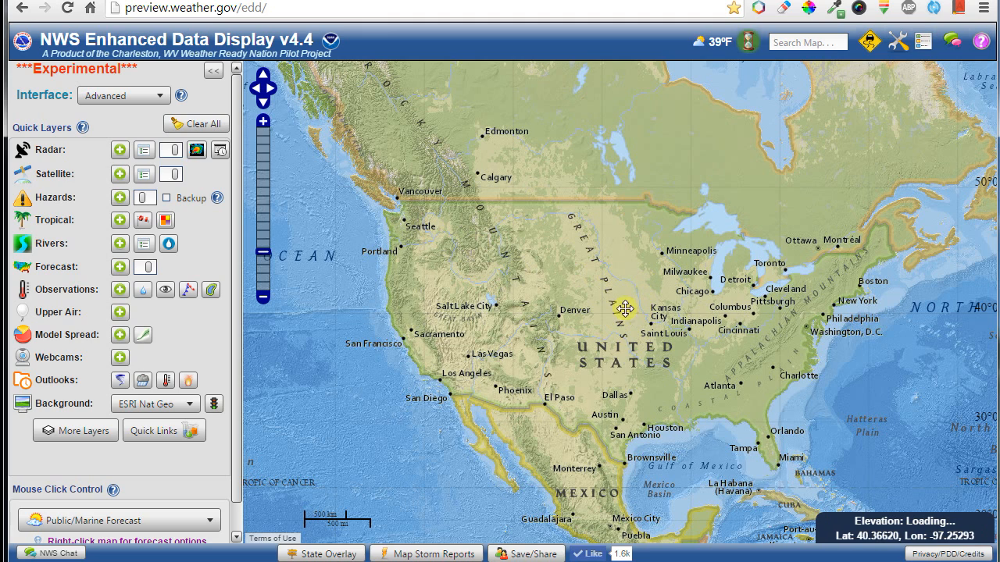
Zoom from North America to the Dakotas, then to Lake Oahe and Pierre, South Dakota.
scroll(636, 306, down, 1)
scroll(625, 298, up, 1)
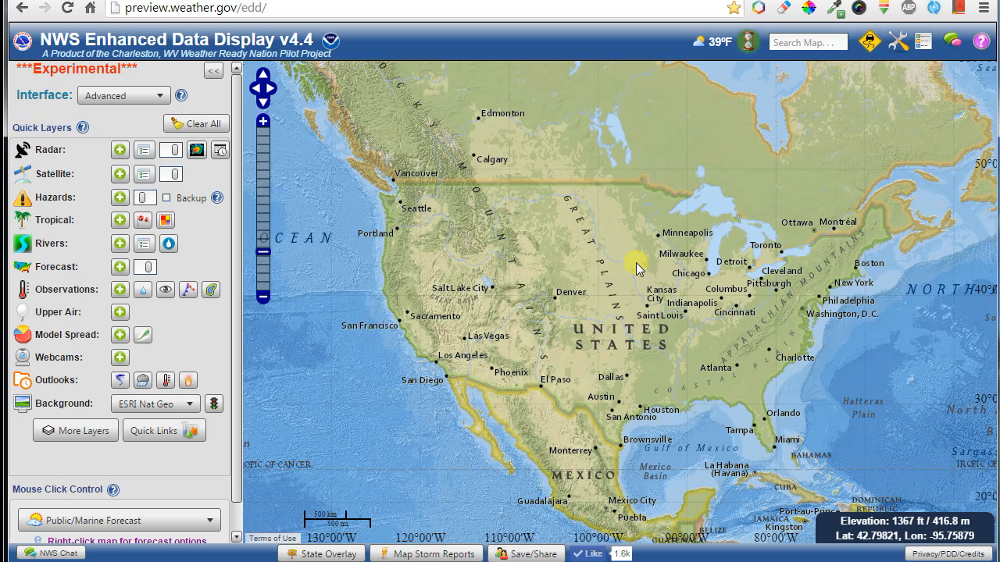
scroll(636, 263, up, 1)
scroll(636, 263, down, 2)
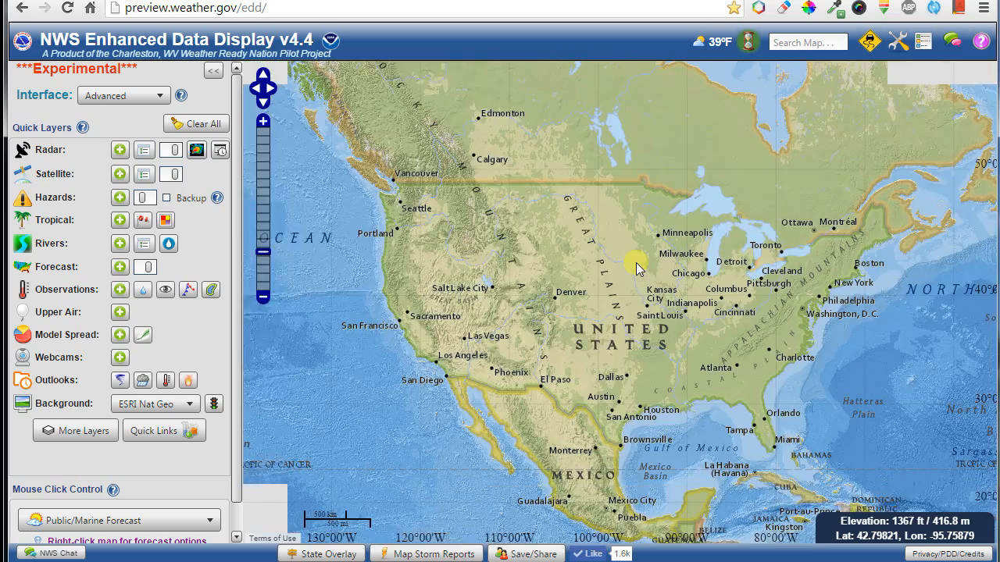
double_click(263, 122)
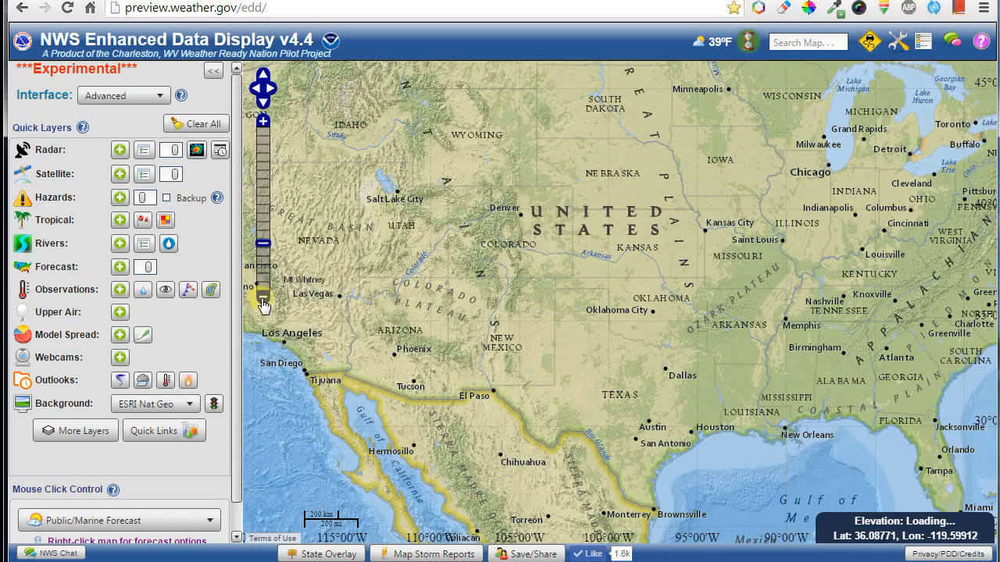
click(263, 301)
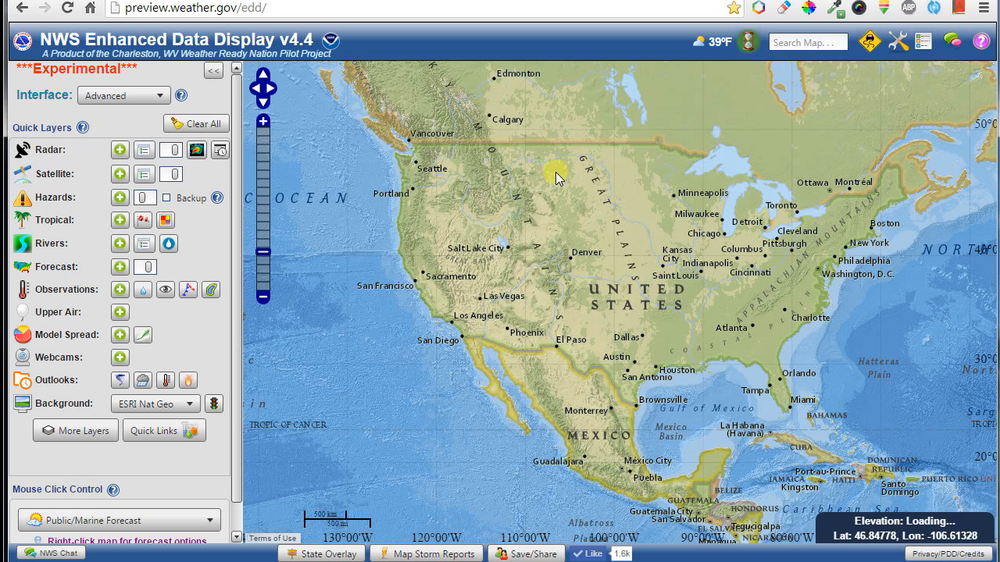
drag(555, 173, 614, 212)
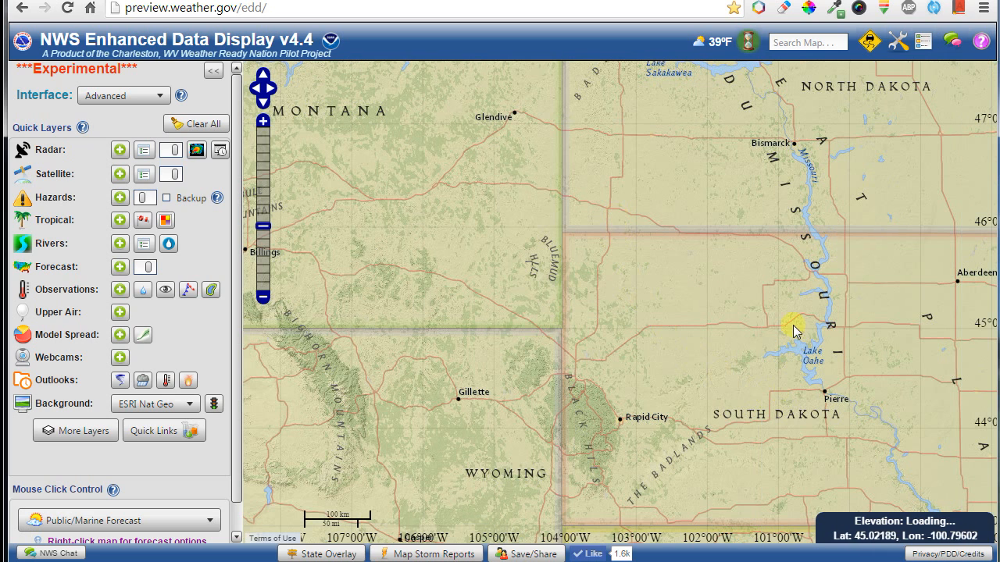
drag(774, 314, 851, 393)
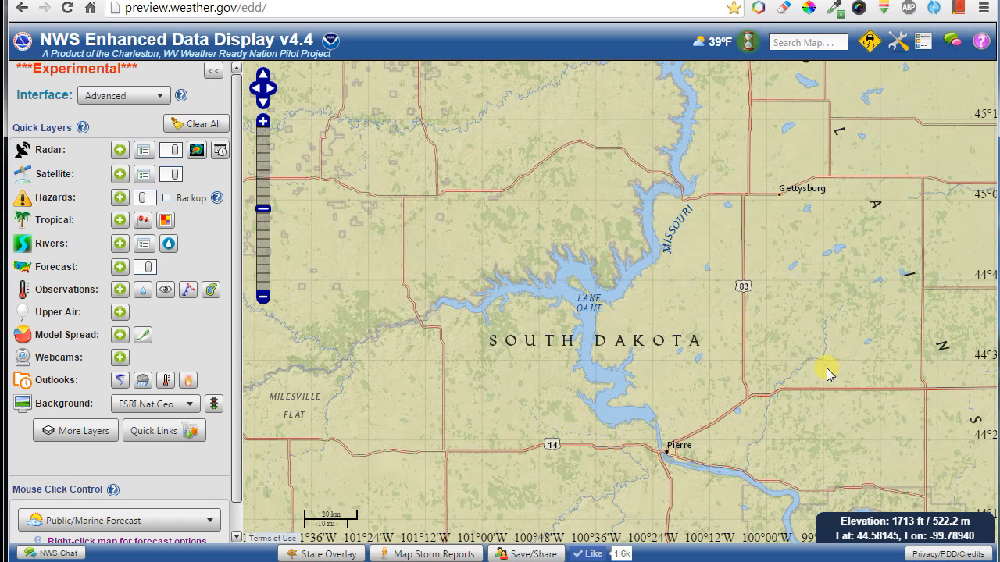
click(898, 42)
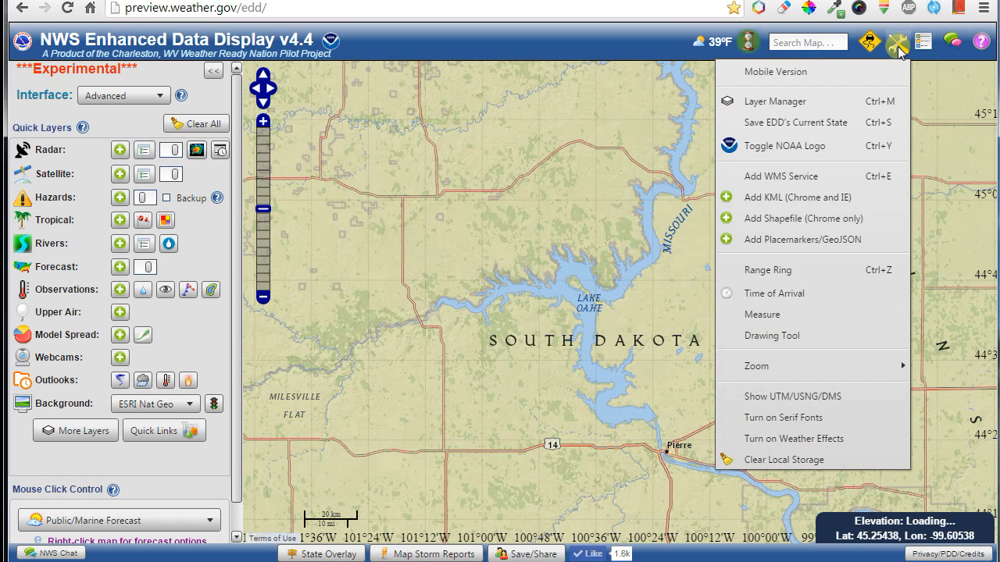
click(780, 396)
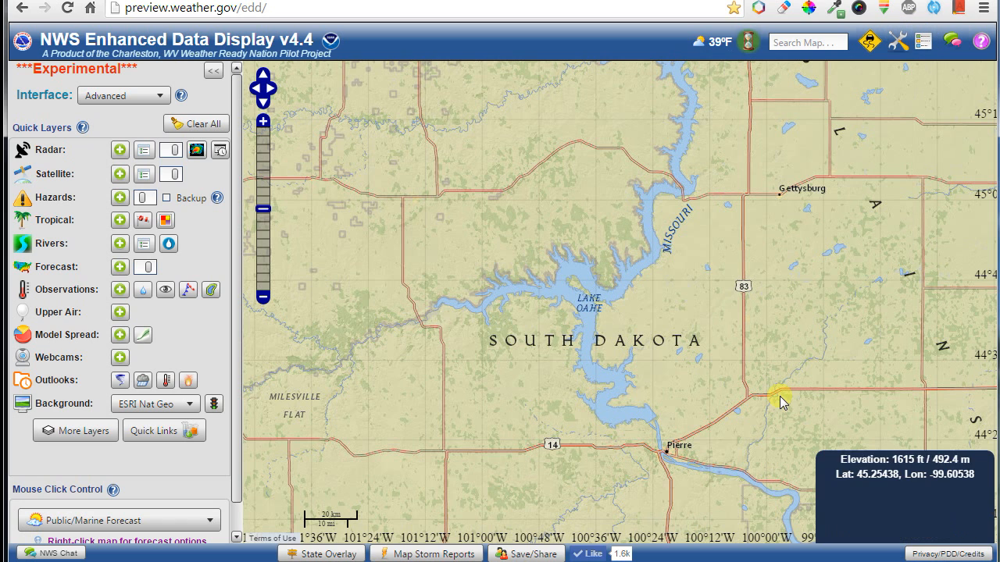
click(672, 399)
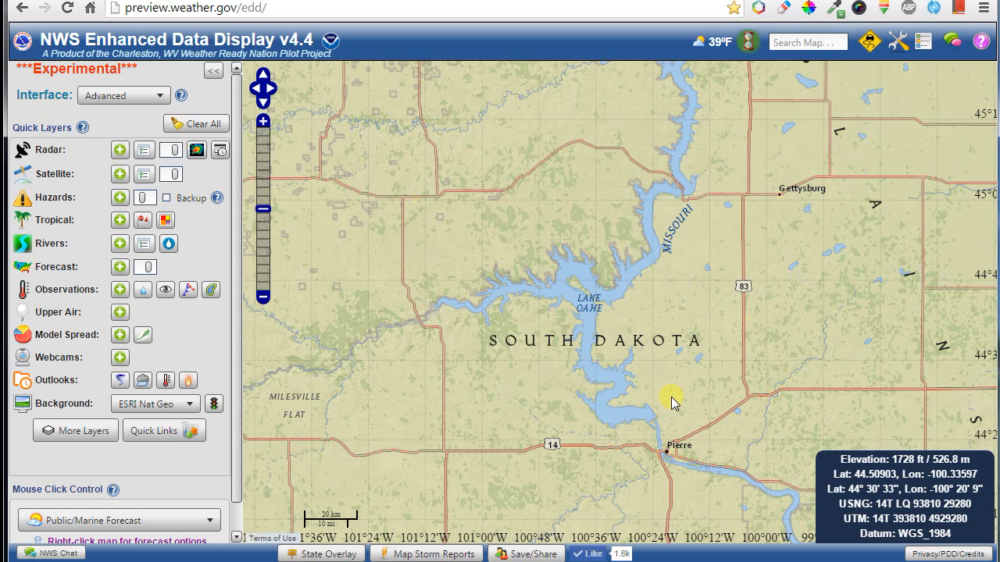
click(899, 41)
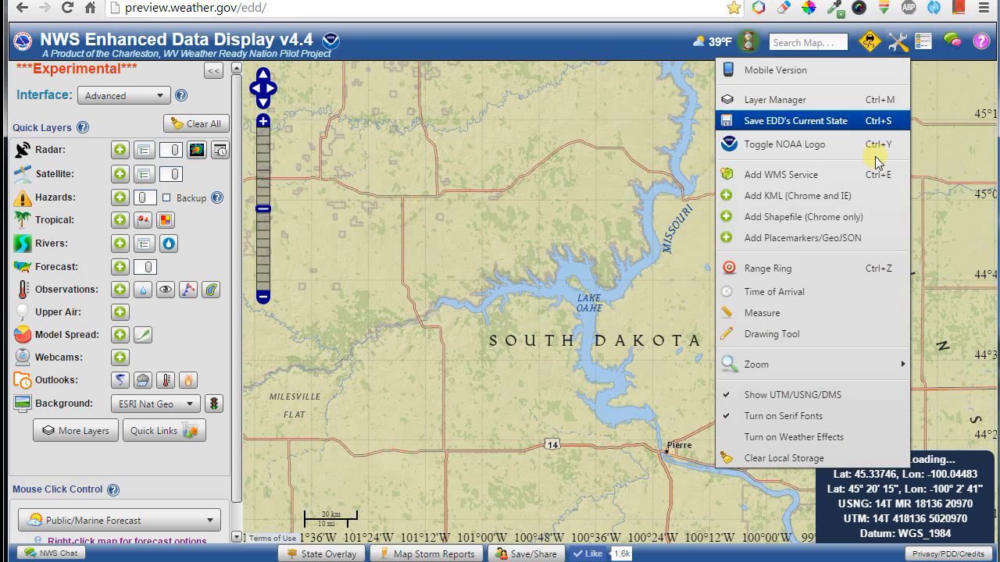
click(791, 403)
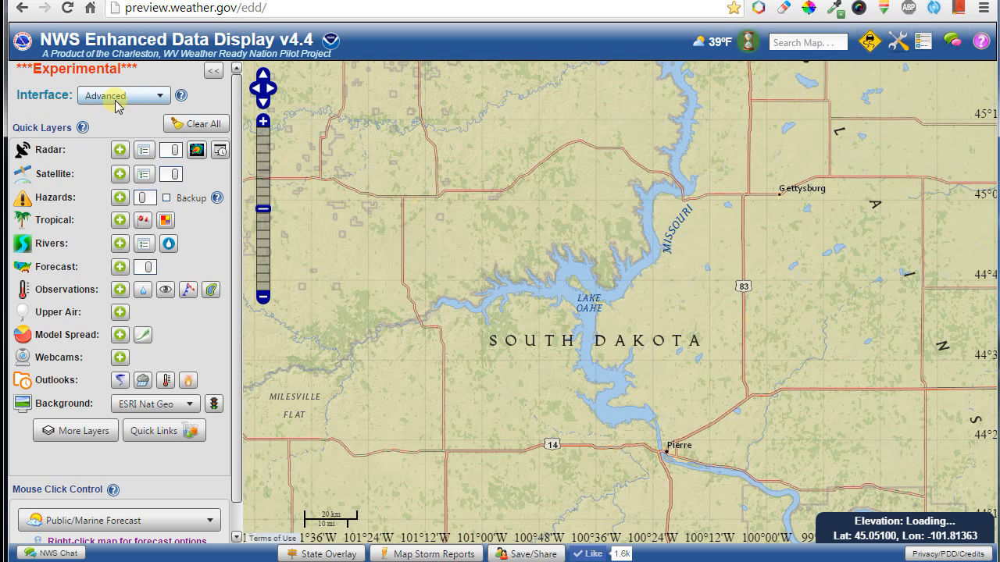
Choose Basic in the Interface dropdown, leaving Radar, Satellite, Hazards and Background quick layers.
click(158, 100)
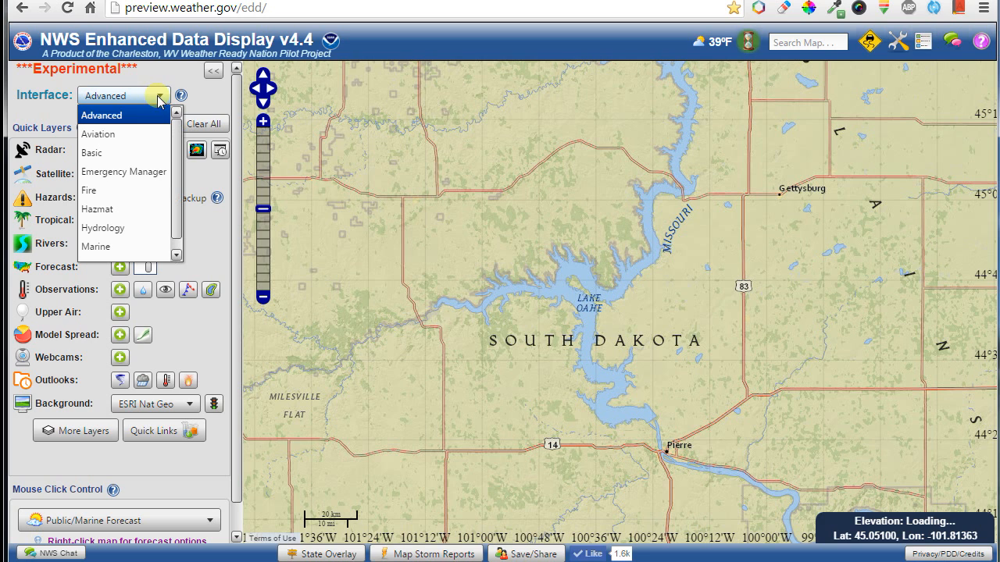
scroll(137, 199, down, 1)
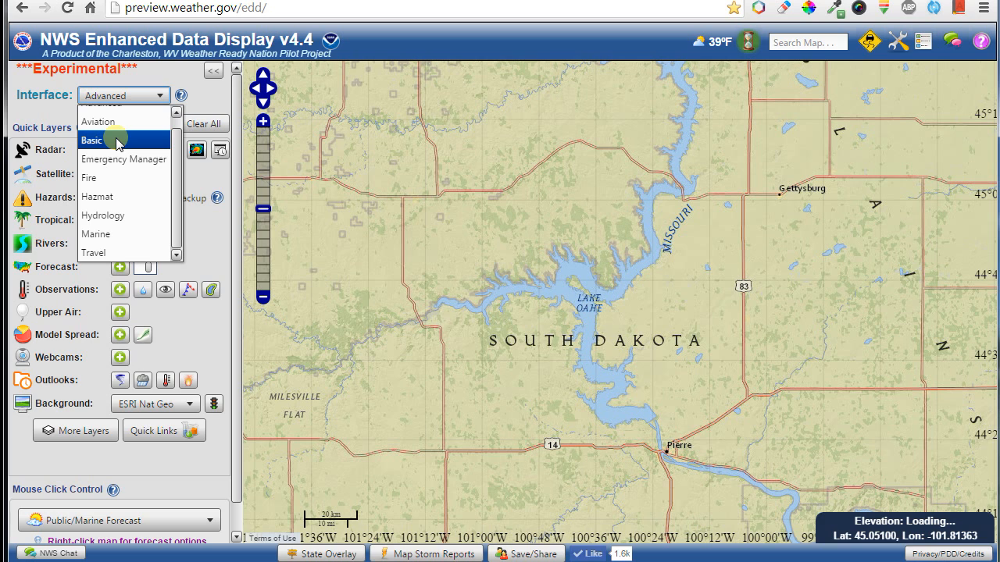
click(117, 141)
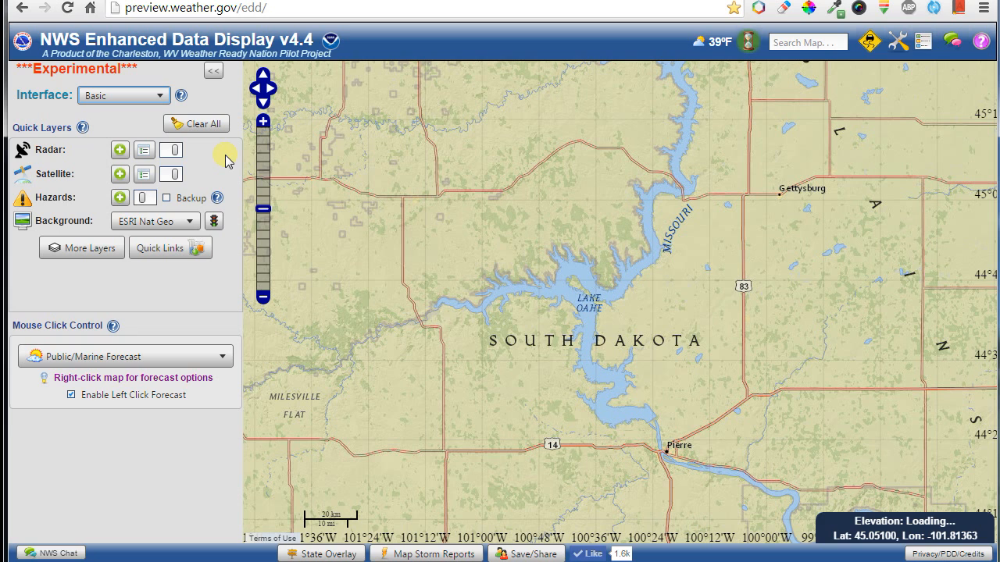
Turn on the Radar layer and pan east to the Great Lakes and Ohio Valley echoes.
click(121, 153)
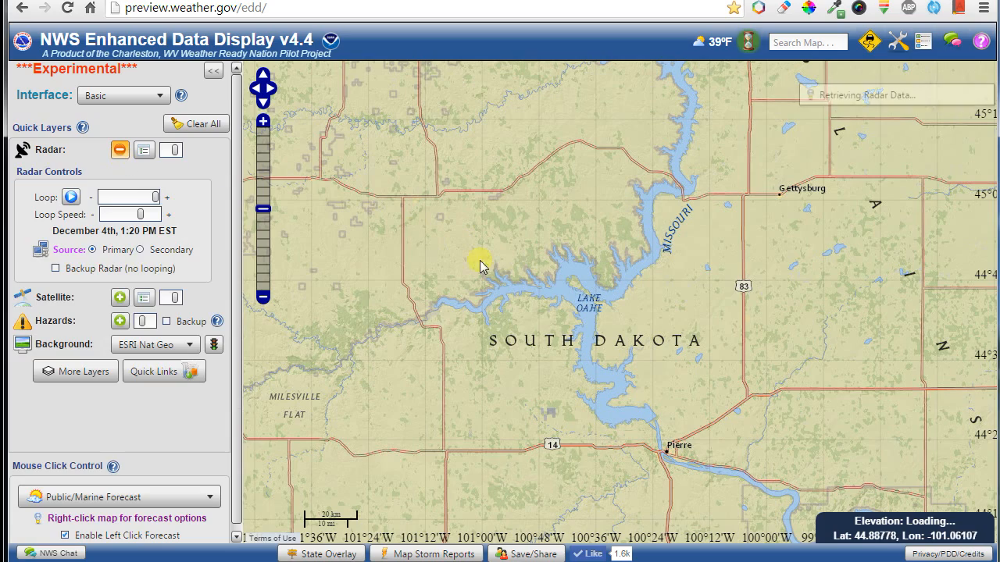
scroll(536, 301, down, 2)
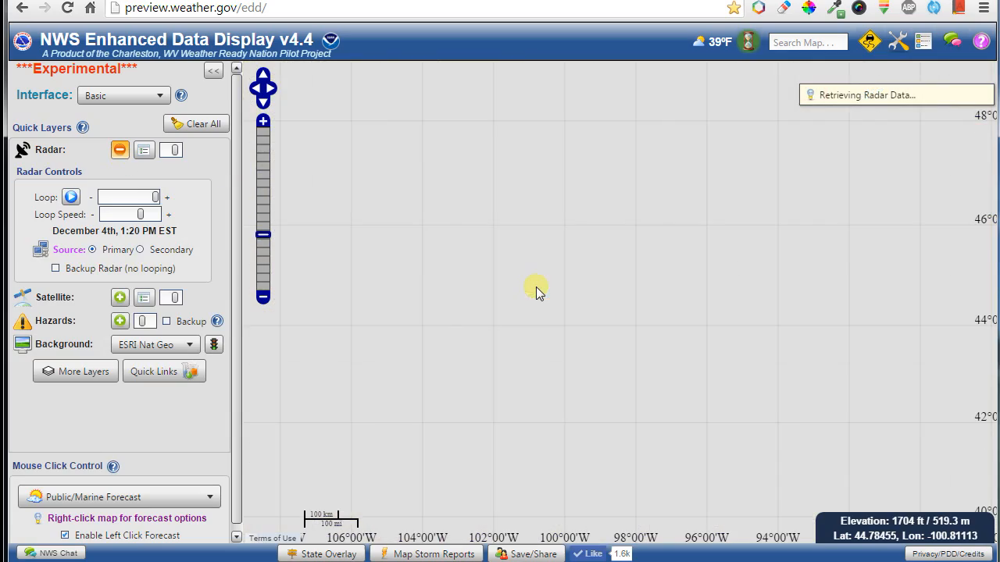
drag(492, 274, 375, 304)
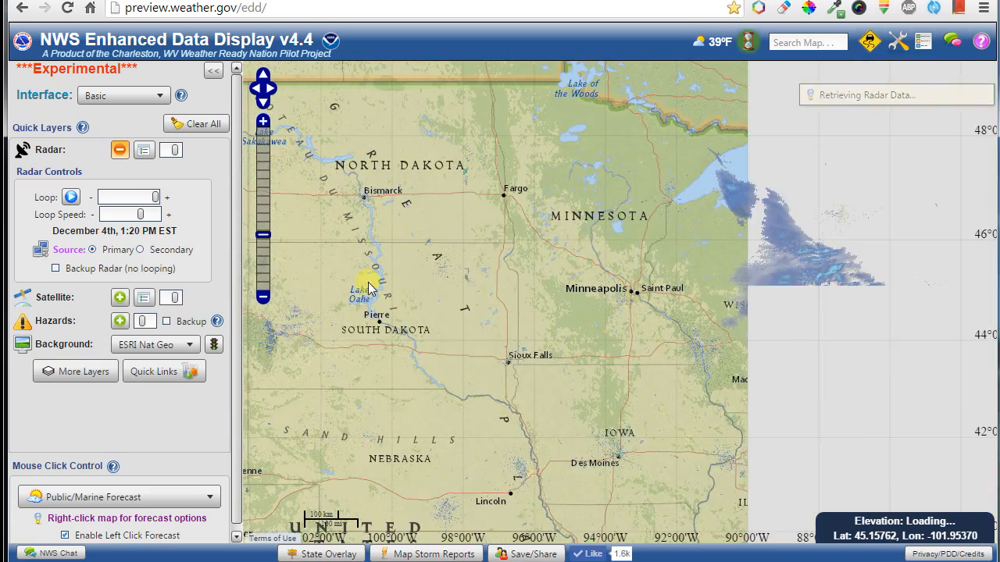
drag(728, 310, 467, 243)
drag(622, 337, 600, 198)
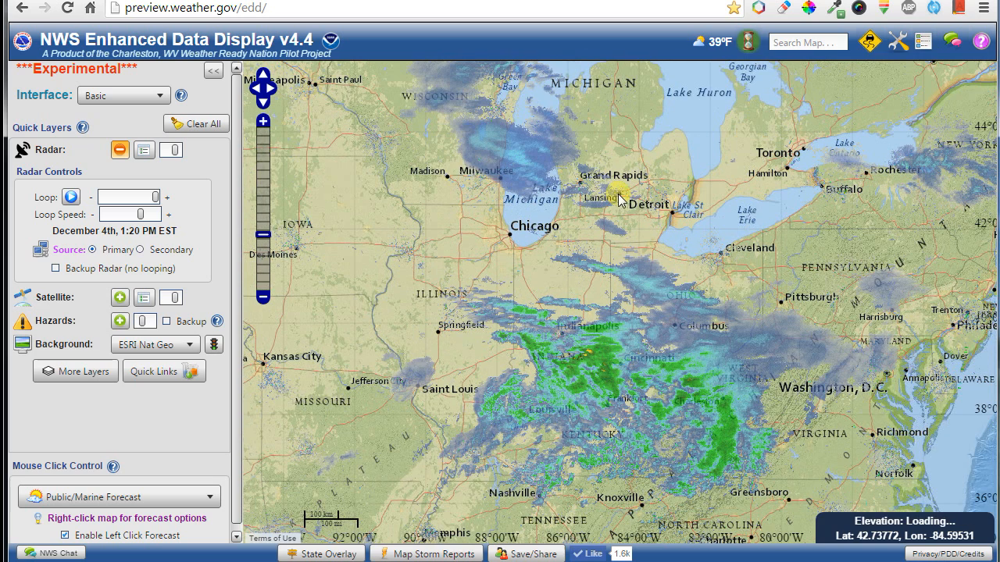
click(118, 150)
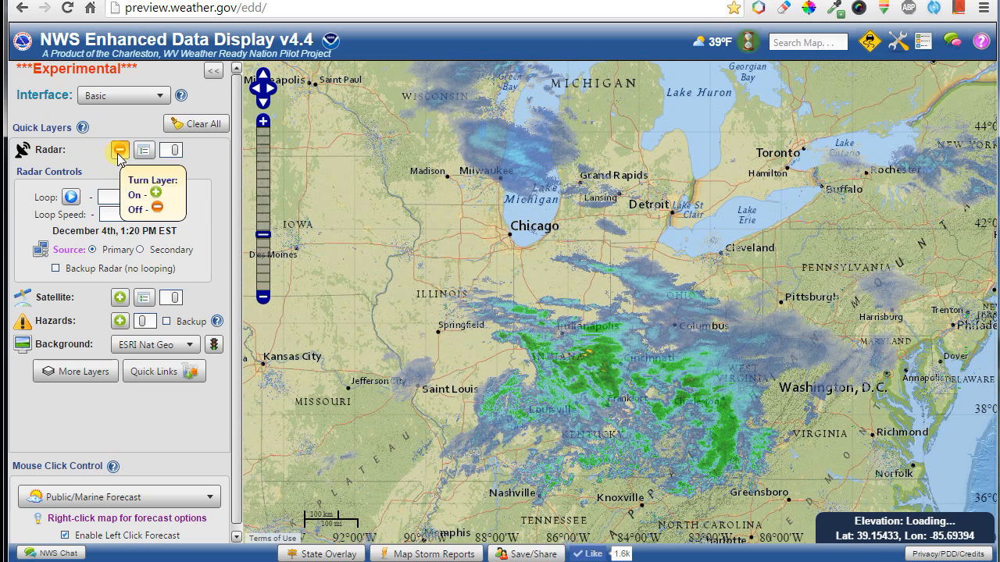
click(119, 152)
click(118, 152)
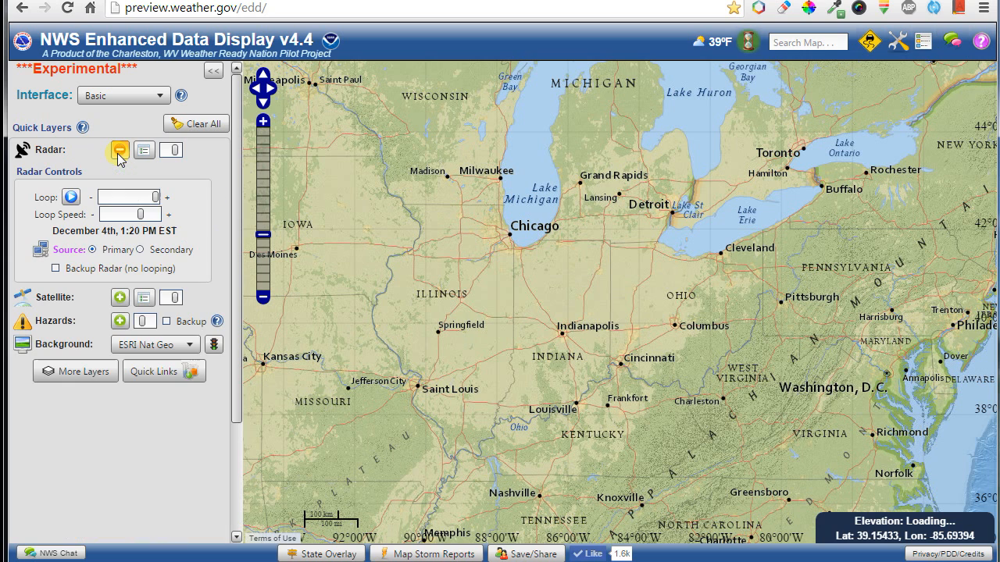
Return radar opacity to fully opaque and start the radar loop animation.
click(174, 154)
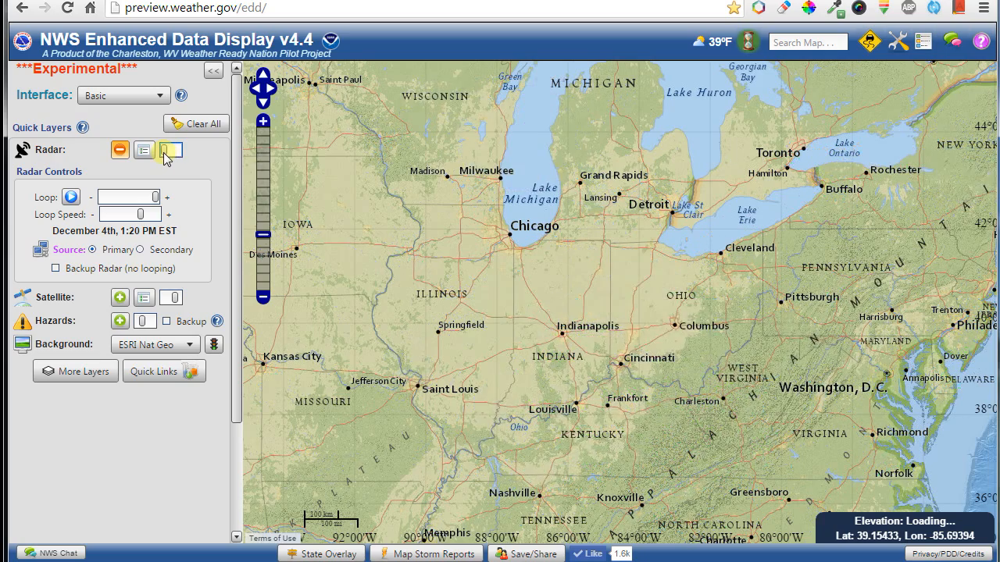
drag(174, 154, 174, 158)
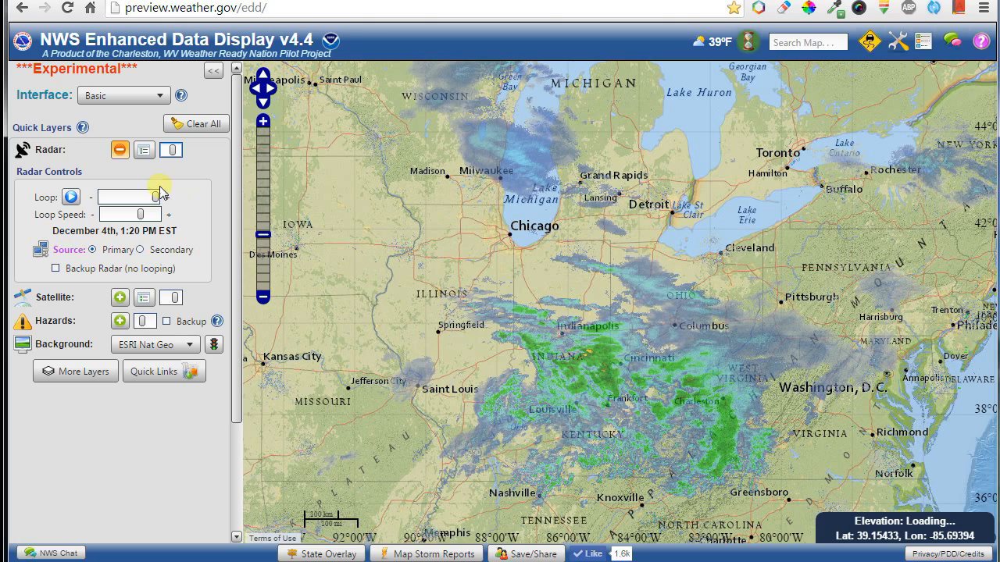
click(70, 196)
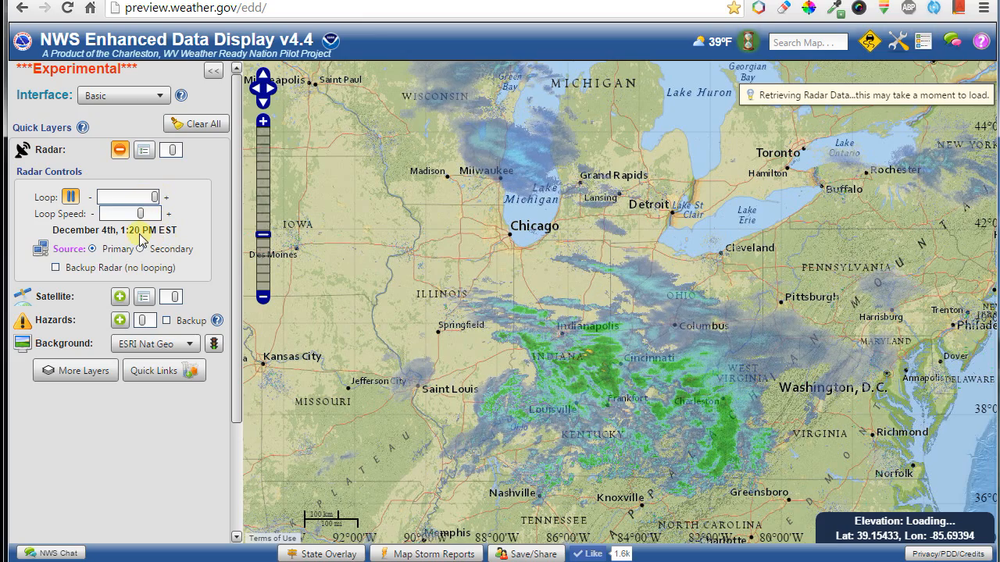
View the map legend, close it, and pause the radar loop.
click(925, 47)
drag(974, 160, 976, 238)
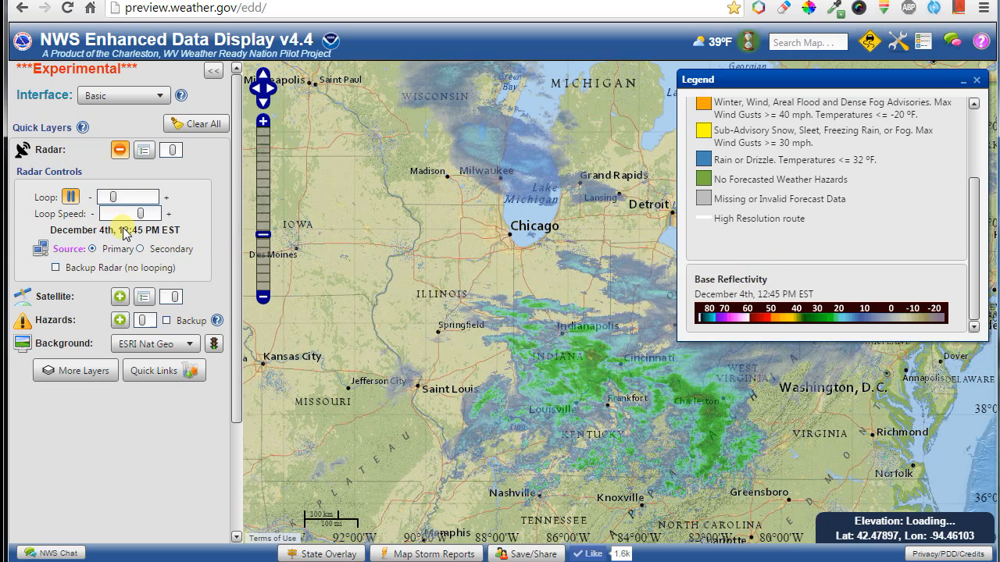
click(976, 81)
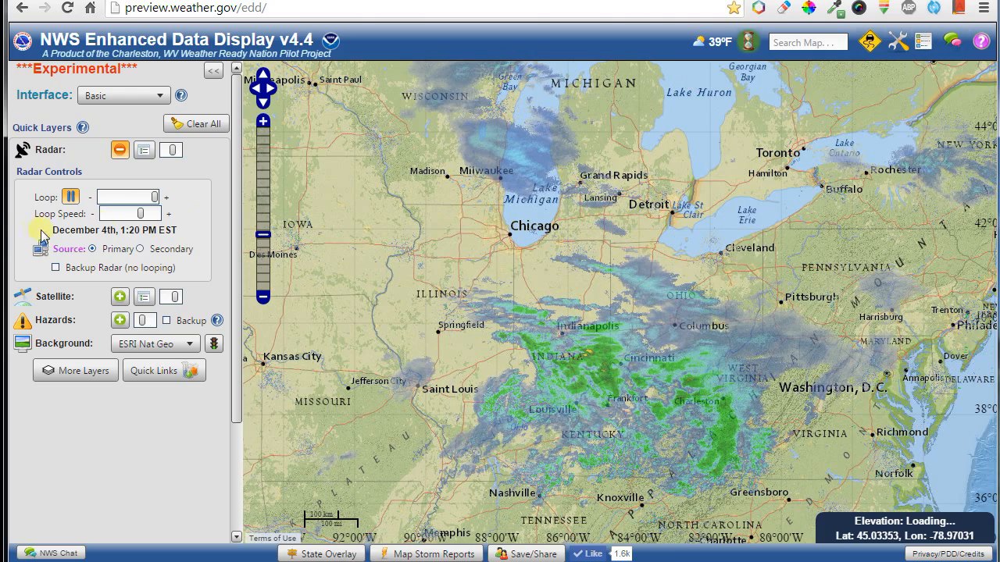
click(70, 197)
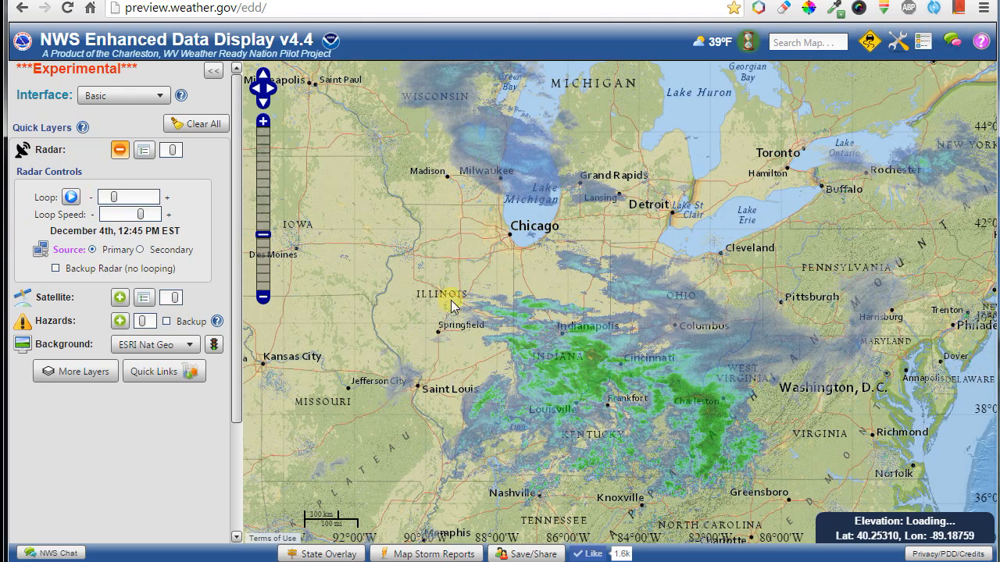
Toggle radar Source to Secondary and back to Primary, uncheck Backup Radar, and turn radar off.
click(140, 250)
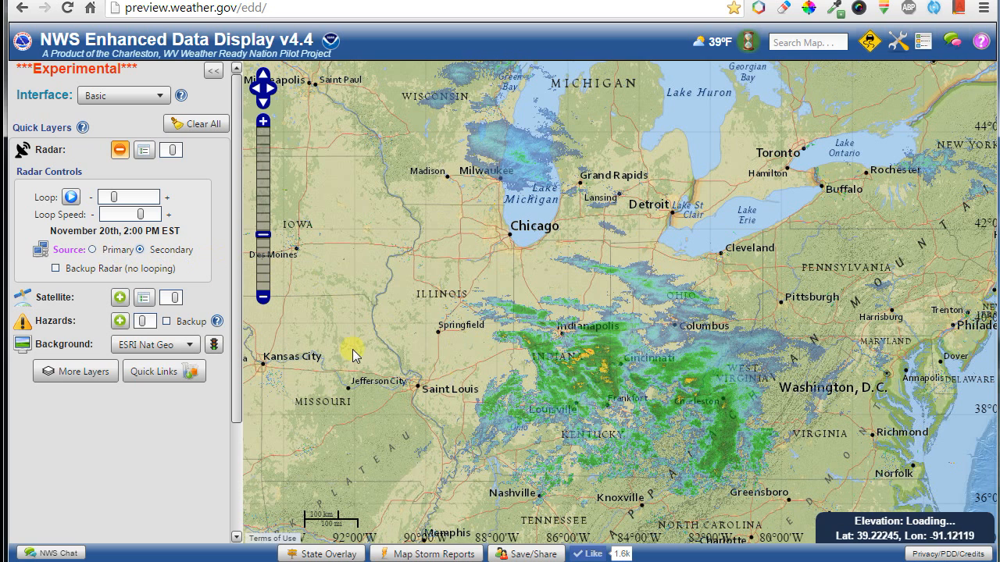
click(92, 250)
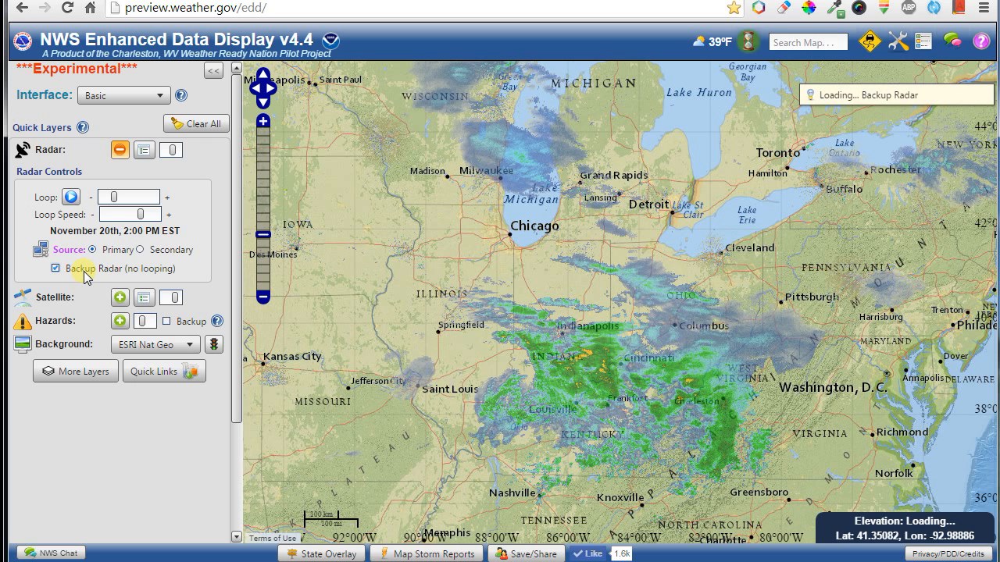
click(84, 272)
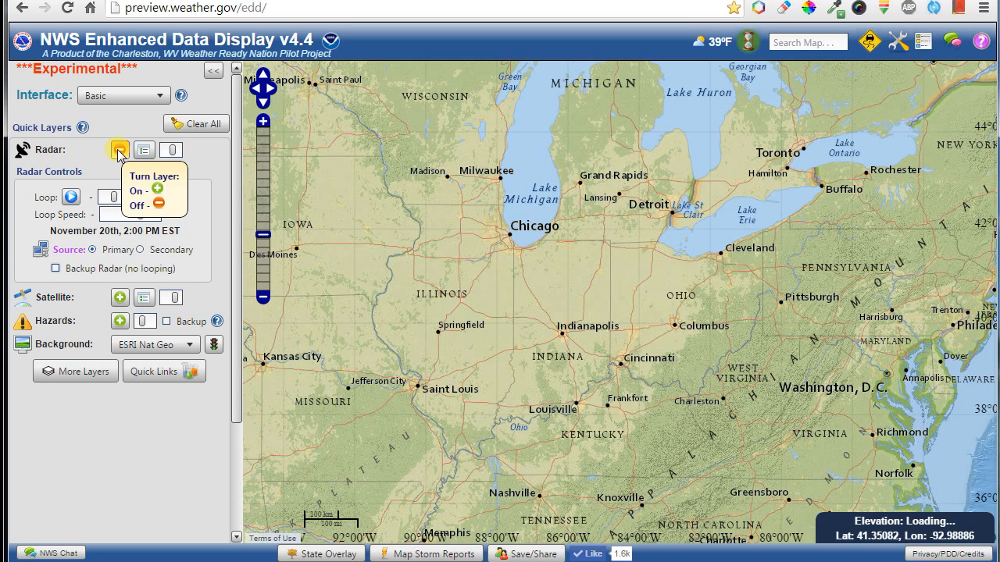
click(119, 151)
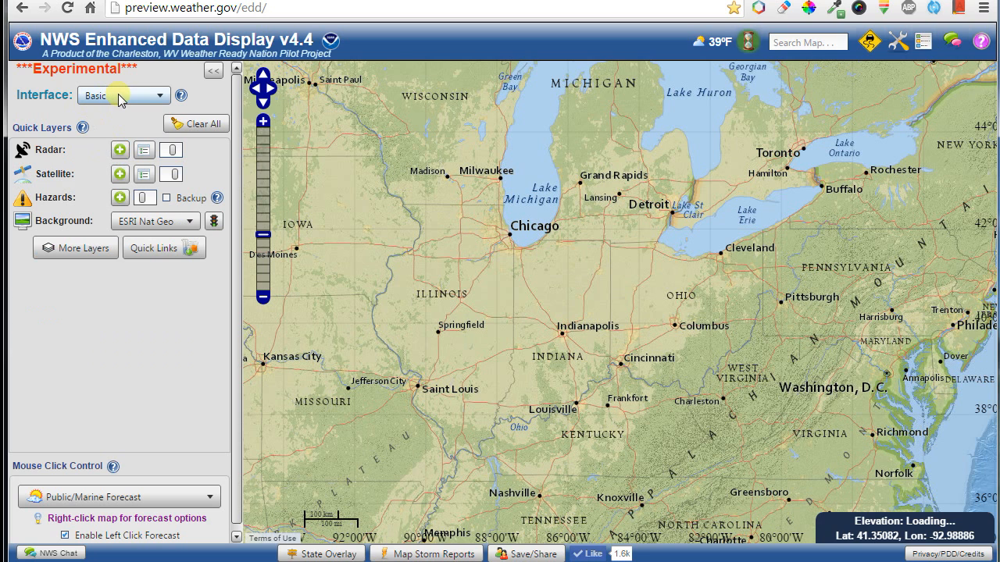
Switch the Interface to Advanced.
click(120, 98)
click(114, 117)
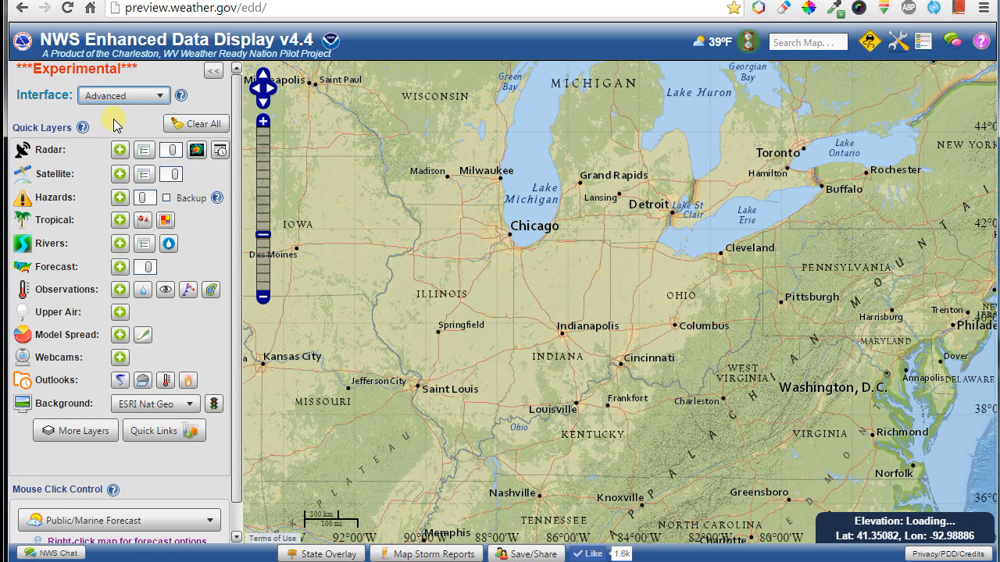
scroll(231, 281, down, 1)
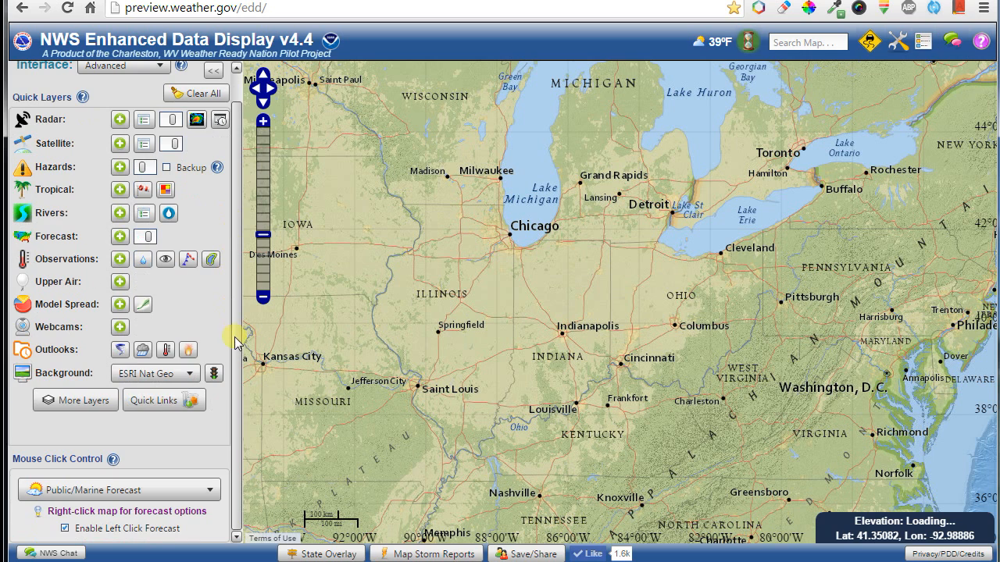
Enable MRMS - 3D Composite from the Radar folder of More Layers, viewed over the western US.
click(92, 404)
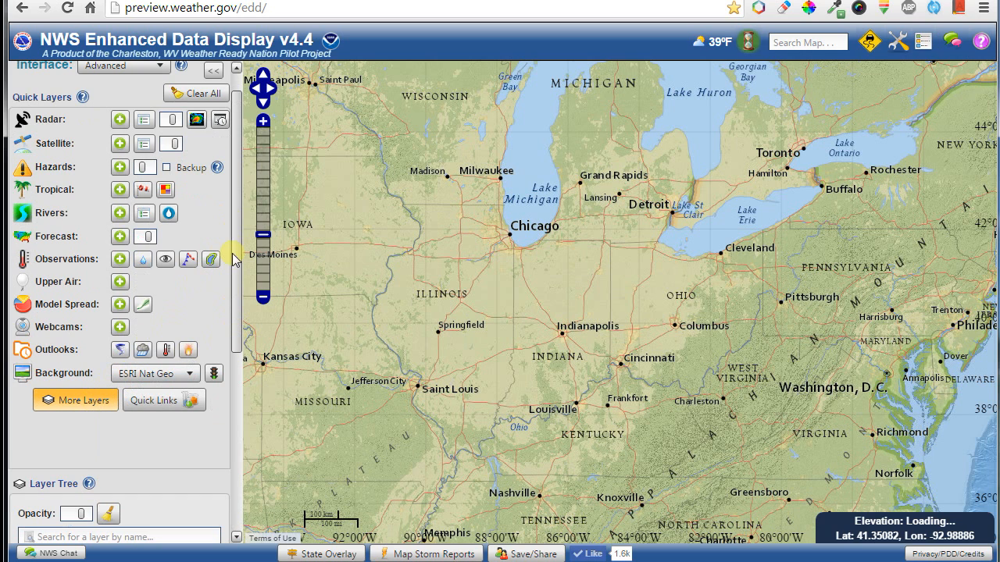
drag(238, 254, 222, 442)
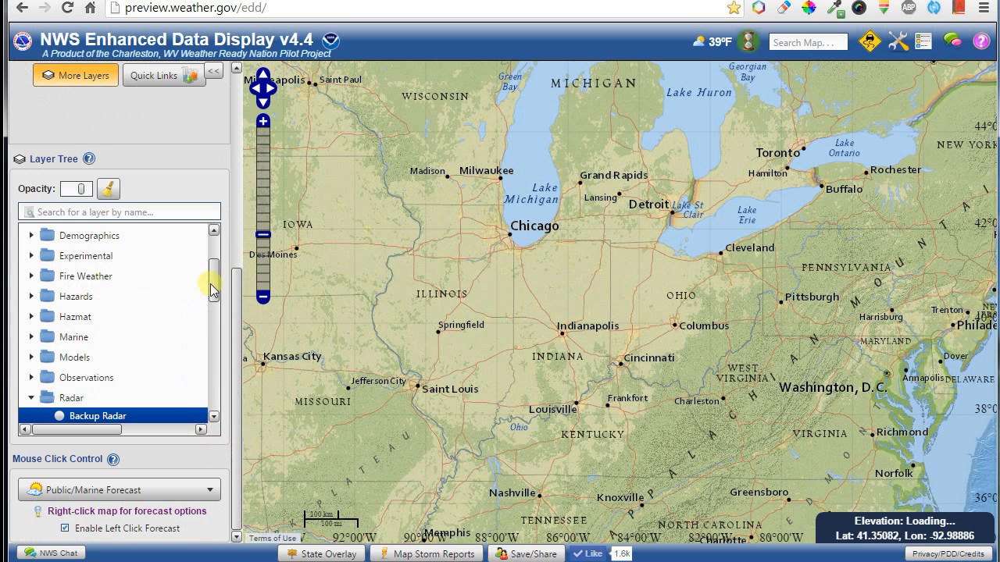
drag(211, 283, 215, 367)
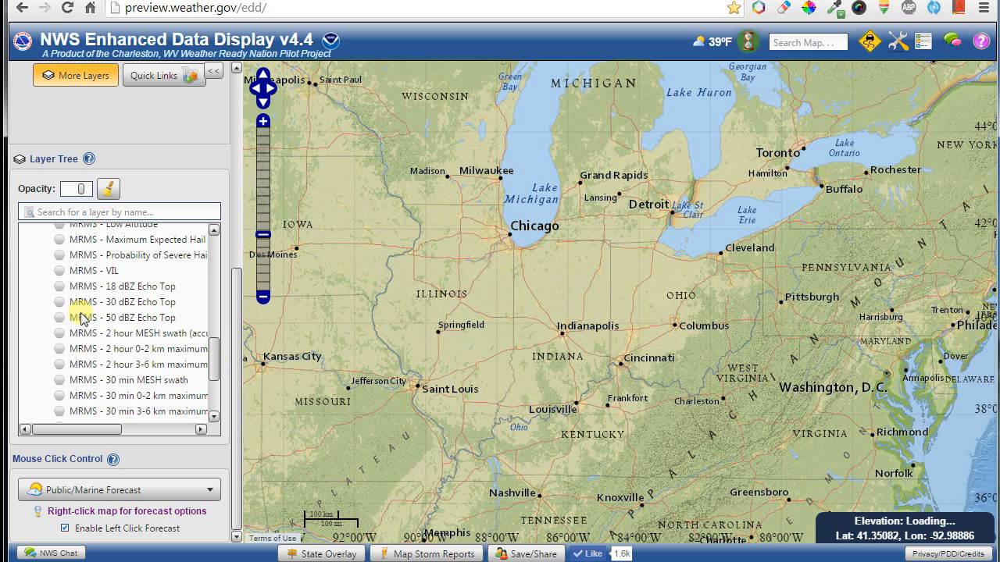
scroll(114, 317, up, 5)
click(103, 304)
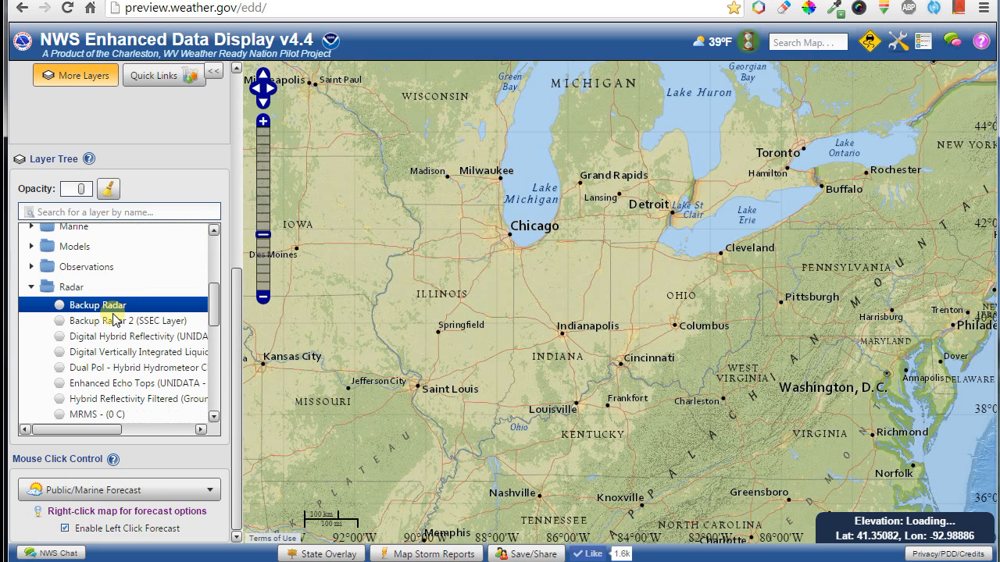
scroll(100, 350, down, 2)
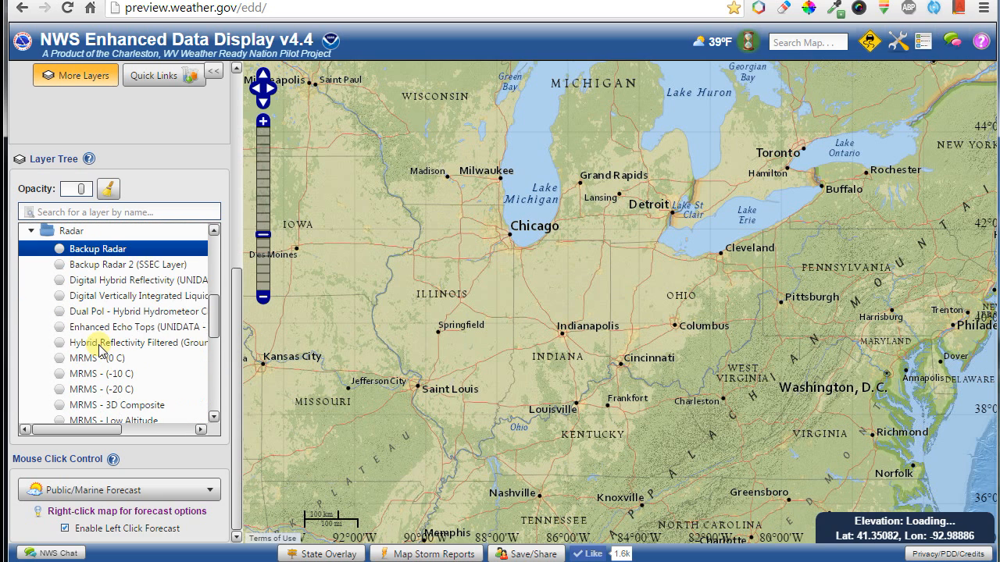
scroll(108, 313, down, 4)
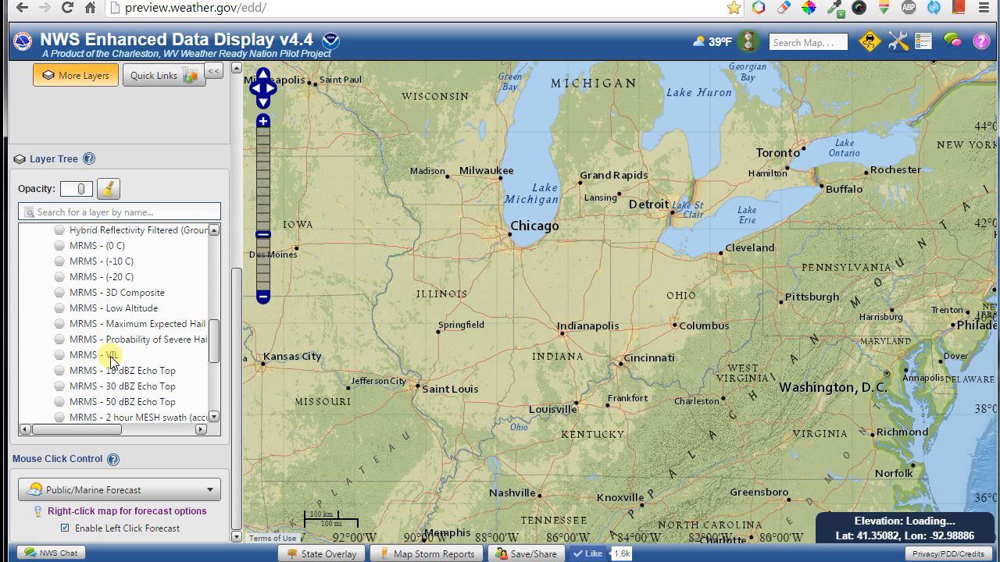
click(149, 298)
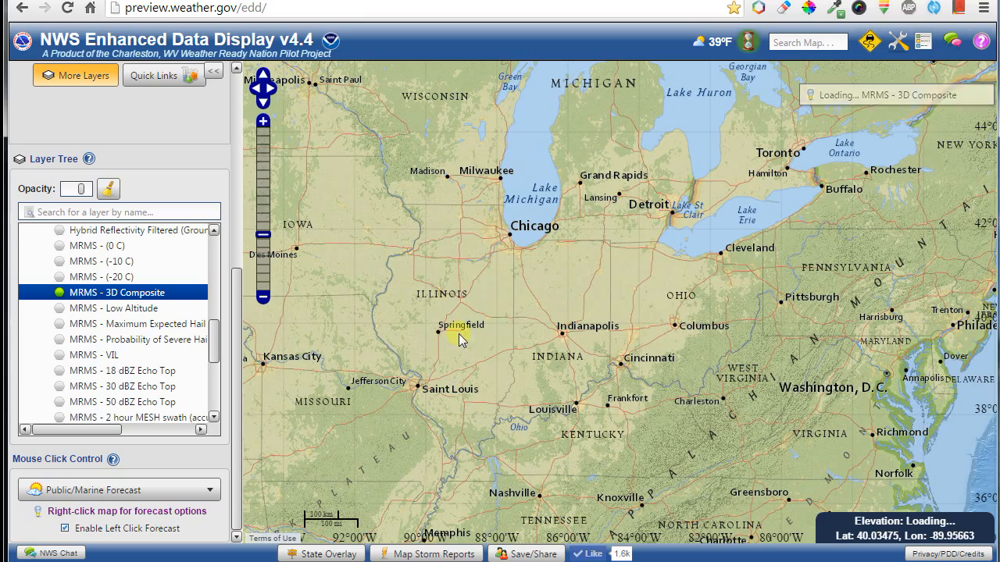
scroll(466, 334, down, 2)
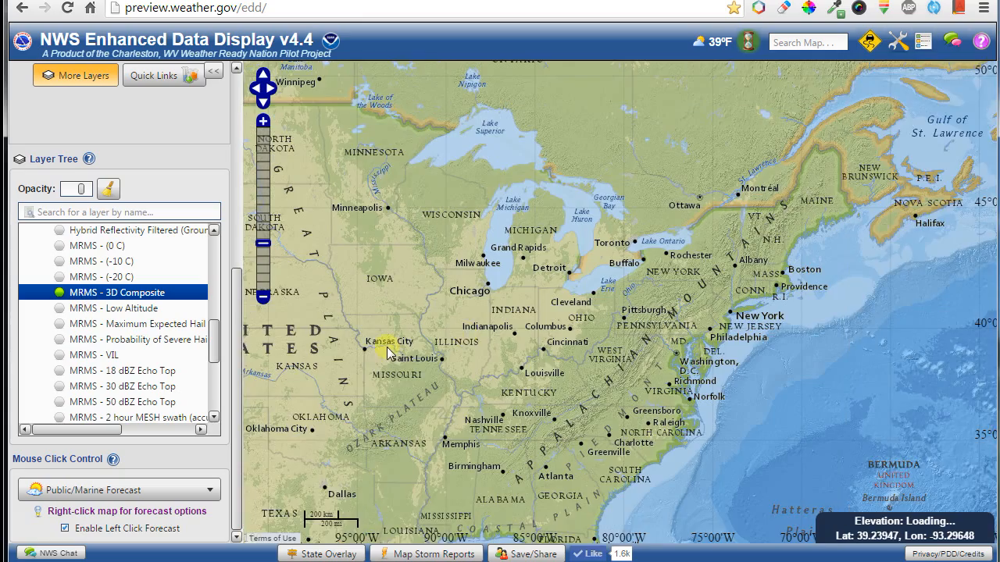
drag(397, 347, 620, 279)
drag(452, 295, 484, 339)
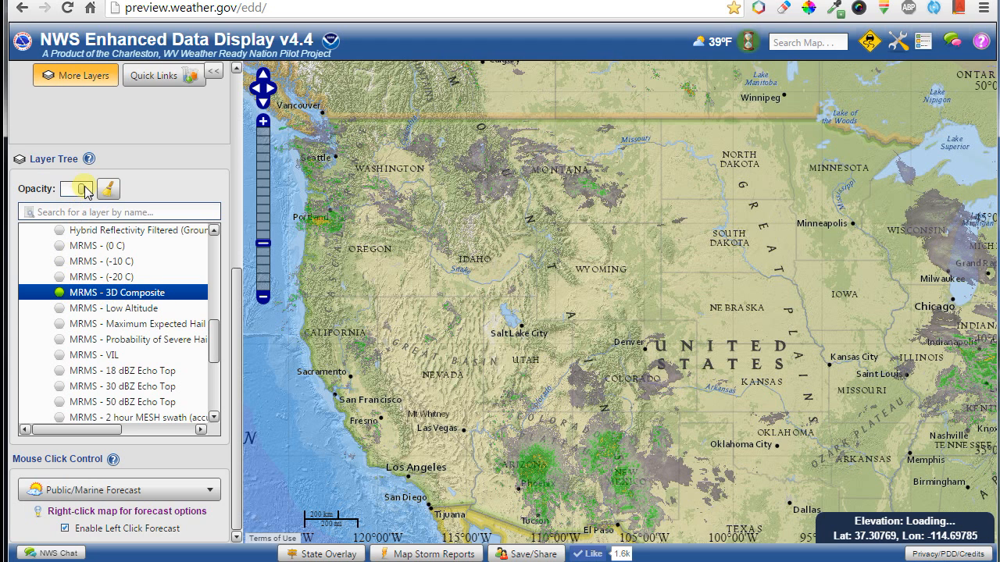
Drag the MRMS radar opacity down and reopen the More Layers tree.
mouse_move(84, 195)
mouse_down()
mouse_move(68, 195)
mouse_move(84, 194)
mouse_up()
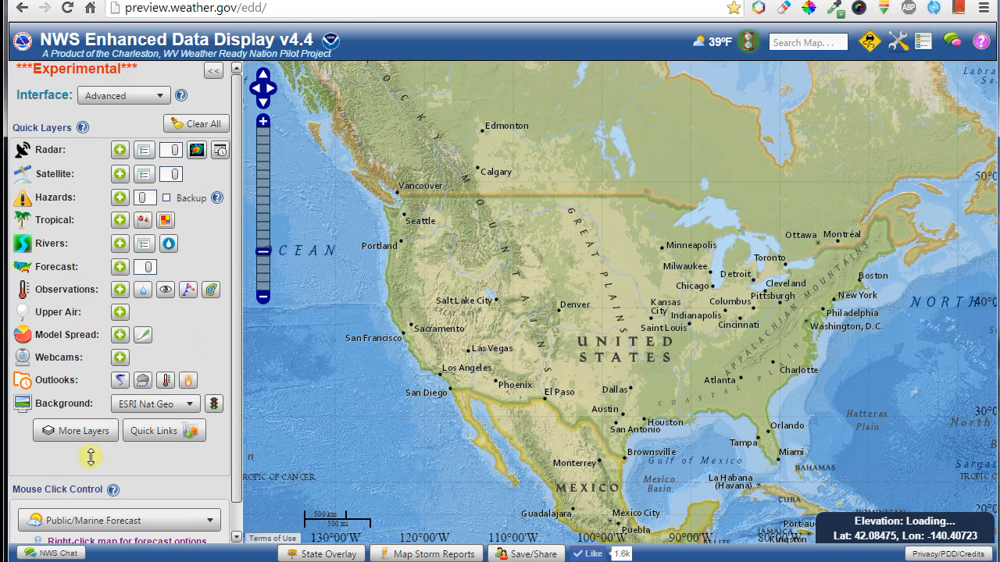
click(86, 432)
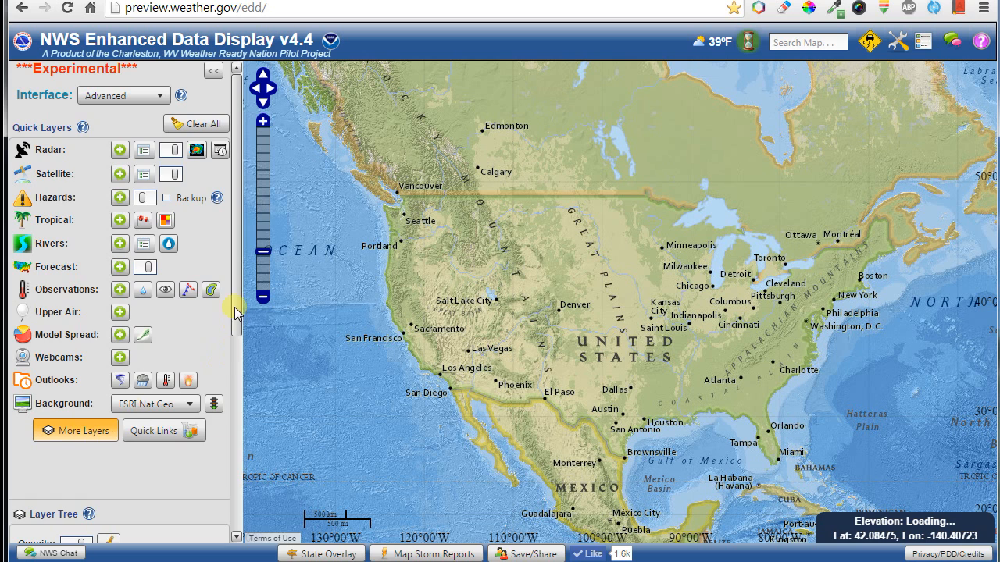
scroll(239, 445, down, 4)
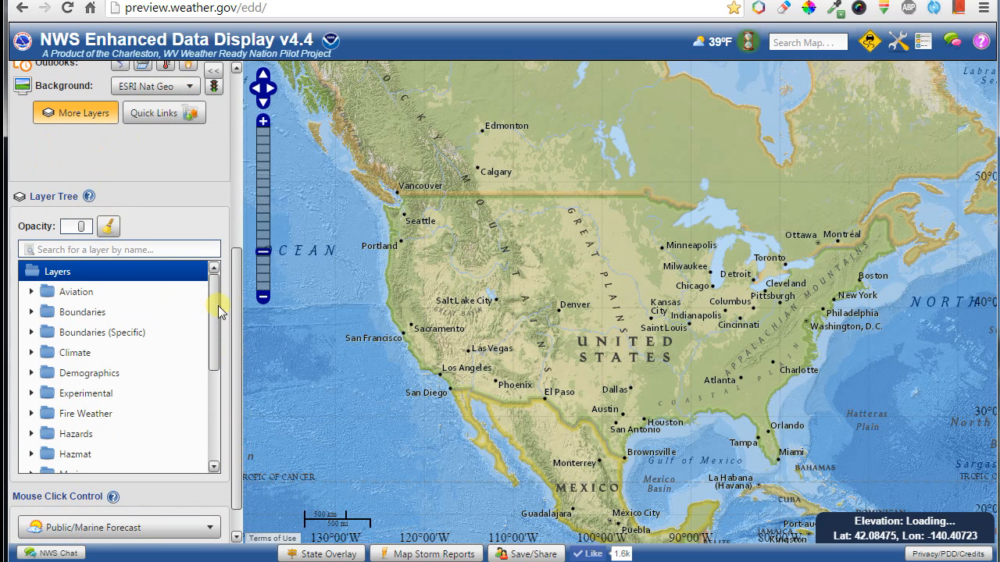
Enable University of Wisconsin Loopable under Universities and Research and move its panel left.
drag(218, 306, 218, 423)
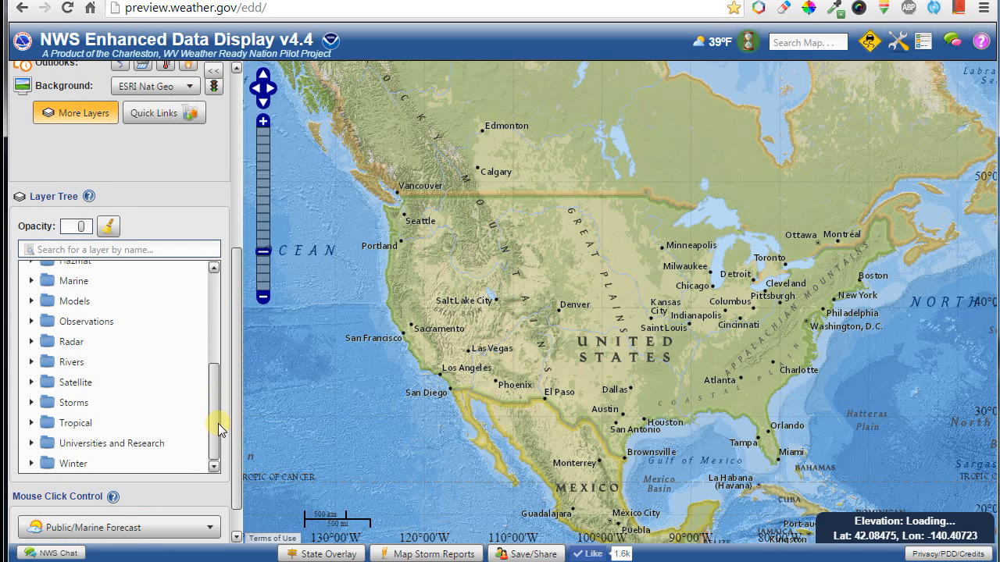
click(90, 445)
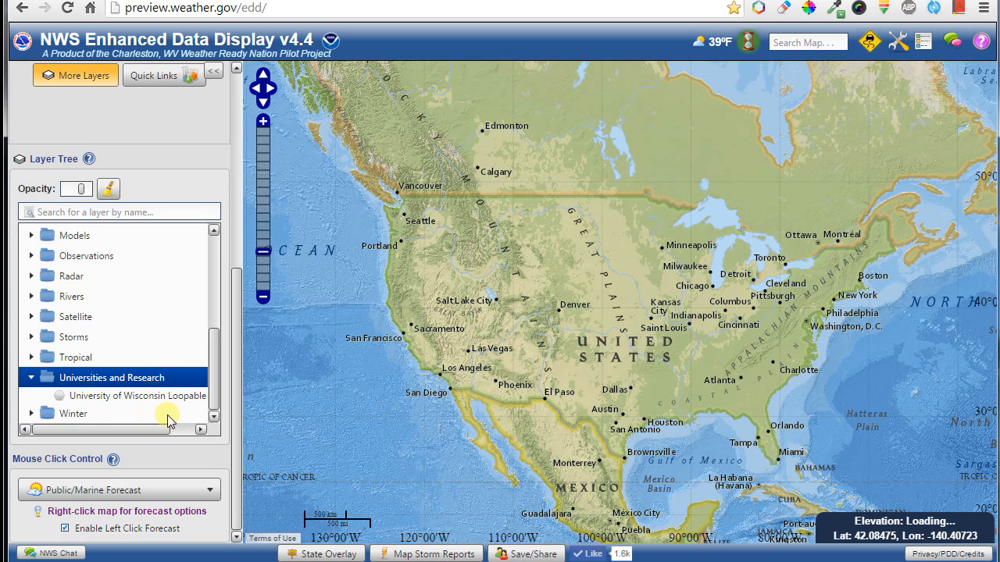
click(106, 400)
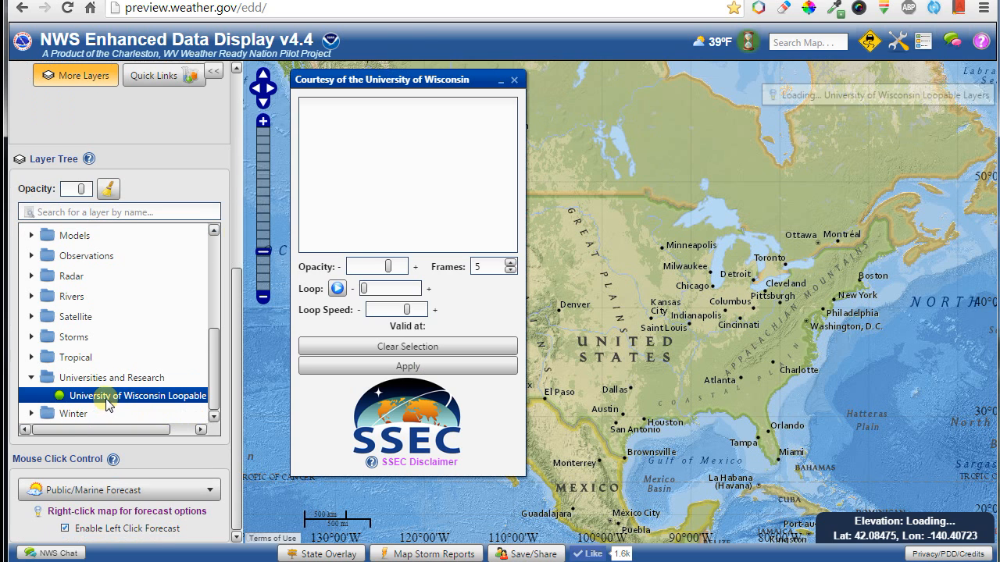
drag(410, 80, 197, 102)
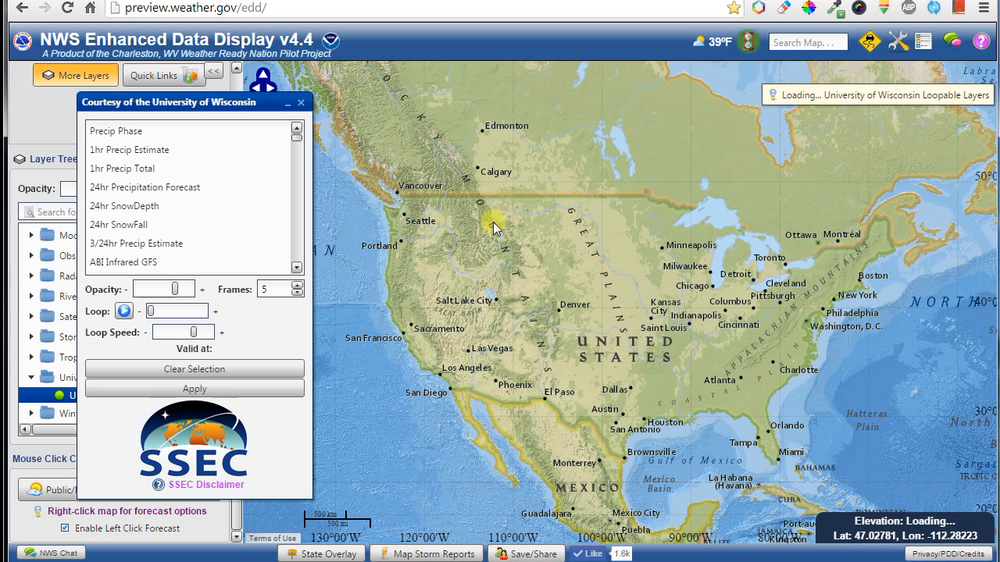
Apply the Precip Phase product and loop it over the Great Lakes.
click(148, 138)
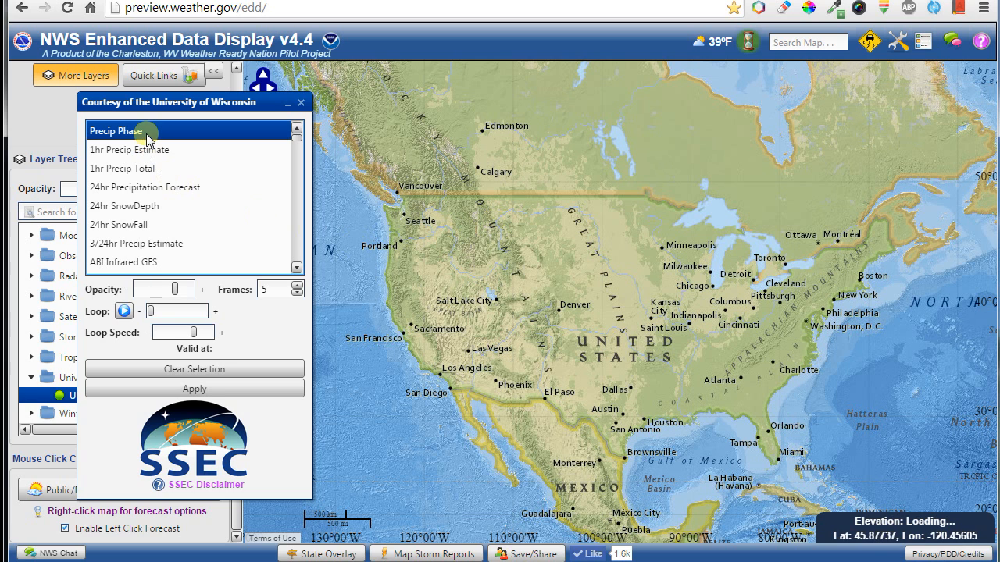
click(199, 387)
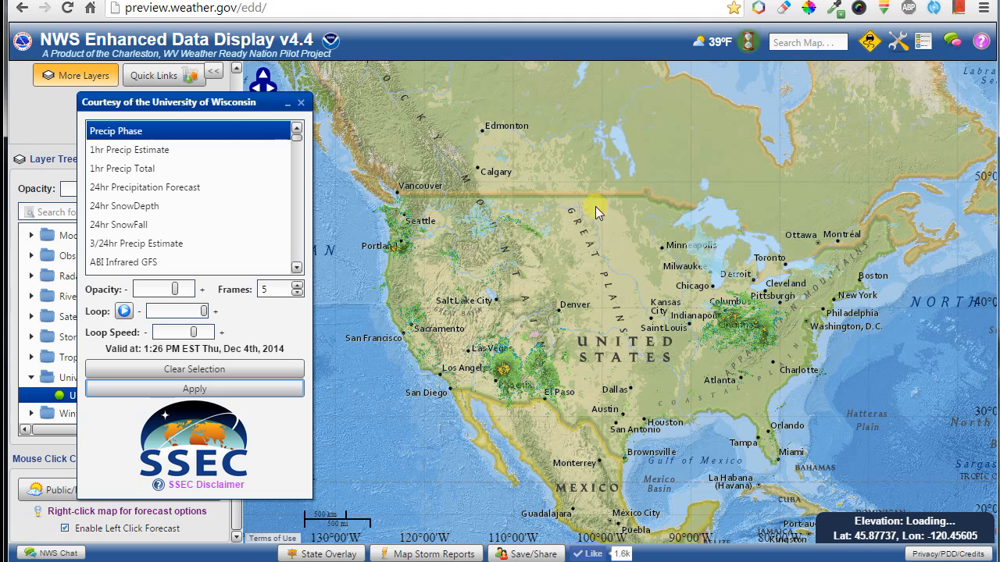
scroll(737, 282, up, 2)
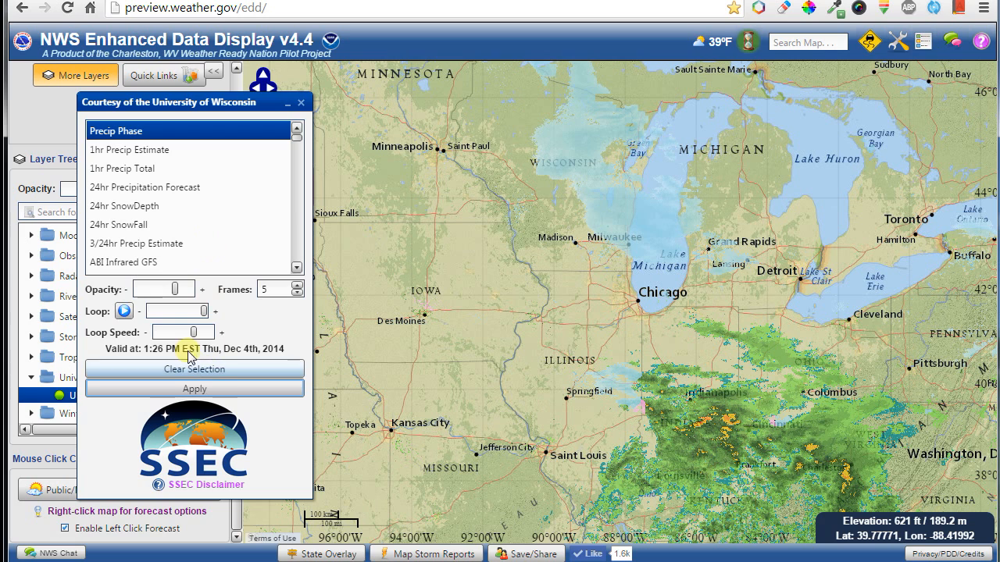
click(124, 312)
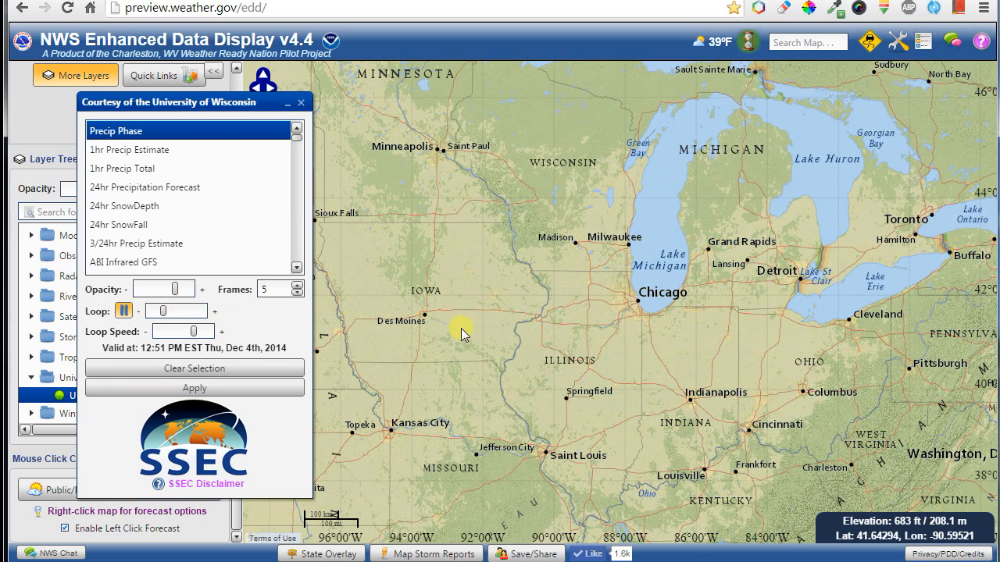
drag(717, 401, 640, 358)
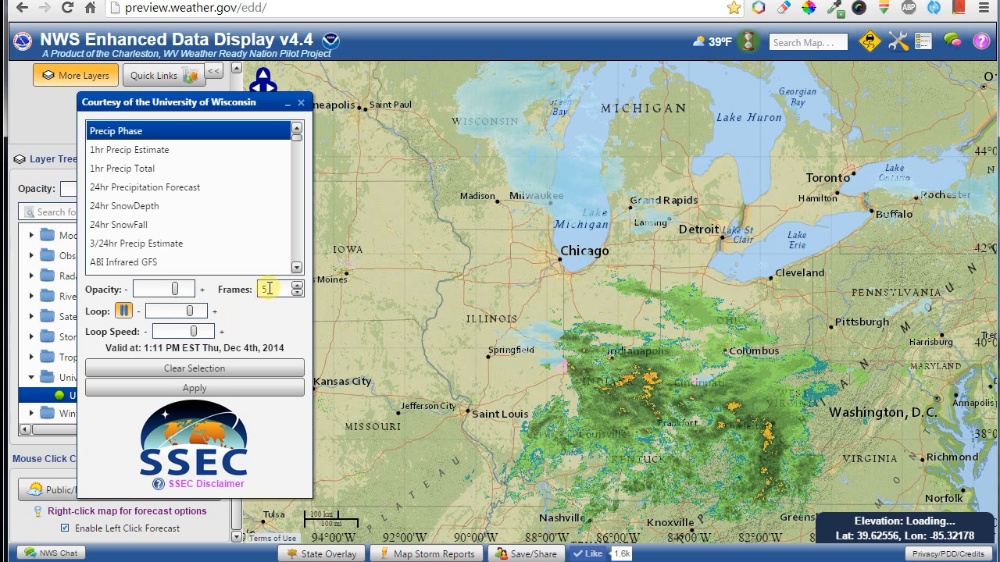
click(124, 311)
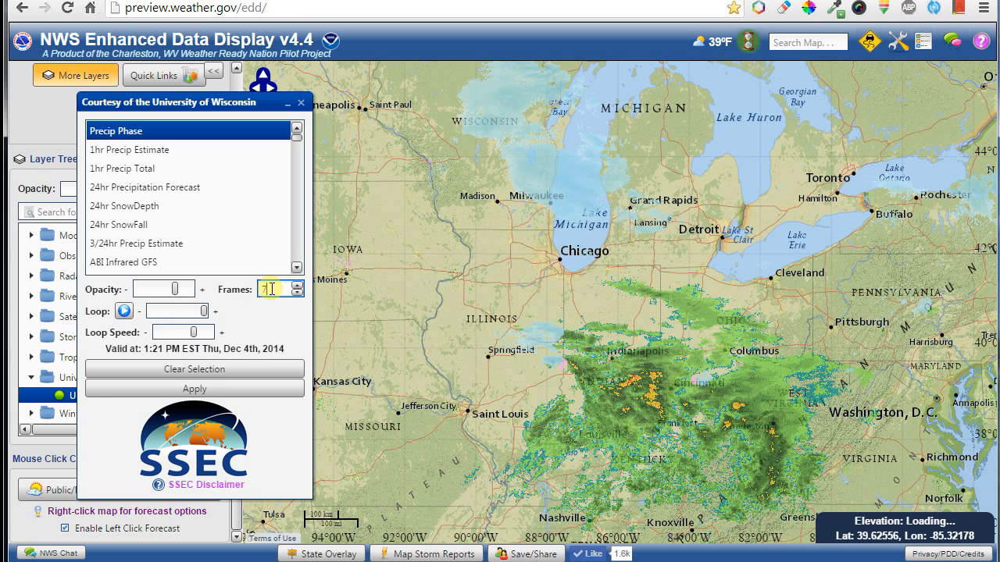
Rerun the loop at 60 frames and faster speed, then stop, clear the selection, and close the panel.
text(60)
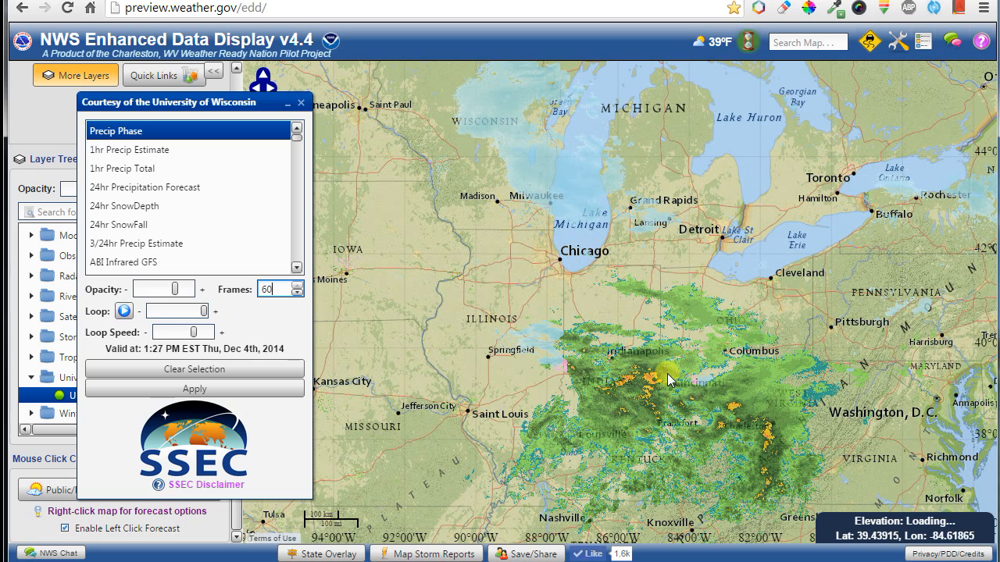
click(124, 311)
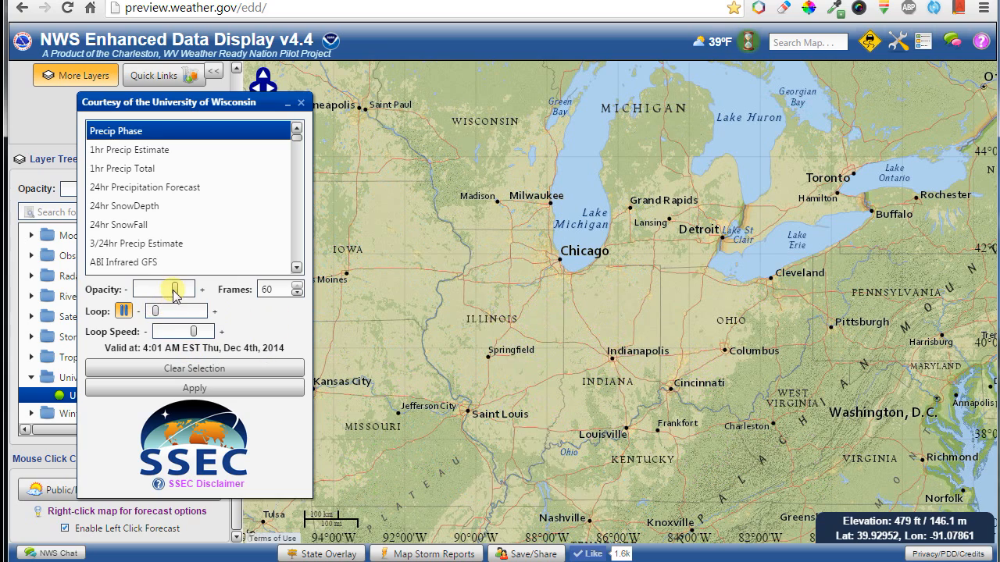
drag(196, 333, 216, 334)
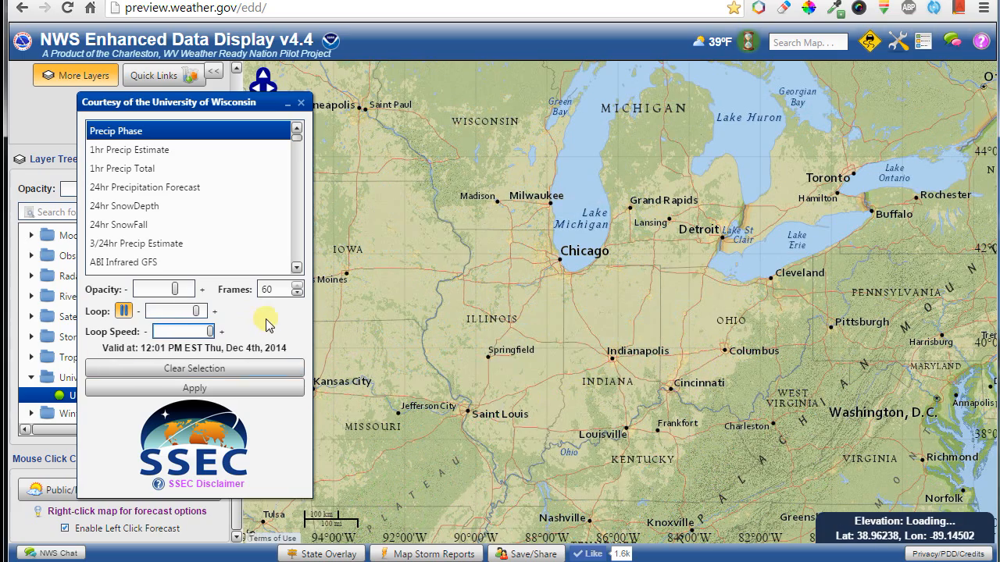
drag(296, 133, 297, 224)
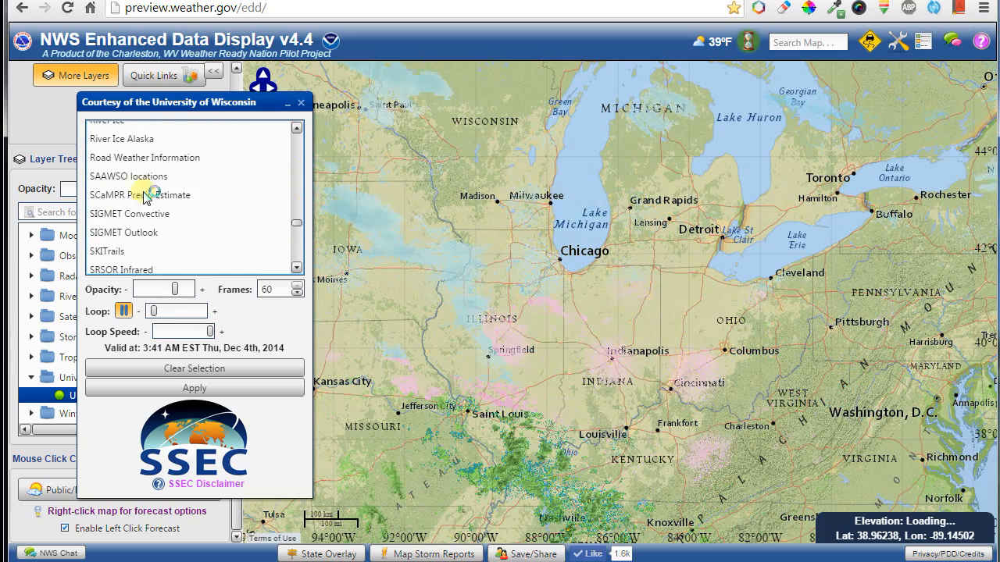
click(124, 311)
click(209, 372)
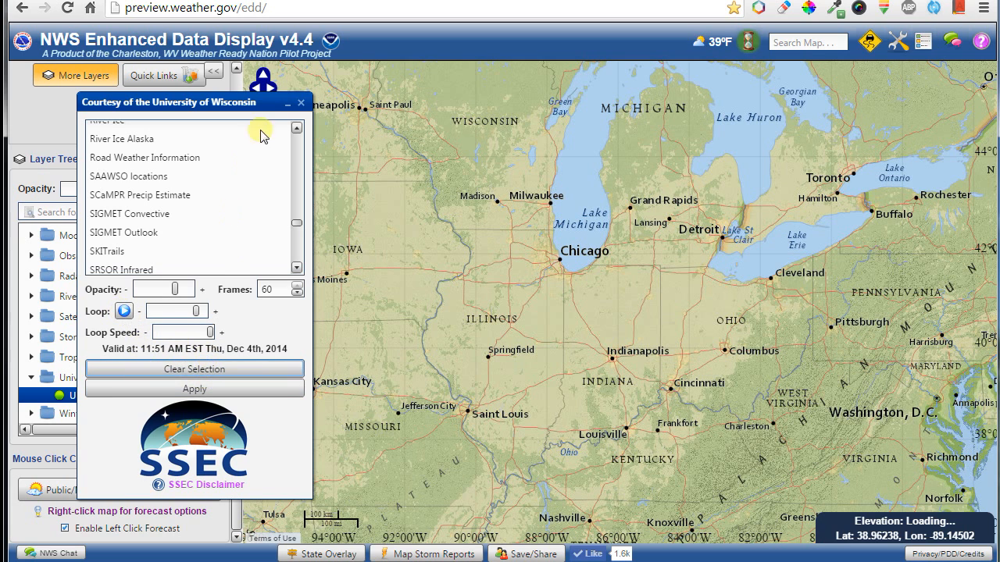
click(301, 104)
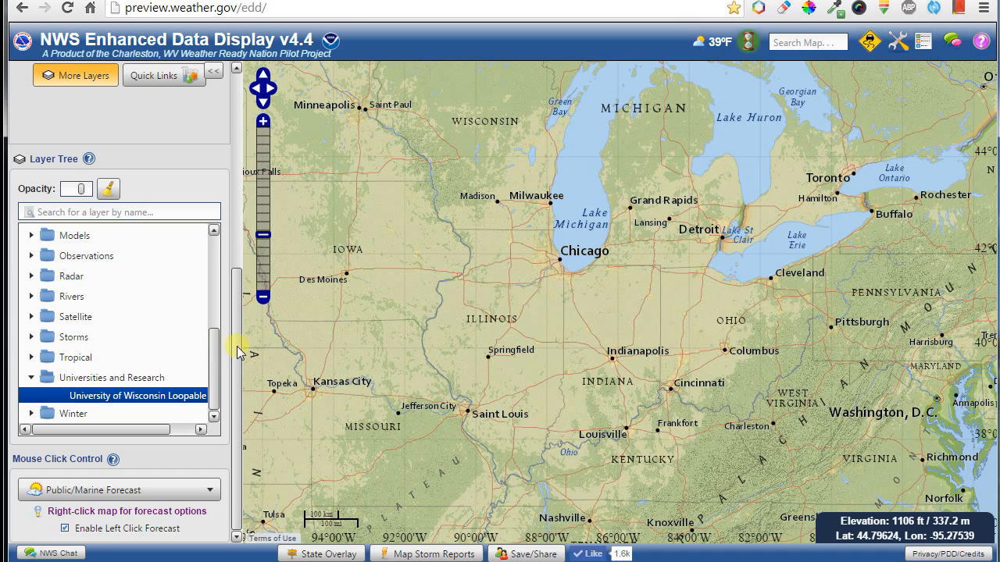
Scroll the left panel to the top to reveal the Interface and Quick Layers section.
drag(238, 351, 244, 125)
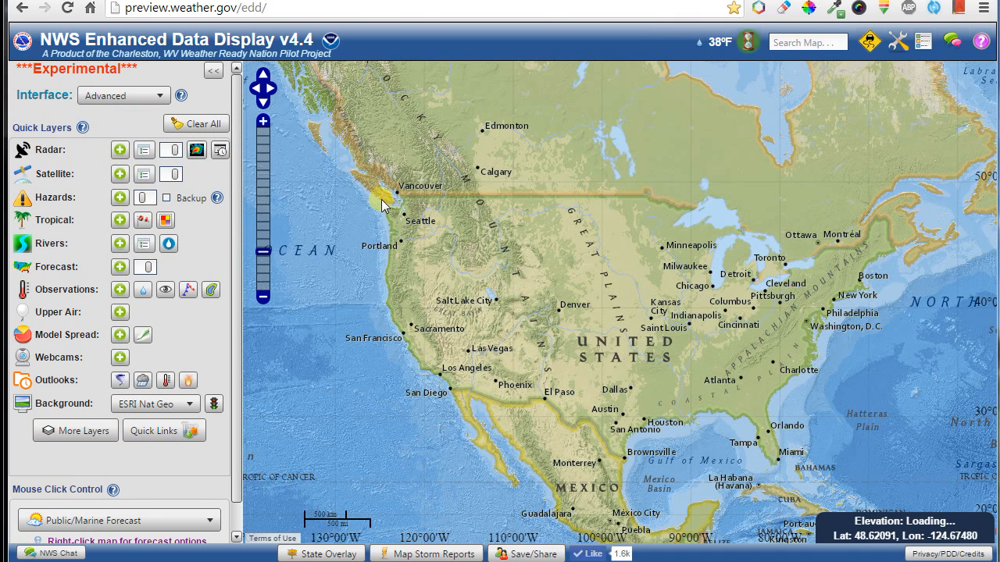
Plot radar sites, zoom into the Ohio Valley, and load the Charleston, WV (RLX) radar.
click(195, 151)
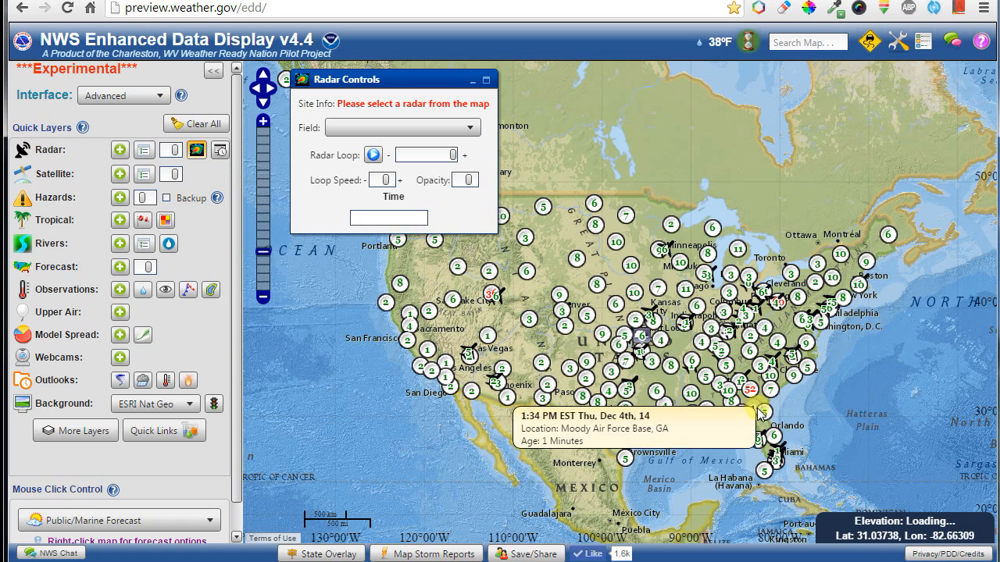
mouse_move(633, 300)
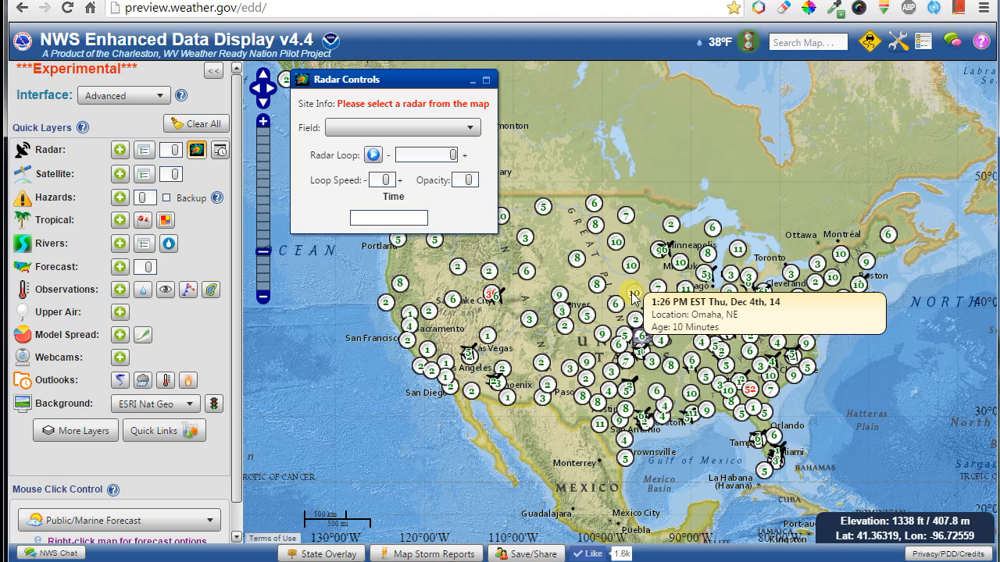
mouse_move(761, 399)
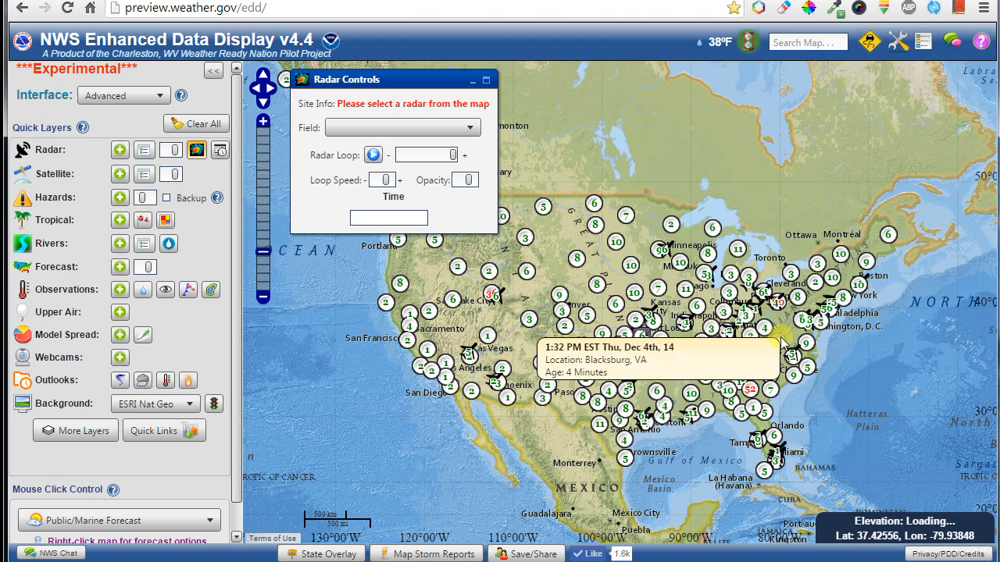
scroll(781, 333, up, 2)
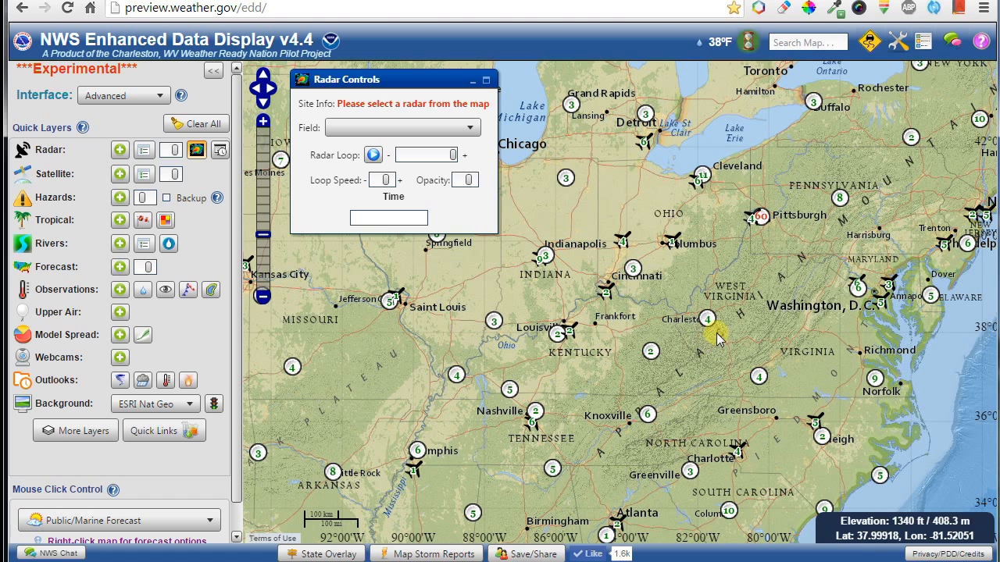
mouse_move(708, 327)
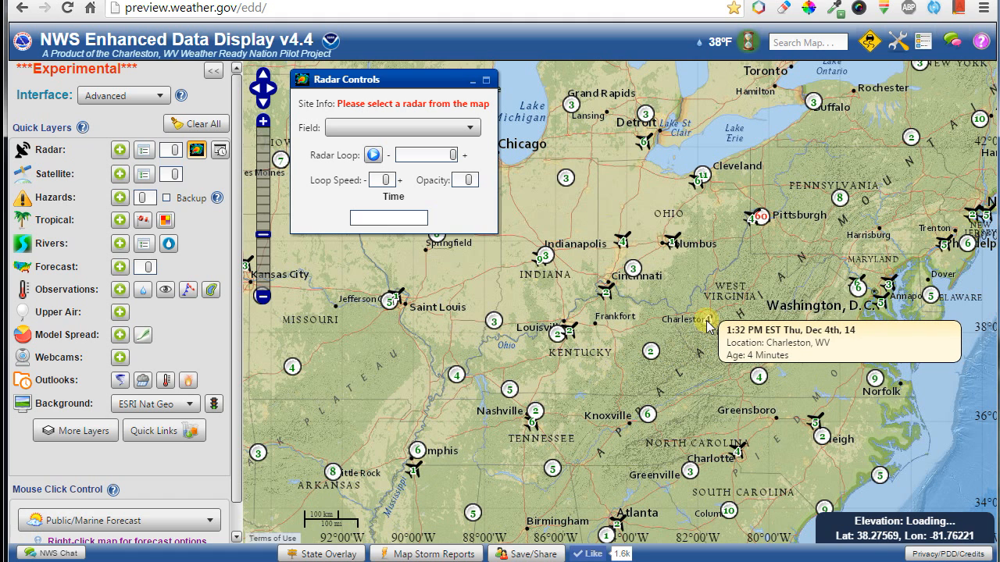
click(706, 326)
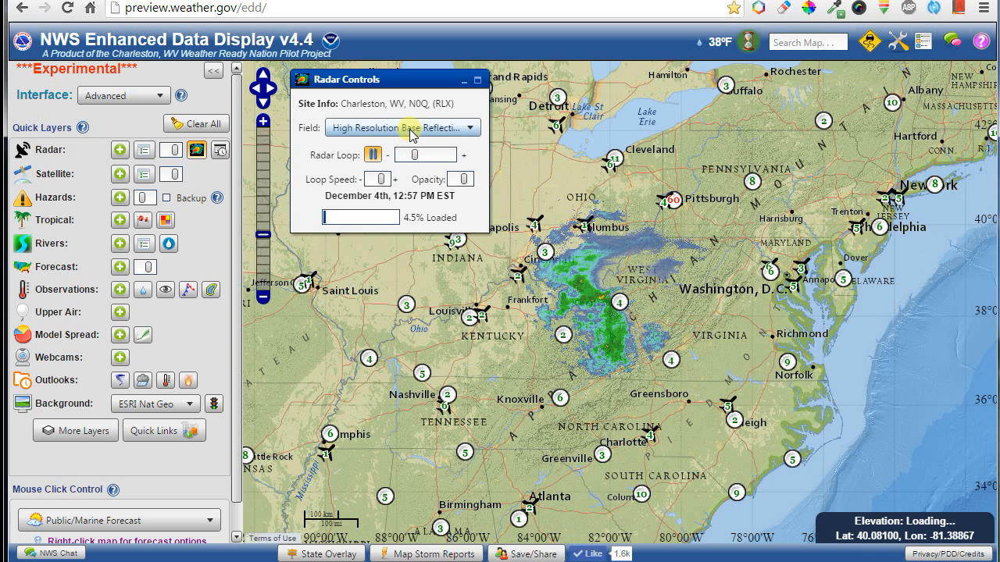
Show Charleston's Storm Total Accumulation (dual pole) radar field, then turn the radar layer off.
click(408, 131)
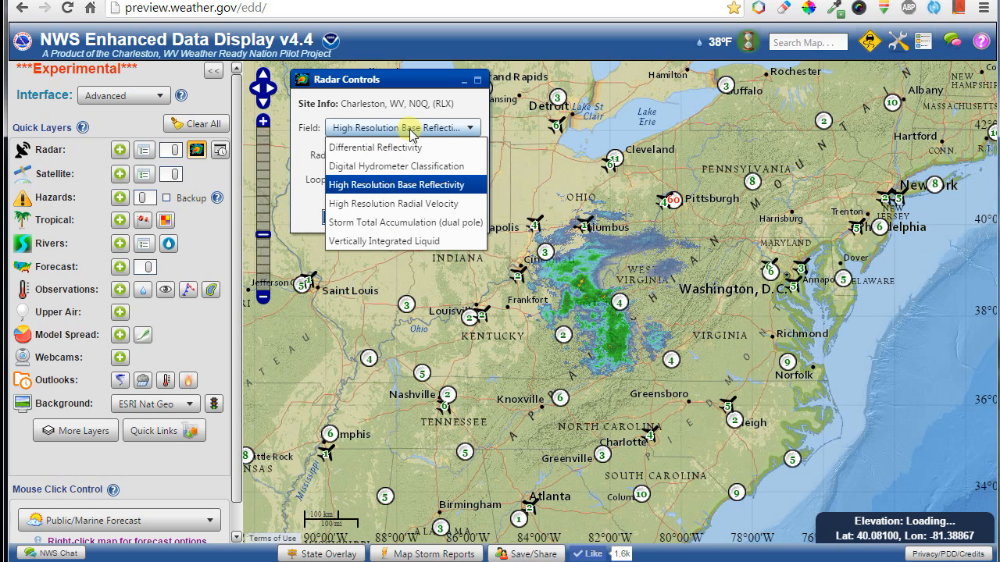
click(387, 222)
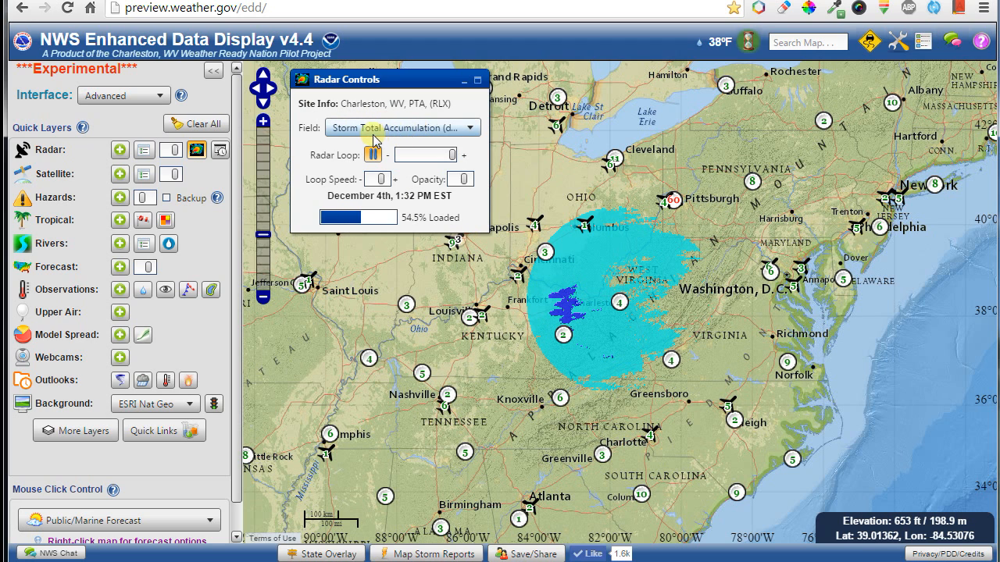
click(197, 151)
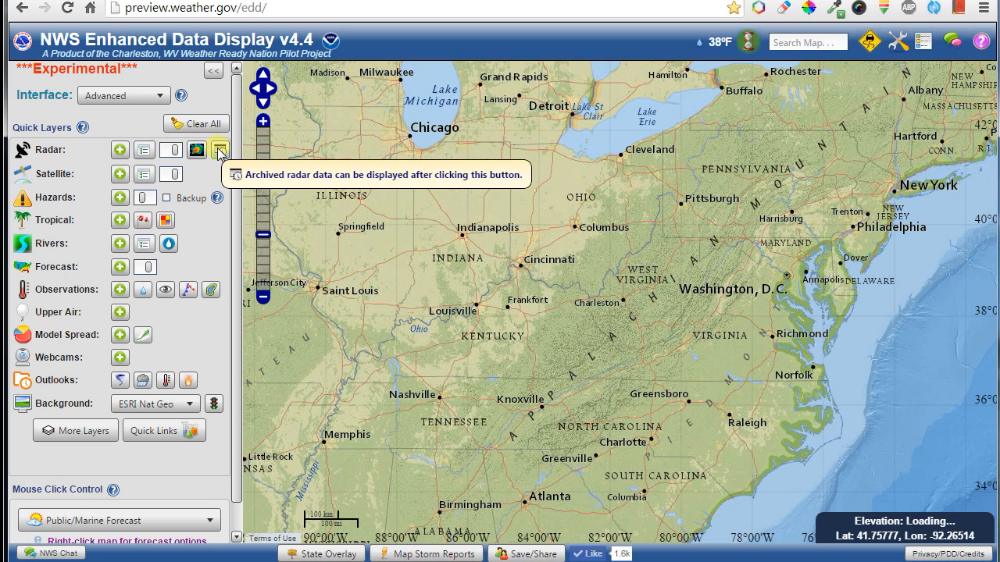
Display archived radar with the valid date set to Oct 29, 2012.
click(219, 151)
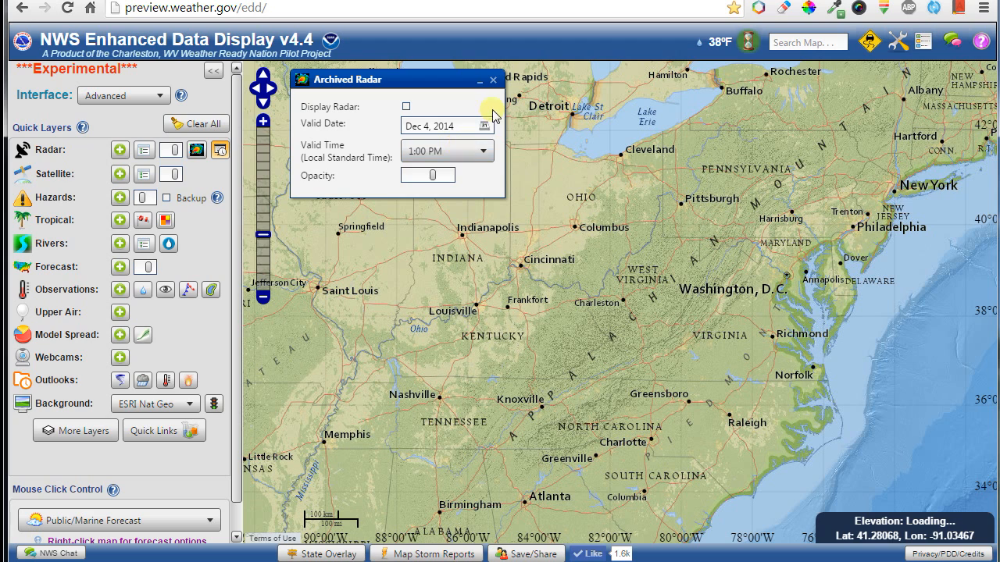
click(484, 126)
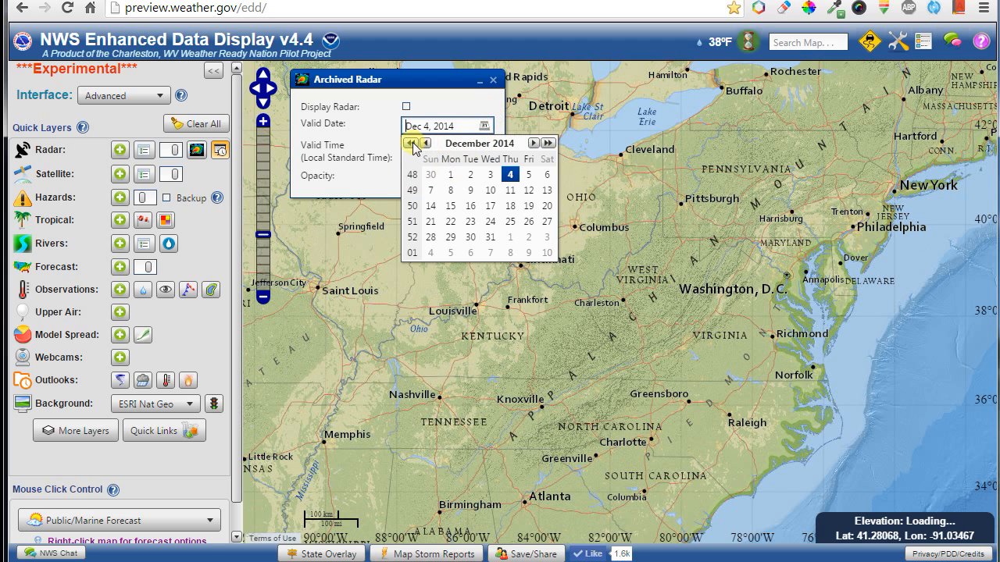
click(410, 143)
click(410, 144)
click(425, 144)
click(426, 144)
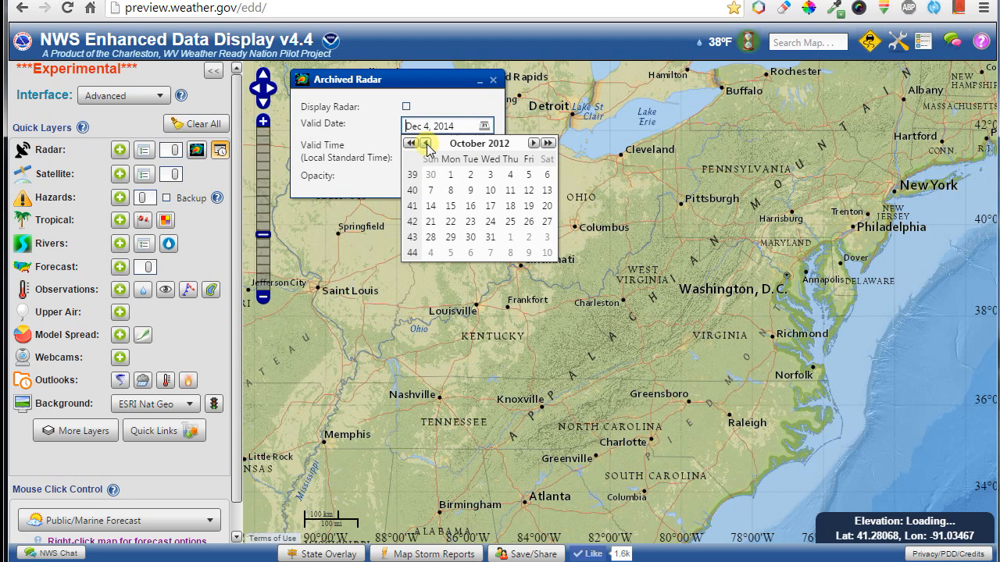
click(448, 237)
click(406, 107)
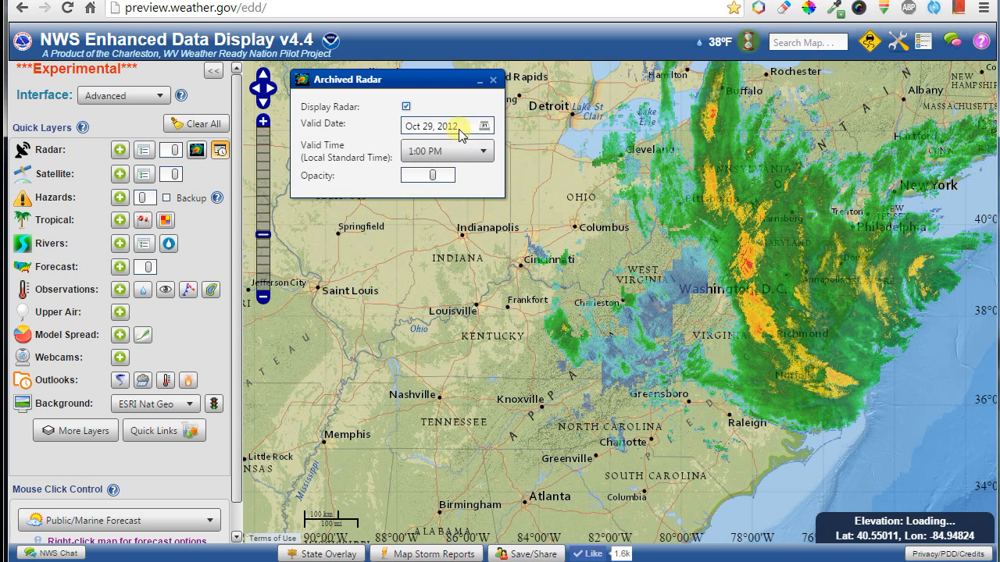
click(485, 127)
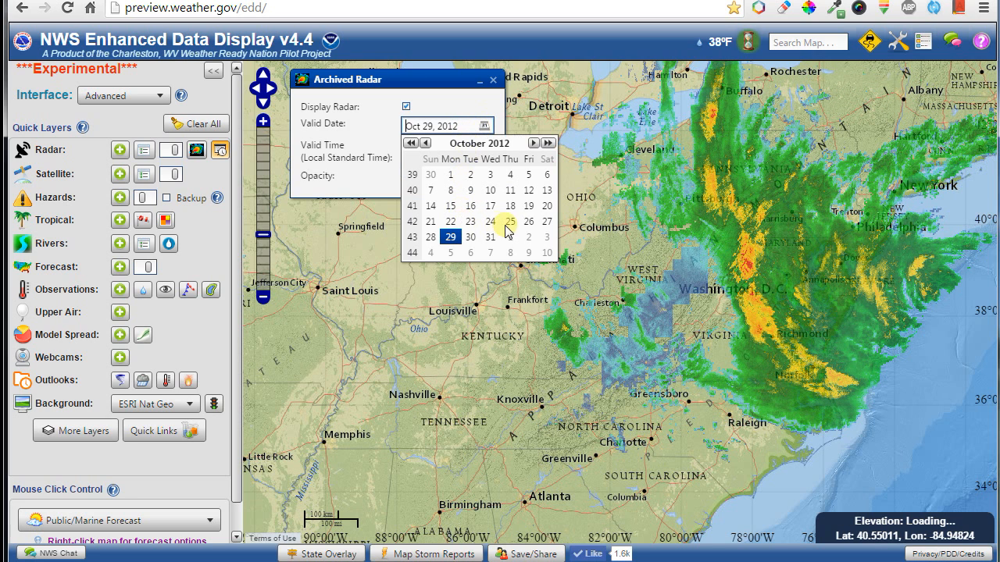
click(451, 236)
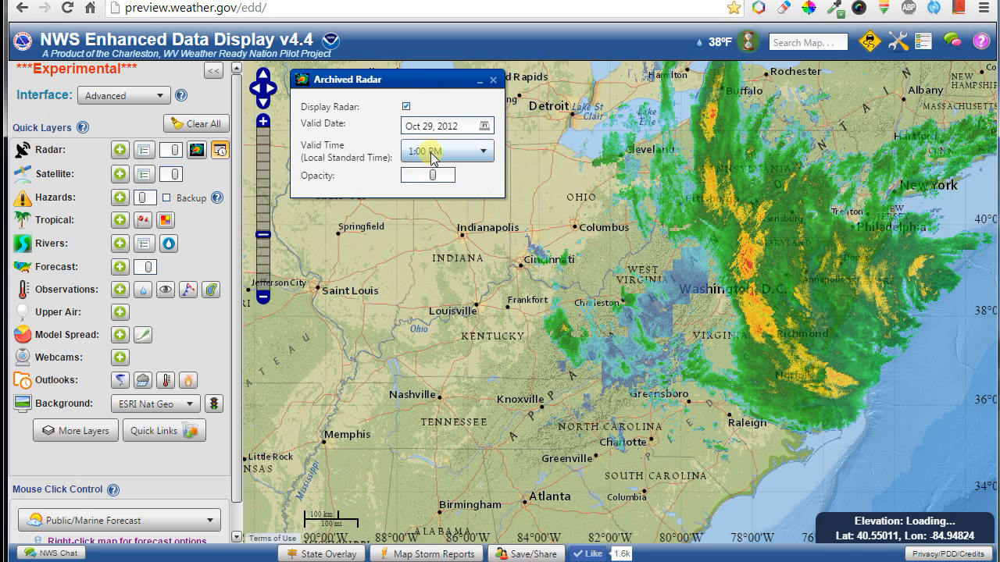
Set the archived radar valid time to 7:00 PM and pan to the Northeast coast.
click(434, 153)
scroll(431, 234, down, 8)
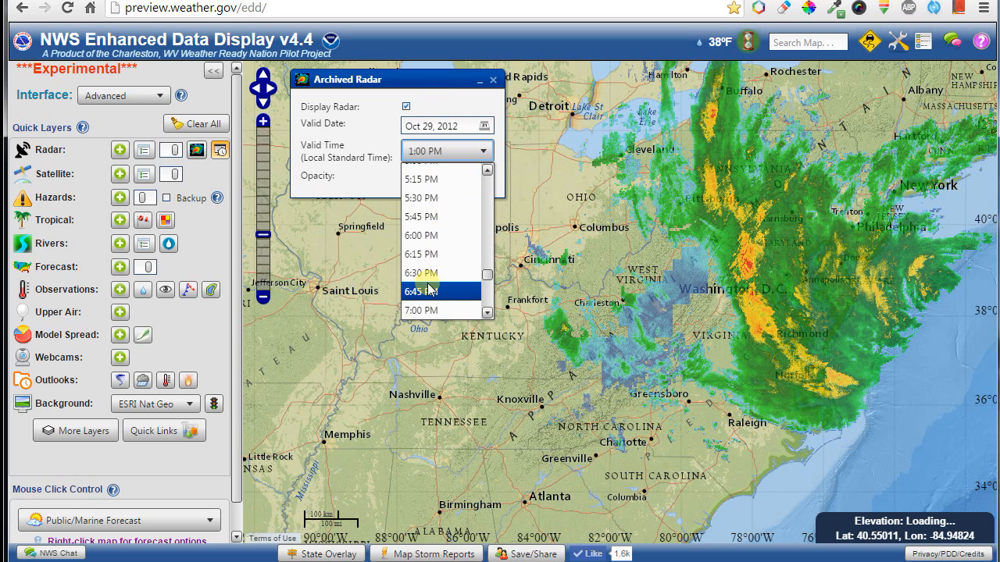
click(425, 310)
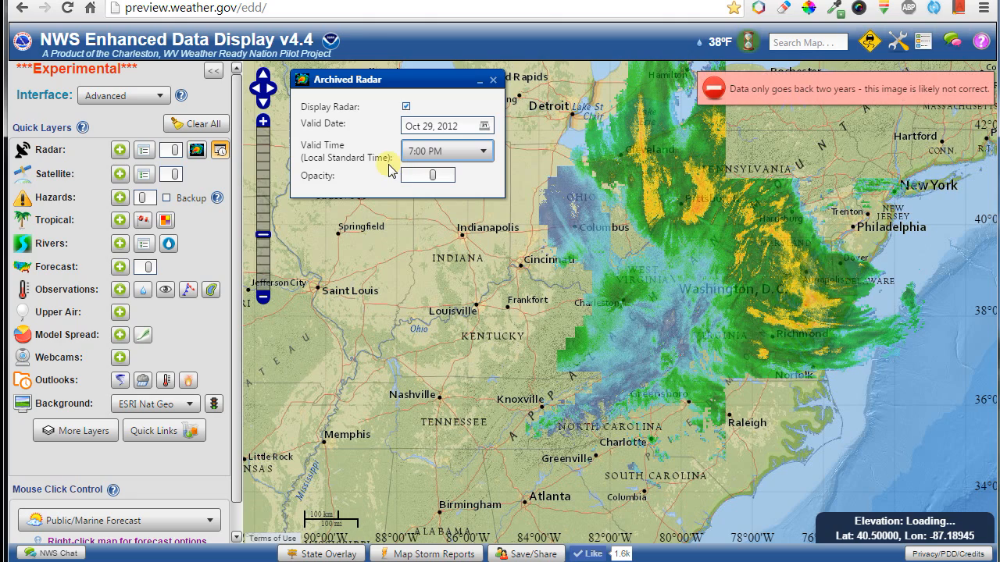
drag(831, 211, 709, 299)
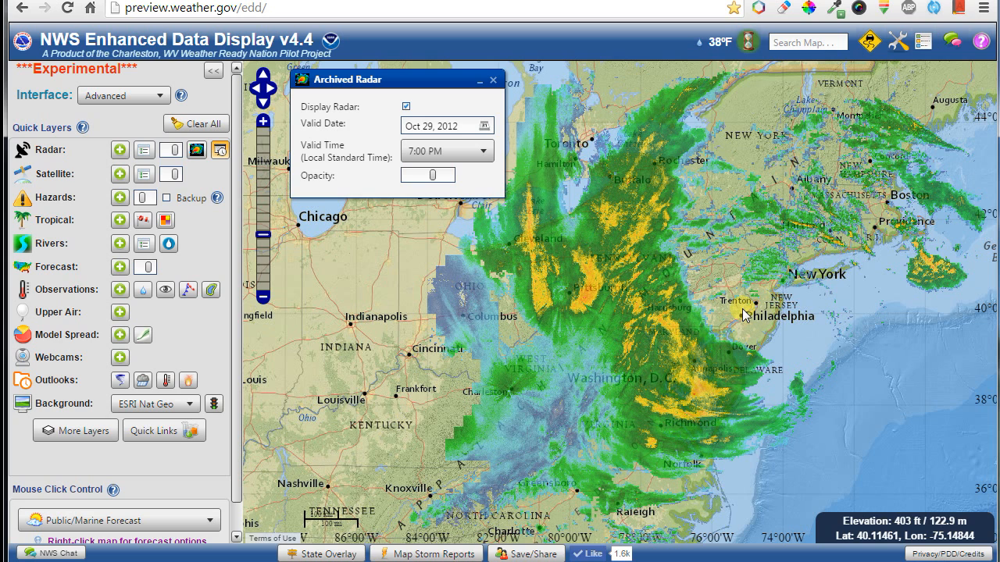
Overlay state boundaries on the archived radar and zoom in around Washington D.C.
click(311, 554)
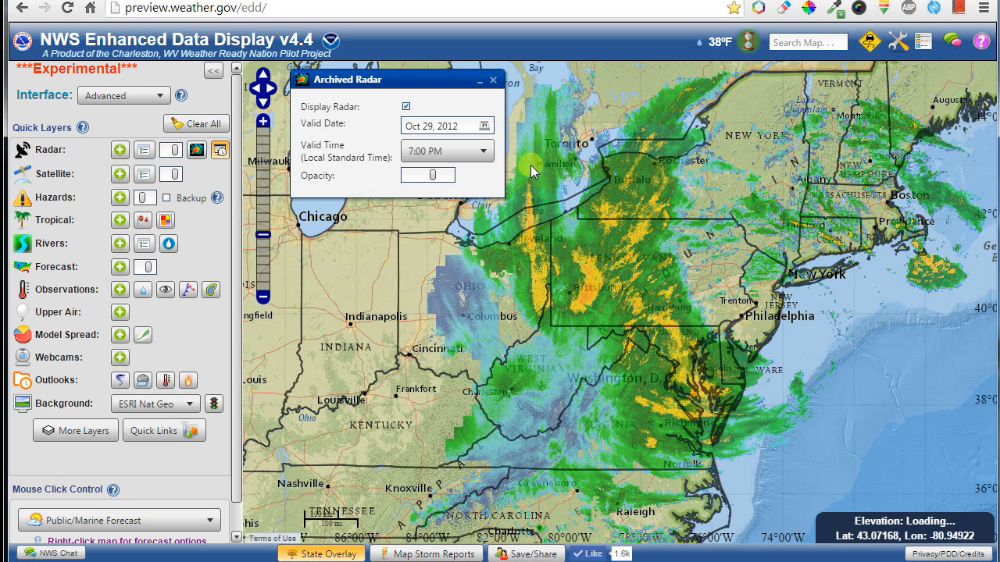
scroll(630, 330, up, 1)
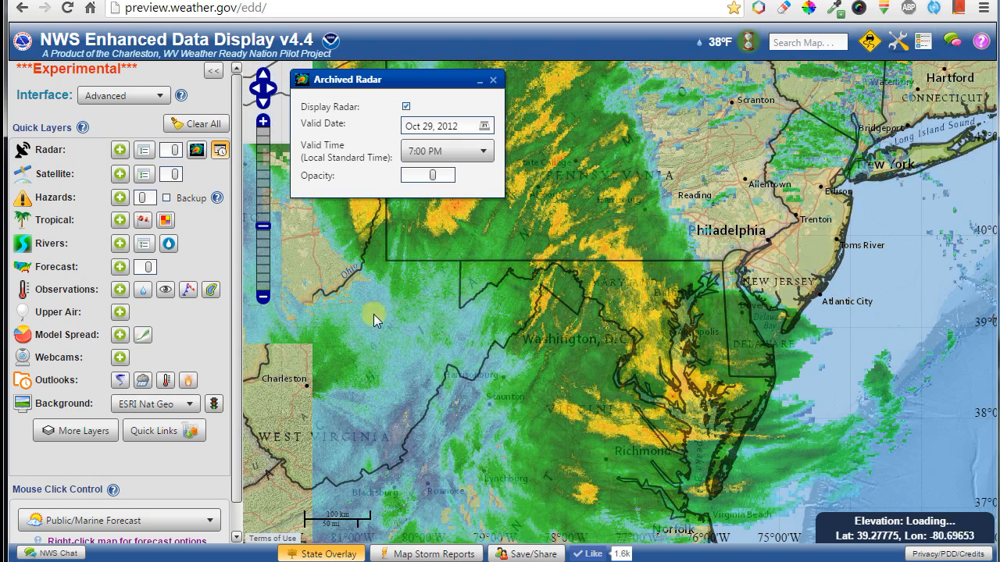
Turn on local storm reports and switch them from realtime to archived mode.
click(420, 556)
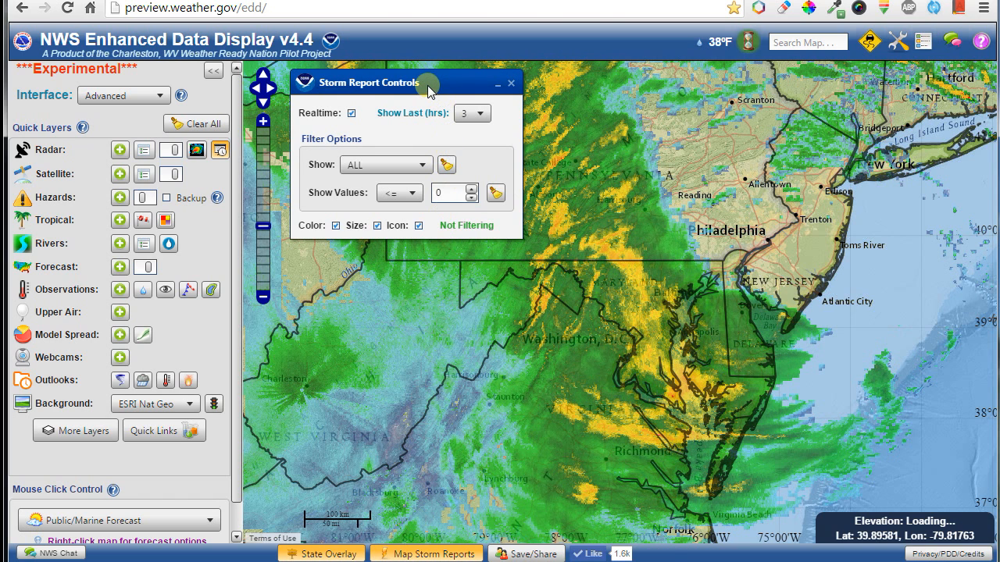
drag(429, 91, 409, 247)
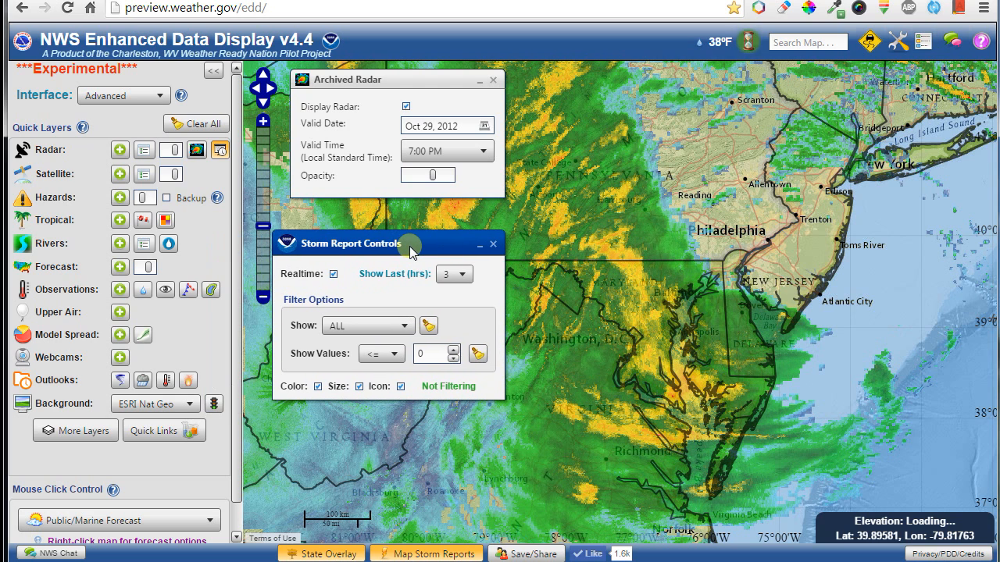
click(334, 274)
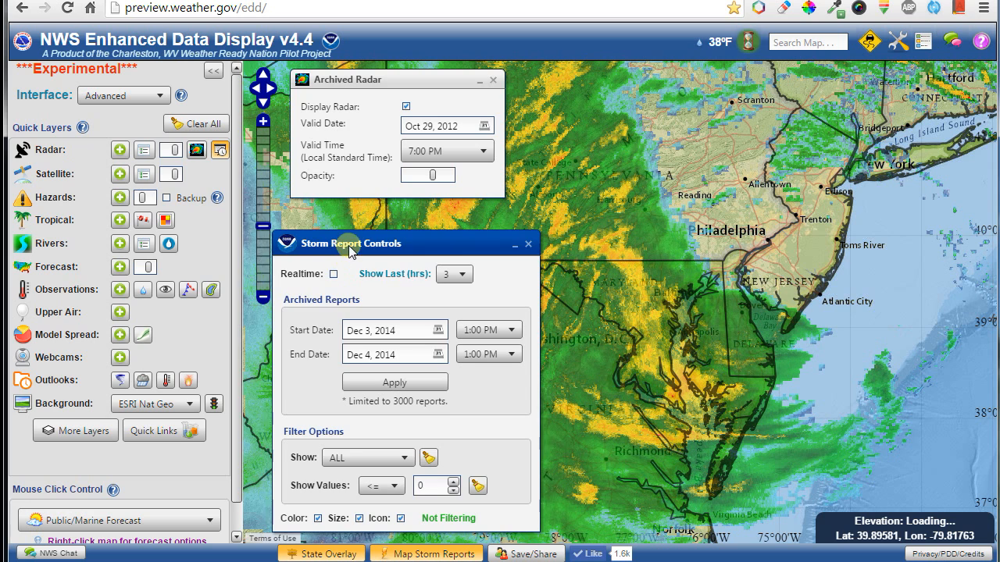
drag(345, 245, 232, 190)
Set the storm report start date to Oct 29, 2012 and apply the Oct 29–30 range.
click(325, 275)
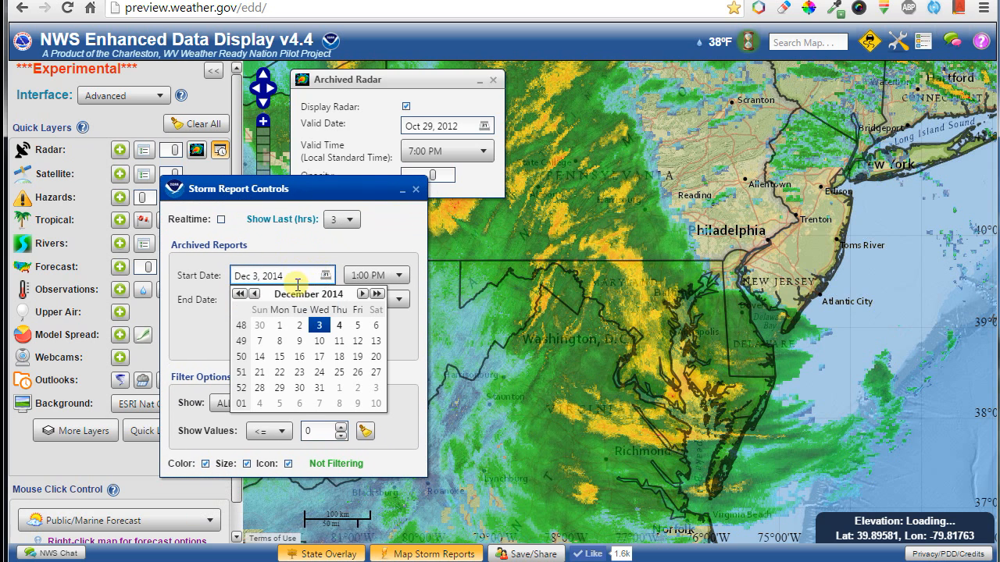
click(241, 294)
click(241, 294)
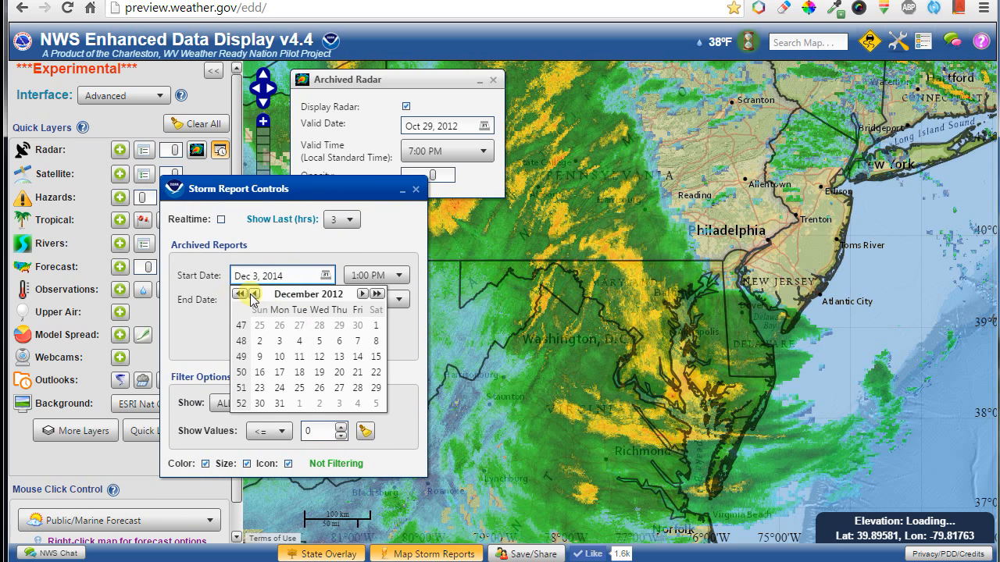
click(255, 295)
click(255, 294)
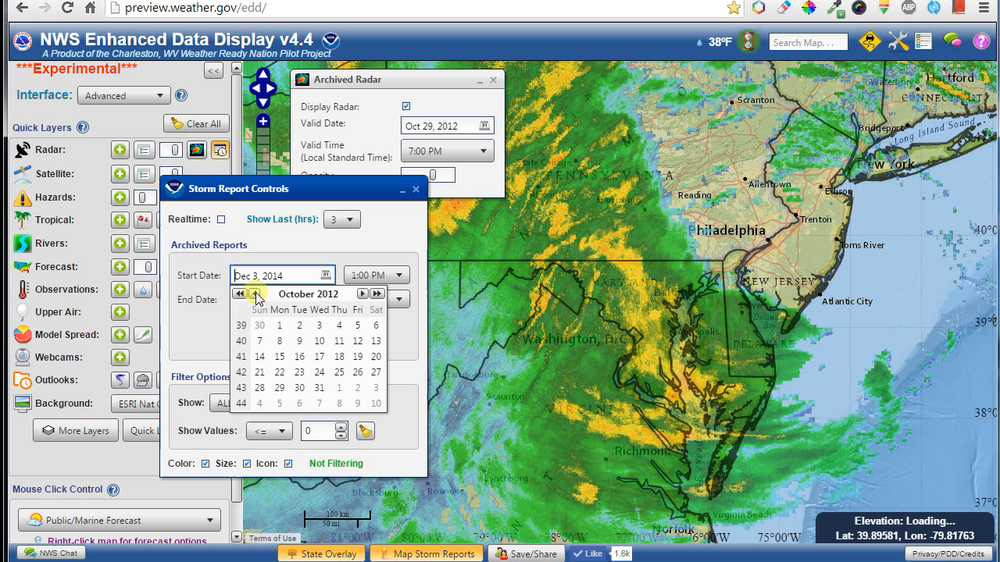
click(279, 388)
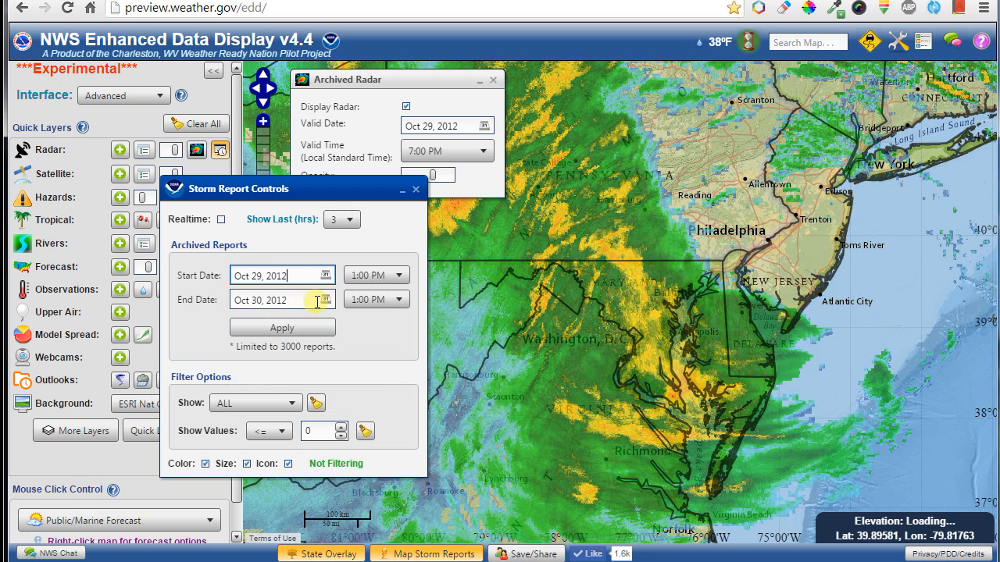
click(299, 331)
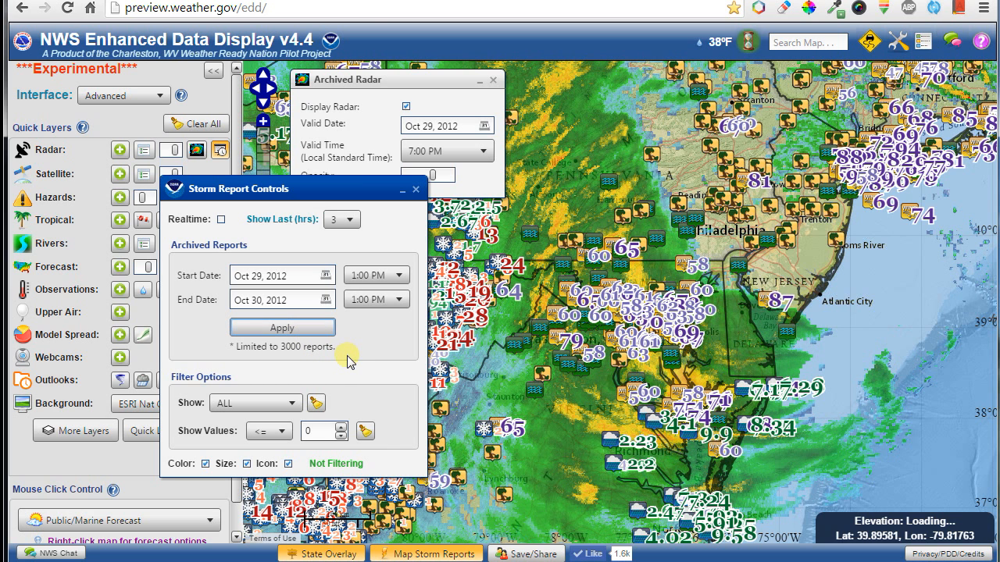
drag(326, 189, 206, 101)
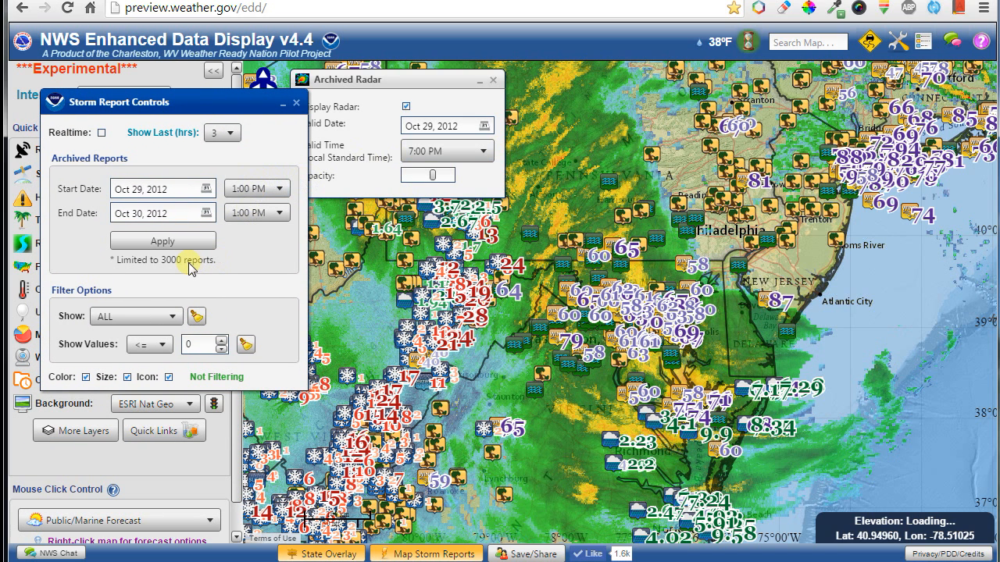
Filter the storm reports to SNOW, then to HEAVY SNOW.
click(136, 316)
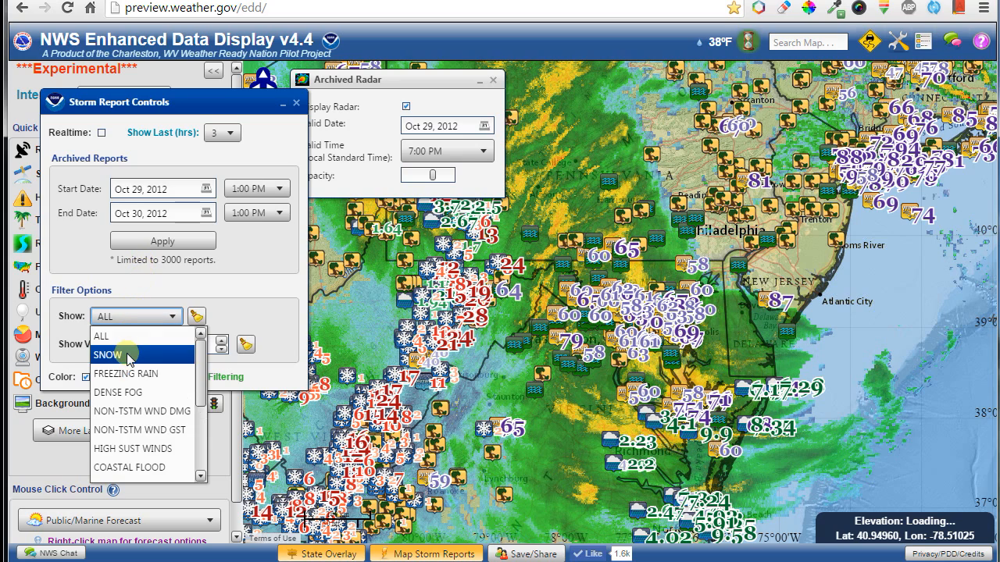
click(128, 351)
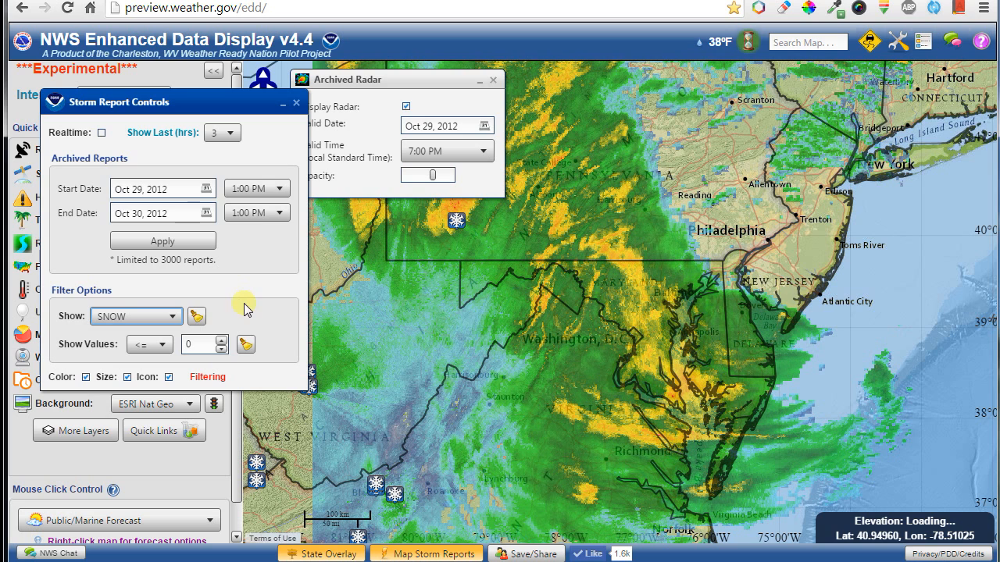
click(153, 319)
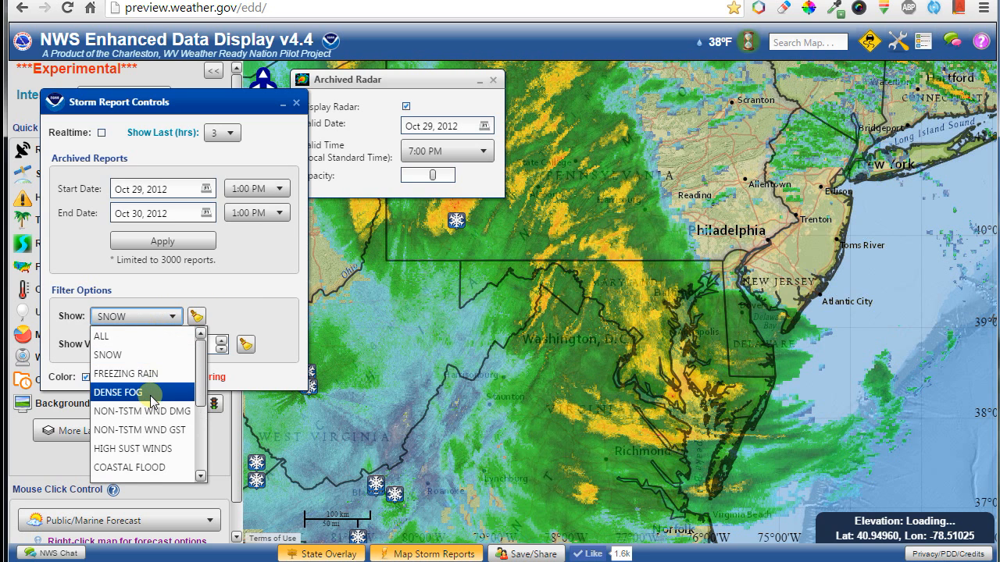
scroll(151, 396, down, 2)
scroll(153, 400, down, 2)
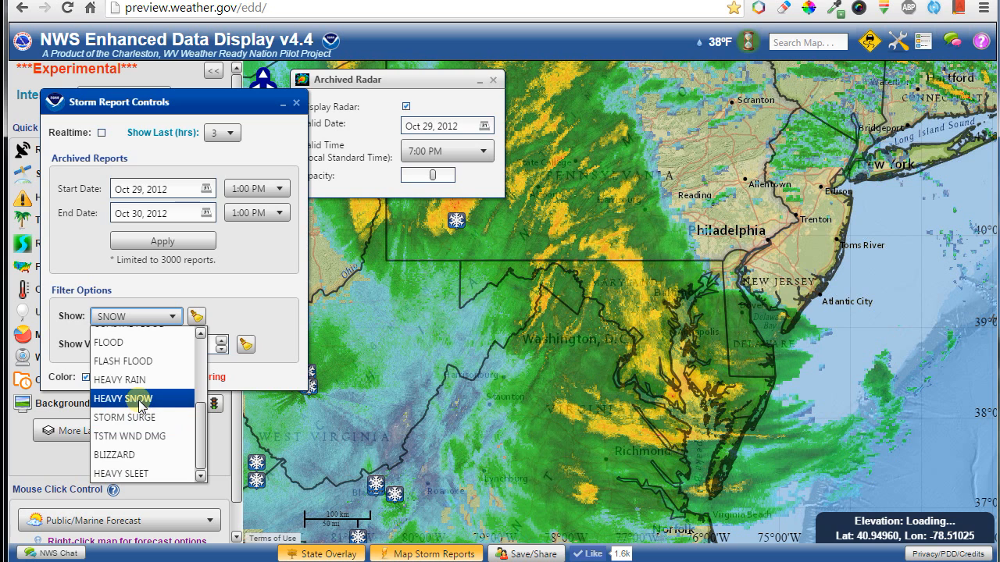
click(141, 400)
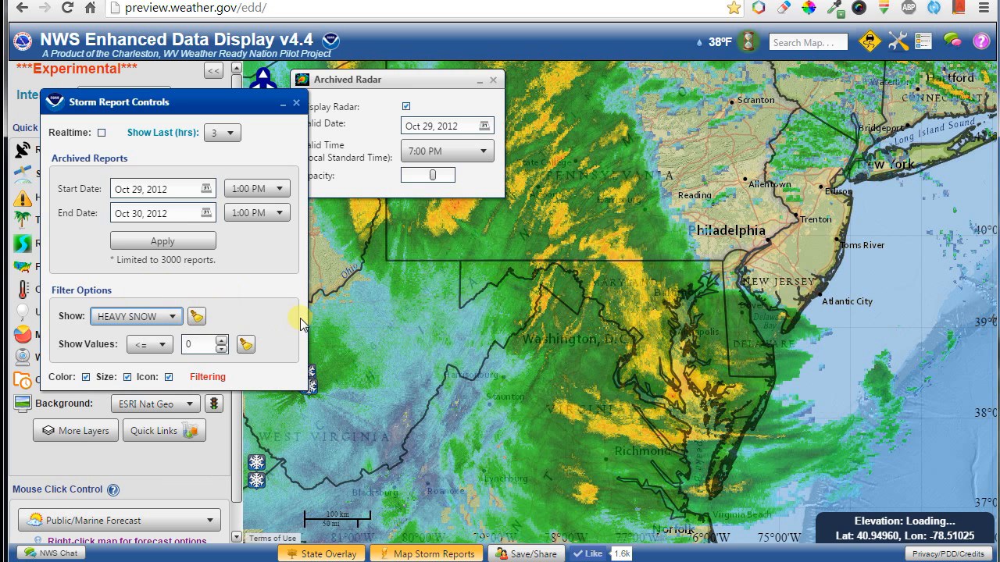
Cycle through other report types, ending with only SNOW reports over West Virginia and Pennsylvania.
drag(378, 359, 516, 348)
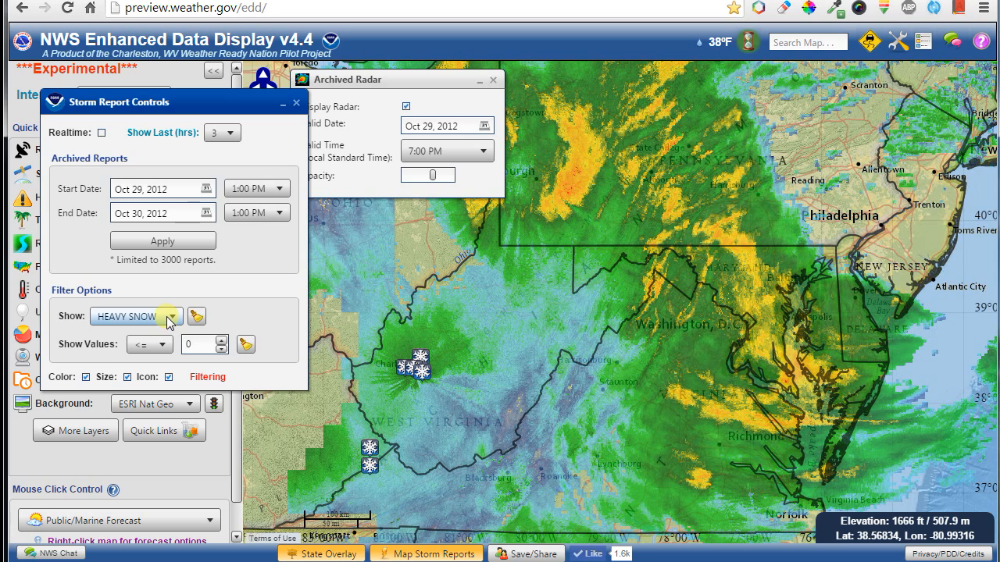
scroll(167, 316, down, 1)
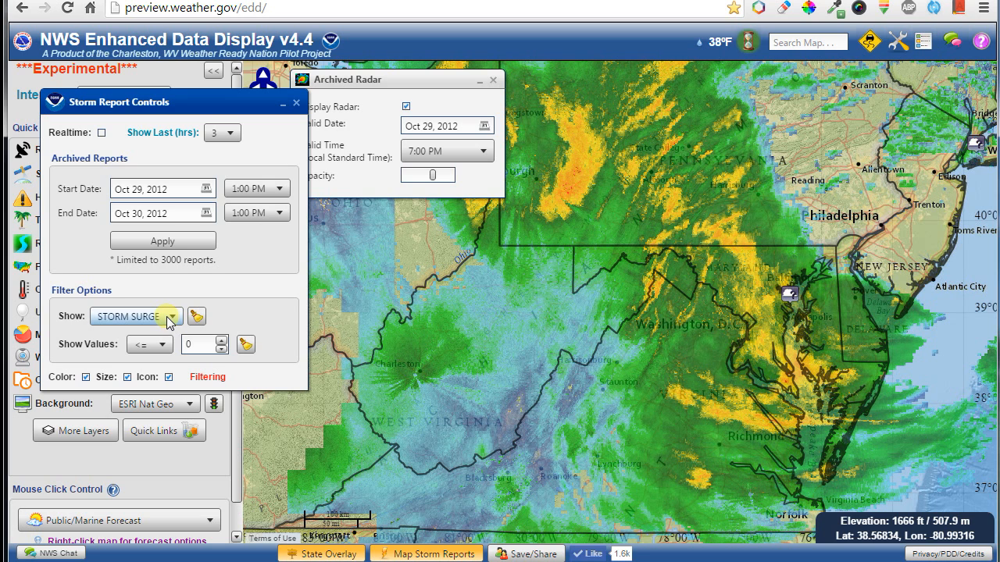
scroll(166, 317, down, 1)
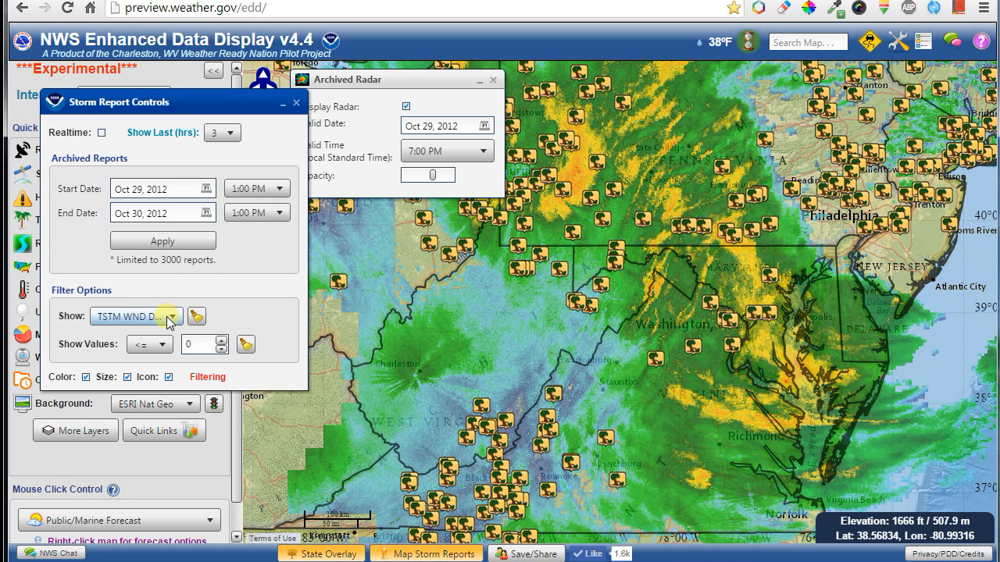
scroll(166, 317, down, 1)
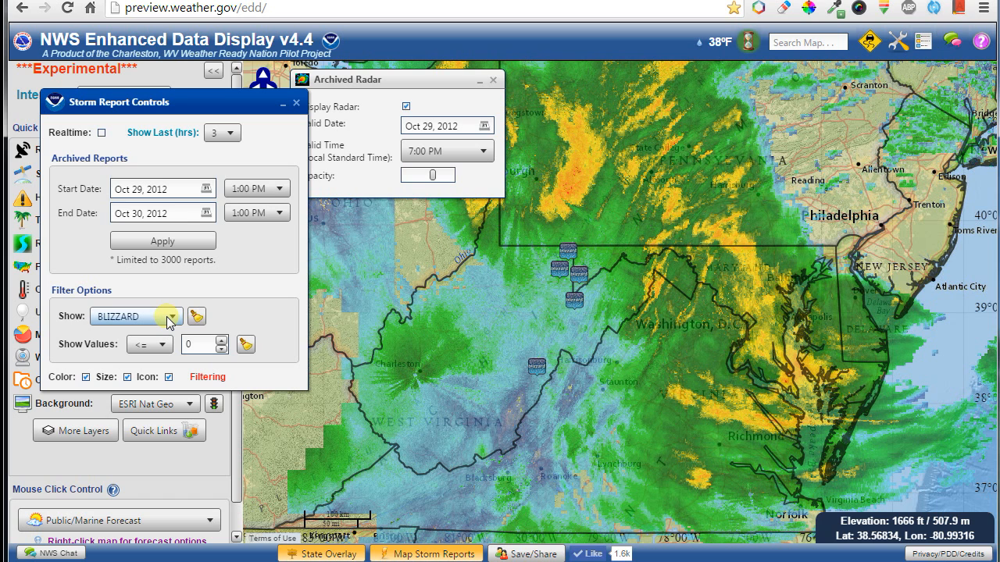
mouse_move(533, 373)
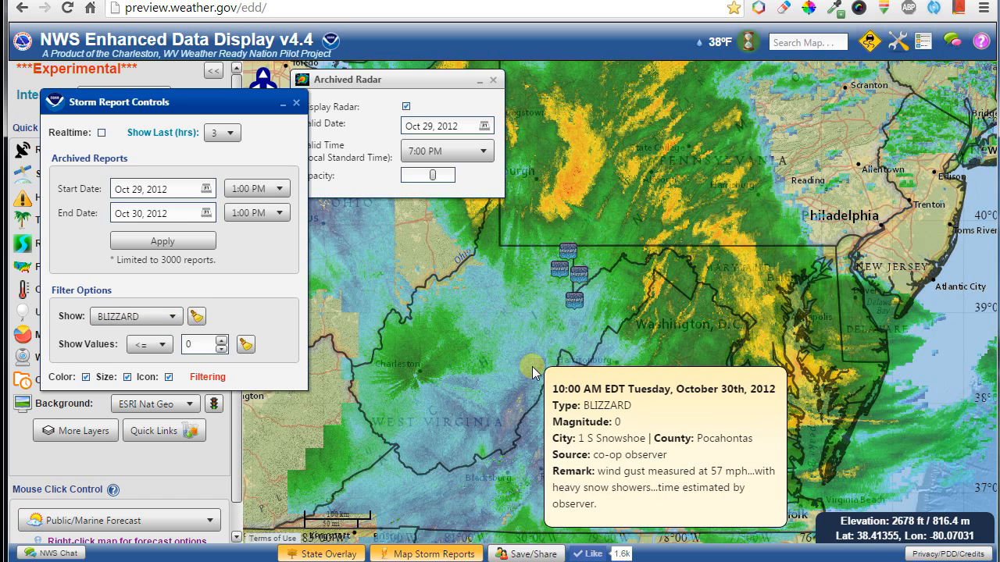
scroll(175, 320, down, 1)
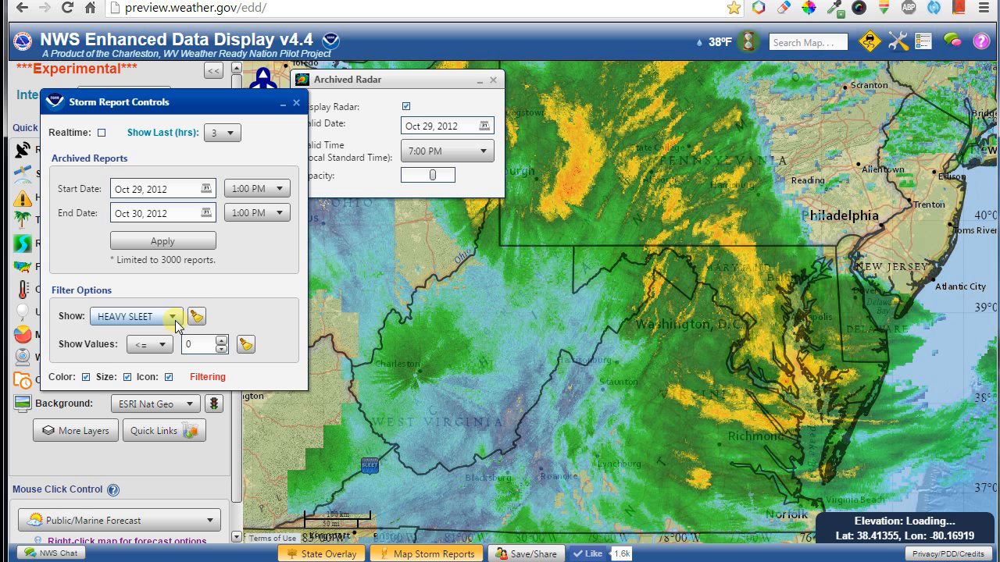
scroll(165, 320, up, 3)
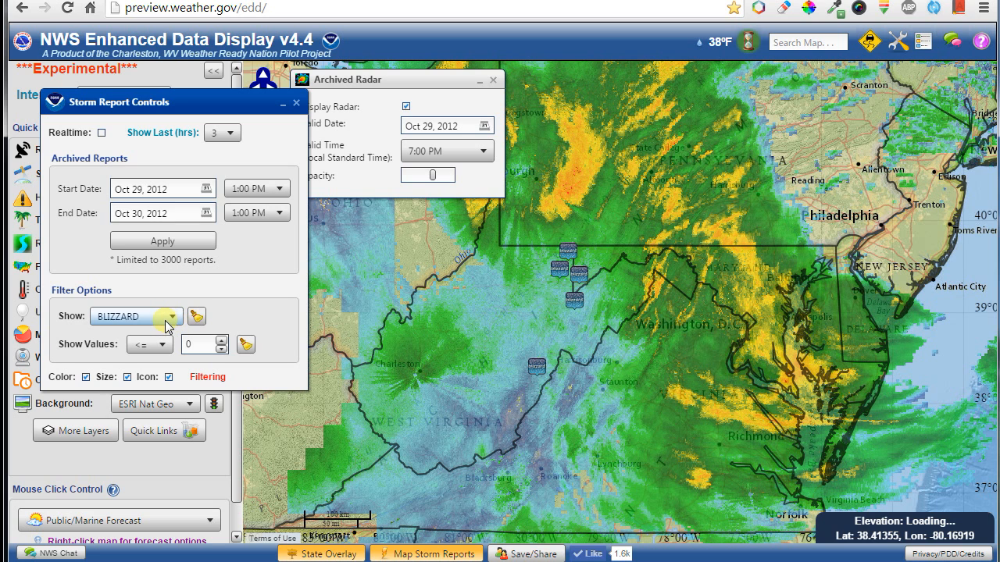
scroll(165, 320, up, 2)
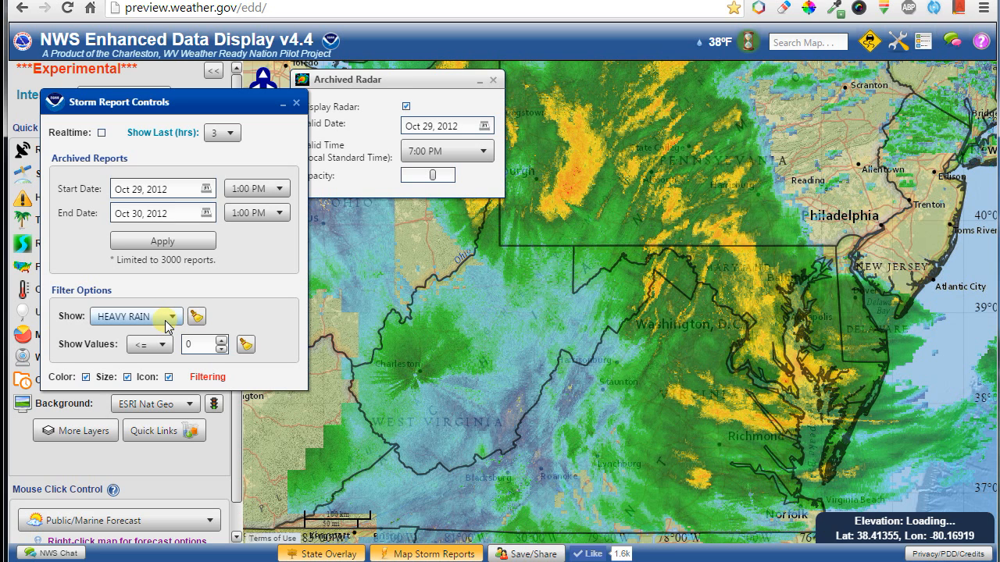
scroll(166, 326, up, 4)
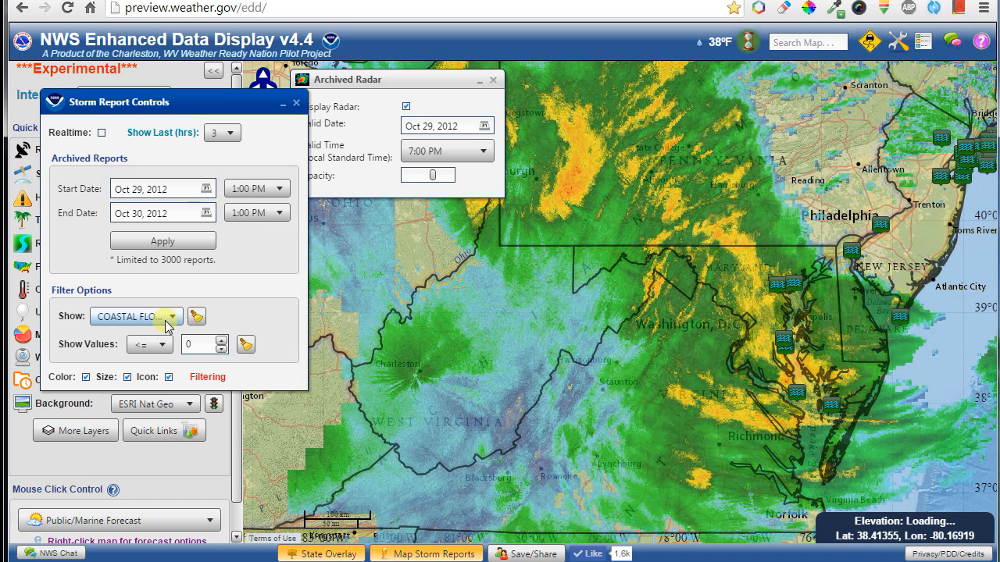
scroll(166, 326, up, 1)
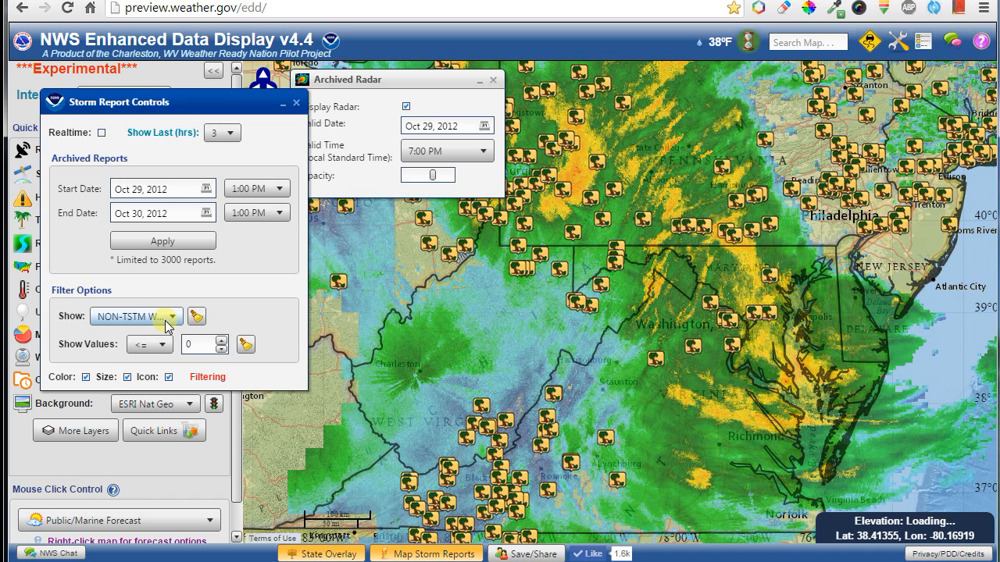
scroll(166, 322, up, 2)
scroll(166, 326, up, 1)
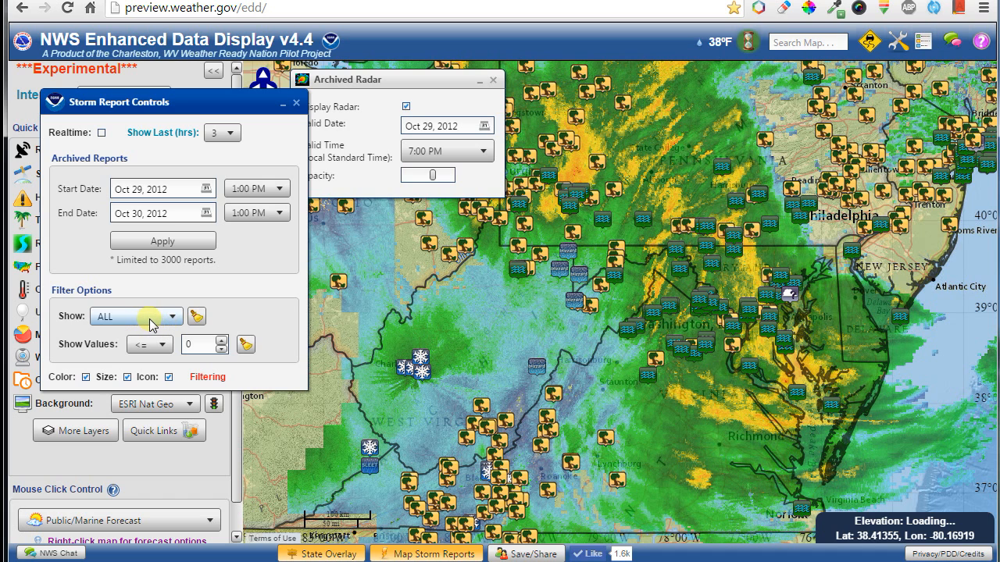
scroll(154, 324, down, 1)
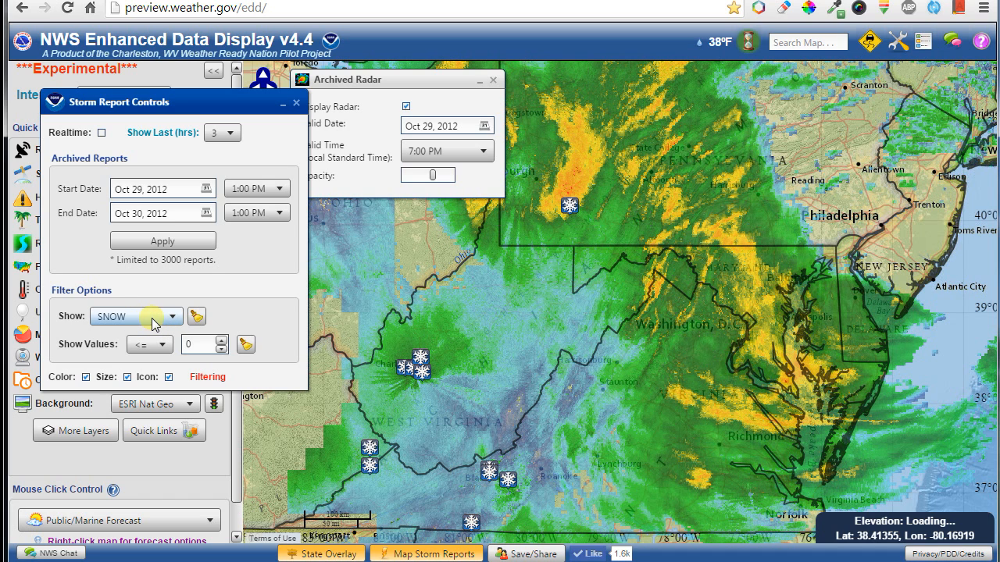
scroll(154, 324, up, 1)
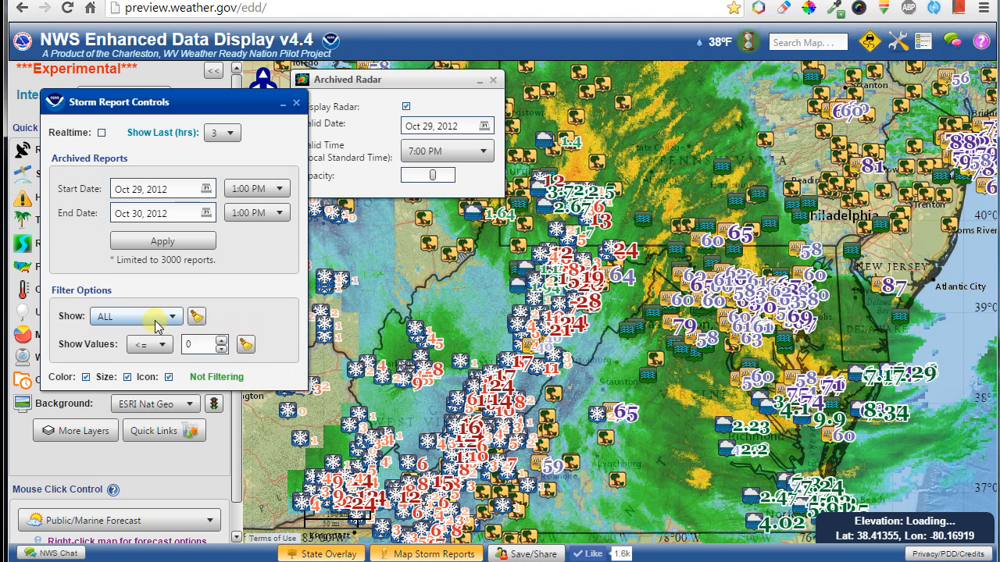
scroll(159, 325, down, 1)
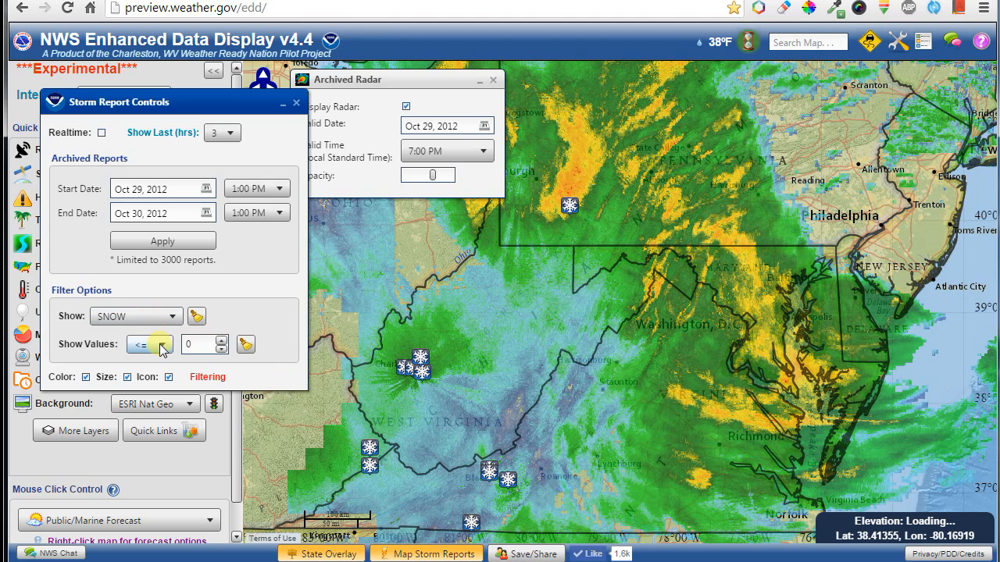
Set Show Values to >= and switch storm reports to realtime.
scroll(162, 349, up, 1)
scroll(162, 350, down, 1)
scroll(162, 350, up, 1)
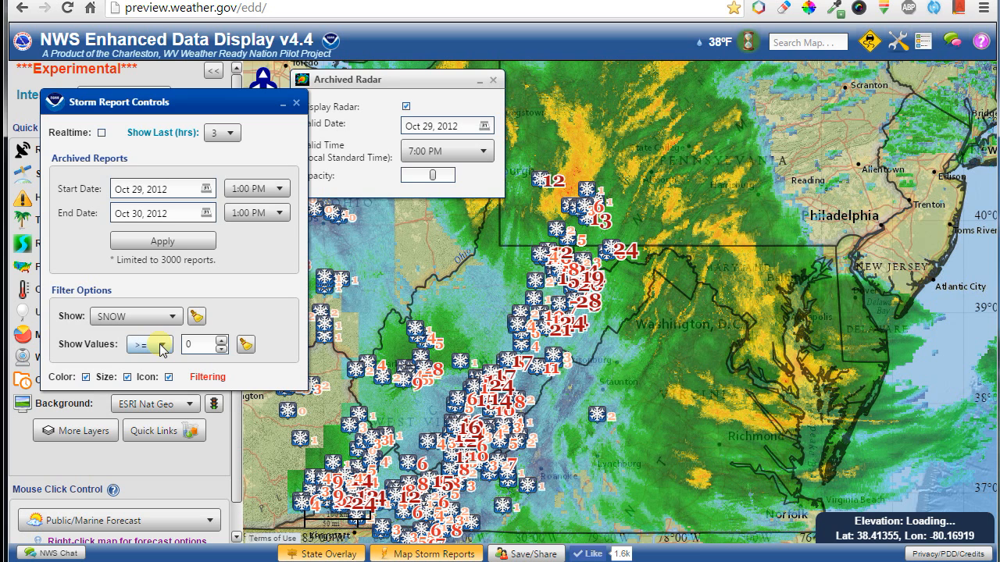
click(101, 134)
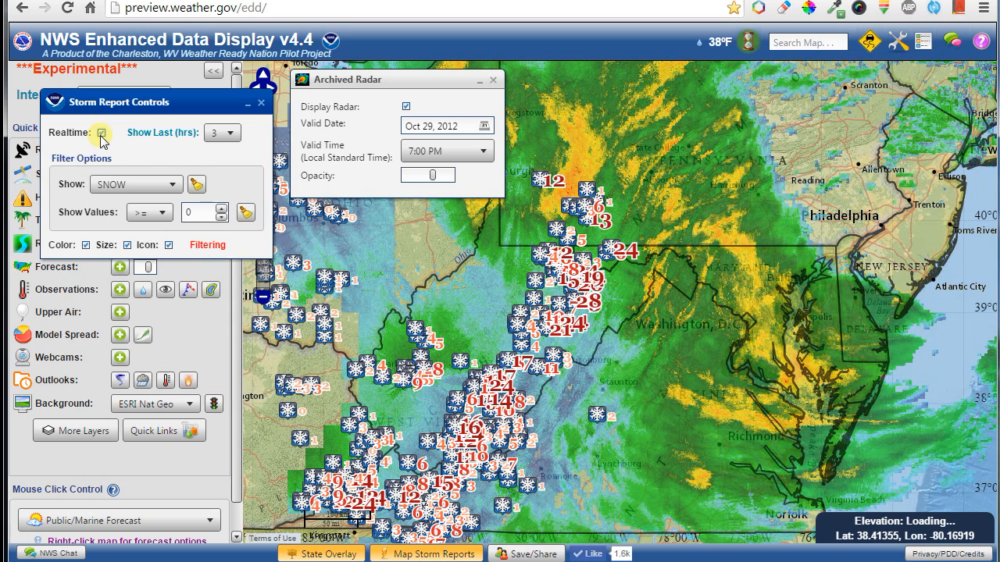
drag(131, 112, 337, 248)
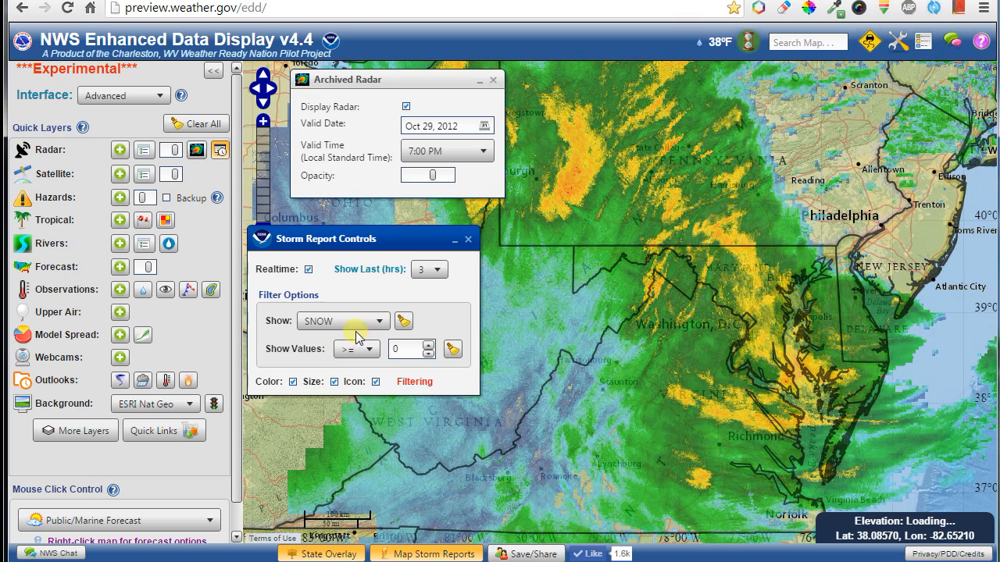
Reset the type filter to ALL, clear the value filter, and toggle the storm reports layer off and on.
click(403, 321)
click(453, 349)
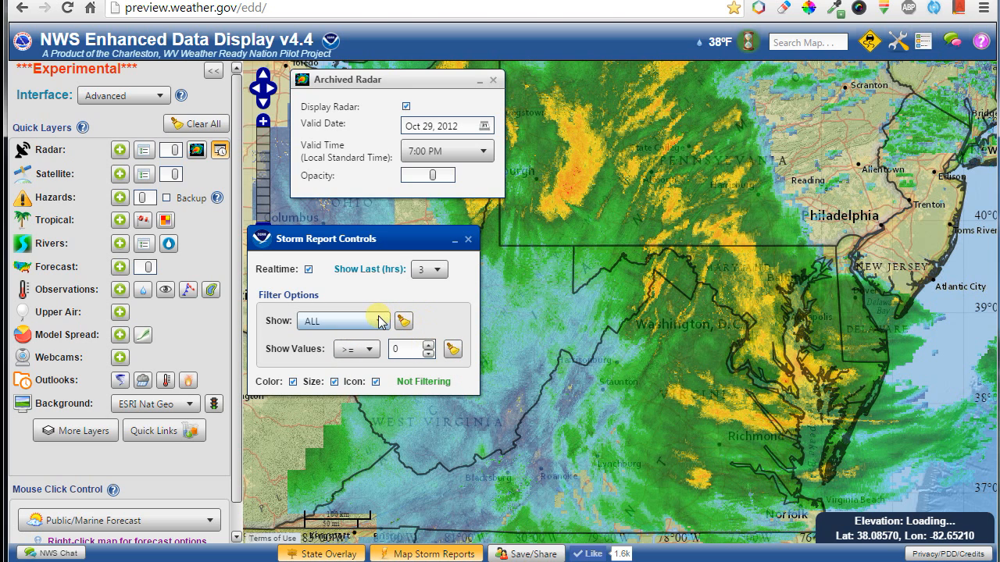
click(408, 554)
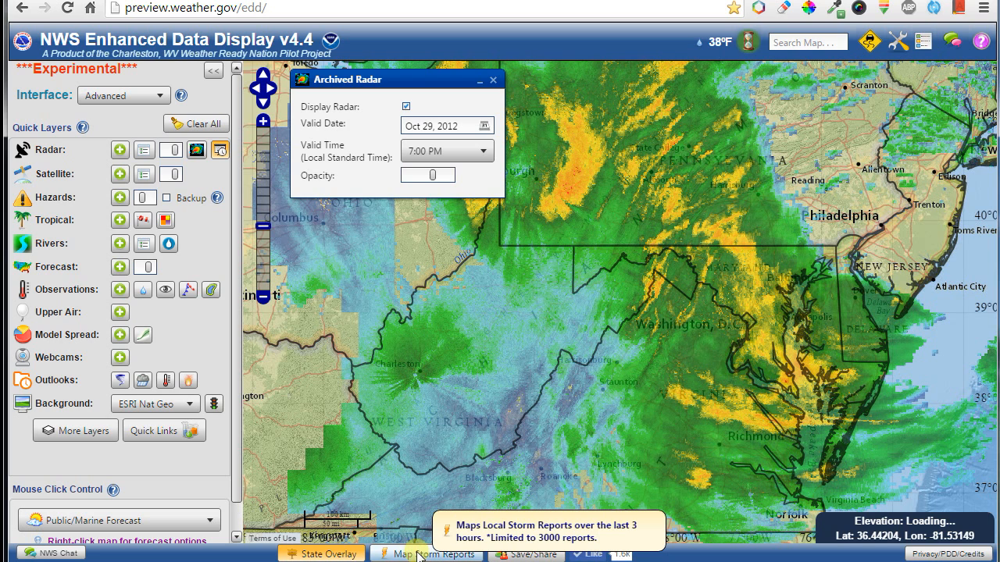
click(418, 554)
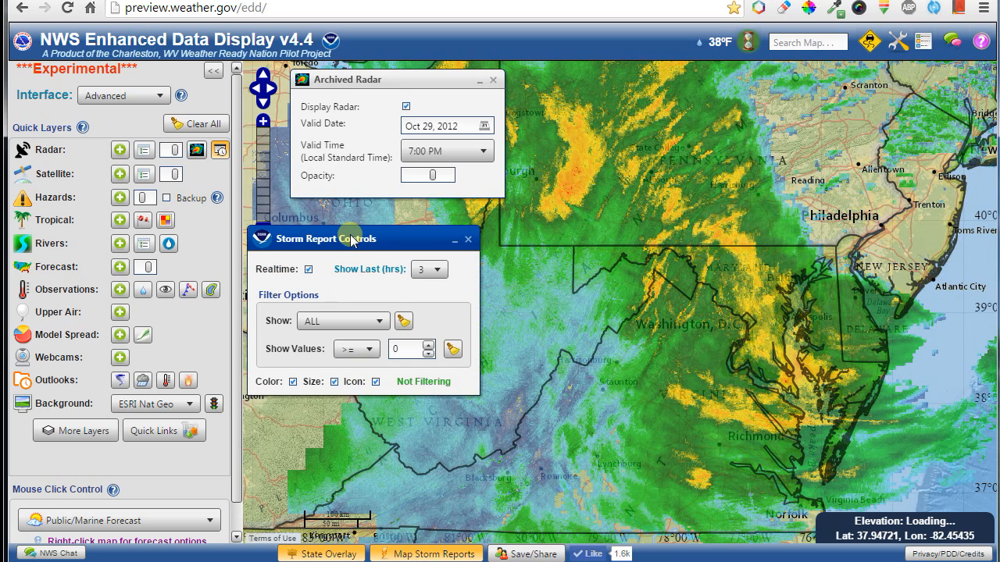
drag(350, 235, 229, 270)
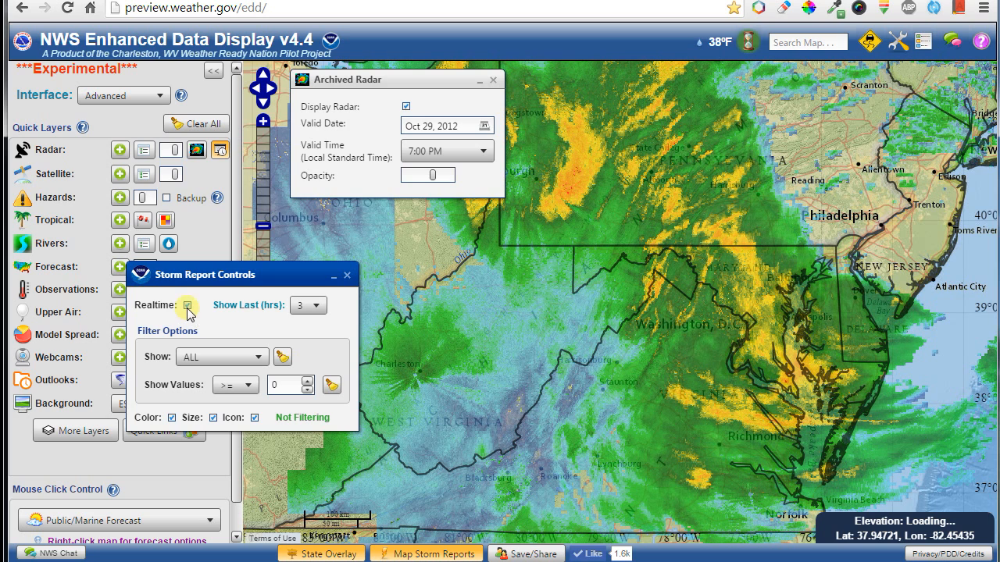
Switch storm reports back to archived and reapply the Oct 29 to Oct 30, 2012 range.
click(187, 305)
click(187, 305)
drag(214, 278, 171, 235)
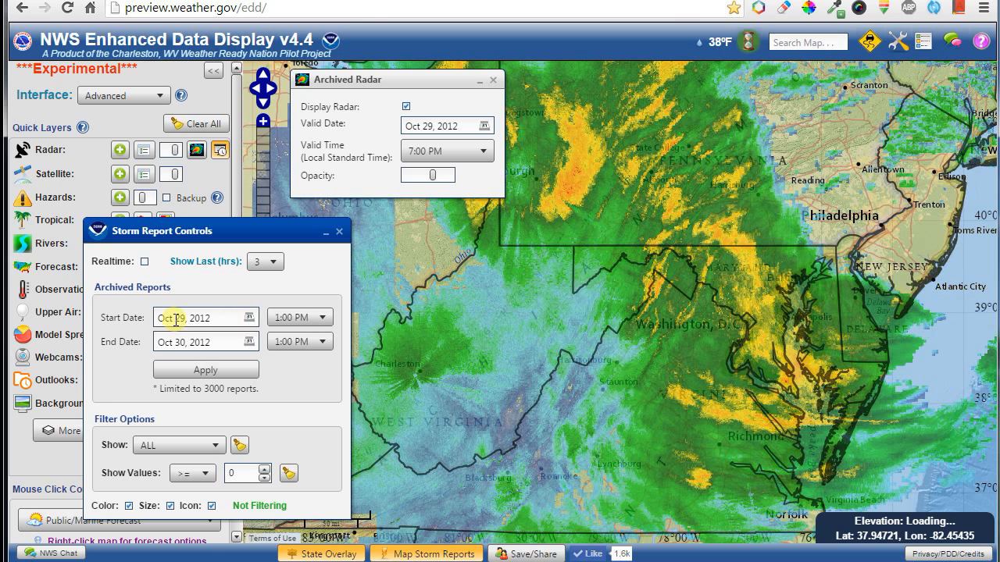
click(250, 320)
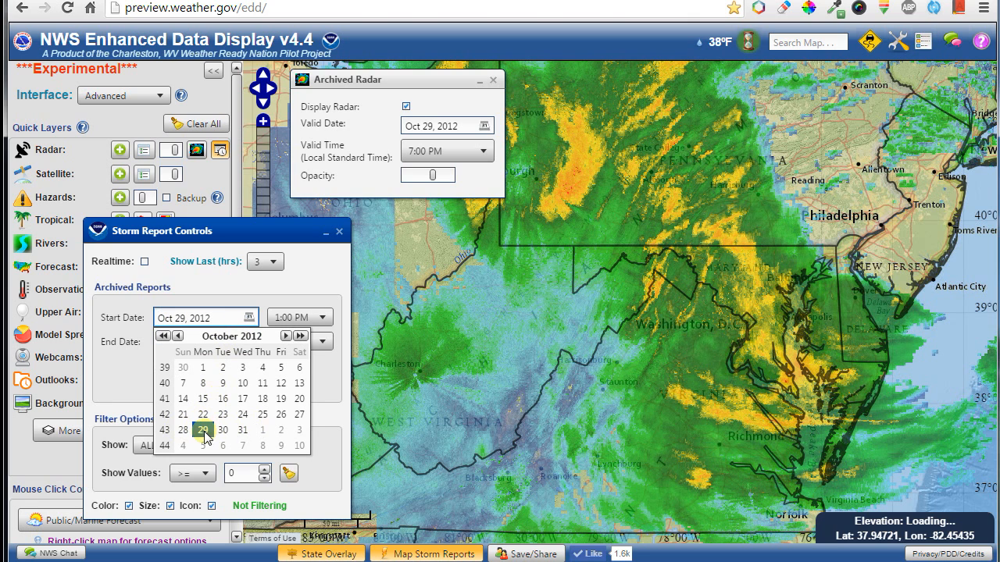
click(203, 430)
click(229, 376)
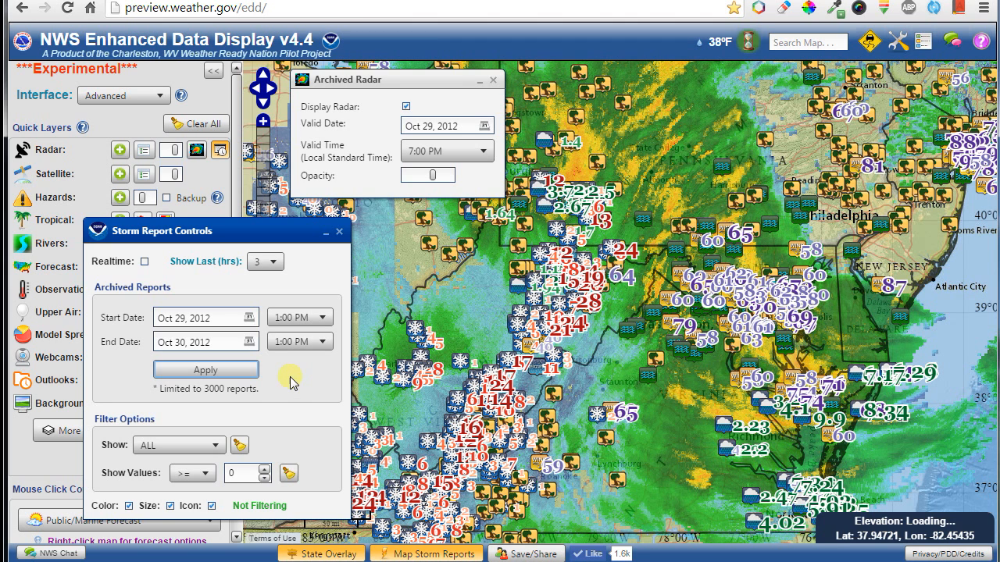
click(188, 447)
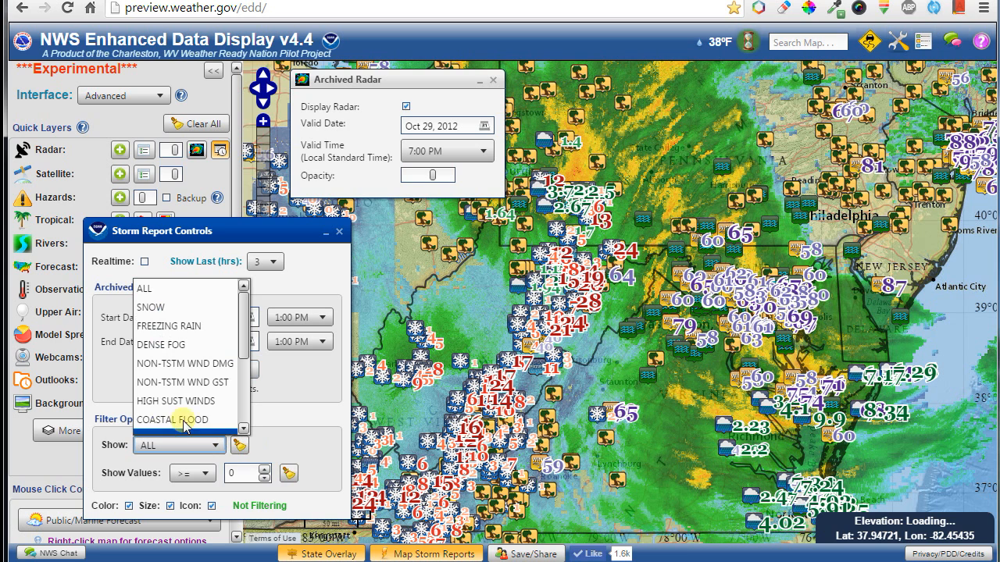
Filter the archived reports by type, moving from SNOW to NON-TSTM WND.
click(173, 308)
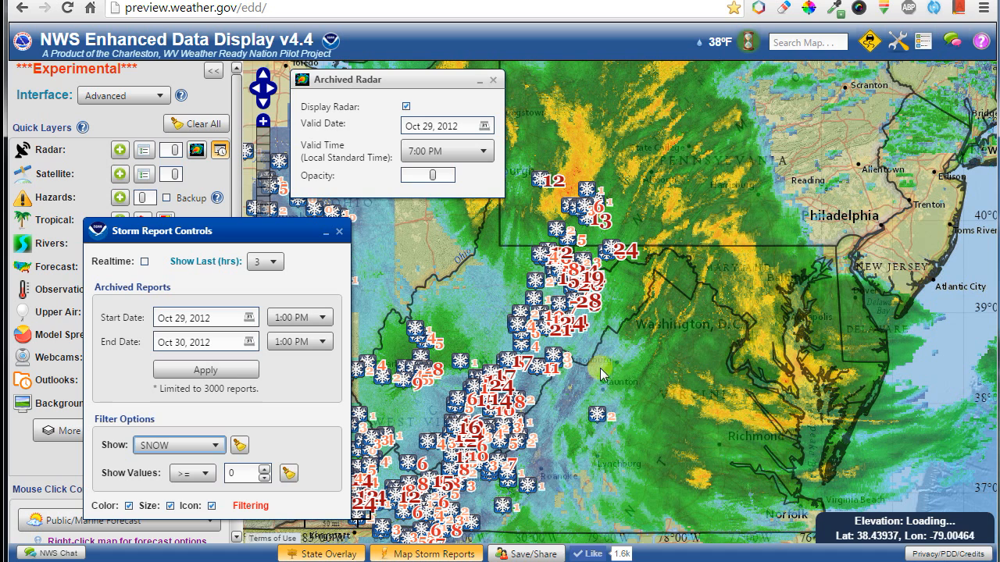
click(226, 372)
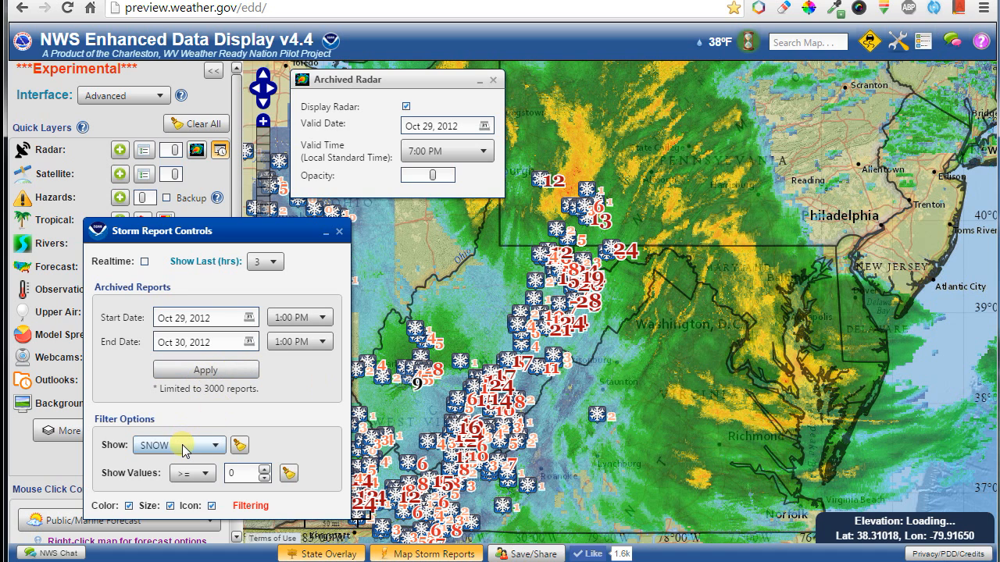
scroll(183, 451, down, 1)
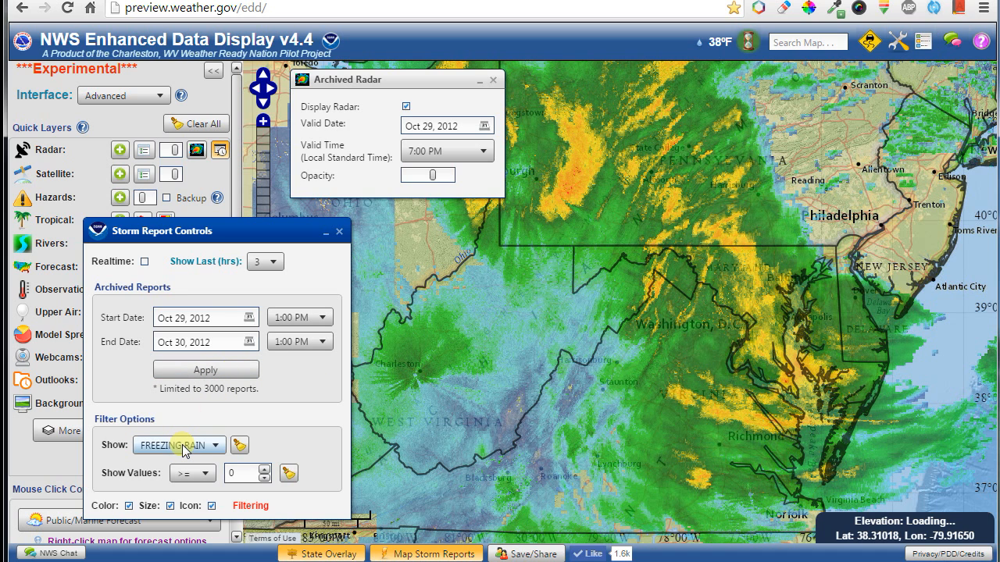
scroll(184, 451, down, 1)
scroll(184, 451, down, 1)
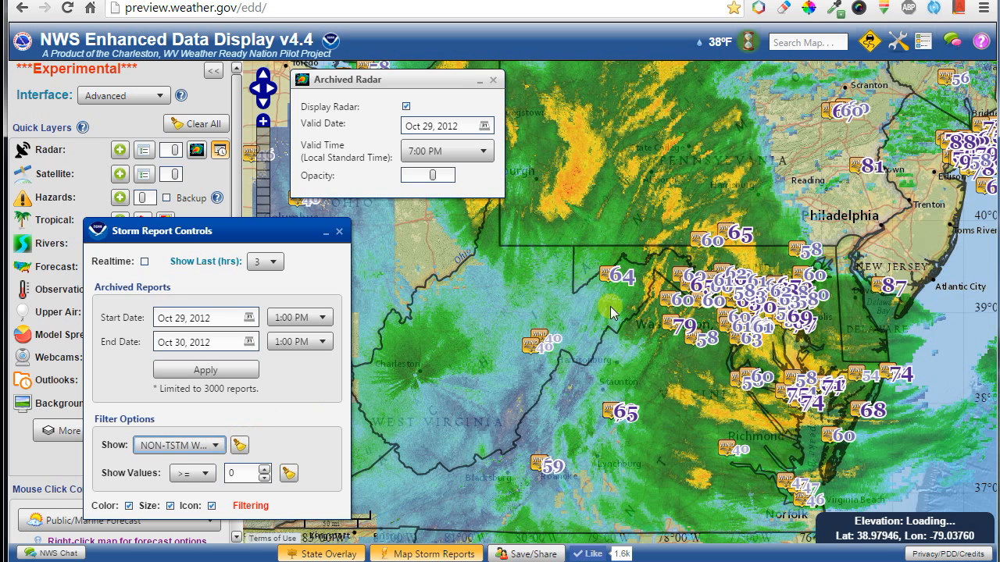
Inspect the details of the 79 wind report and the White Plains wind report.
click(677, 327)
drag(891, 234, 696, 307)
click(796, 217)
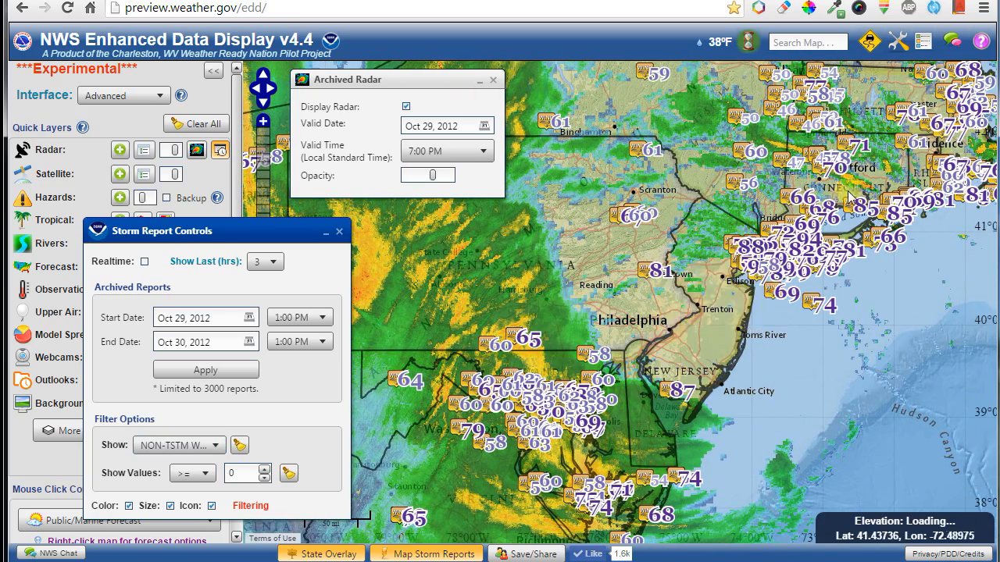
In Filter Options keep Color and Size checked and uncheck Icon for the wind reports.
click(129, 507)
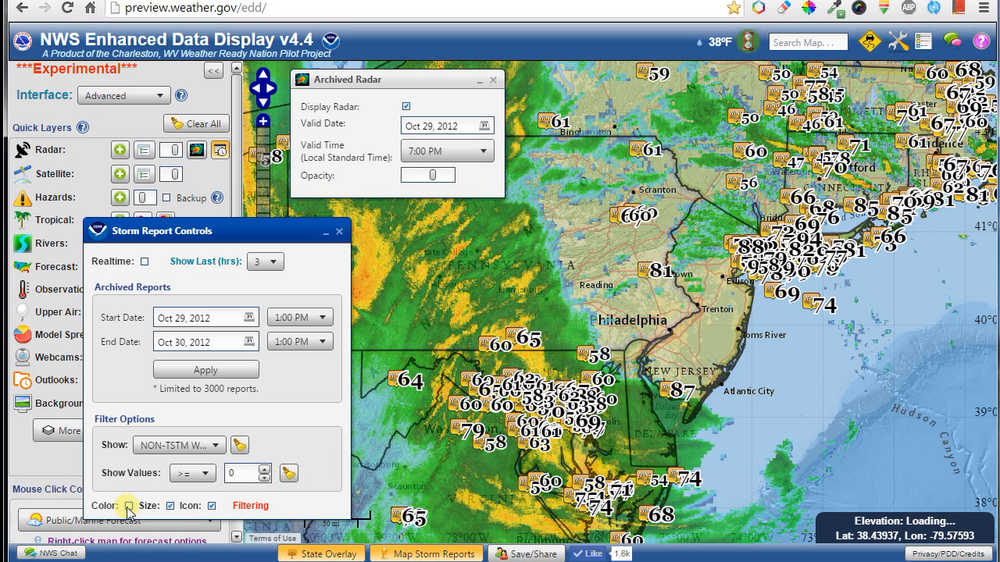
click(169, 507)
click(129, 506)
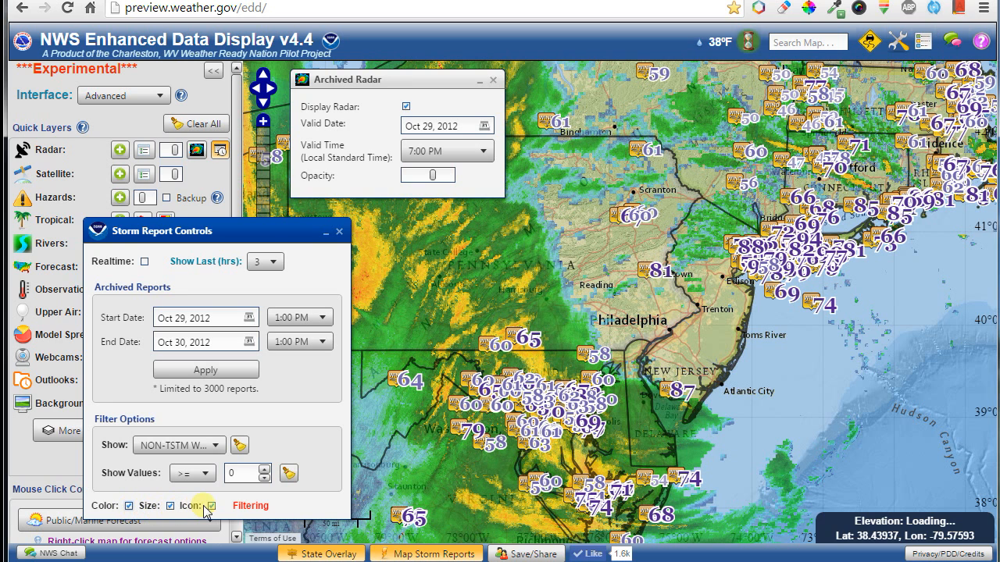
click(212, 506)
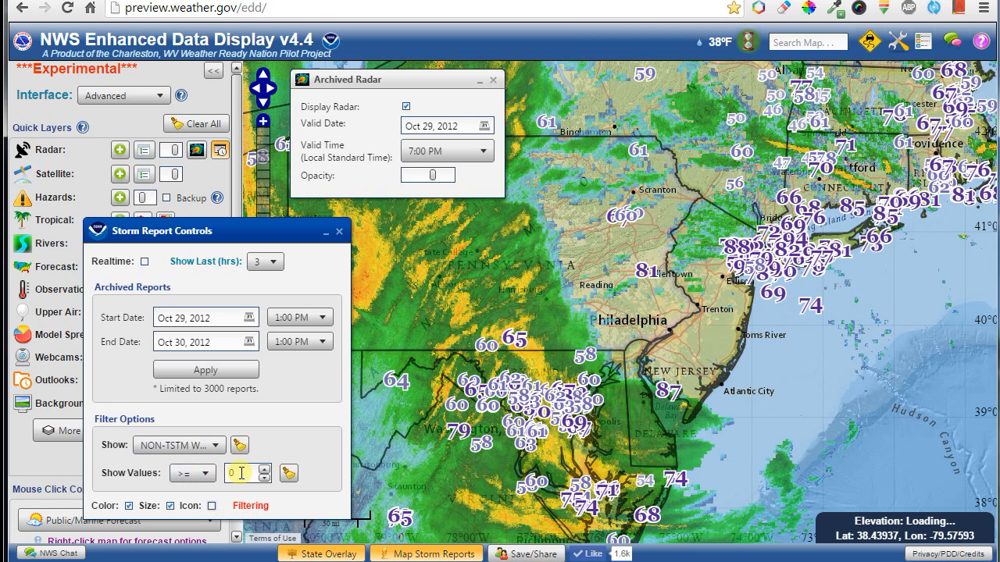
Set the minimum report value to 85 and zoom to Long Island to inspect the 90 Islip gust.
click(232, 472)
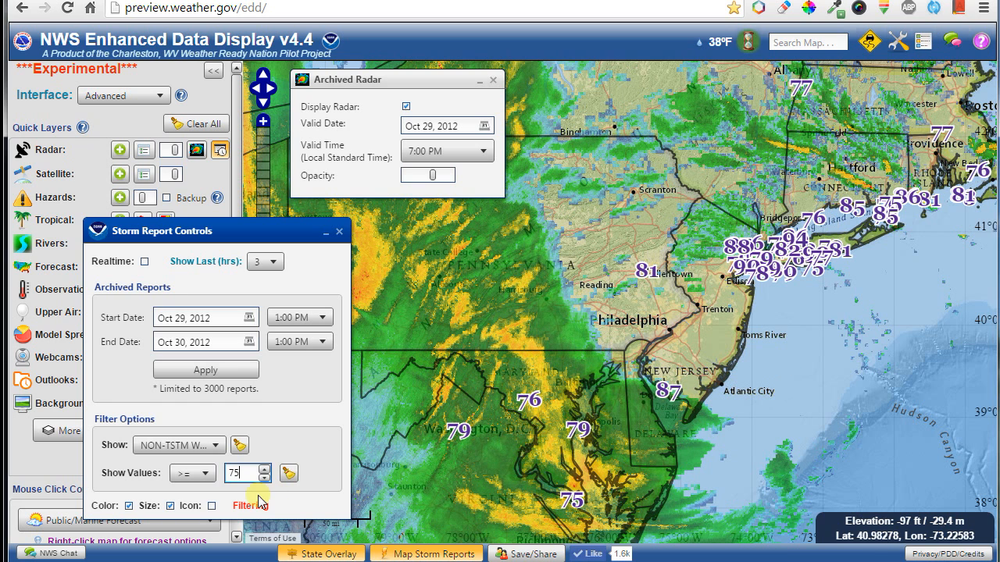
click(264, 469)
click(267, 468)
click(266, 469)
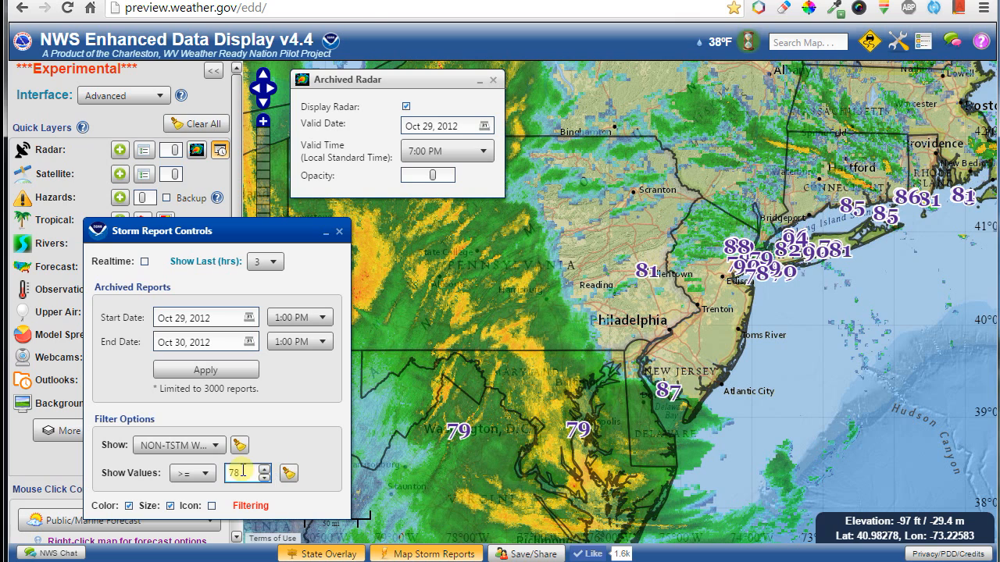
click(267, 468)
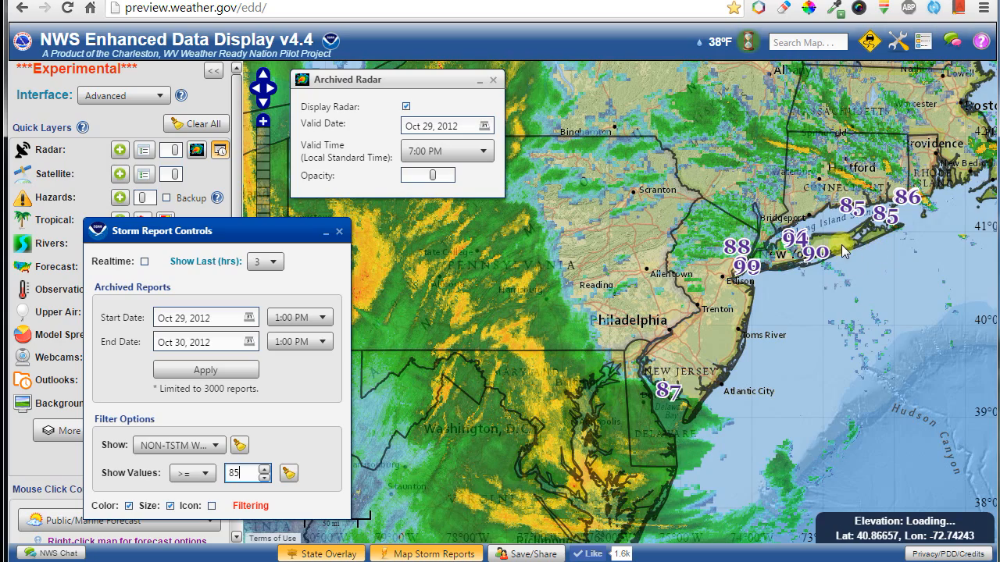
drag(813, 267, 762, 326)
scroll(762, 327, up, 2)
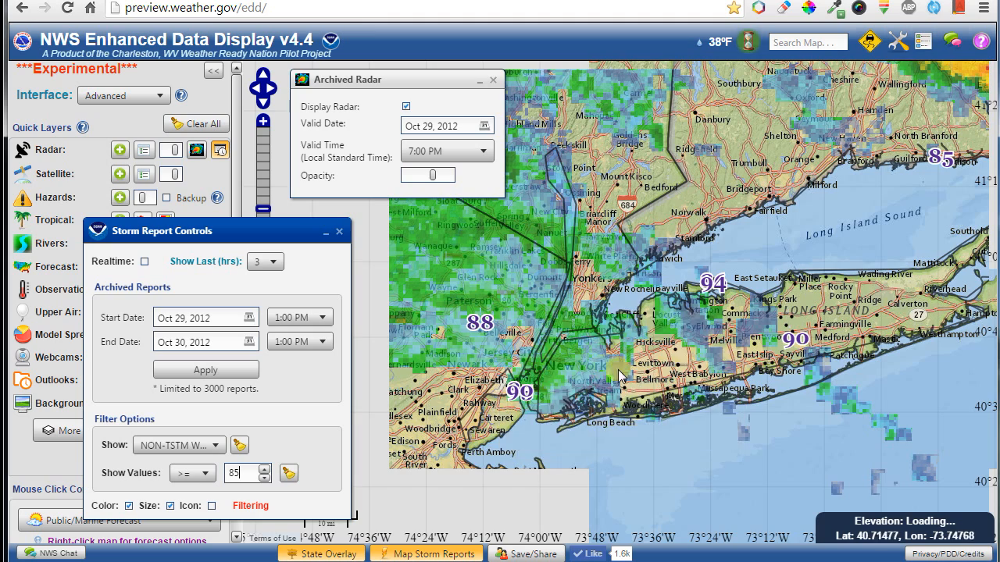
Switch storm reports to Realtime, hide archived radar, close both control panels, and zoom out to the US.
scroll(621, 348, down, 3)
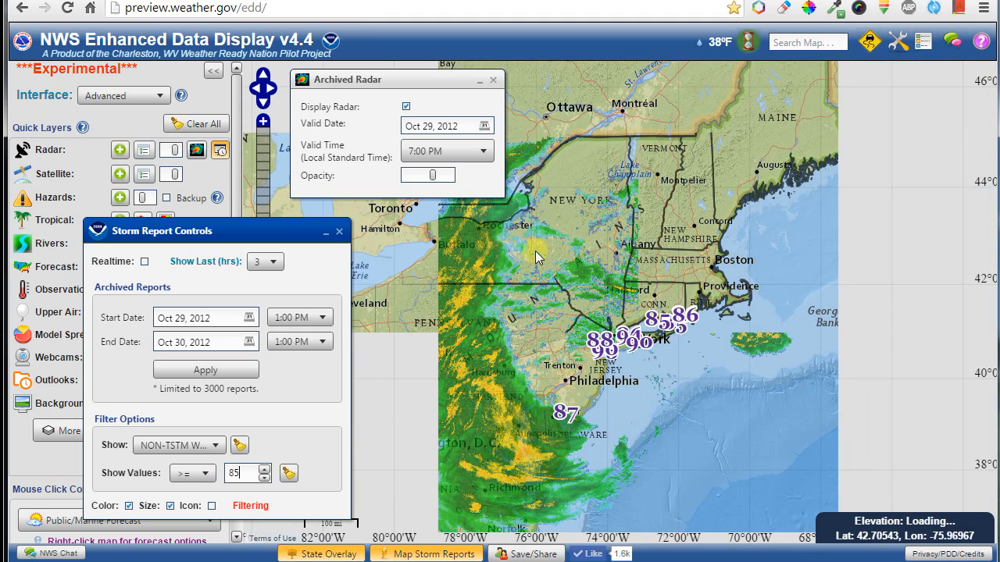
click(145, 262)
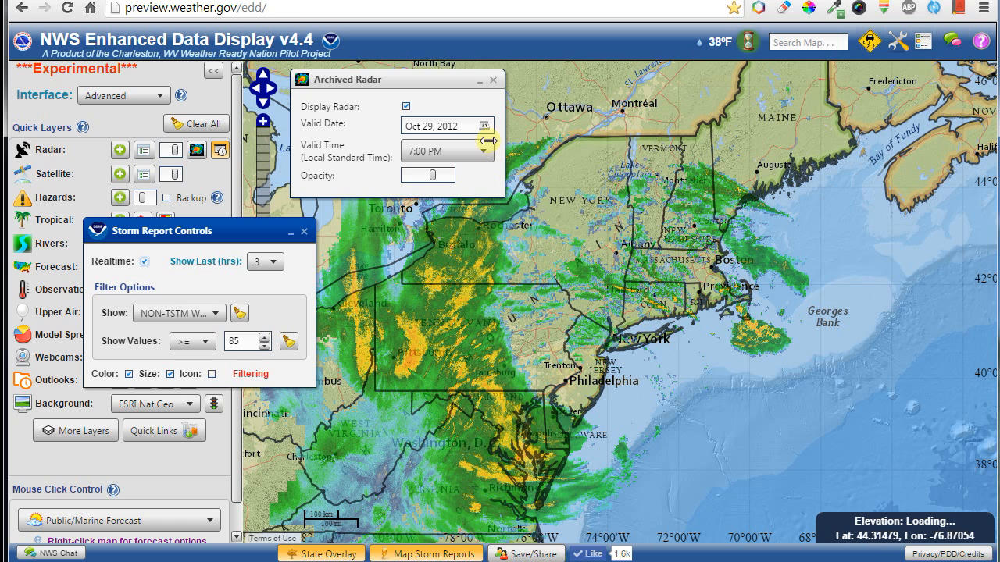
click(406, 107)
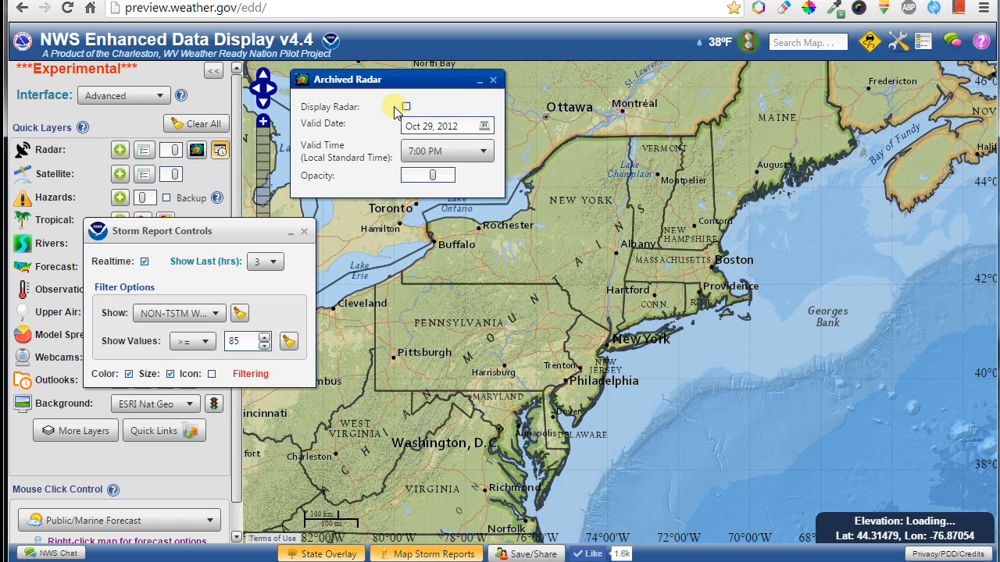
click(493, 81)
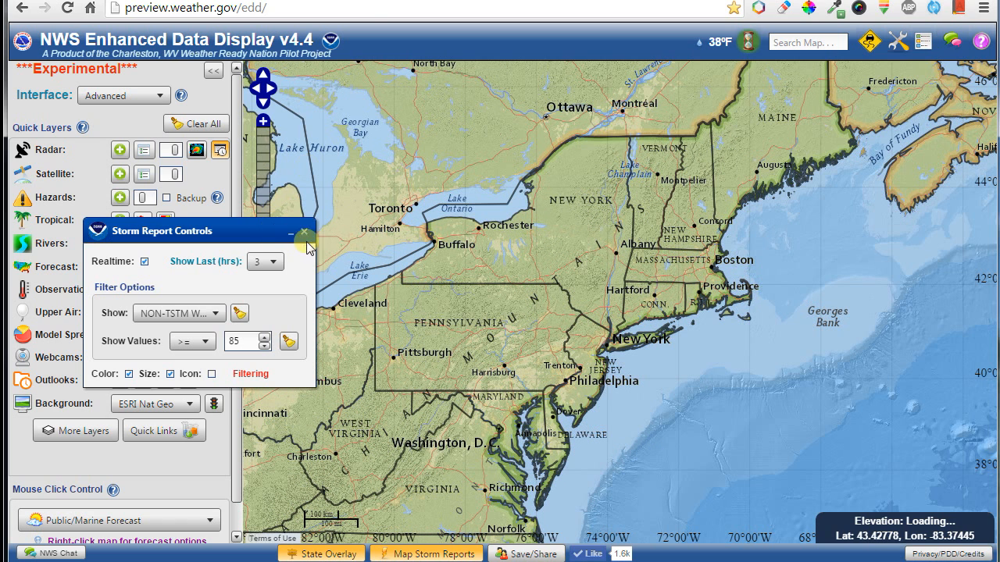
click(304, 233)
drag(334, 231, 911, 268)
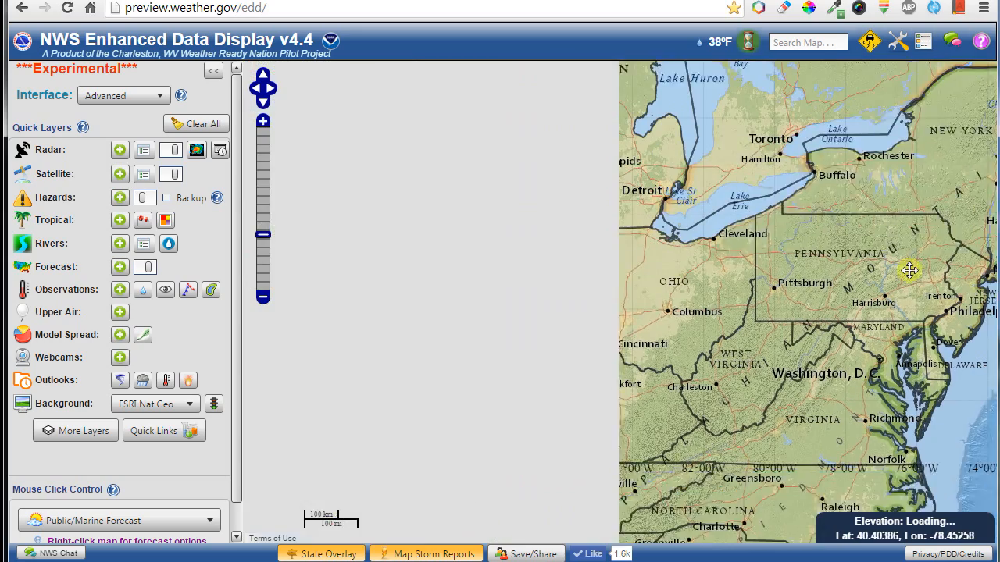
drag(542, 390, 518, 297)
scroll(518, 297, down, 3)
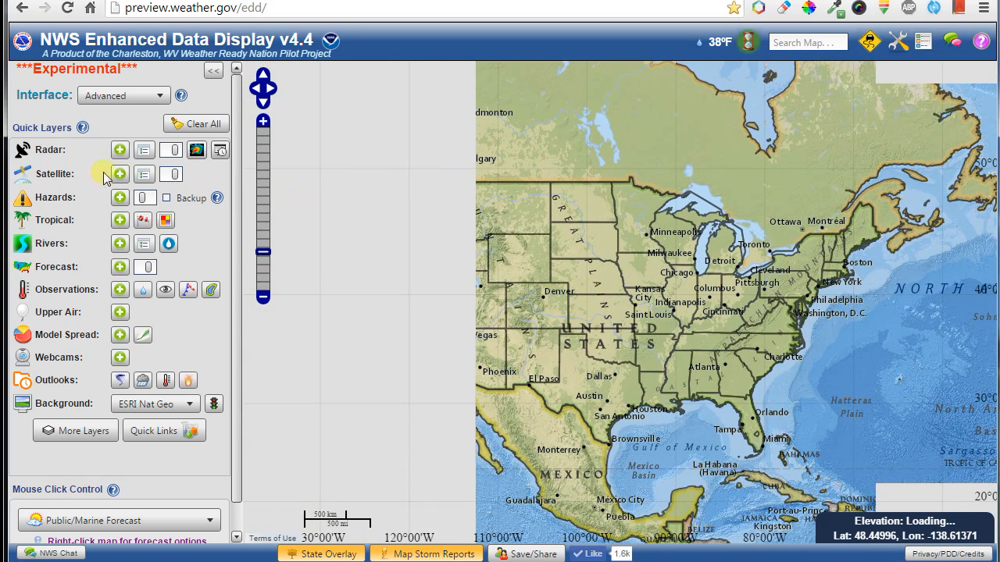
Turn on the GOES satellite layer, start its loop animation, and open the legend.
click(119, 173)
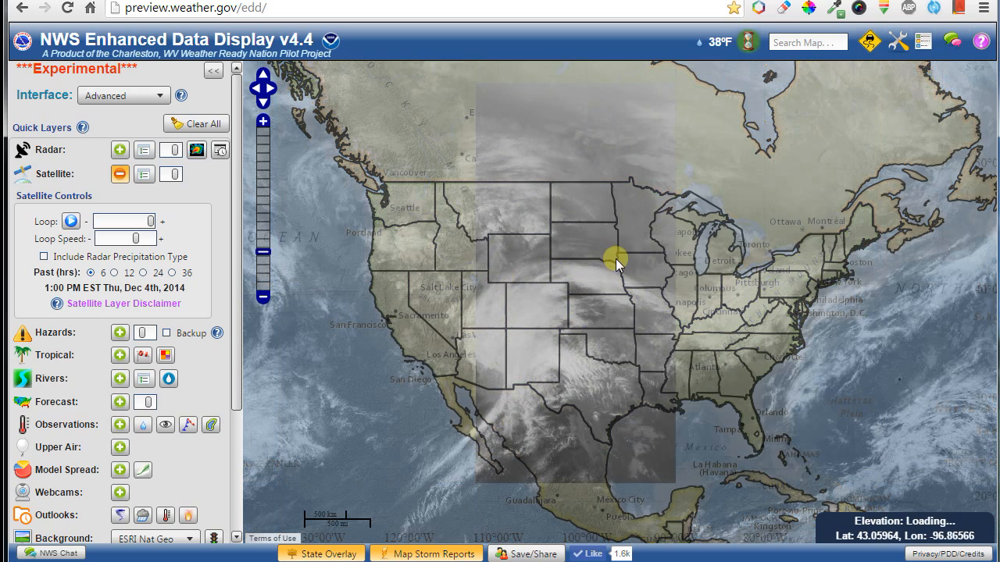
click(76, 222)
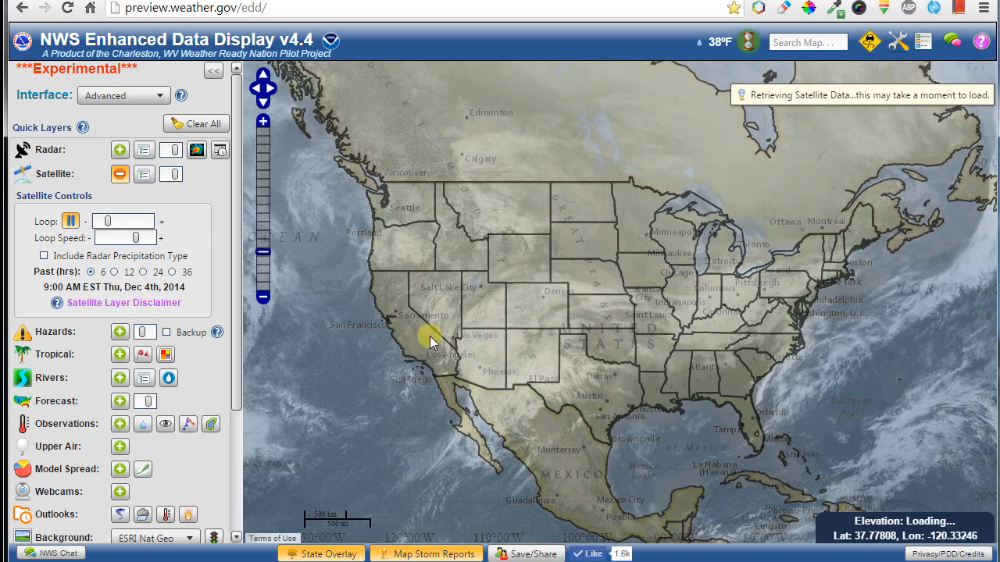
click(923, 41)
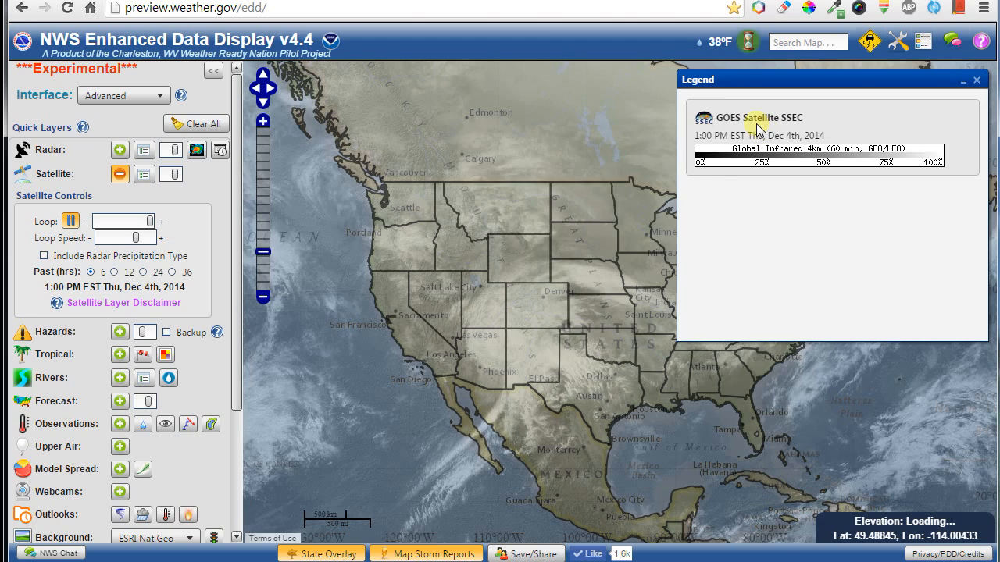
Include Radar Precipitation Type, pause the loop, and remove the satellite layer.
mouse_move(744, 125)
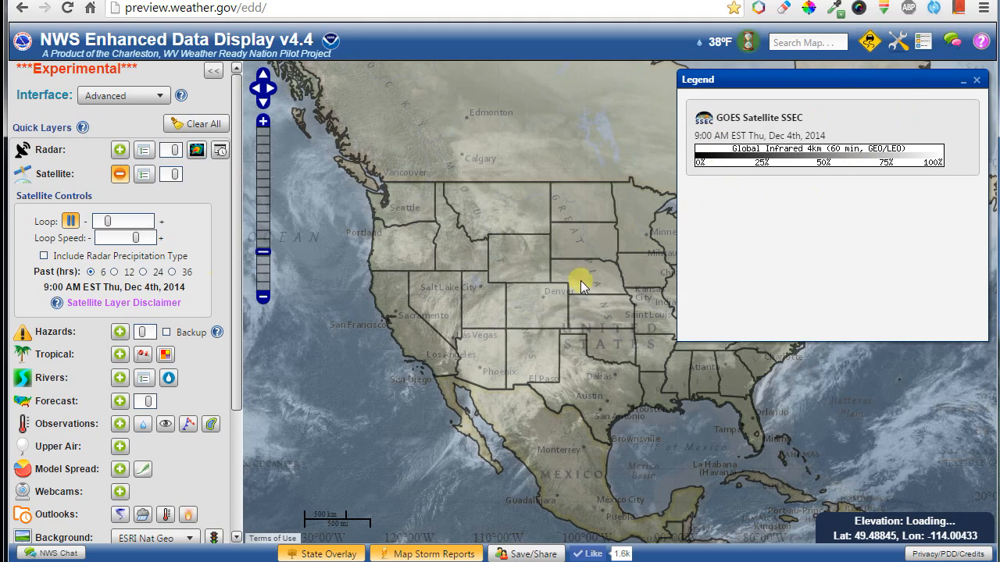
click(52, 258)
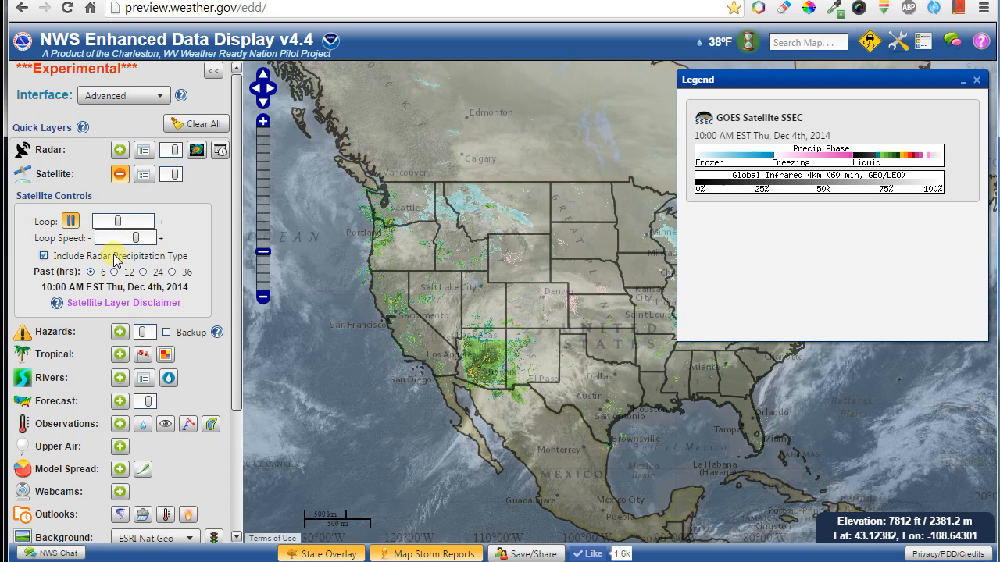
click(71, 221)
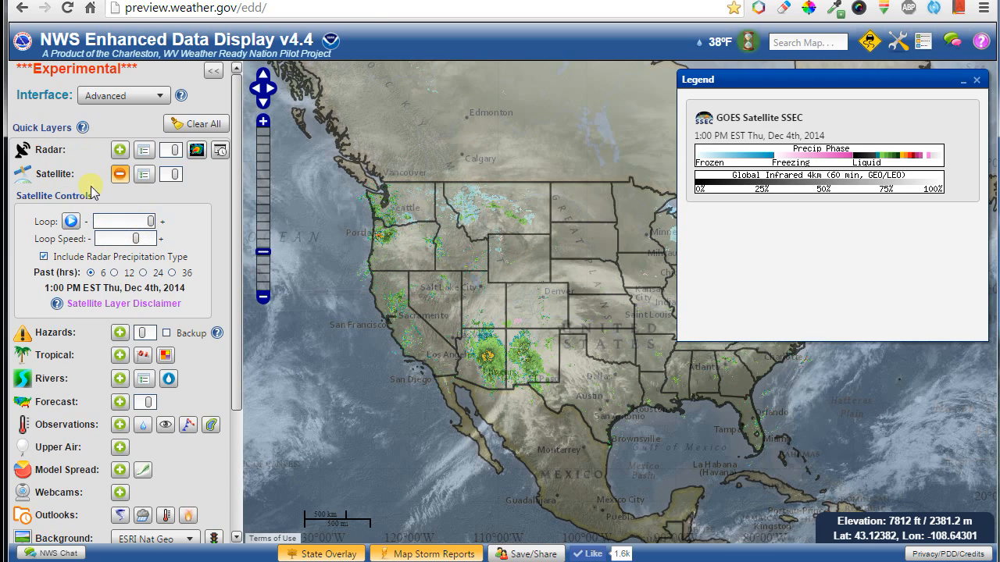
click(117, 174)
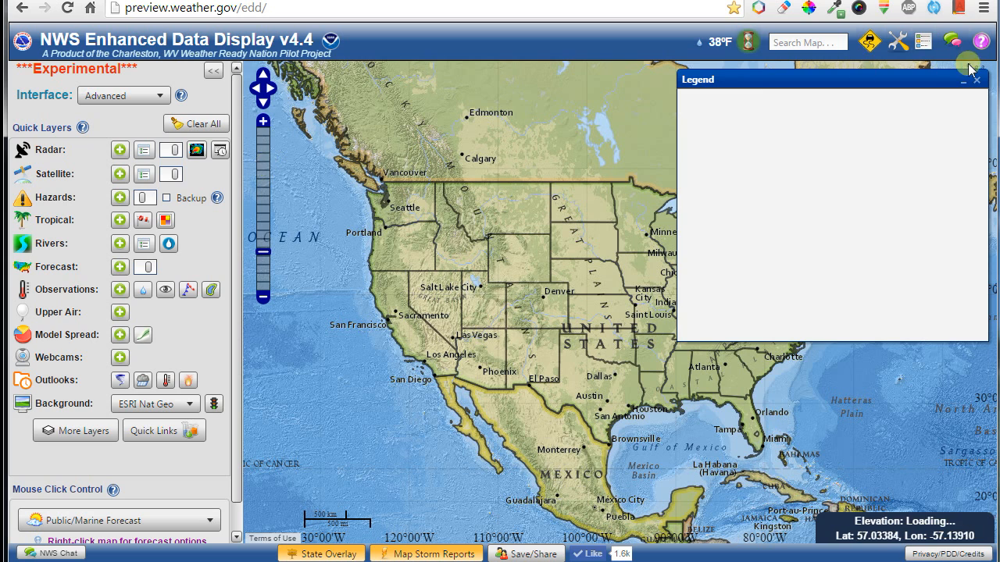
Close the legend, then briefly show the Tropical layer and switch it off again.
click(928, 44)
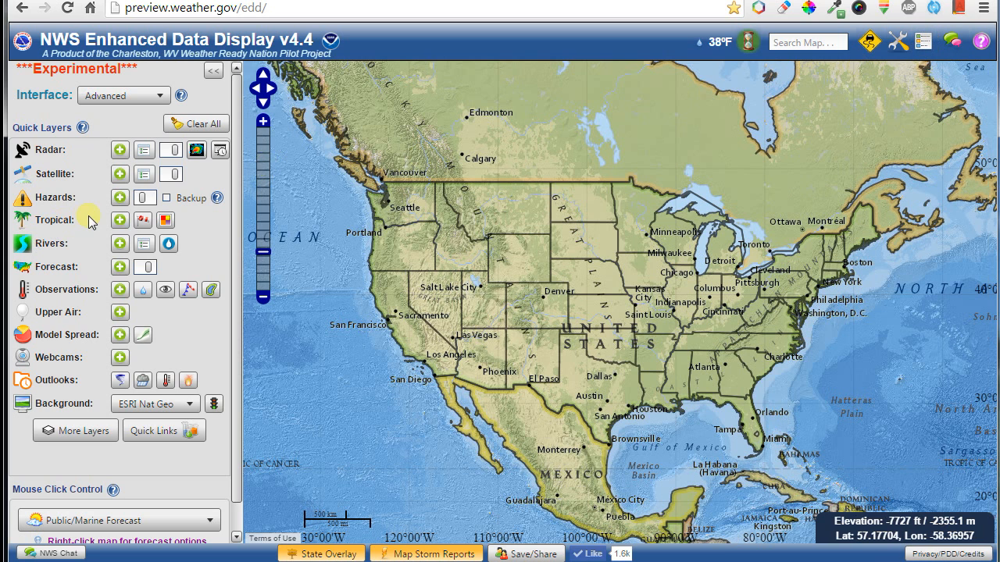
click(121, 223)
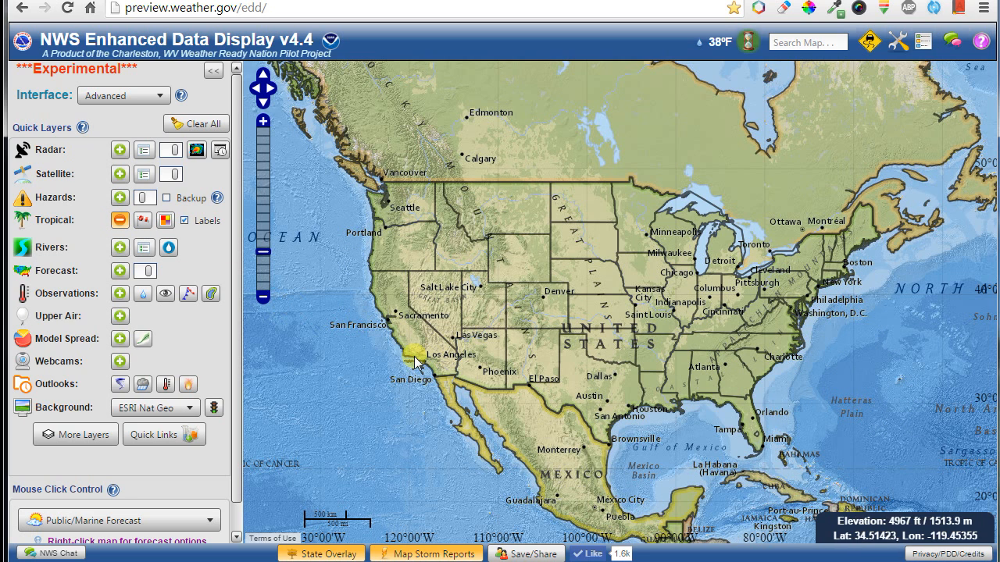
drag(367, 370, 398, 383)
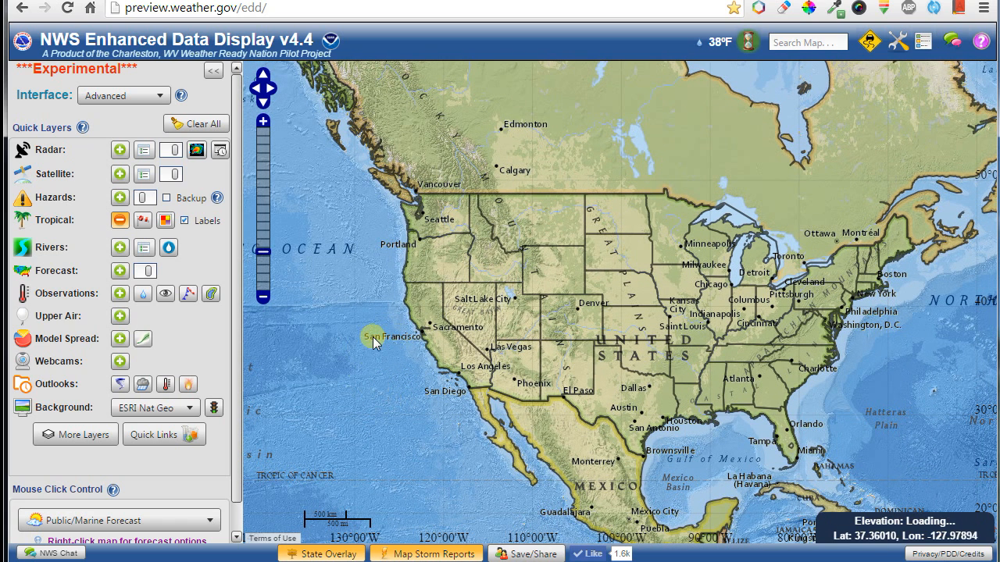
click(124, 223)
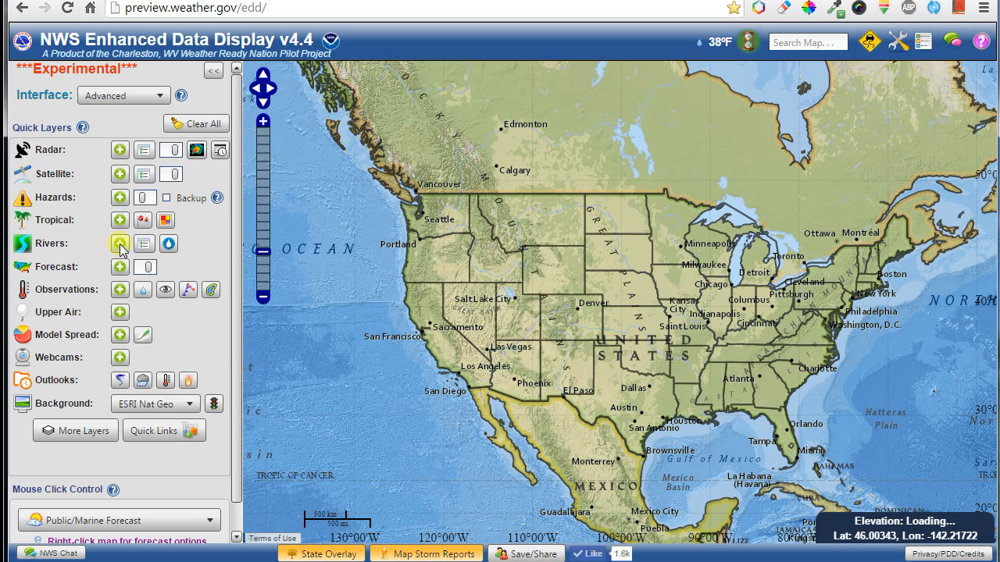
Add the Rivers layer with its legend, showing only Currently Flooding gauges over the central US.
click(121, 244)
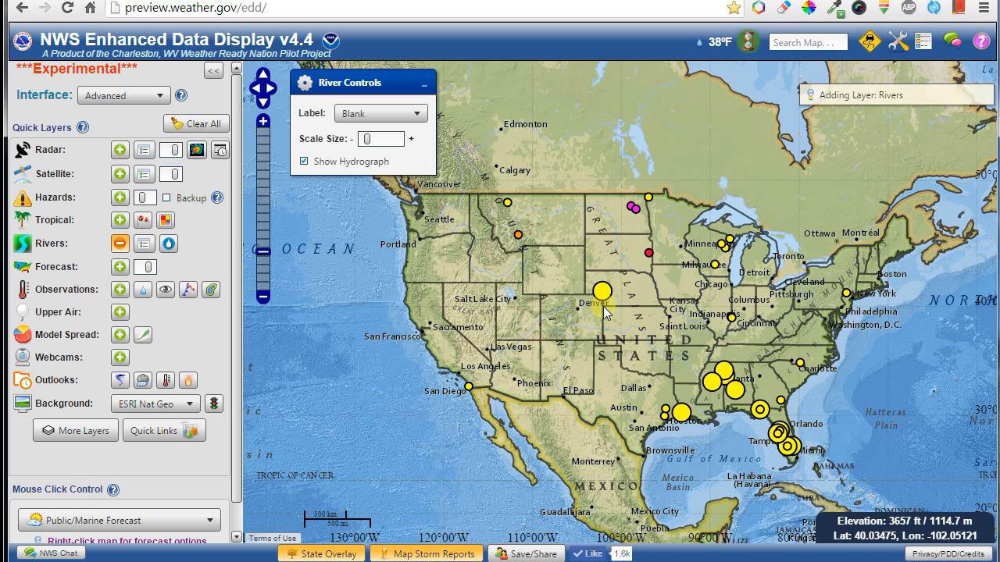
click(920, 44)
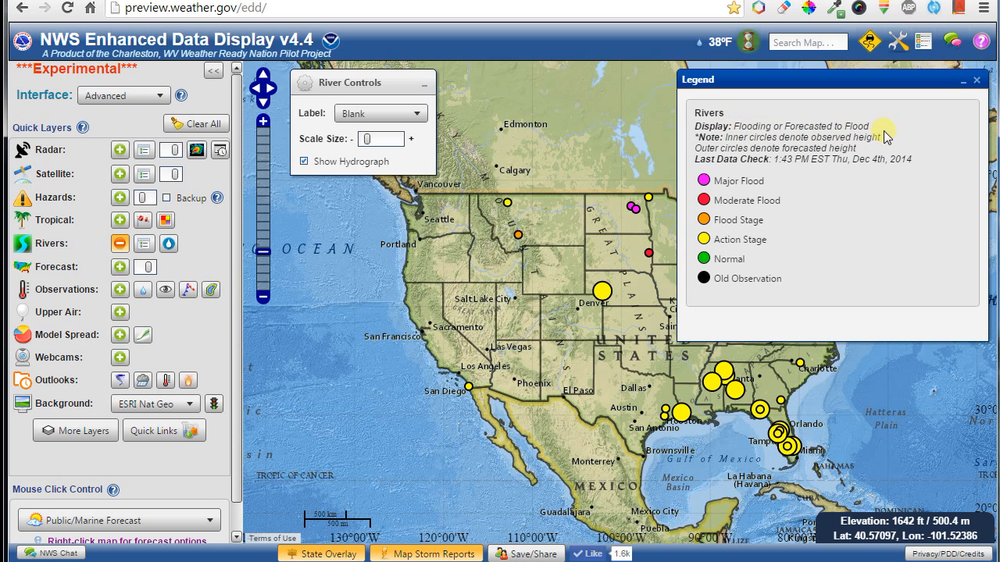
click(145, 244)
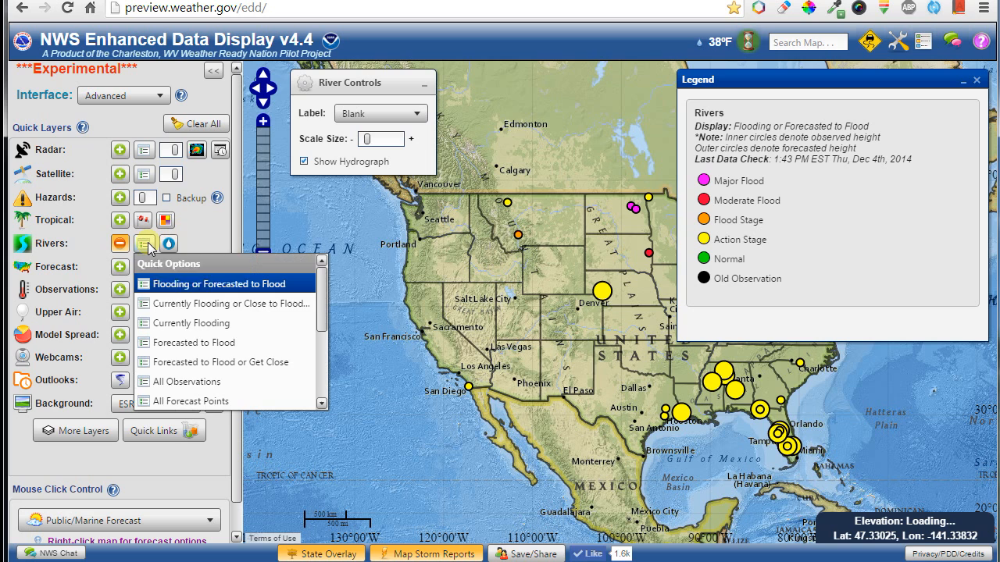
click(199, 324)
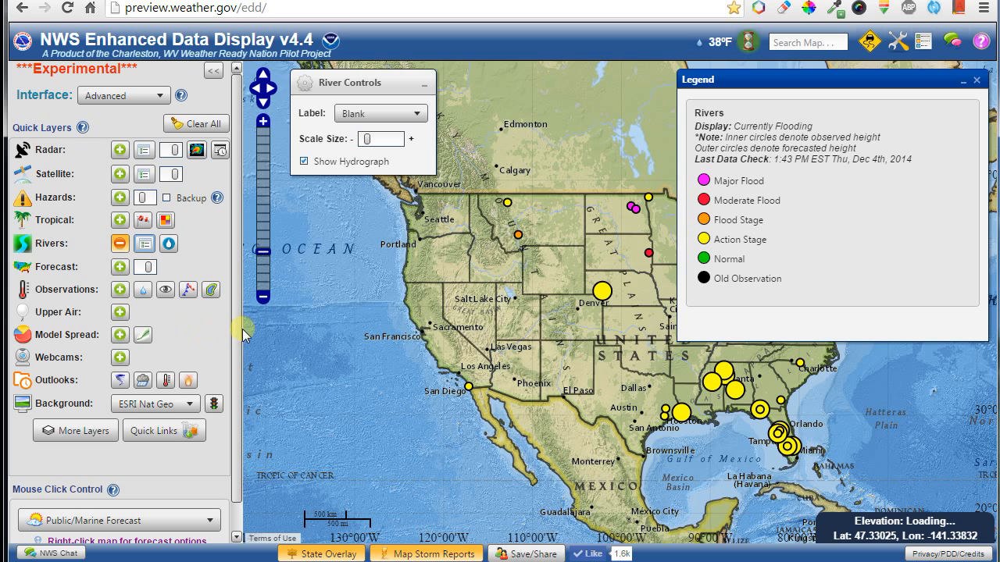
drag(592, 338, 428, 352)
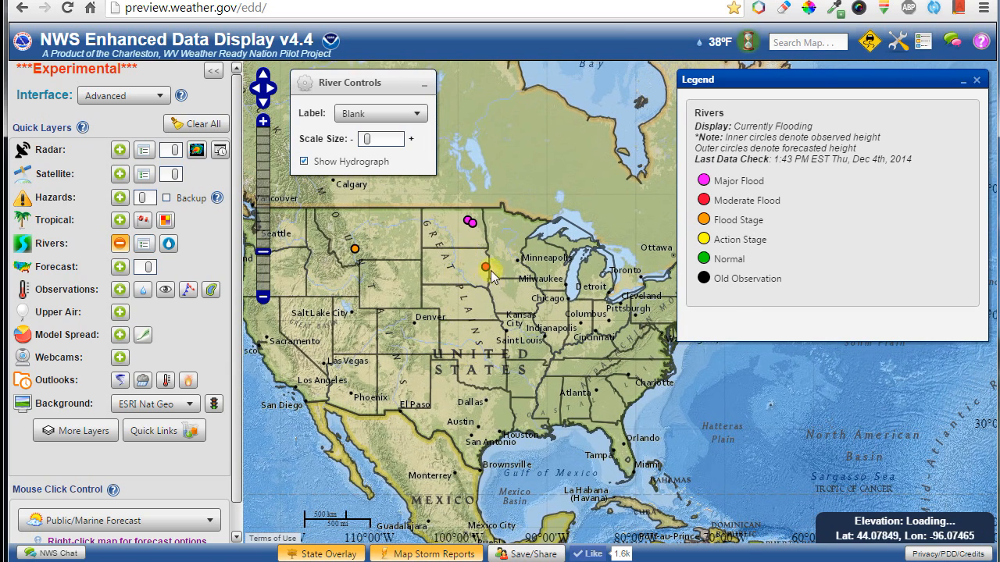
Check the Big Sioux River gauge popup, disable Show Hydrograph, and enlarge the gauge markers.
click(486, 269)
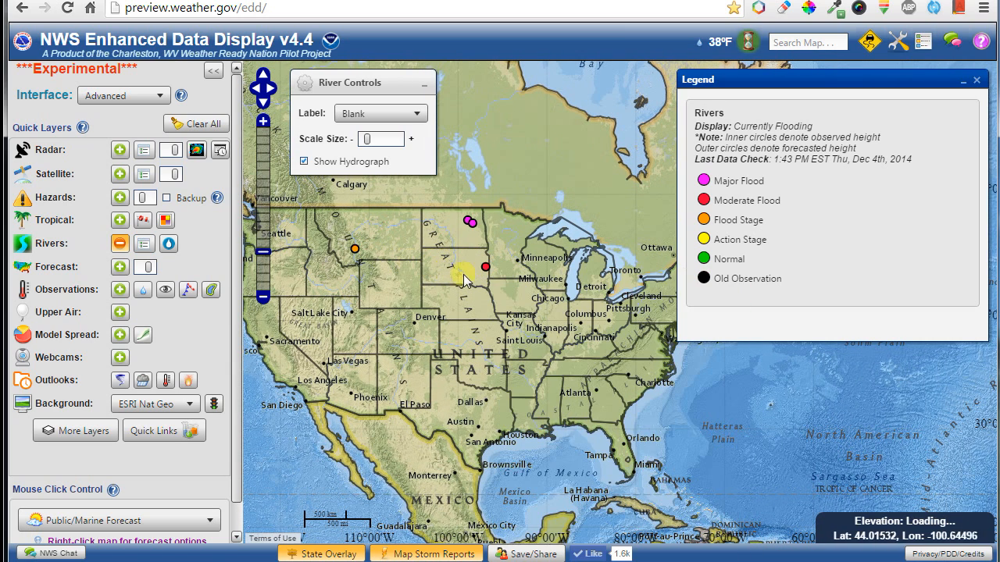
mouse_move(484, 270)
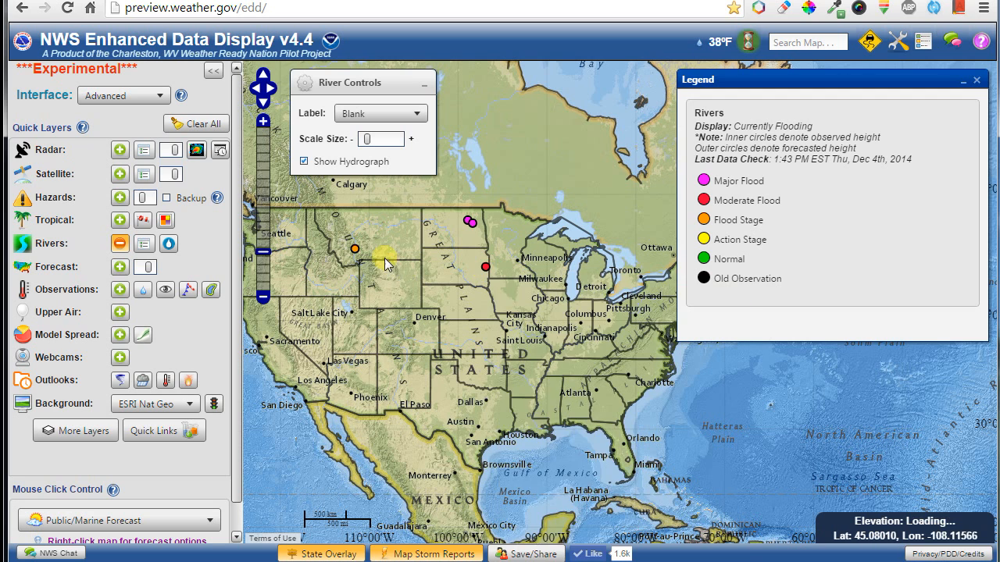
mouse_move(353, 255)
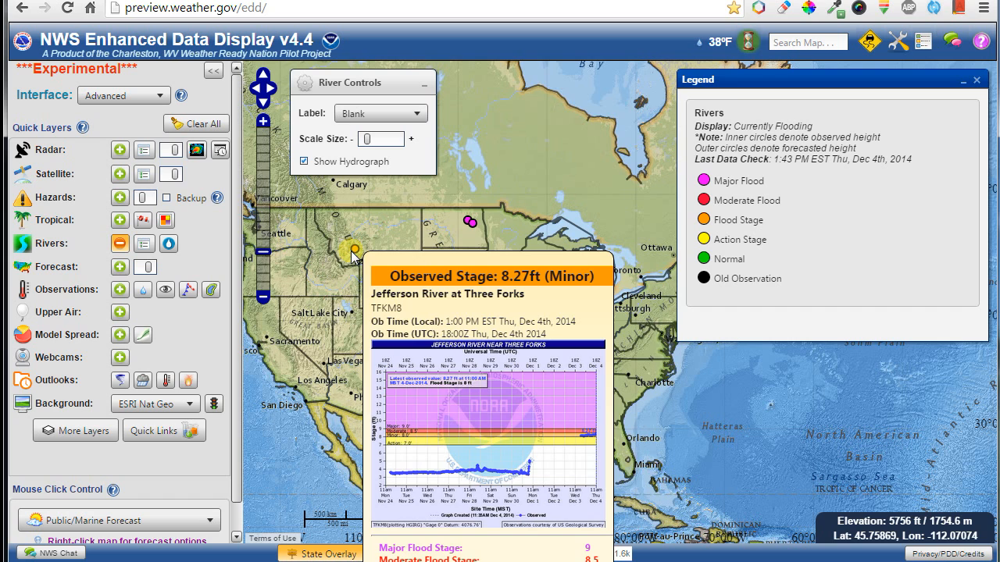
click(304, 162)
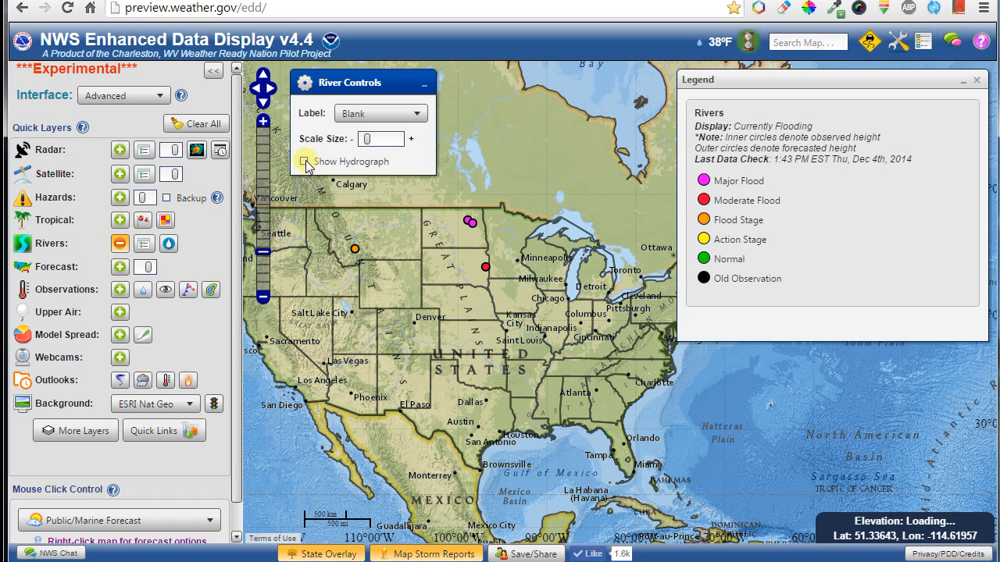
mouse_move(355, 250)
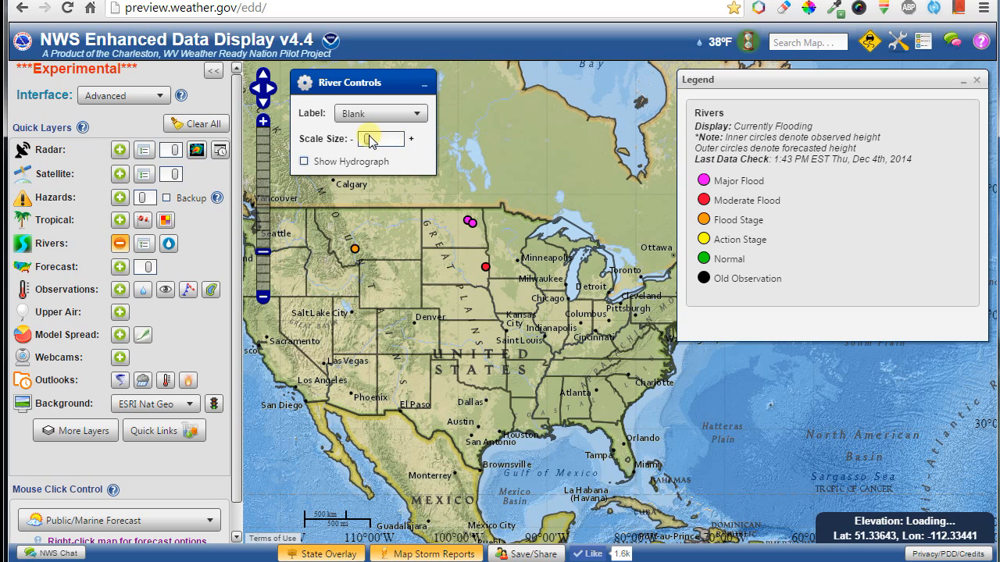
mouse_move(366, 141)
mouse_down()
mouse_move(397, 140)
mouse_move(364, 138)
mouse_move(385, 145)
mouse_up()
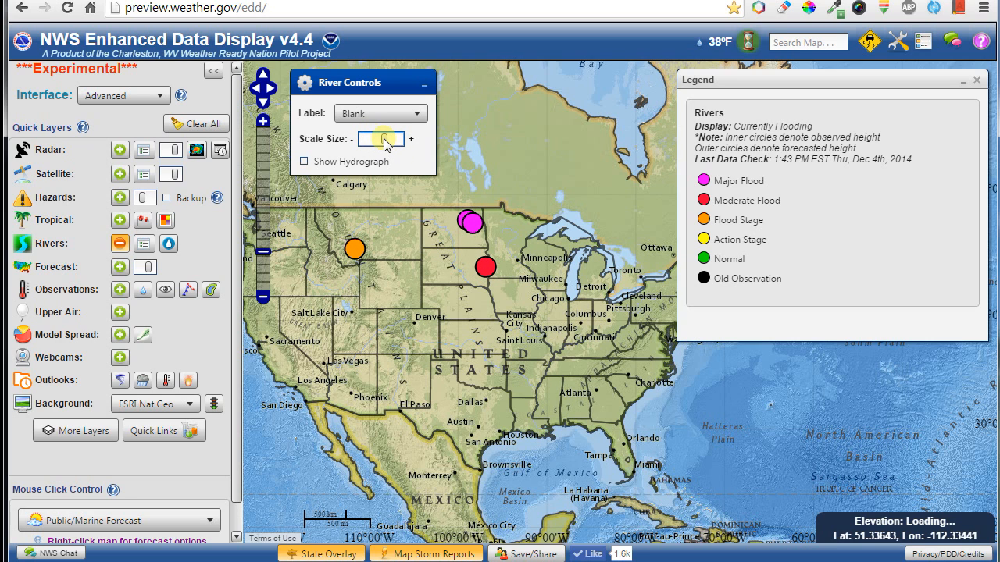
Show gauges Flooding or Forecasted to Flood with smaller markers, framed on the eastern US.
click(142, 244)
click(165, 284)
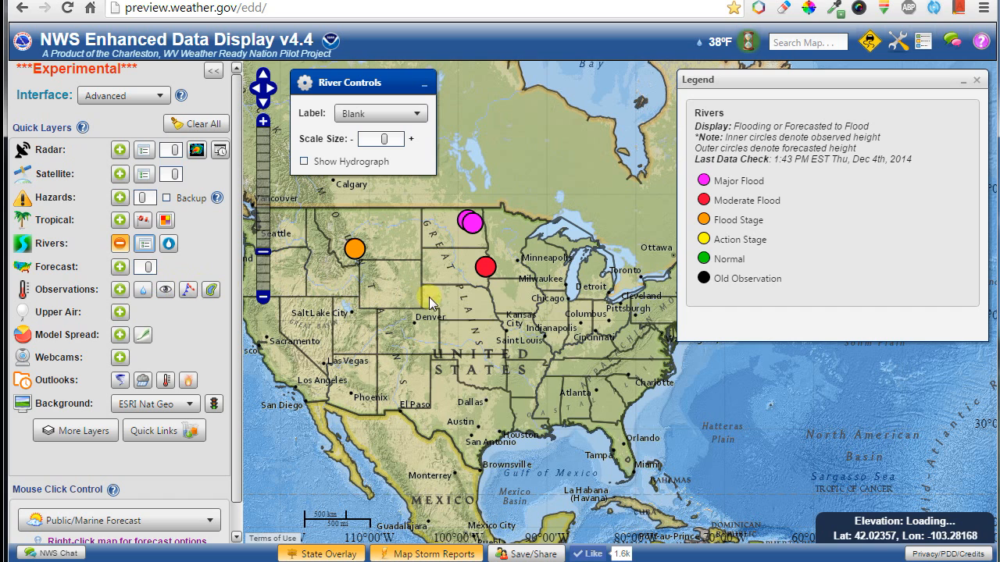
drag(389, 140, 366, 142)
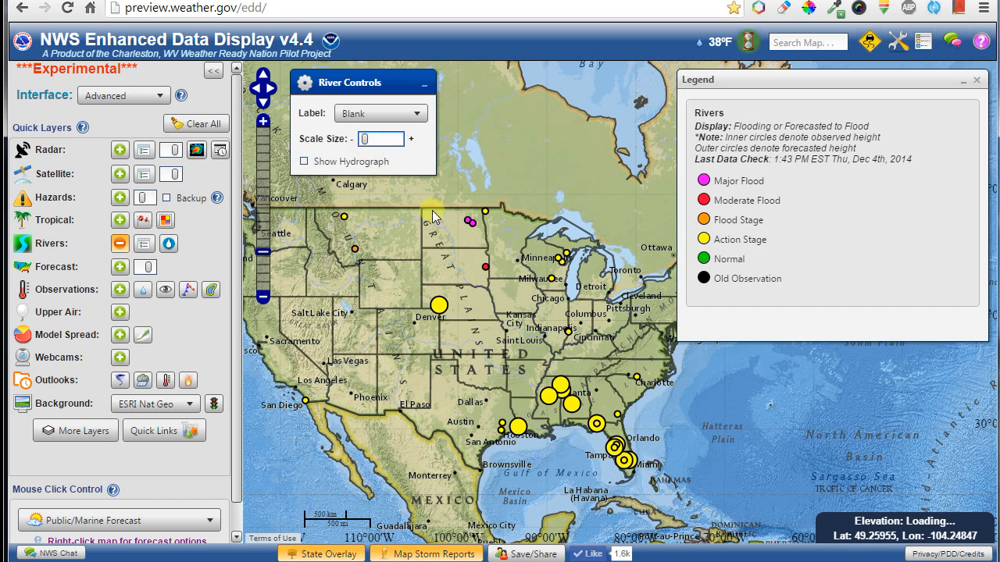
mouse_move(599, 429)
scroll(600, 432, up, 2)
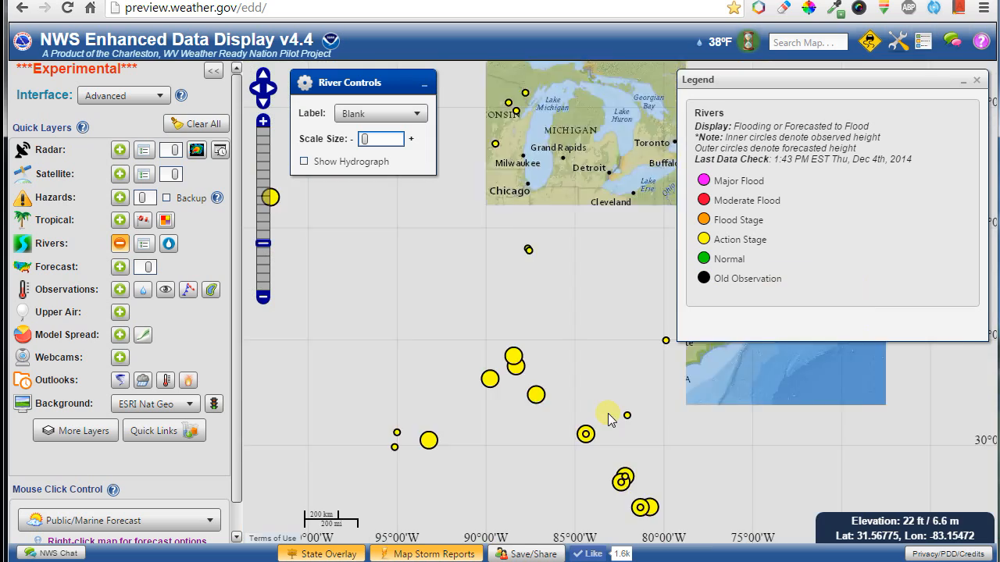
scroll(577, 392, up, 1)
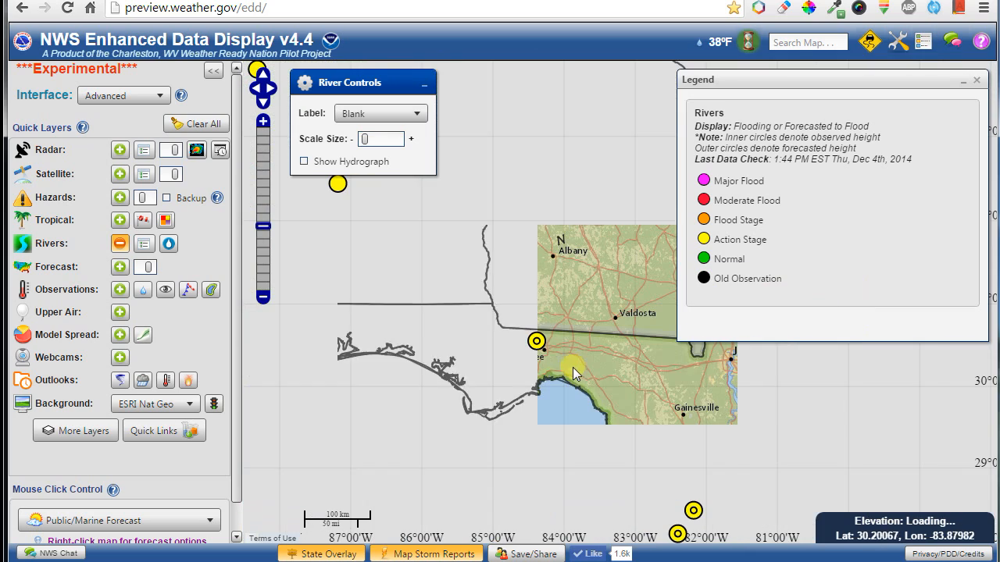
mouse_move(539, 344)
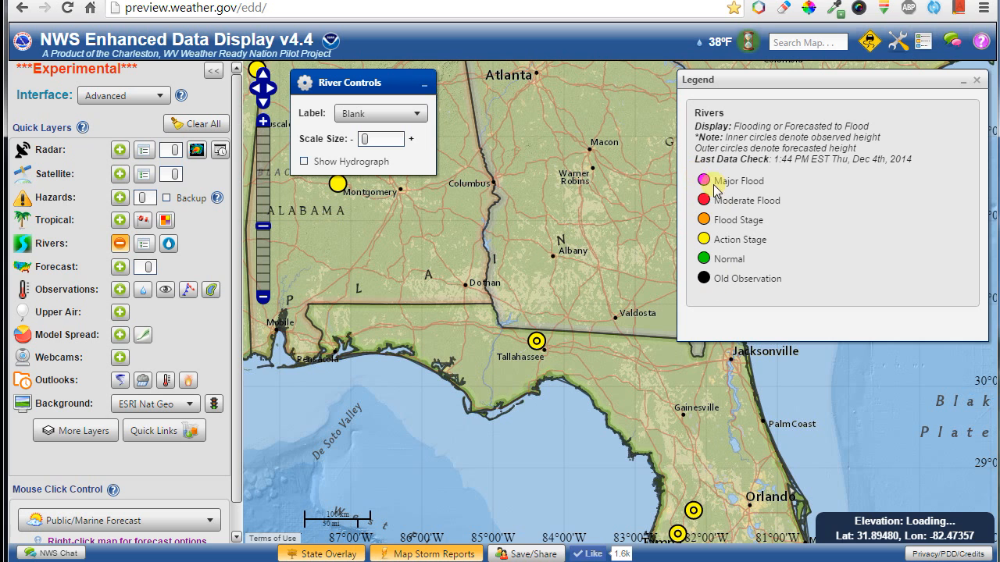
scroll(502, 242, down, 2)
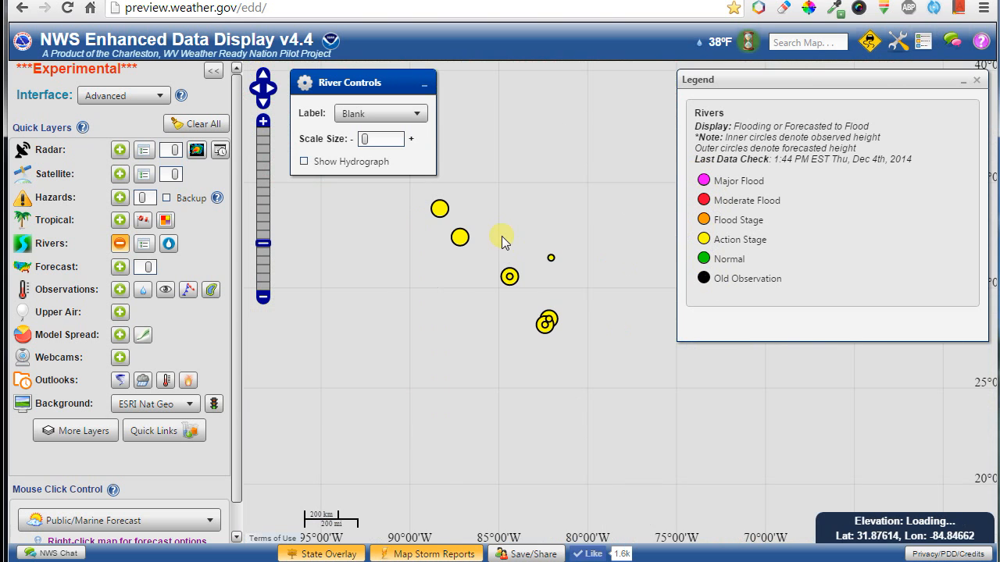
drag(501, 236, 543, 298)
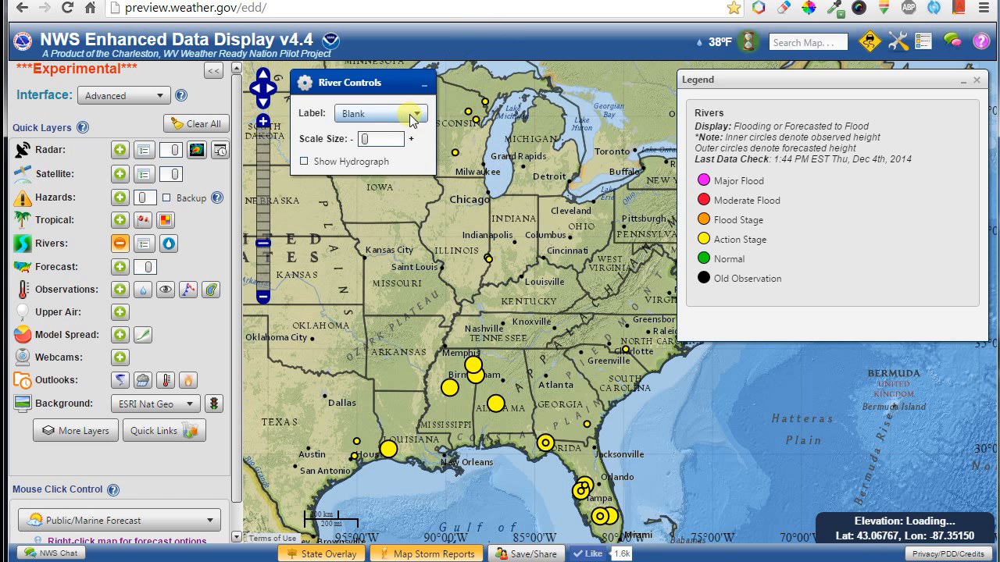
Set the river gauge Label option to location and zoom into Mississippi and Alabama.
click(357, 114)
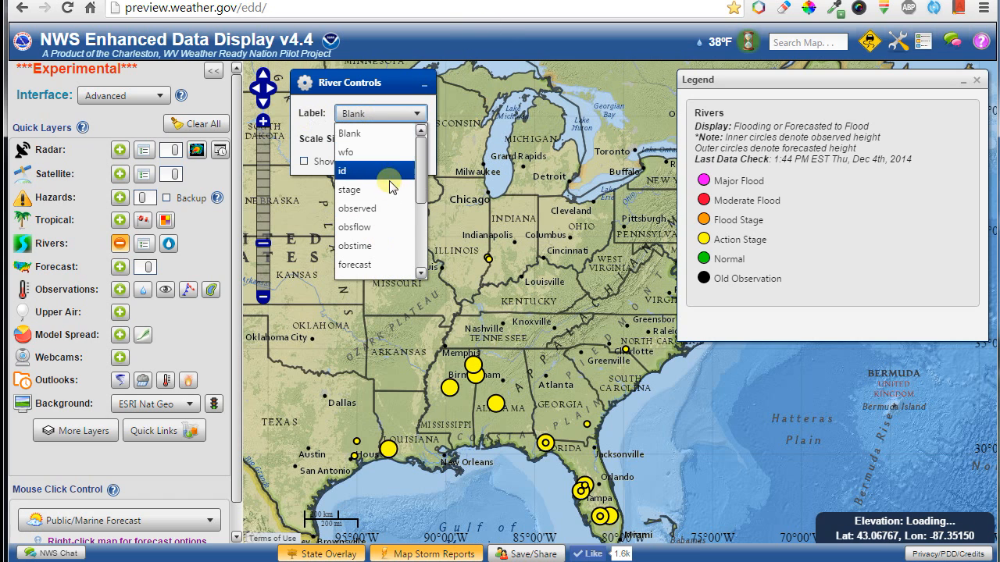
scroll(383, 211, down, 2)
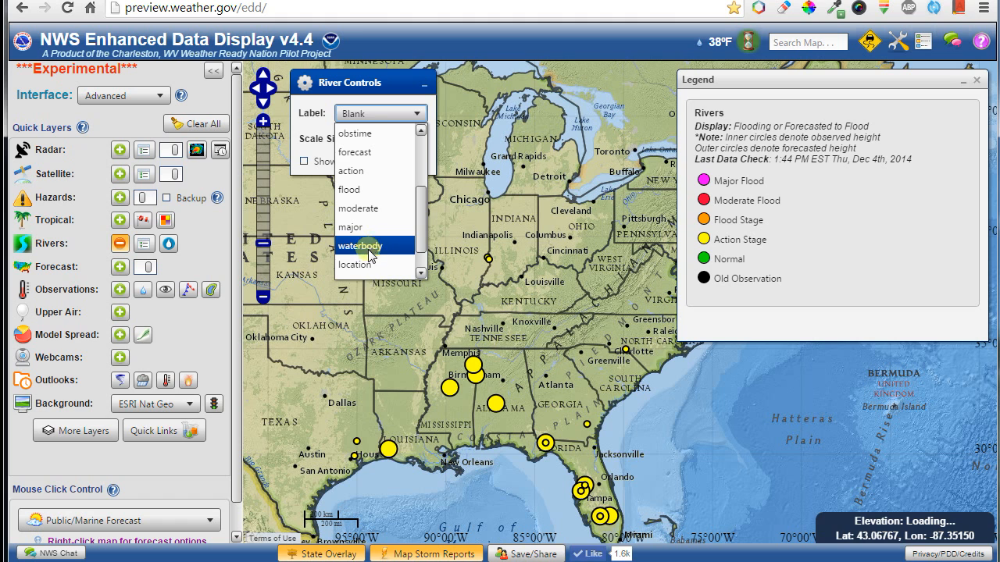
click(360, 265)
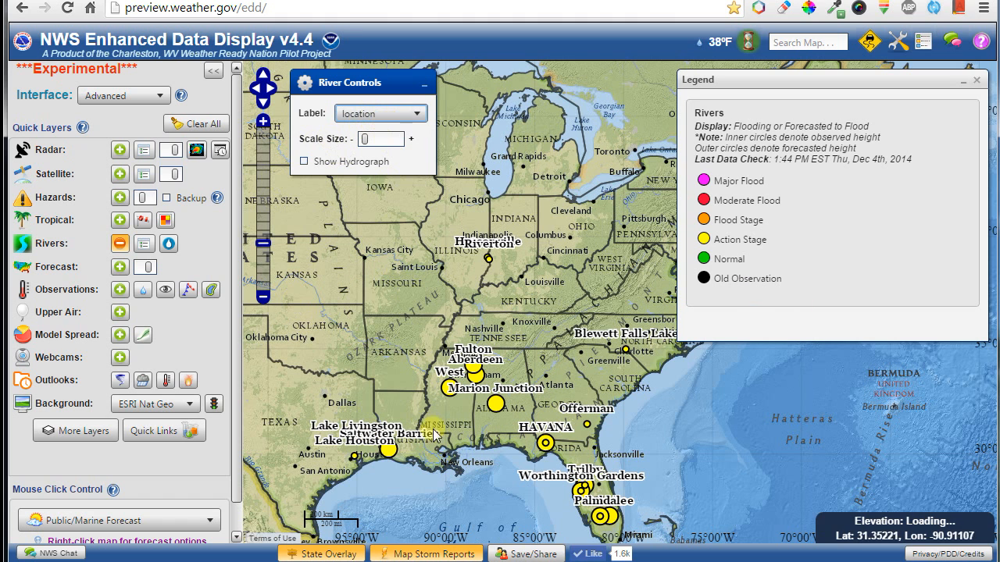
scroll(504, 418, up, 2)
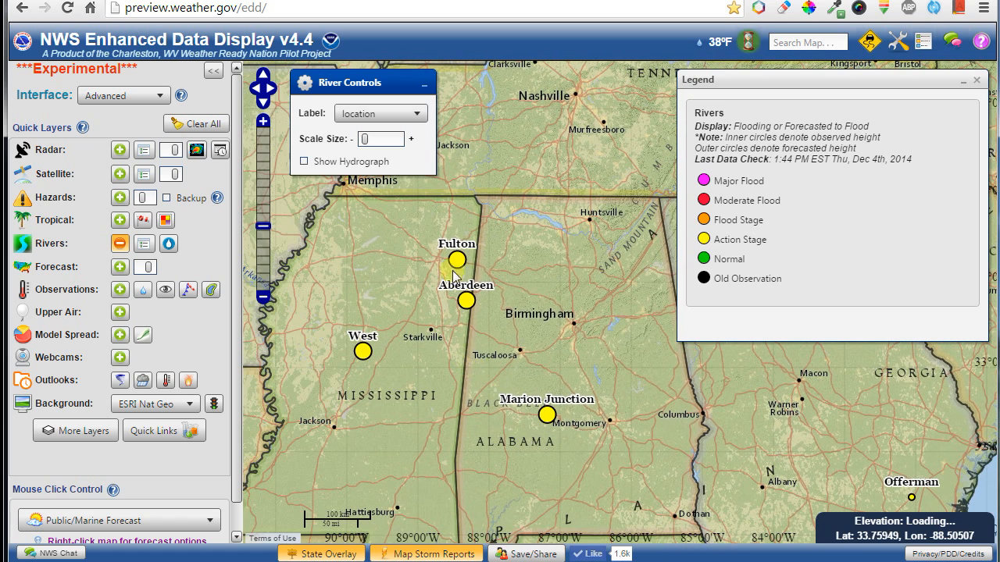
Open the Tombigbee River at Fulton gauge hydrograph and view its static NOAA image.
mouse_move(459, 267)
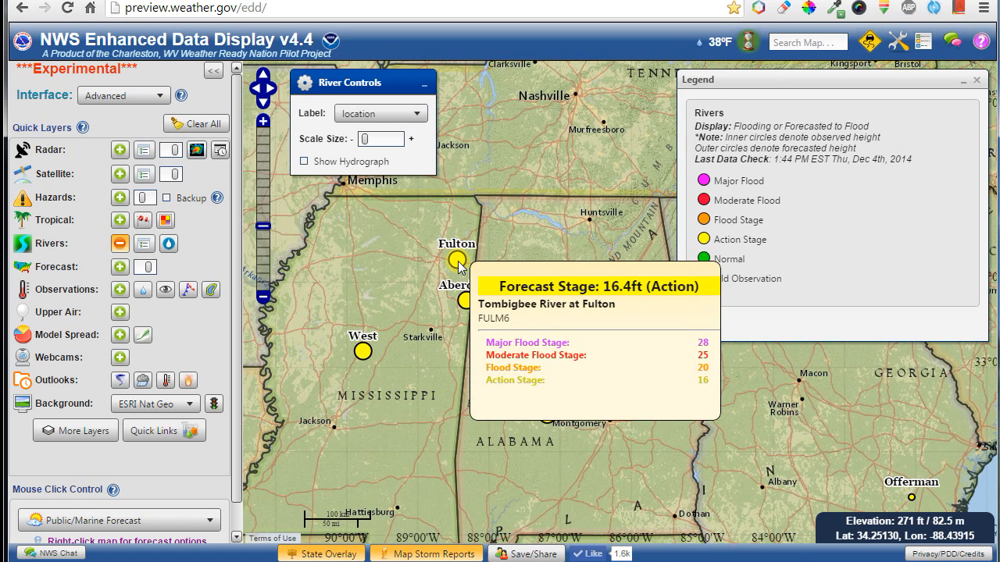
click(457, 261)
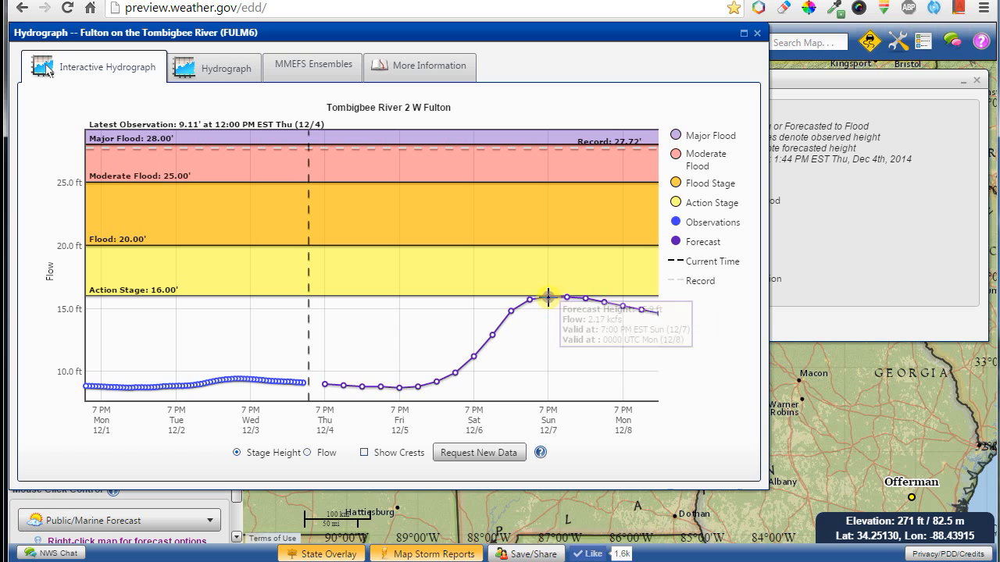
mouse_move(582, 296)
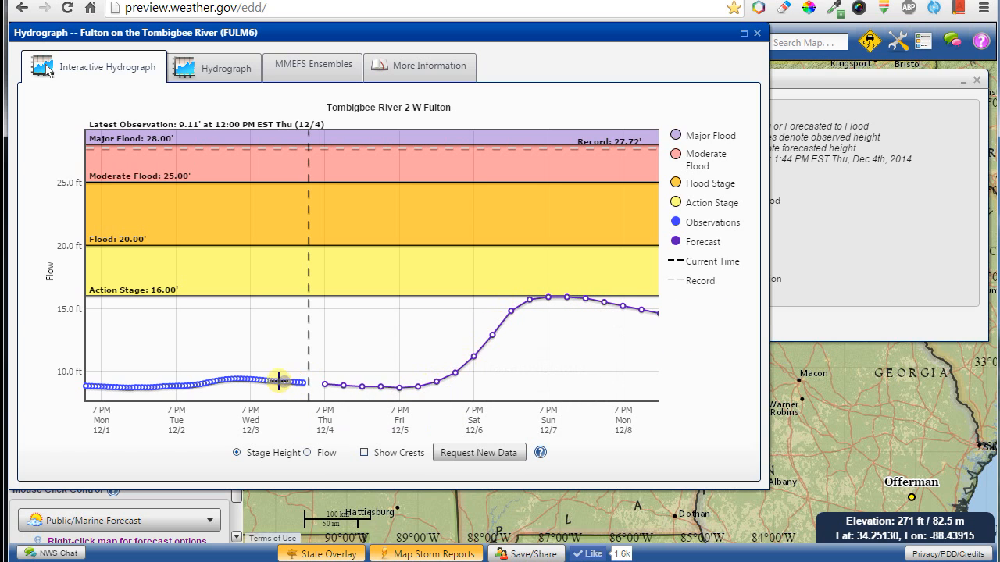
click(199, 77)
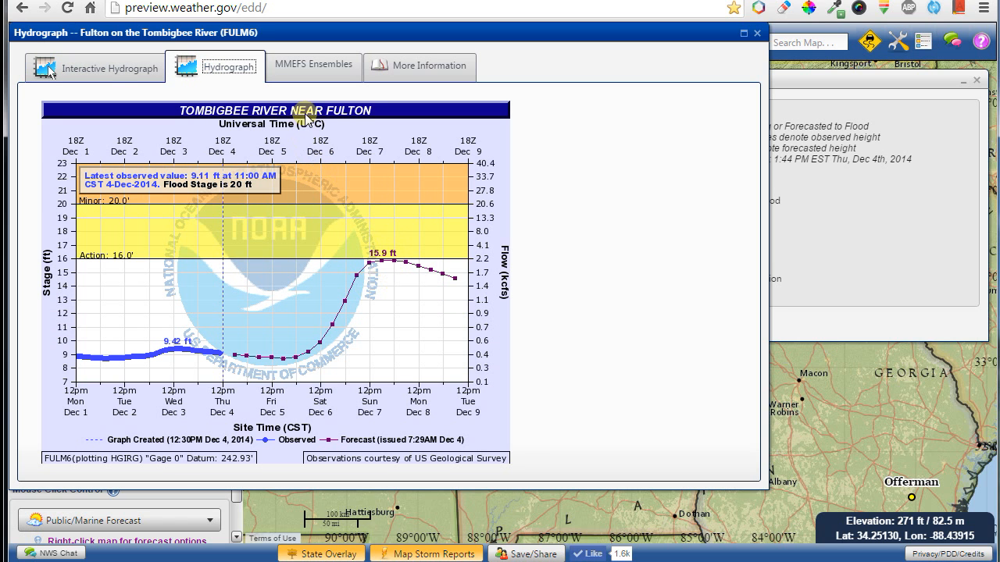
Return to the interactive hydrograph and label crests: 9.42 ft observed, 15.90 ft forecast.
click(99, 77)
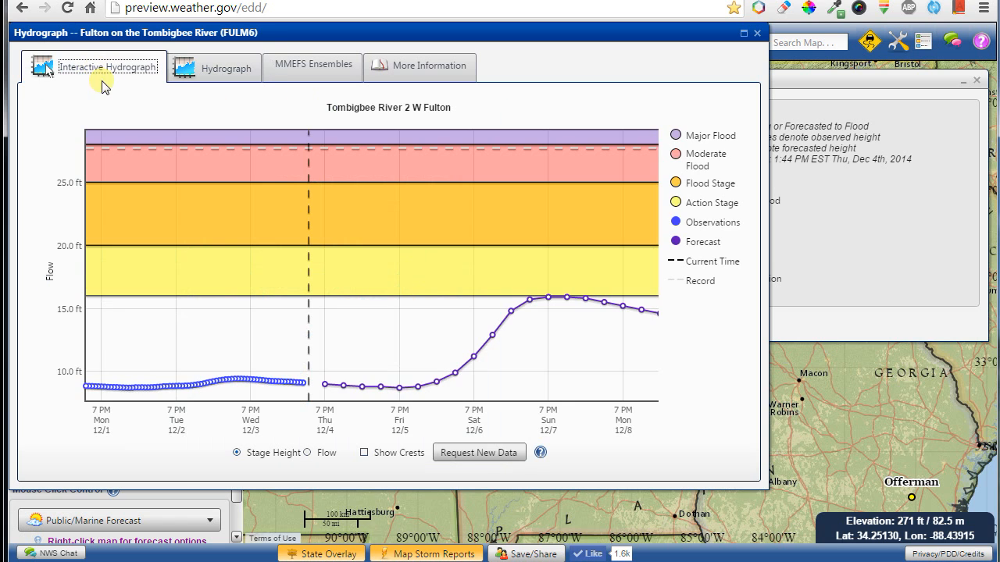
click(365, 454)
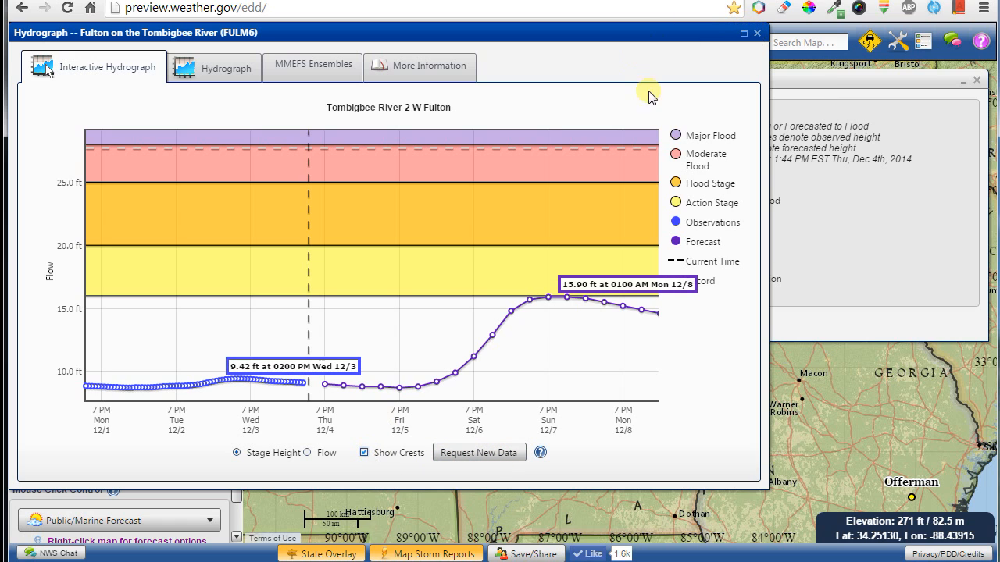
scroll(488, 321, up, 4)
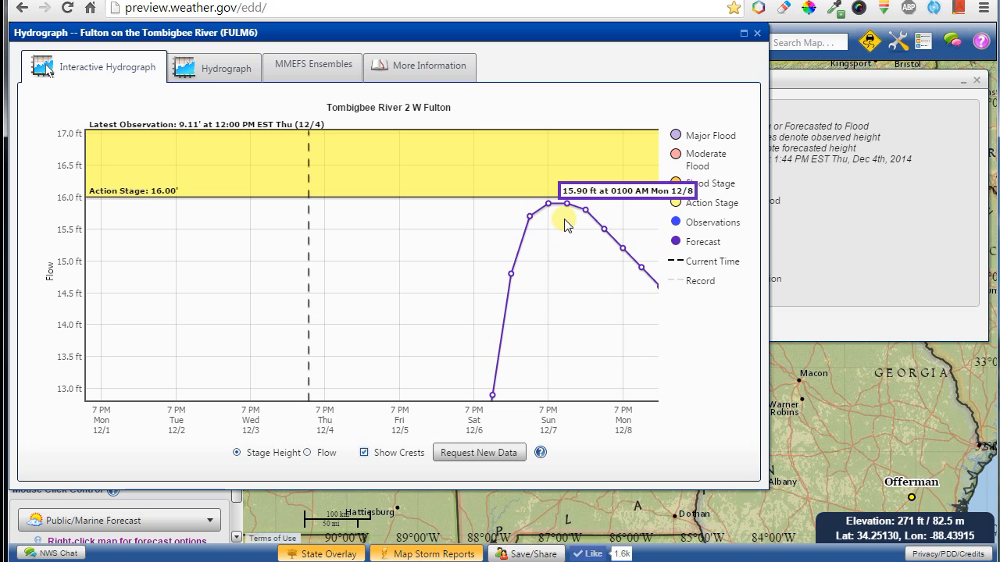
scroll(567, 225, down, 4)
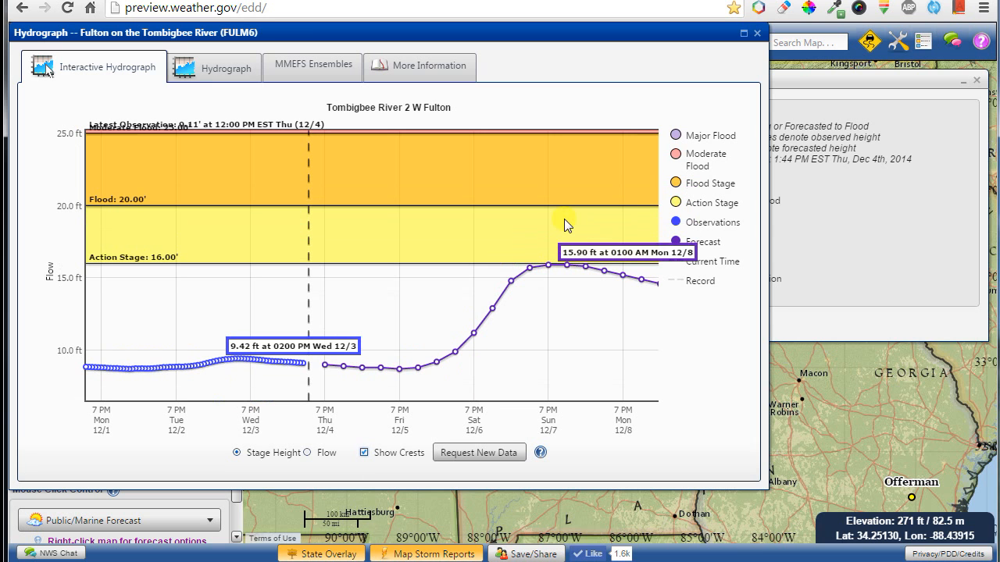
Close the hydrograph, turn Rivers off, and show River Forecast Center 6 Hour Flash Flood Guidance.
click(756, 32)
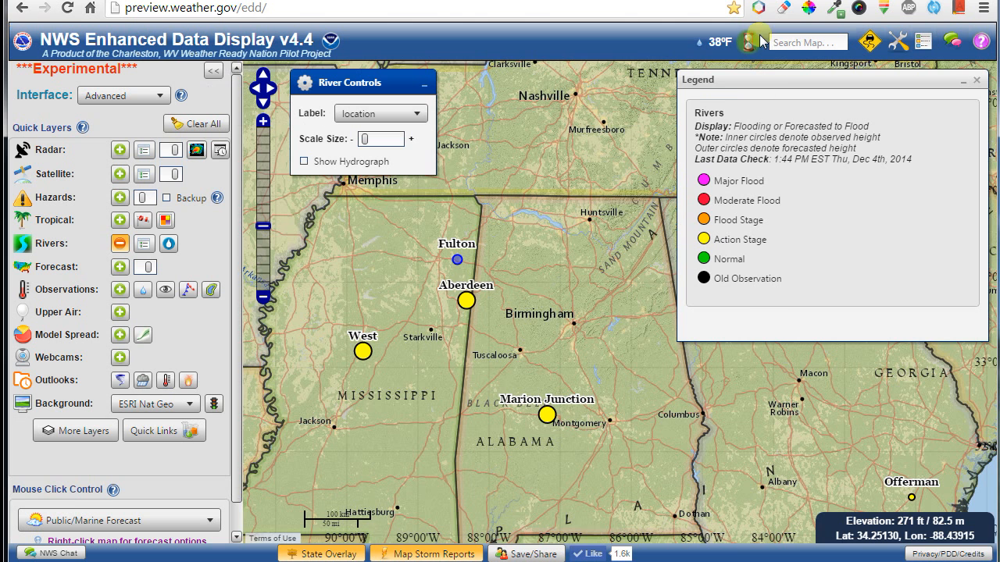
click(117, 244)
click(170, 245)
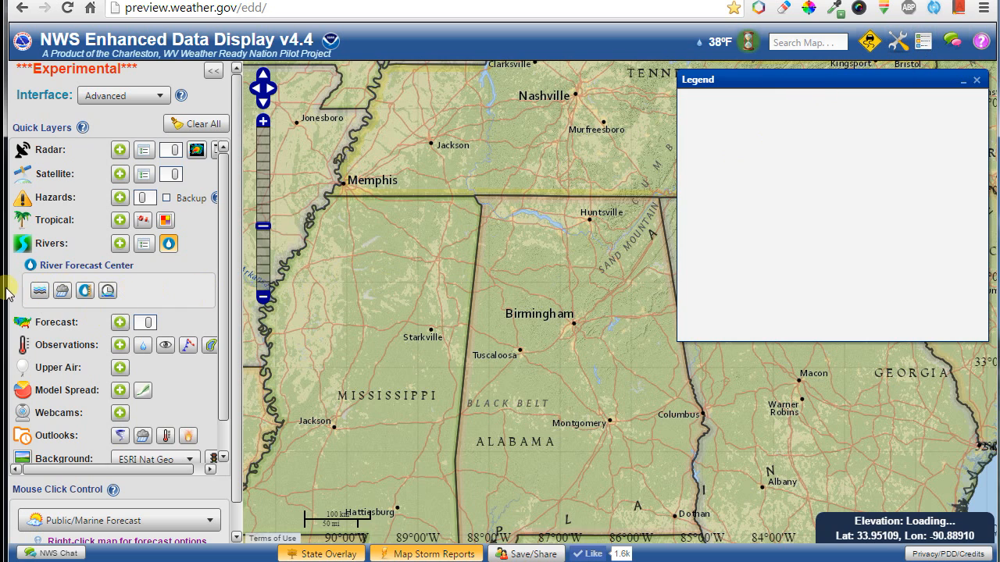
click(36, 292)
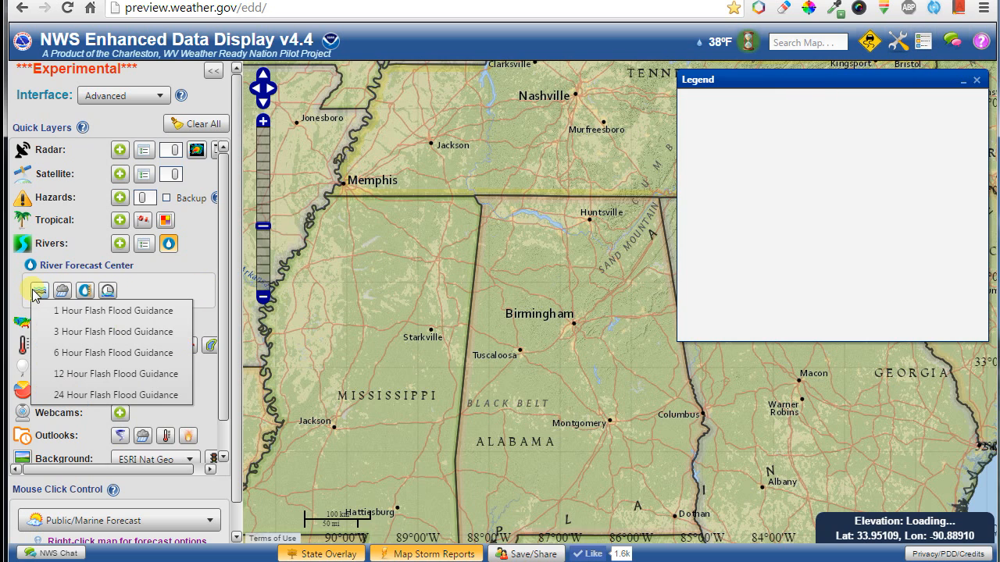
click(92, 361)
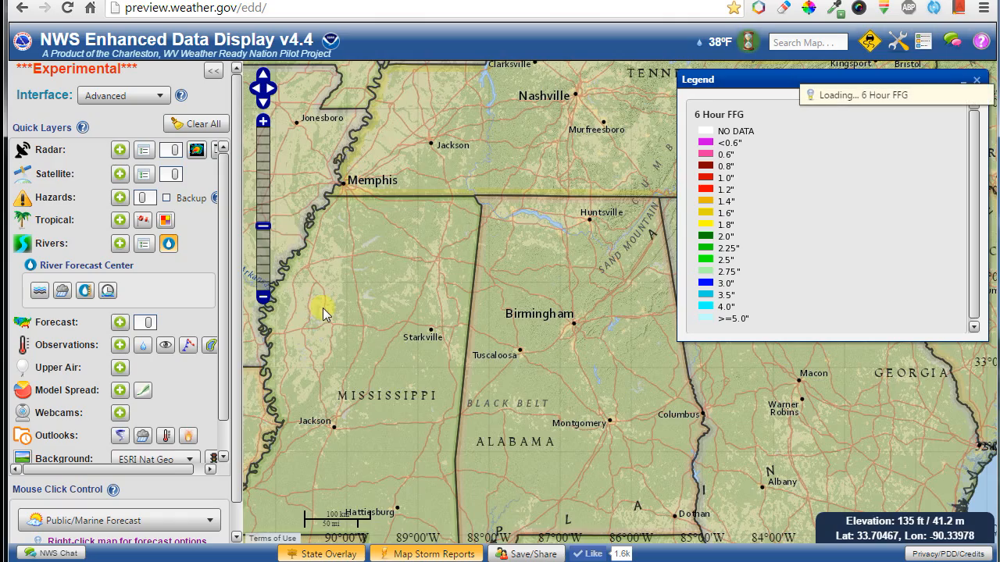
Survey the guidance from Kentucky to Texas, then turn it off and collapse the RFC products.
drag(548, 149, 564, 478)
drag(620, 327, 407, 223)
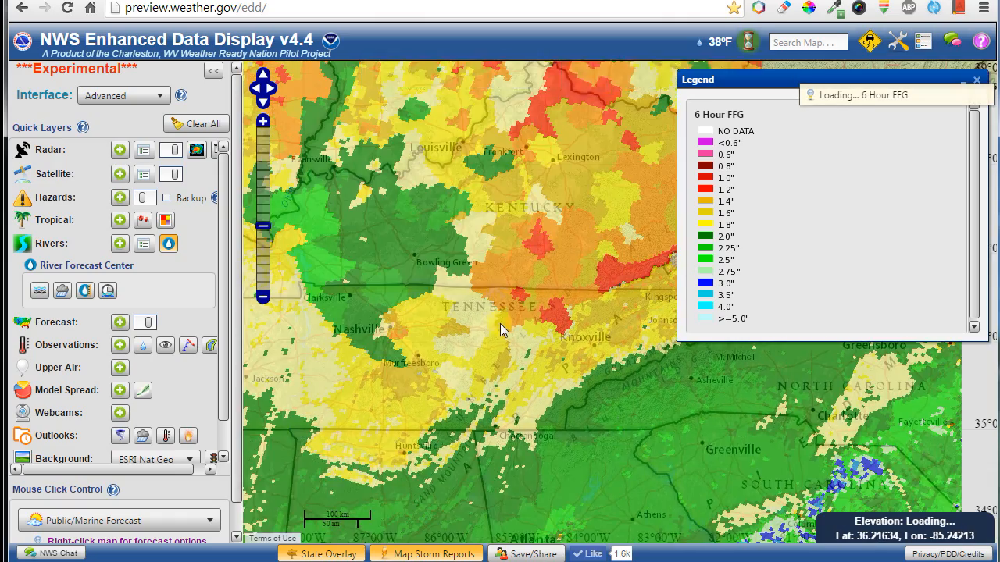
scroll(499, 323, down, 1)
drag(573, 280, 470, 399)
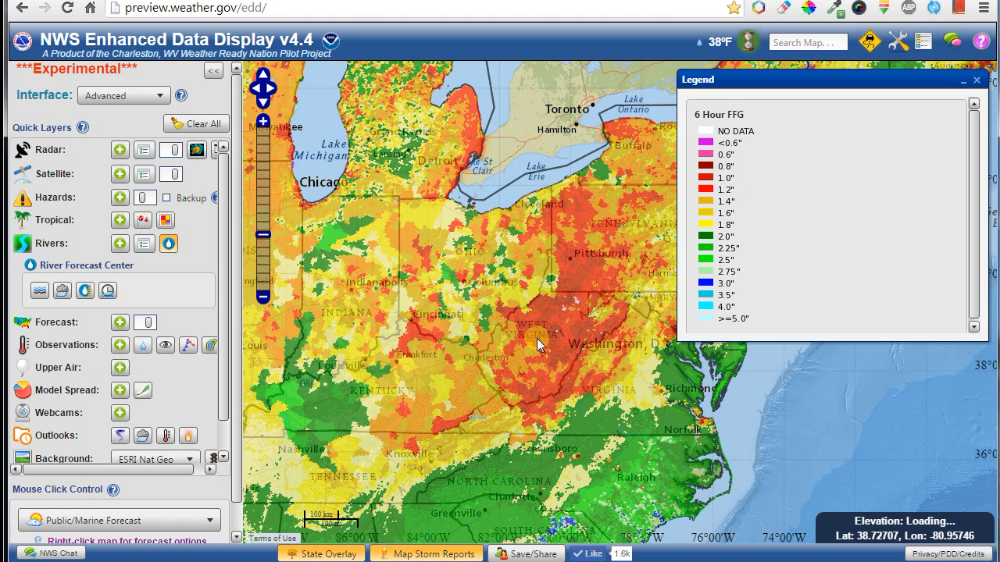
drag(268, 375, 536, 407)
drag(357, 359, 515, 227)
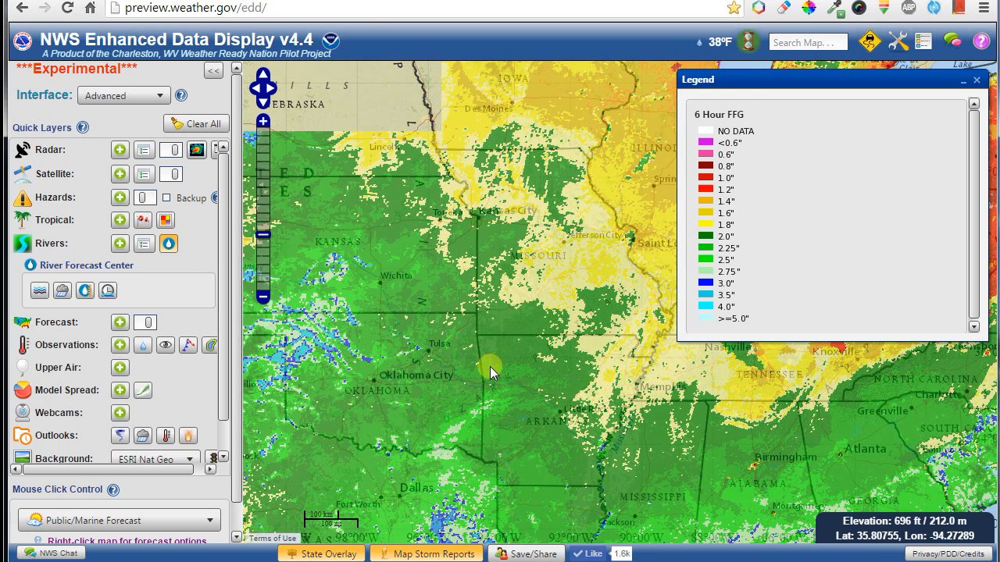
scroll(457, 340, down, 2)
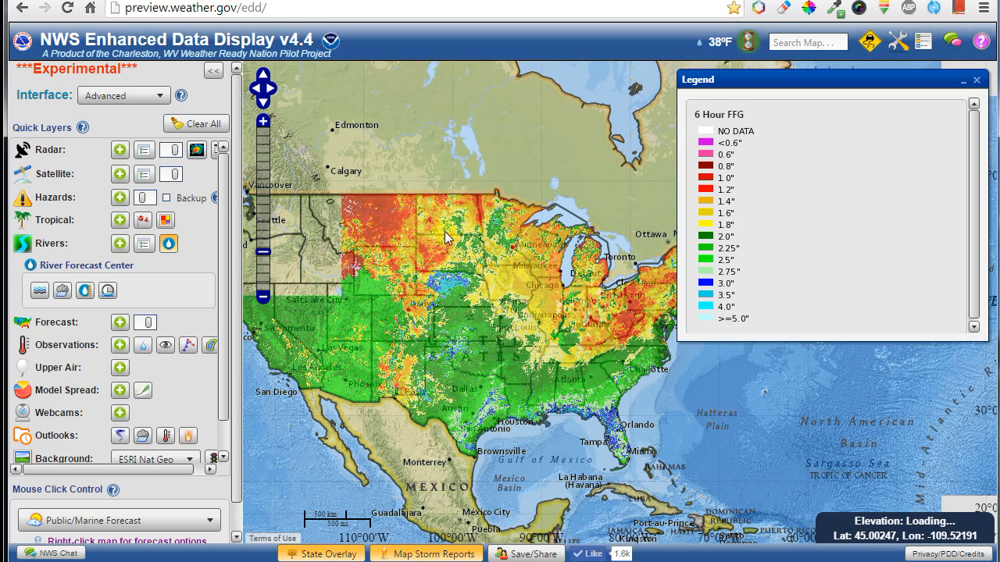
click(36, 294)
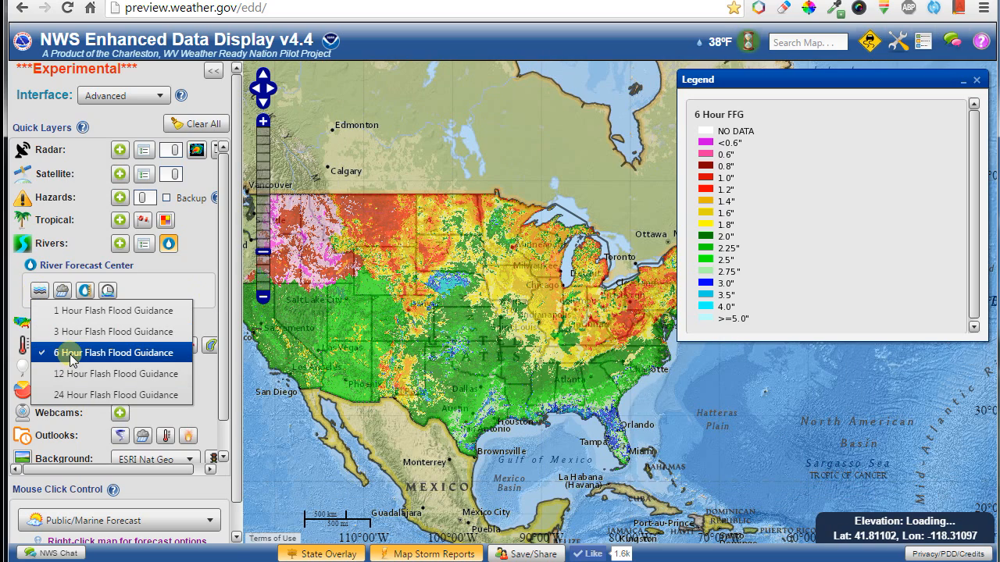
click(72, 355)
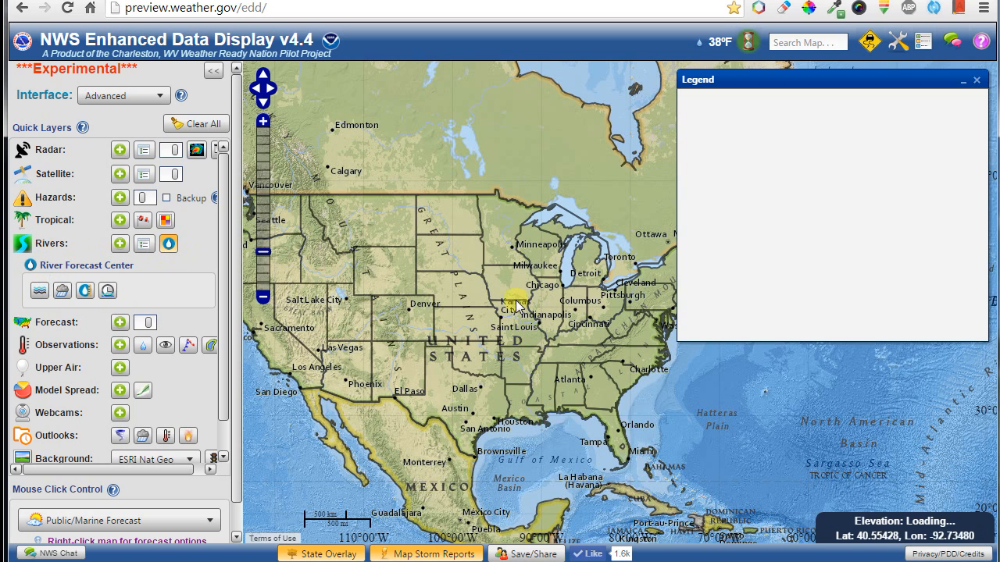
click(168, 245)
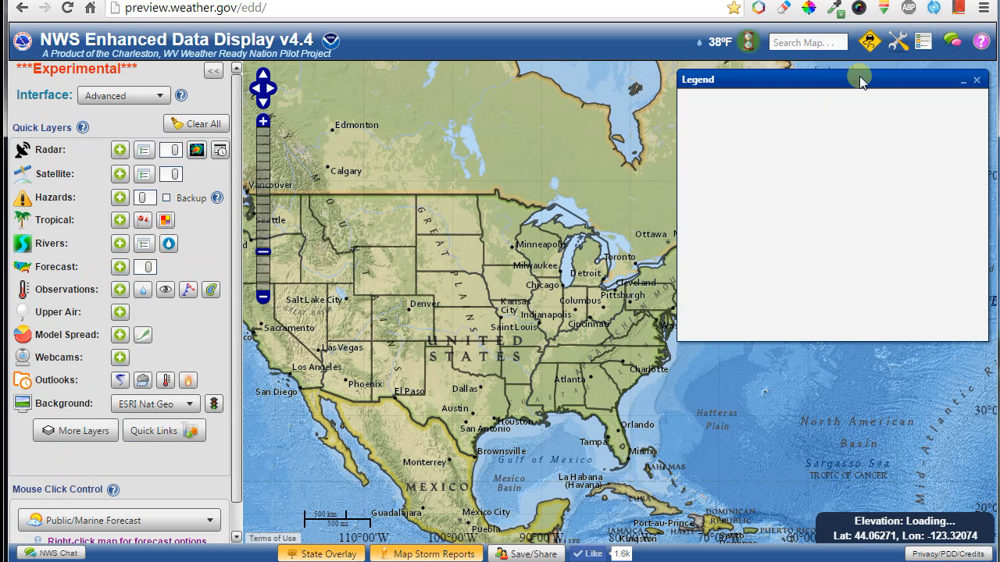
Close the legend, turn on the Forecast grid layer, and move Valid Time to Dec 7th.
click(923, 40)
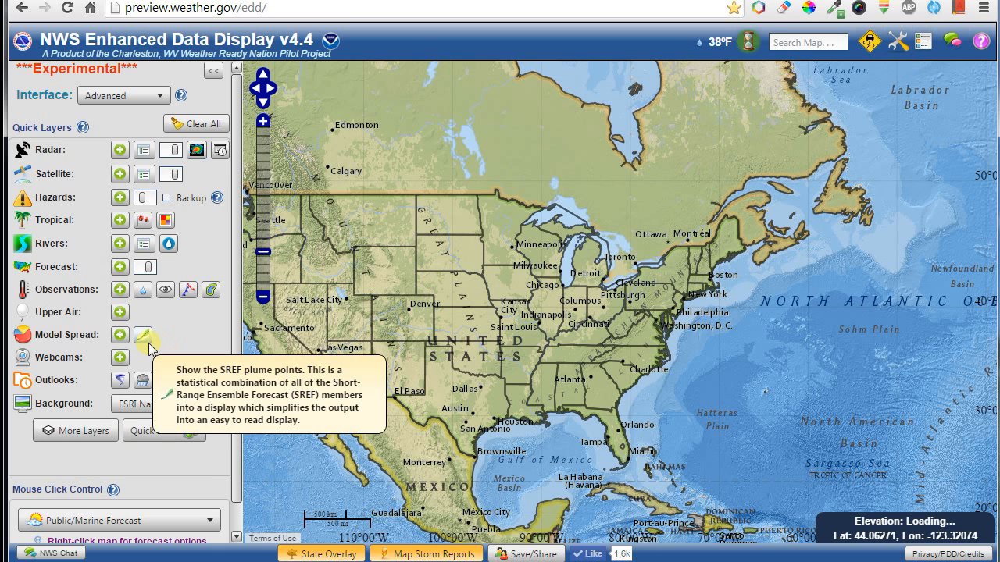
click(119, 267)
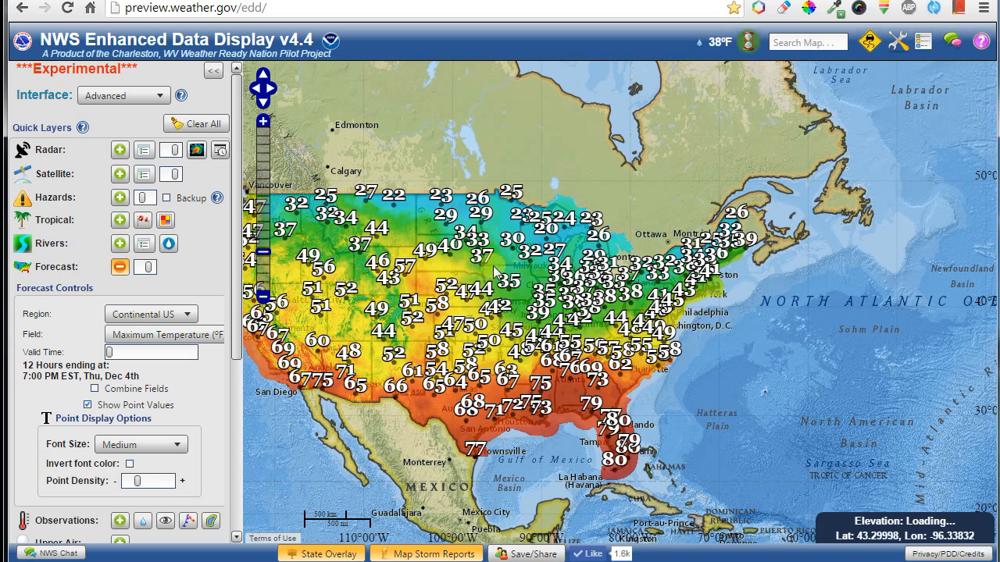
drag(452, 274, 549, 271)
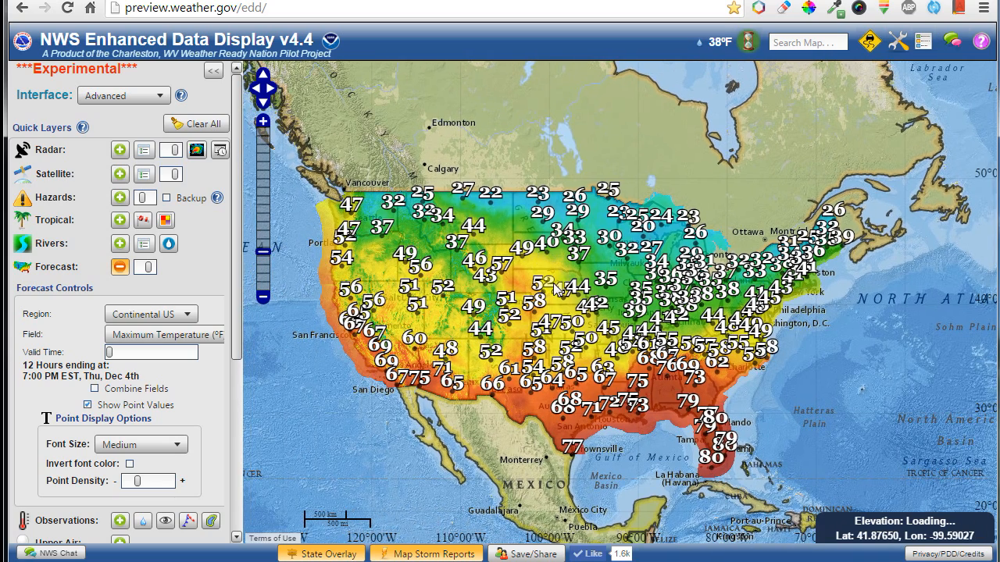
scroll(554, 289, up, 2)
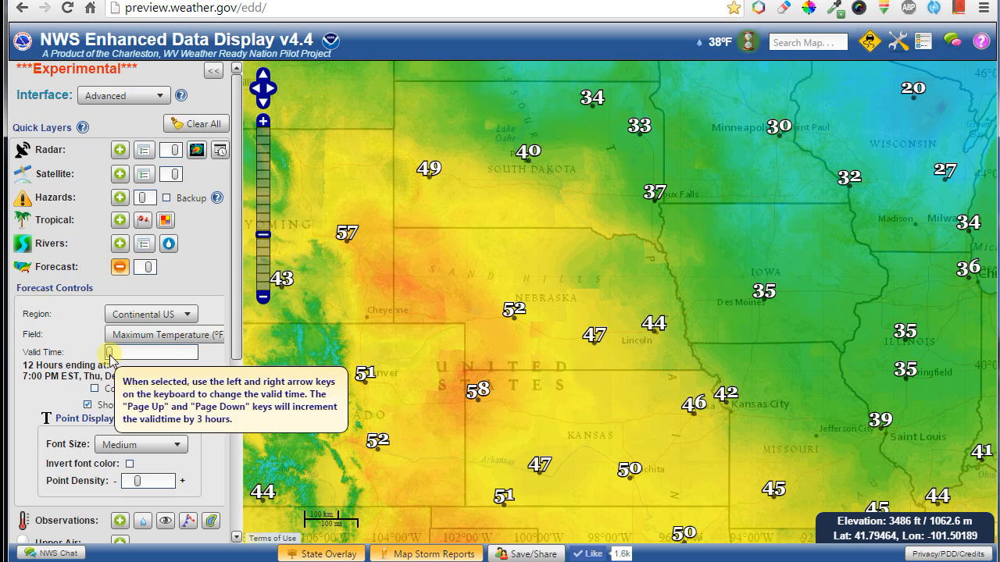
drag(111, 357, 152, 355)
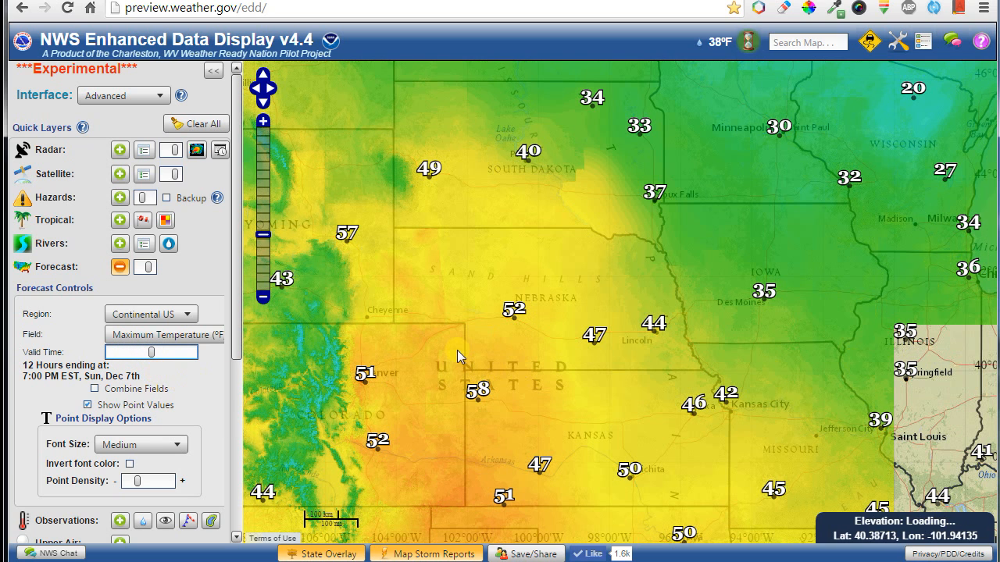
Frame Colorado and New Mexico, keep lowest point density, and make point values black.
drag(449, 446, 500, 234)
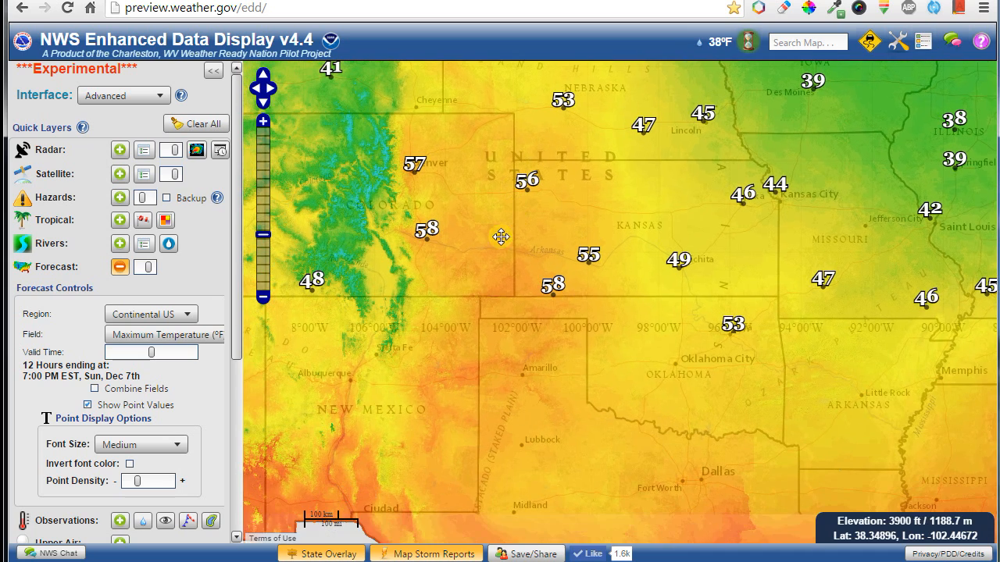
drag(398, 420, 465, 400)
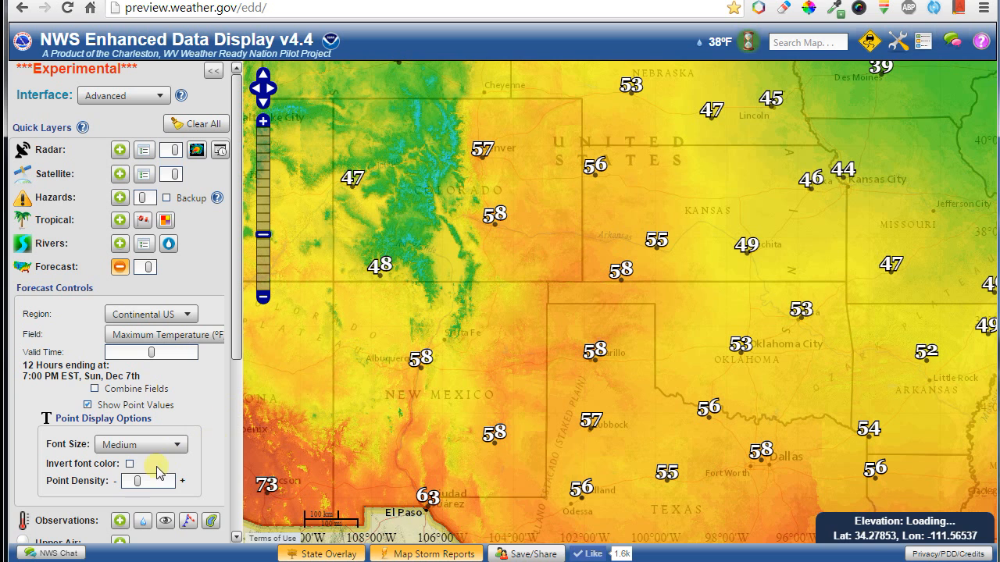
mouse_move(139, 485)
mouse_down()
mouse_move(182, 484)
mouse_move(122, 480)
mouse_move(180, 482)
mouse_move(127, 482)
mouse_move(135, 488)
mouse_up()
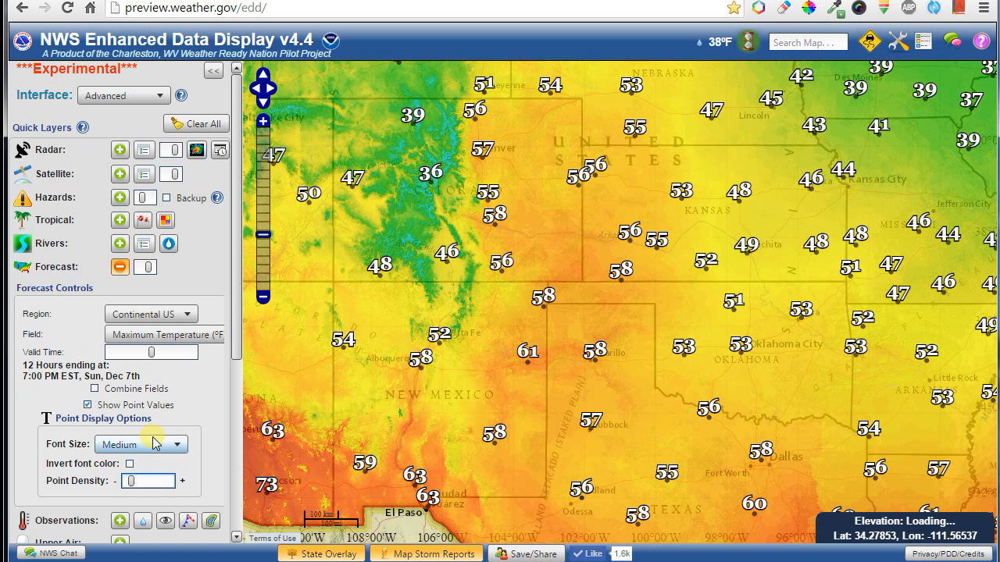
scroll(154, 451, up, 1)
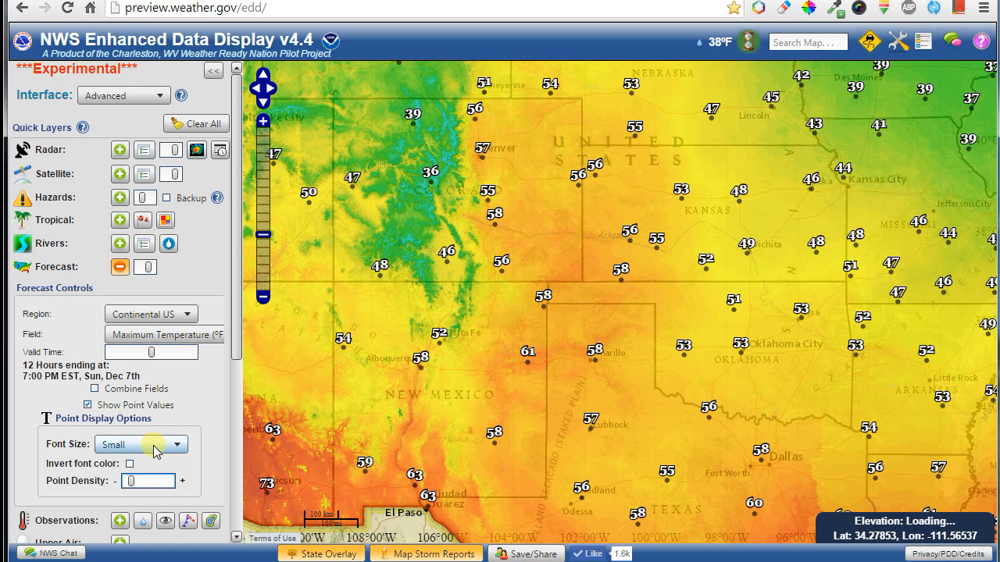
mouse_move(134, 488)
mouse_down()
mouse_move(167, 482)
mouse_move(133, 486)
mouse_up()
scroll(150, 450, down, 2)
scroll(162, 432, down, 2)
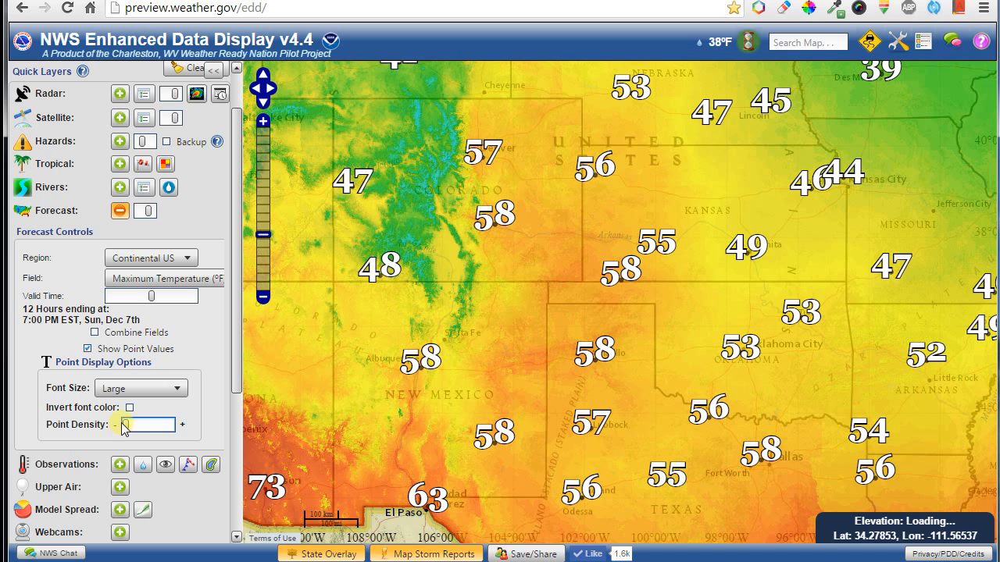
click(130, 408)
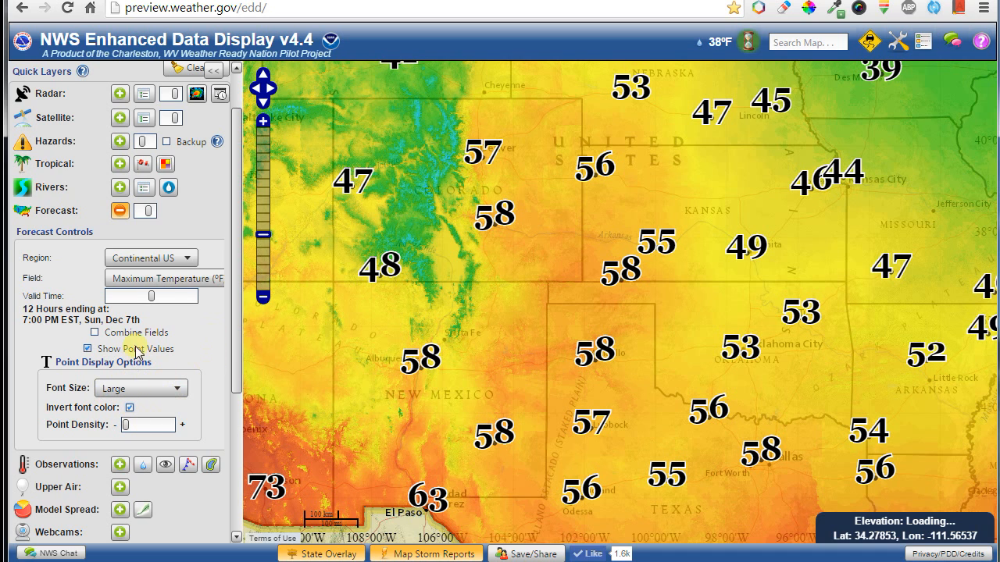
click(161, 288)
mouse_move(162, 387)
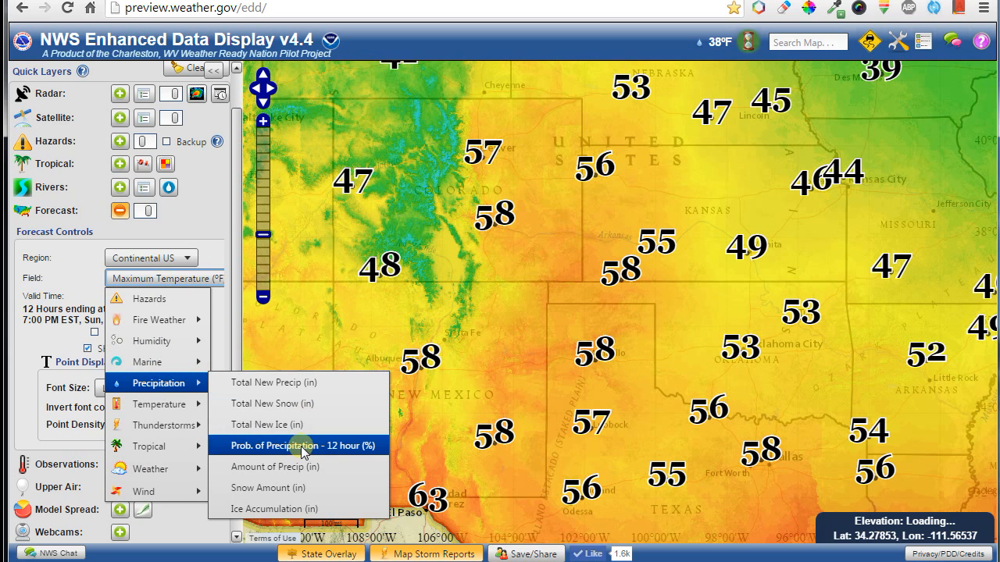
Switch the forecast field to Total New Snow (in) and center the map on Washington state.
click(300, 404)
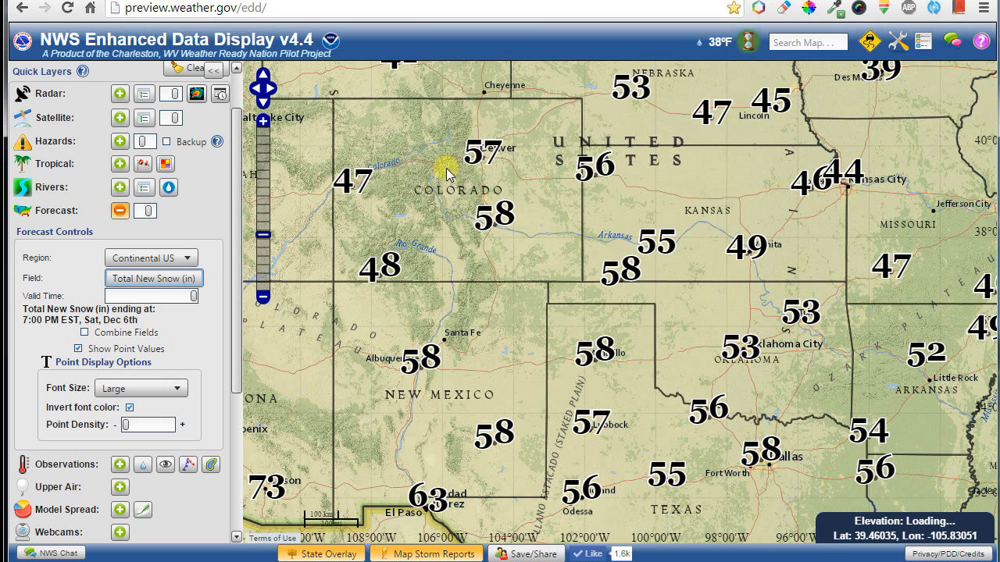
drag(424, 168, 585, 323)
scroll(588, 307, down, 1)
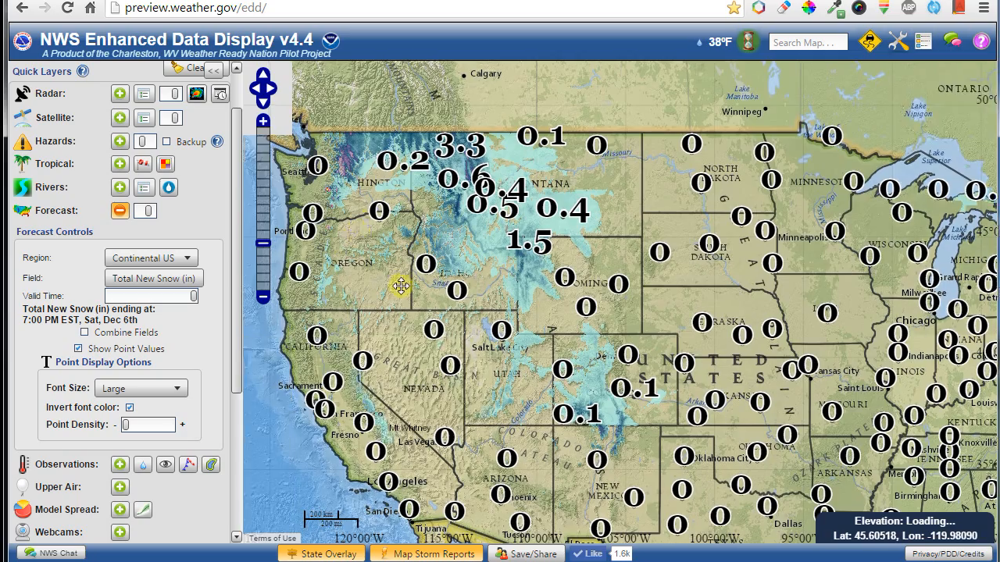
scroll(399, 266, up, 1)
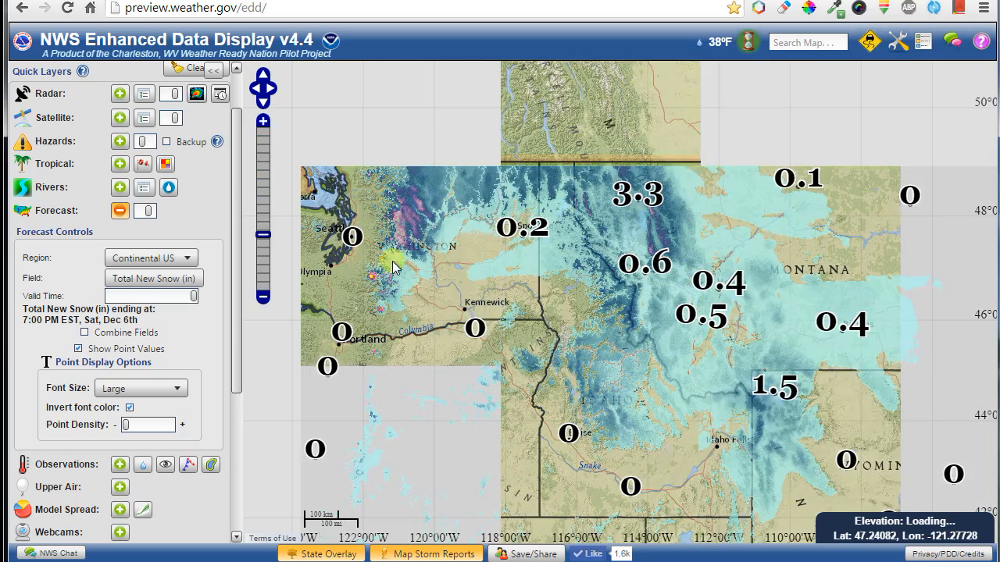
drag(395, 267, 454, 337)
scroll(446, 296, up, 1)
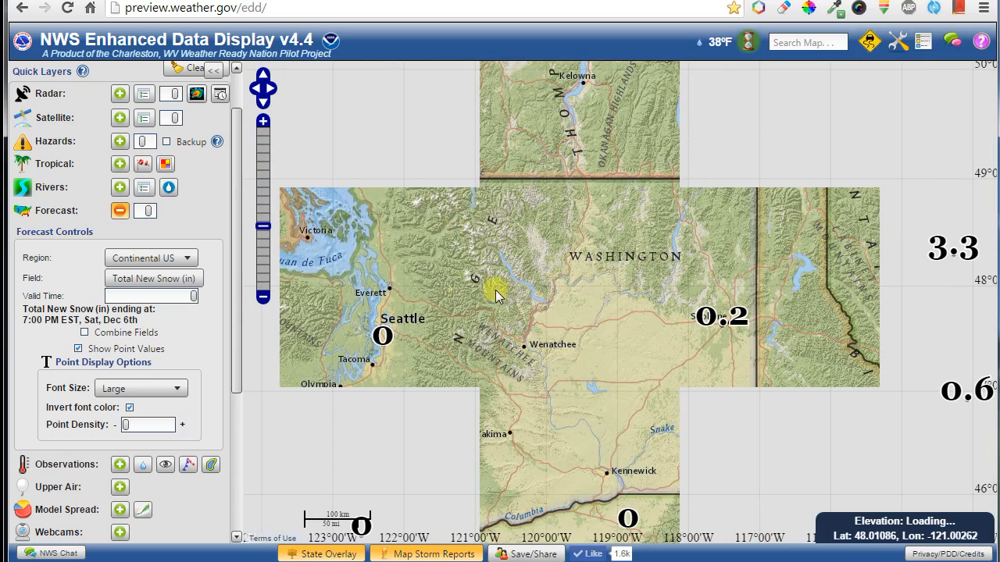
drag(495, 295, 568, 273)
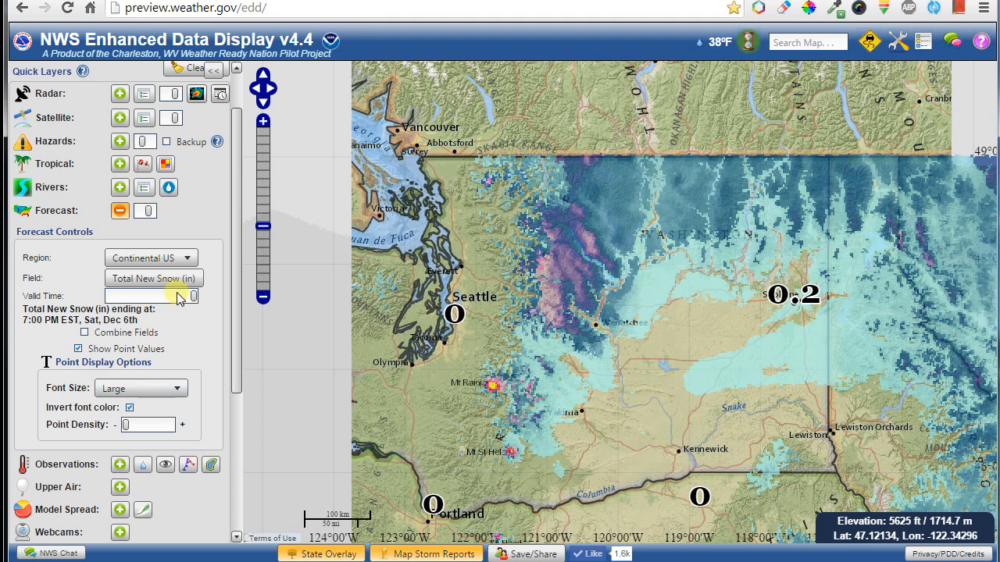
Step Valid Time from Thu Dec 4th to Sat Dec 6th and show the snow legend.
drag(193, 297, 86, 297)
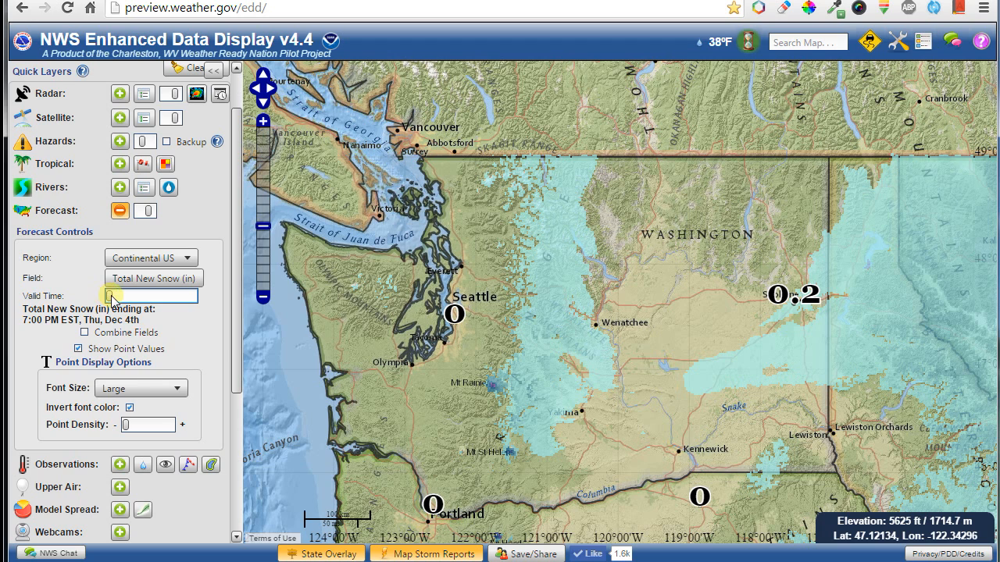
drag(112, 299, 154, 298)
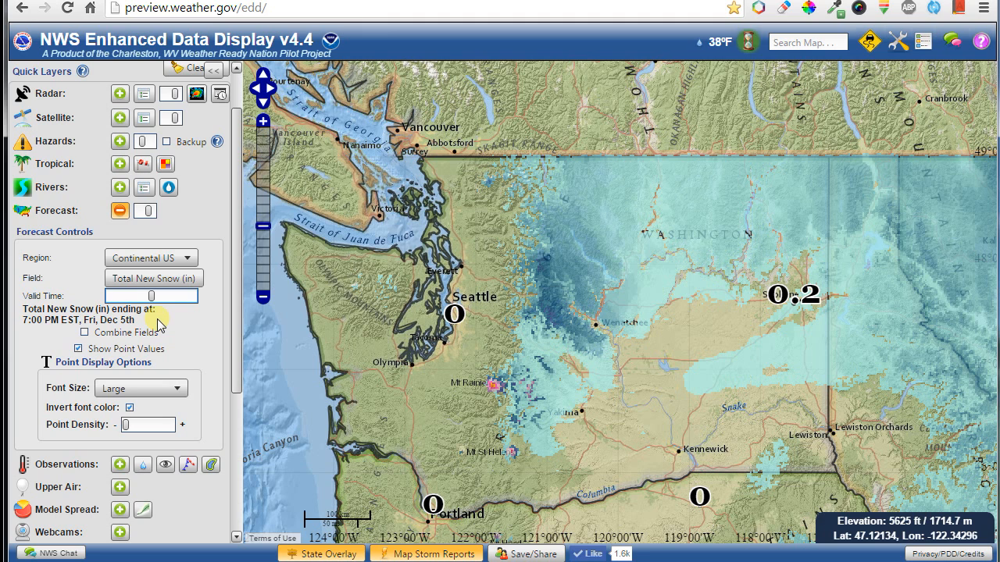
key(Right)
key(Right)
key(Right)
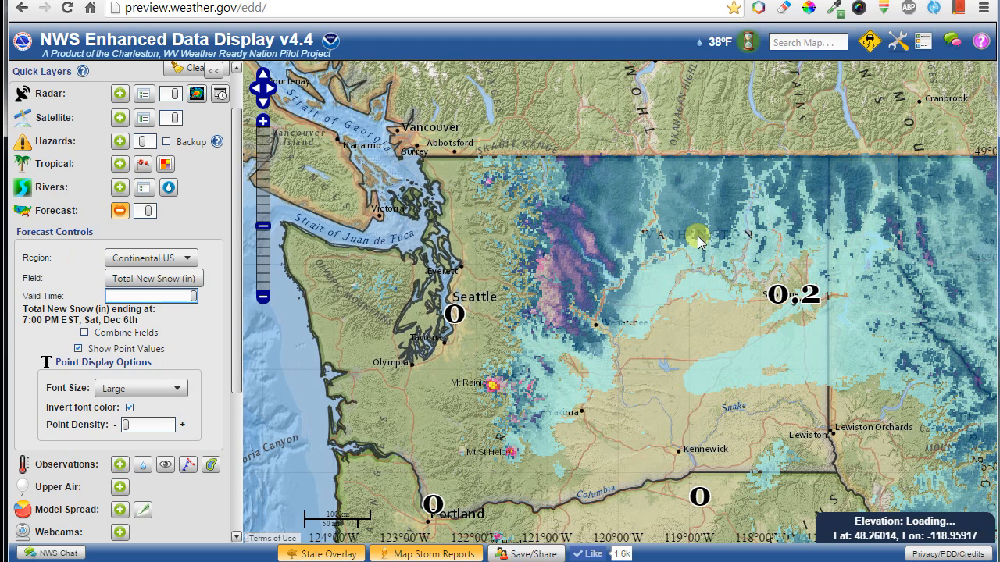
click(923, 43)
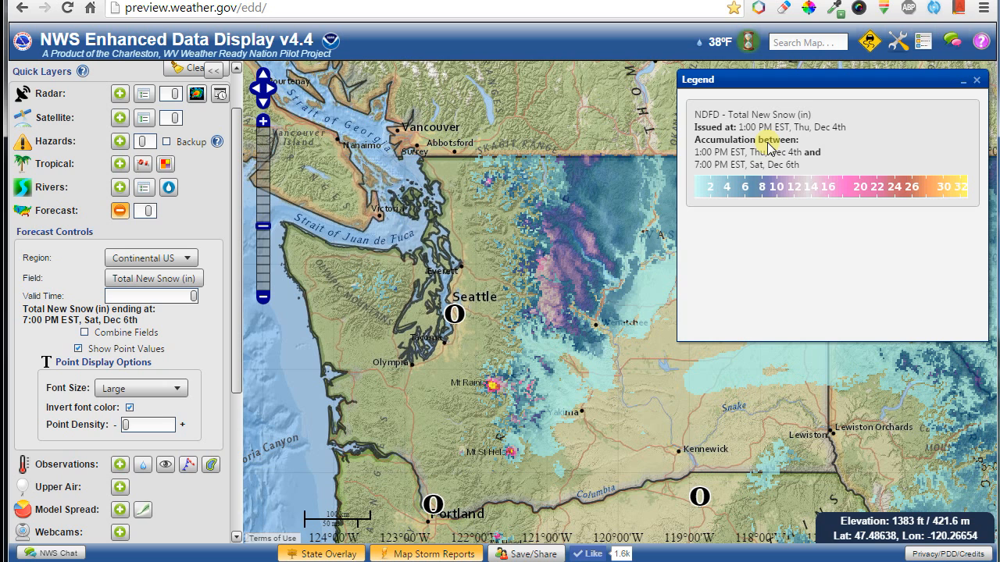
Combine the snow forecast with Total New Ice, ending Sat Dec 6th.
click(85, 332)
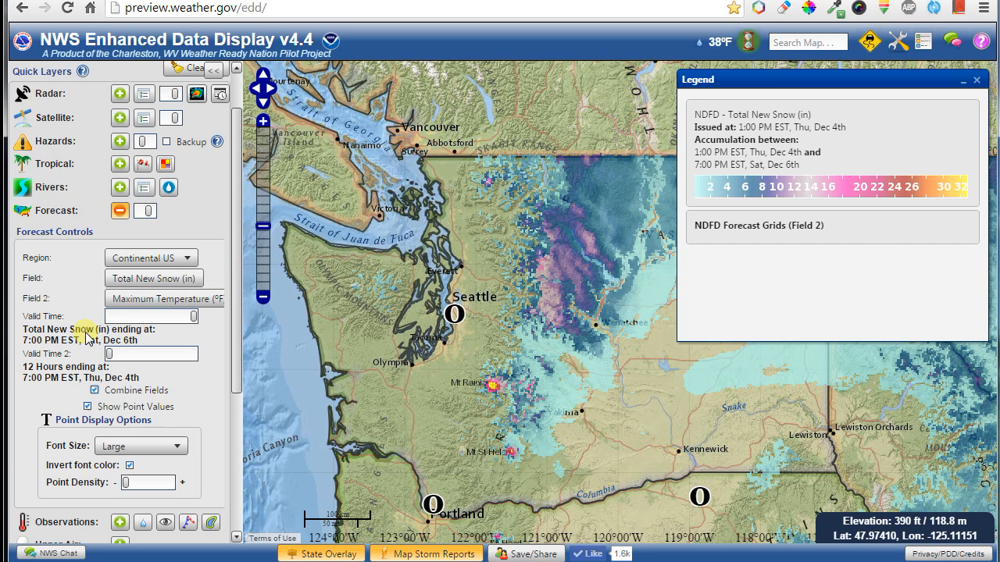
click(148, 305)
mouse_move(160, 414)
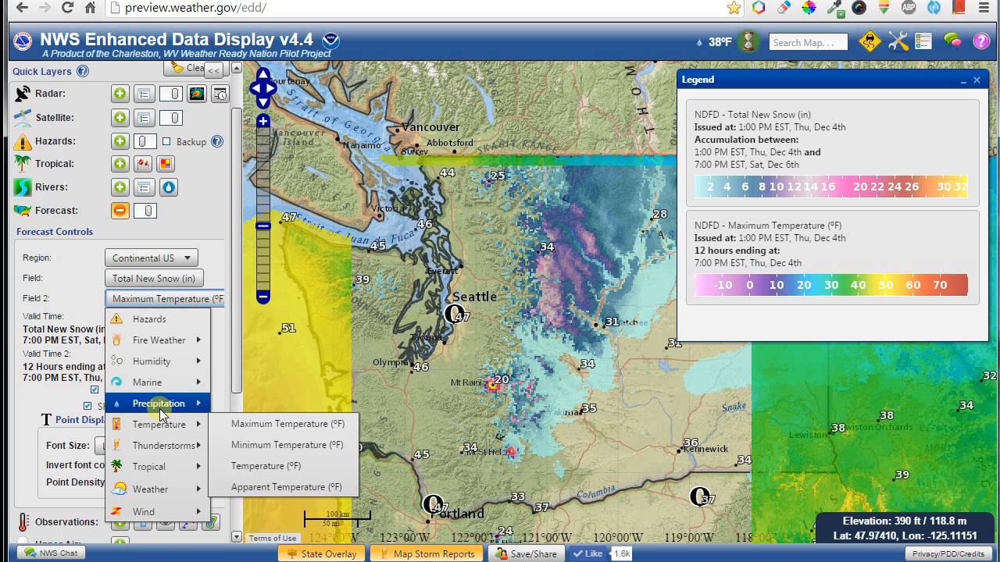
click(285, 445)
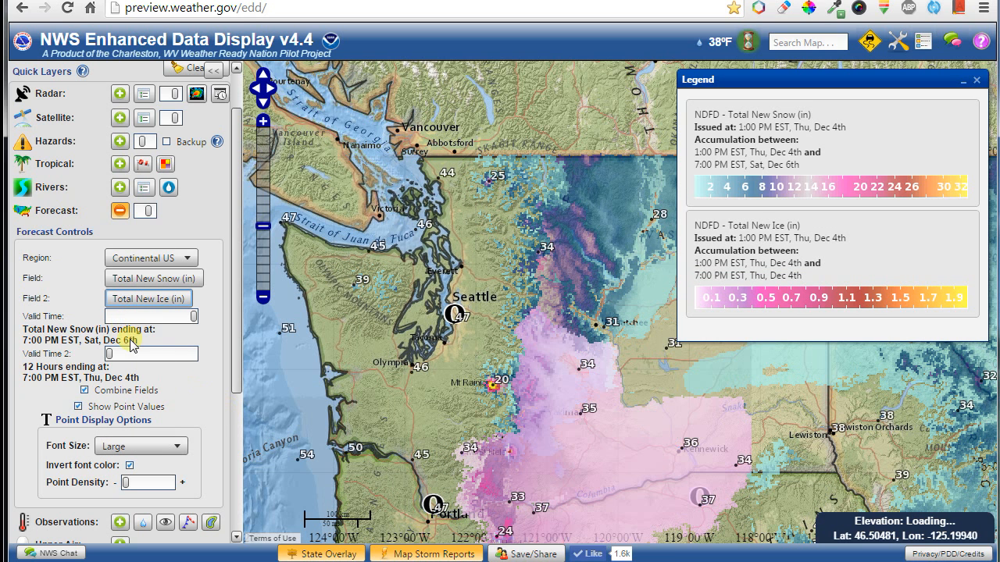
drag(109, 357, 193, 356)
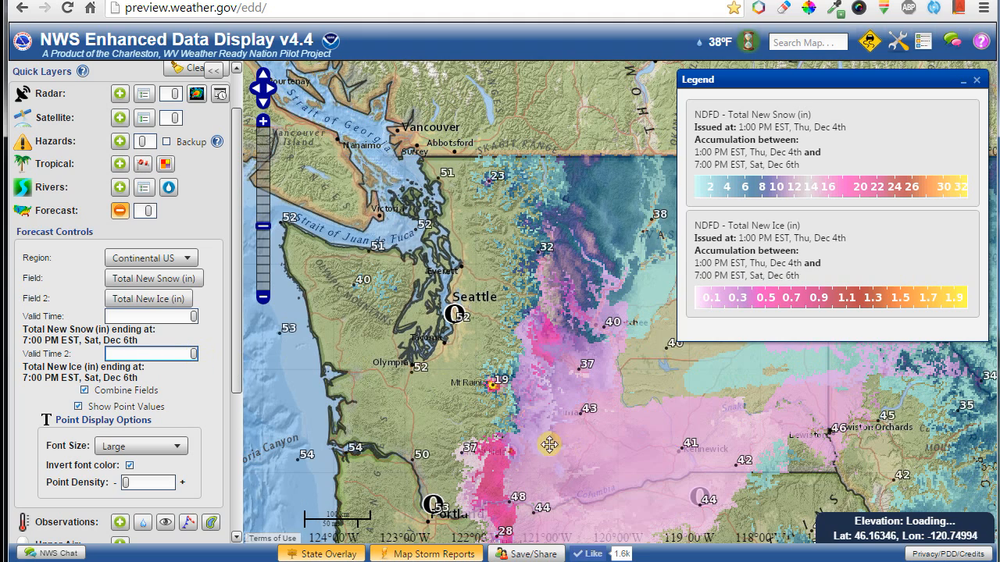
Pan toward Oregon, adjust overlay opacity, stop combining fields, and toggle the Forecast layer off and on.
drag(562, 446, 471, 341)
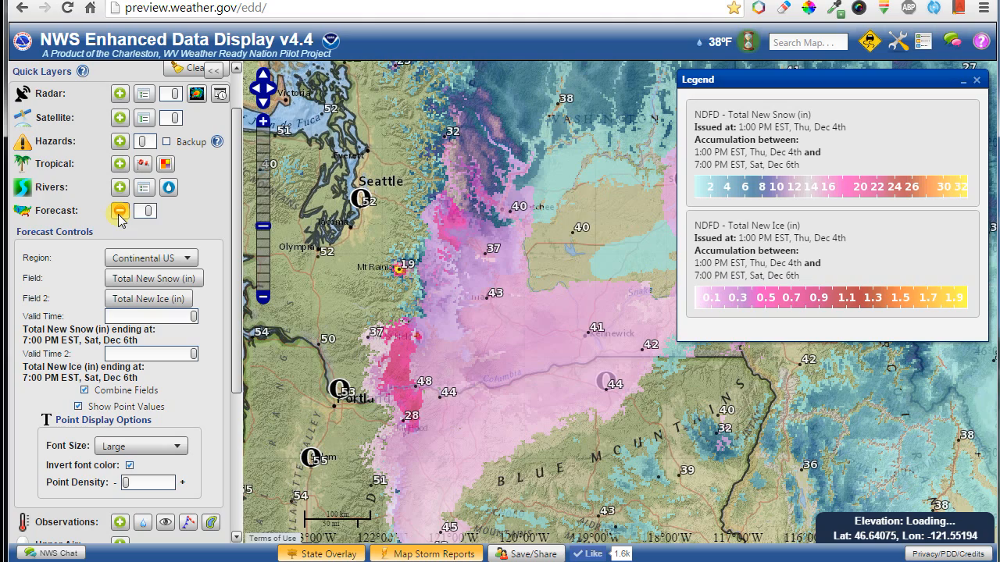
mouse_move(150, 211)
mouse_down()
mouse_move(129, 214)
mouse_move(157, 214)
mouse_up()
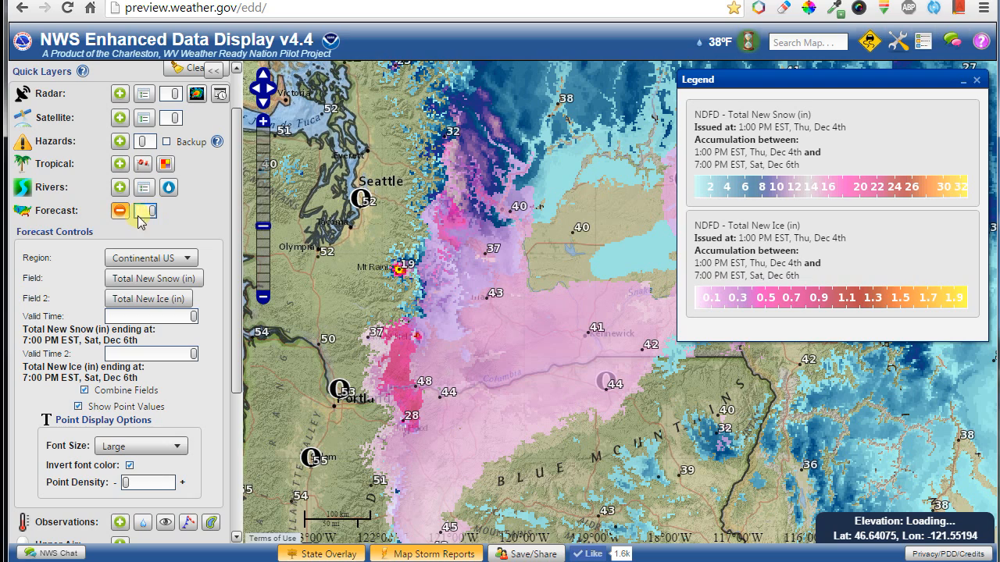
click(104, 391)
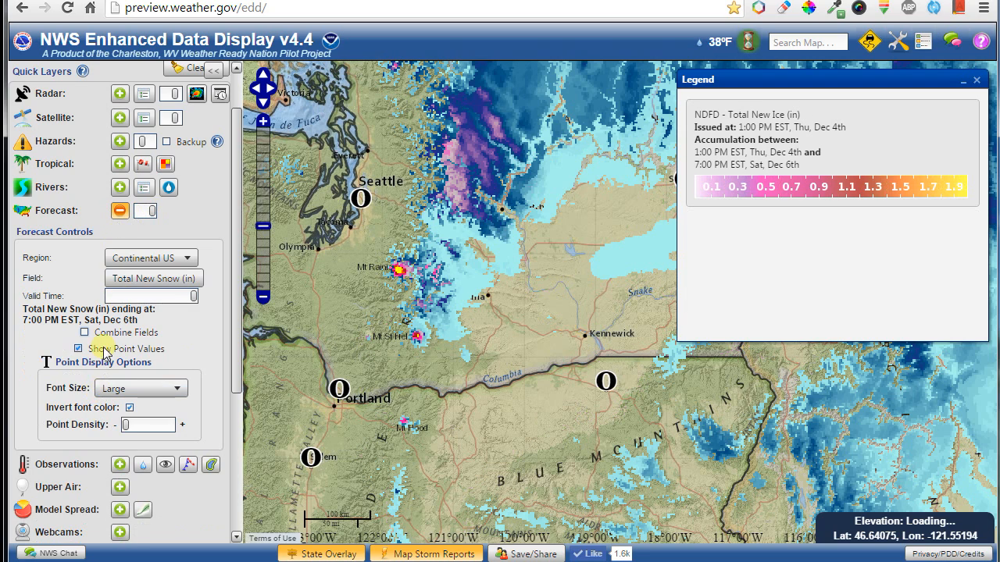
click(120, 212)
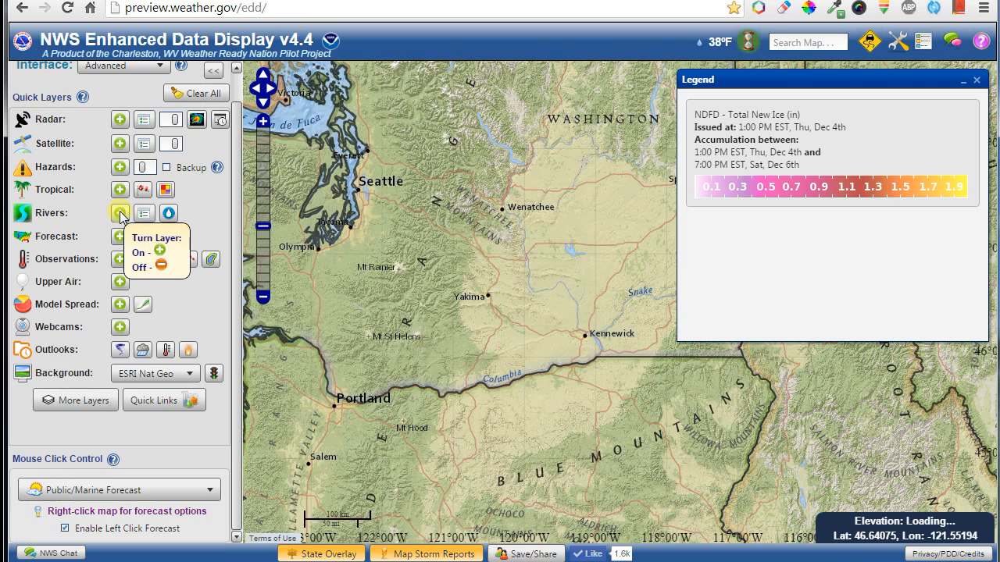
click(120, 237)
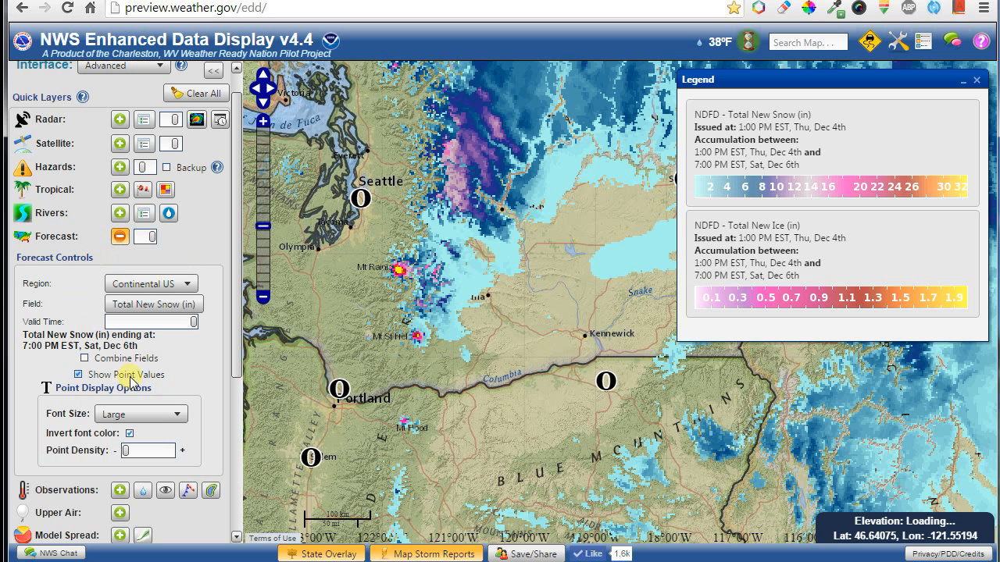
Turn off Show Point Values and bring up the forecast Field choices.
scroll(368, 344, down, 4)
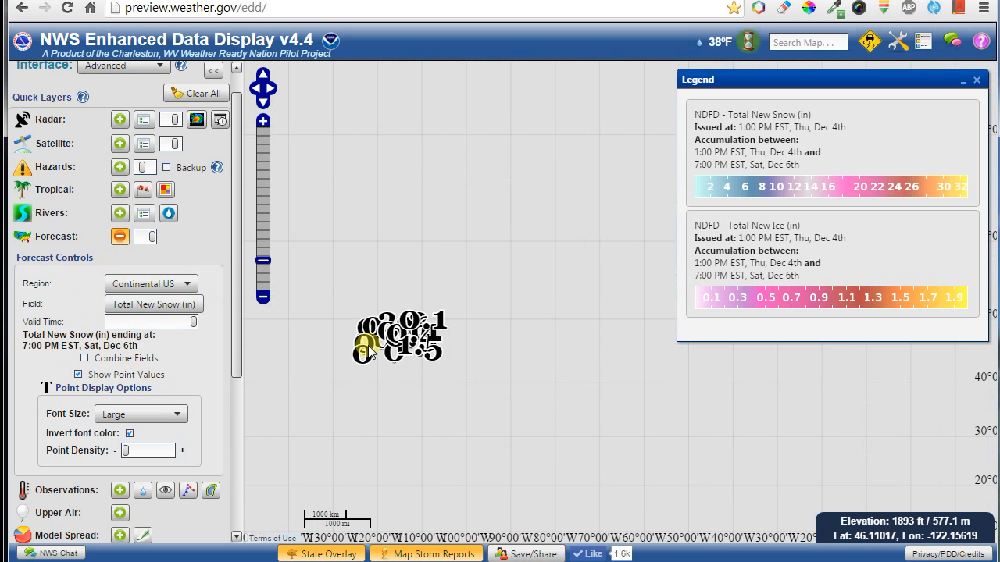
click(89, 376)
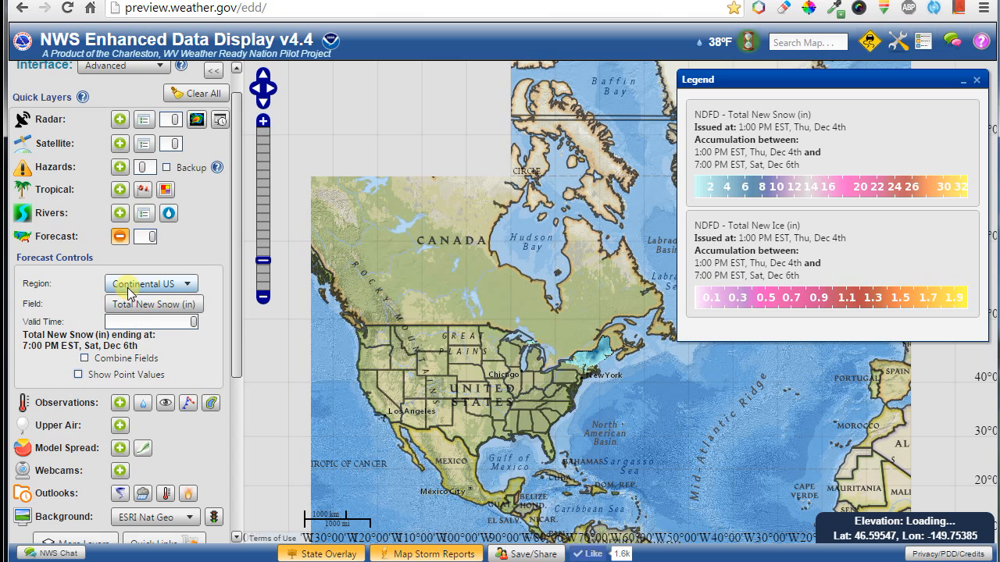
click(127, 304)
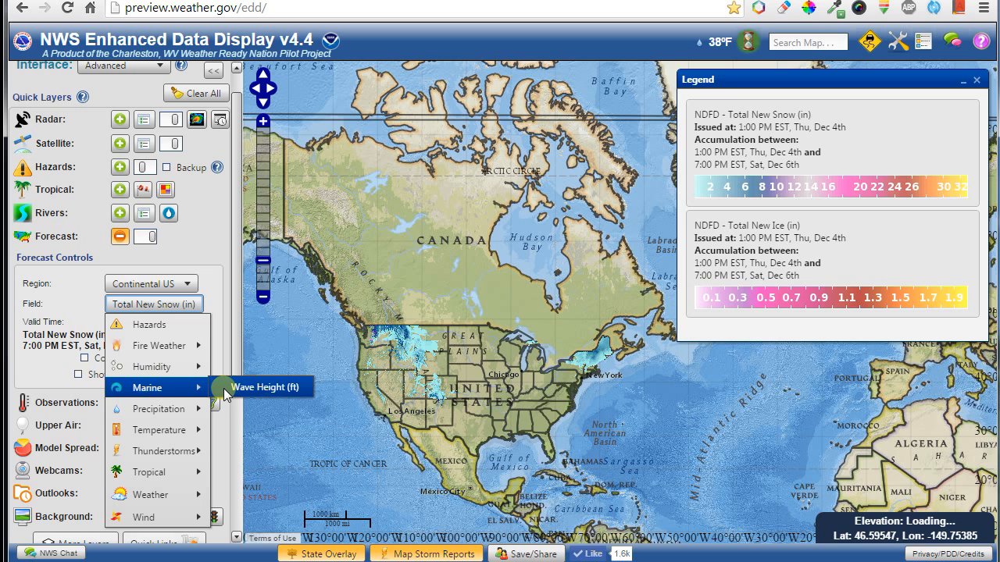
Show Marine Wave Height (ft) for the Oceanic region, panning over Alaska and the Pacific.
click(228, 389)
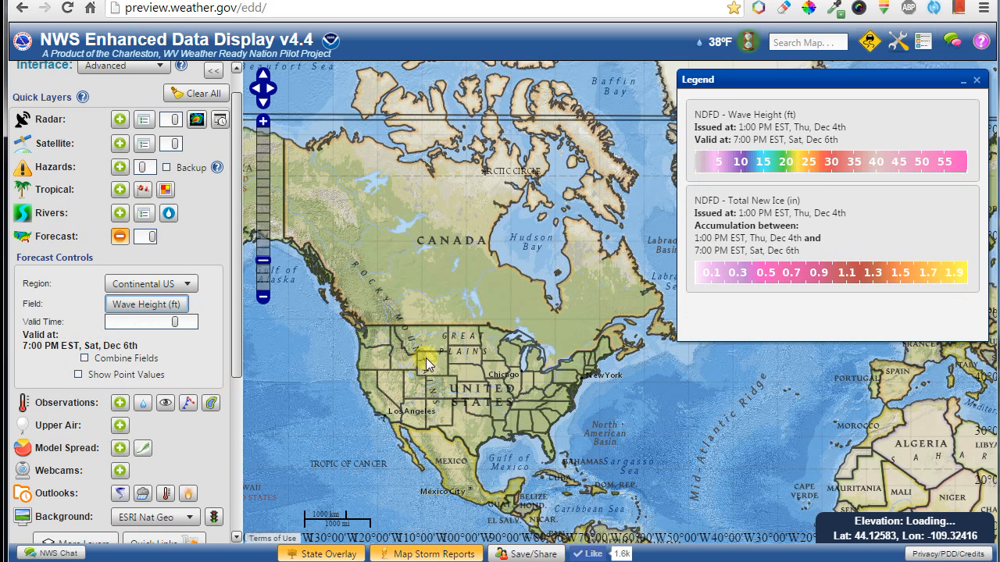
drag(426, 358, 509, 334)
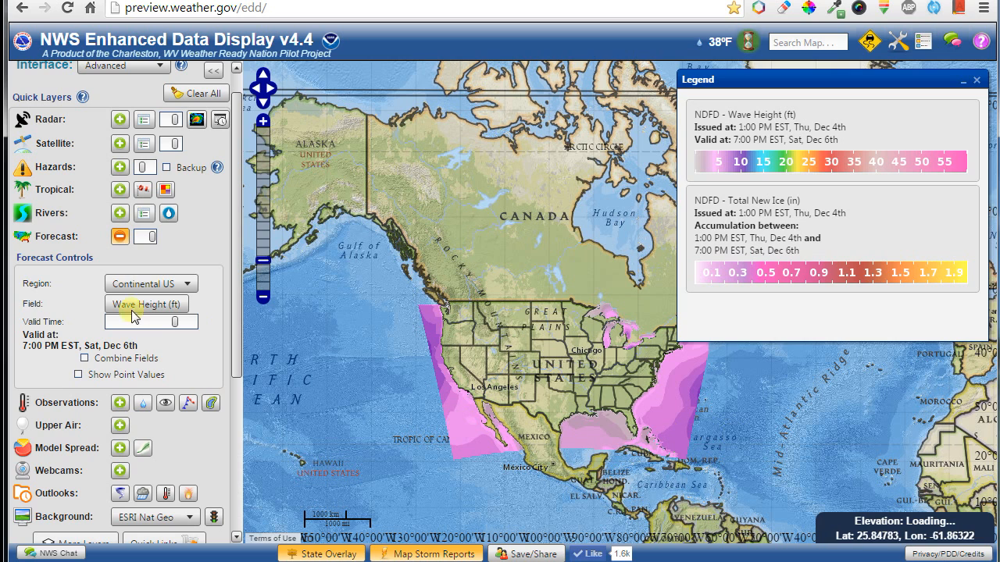
click(123, 289)
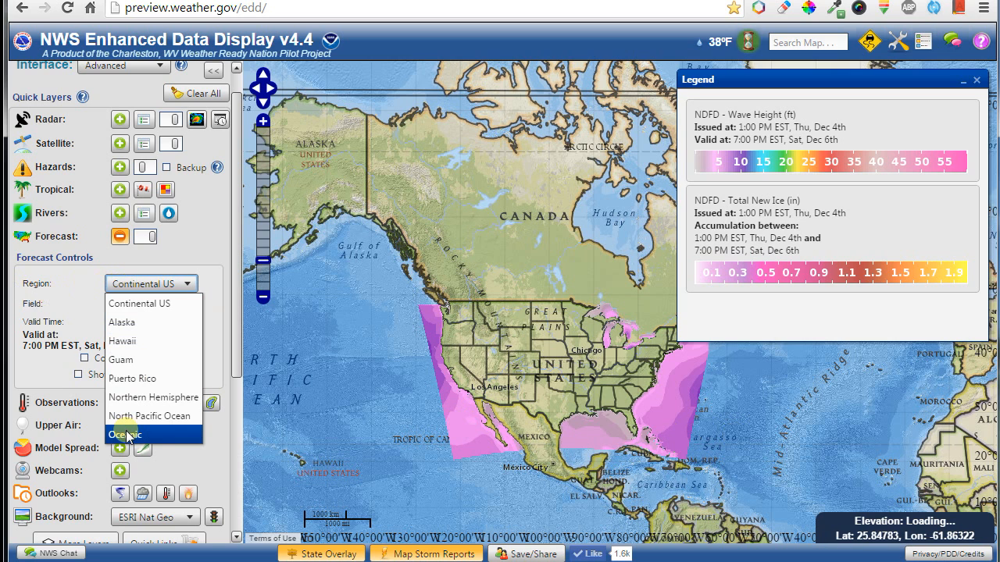
click(156, 433)
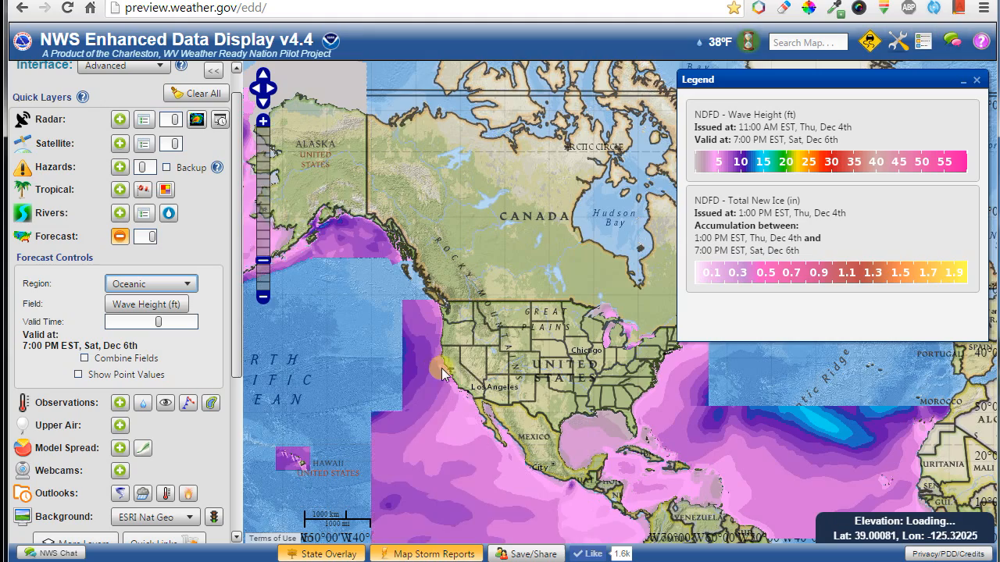
drag(469, 367, 528, 302)
drag(345, 267, 470, 398)
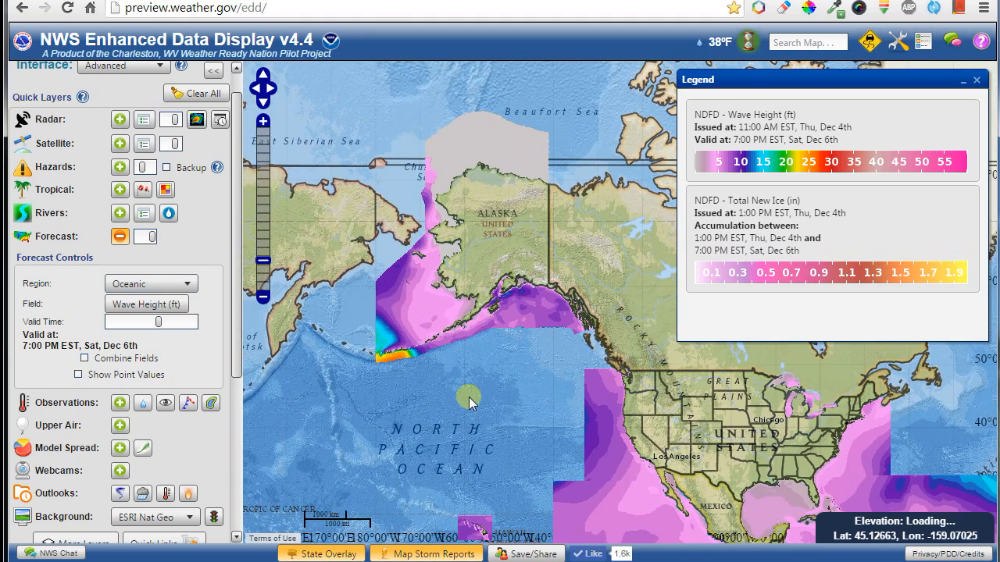
drag(688, 438, 637, 488)
scroll(367, 399, up, 2)
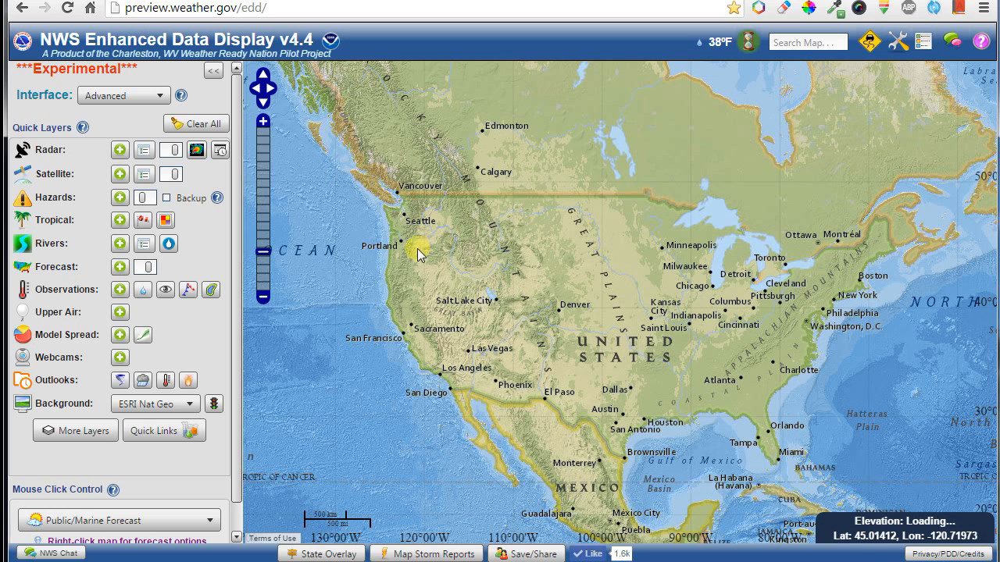
Add the Observations layer and open the Buffalo K2WX station readings popup.
click(119, 290)
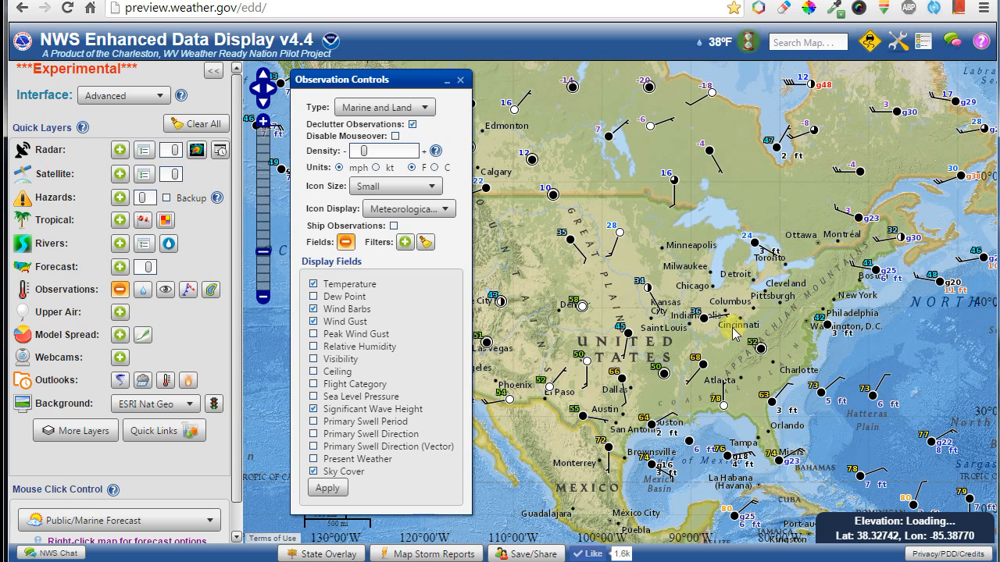
click(573, 242)
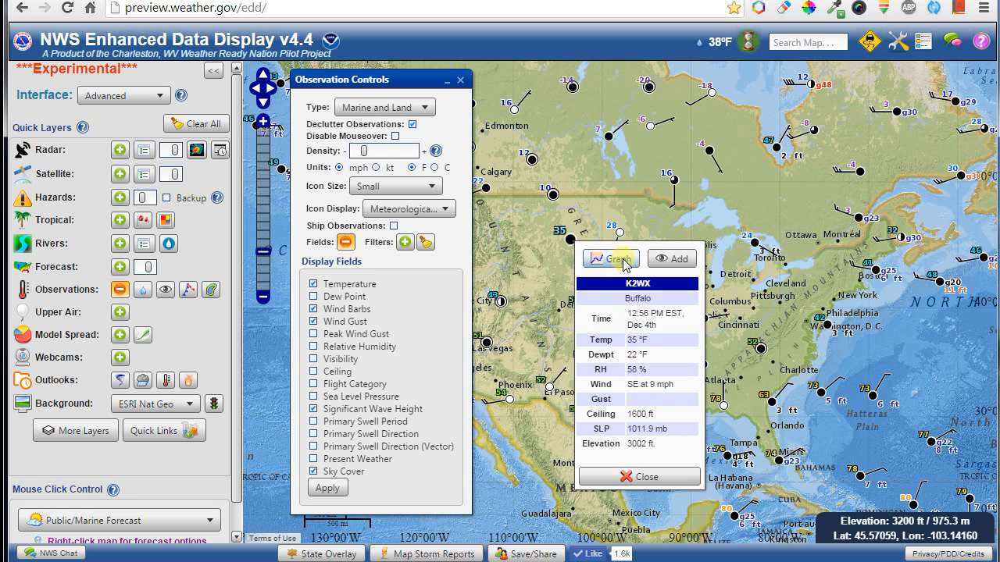
Open the K2WX observation graph and add dew point and wind speed to it.
click(617, 260)
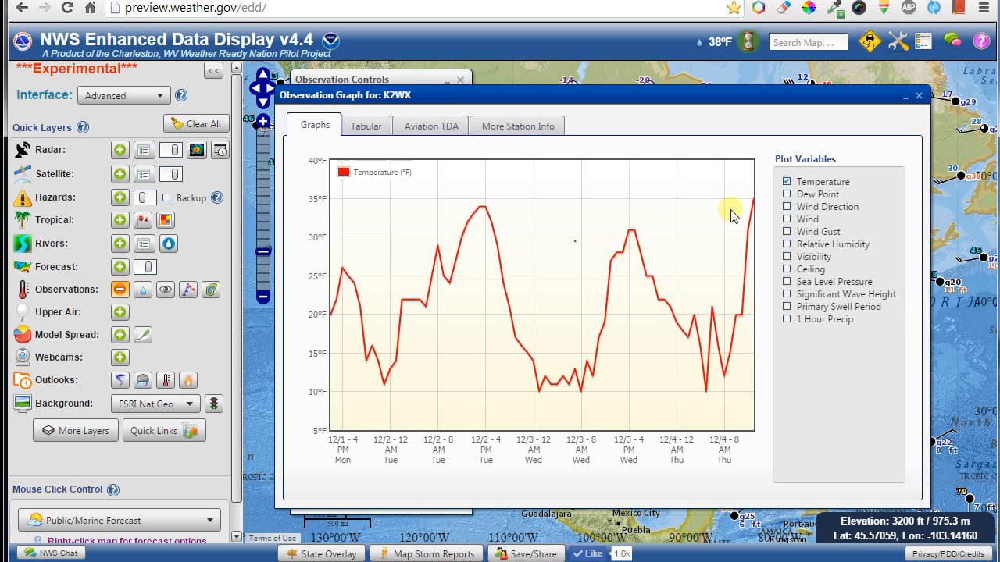
click(822, 195)
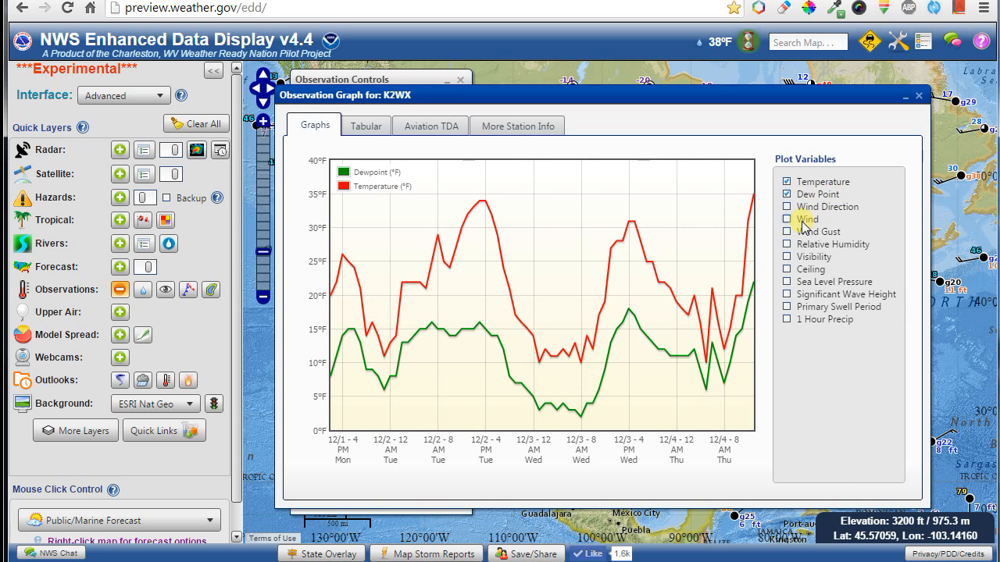
click(804, 221)
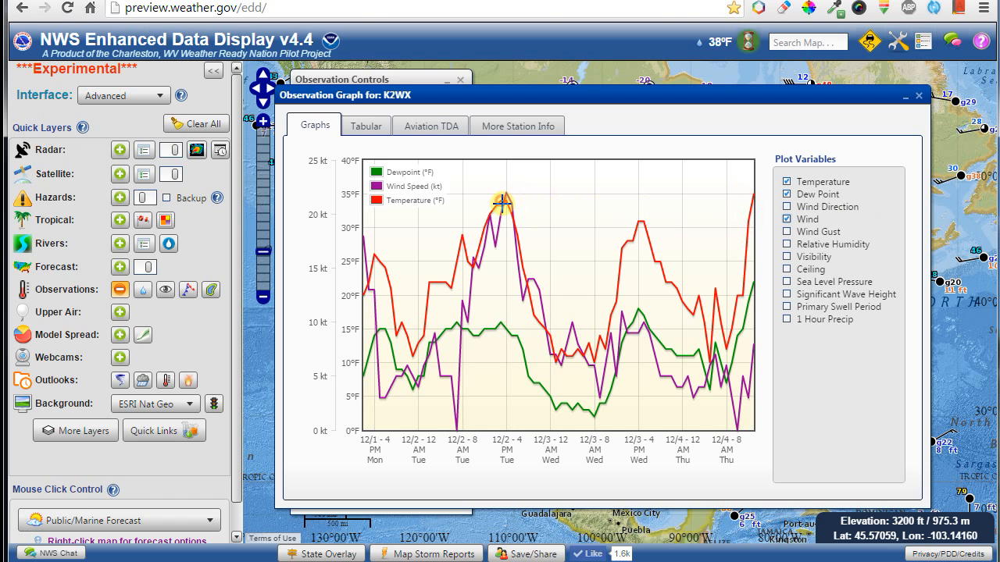
scroll(528, 281, down, 2)
scroll(531, 297, up, 2)
scroll(531, 297, down, 2)
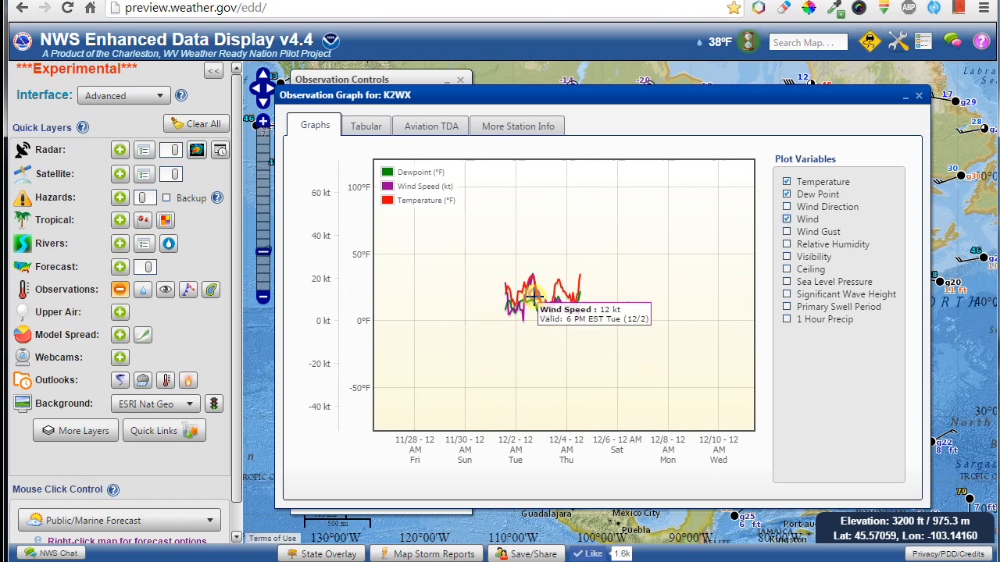
scroll(531, 297, up, 3)
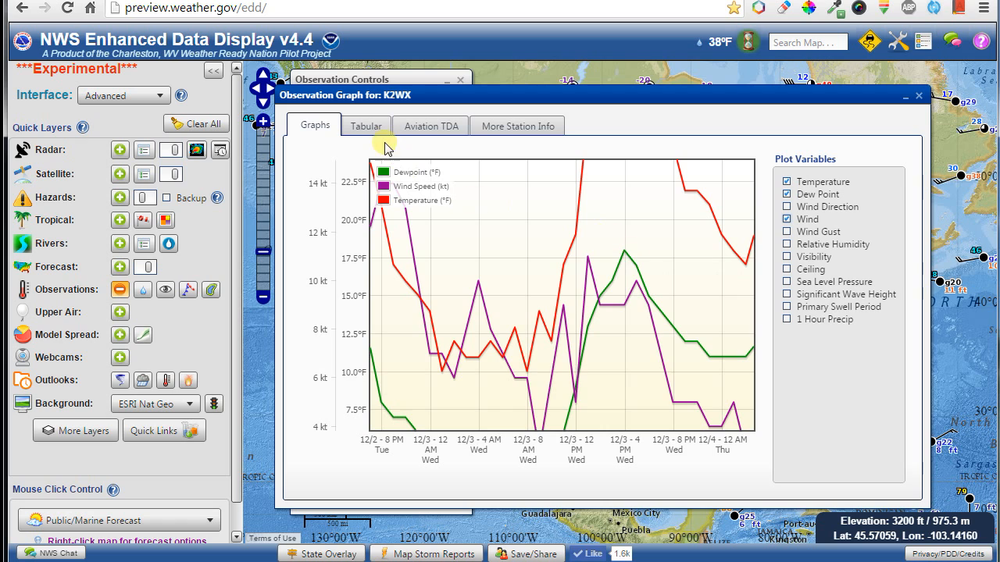
In the Tabular view, sort by temperature, filter below 14, then clear the filter to show all 72 rows.
click(367, 127)
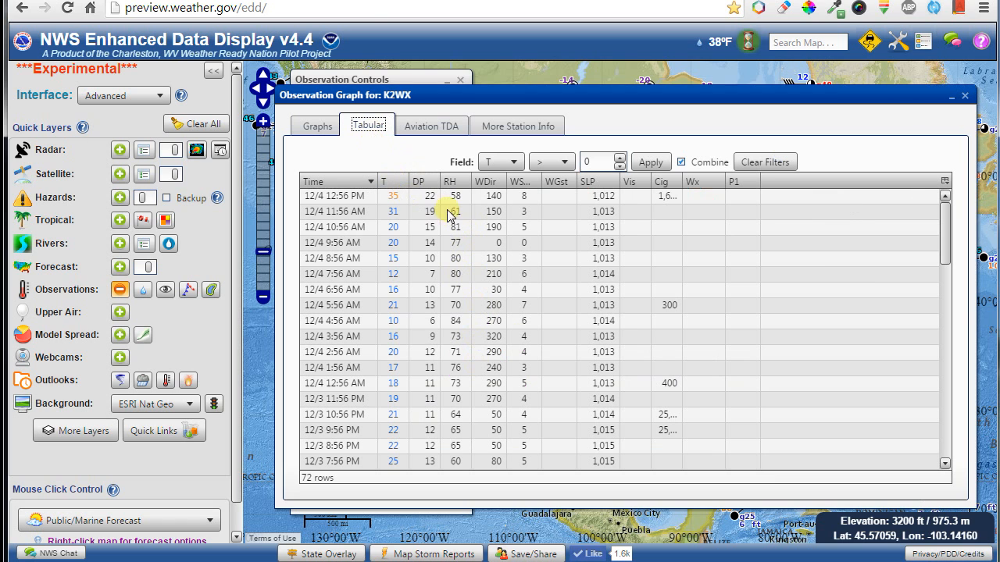
click(390, 185)
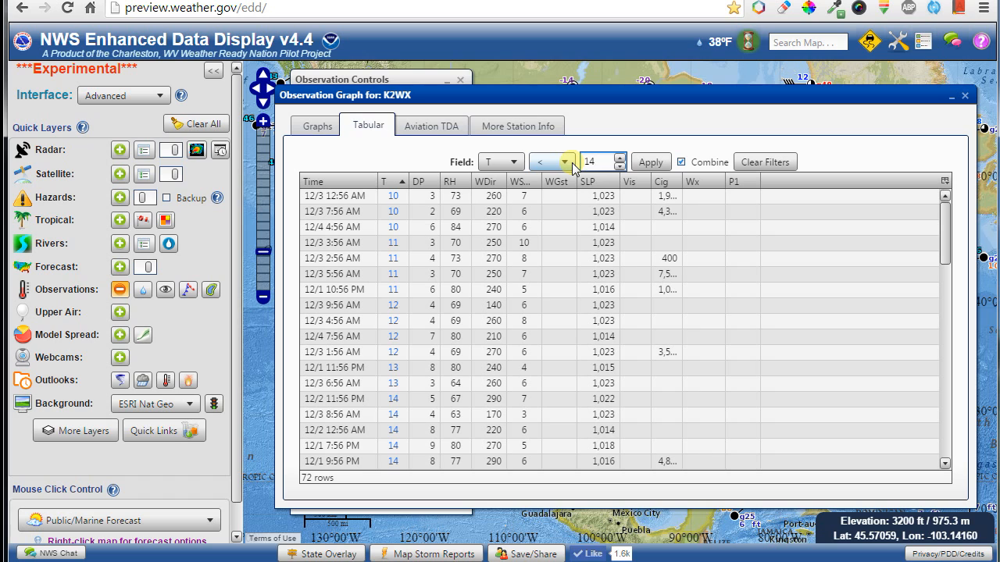
click(640, 161)
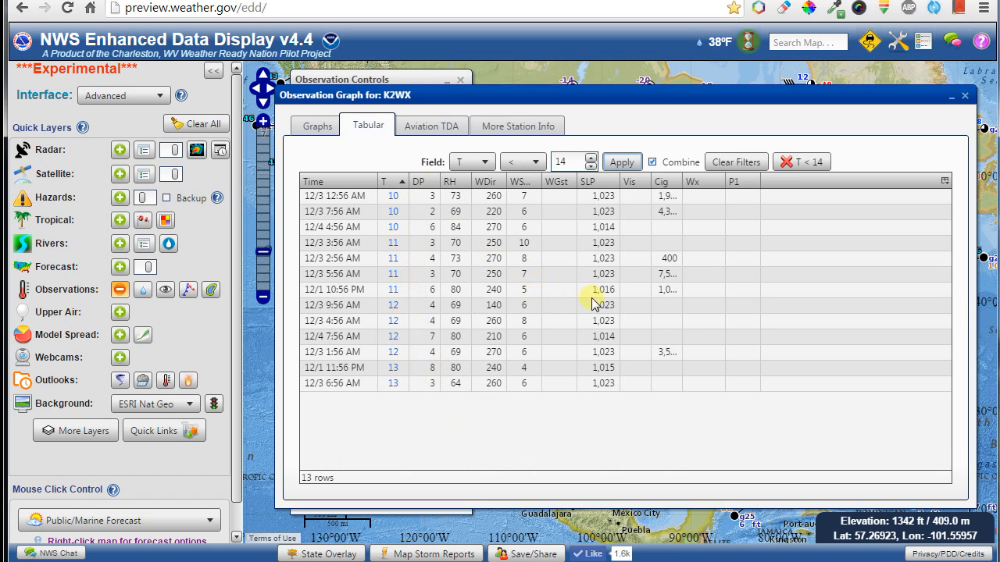
click(787, 163)
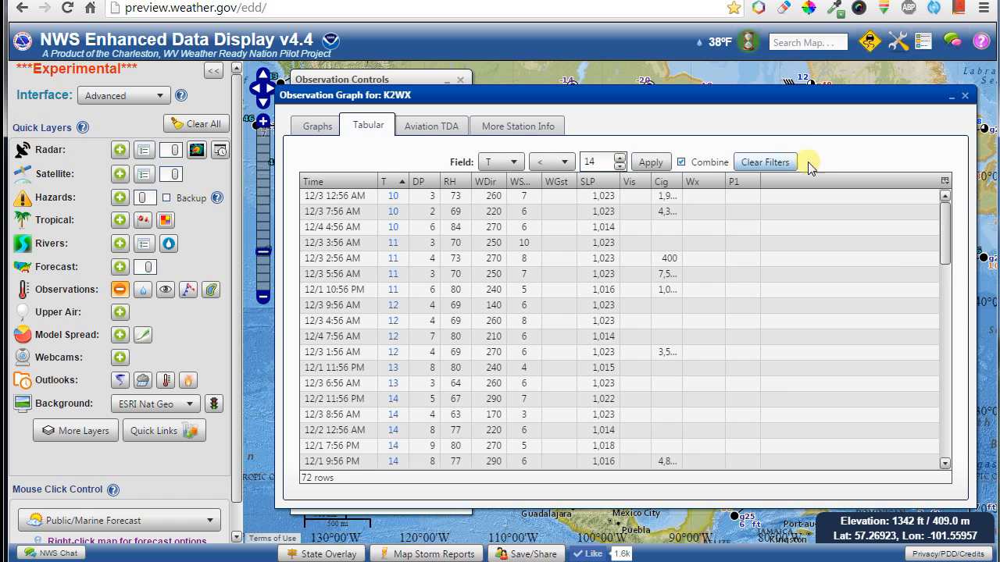
View the Aviation TDA TAF board, return to Graphs, and close the observation window.
click(417, 128)
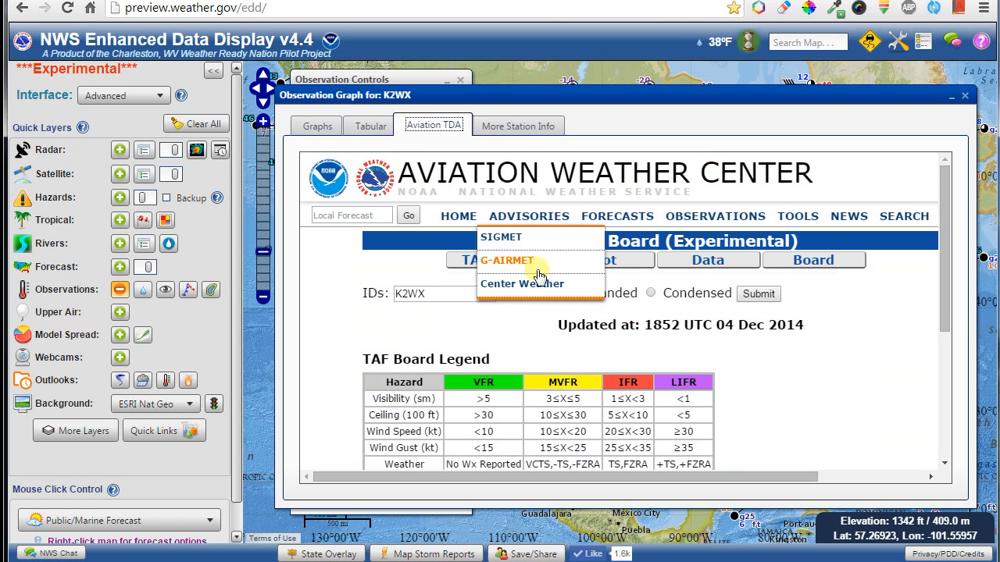
scroll(809, 367, down, 4)
scroll(809, 368, up, 4)
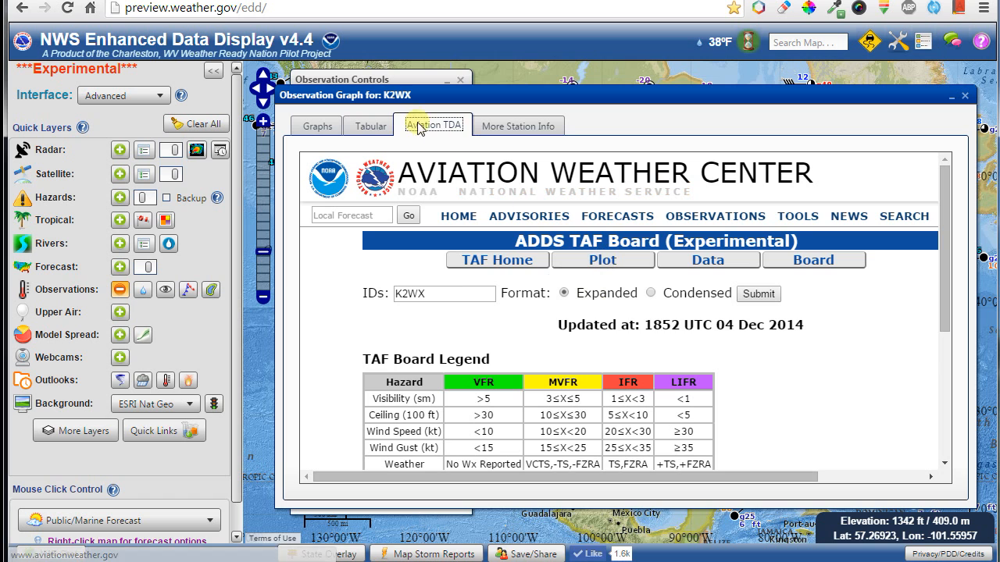
click(316, 127)
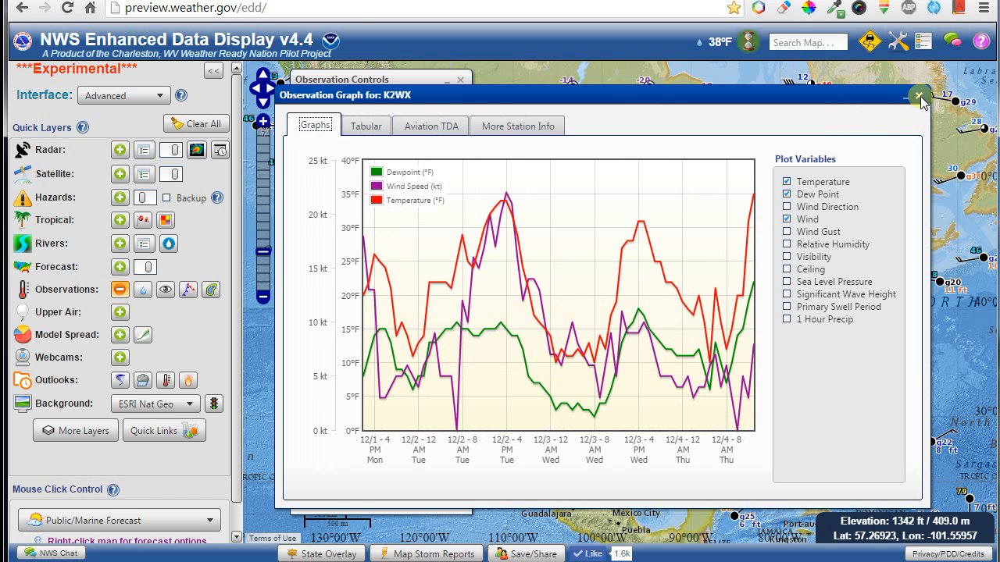
click(965, 96)
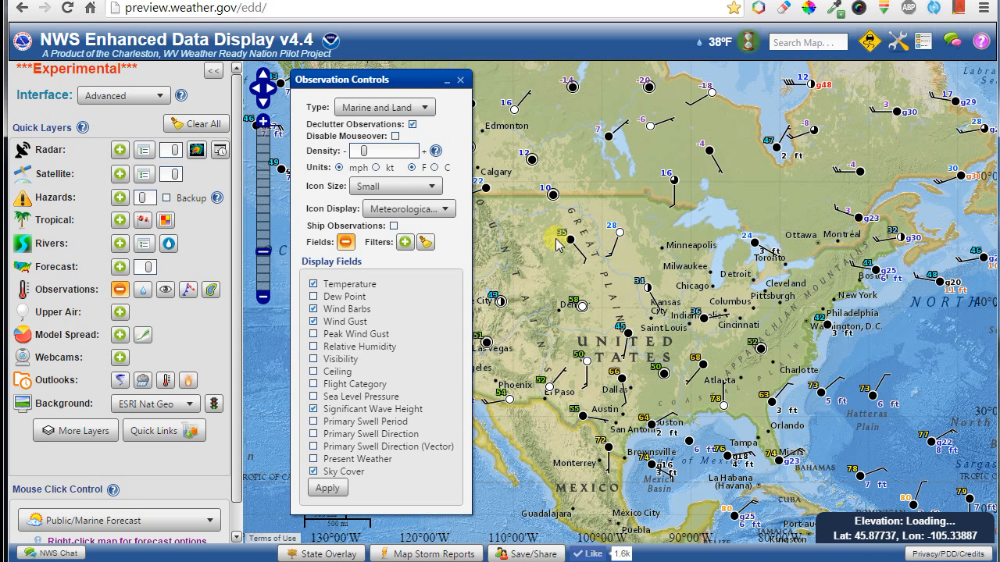
Set Icon Display to Temperature and change the icon size to Large.
click(420, 211)
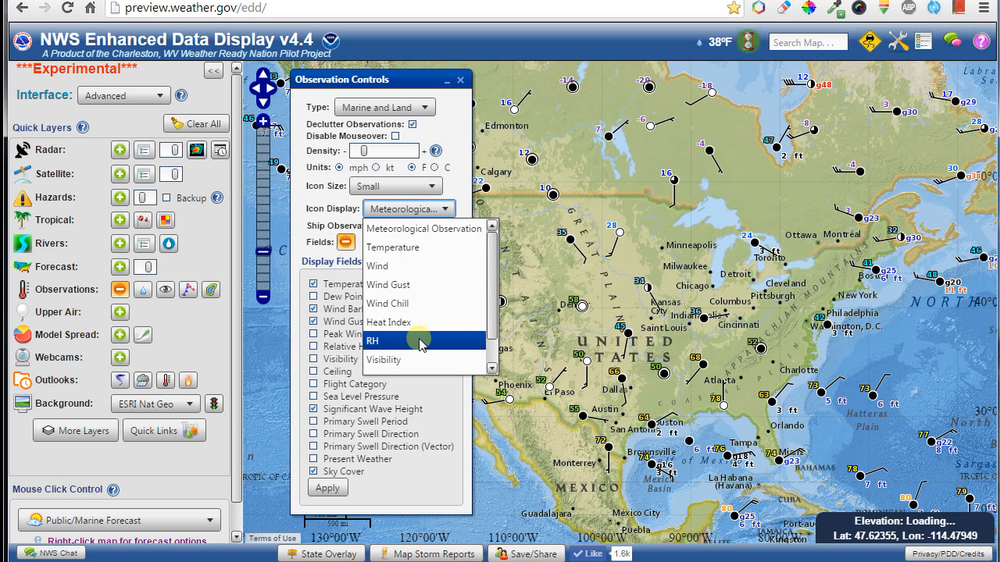
click(411, 248)
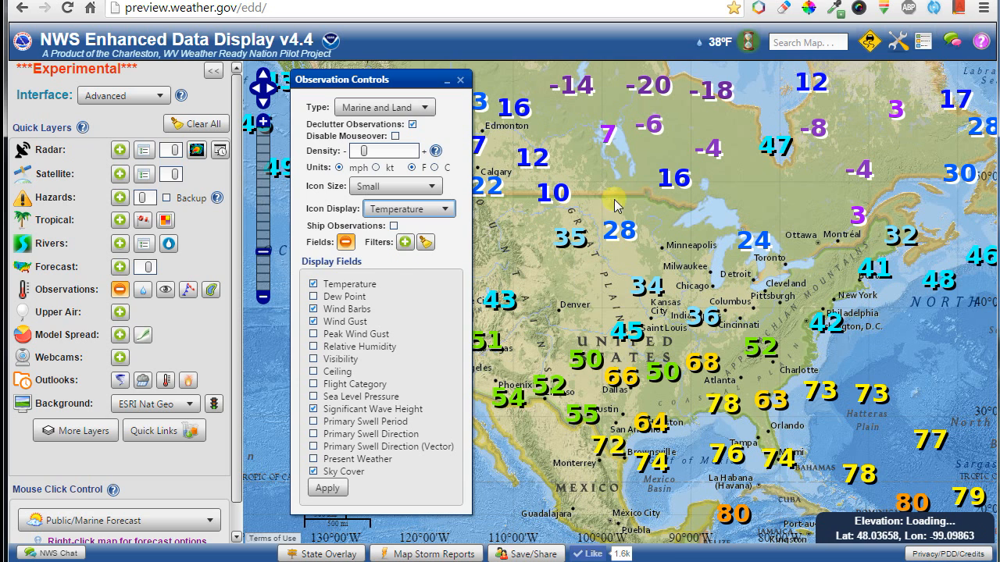
mouse_move(608, 146)
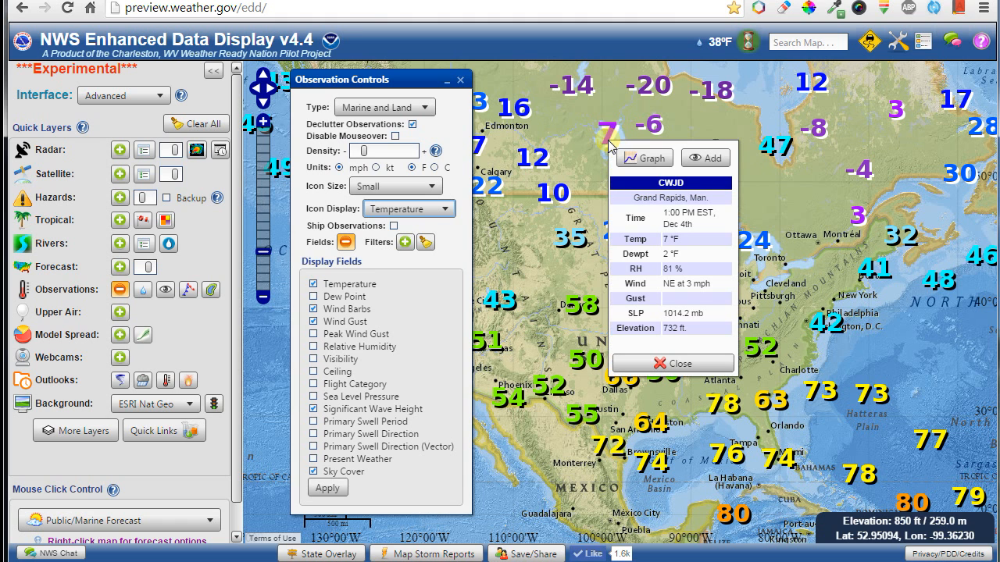
click(418, 186)
click(406, 218)
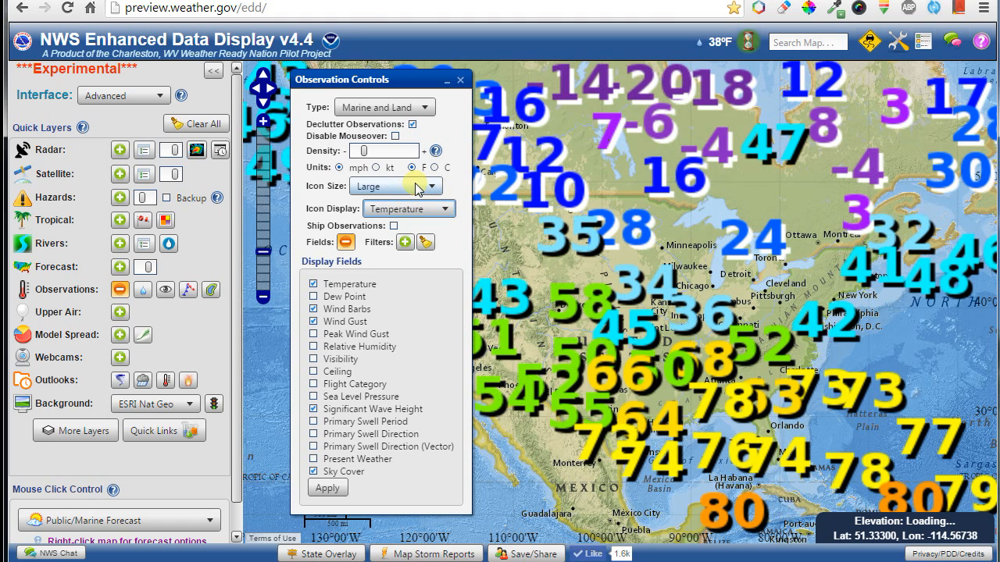
scroll(418, 189, up, 3)
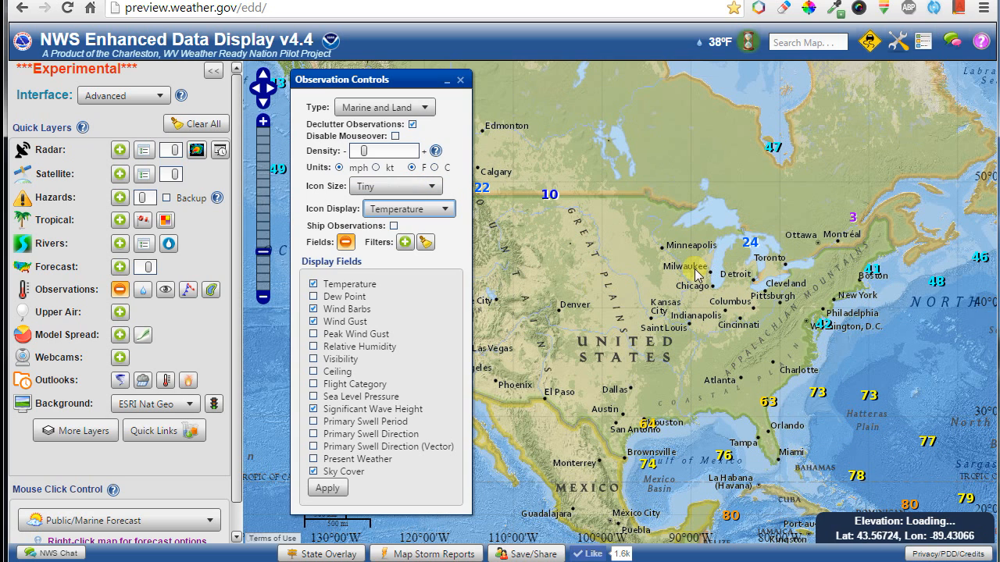
Toggle Ship Observations on and off, leaving them off.
click(394, 226)
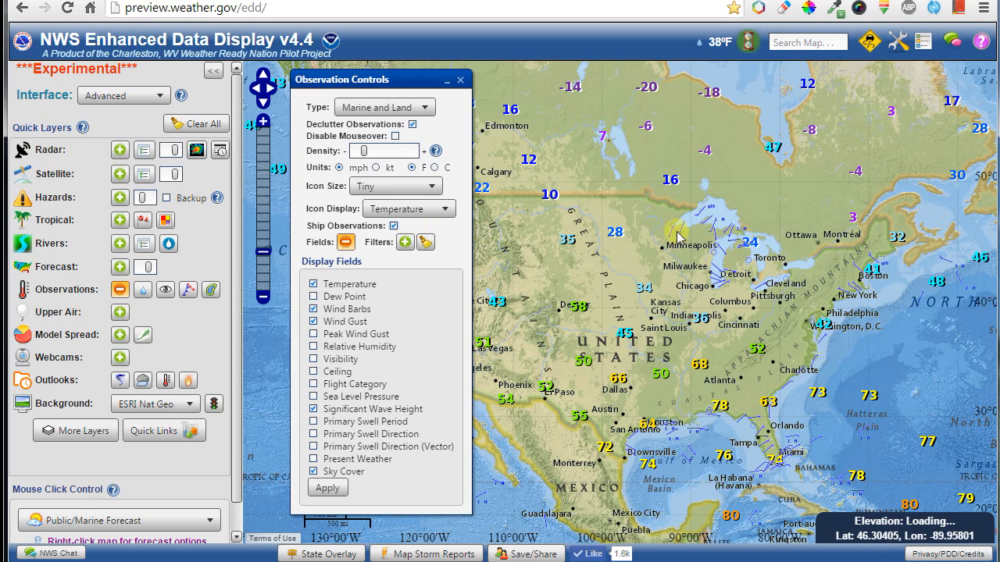
click(394, 226)
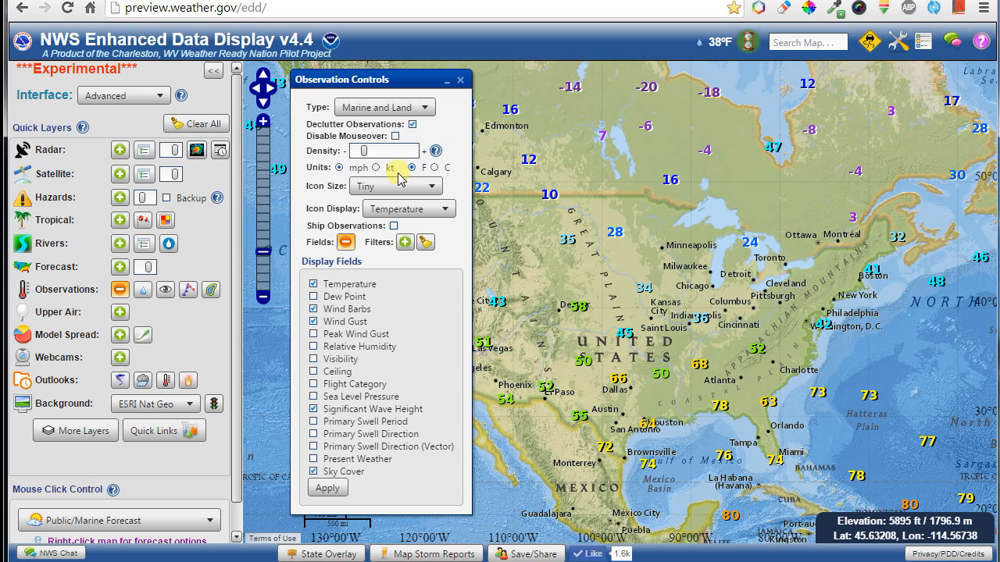
click(395, 227)
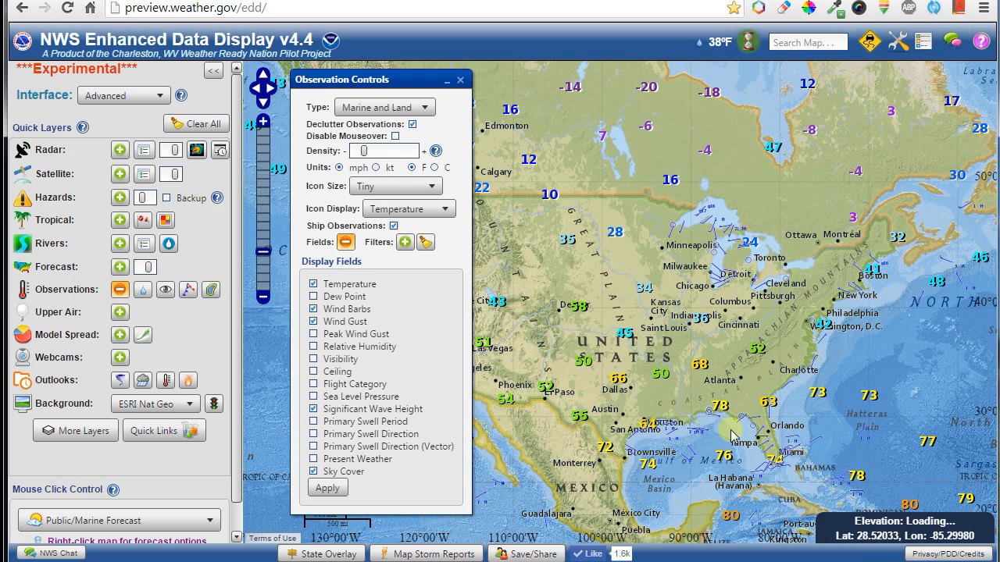
click(394, 227)
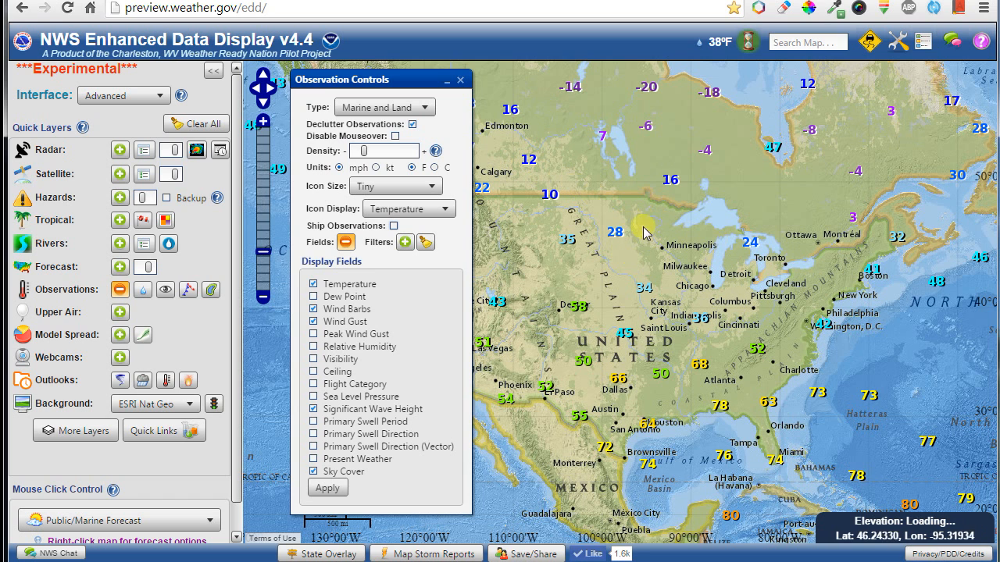
Zoom into Minnesota, Wisconsin and Michigan, raise observation density, and move the settings panel aside.
drag(613, 188, 727, 306)
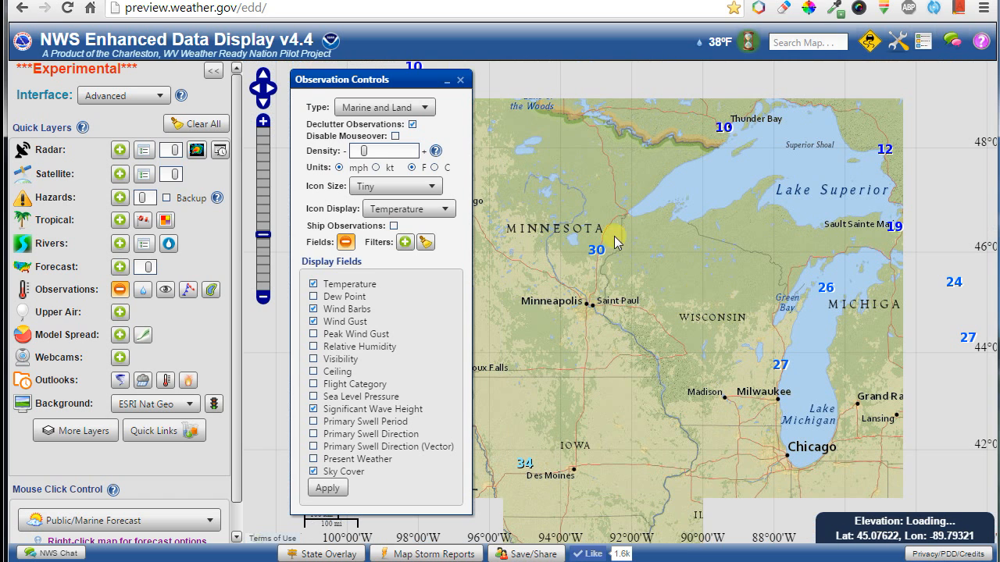
drag(397, 154, 415, 152)
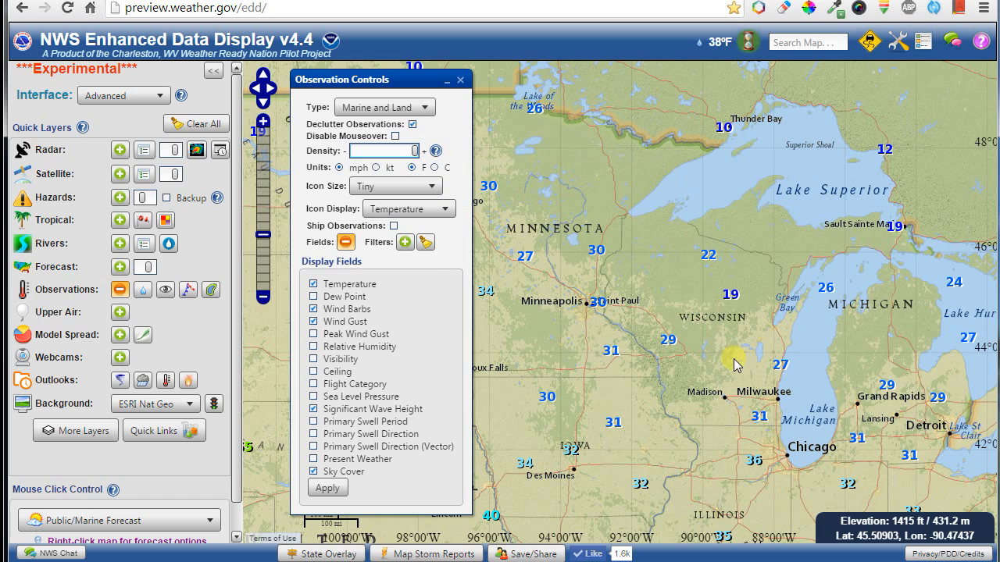
drag(408, 81, 208, 82)
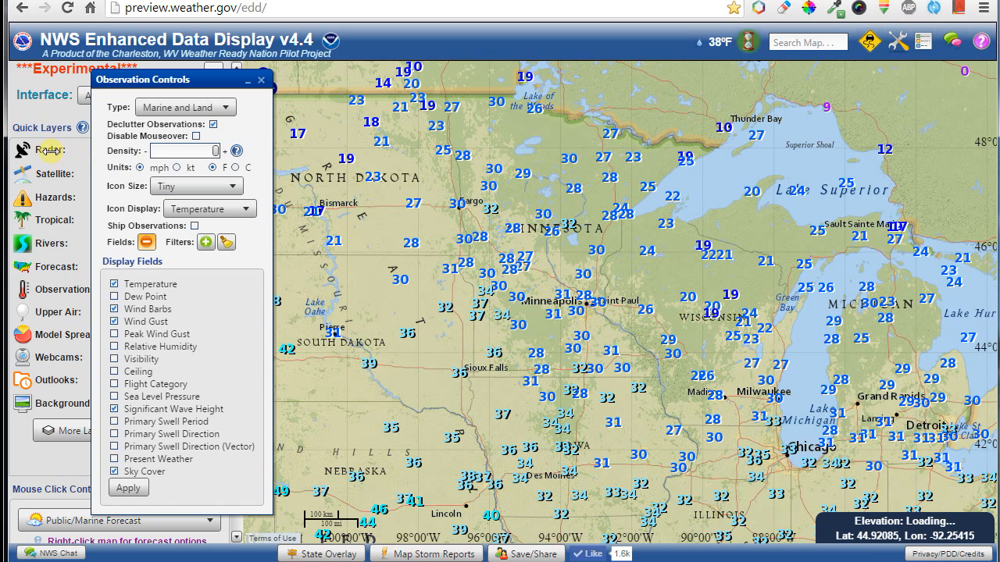
click(212, 125)
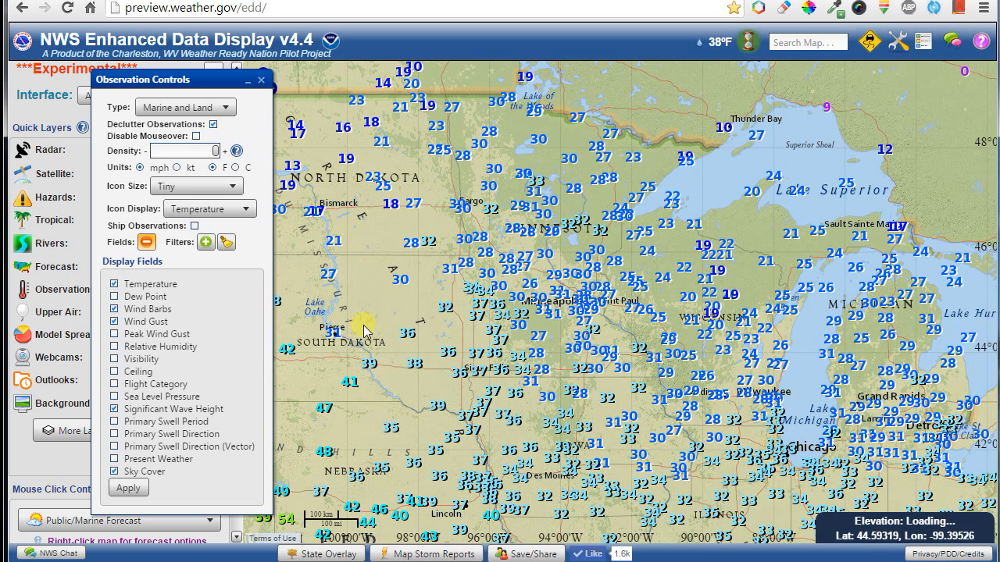
Set Icon Display to Meteorological Observation and lower the observation density.
click(210, 209)
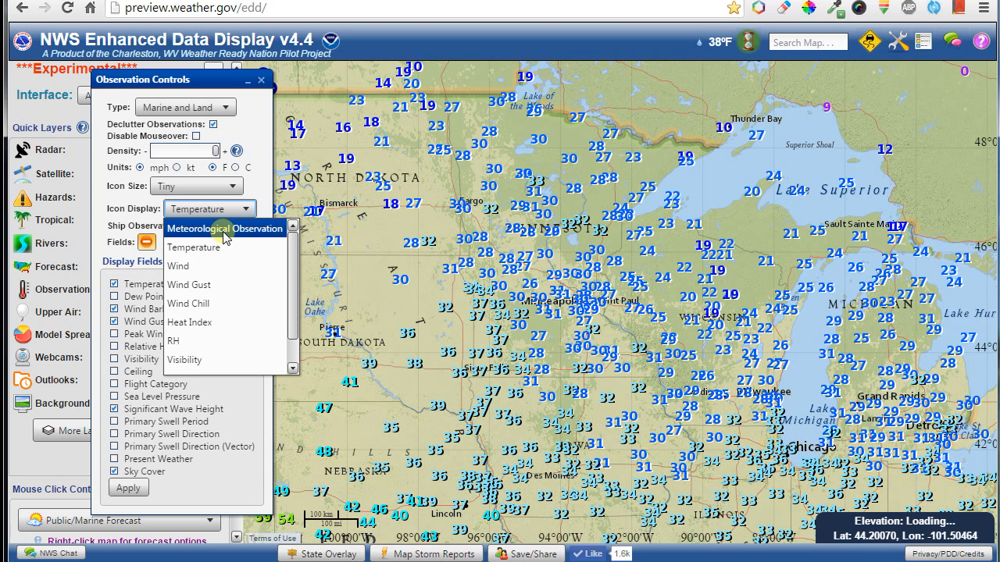
click(188, 159)
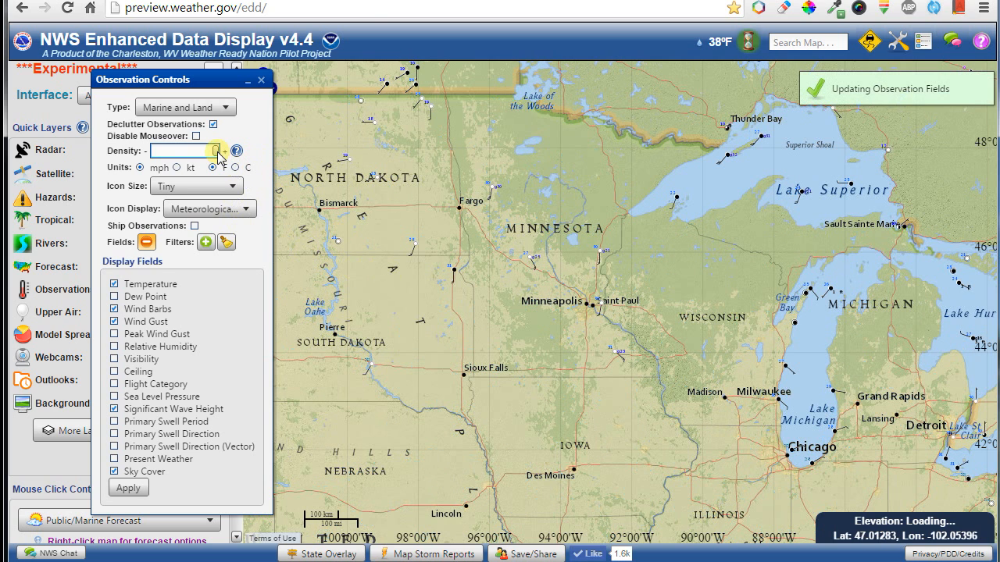
drag(217, 152, 163, 153)
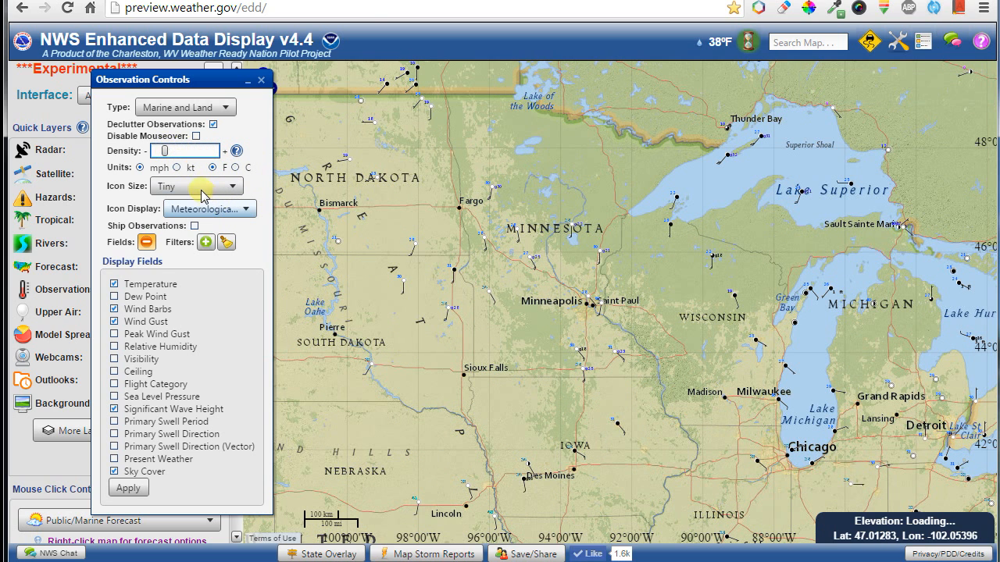
scroll(201, 194, down, 1)
scroll(201, 195, down, 1)
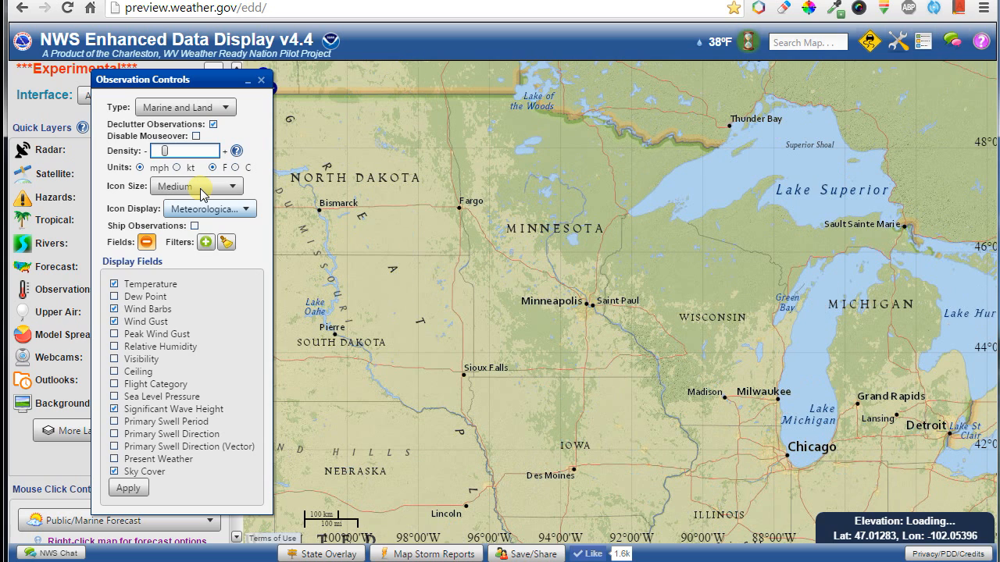
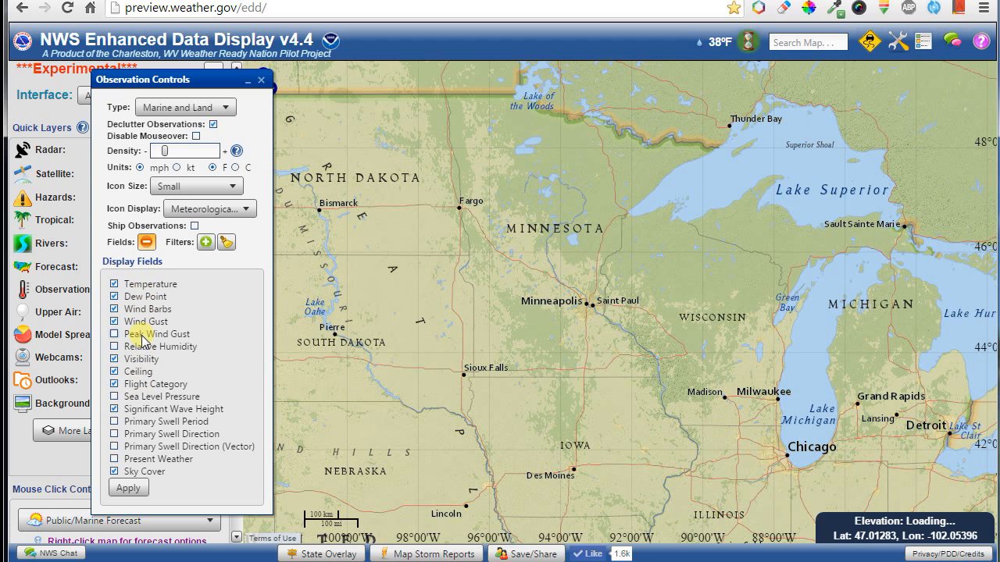
Apply the chosen observation display fields, then briefly check the observation colour legend.
click(131, 490)
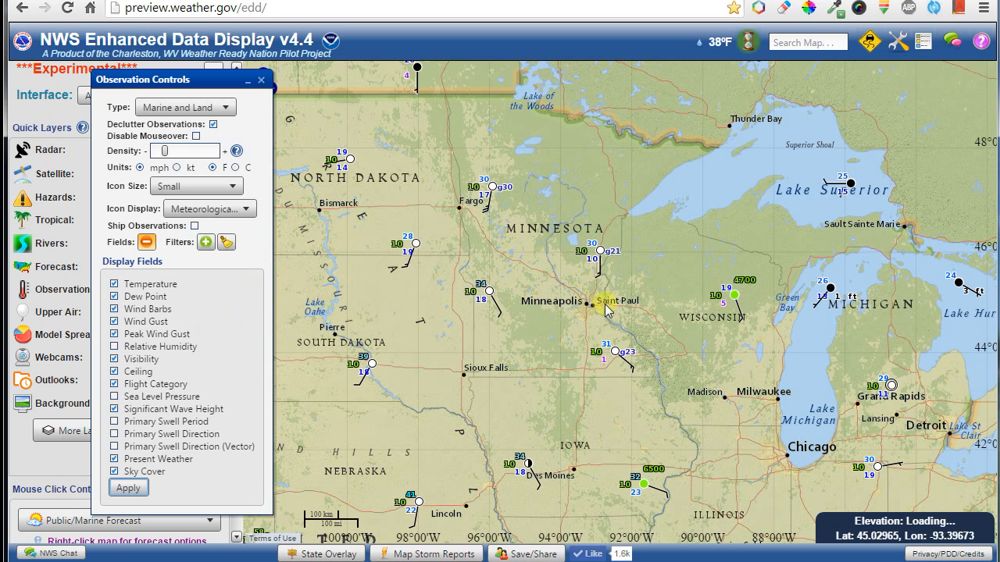
mouse_move(737, 298)
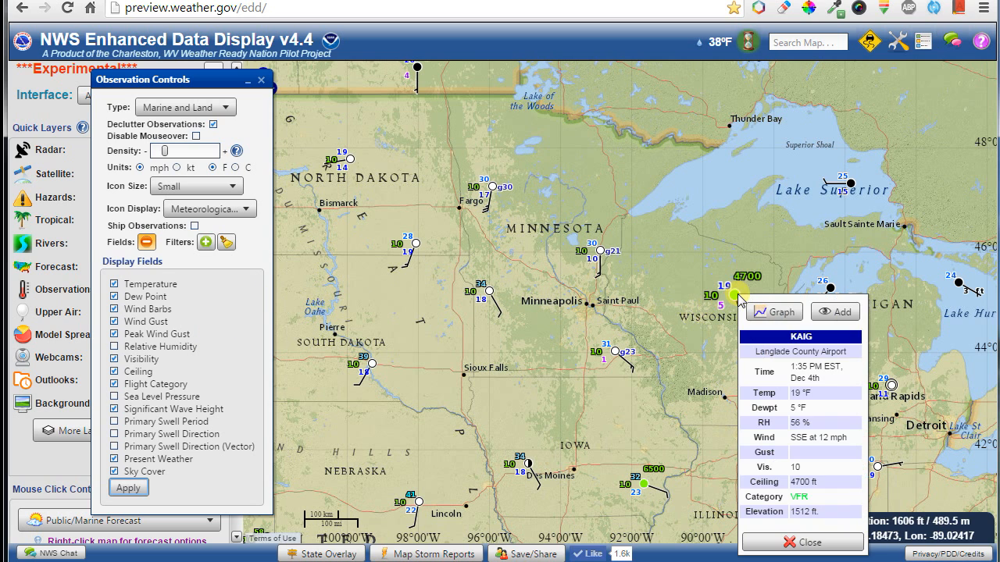
click(922, 41)
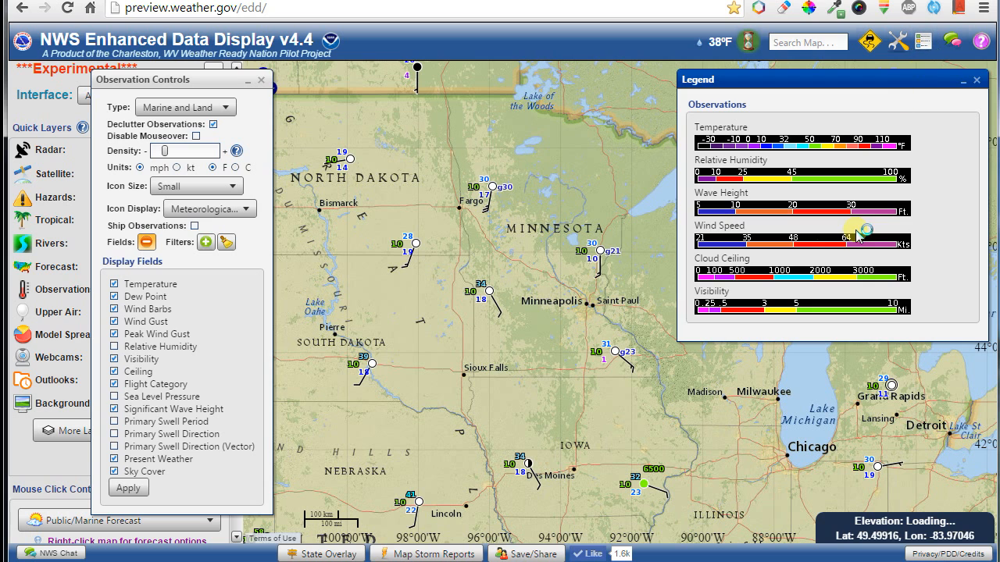
click(924, 43)
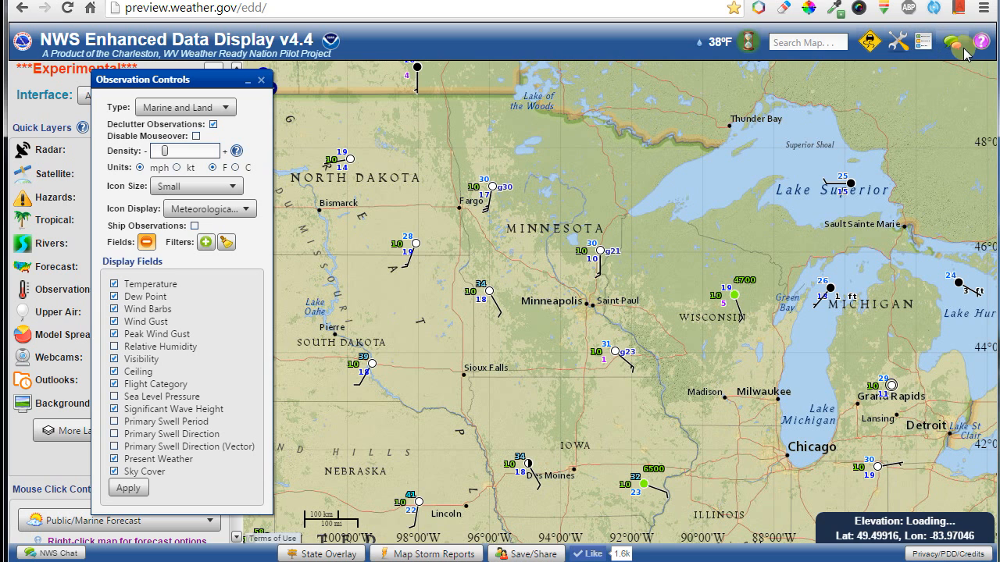
click(981, 47)
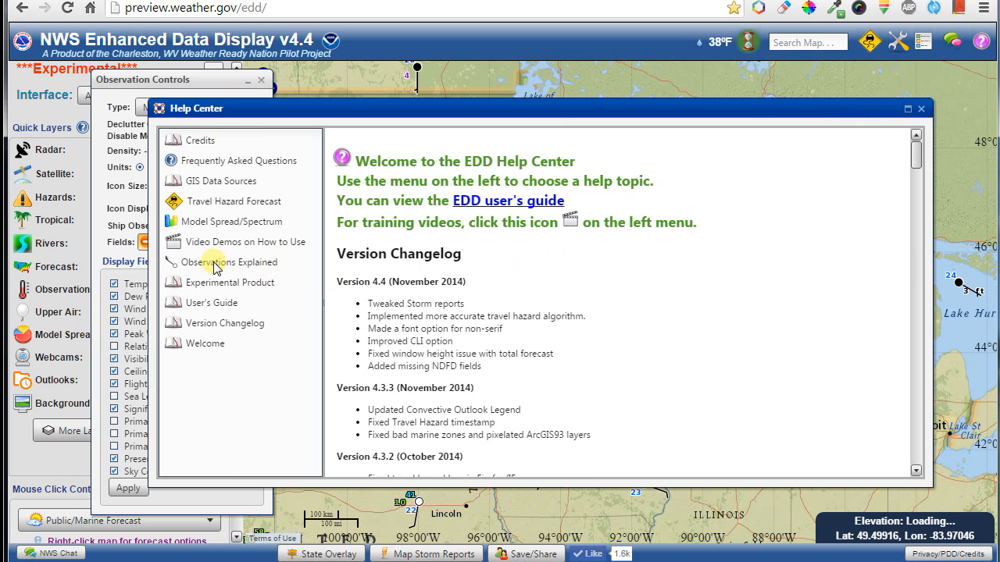
click(214, 263)
scroll(605, 320, down, 3)
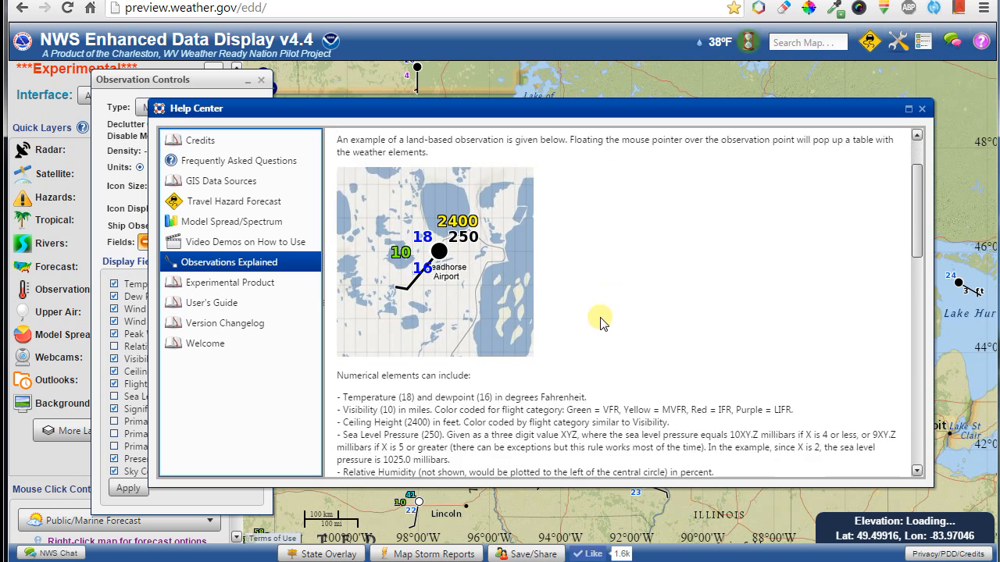
scroll(609, 320, down, 6)
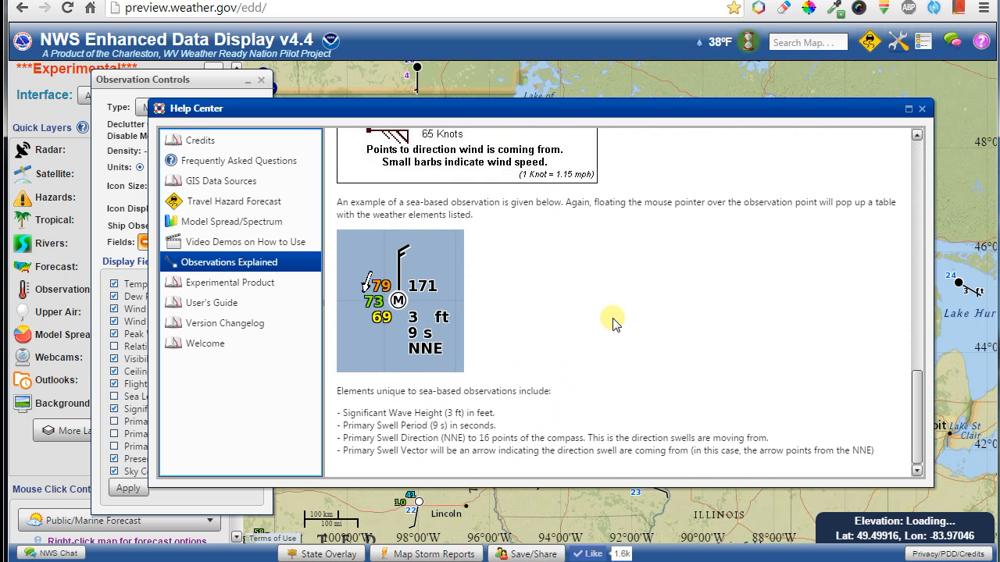
click(922, 110)
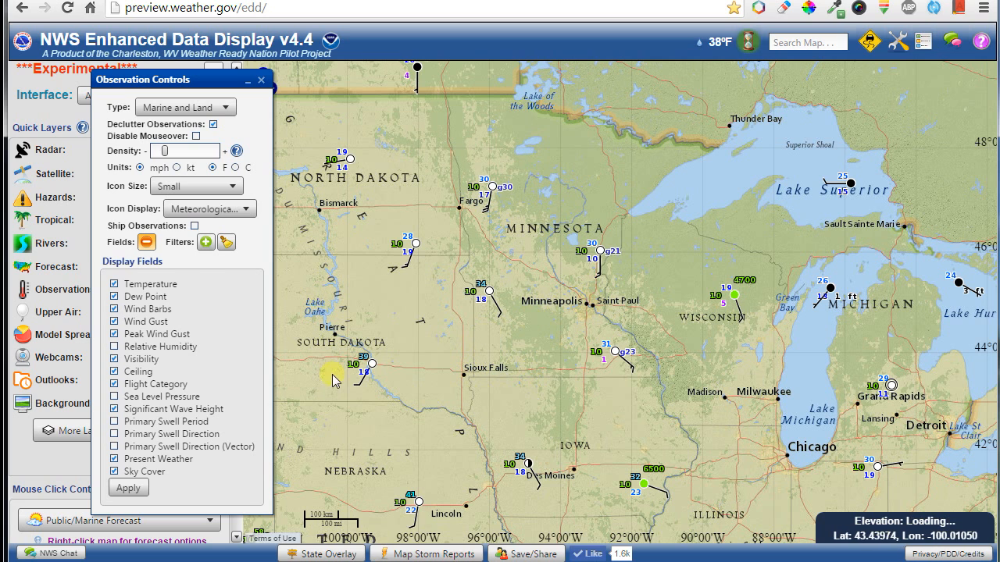
Filter observations to temperatures with a High limit of 32°F and apply it.
click(205, 243)
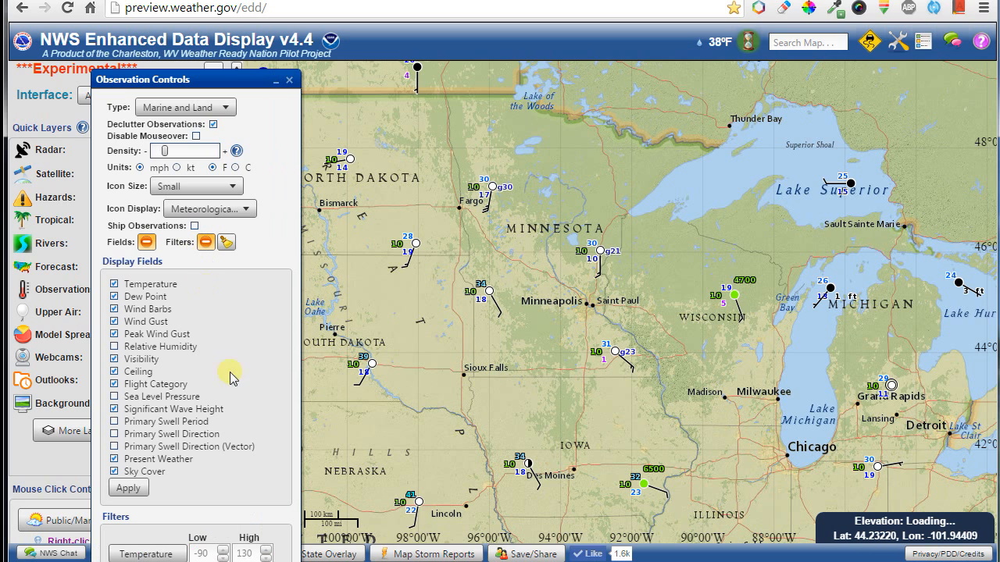
drag(191, 80, 177, 14)
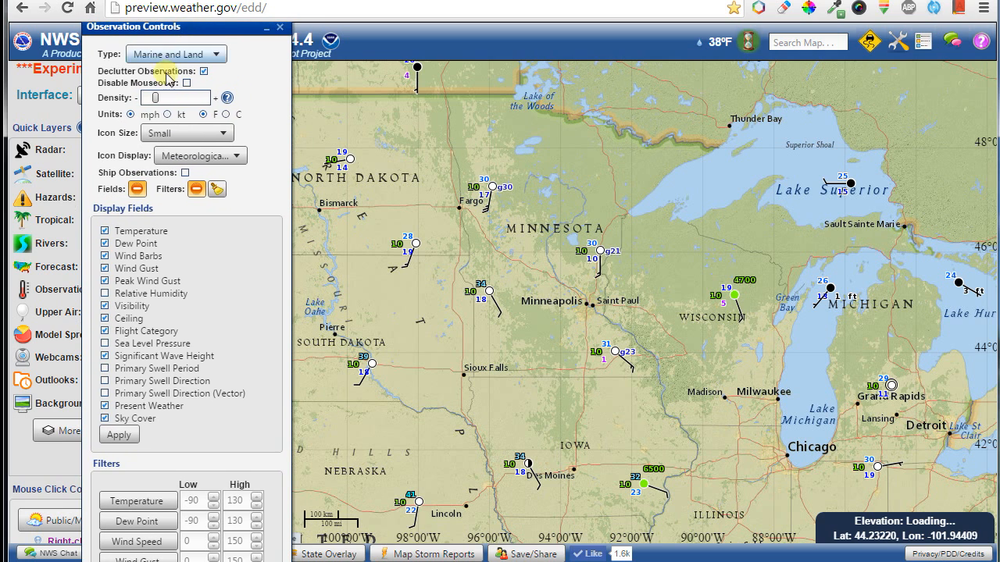
click(138, 190)
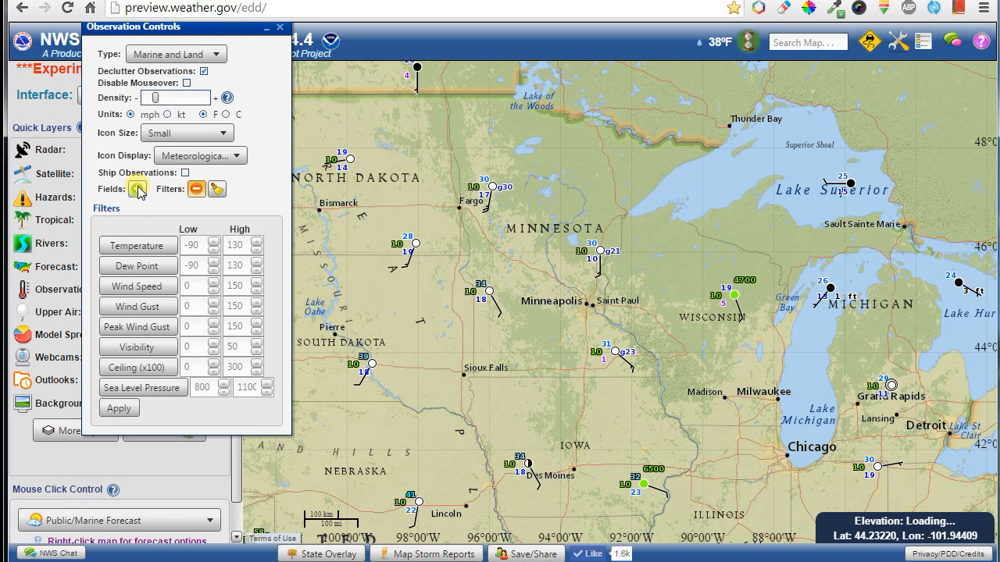
click(153, 249)
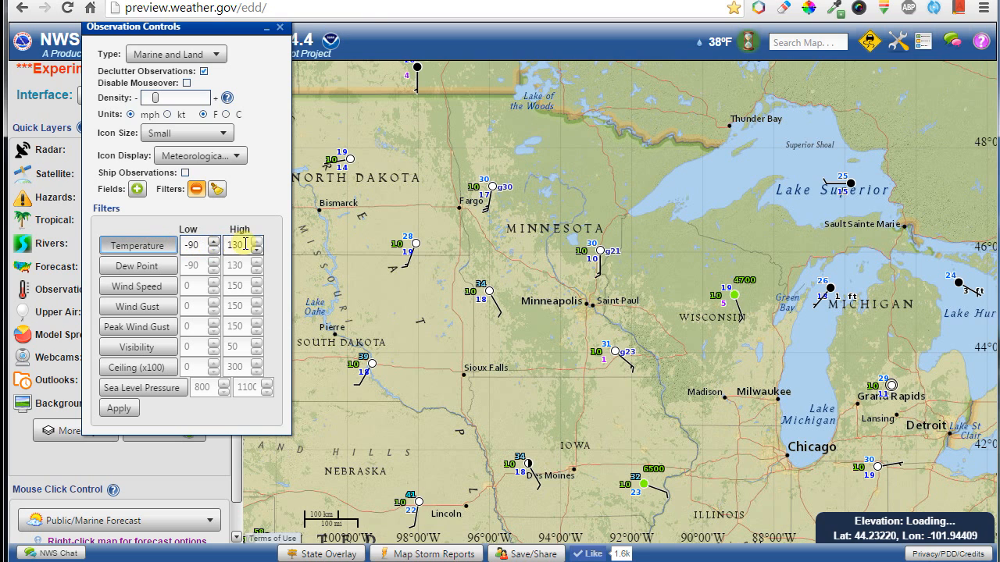
click(237, 245)
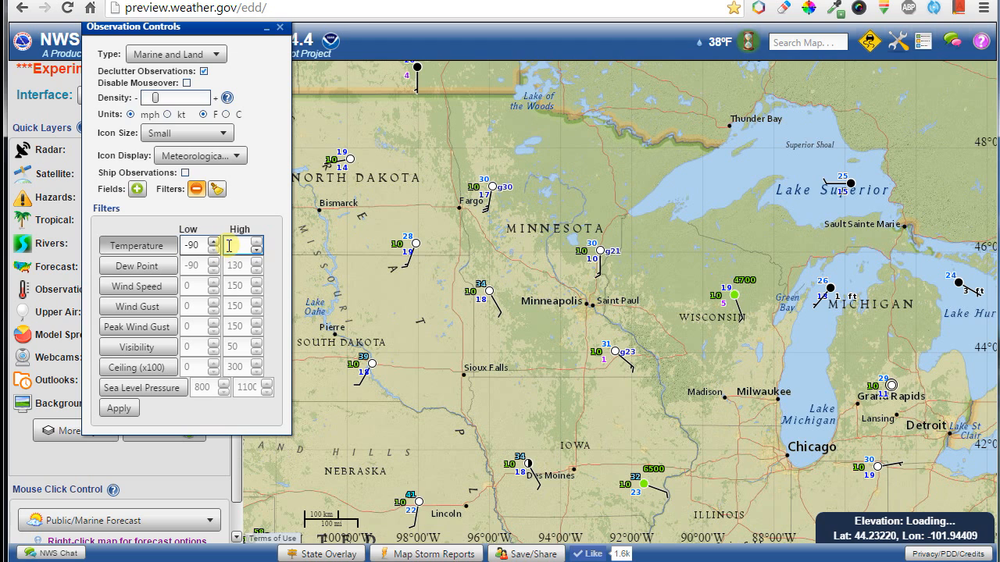
click(109, 412)
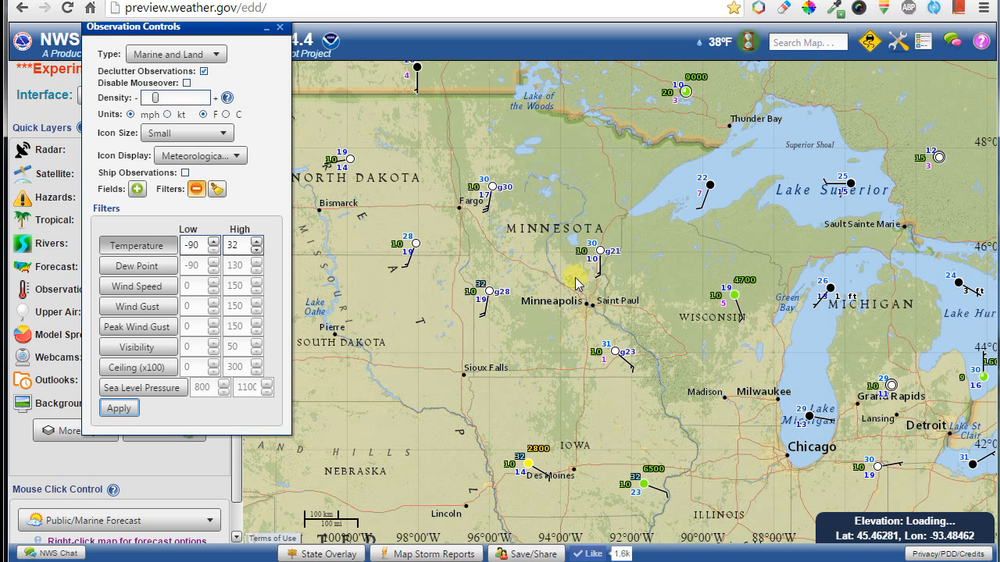
Zoom out to North America and remove the Temperature filter.
scroll(552, 374, down, 2)
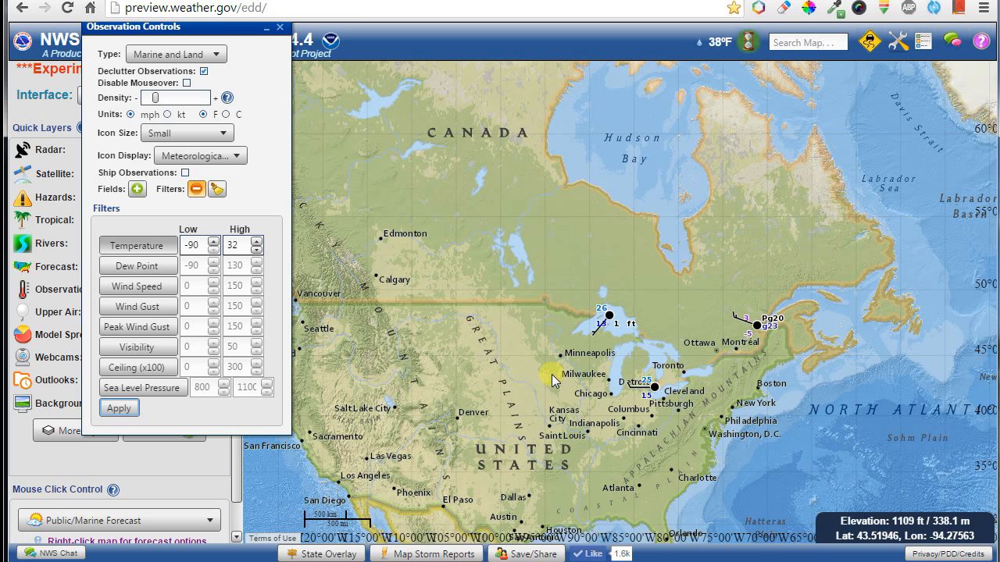
drag(545, 392, 605, 331)
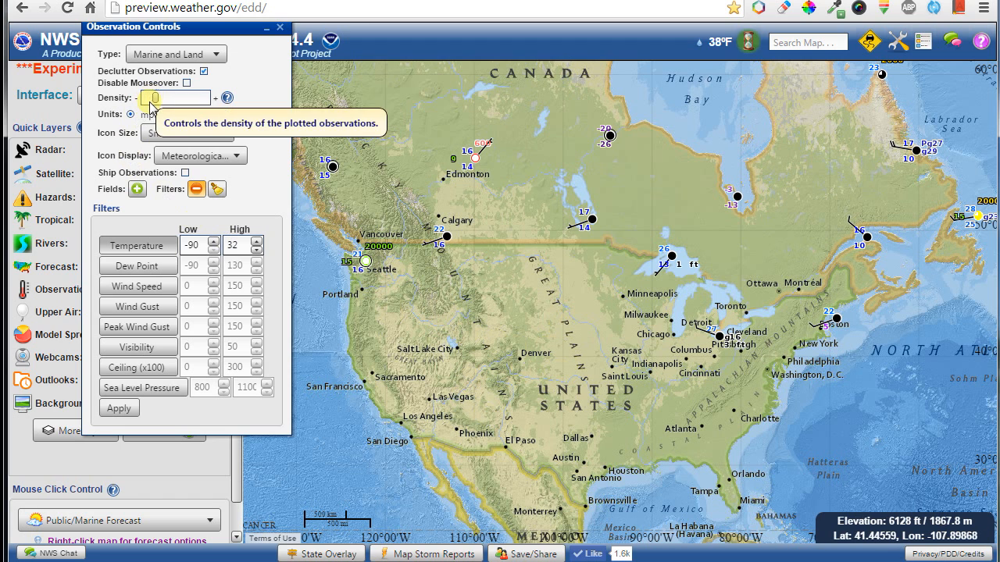
click(141, 248)
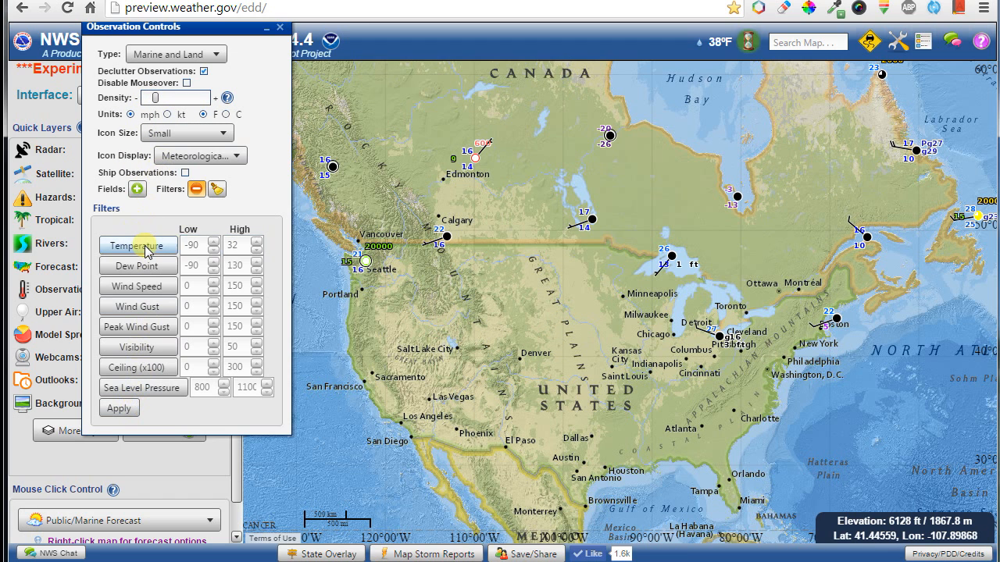
click(119, 408)
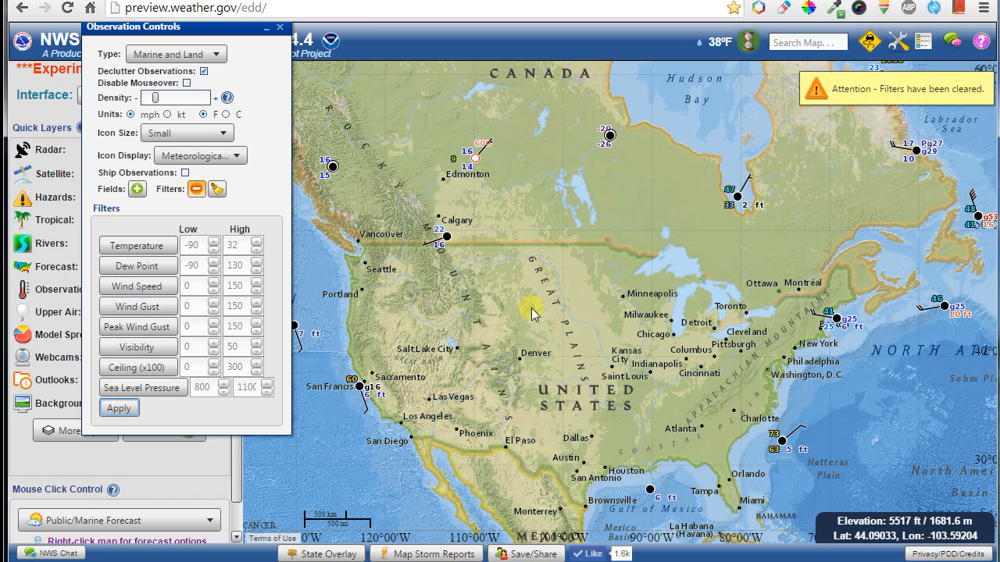
Clear all filters, set observation Type to ASOS, and zoom into the central US.
click(217, 191)
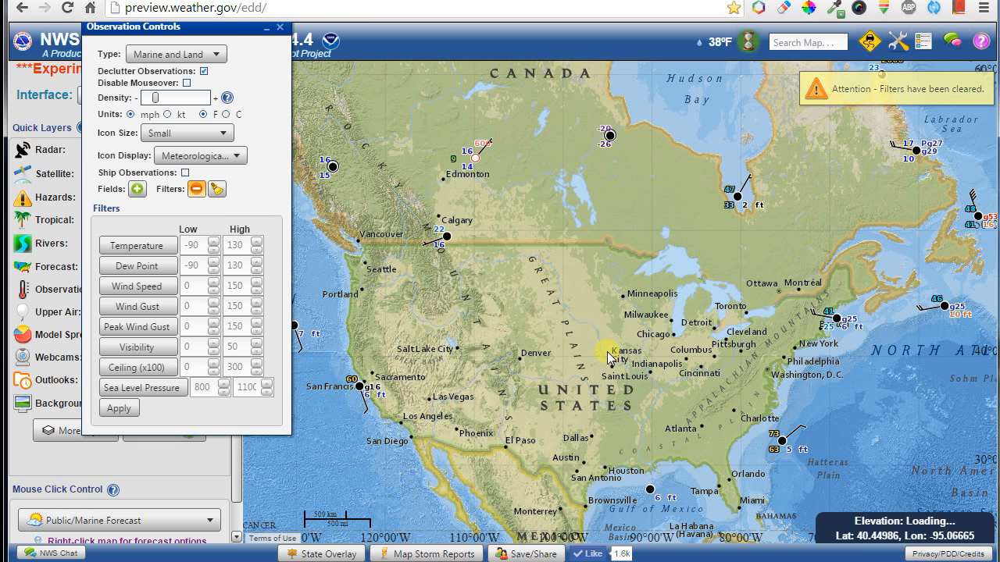
click(186, 54)
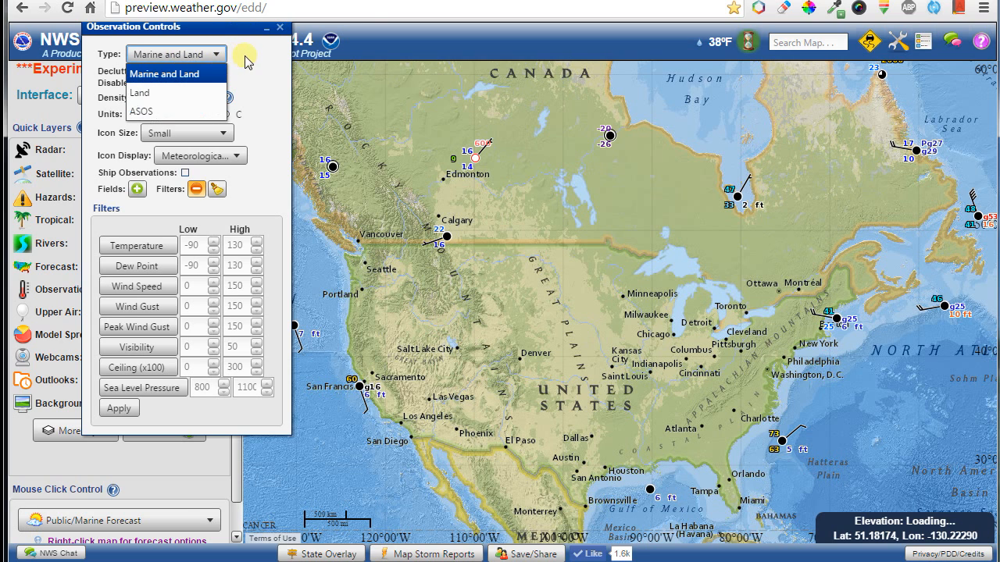
click(247, 58)
click(187, 55)
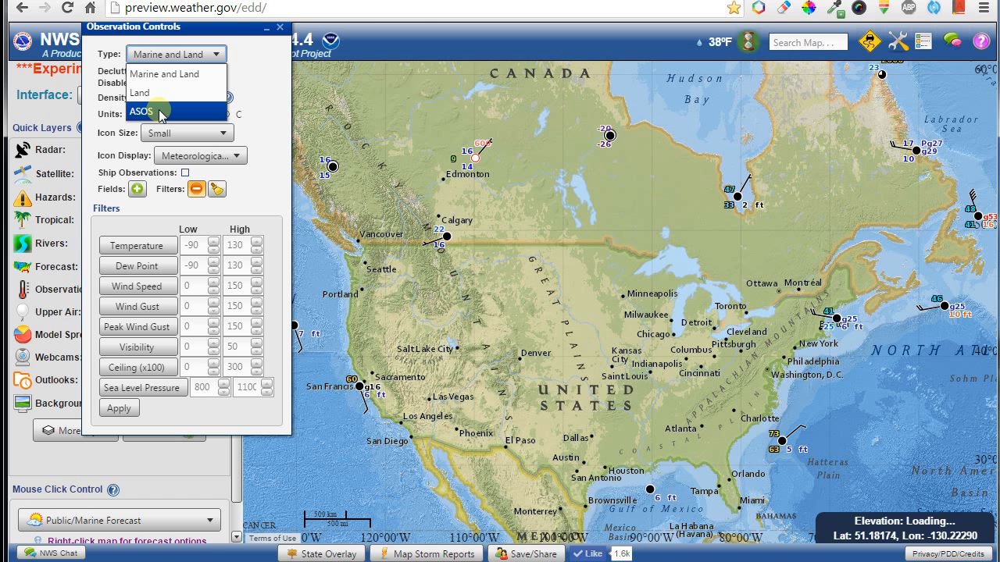
click(161, 113)
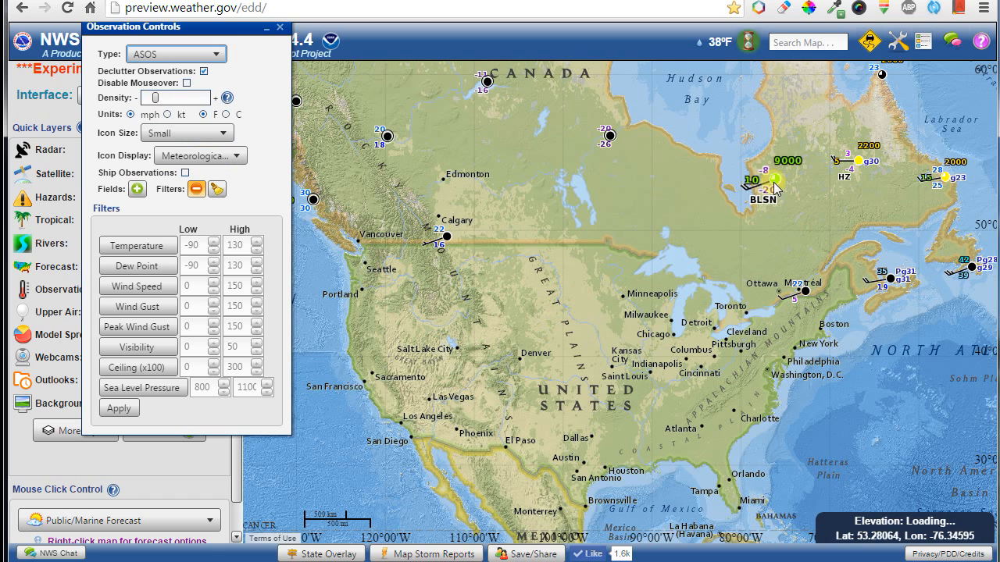
mouse_move(775, 181)
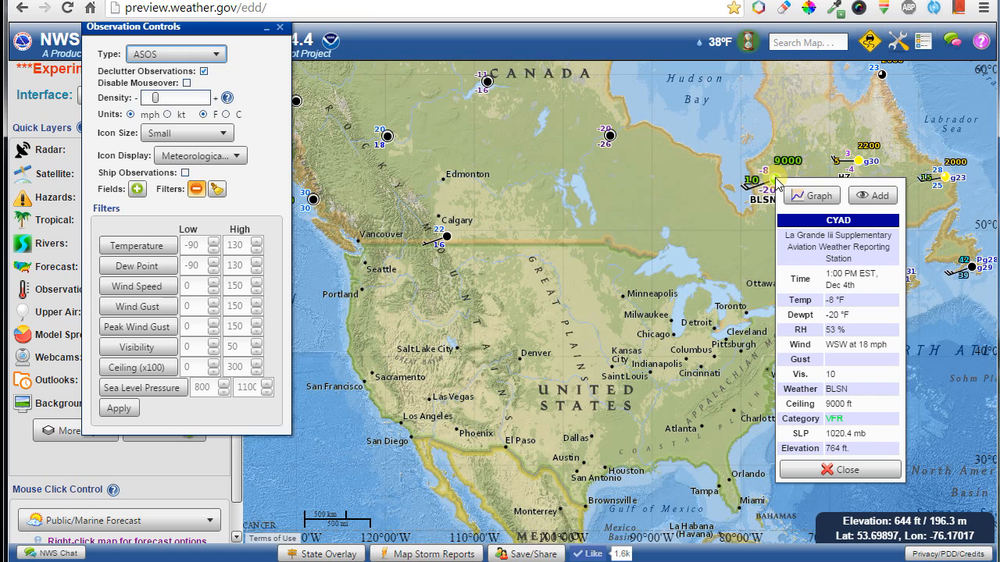
scroll(610, 394, up, 1)
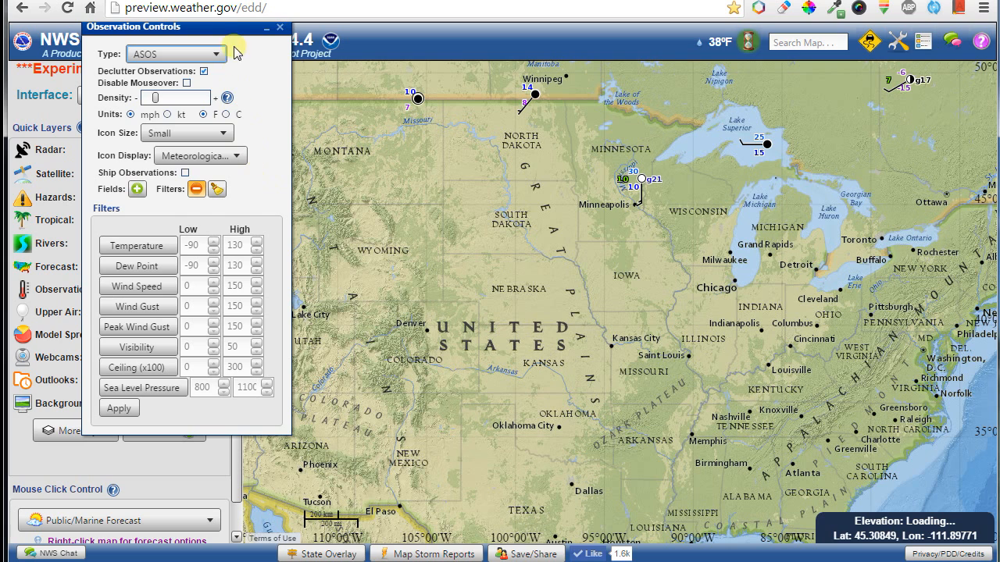
drag(232, 31, 228, 75)
mouse_move(228, 143)
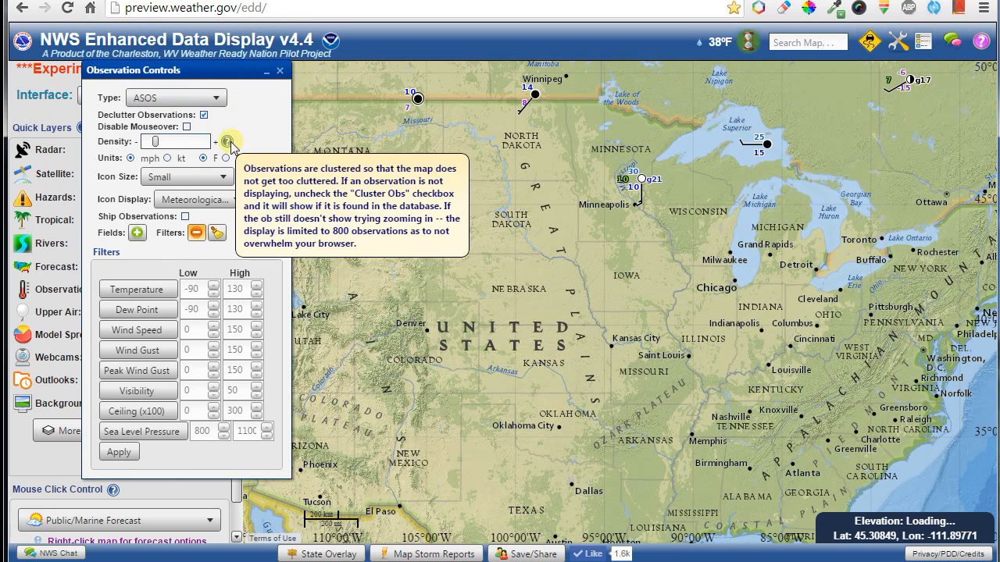
Remove the observation plots and open the Ob Watch table synced to the map.
click(281, 71)
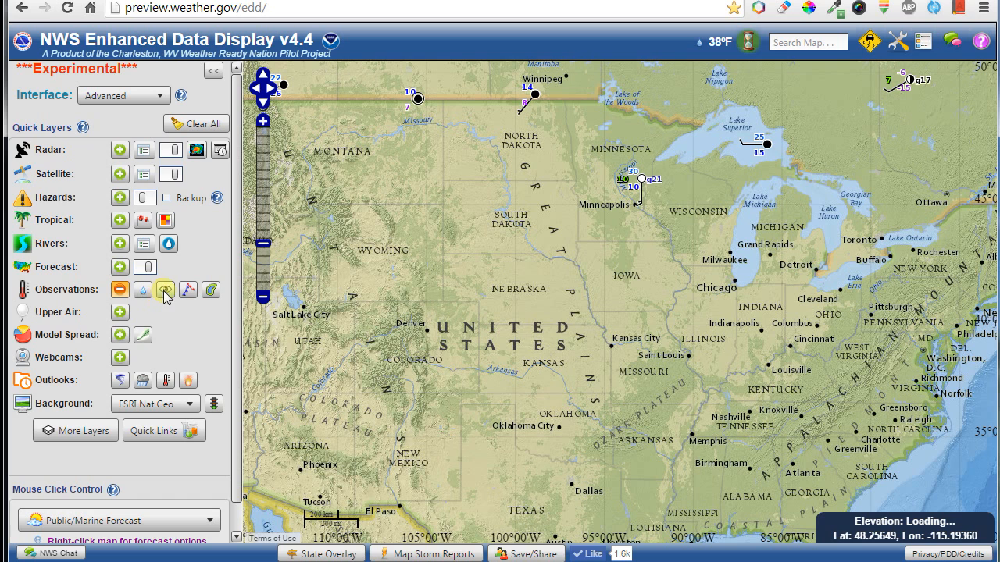
click(121, 290)
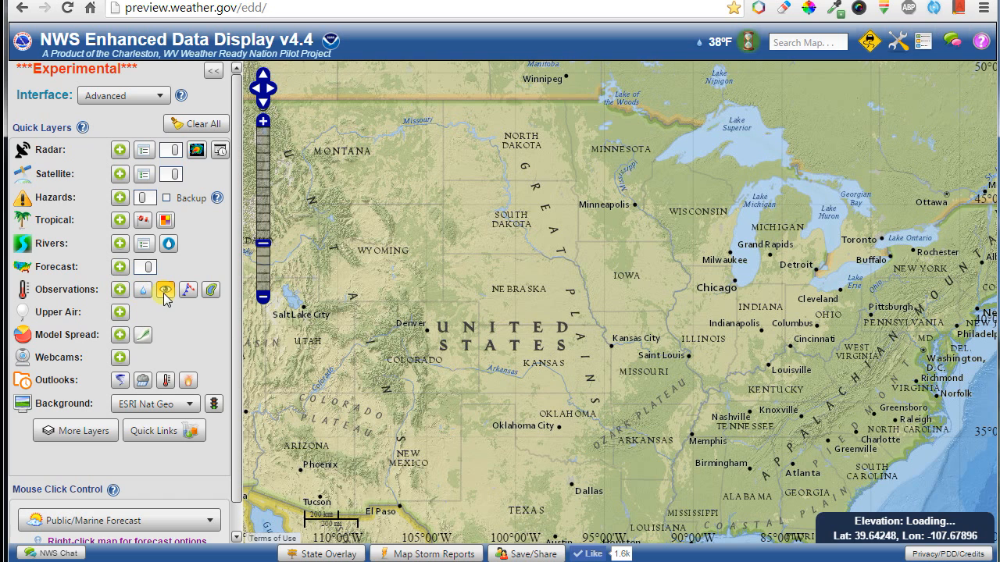
click(165, 293)
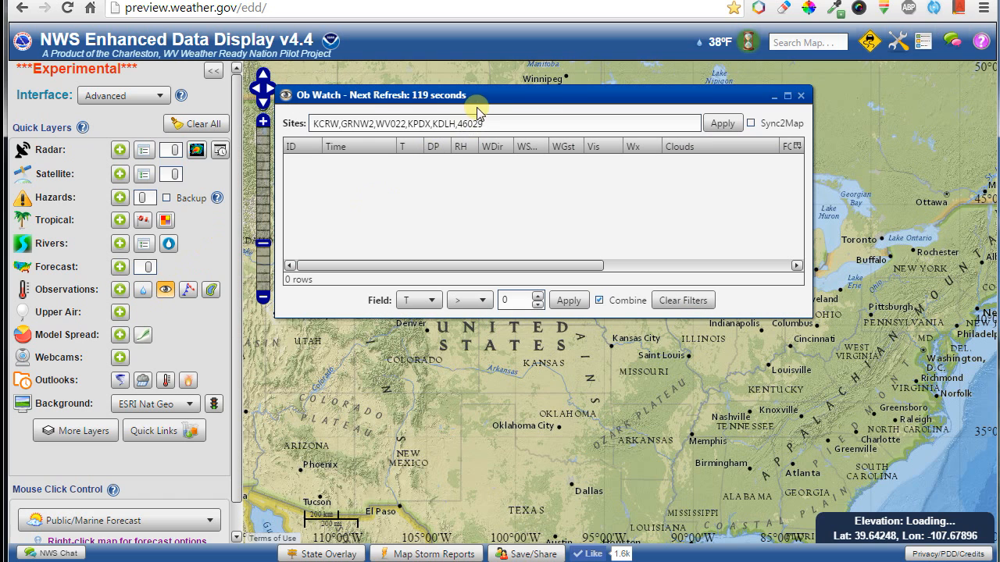
drag(475, 100, 492, 226)
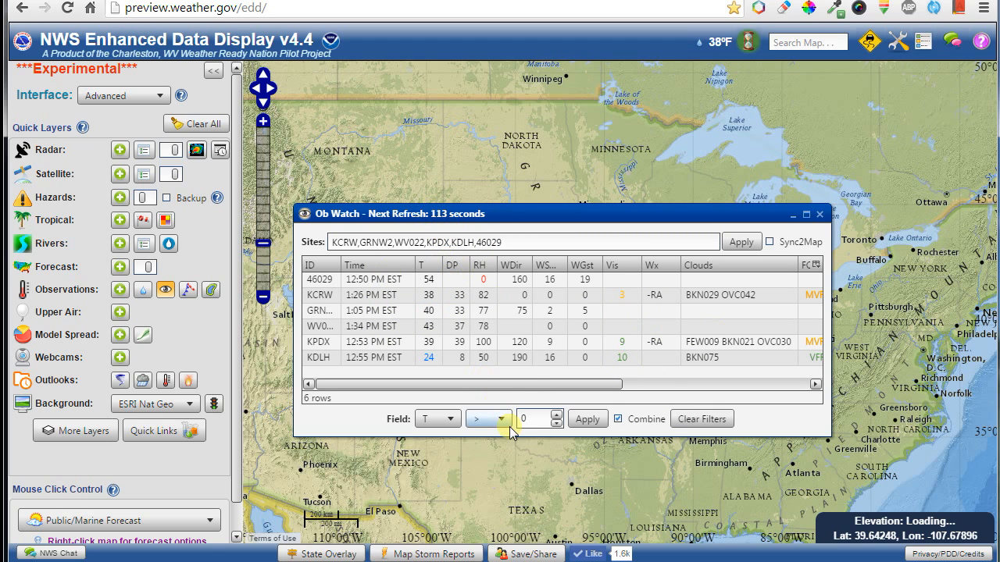
click(770, 242)
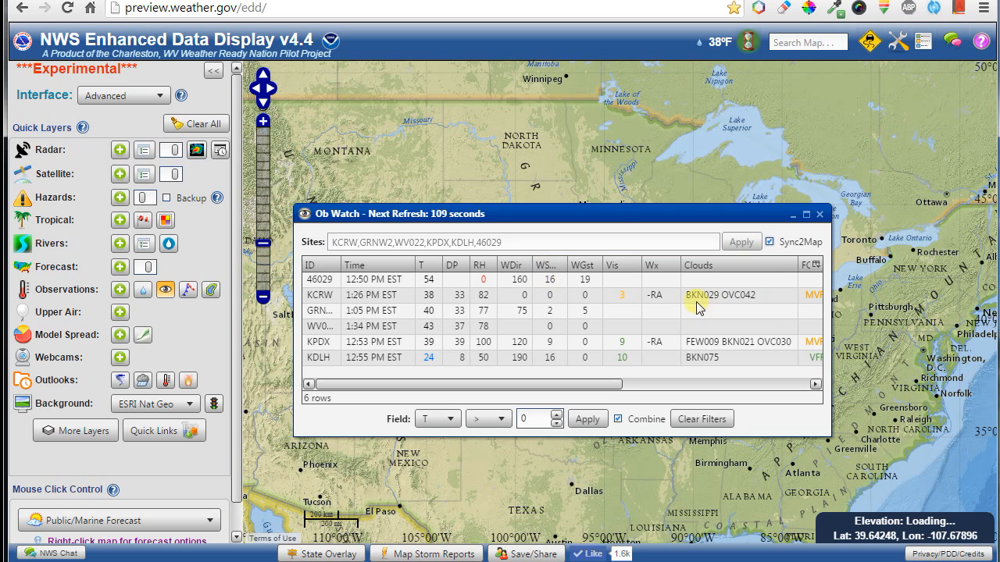
drag(617, 213, 396, 266)
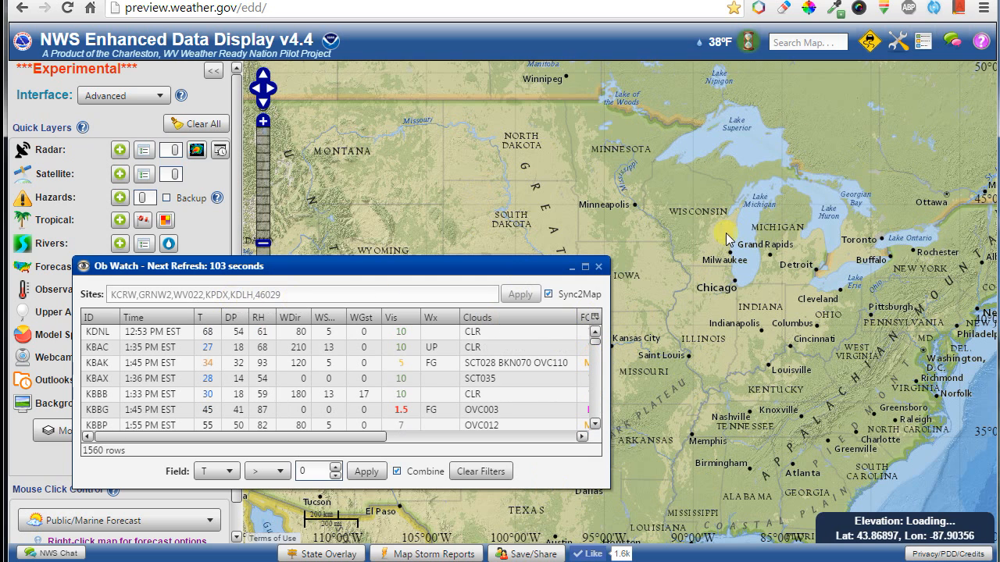
Sort stations by temperature, lowest first, and view then close KBNW's observation graph.
click(400, 318)
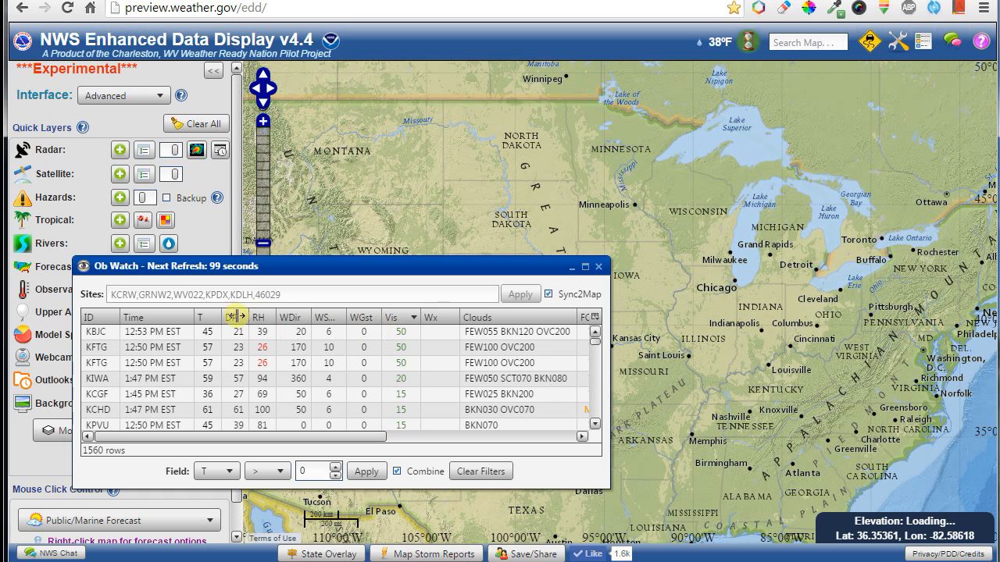
click(210, 318)
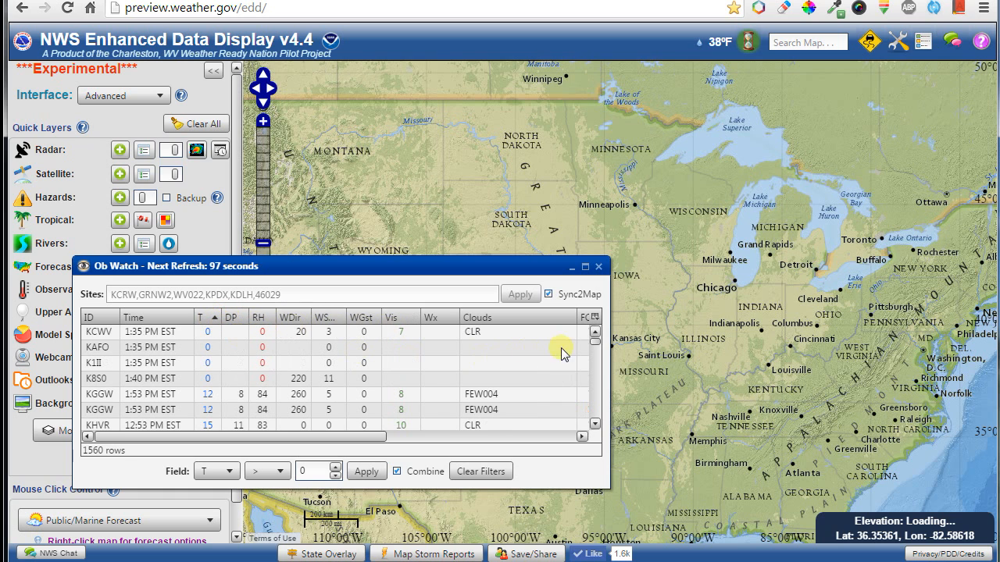
mouse_move(595, 346)
mouse_down()
mouse_move(593, 368)
mouse_move(594, 357)
mouse_up()
double_click(168, 346)
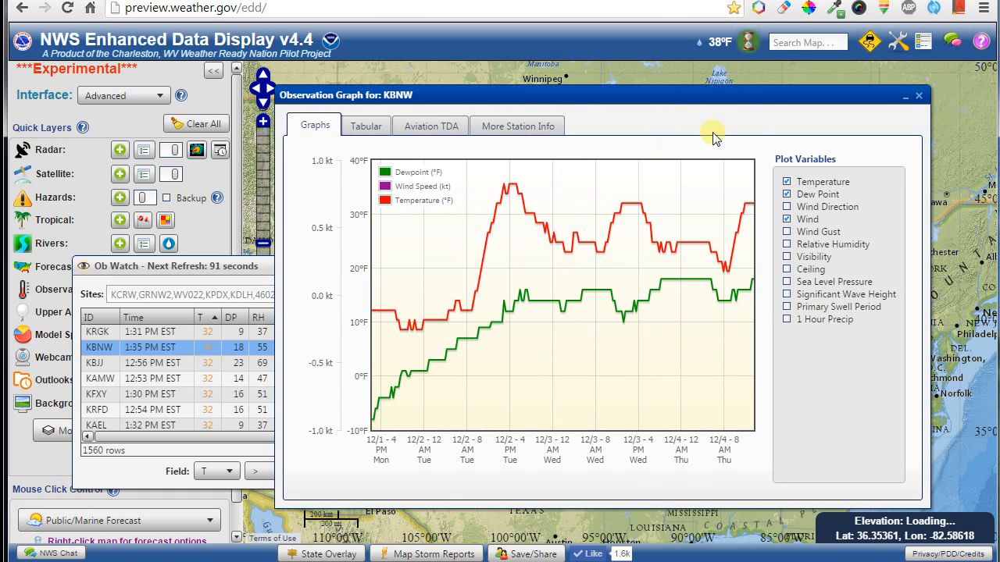
click(920, 98)
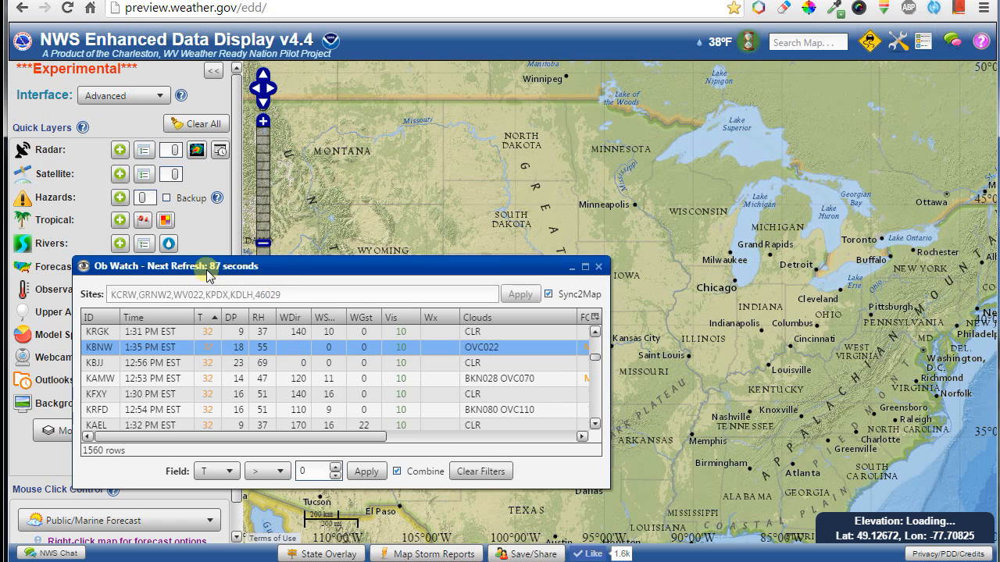
drag(209, 267, 407, 305)
Close Ob Watch and preview surface fronts and pressure contours, leaving both off.
click(169, 291)
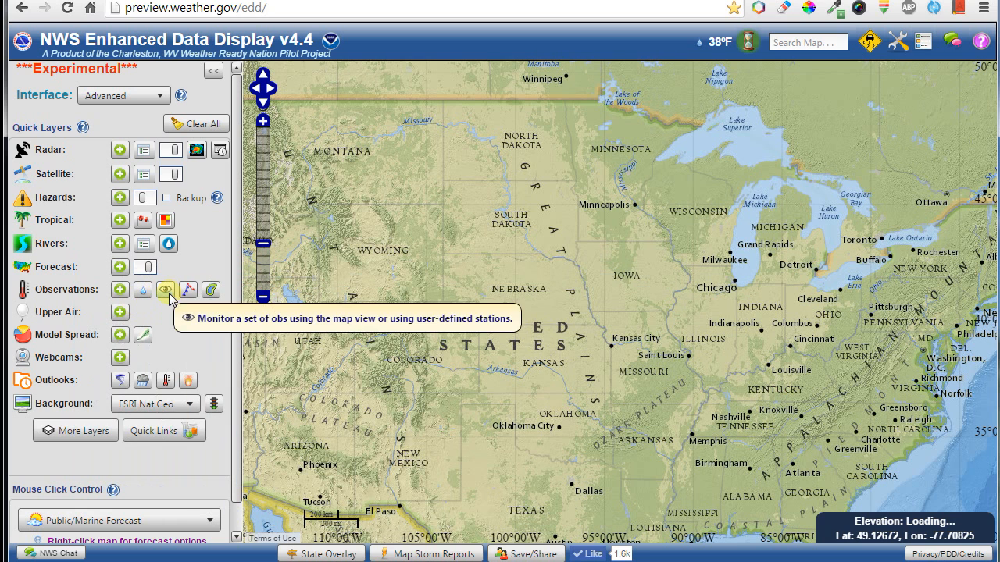
click(190, 292)
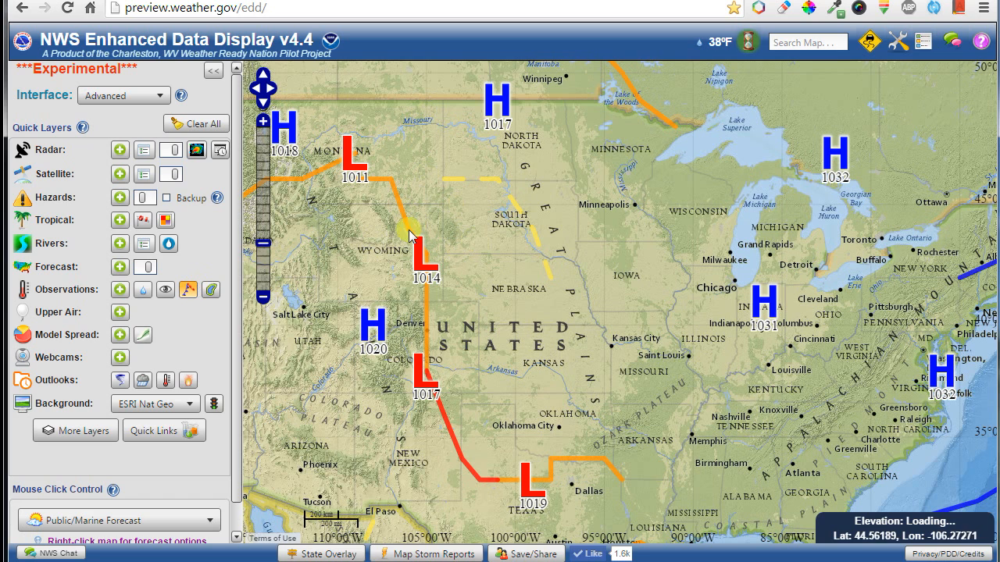
click(923, 44)
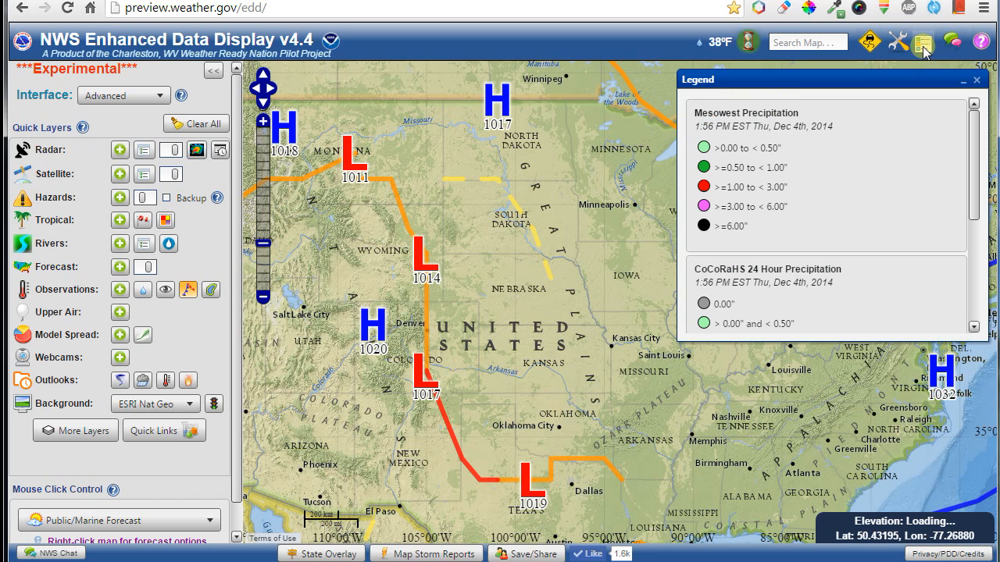
scroll(825, 204, down, 3)
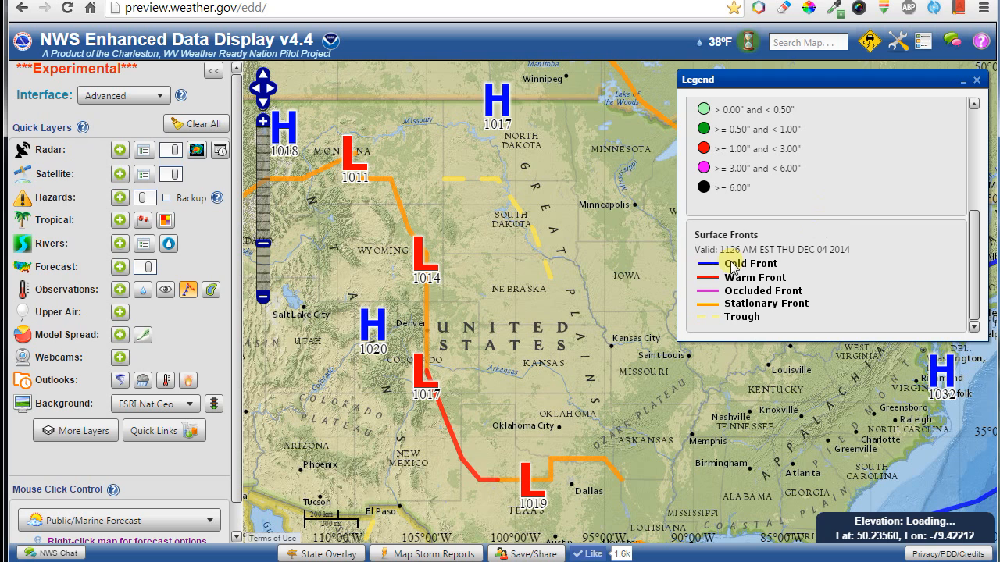
click(923, 42)
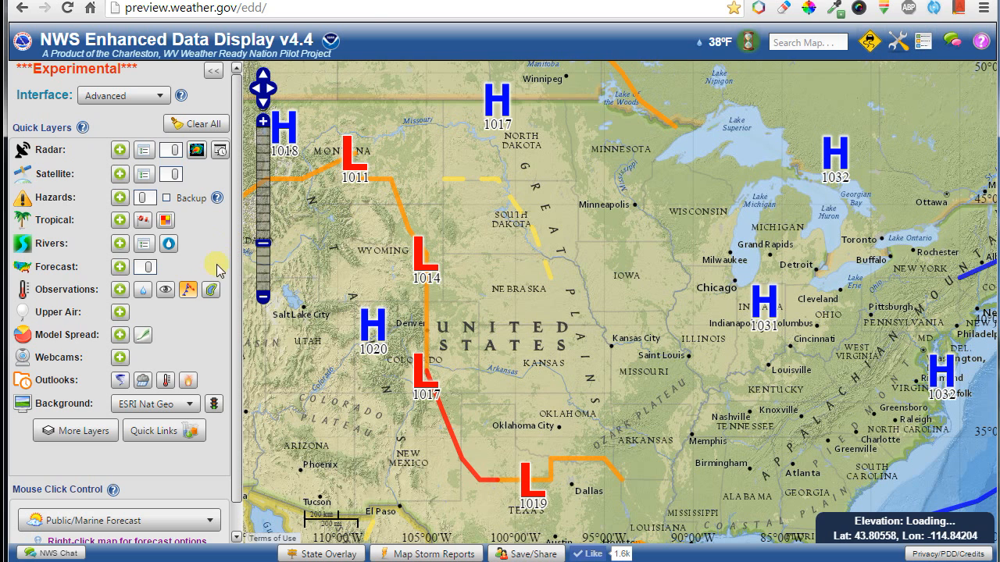
click(188, 295)
click(212, 291)
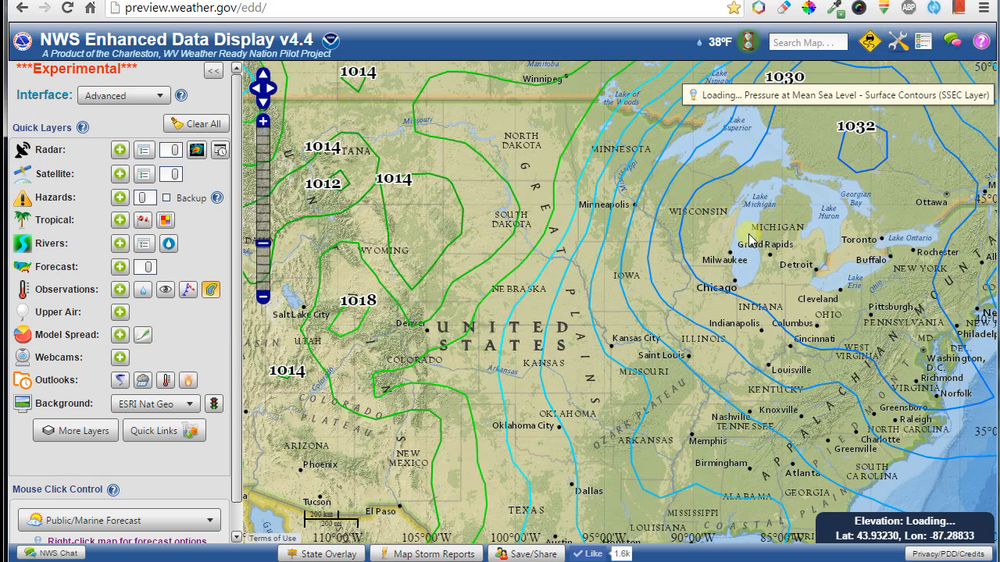
drag(363, 338, 607, 309)
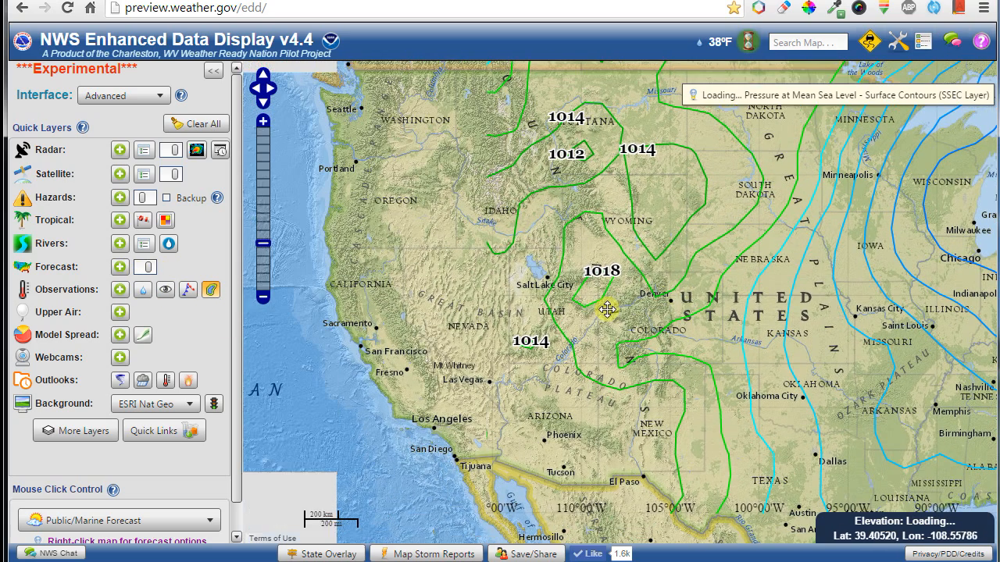
click(212, 290)
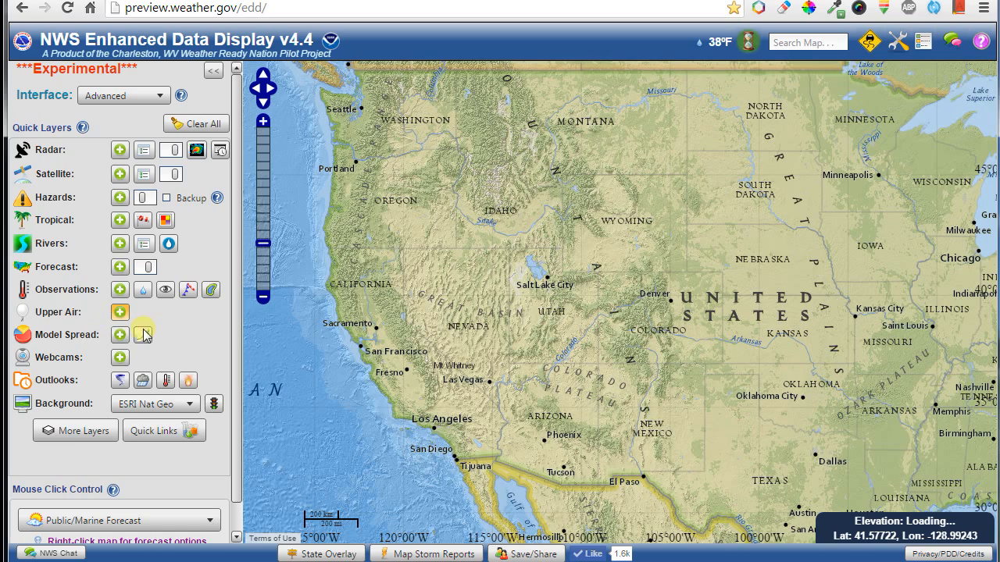
View the Wilmington, OH and Lincoln, IL soundings, including precipitable water and 850 mb climatology.
drag(727, 254, 371, 328)
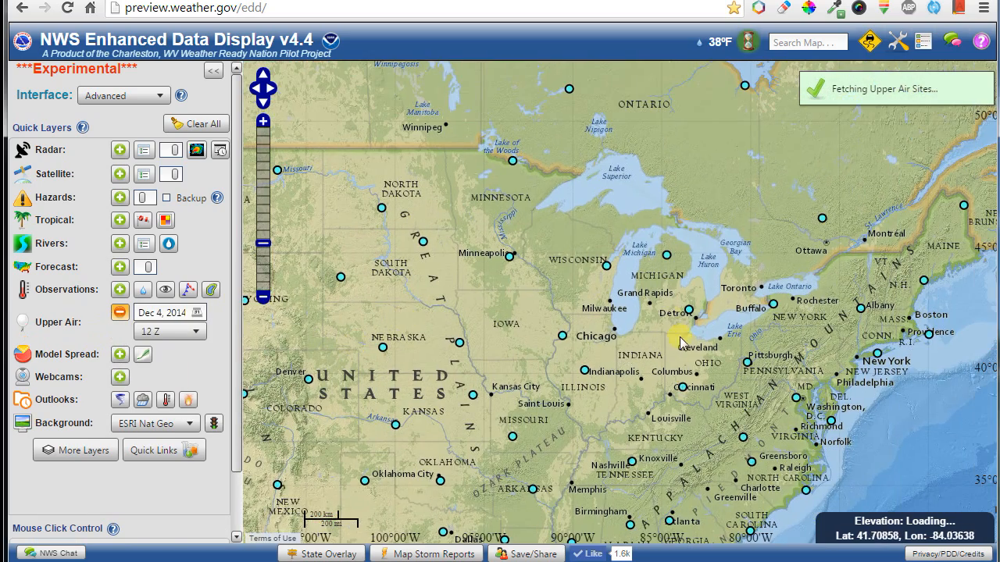
click(680, 386)
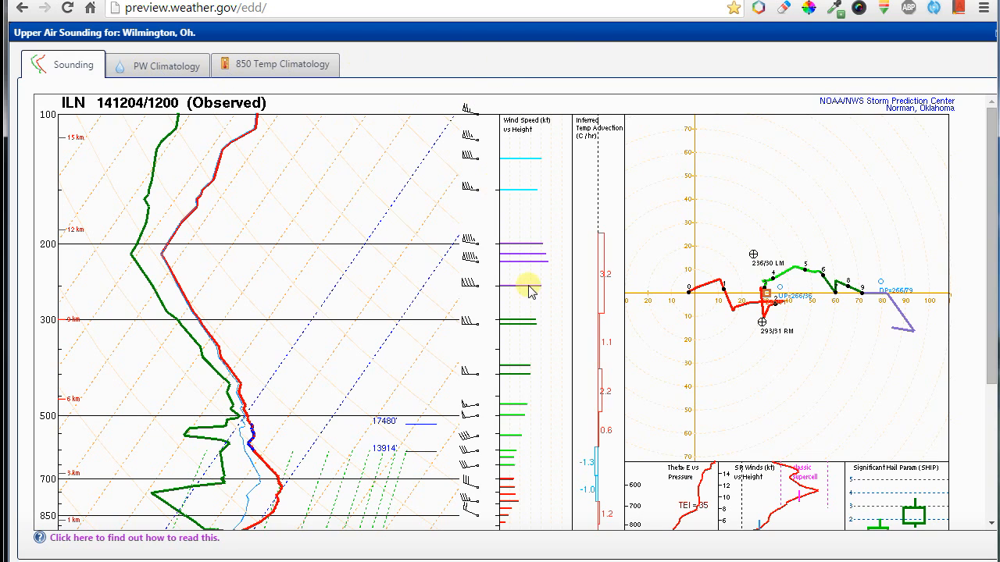
double_click(593, 35)
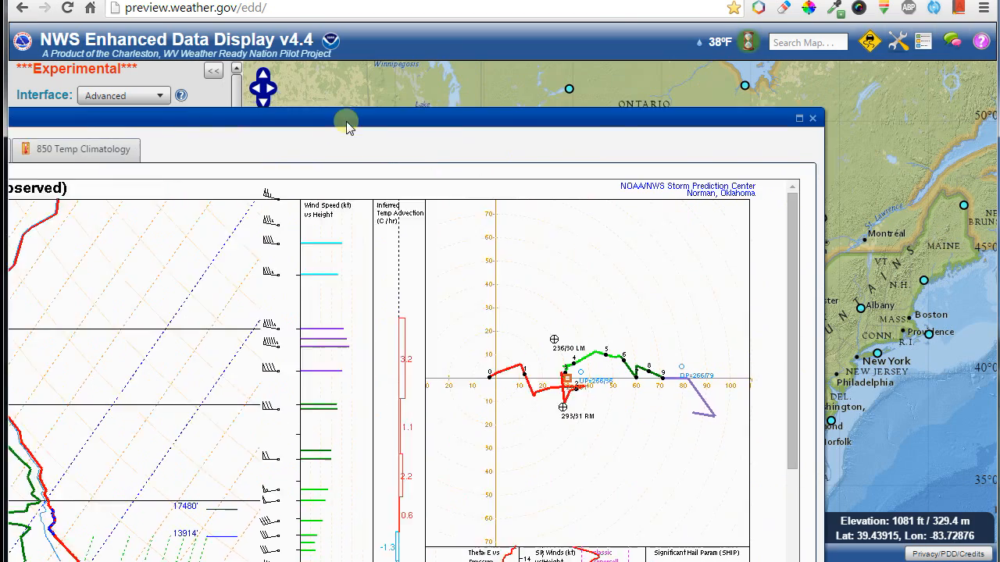
click(717, 129)
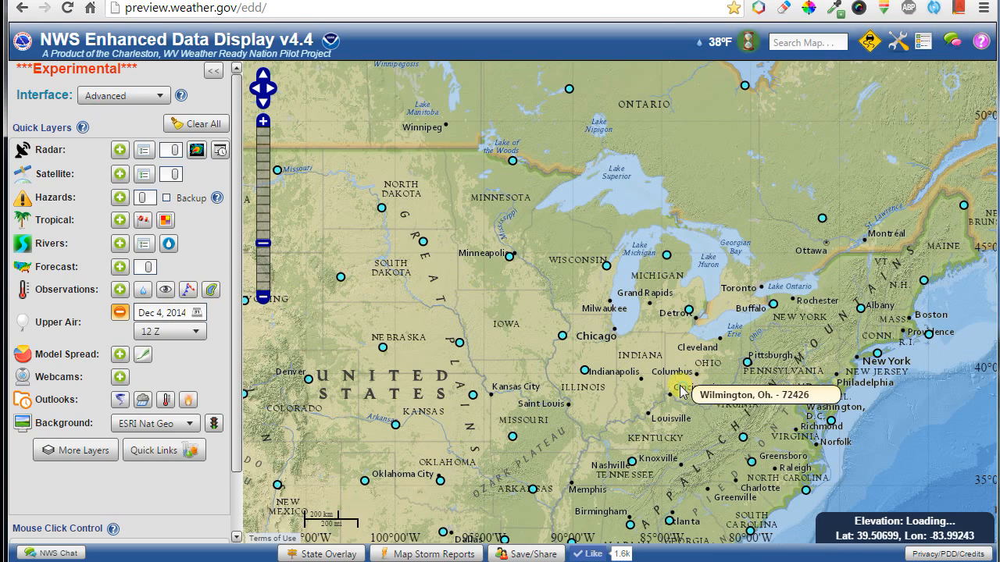
click(584, 369)
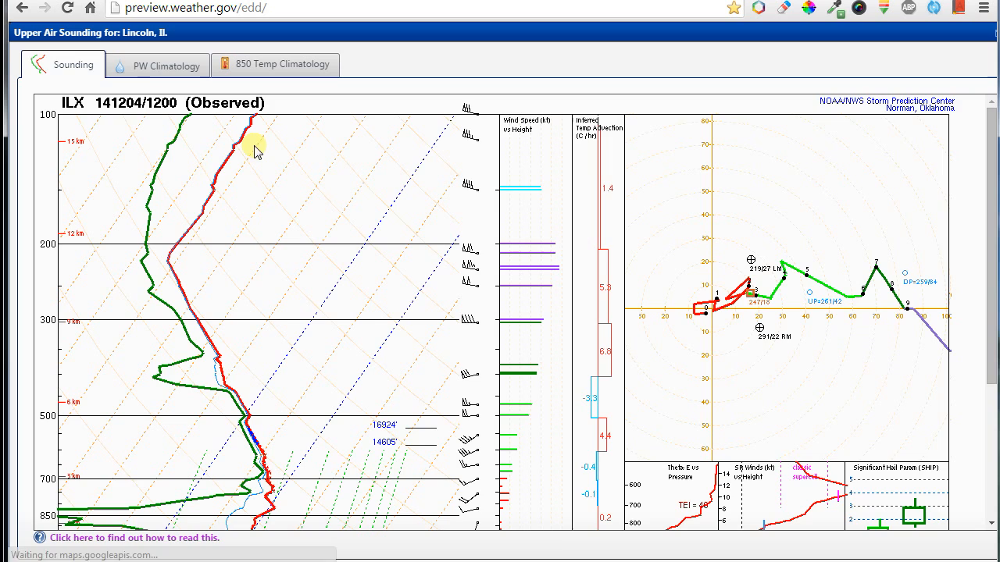
click(139, 68)
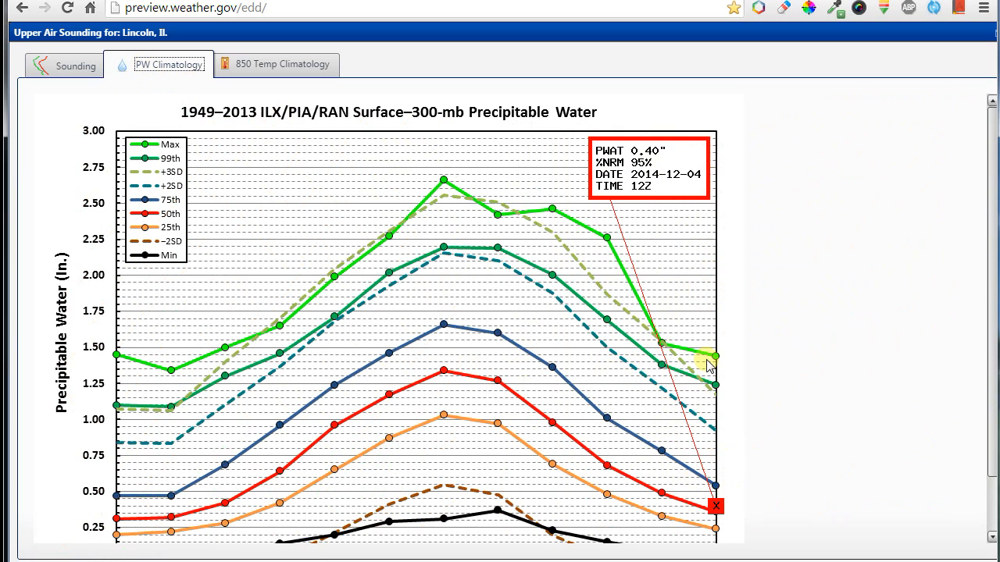
click(258, 74)
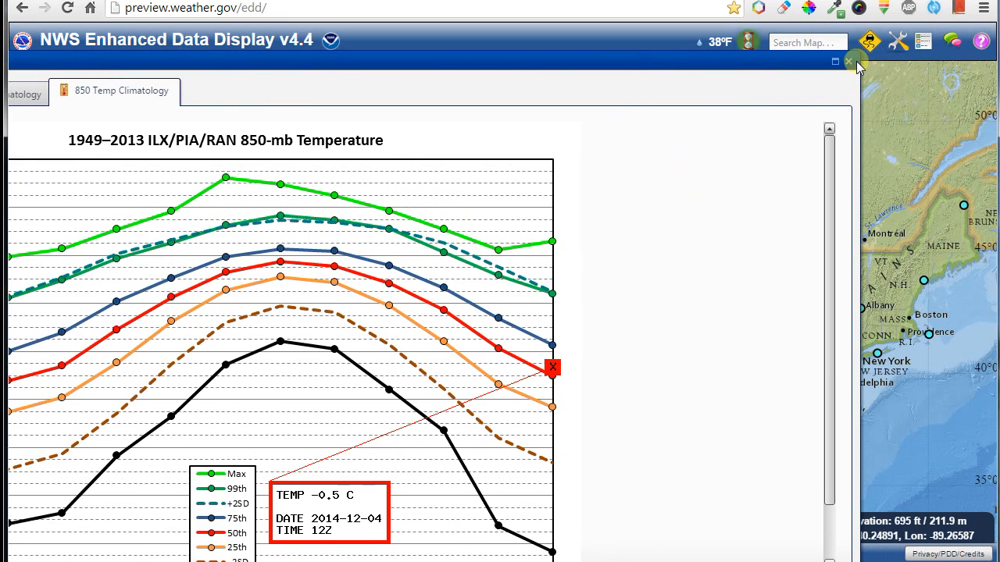
click(848, 68)
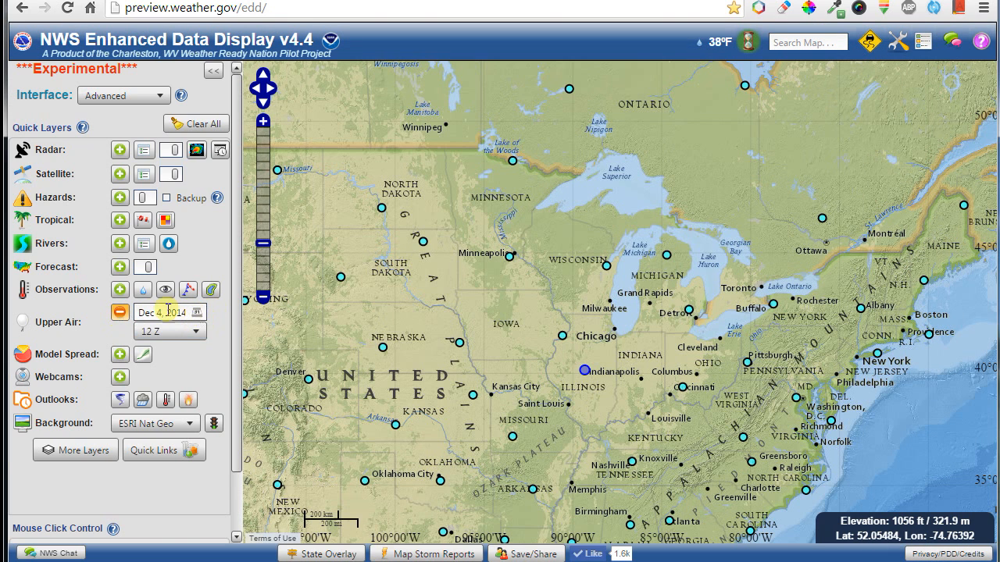
Swap the Upper Air layer for Model Spread and center the map on the Great Lakes.
click(120, 312)
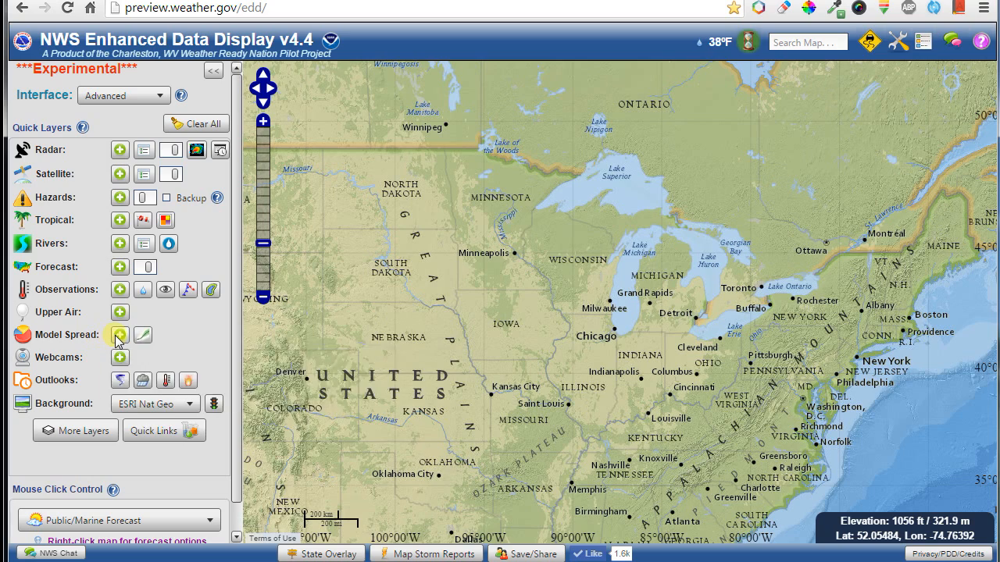
click(118, 335)
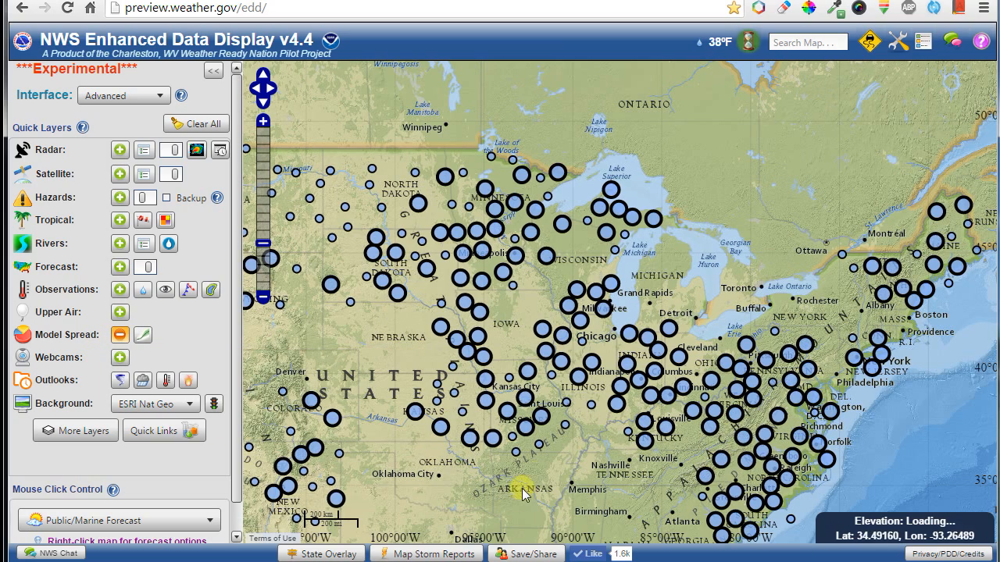
scroll(564, 390, down, 1)
scroll(564, 391, up, 2)
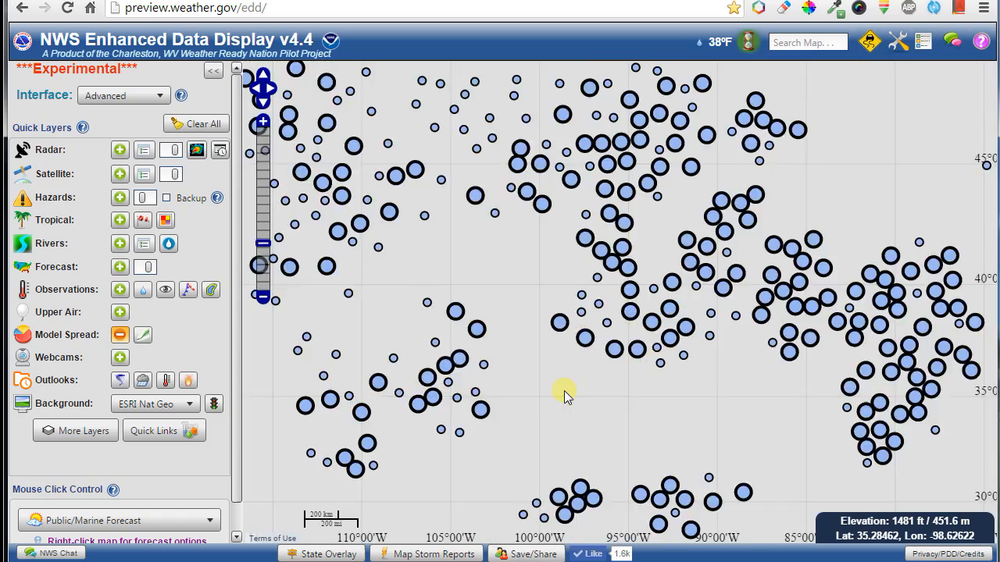
drag(842, 397, 403, 429)
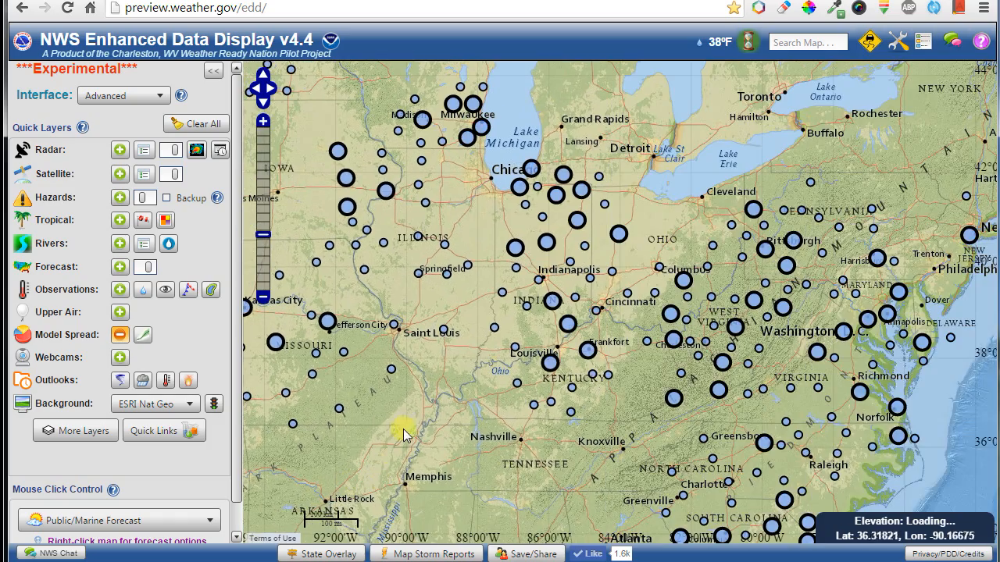
drag(428, 218, 503, 301)
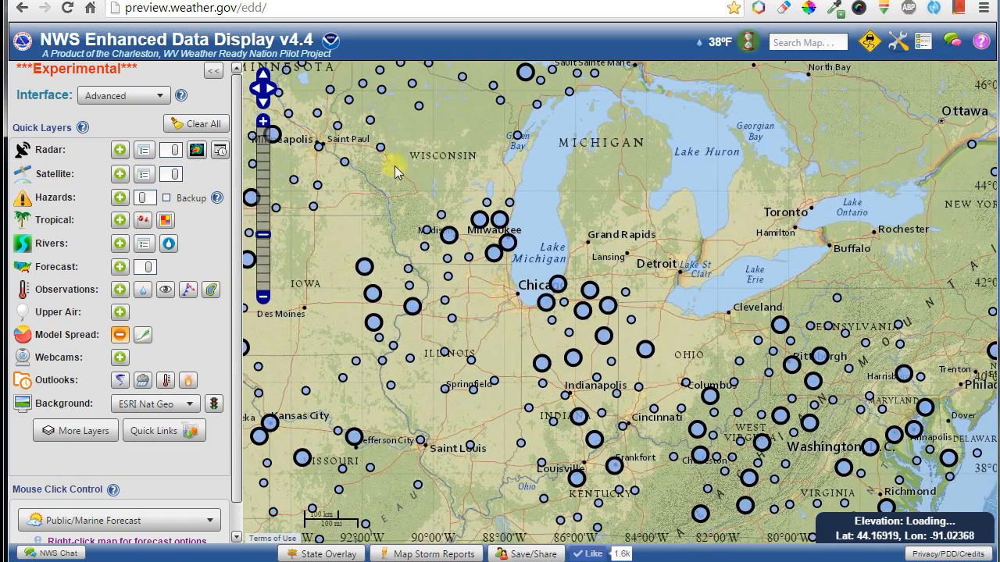
mouse_move(434, 133)
mouse_down()
mouse_move(471, 209)
mouse_move(478, 268)
mouse_up()
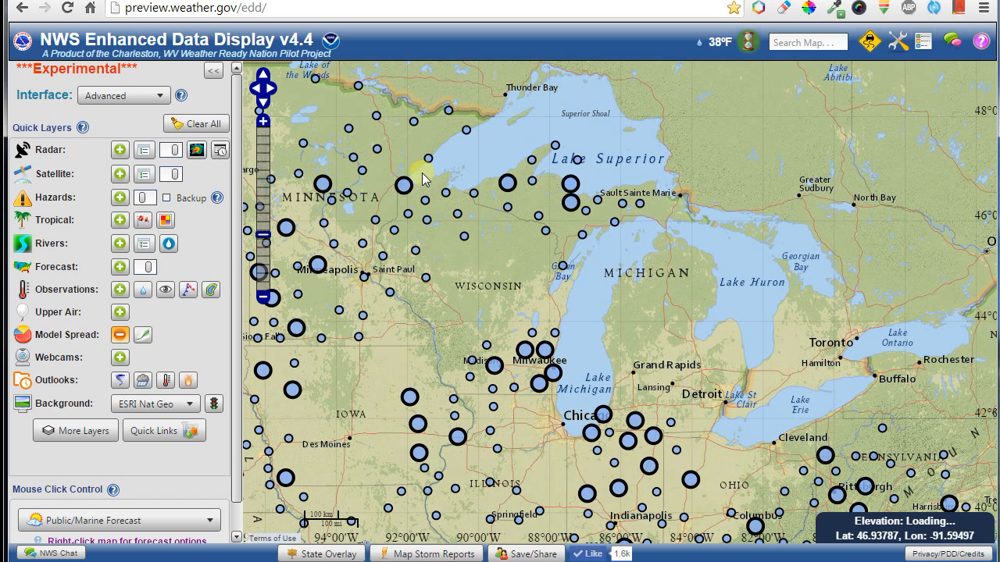
Open the Minneapolis Model Spectrum chart and toggle Data Points on and off.
click(366, 279)
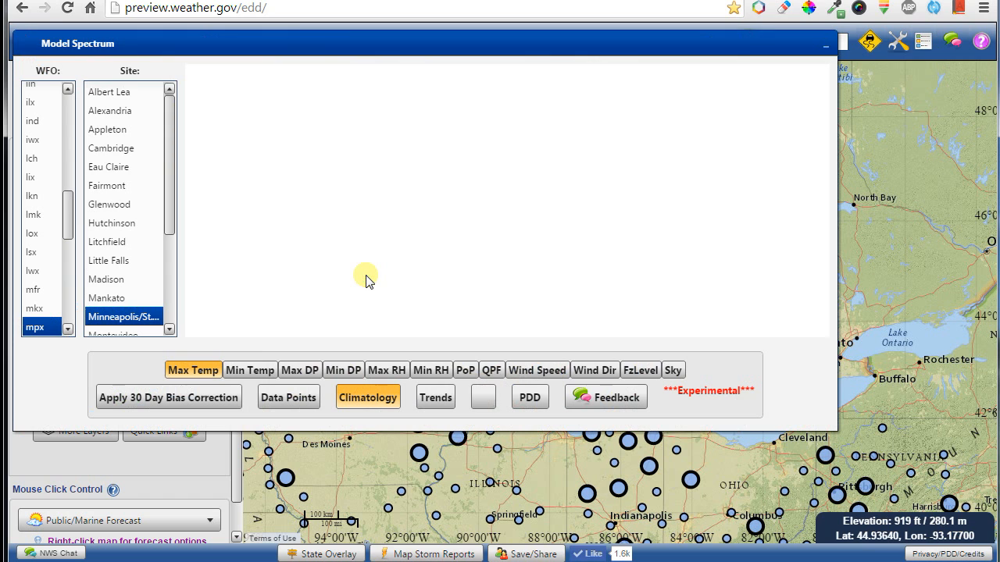
drag(320, 43, 452, 122)
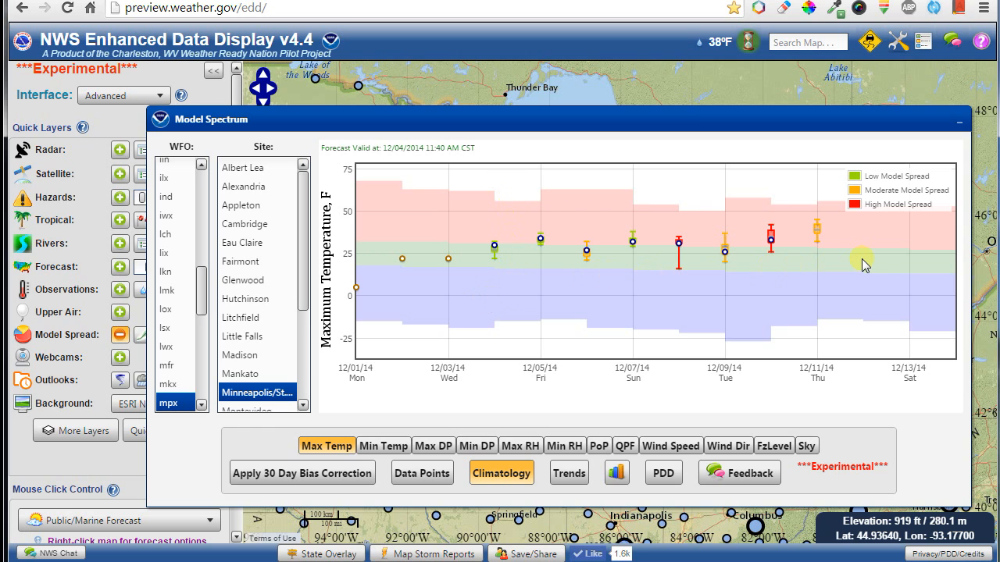
click(418, 474)
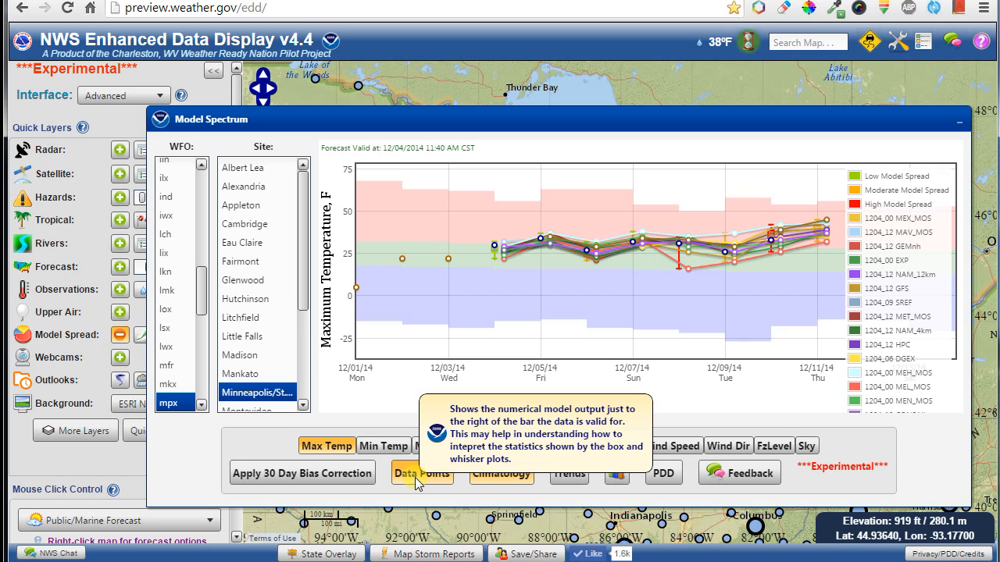
click(420, 474)
scroll(600, 237, up, 3)
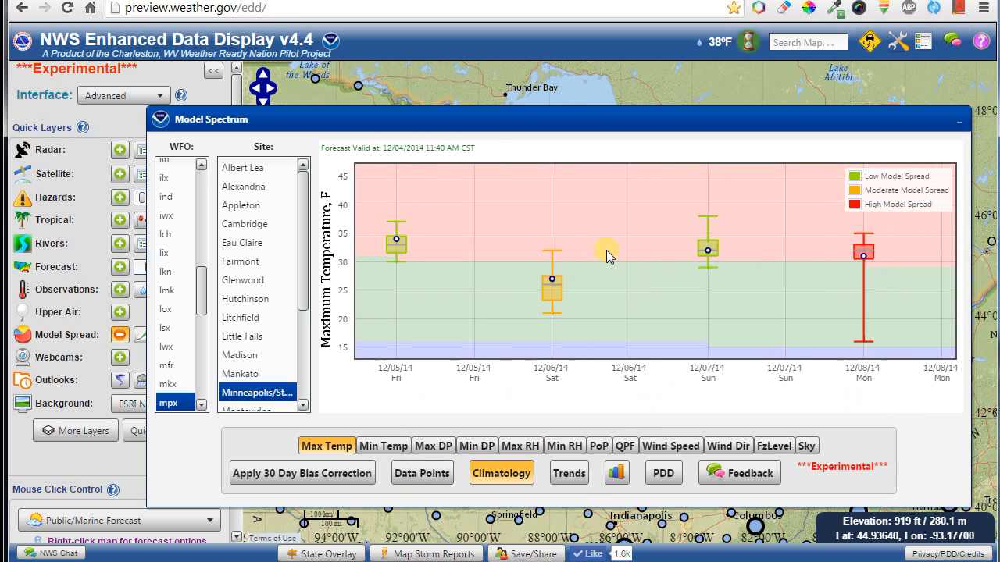
mouse_move(554, 279)
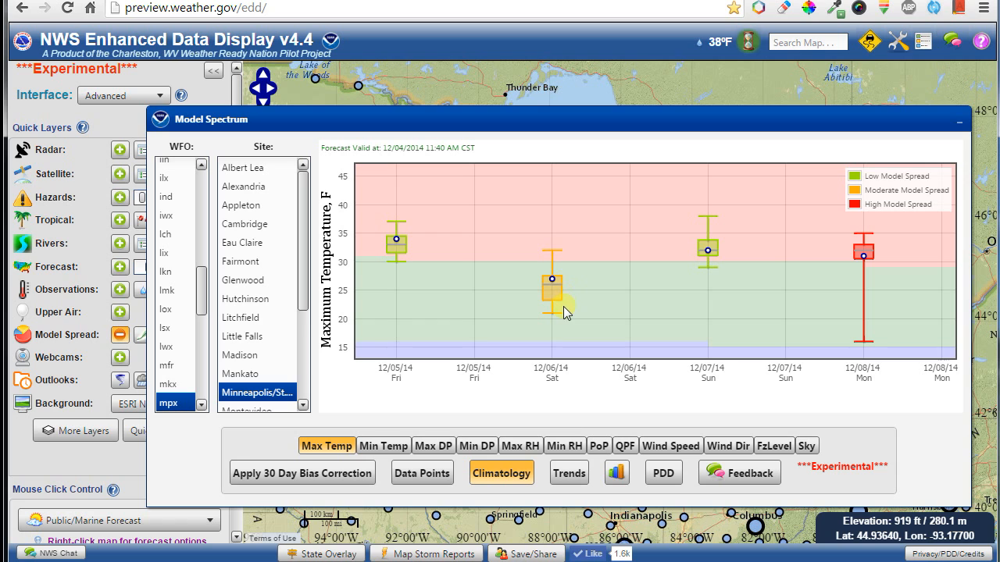
scroll(804, 290, down, 3)
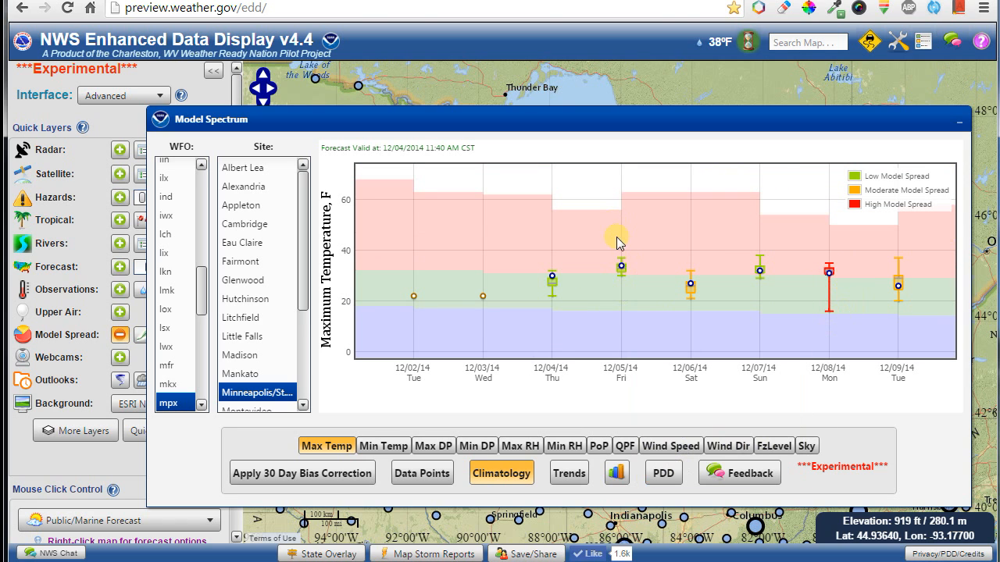
scroll(641, 307, down, 2)
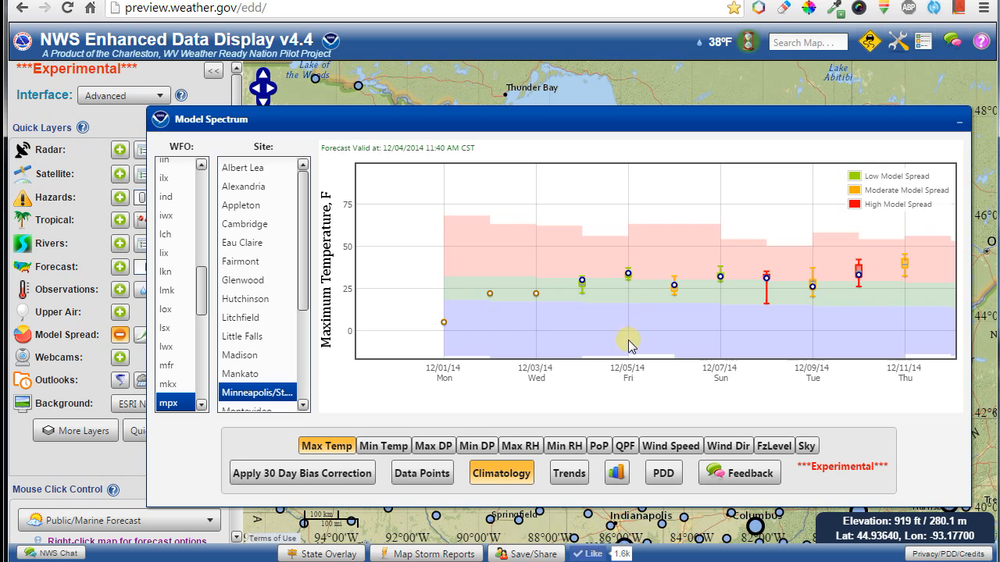
scroll(632, 346, down, 2)
Add Trends markers to the chart and apply the 30 Day Bias Correction.
click(569, 473)
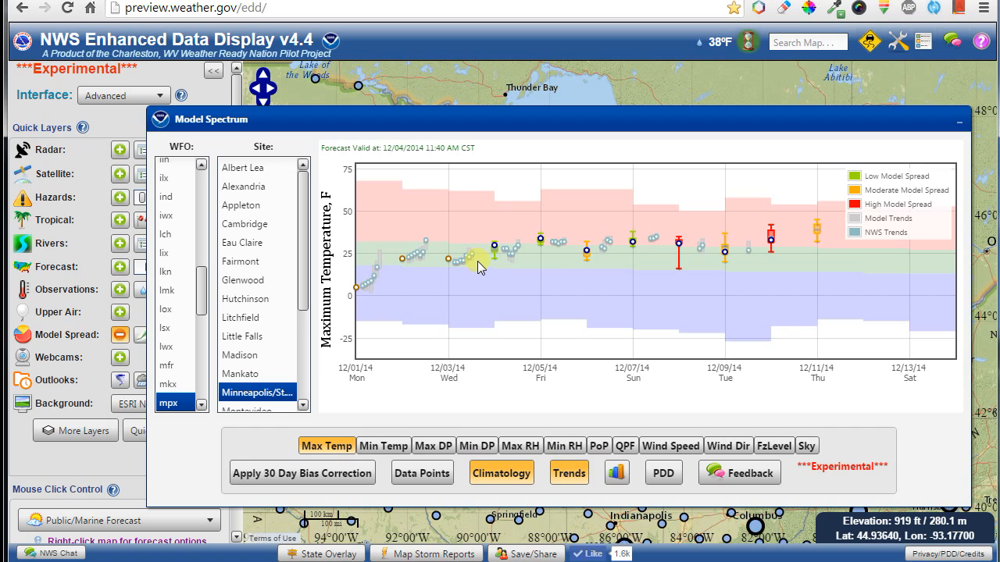
mouse_move(473, 253)
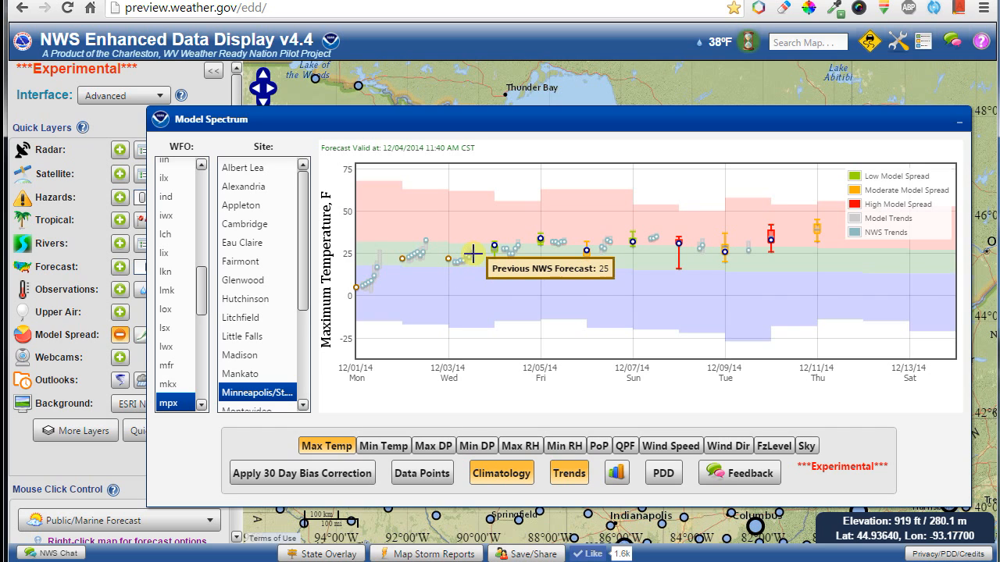
mouse_move(449, 266)
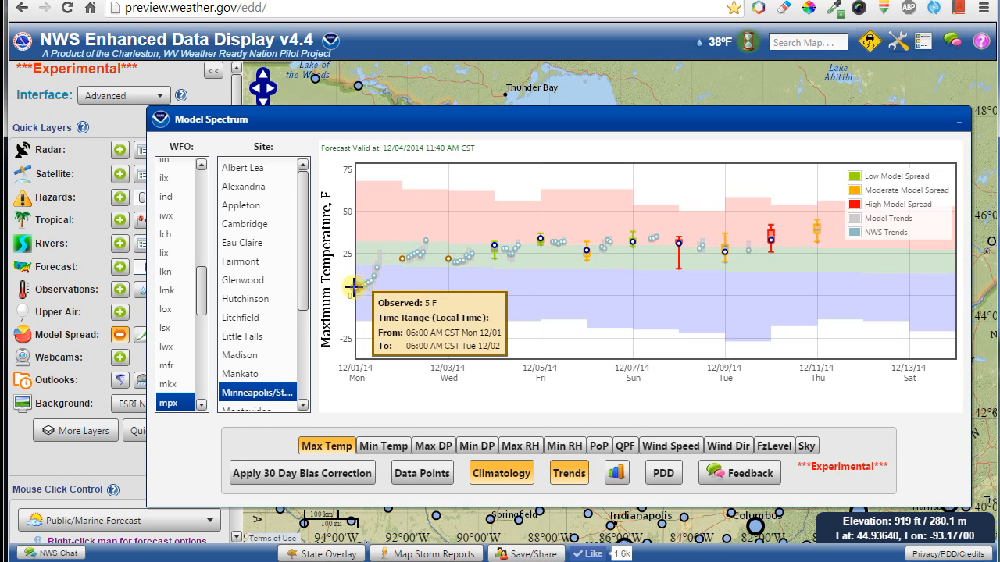
mouse_move(401, 266)
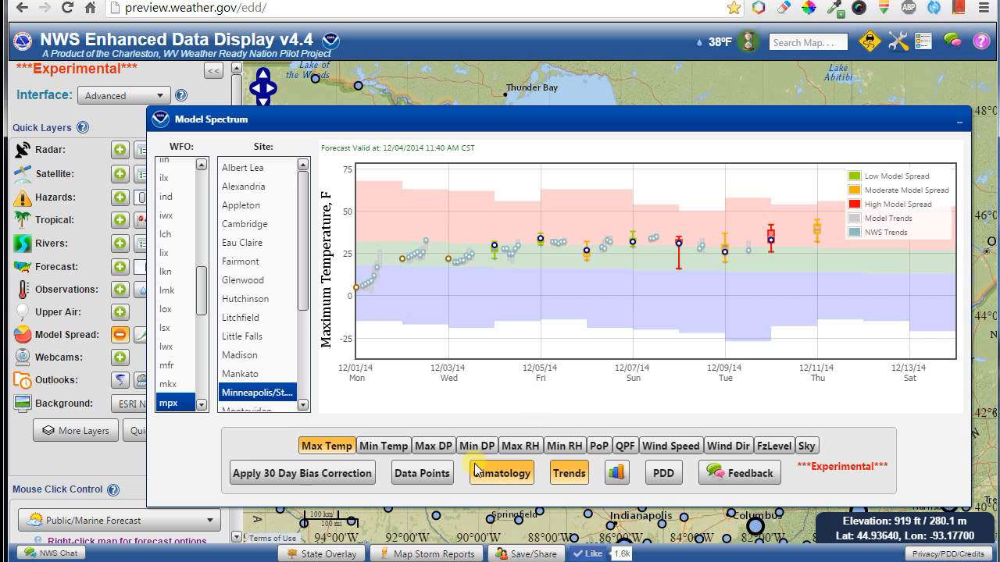
click(287, 481)
Turn off bias correction and view PoP and wind speed for Eau Claire and Indianapolis.
mouse_move(288, 482)
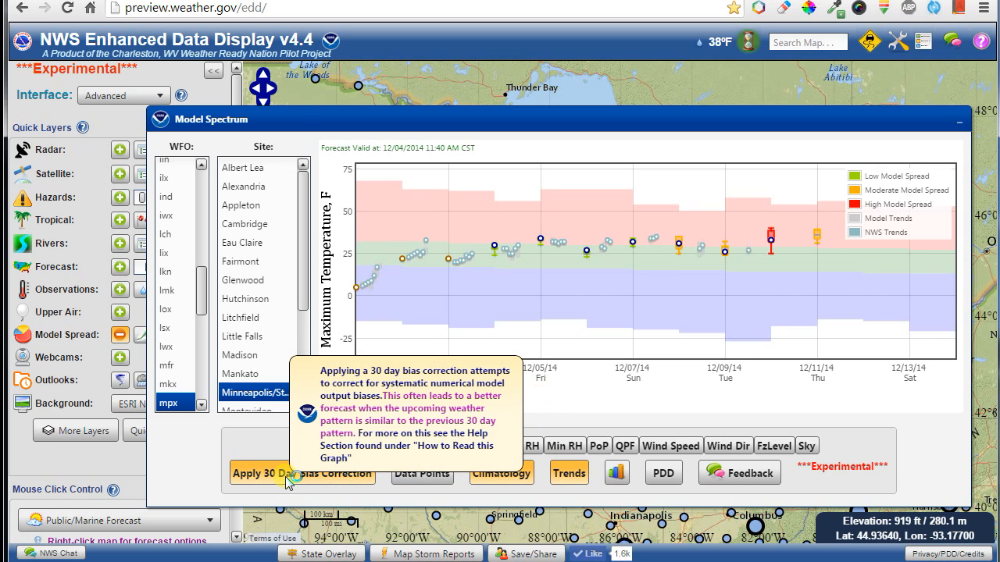
click(288, 480)
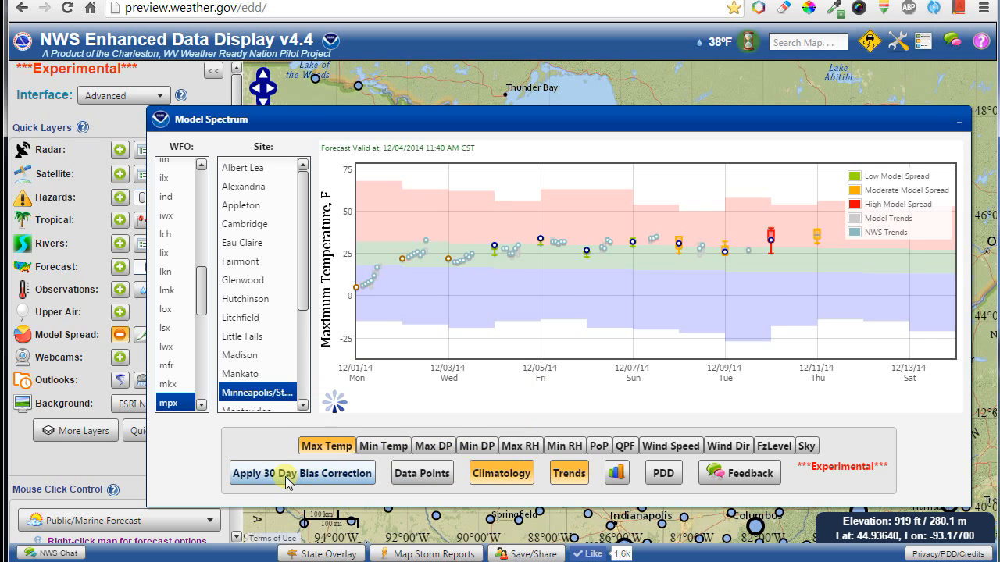
click(599, 450)
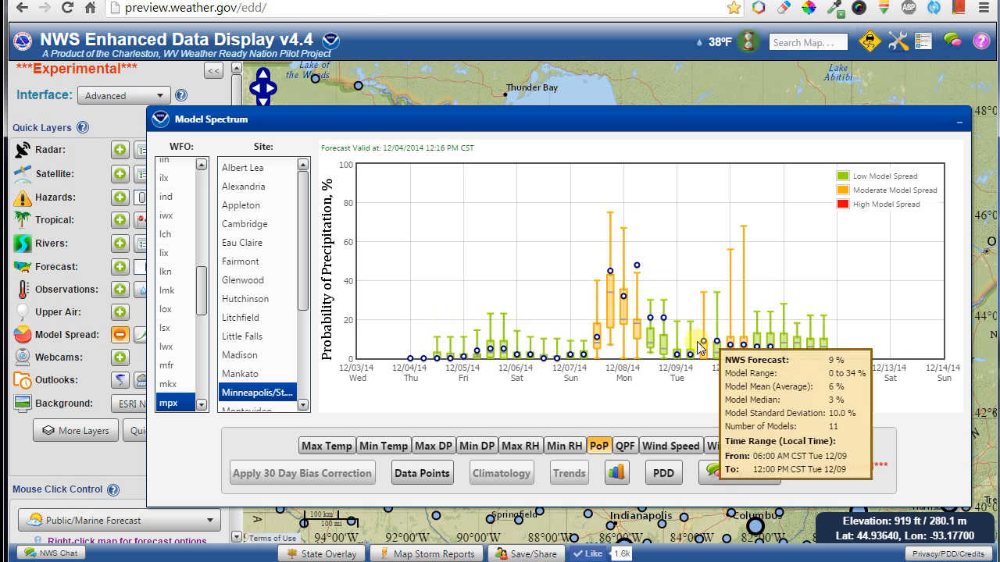
click(664, 449)
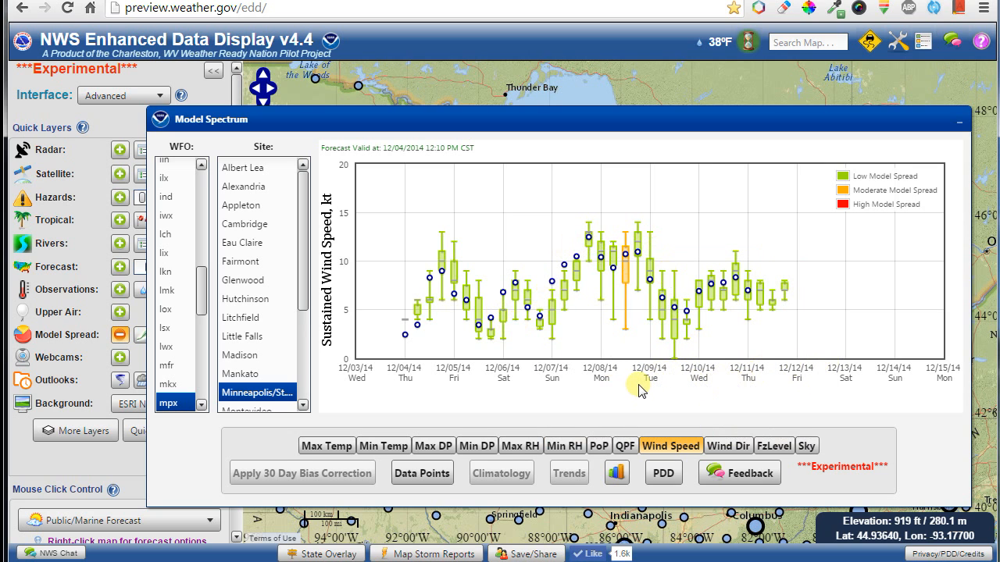
click(242, 250)
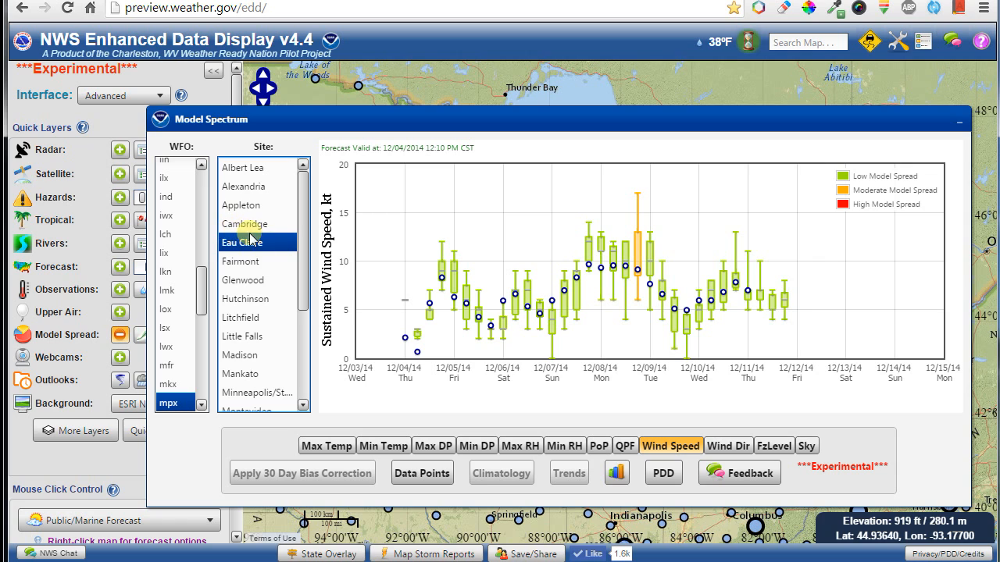
scroll(251, 352, down, 3)
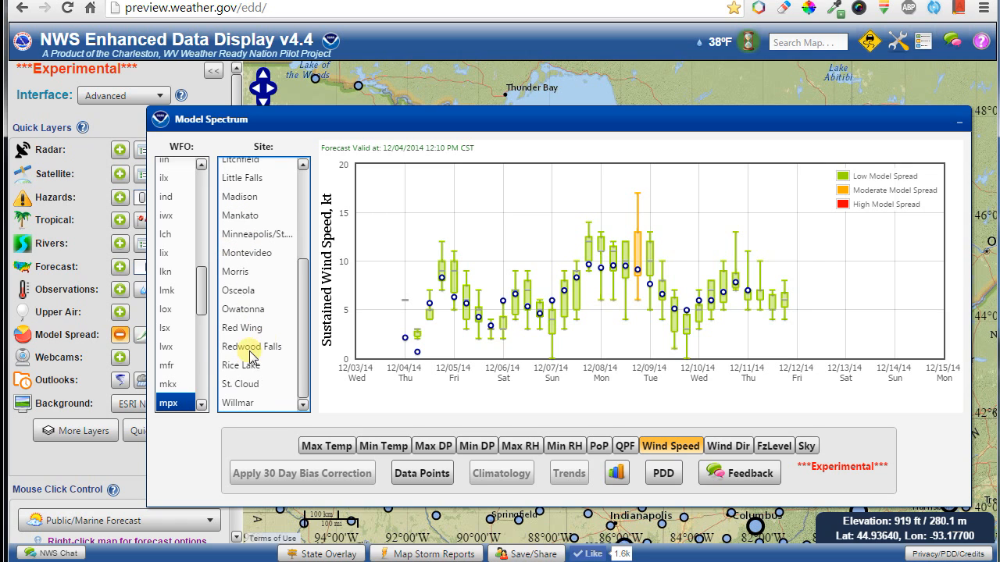
click(169, 199)
click(250, 224)
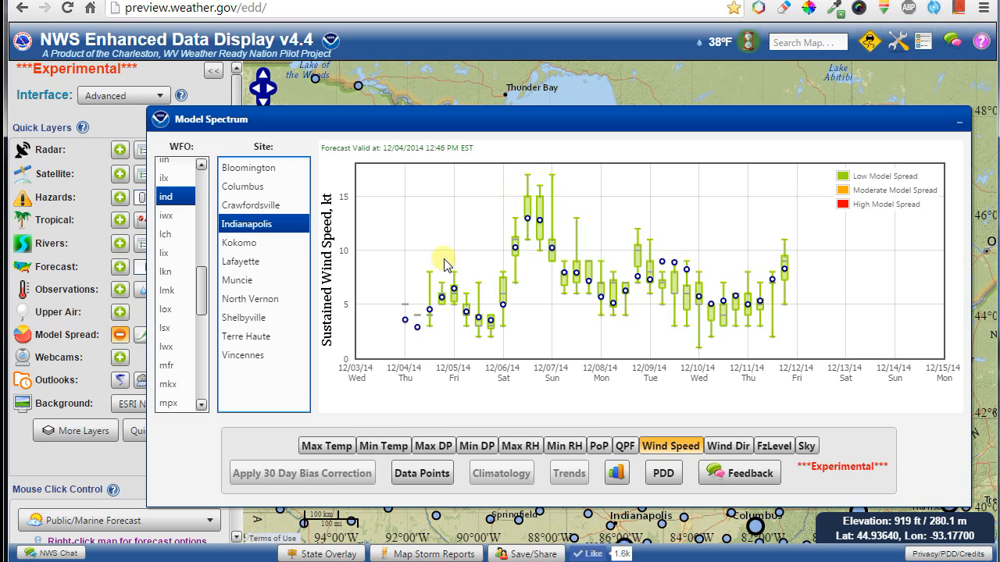
Return to Minneapolis Max Temp with climatology bands, then minimize the Model Spectrum chart.
click(336, 446)
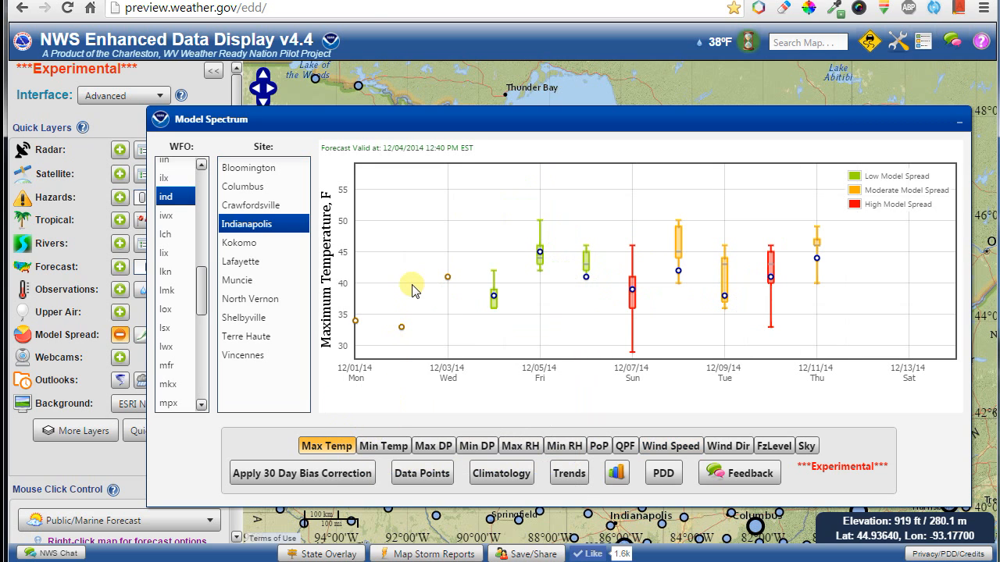
click(494, 473)
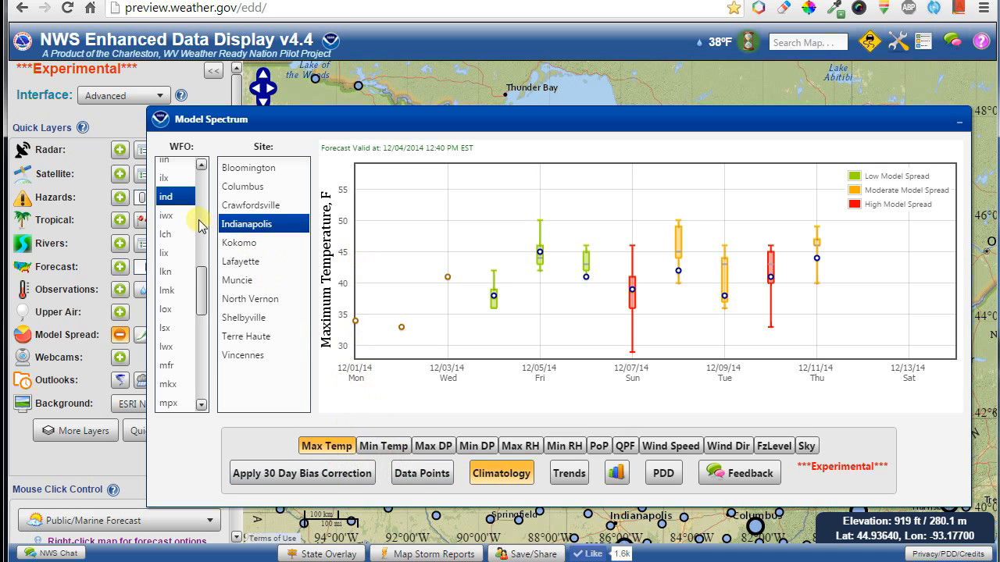
click(169, 403)
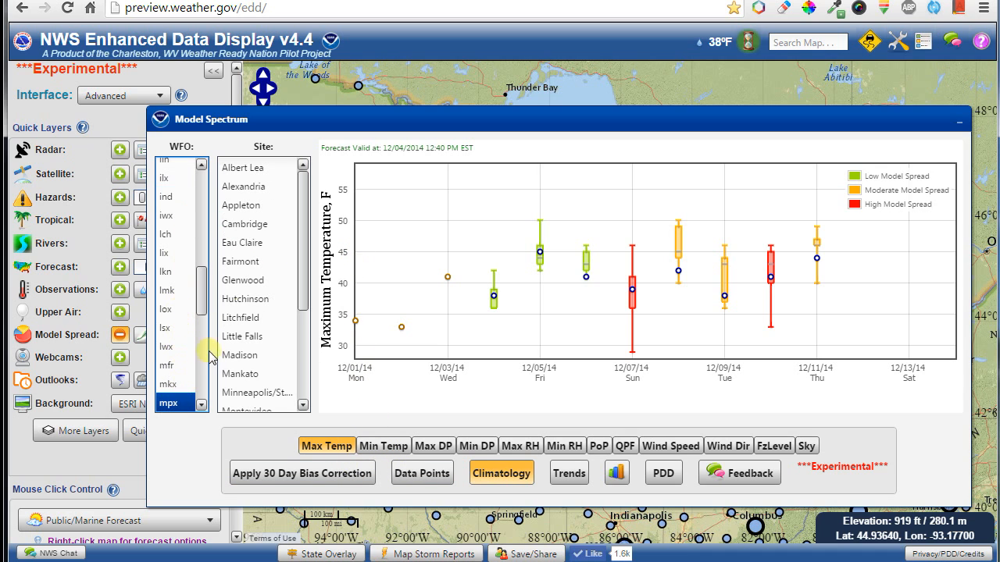
click(245, 393)
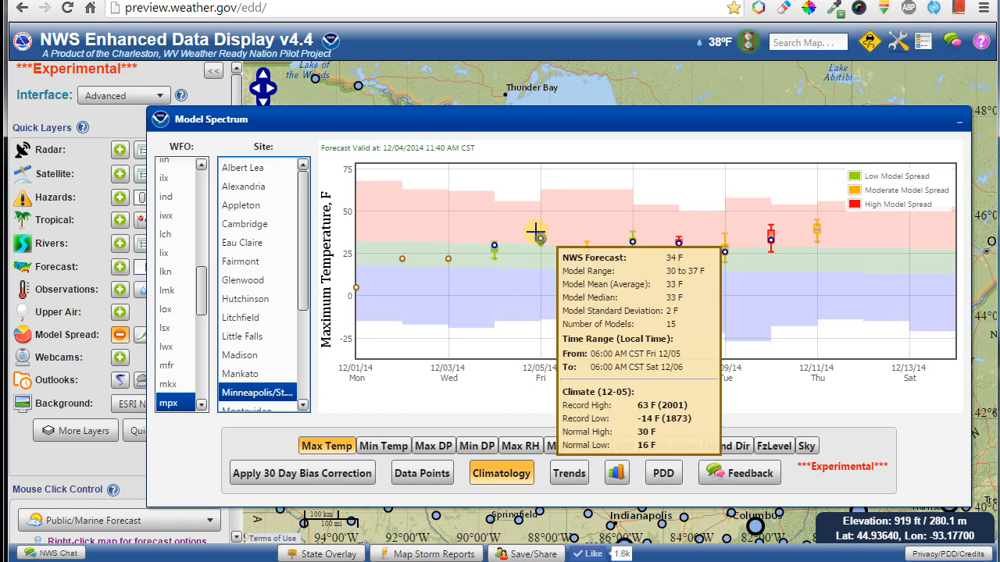
mouse_move(540, 236)
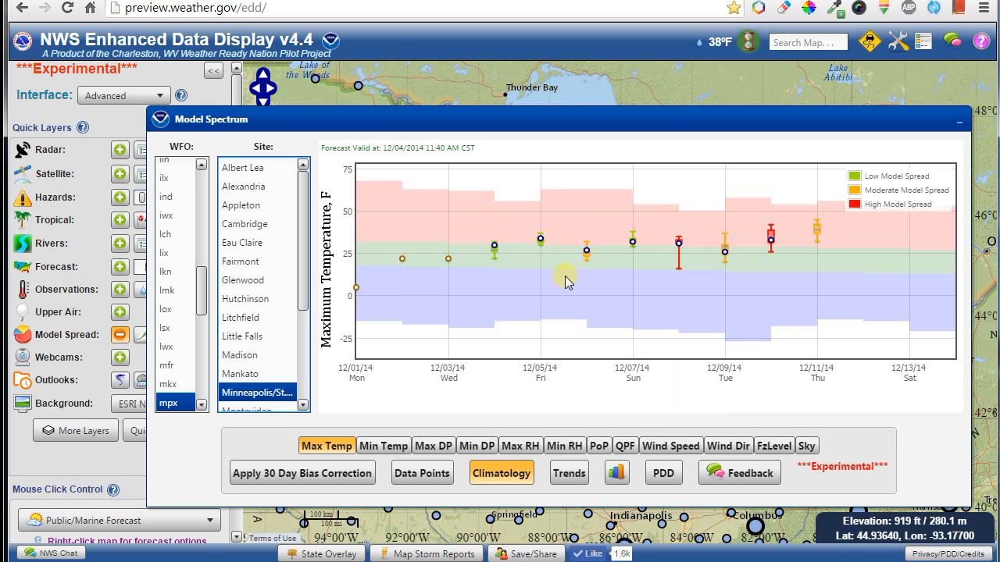
click(616, 473)
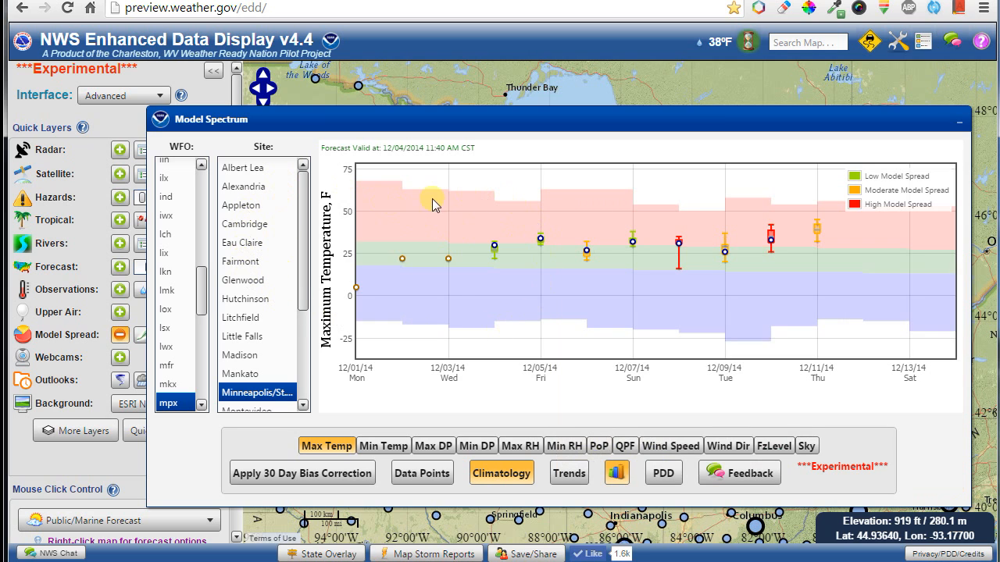
click(959, 125)
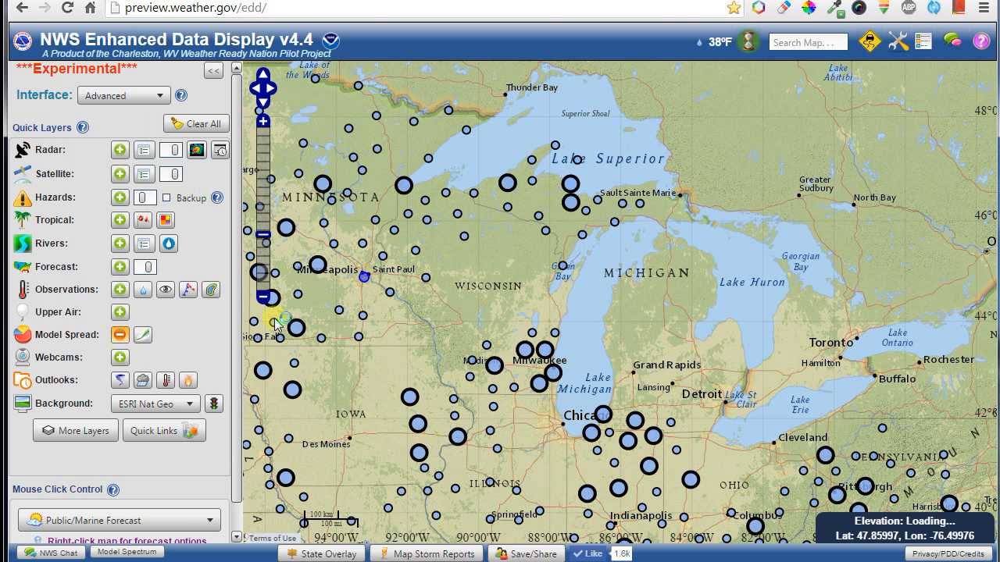
Turn off Model Spread and open the SREF plume for Buffalo.
click(119, 335)
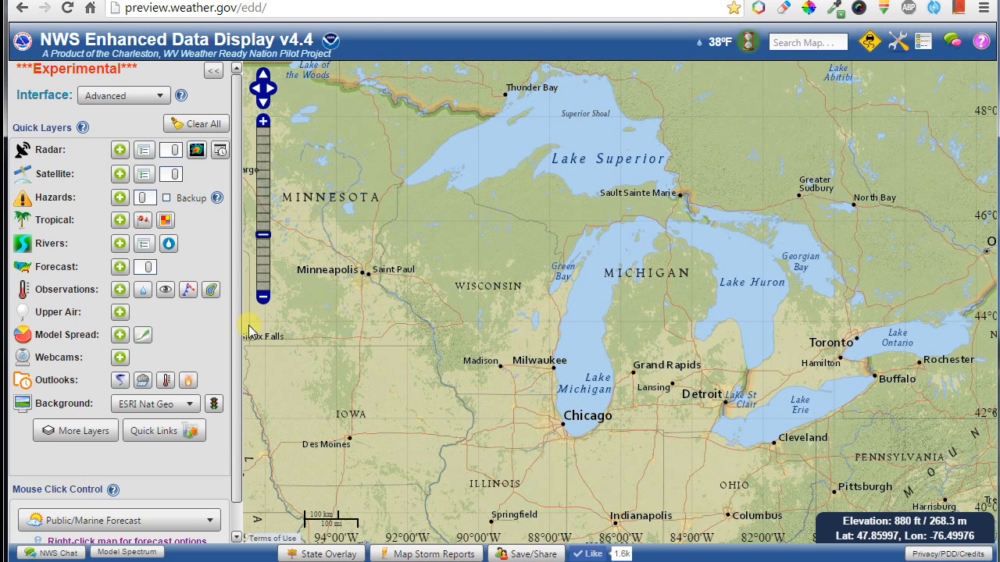
click(143, 336)
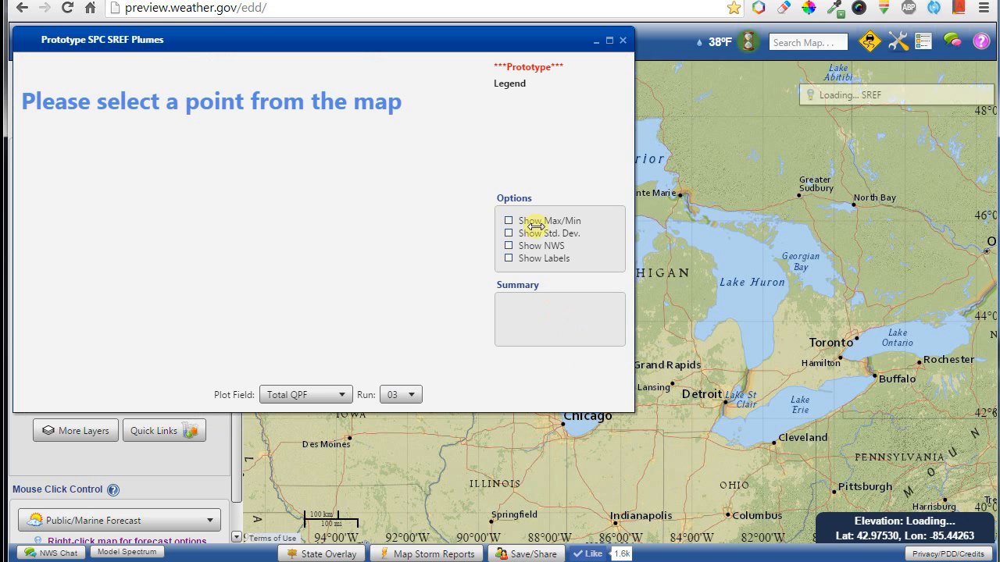
drag(797, 407, 790, 244)
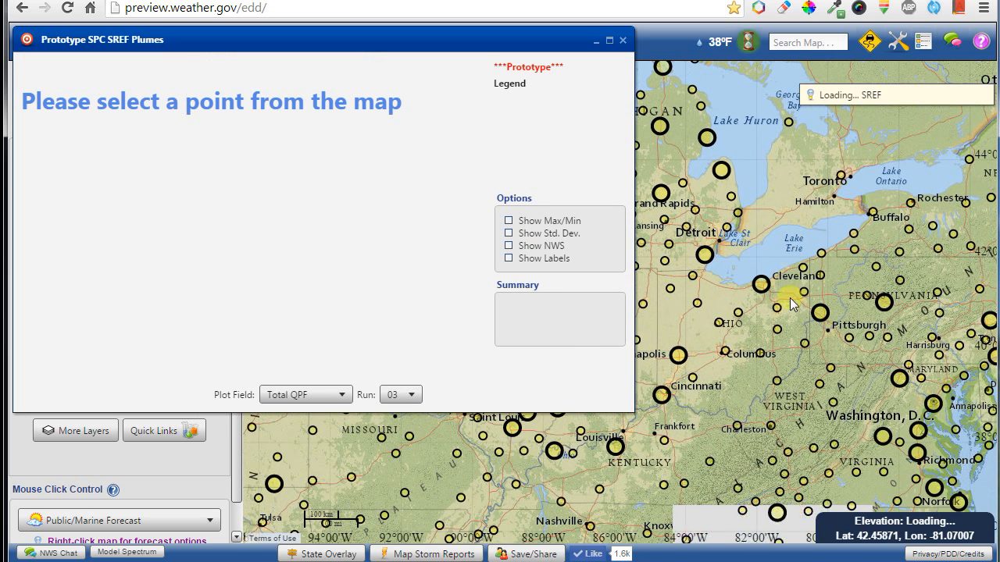
click(874, 211)
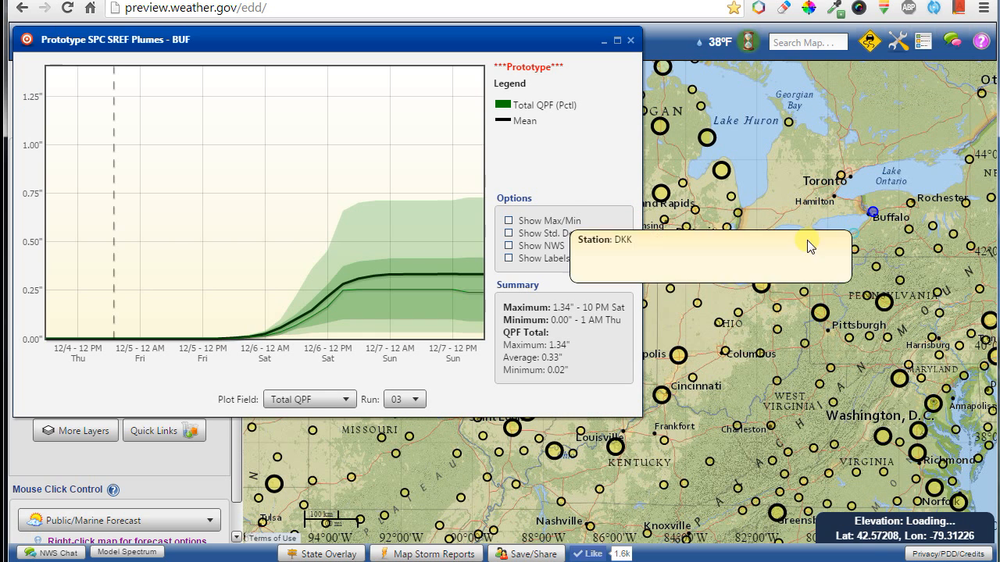
scroll(403, 402, down, 1)
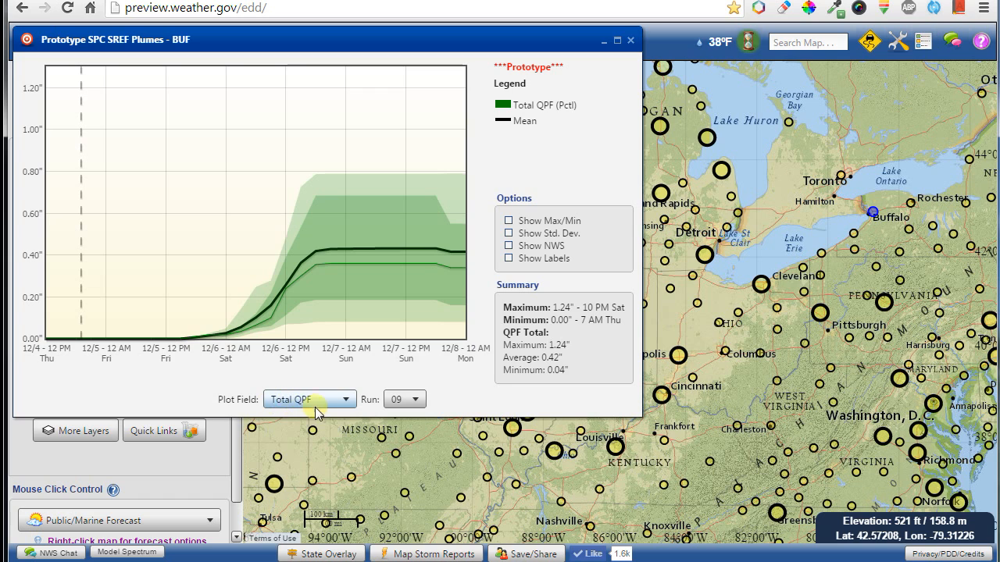
Add NWS forecast and standard deviation lines, cycling the plot field through Snow to Temperature.
click(509, 246)
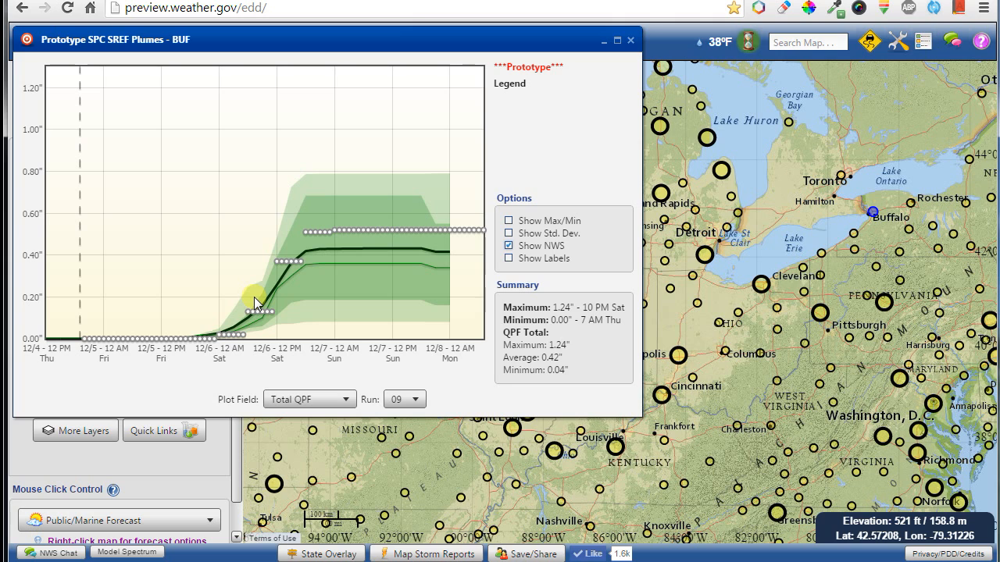
click(509, 245)
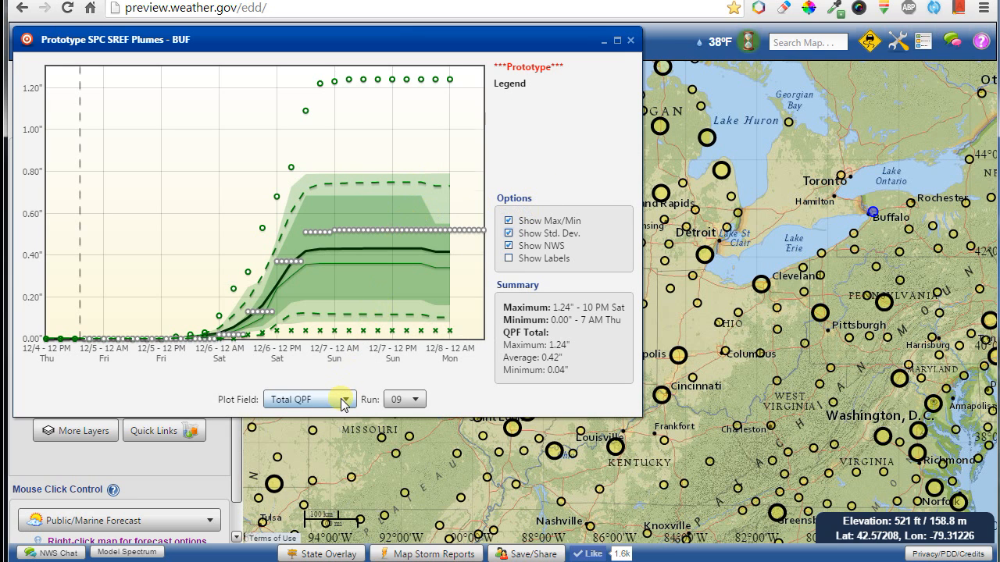
key(Down)
key(Up)
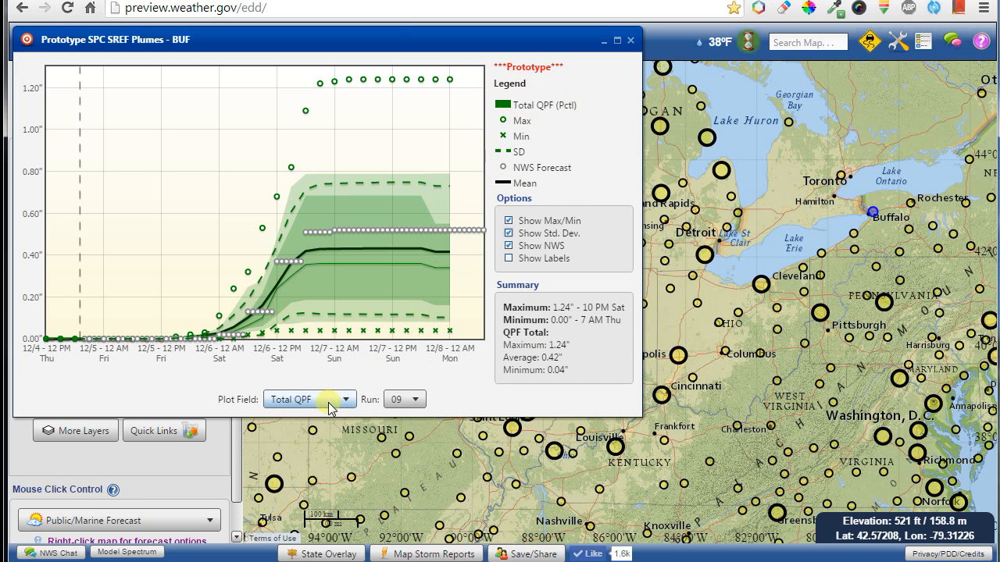
key(Down)
key(Down)
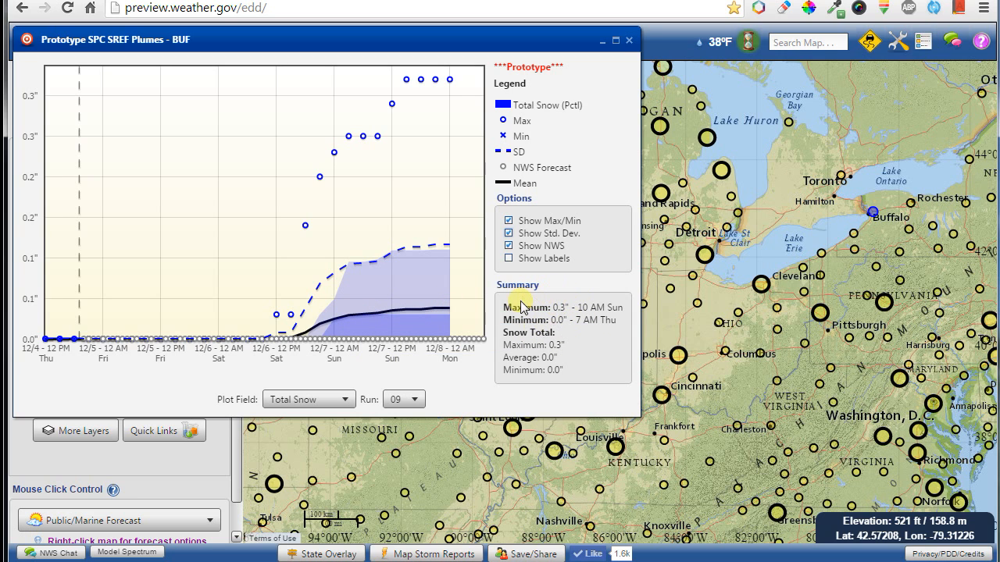
scroll(316, 402, up, 1)
scroll(315, 403, down, 2)
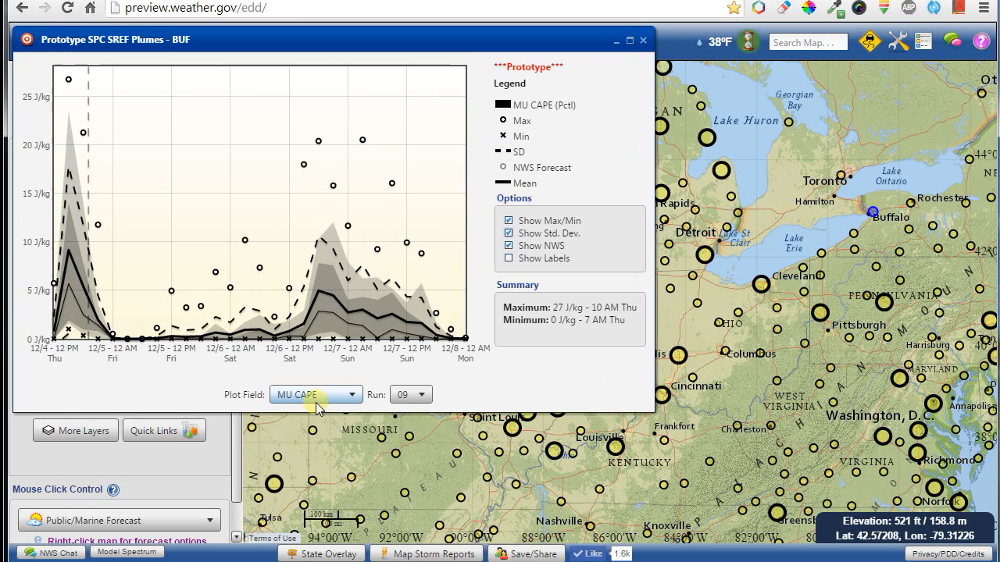
scroll(317, 396, down, 1)
click(317, 396)
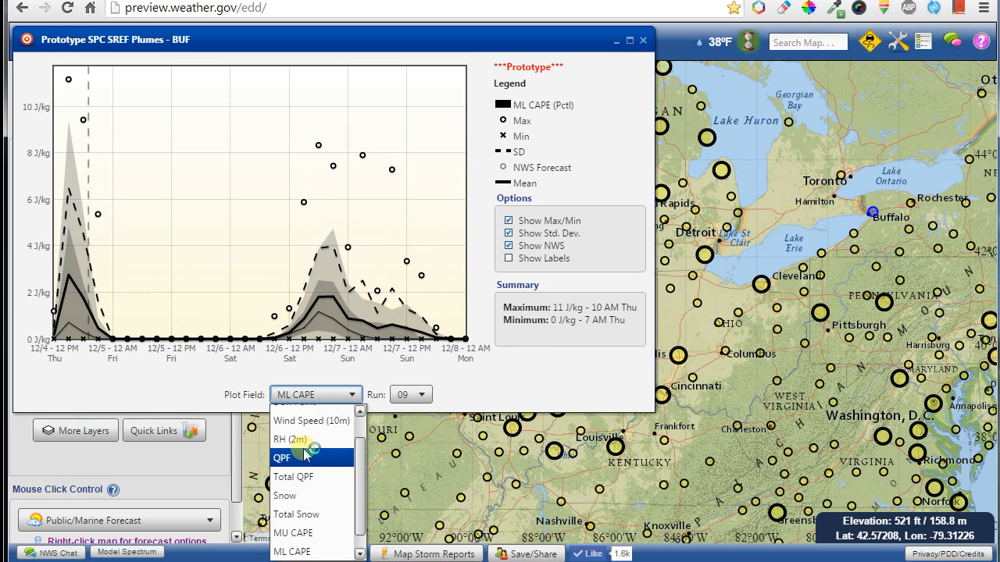
scroll(303, 442, up, 2)
click(305, 413)
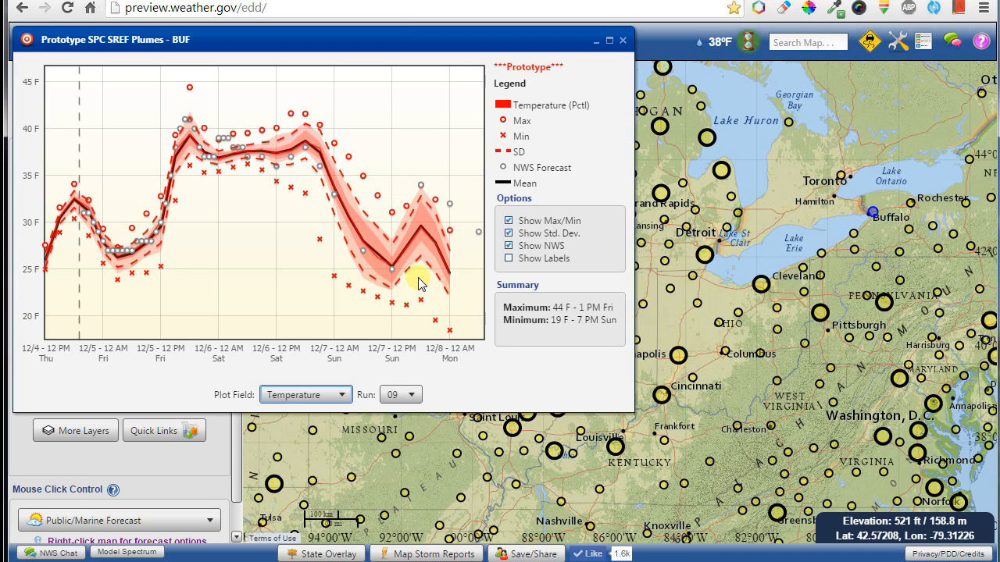
Load the Charleston-area HTS station plume with Plot Field set to Total QPF.
click(736, 430)
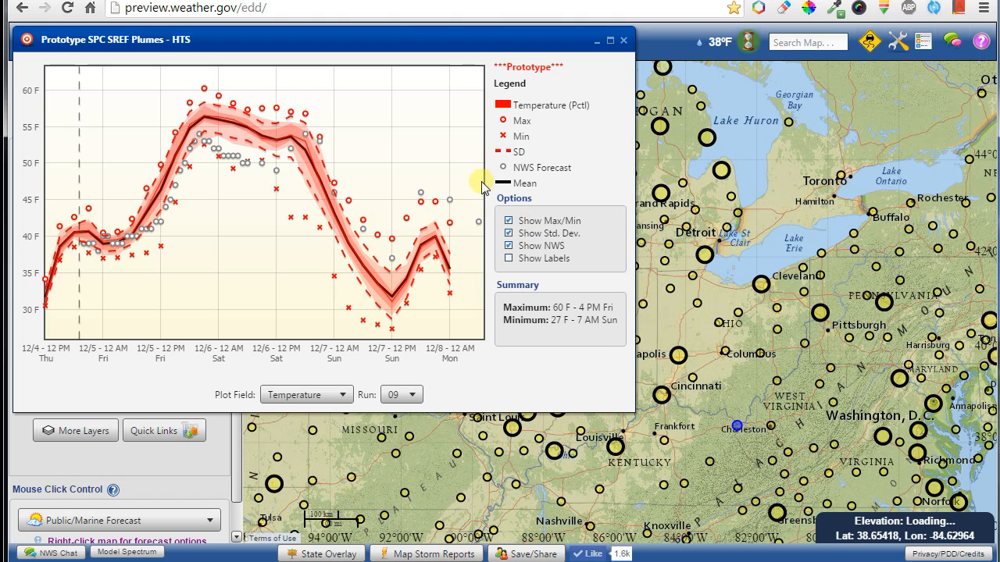
scroll(339, 392, down, 1)
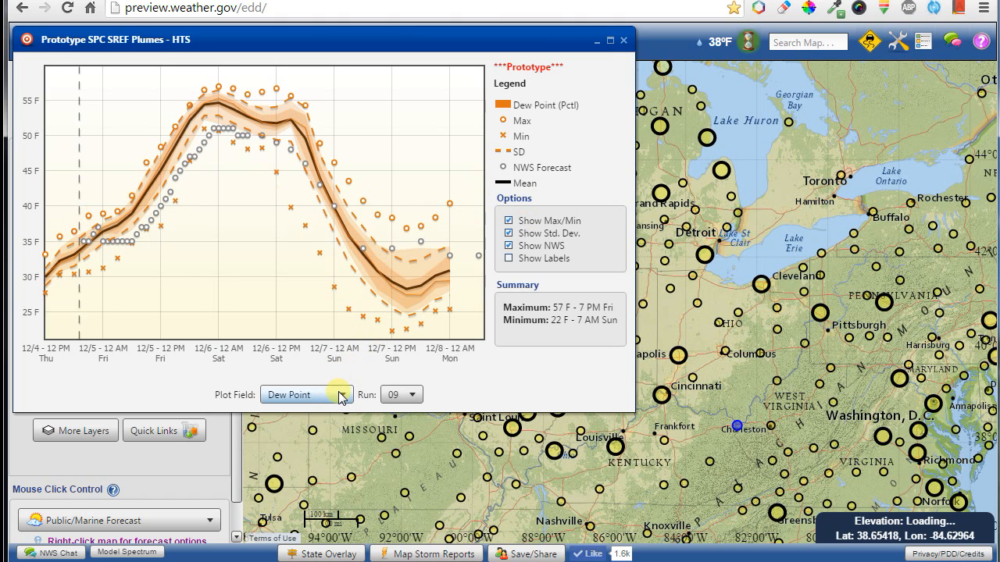
scroll(341, 398, down, 1)
scroll(341, 398, down, 1)
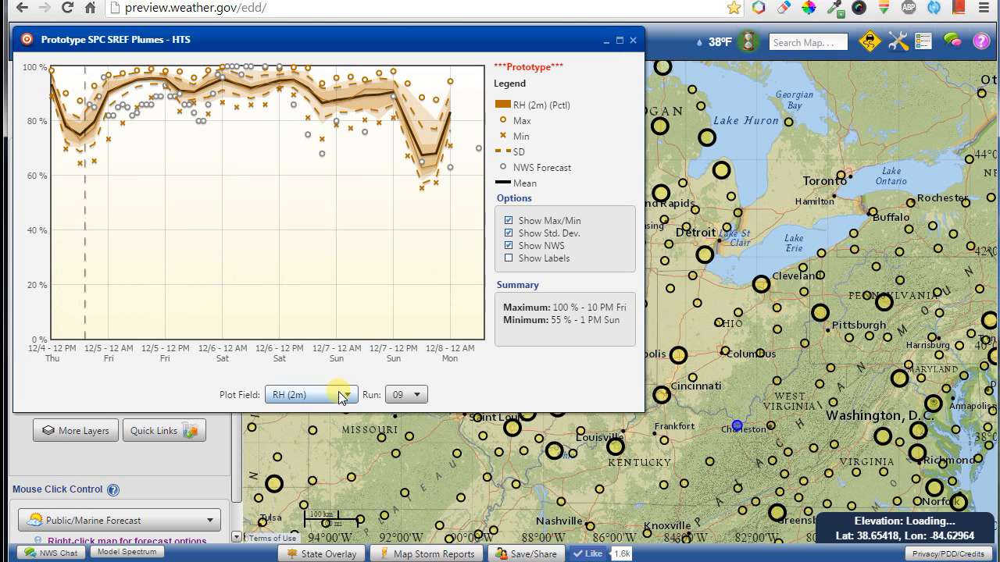
scroll(341, 397, down, 2)
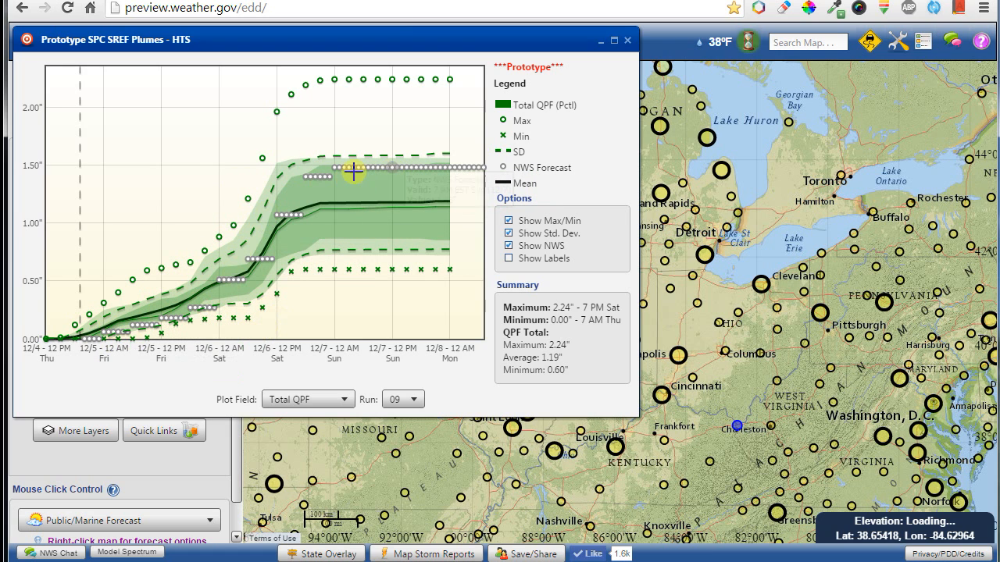
mouse_move(359, 205)
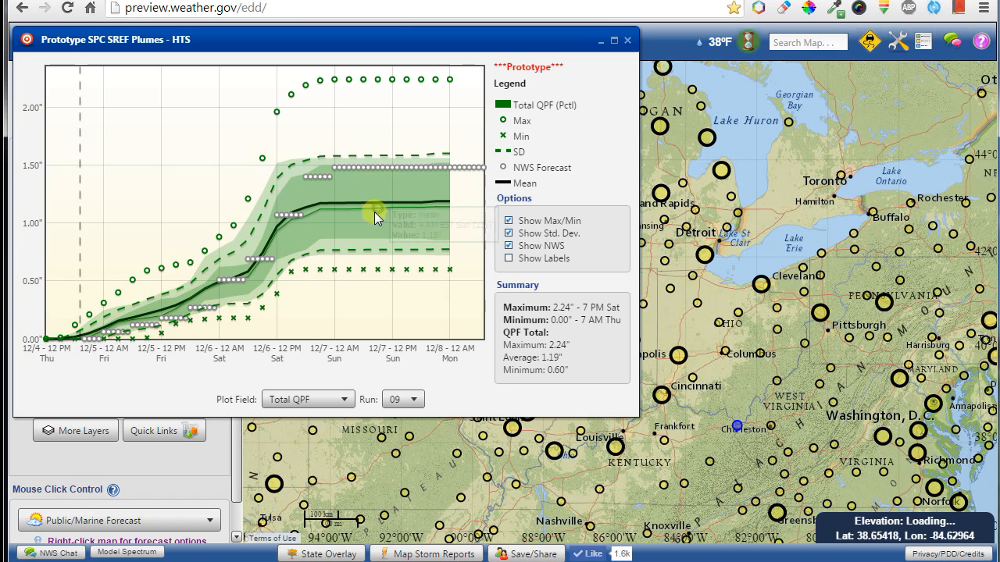
Close the SREF plumes and add the third-party Webcams layer, confirming with yes.
click(627, 41)
click(143, 334)
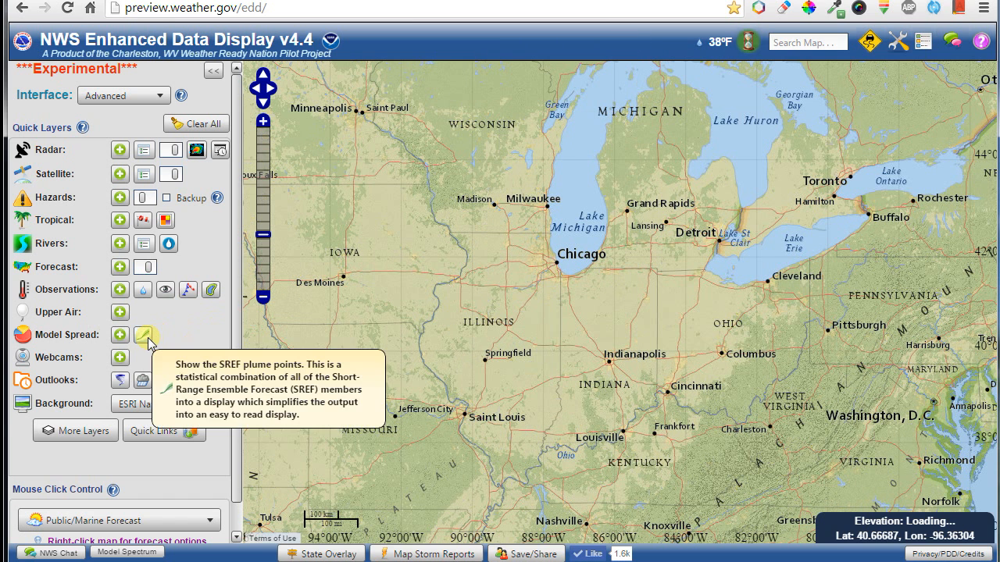
click(119, 360)
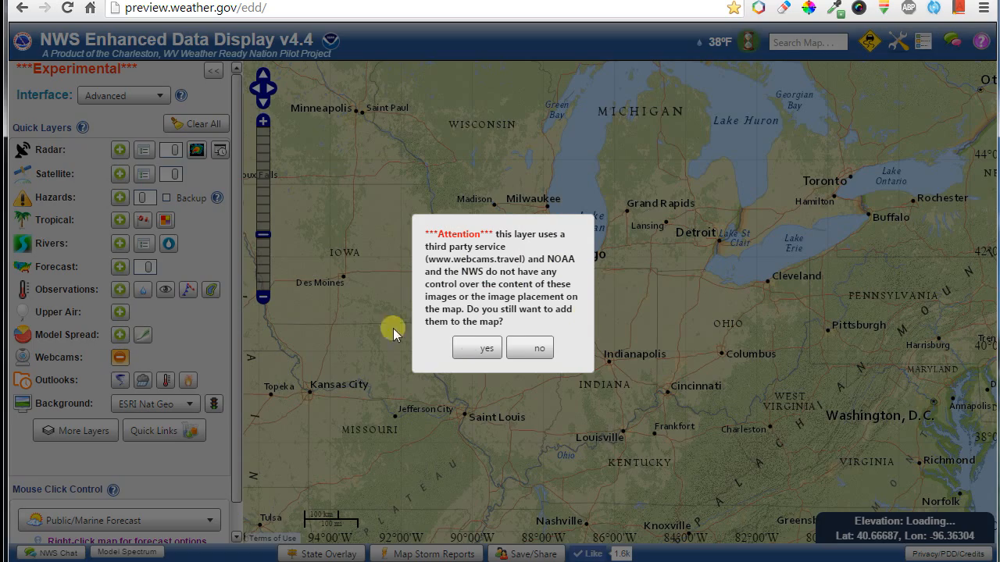
click(479, 347)
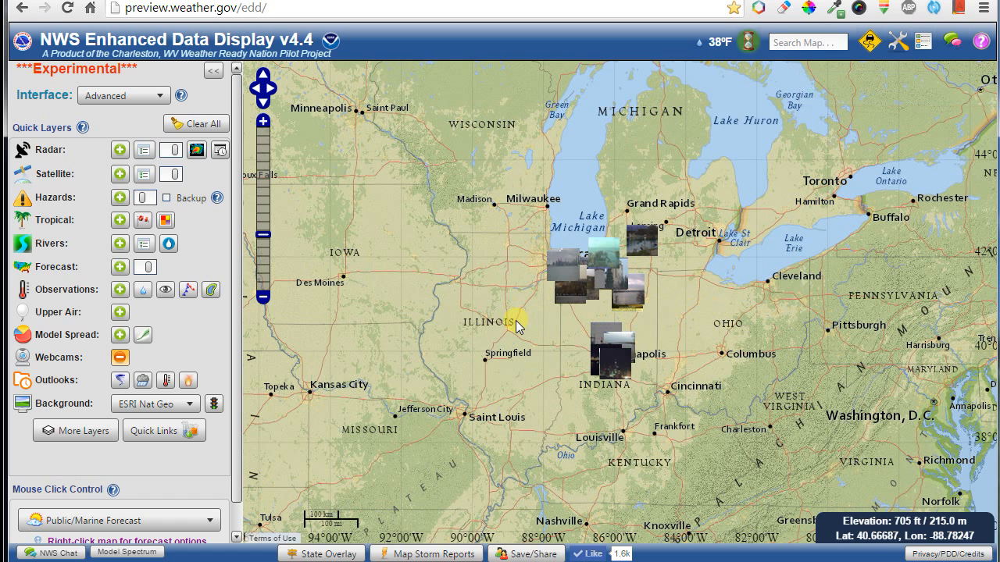
Zoom to Indiana, view the Morselake webcam details, then remove the Webcams layer.
scroll(595, 317, up, 2)
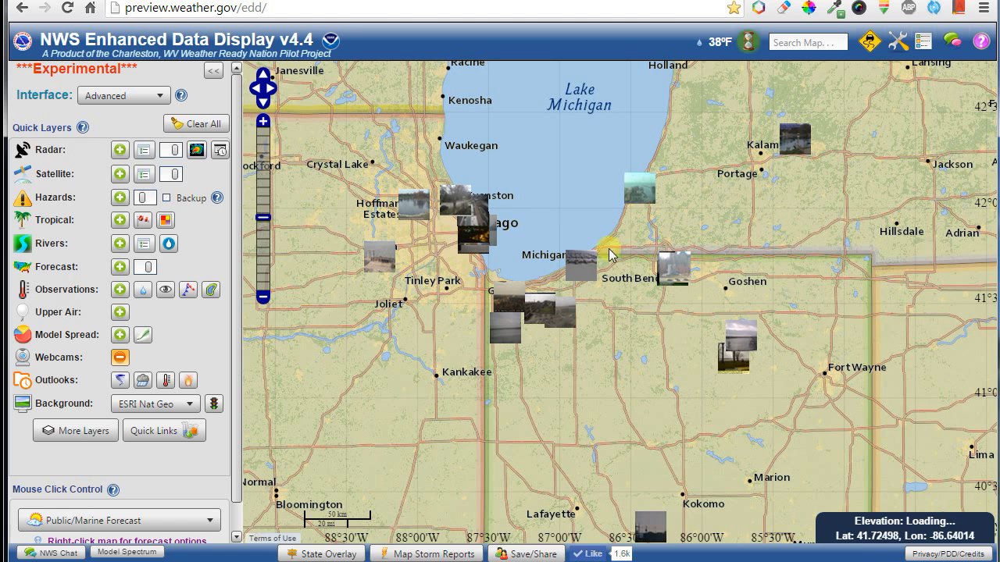
mouse_move(639, 195)
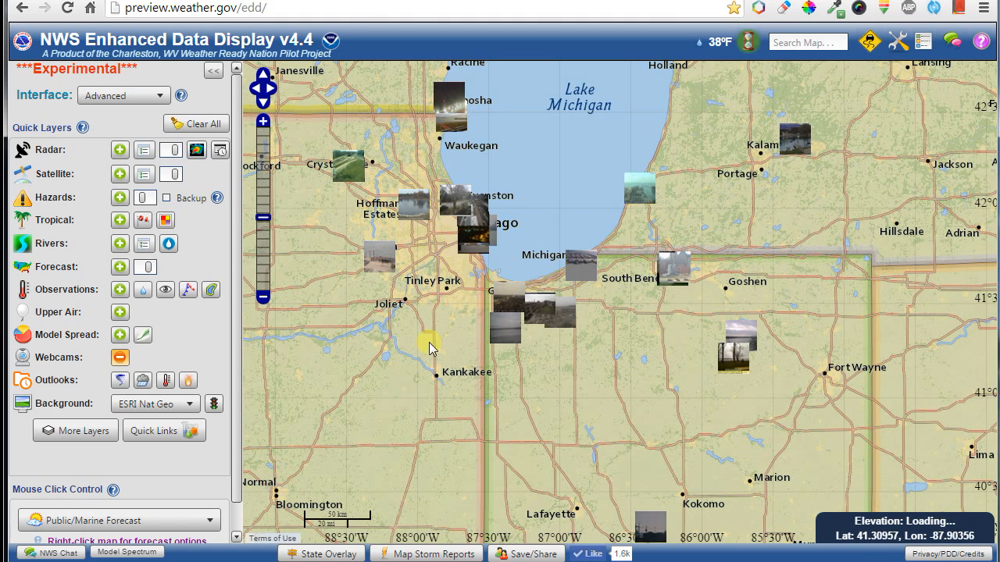
mouse_move(392, 262)
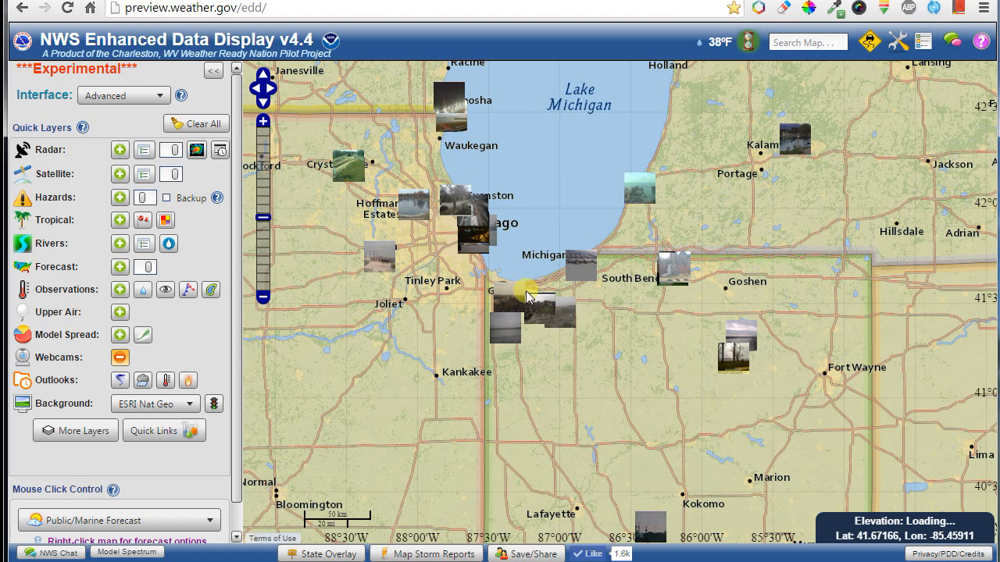
mouse_move(532, 312)
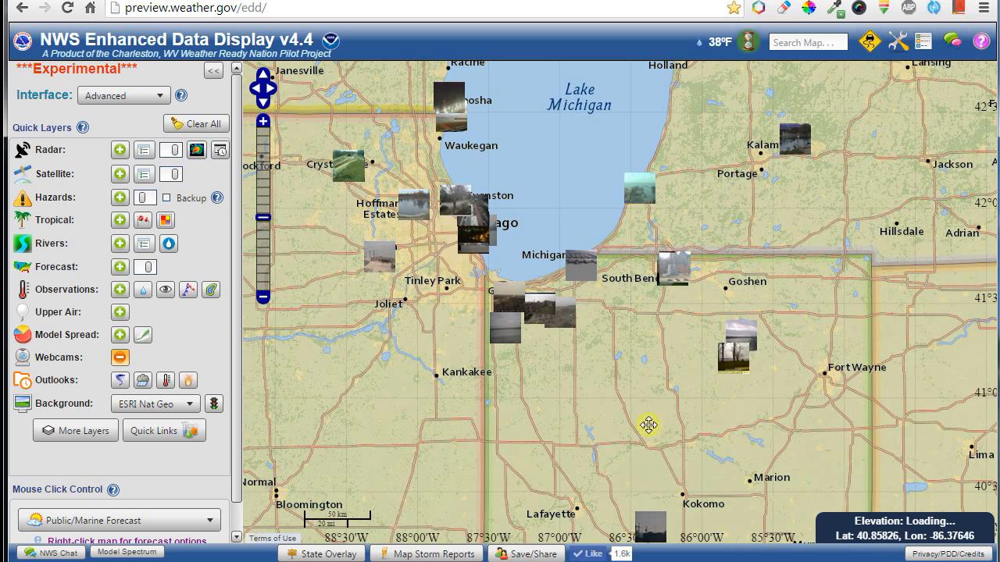
drag(648, 425, 497, 232)
mouse_move(555, 372)
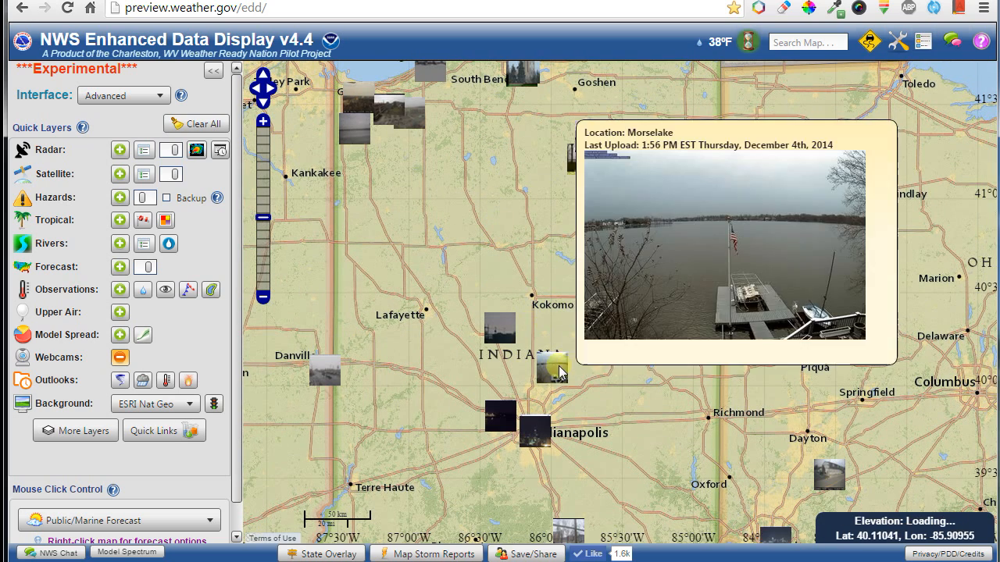
click(547, 369)
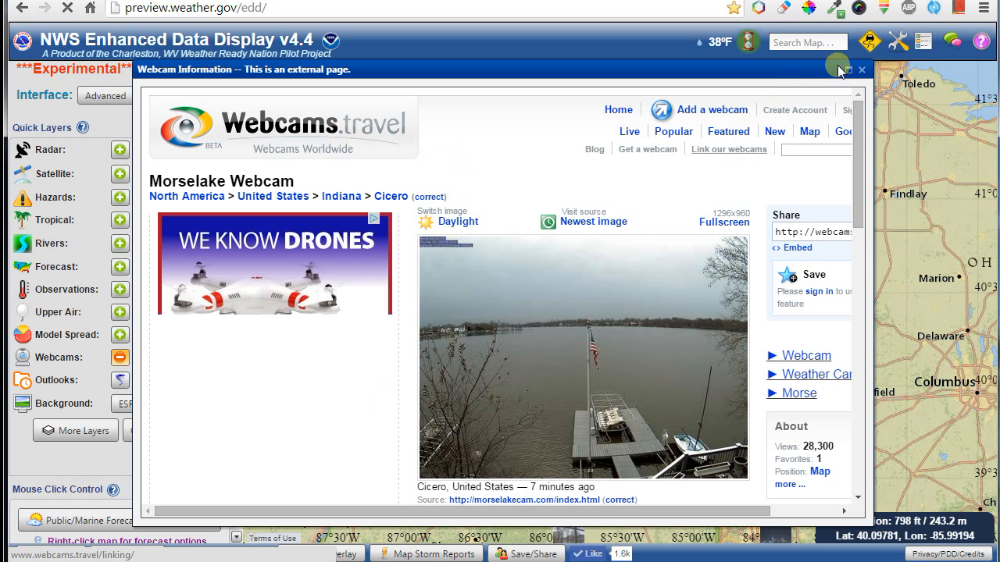
click(861, 73)
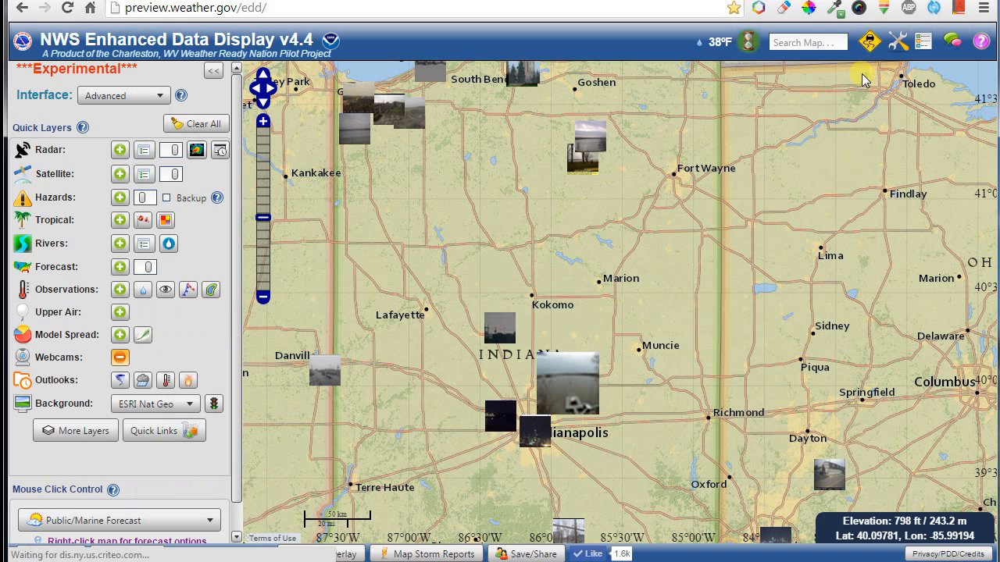
click(120, 358)
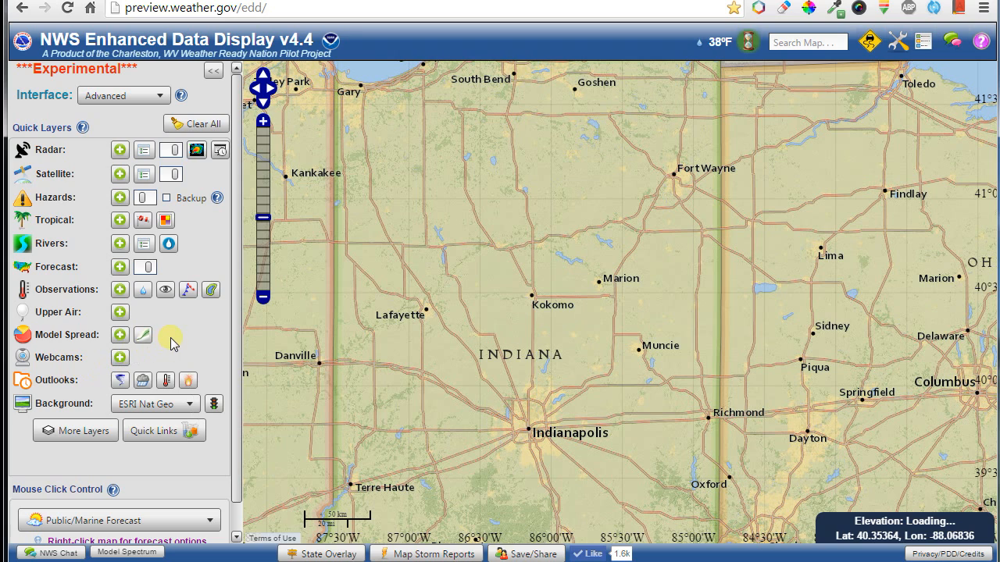
Show the Day 1 convective outlook with its legend, then switch to Day 2.
scroll(524, 387, down, 3)
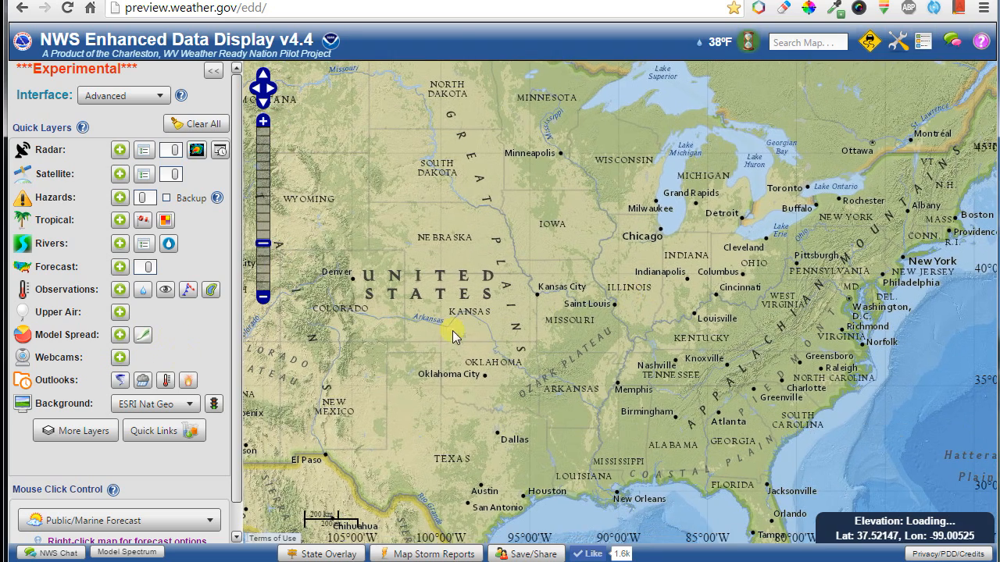
drag(452, 330, 521, 337)
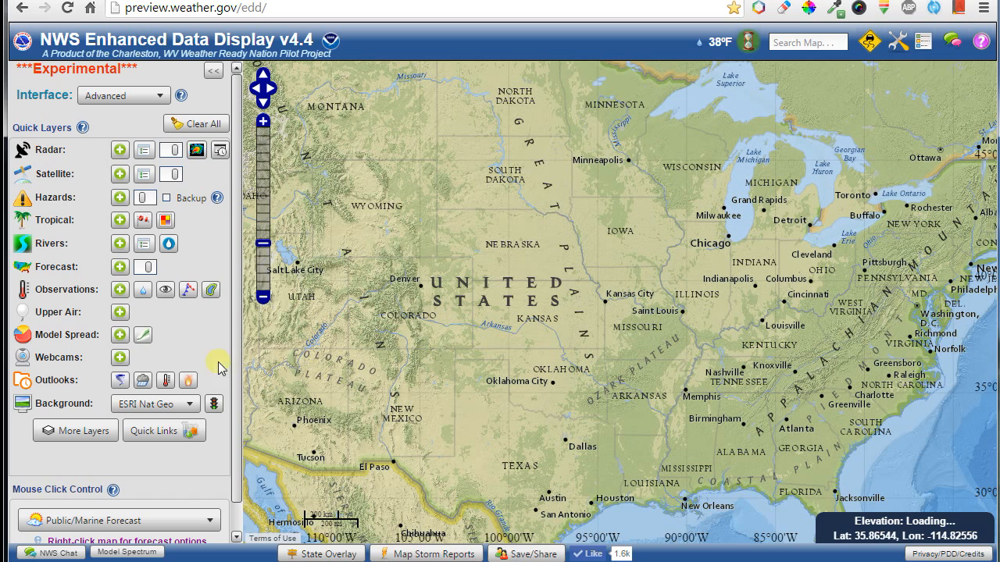
click(121, 383)
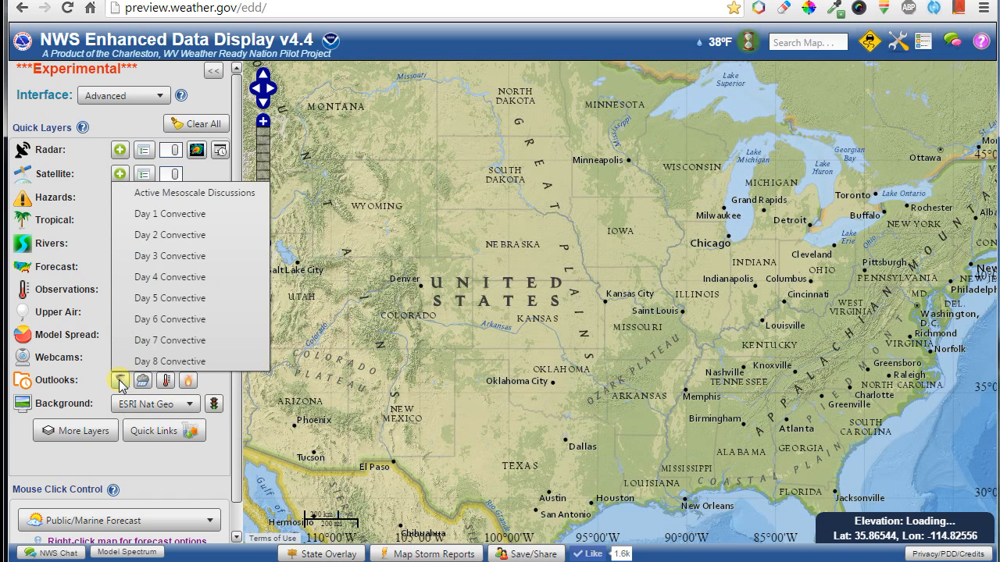
click(187, 216)
drag(432, 358, 625, 385)
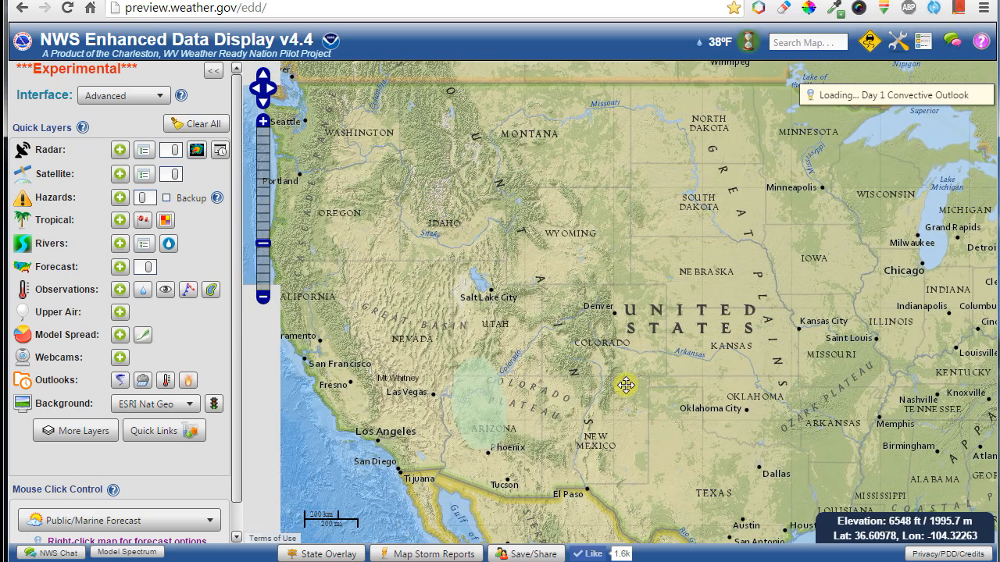
click(923, 40)
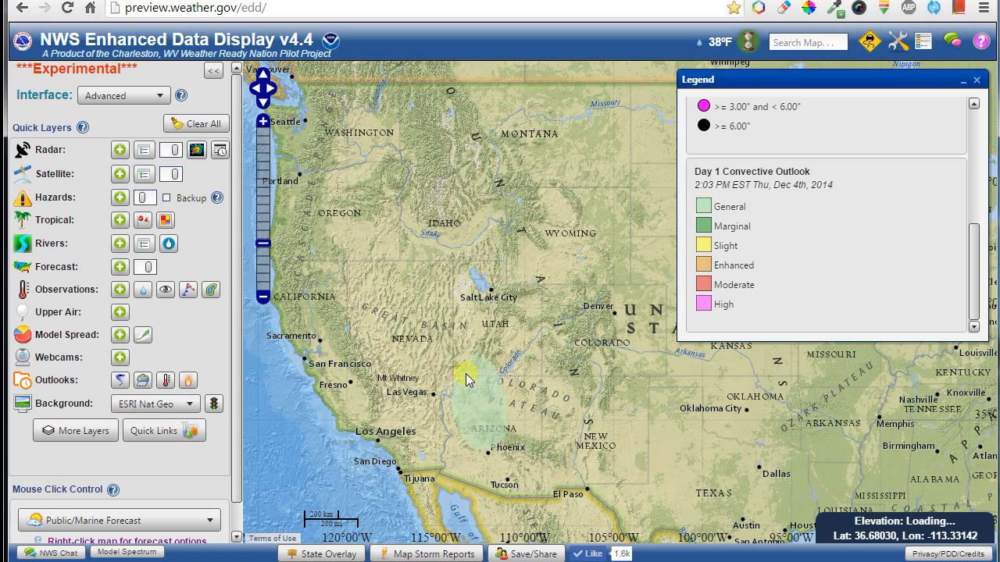
click(120, 381)
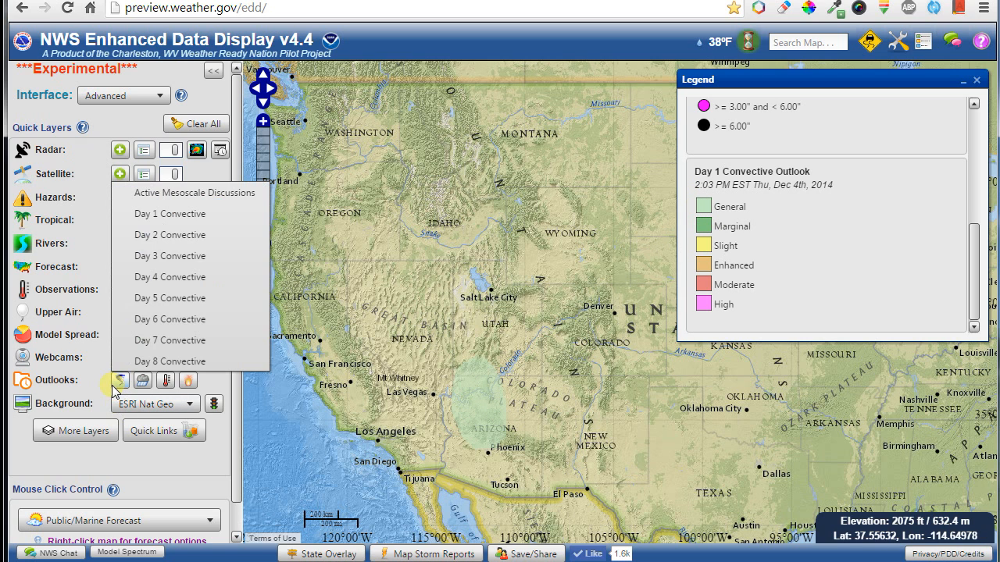
click(158, 237)
drag(708, 371, 416, 345)
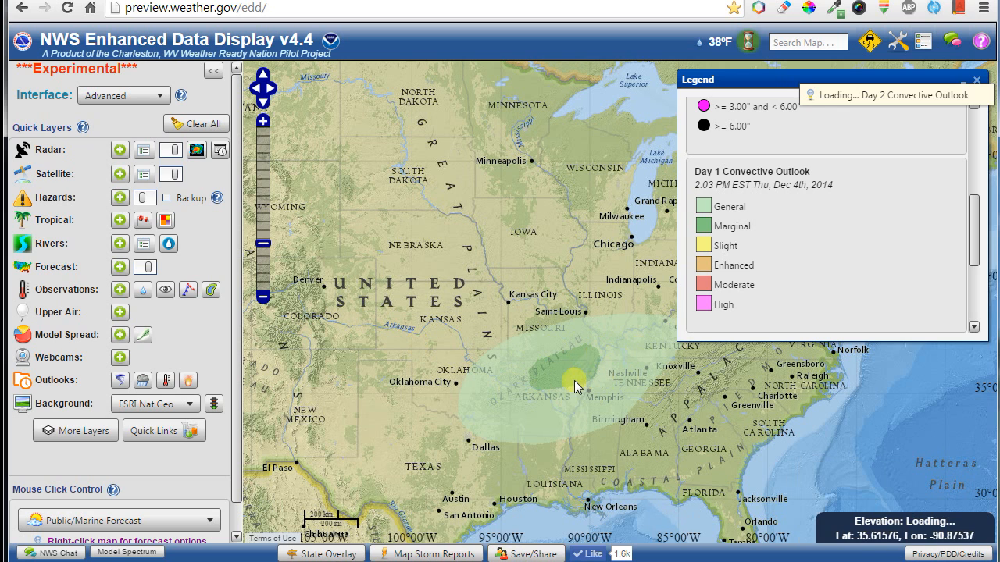
Overlay Day 1-7 QPF and pan to the Northeast and Great Lakes.
click(142, 381)
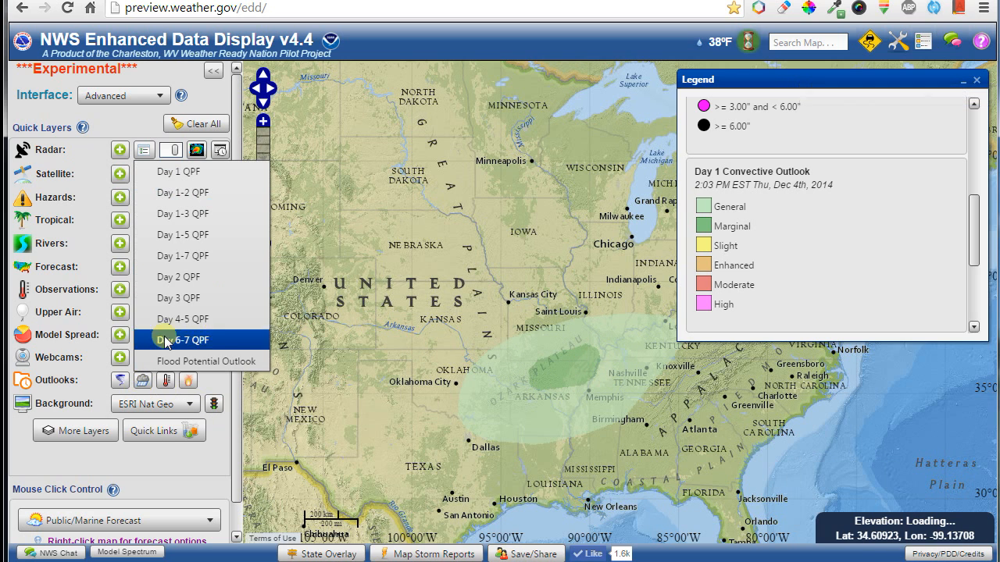
click(210, 257)
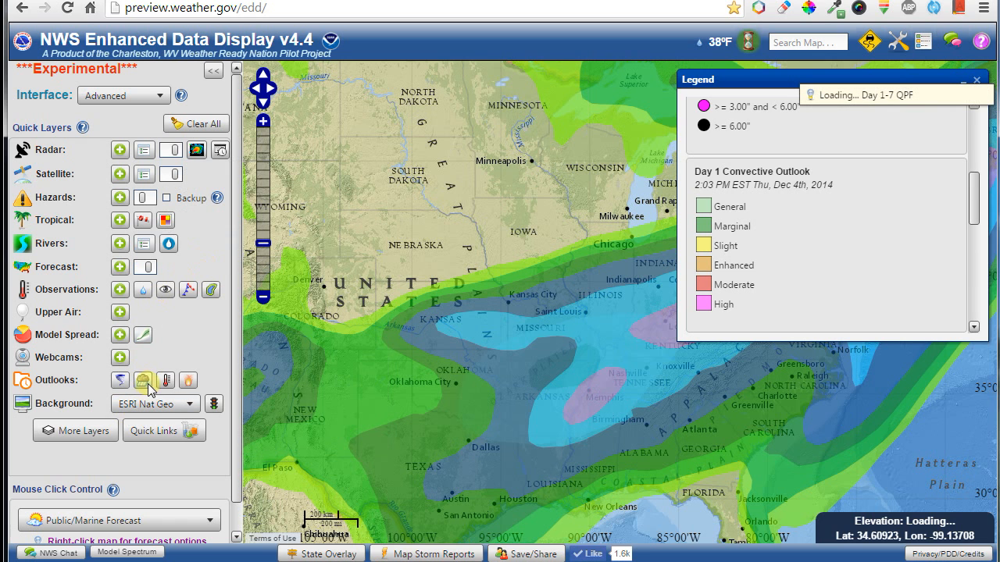
drag(632, 350, 394, 410)
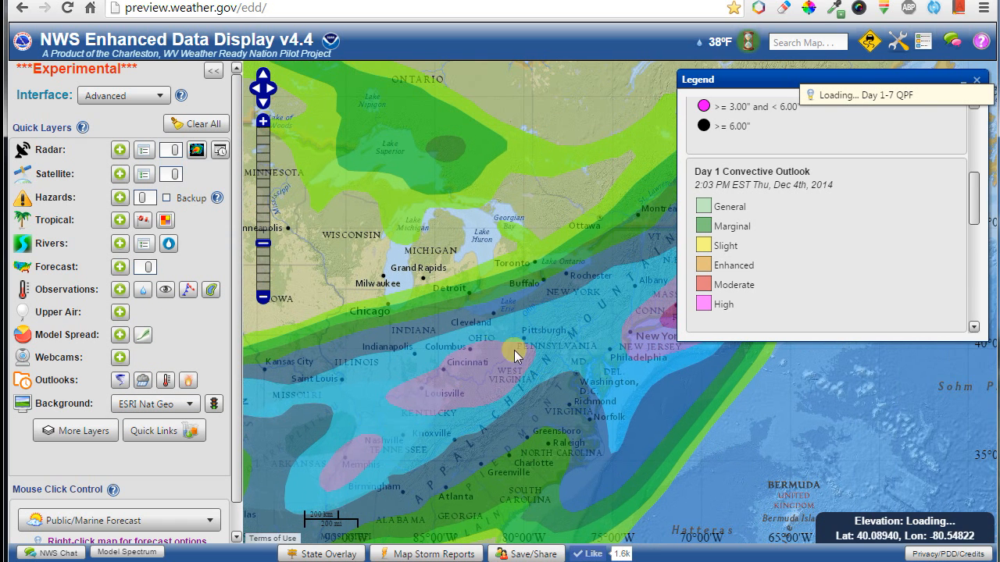
Add the Drought outlook layer and view it from Montana to the Southwest and Mexico.
click(165, 380)
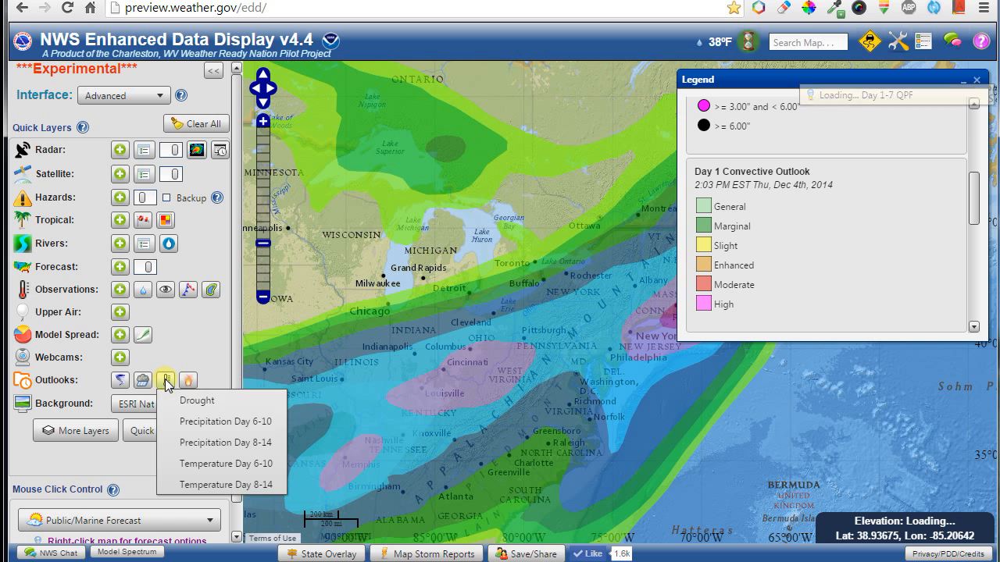
click(191, 400)
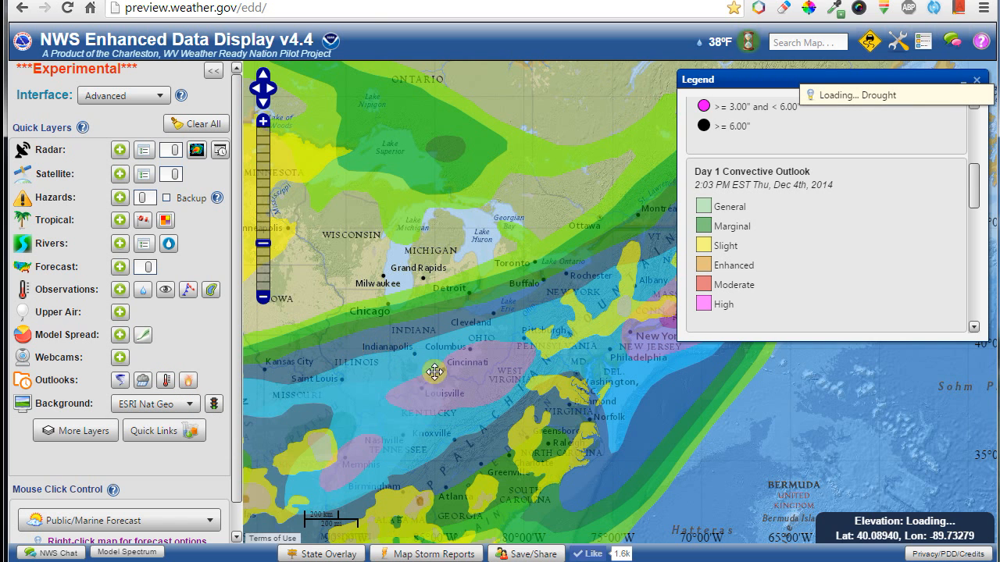
drag(435, 371, 711, 359)
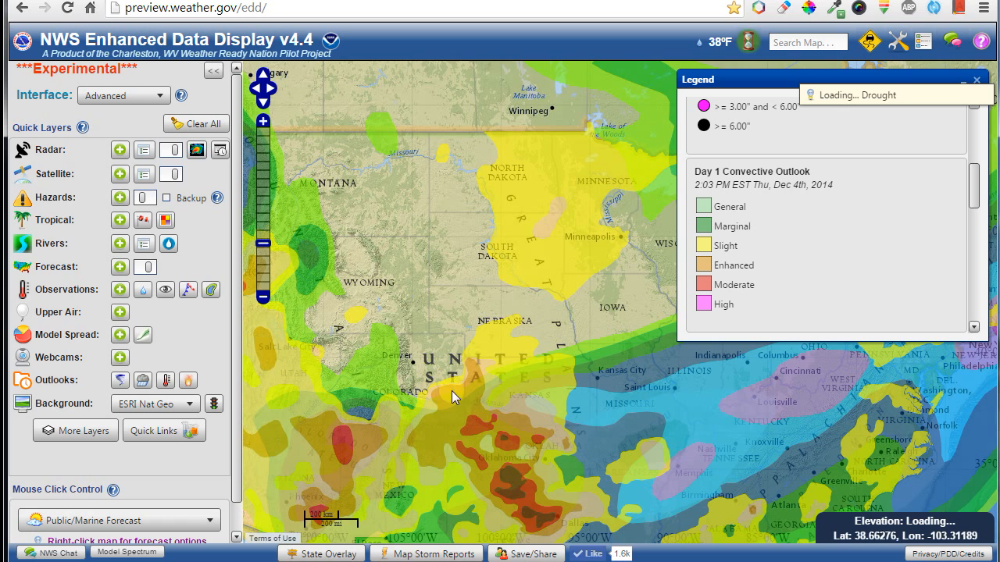
scroll(883, 245, down, 6)
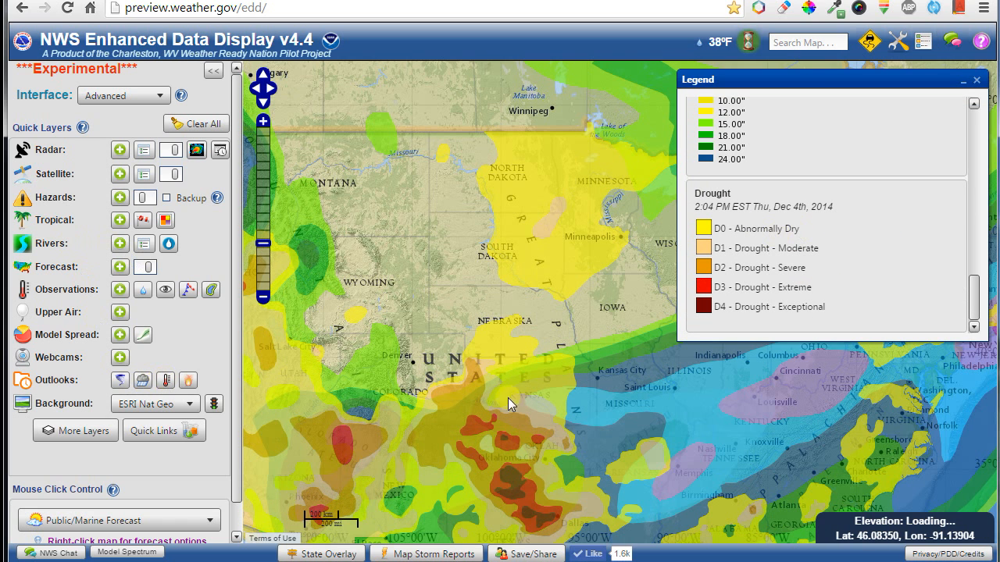
drag(508, 399, 633, 241)
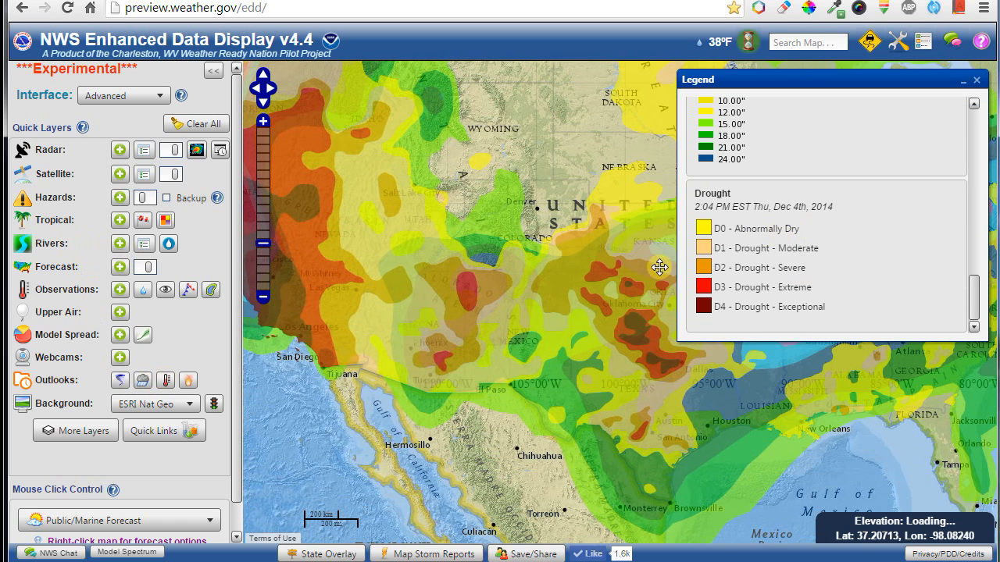
Add the Temperature Day 8-14 outlook and view it over Montana and the Dakotas.
click(171, 383)
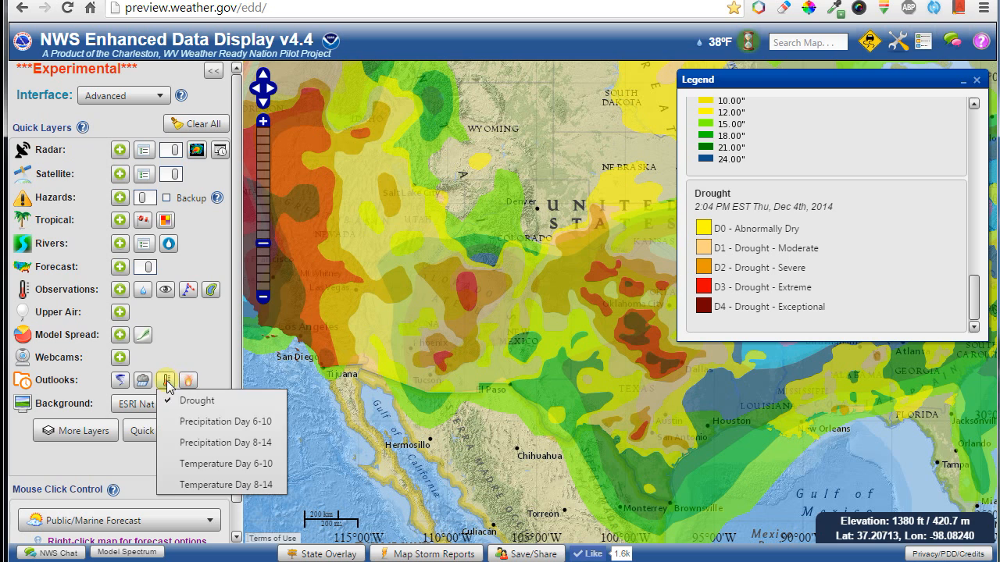
click(196, 486)
drag(515, 197, 465, 378)
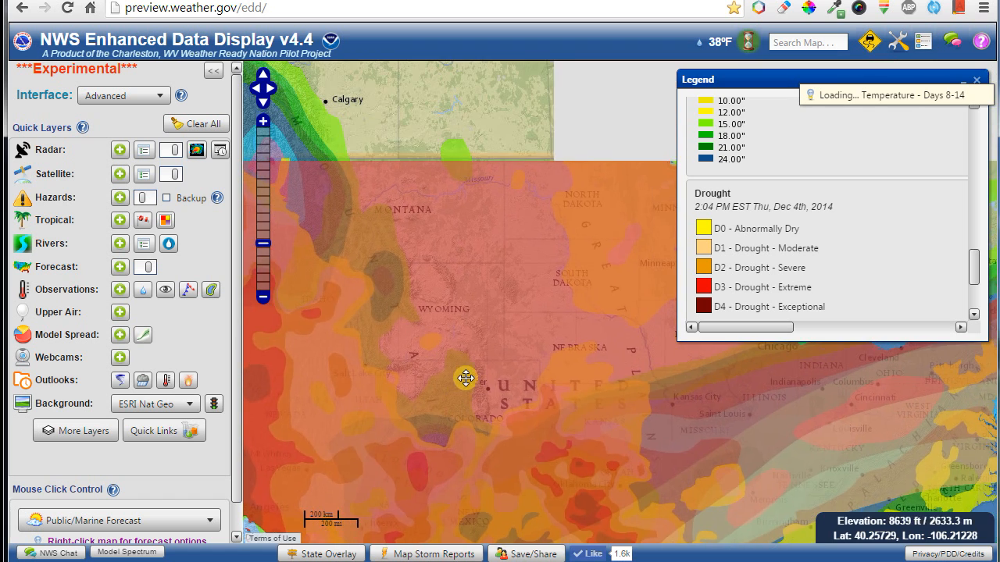
scroll(528, 373, down, 3)
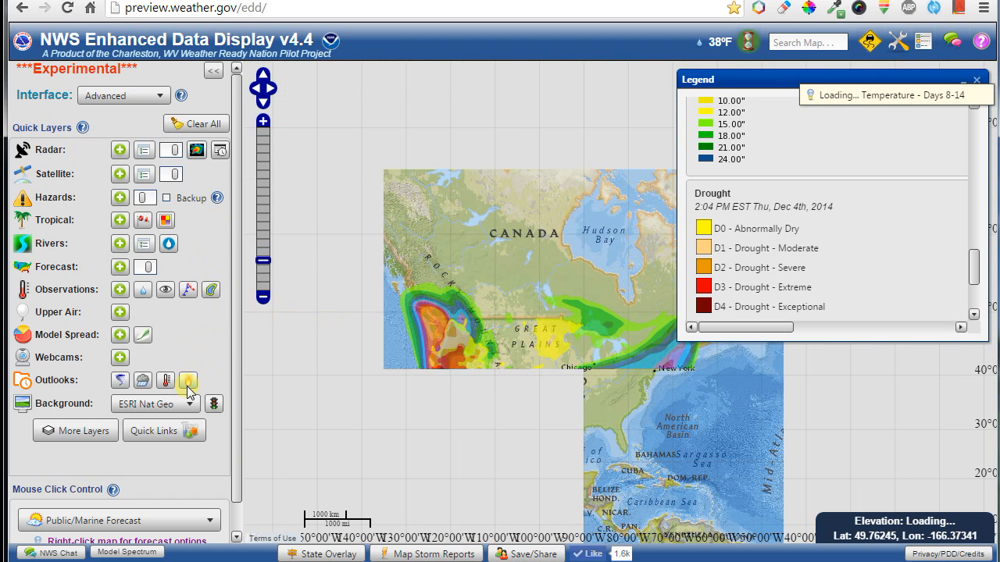
Clear all overlays, briefly re-add Temperature Day 8-14, and centre the contiguous US.
click(212, 128)
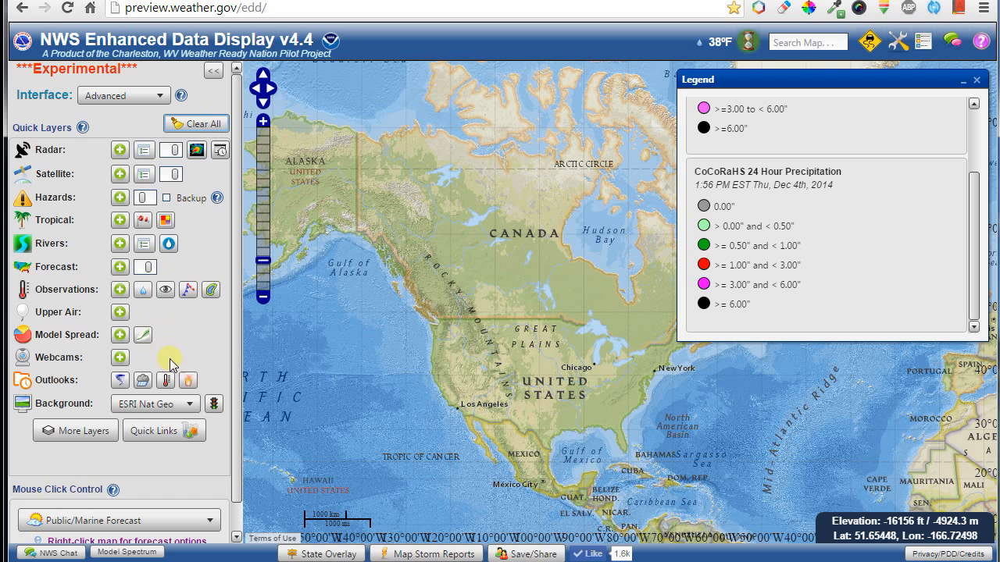
mouse_move(189, 389)
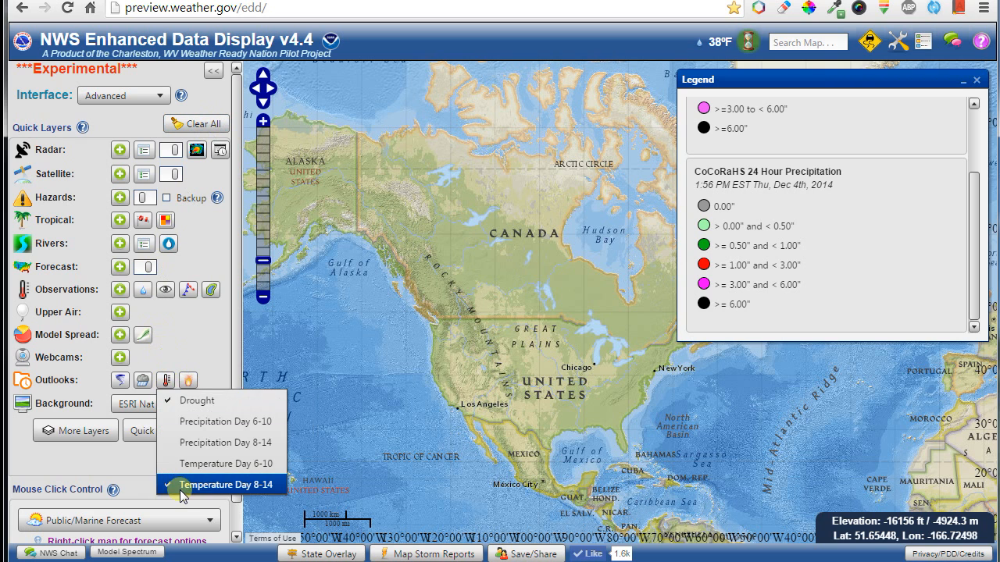
click(180, 485)
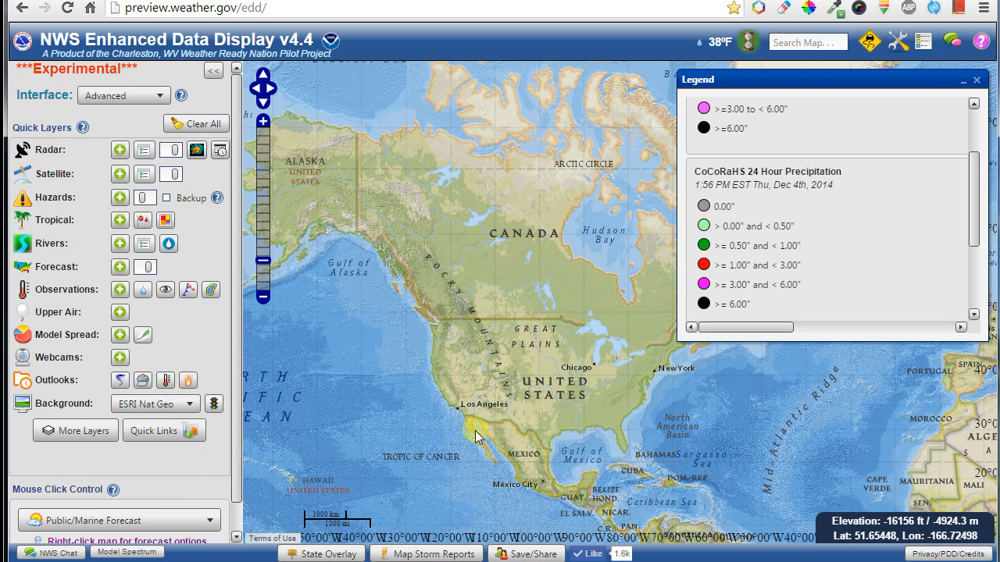
scroll(766, 219, down, 3)
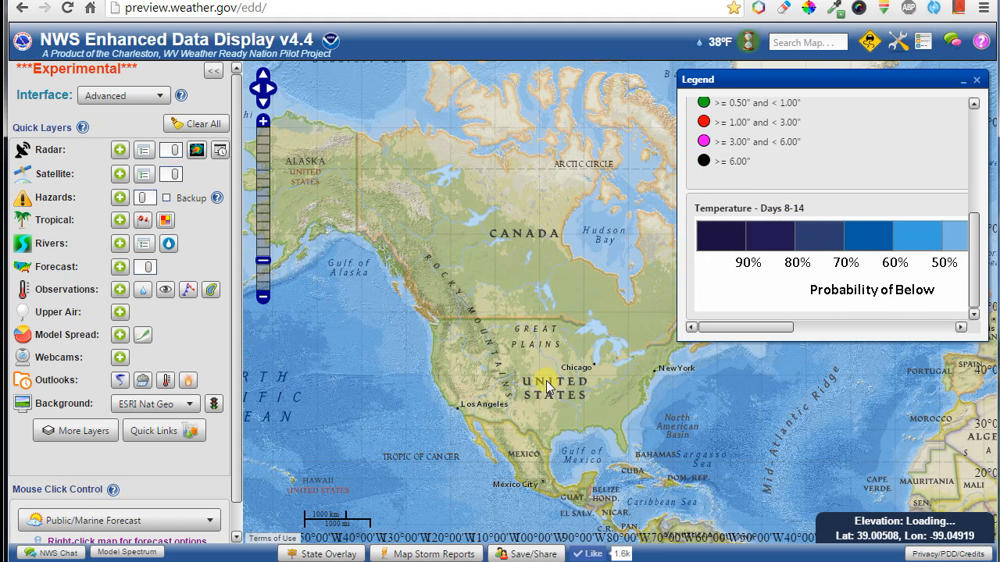
scroll(548, 379, up, 1)
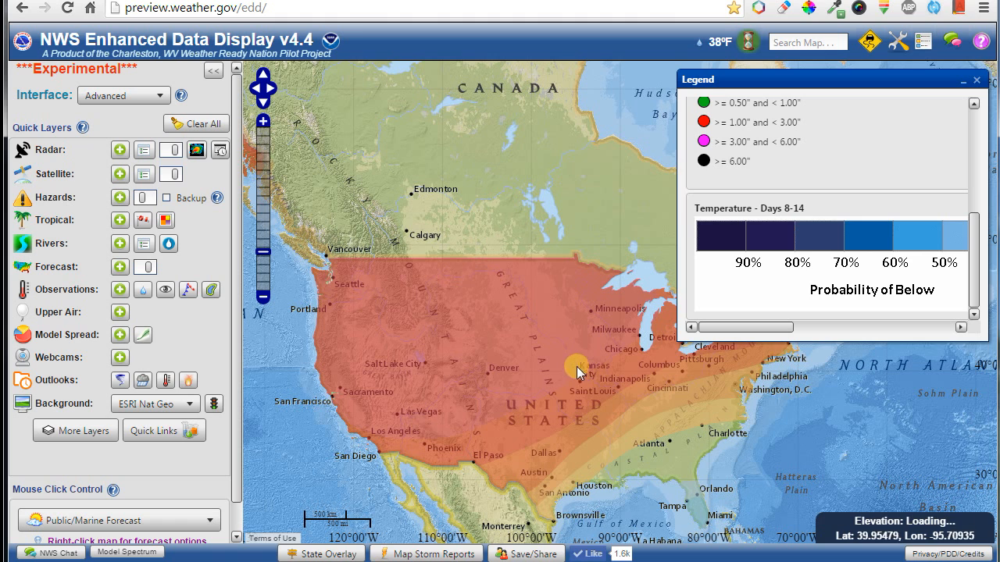
drag(777, 326, 950, 326)
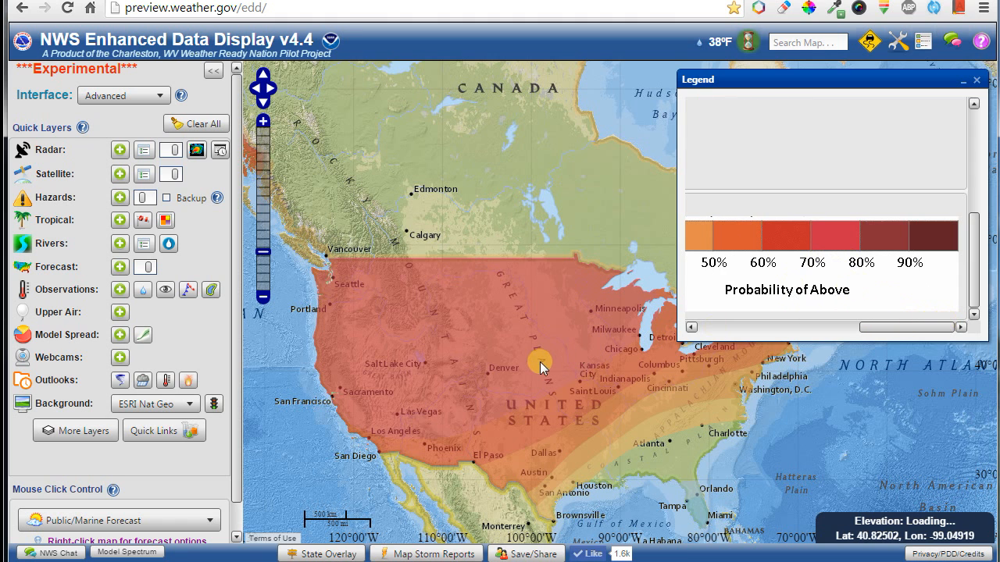
drag(540, 362, 476, 315)
drag(581, 331, 441, 288)
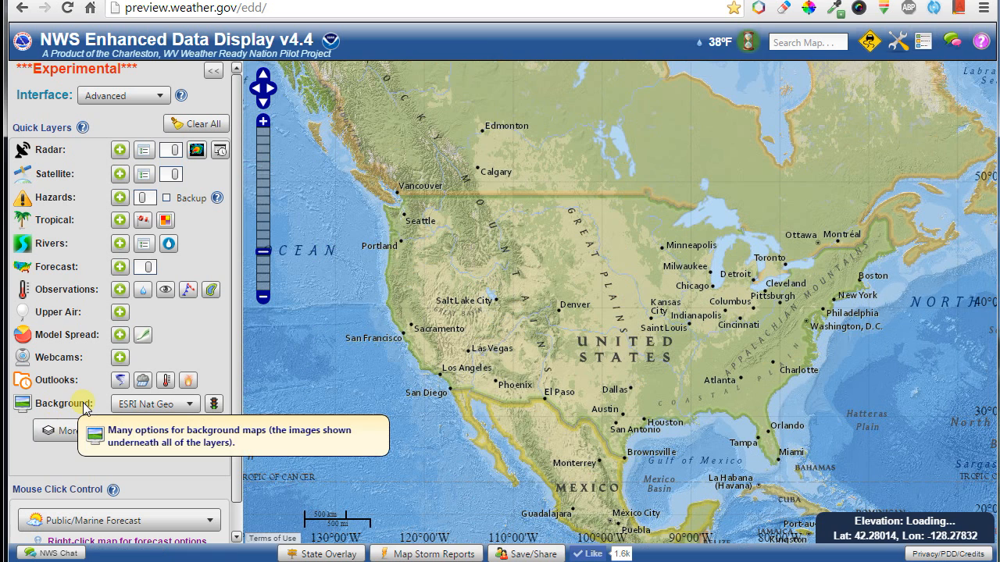
Try the ESRI World Topo and Google Terrain basemaps around Thunder Bay.
scroll(166, 407, up, 1)
click(166, 405)
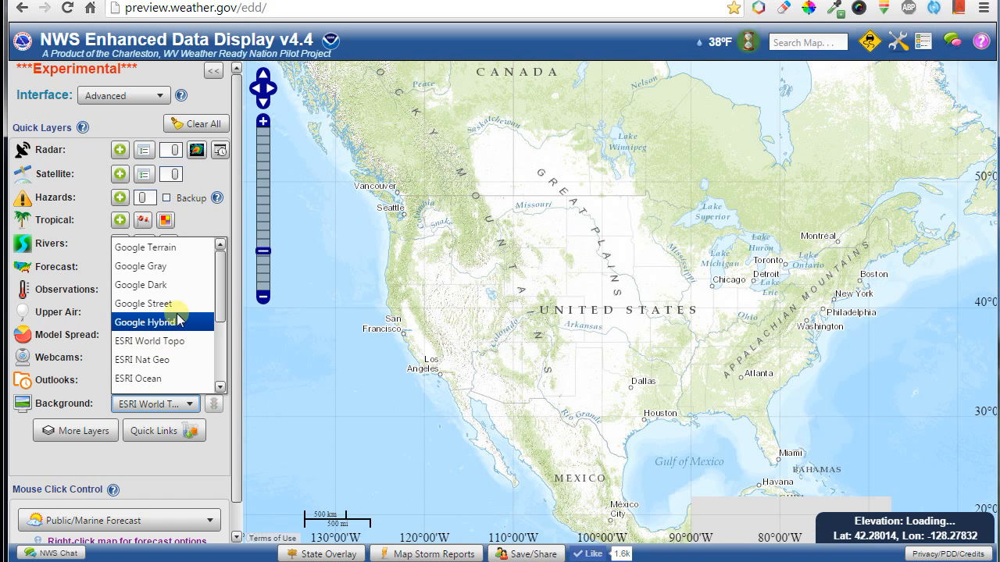
scroll(168, 329, down, 3)
scroll(174, 338, up, 3)
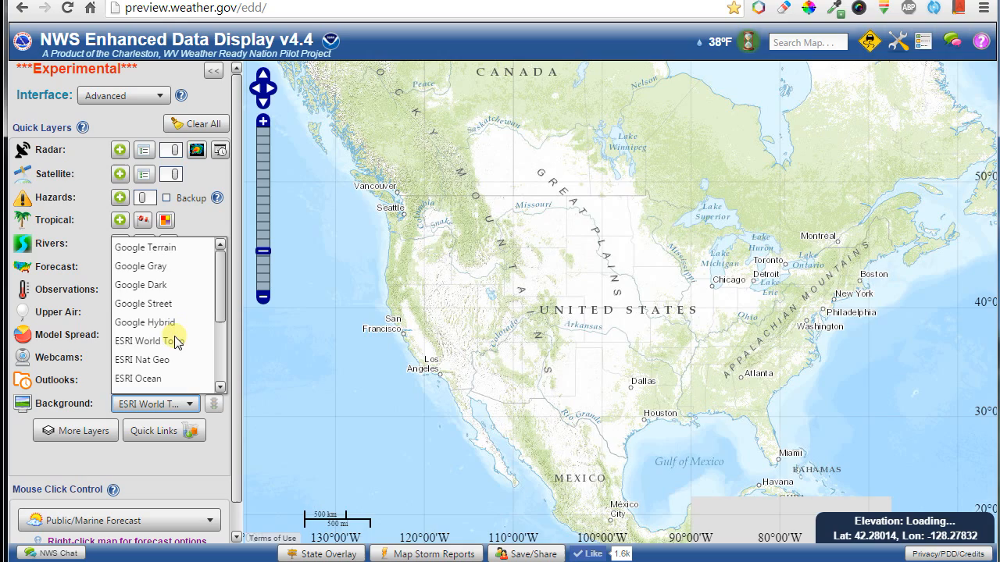
click(164, 247)
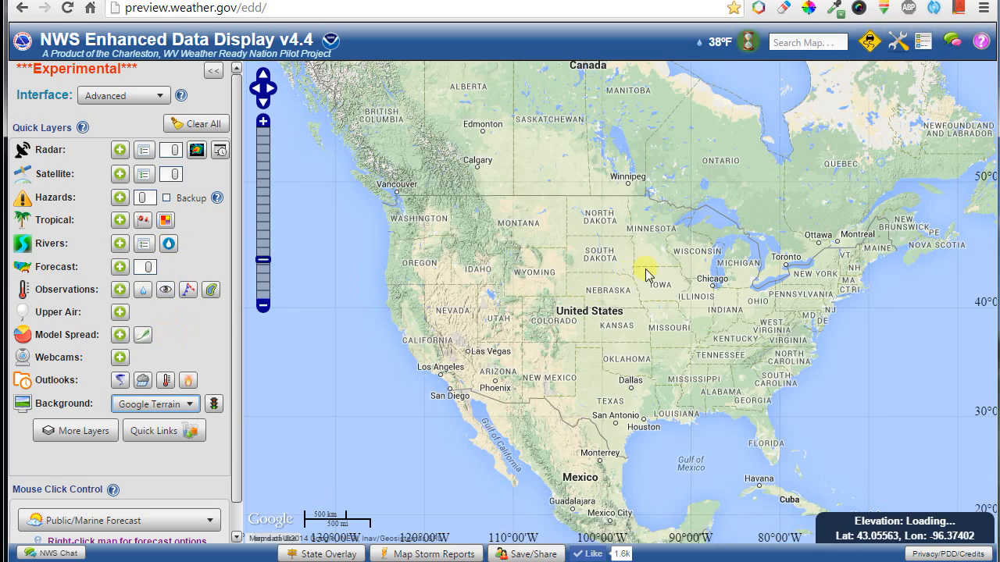
scroll(645, 274, up, 4)
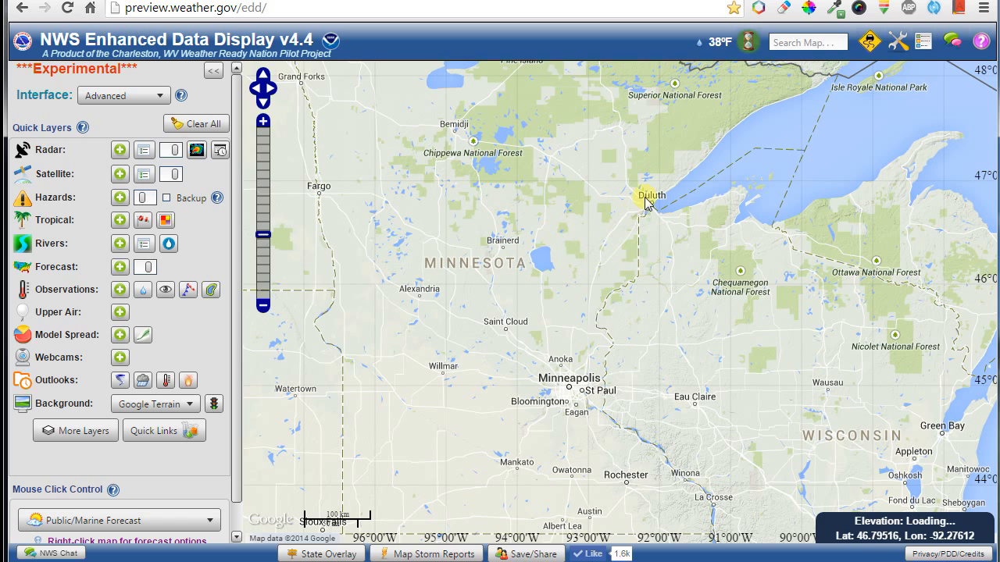
drag(646, 202, 580, 299)
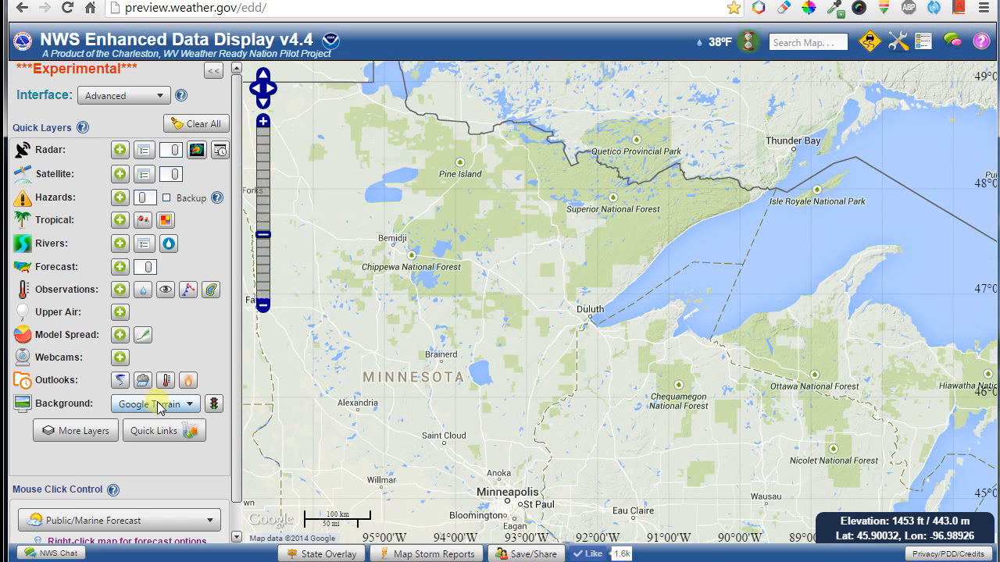
Show live highway traffic flow from Wisconsin across to Indiana, Ohio and Kentucky.
click(214, 403)
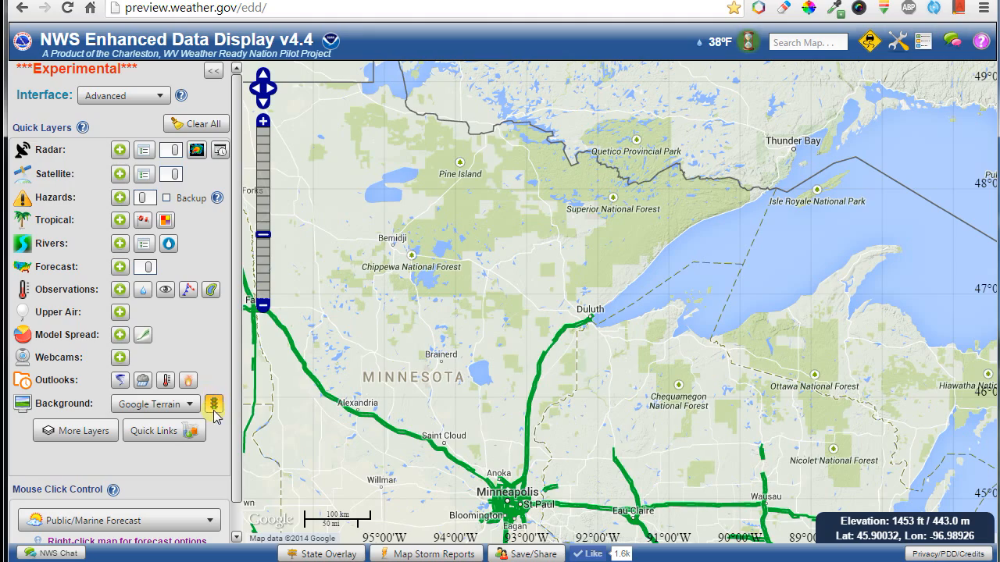
drag(475, 413, 484, 163)
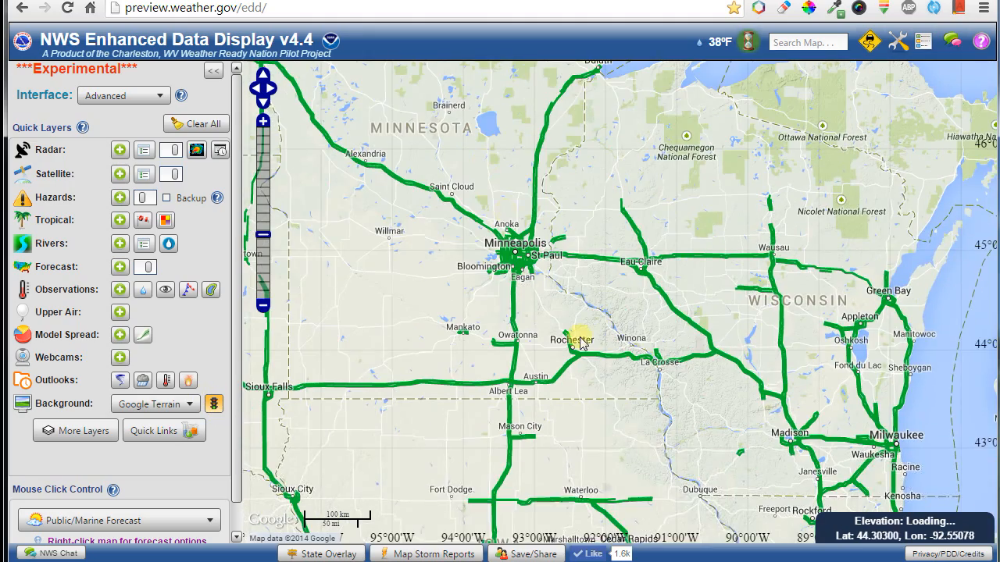
drag(625, 453, 493, 227)
drag(719, 380, 558, 258)
drag(676, 390, 453, 335)
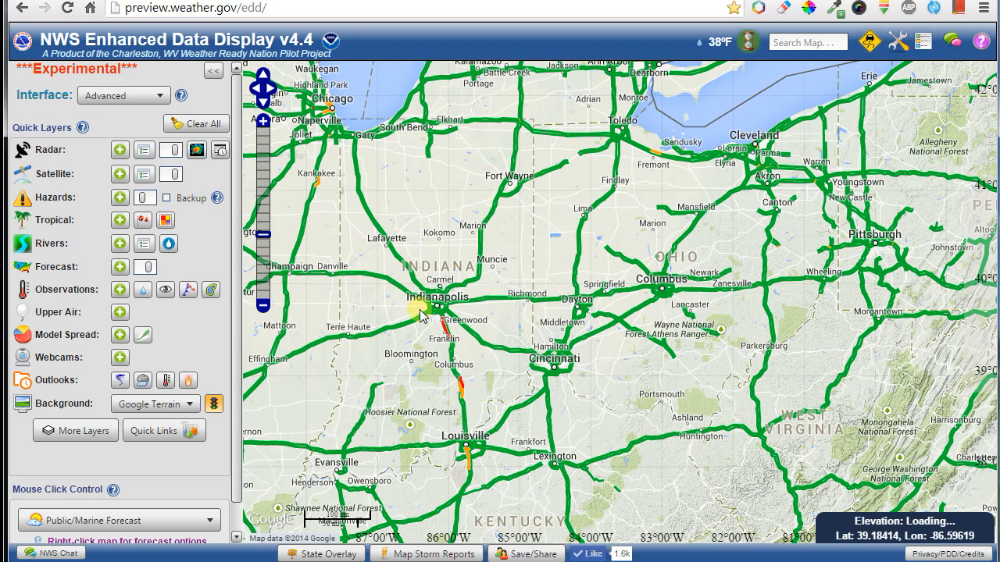
Switch the basemap to Google Gray, then Google Dark, around West Virginia and Illinois.
click(186, 405)
click(172, 378)
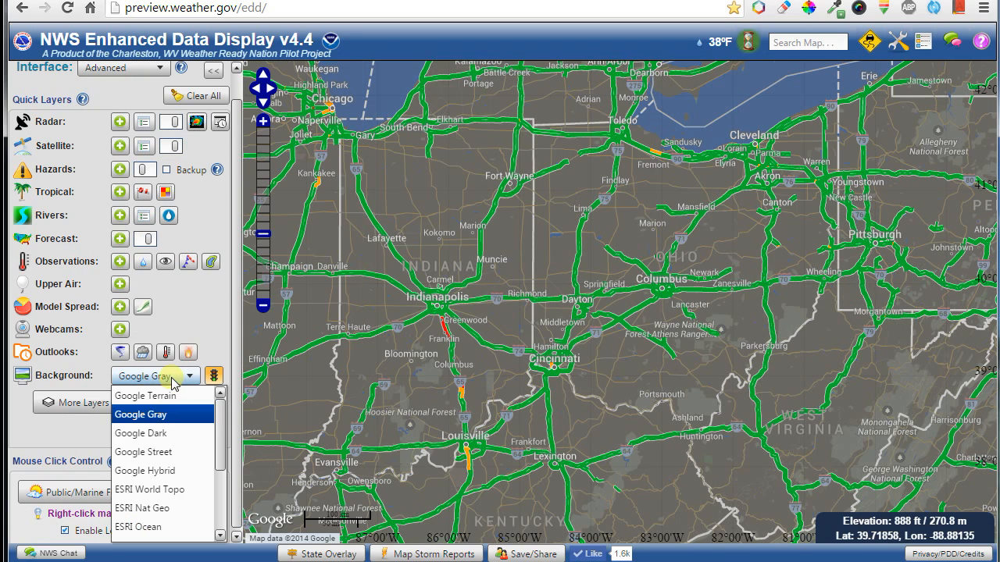
click(156, 433)
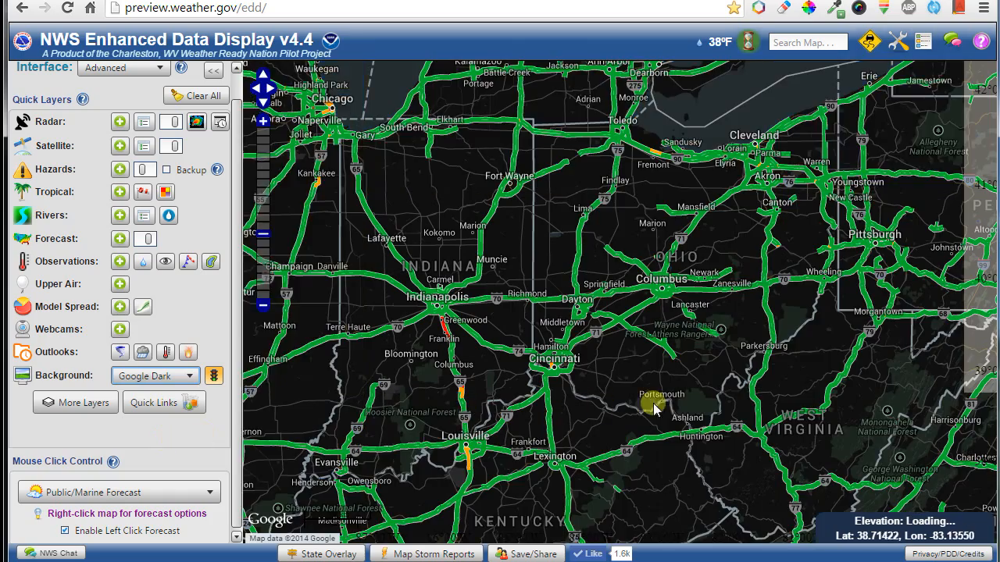
drag(655, 409, 559, 324)
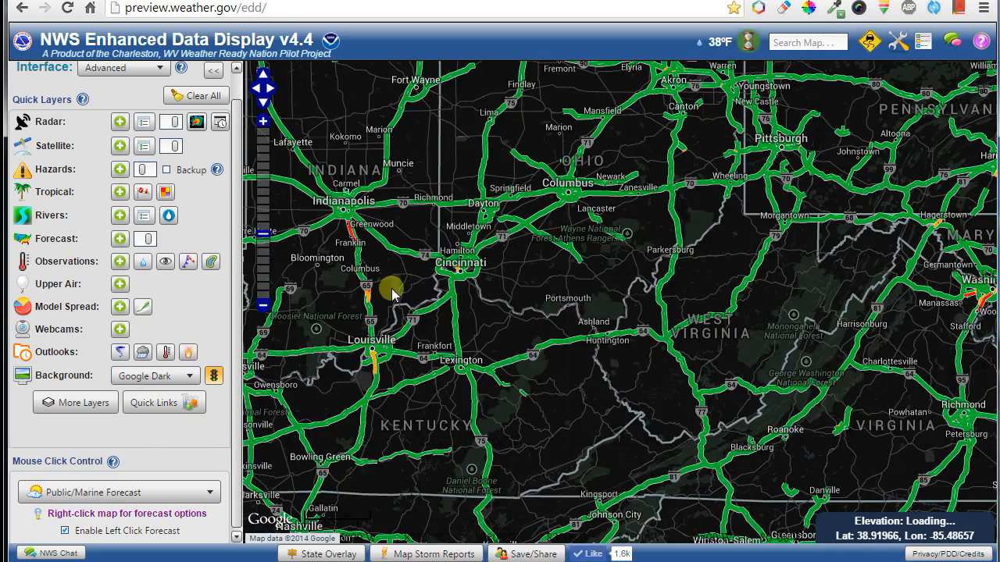
drag(392, 293, 621, 328)
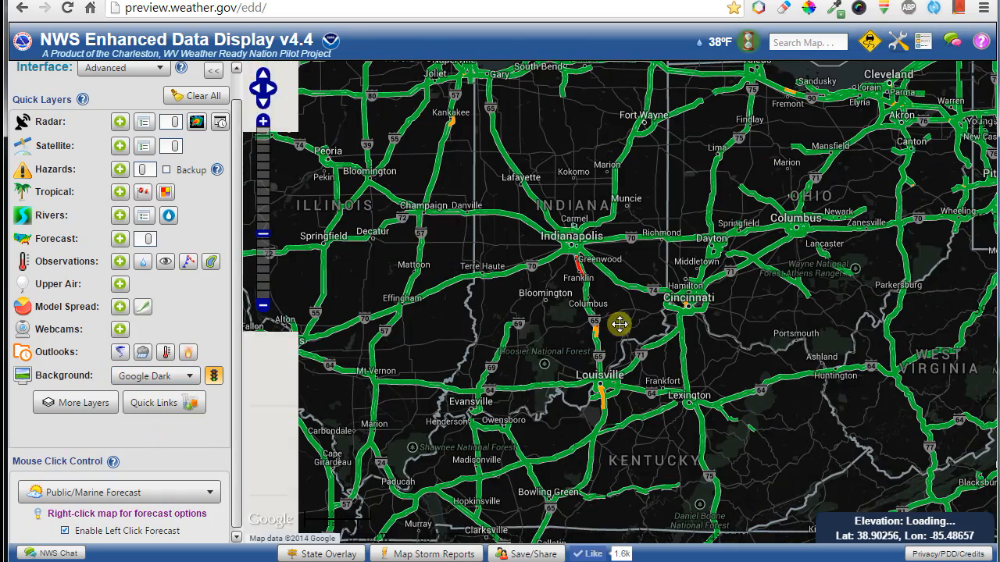
Try the Google Street and then Google Hybrid satellite basemaps toward Missouri.
click(174, 383)
click(173, 451)
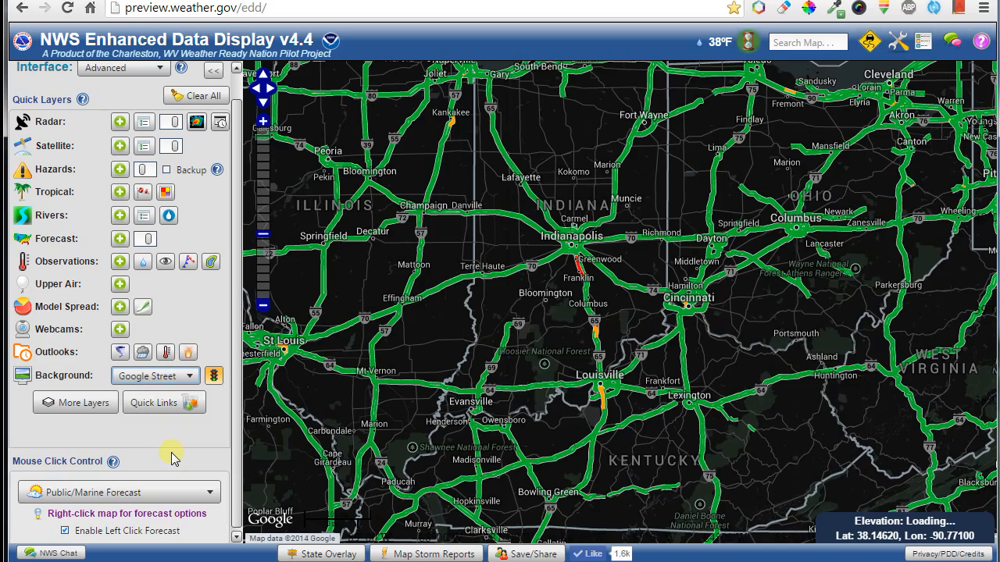
click(156, 383)
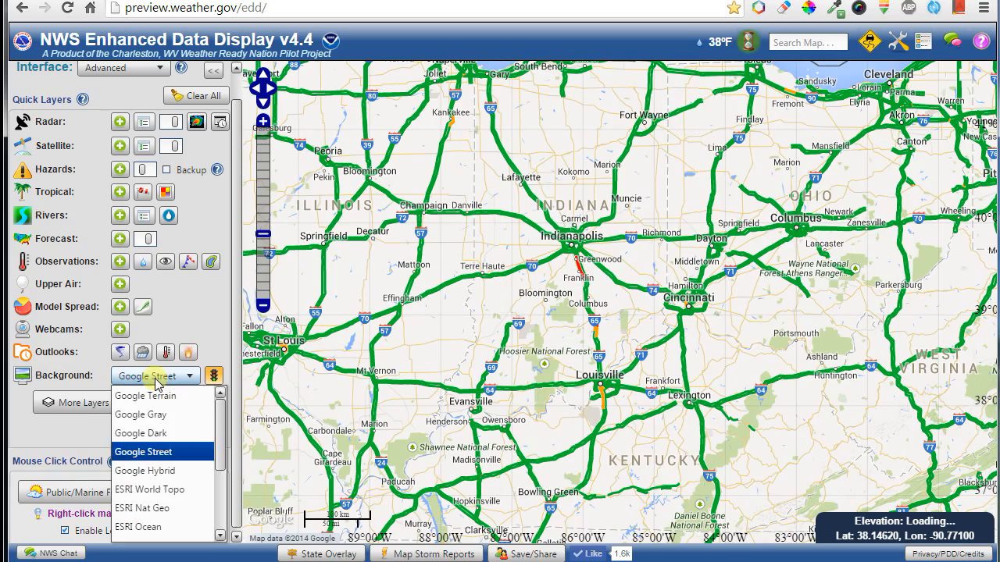
click(147, 470)
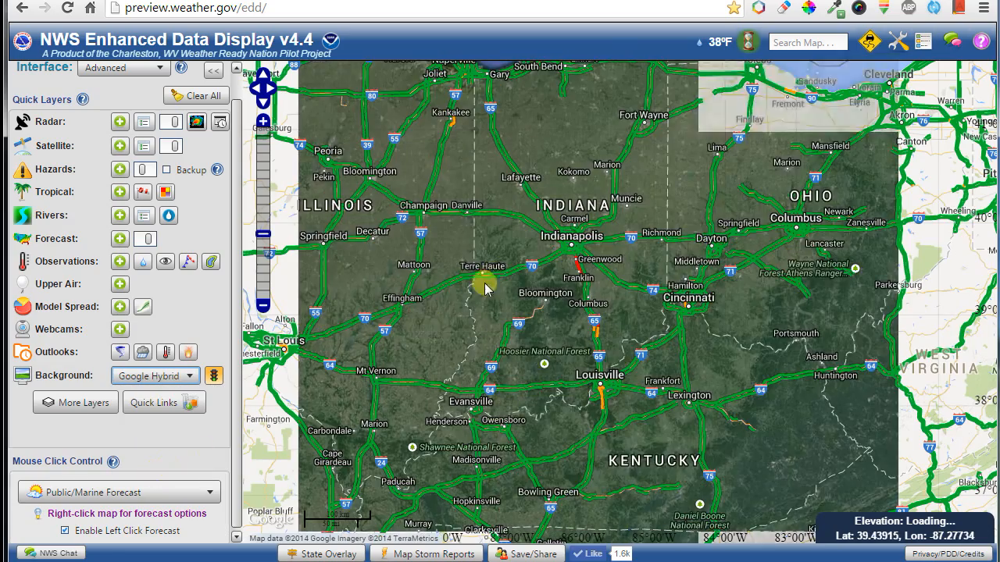
drag(500, 313, 753, 318)
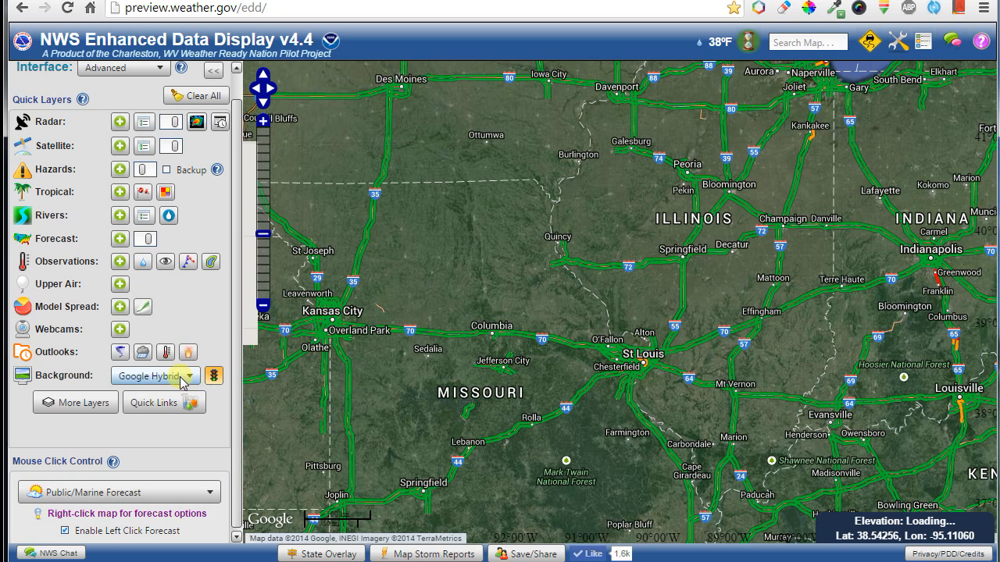
Switch the basemap to ESRI World Topo and zoom out over the western US.
click(182, 377)
click(163, 486)
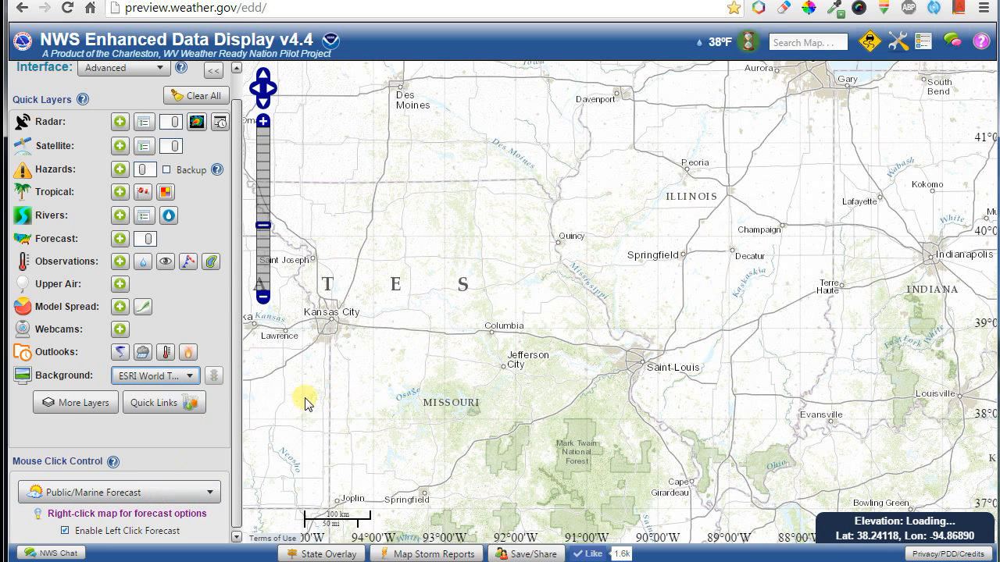
scroll(513, 357, down, 2)
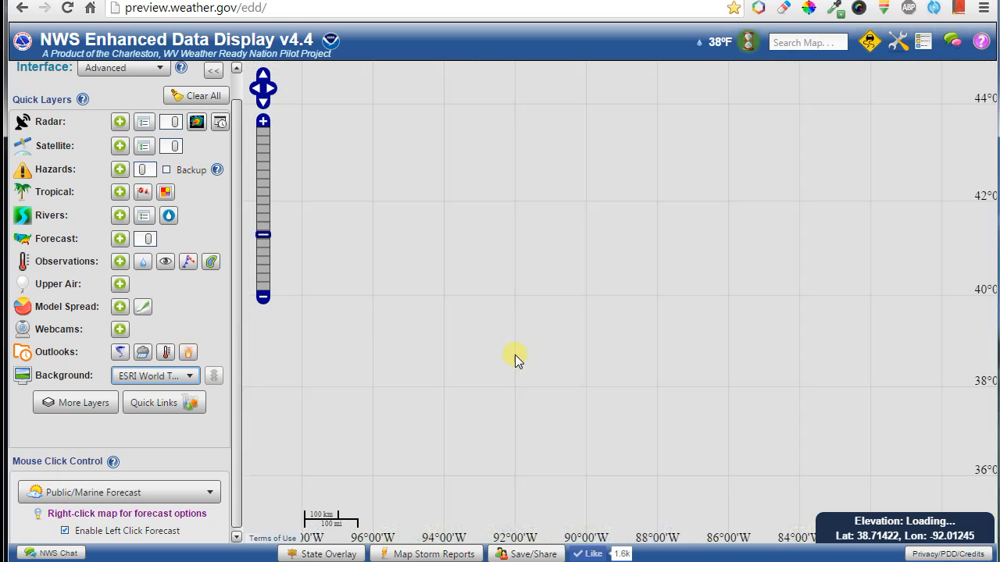
drag(513, 342, 634, 288)
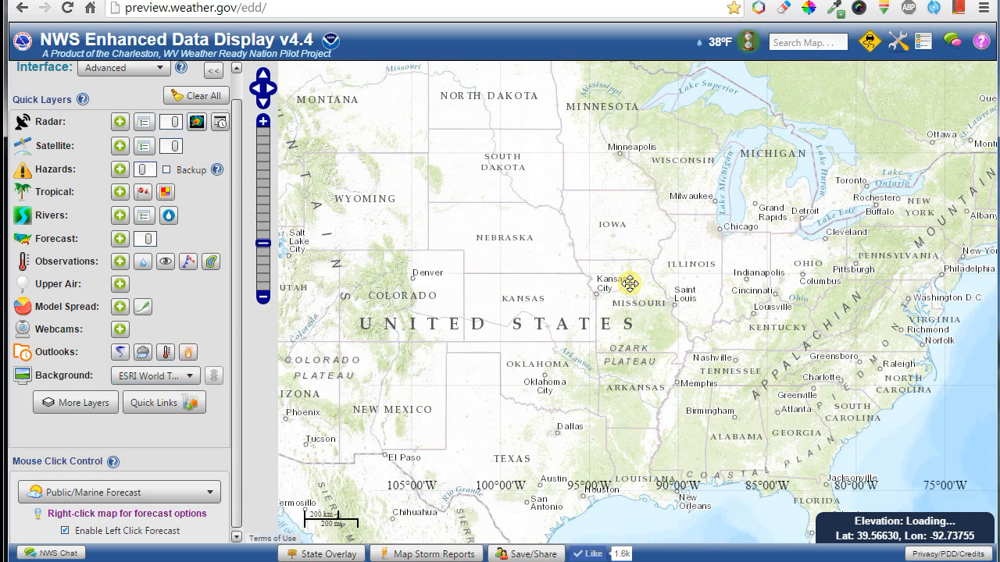
drag(459, 287, 640, 357)
Choose the Night Lights basemap and centre it on the US.
click(164, 377)
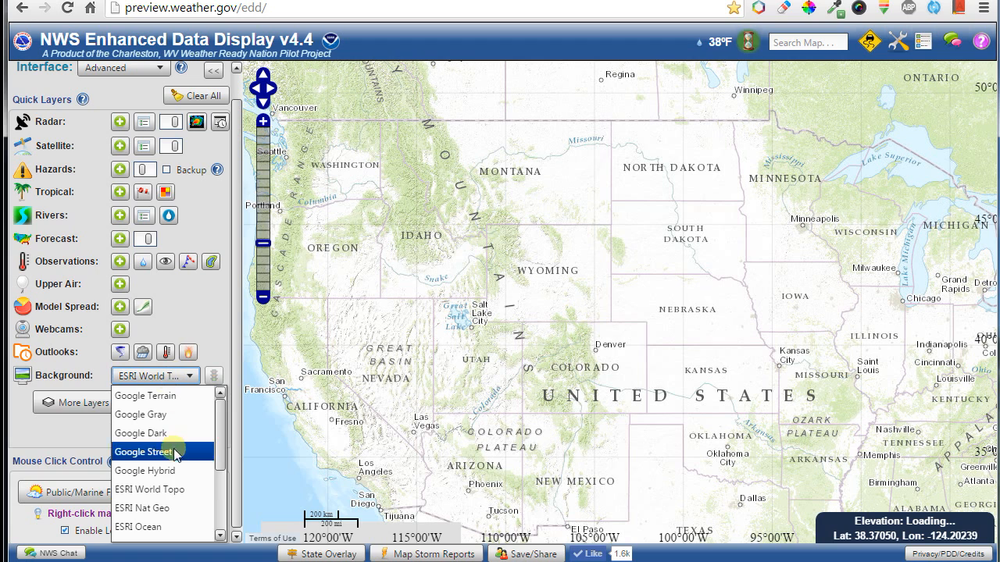
scroll(164, 457, down, 3)
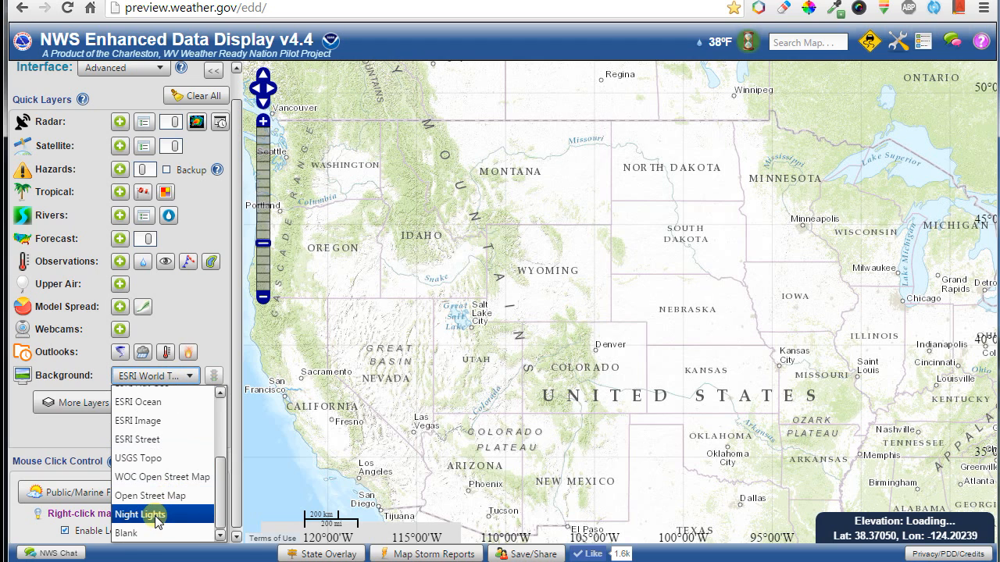
click(154, 516)
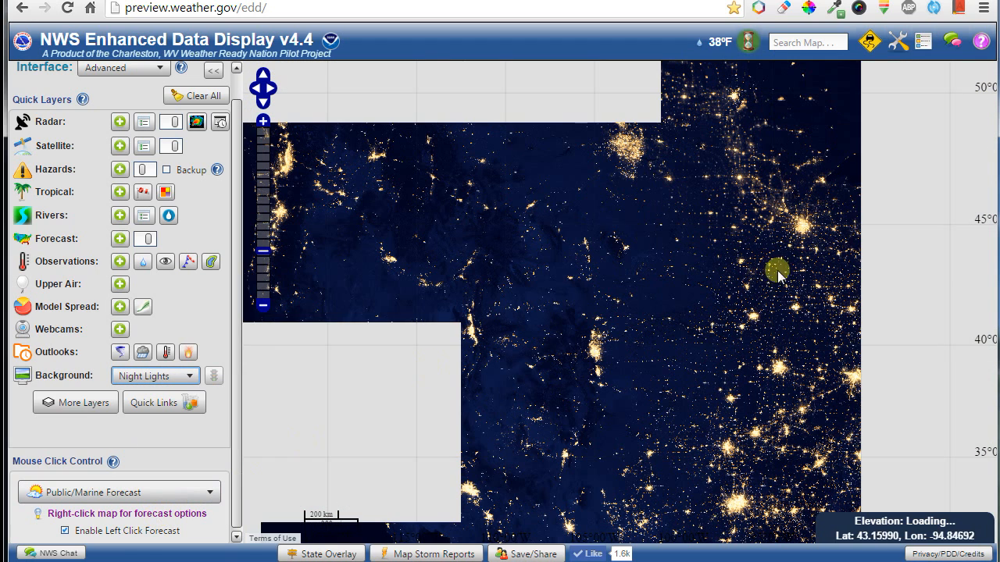
drag(742, 235, 748, 324)
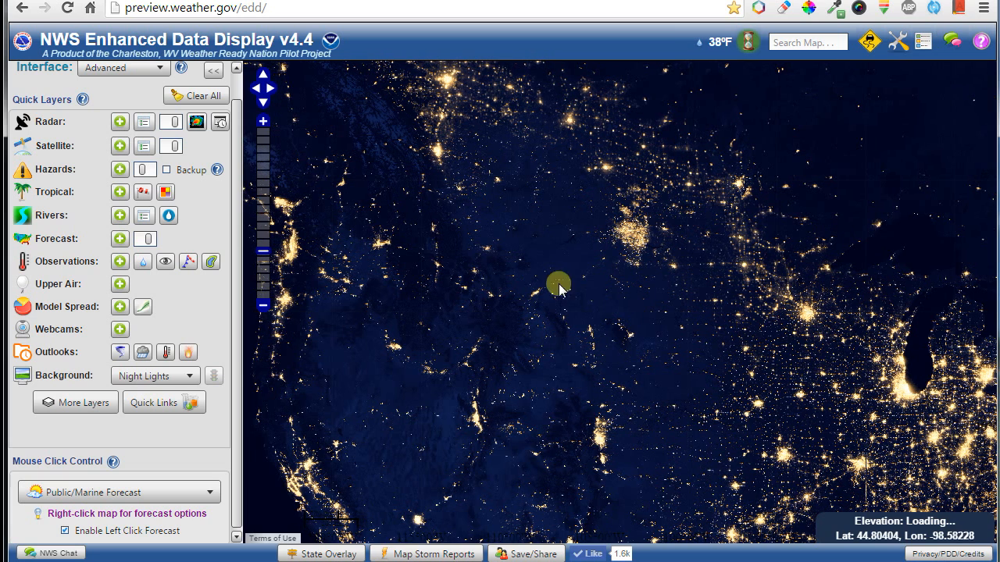
Turn on U.S. States (Interactive) from the Boundaries folder in More Layers.
click(86, 409)
drag(235, 309, 239, 433)
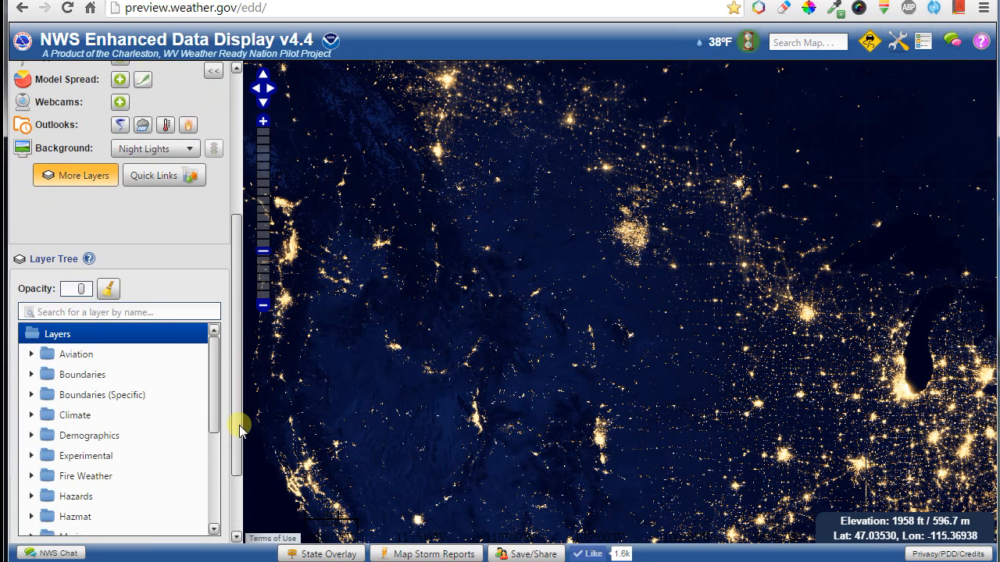
double_click(82, 375)
scroll(109, 422, down, 3)
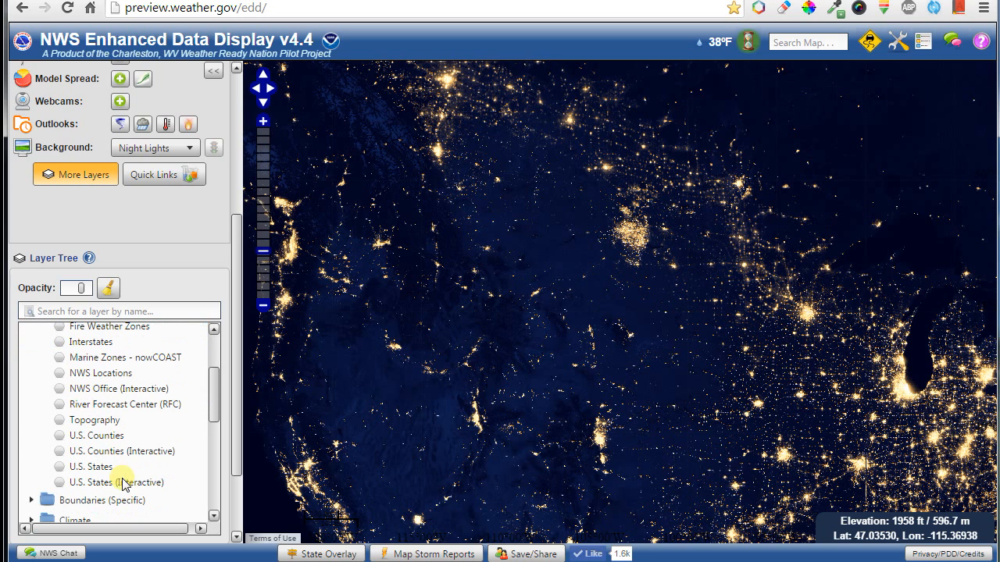
click(117, 484)
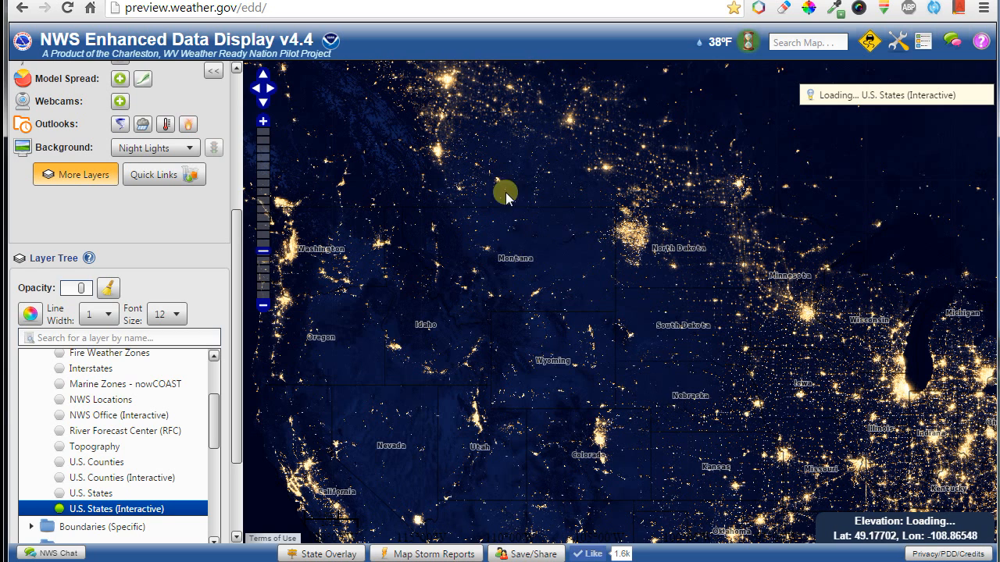
Make state borders white, width 4, font size 0, fully opaque, then enable U.S. Counties (Interactive).
click(30, 313)
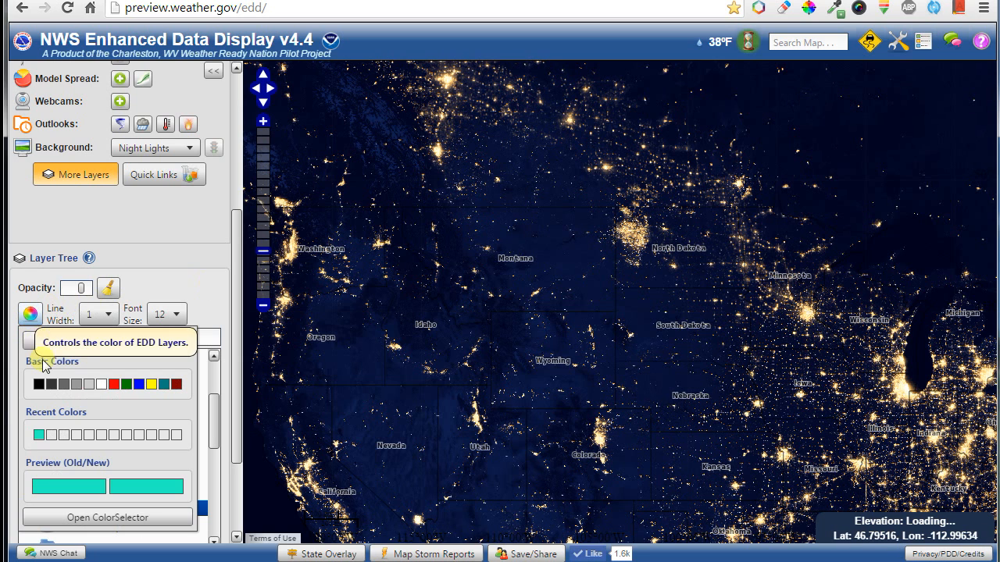
click(151, 385)
click(101, 383)
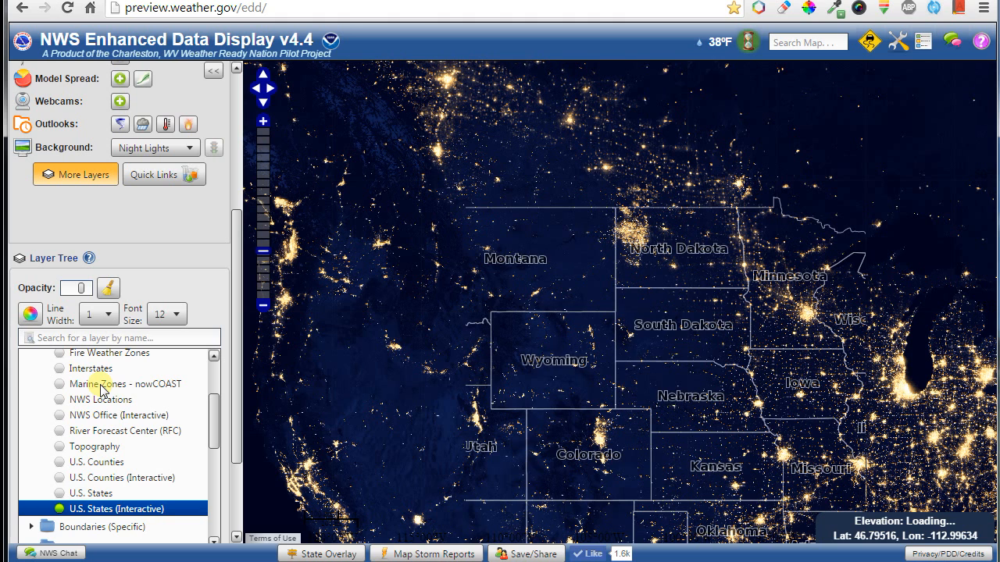
click(100, 317)
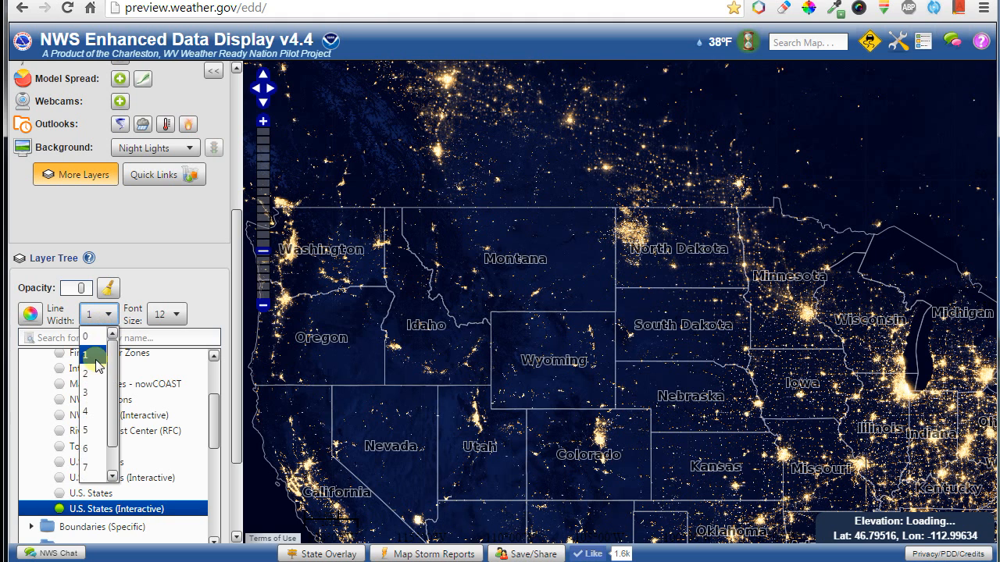
click(92, 408)
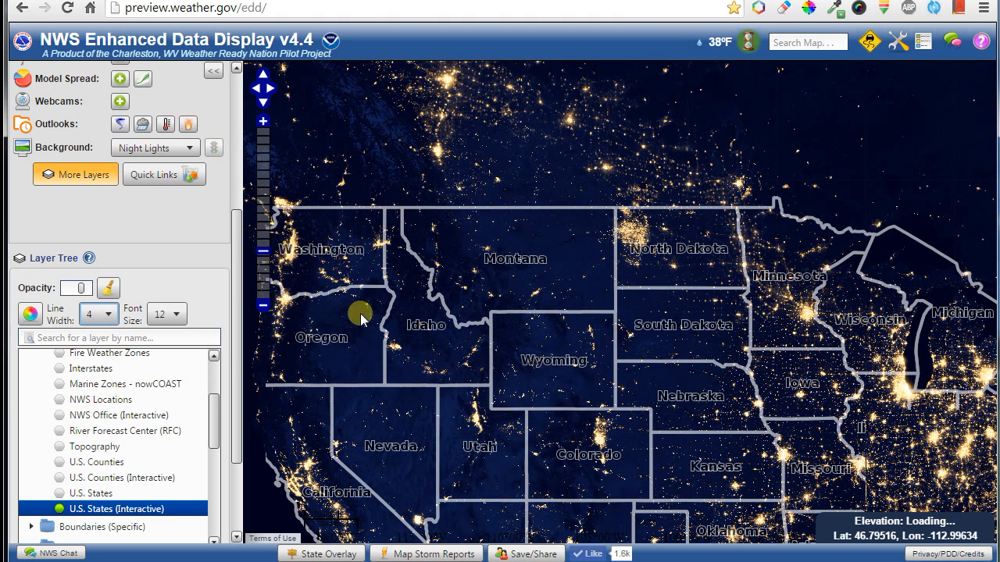
click(172, 316)
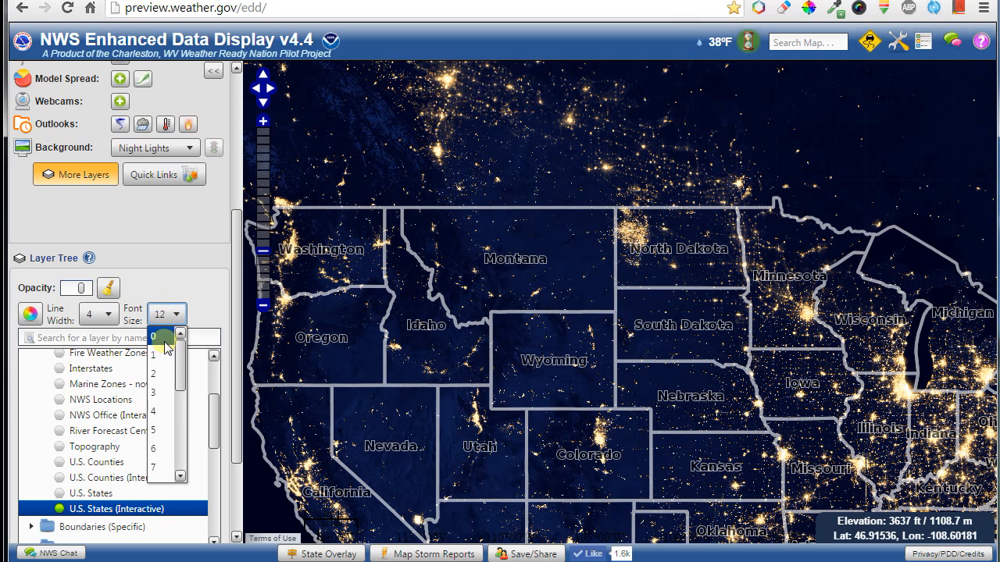
click(164, 337)
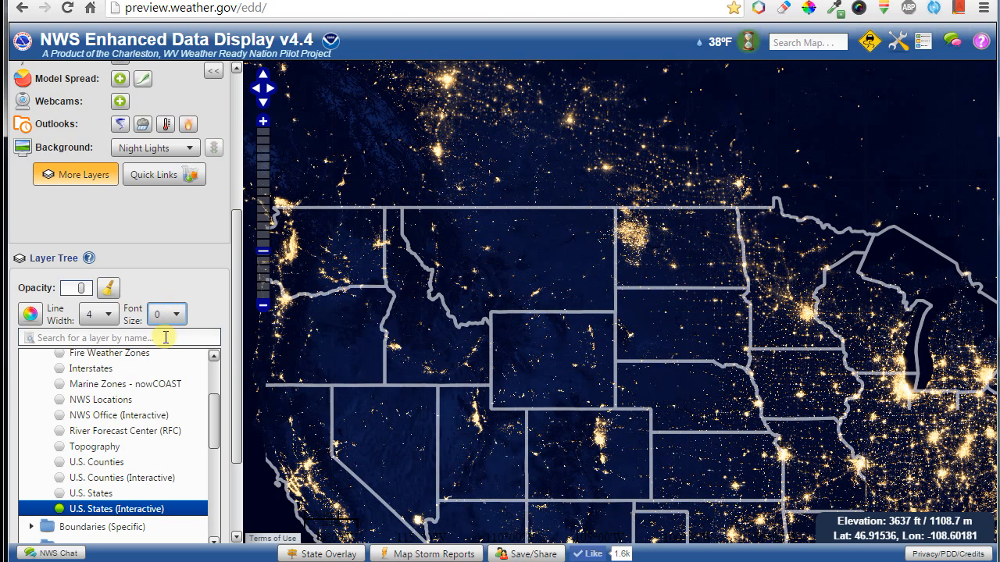
drag(812, 402, 683, 373)
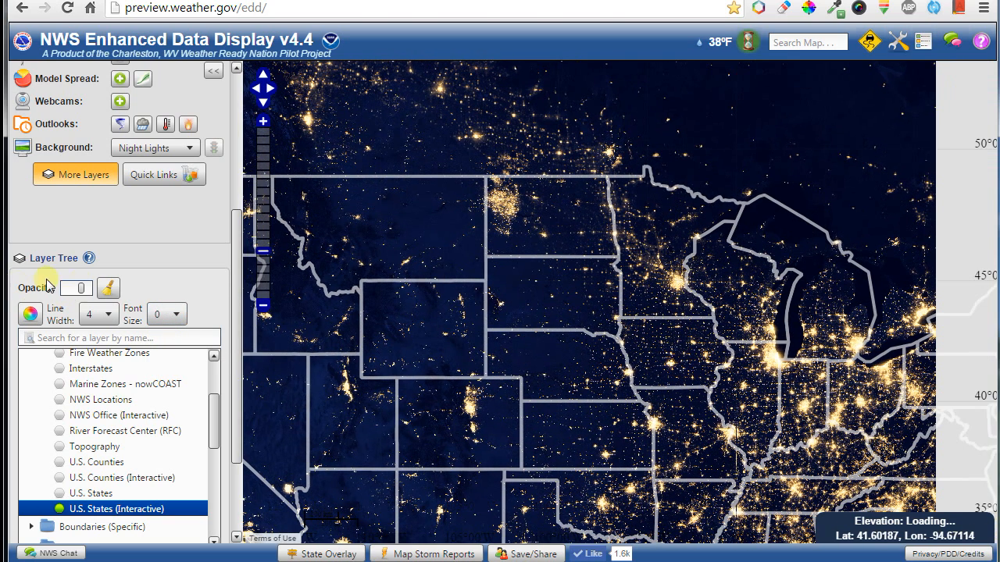
mouse_move(82, 289)
mouse_down()
mouse_move(99, 288)
mouse_move(71, 286)
mouse_move(100, 288)
mouse_up()
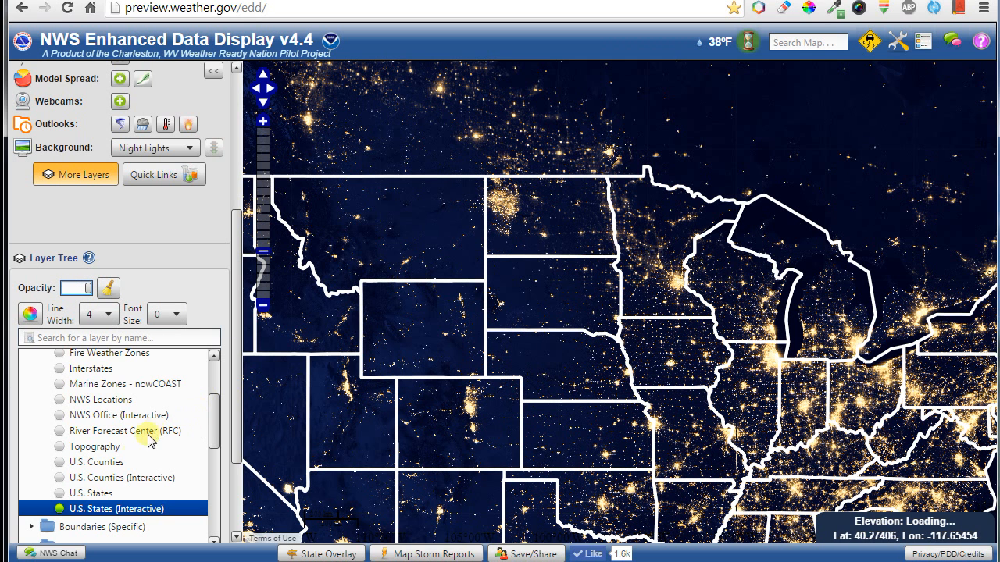
click(133, 479)
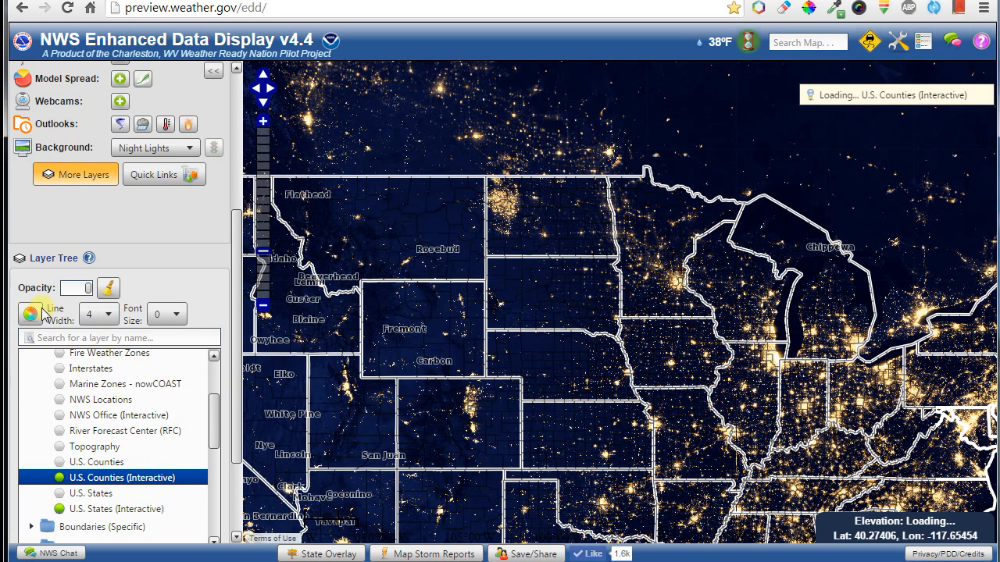
Set the county boundary line width to 1.
click(95, 317)
click(93, 337)
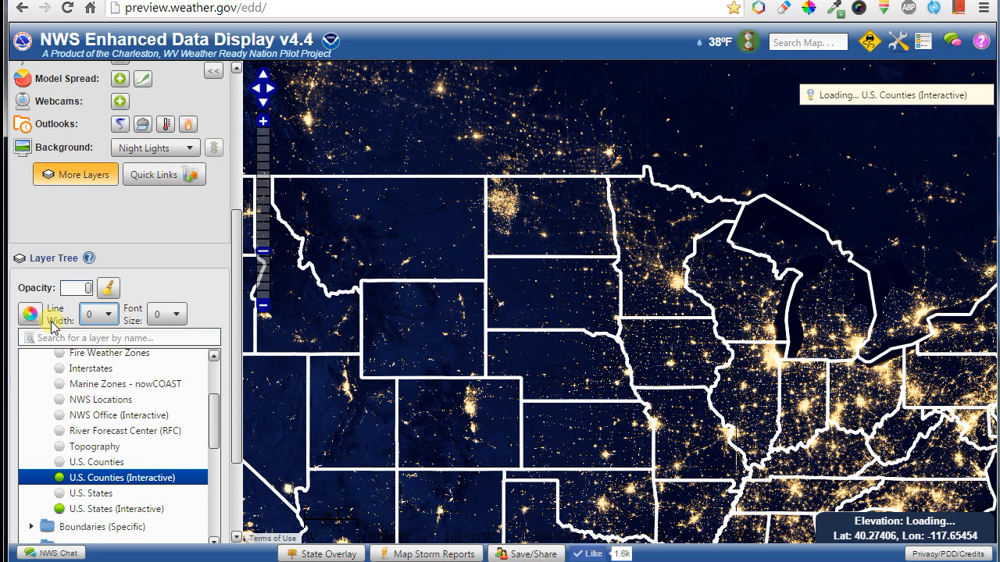
click(98, 314)
click(88, 355)
click(30, 314)
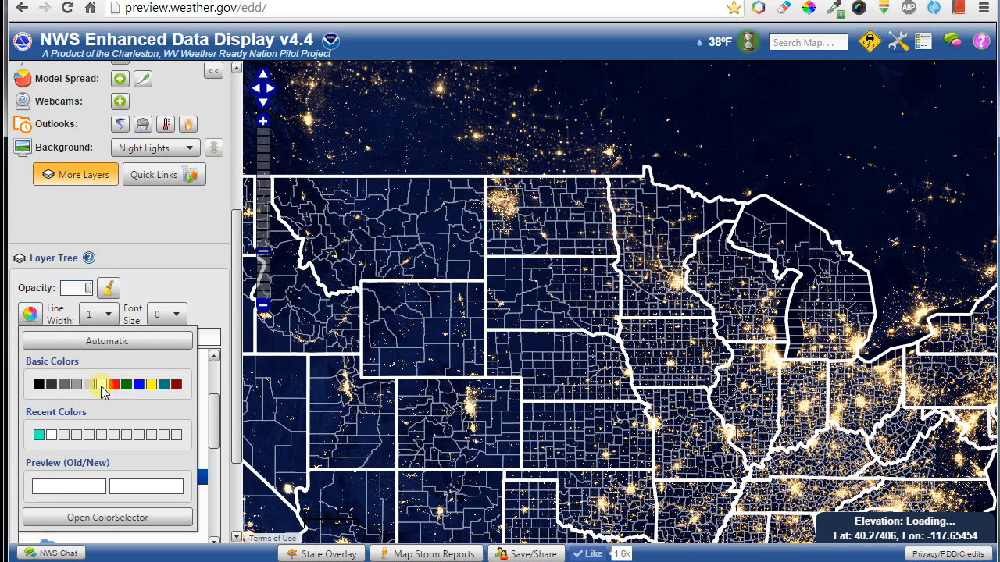
click(177, 284)
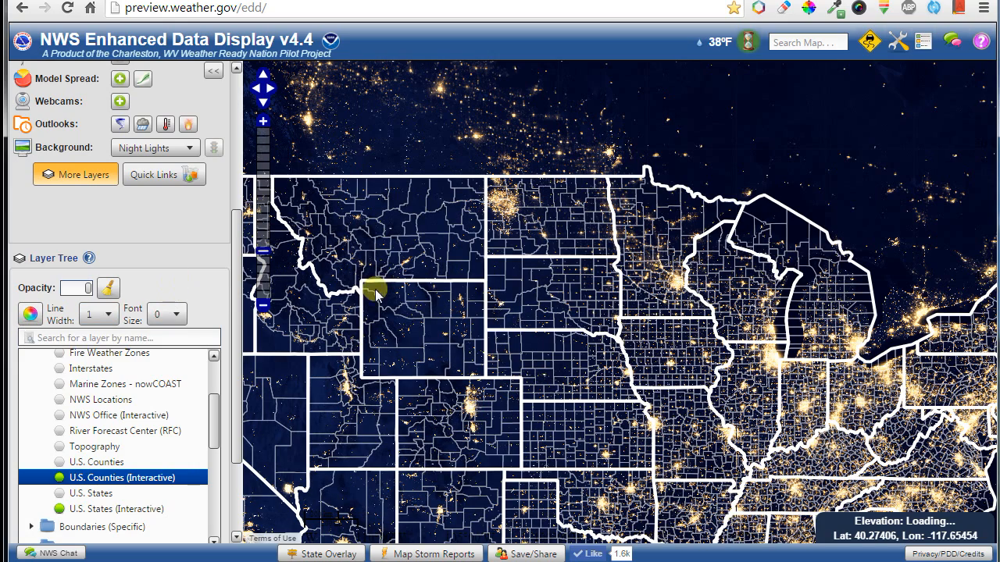
Set the county label font size to 11 and pan west toward Minnesota.
drag(746, 336, 552, 261)
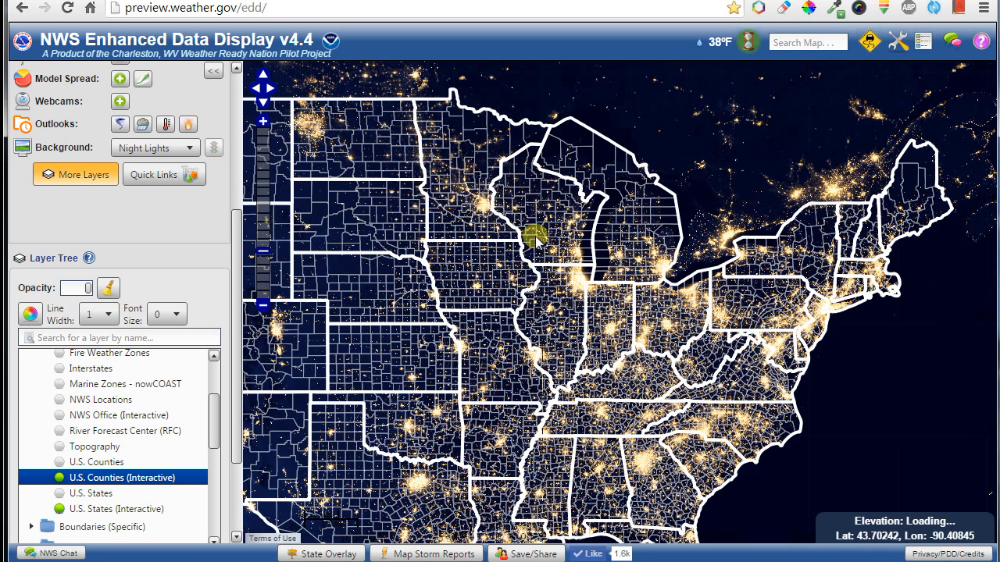
scroll(536, 239, up, 3)
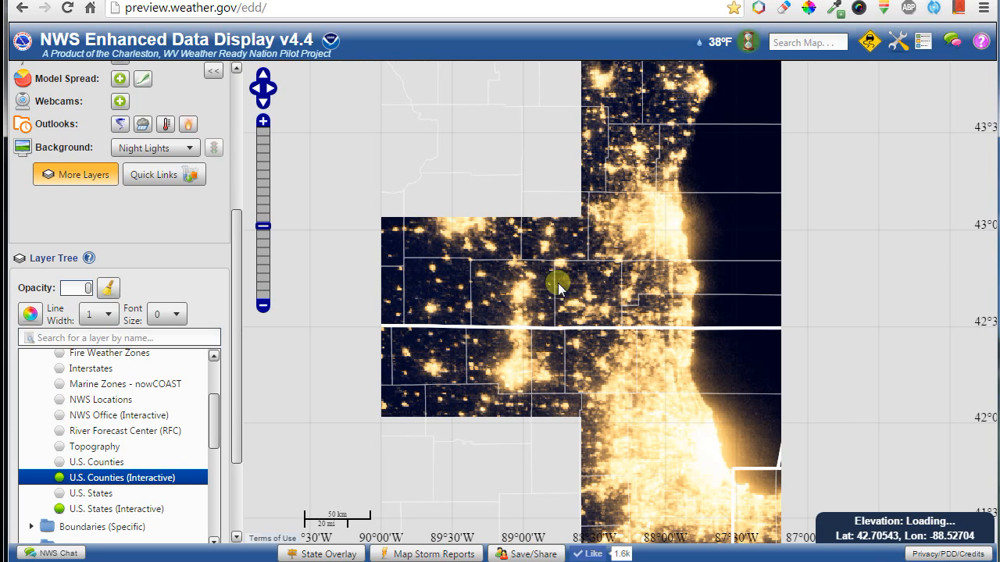
click(168, 315)
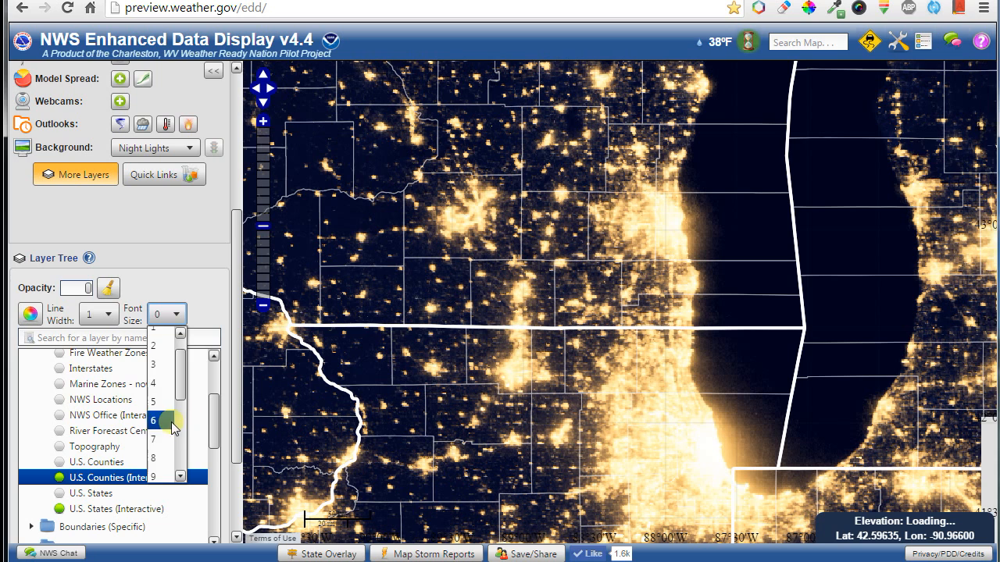
scroll(165, 457, down, 1)
click(166, 456)
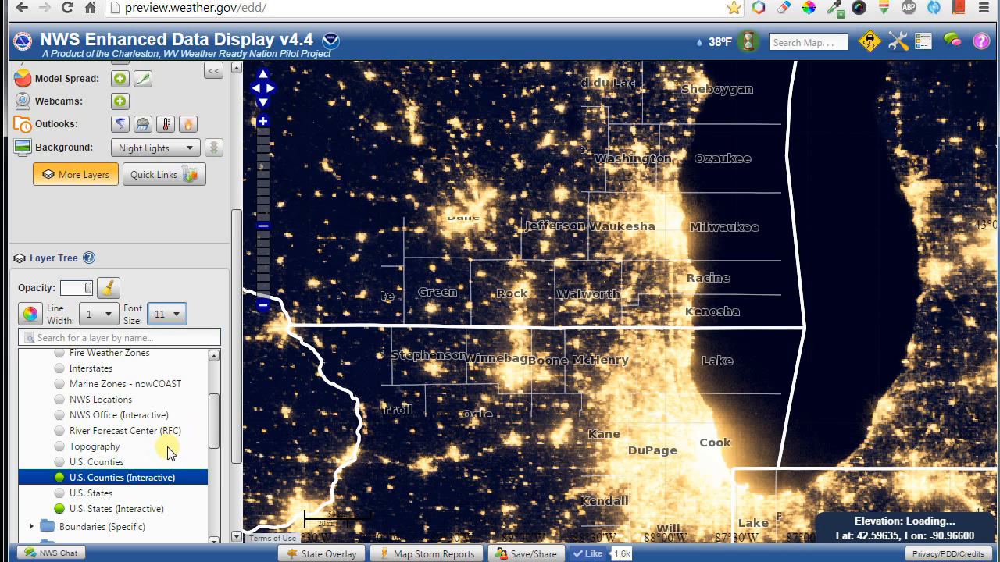
drag(500, 222, 805, 353)
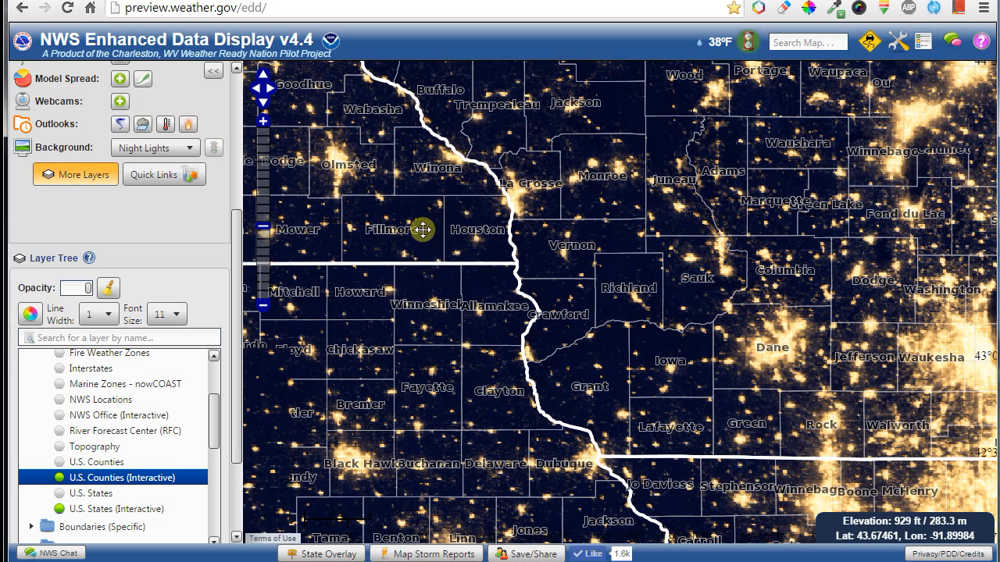
drag(422, 229, 482, 271)
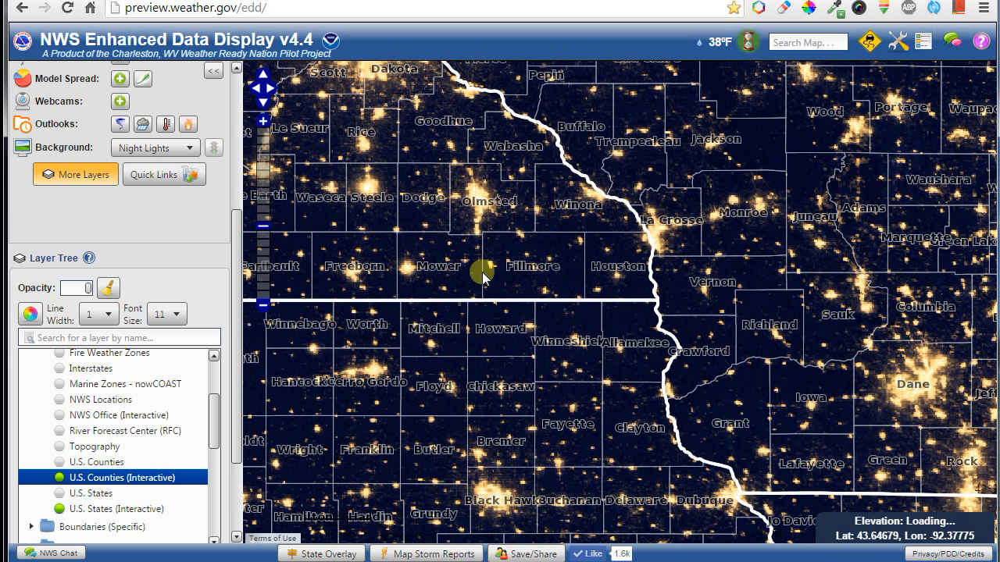
click(143, 154)
Switch to the Blank background, zoom out, and show NWS Office (Interactive) boundaries over the Midwest.
click(141, 303)
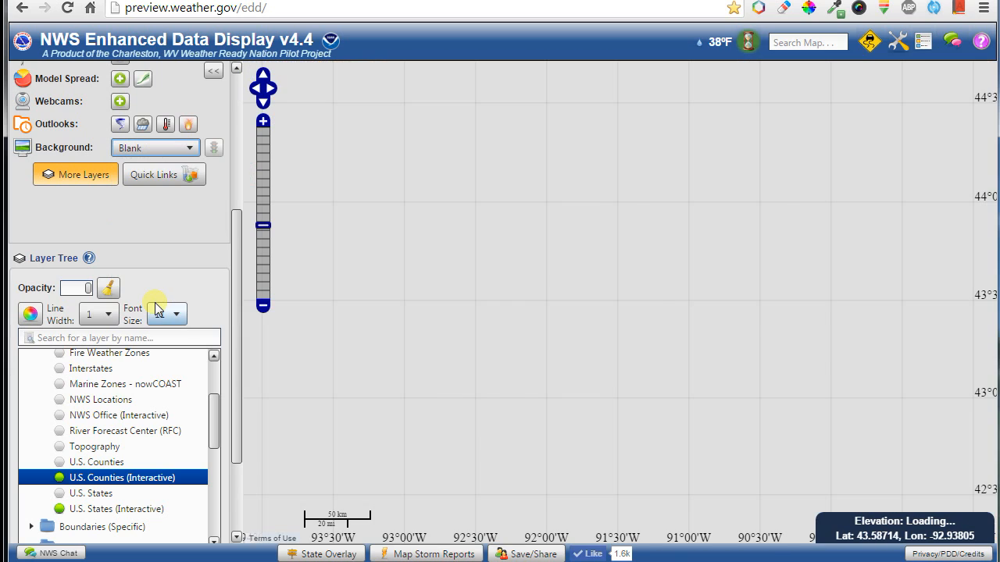
scroll(718, 328, down, 2)
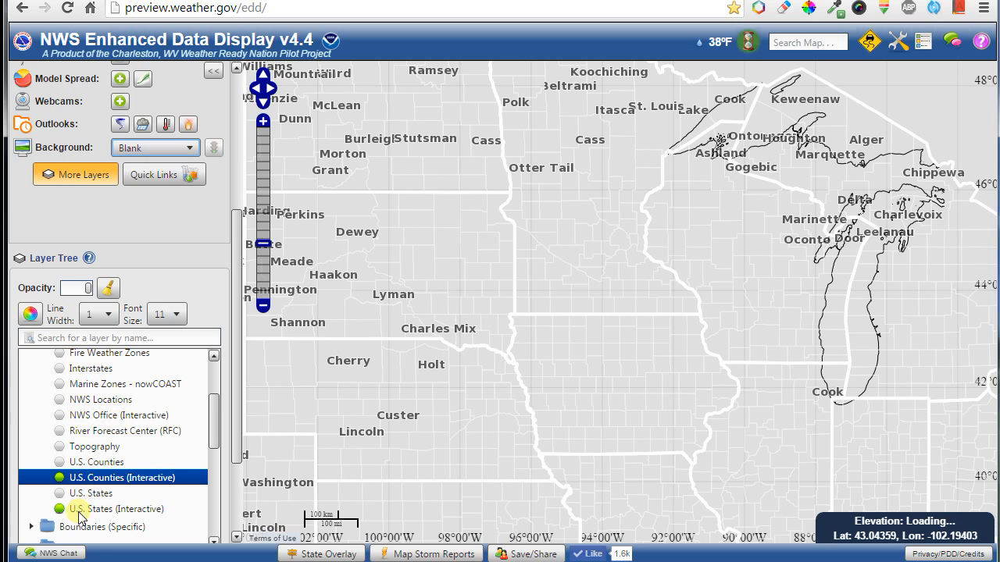
click(111, 419)
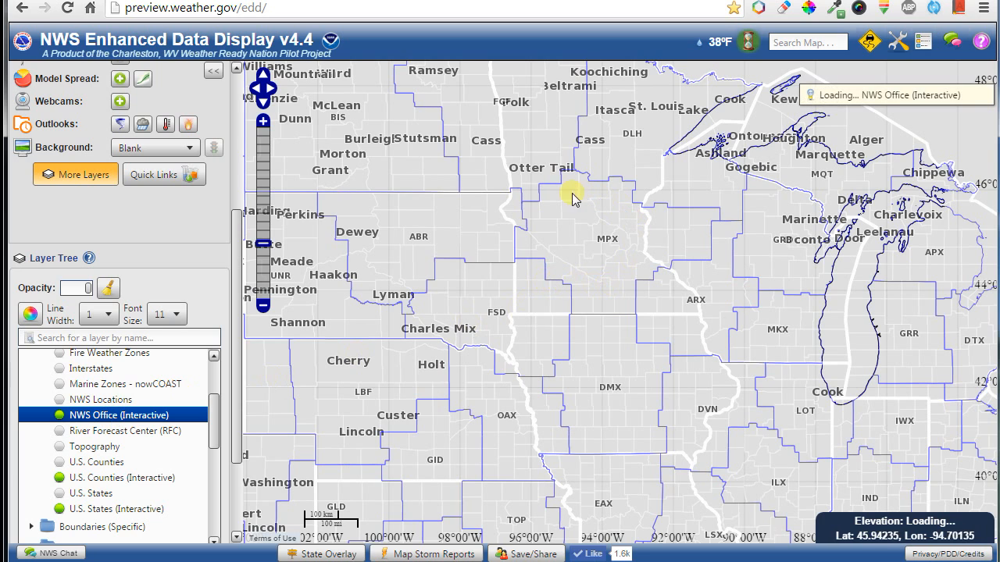
drag(661, 331, 425, 257)
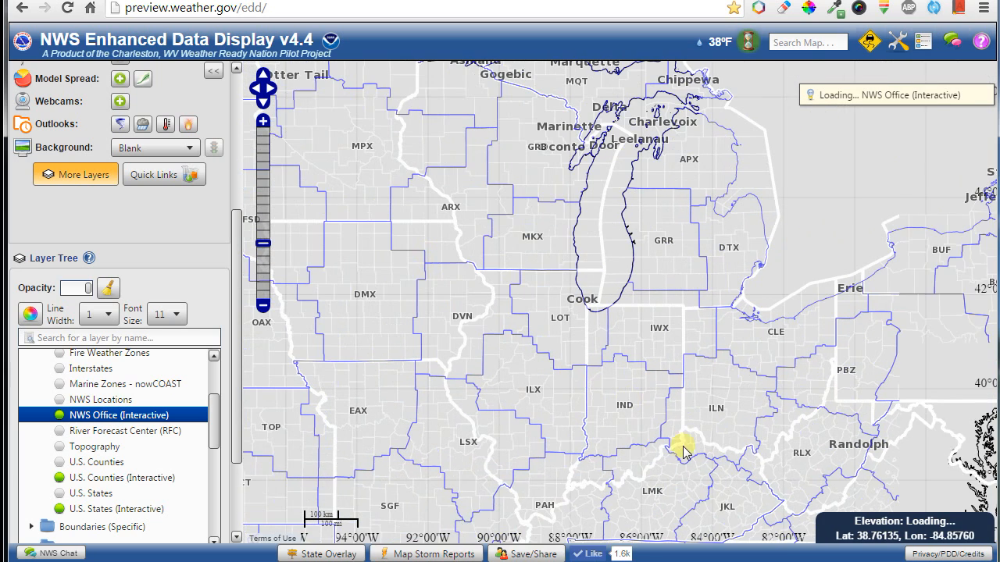
drag(680, 446, 489, 319)
drag(630, 268, 766, 336)
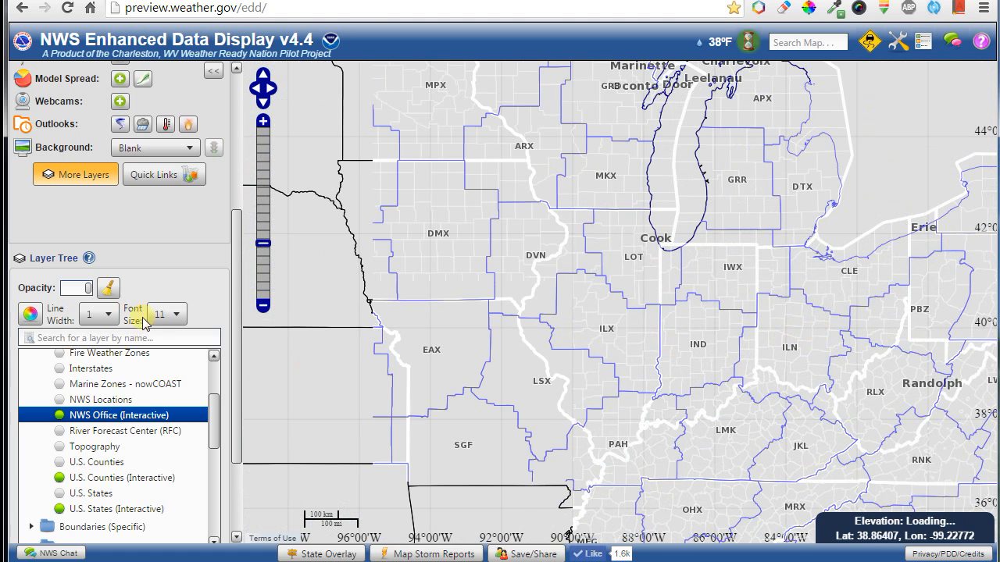
click(33, 317)
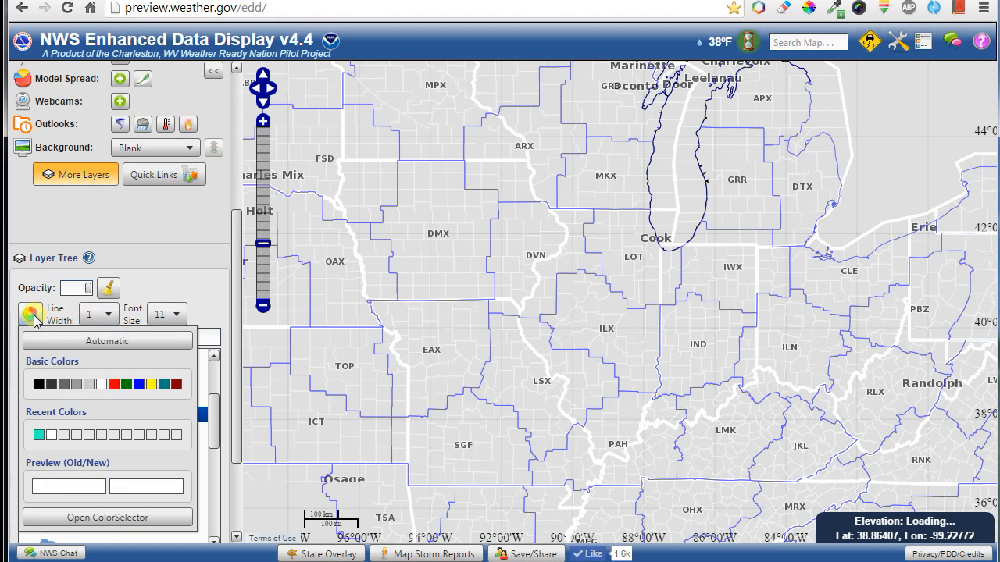
Draw the NWS office boundaries in green at line width 6 and adjust their opacity.
click(125, 384)
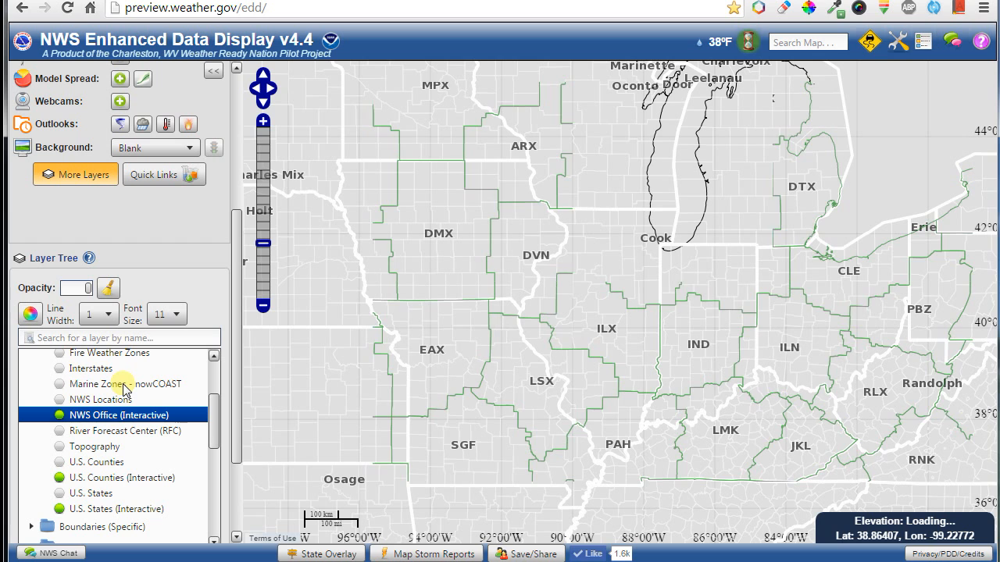
click(107, 314)
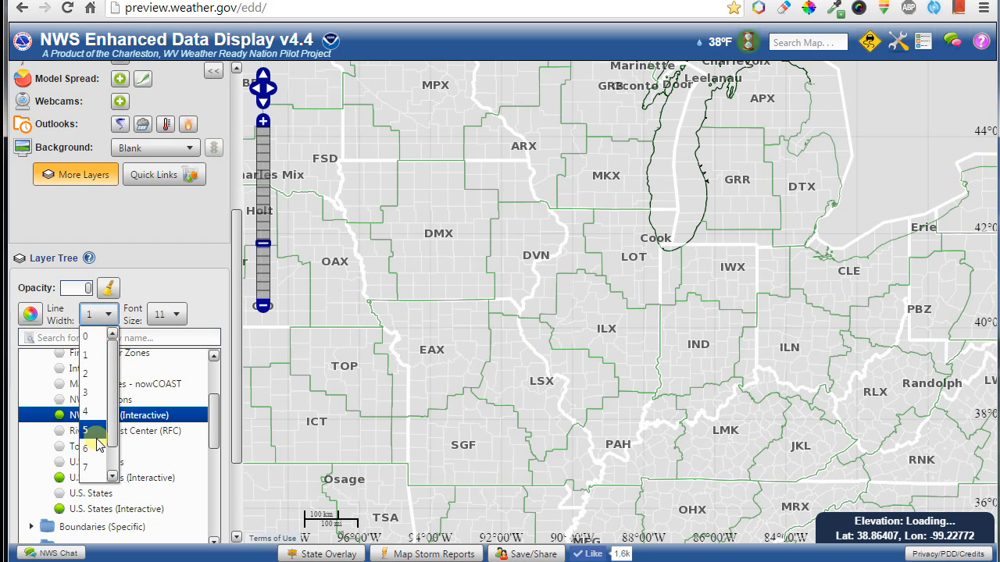
click(97, 444)
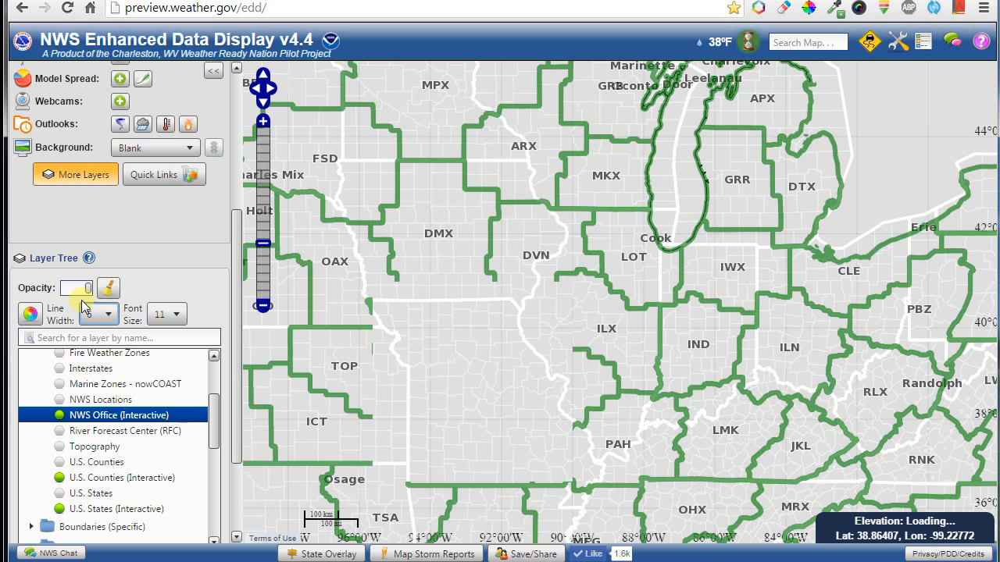
drag(78, 289, 75, 289)
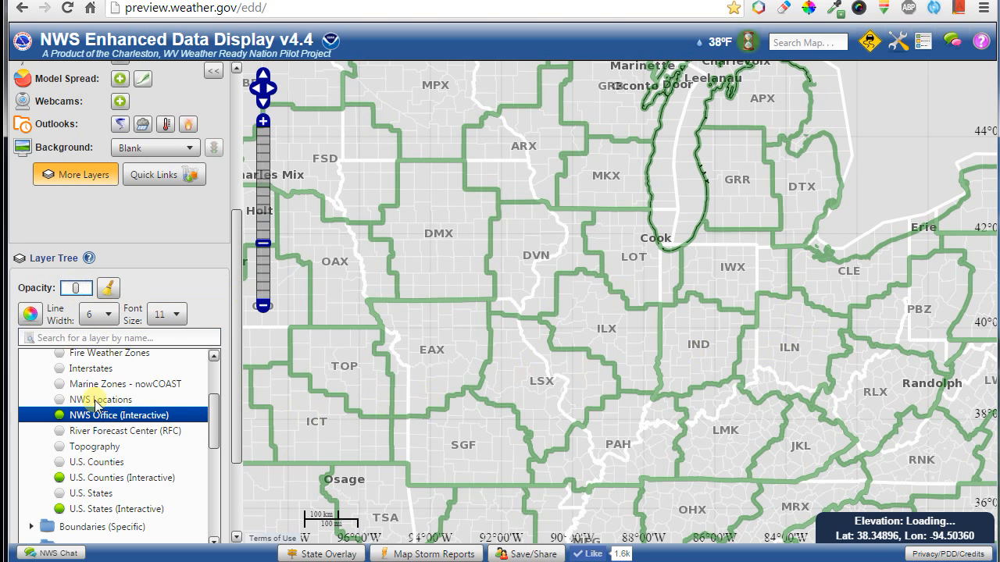
Clear every layer with the broom button and pick ESRI Nat Geo from the background list.
click(110, 290)
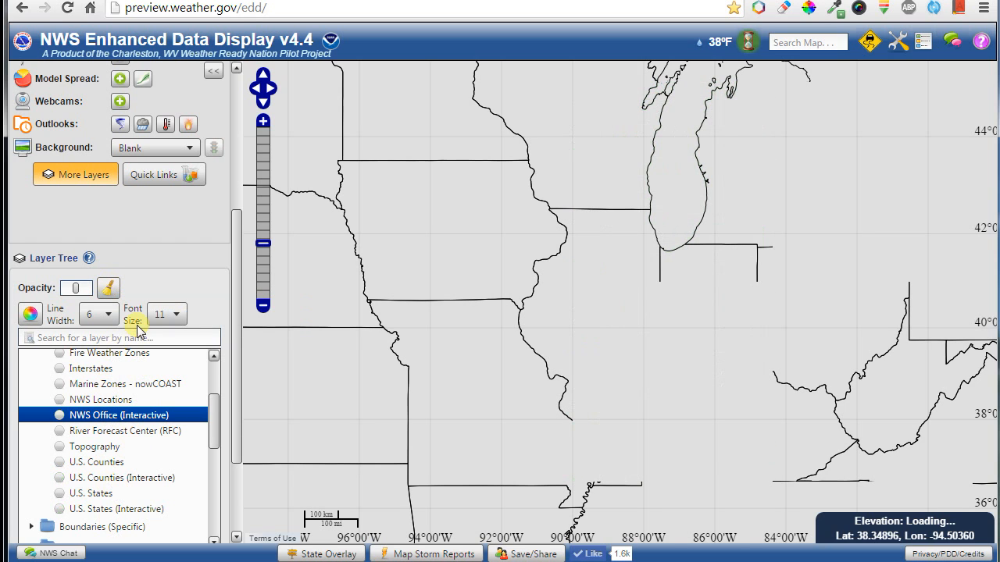
scroll(238, 375, down, 3)
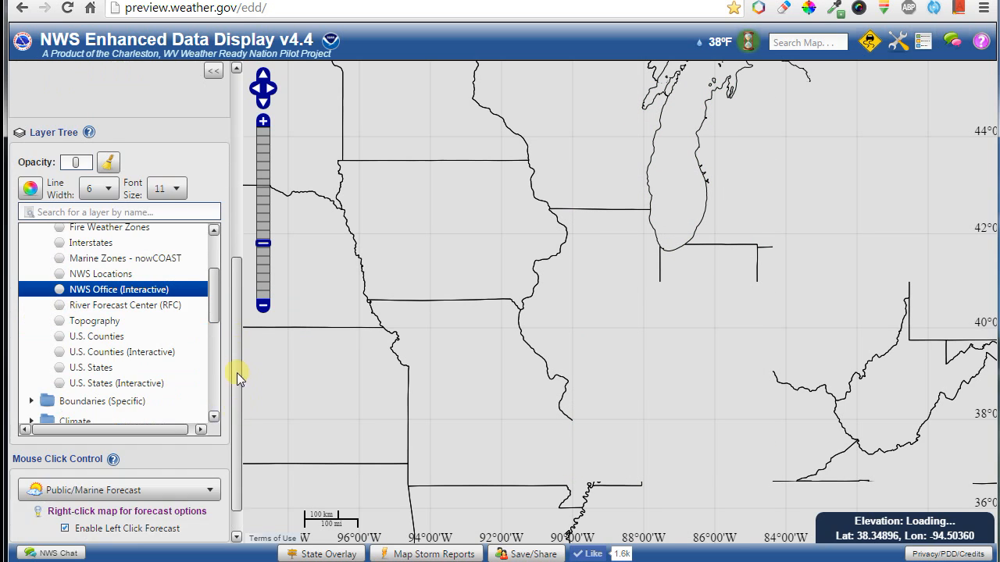
scroll(221, 365, up, 2)
scroll(216, 347, up, 3)
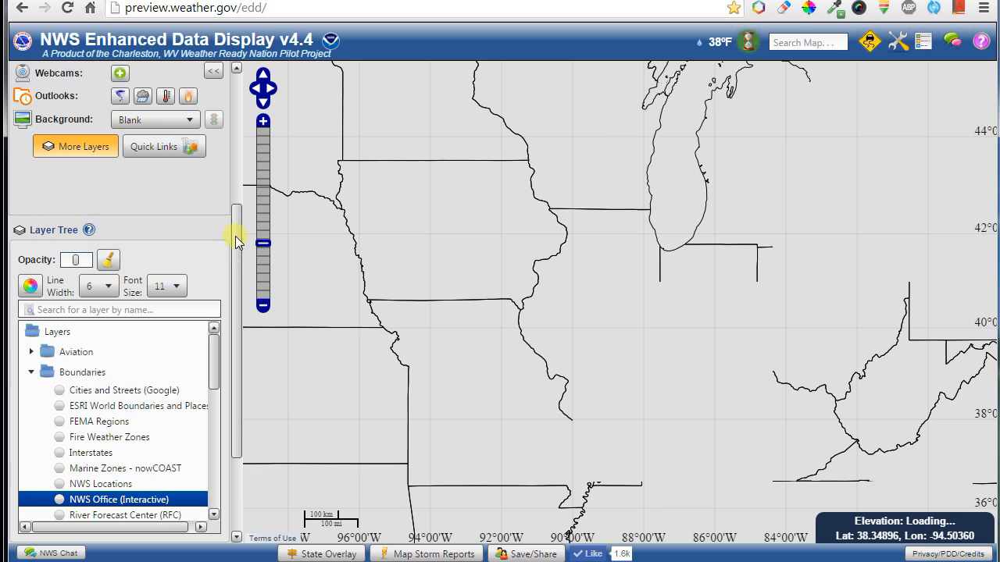
scroll(236, 236, up, 5)
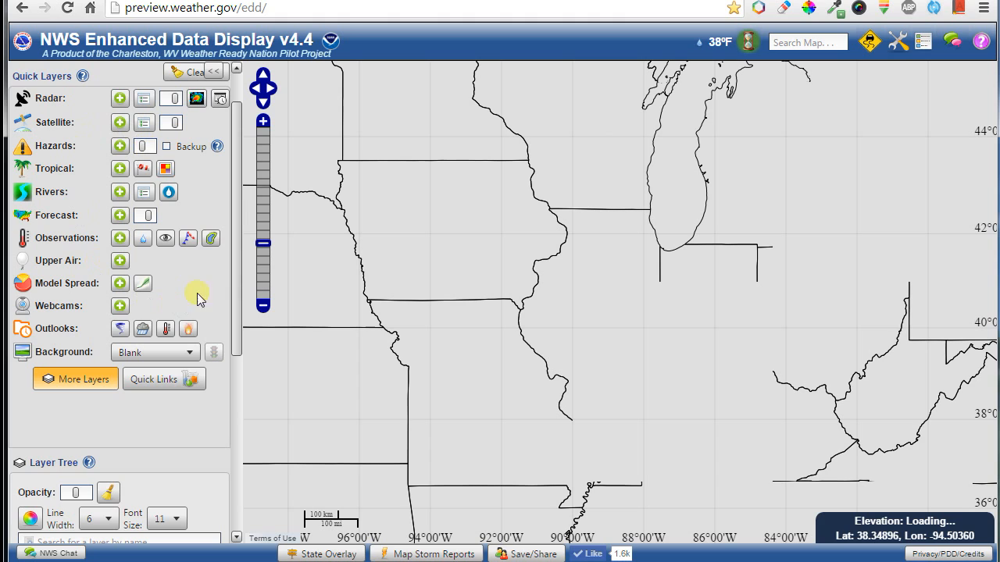
scroll(238, 249, up, 2)
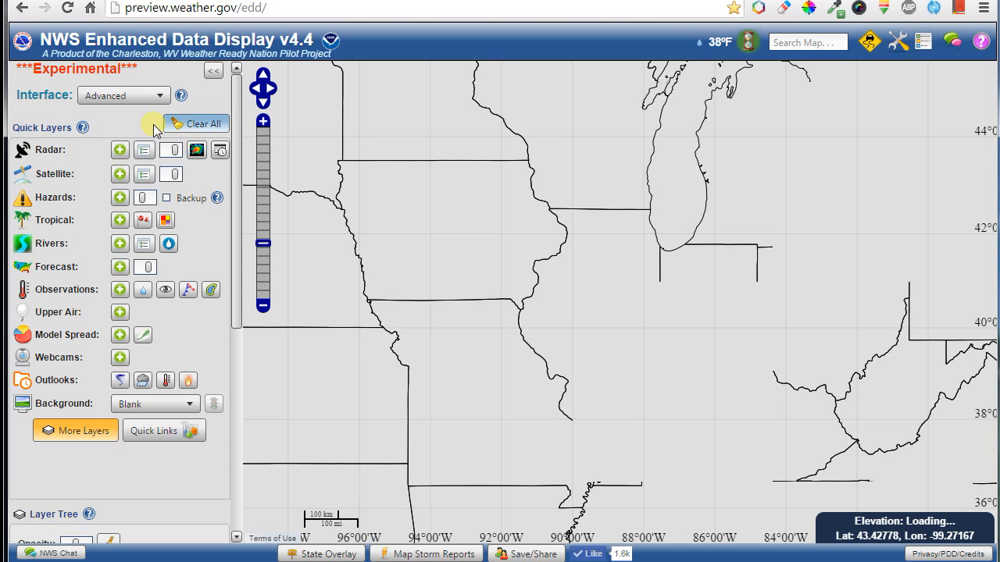
drag(565, 242, 669, 382)
click(196, 407)
scroll(152, 322, up, 3)
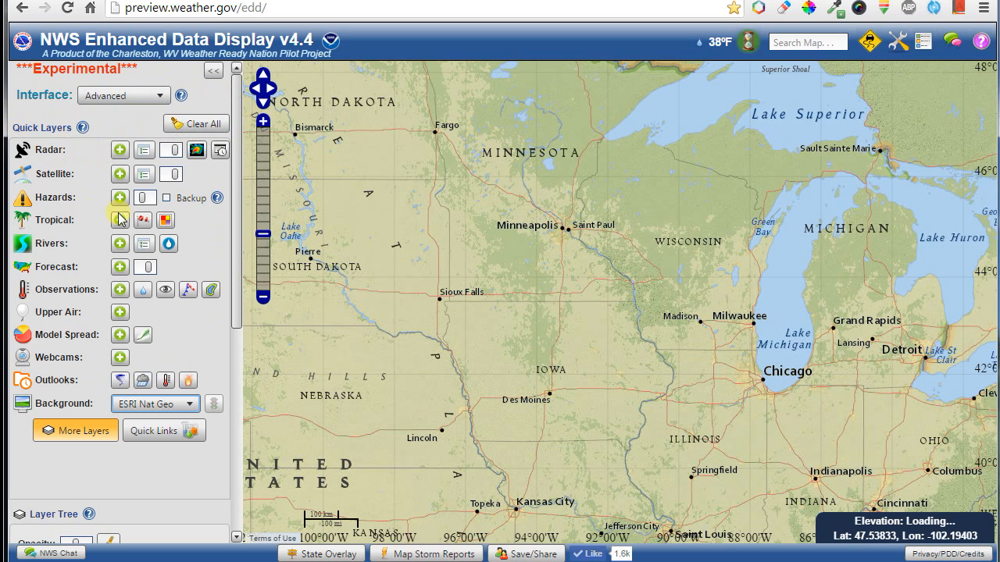
Collapse and restore the control panel, centring the map on Nebraska and Iowa.
click(213, 72)
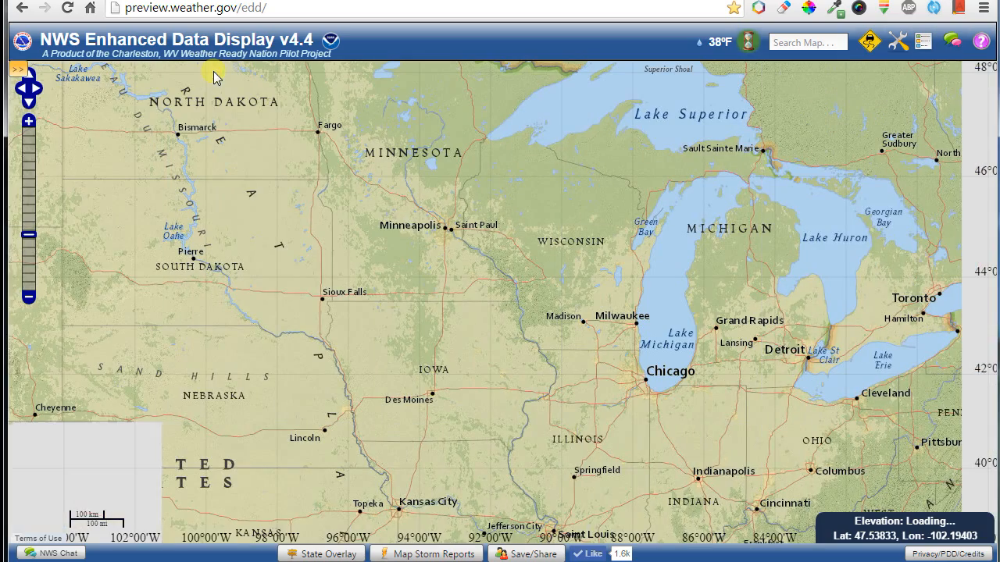
drag(326, 250, 249, 130)
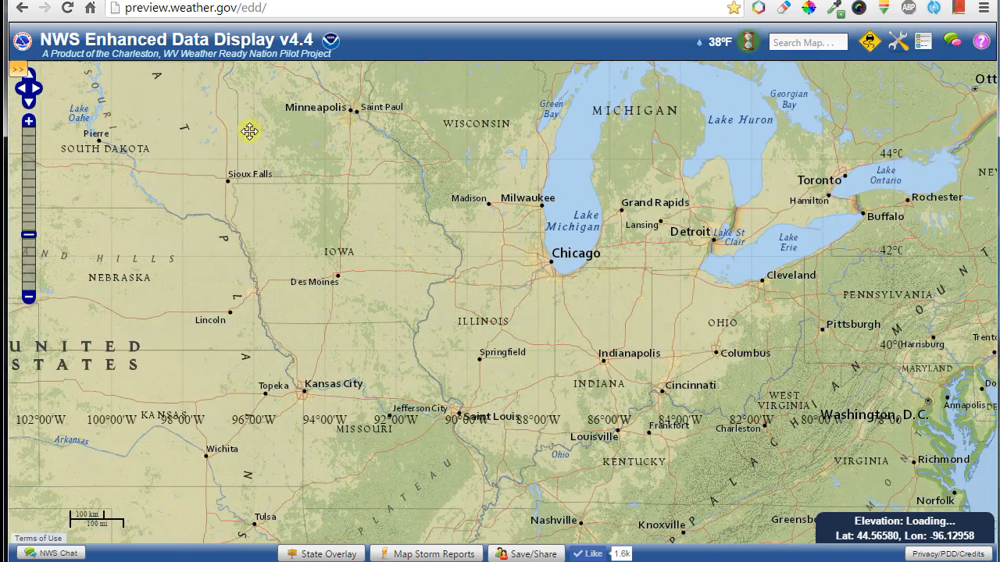
click(17, 70)
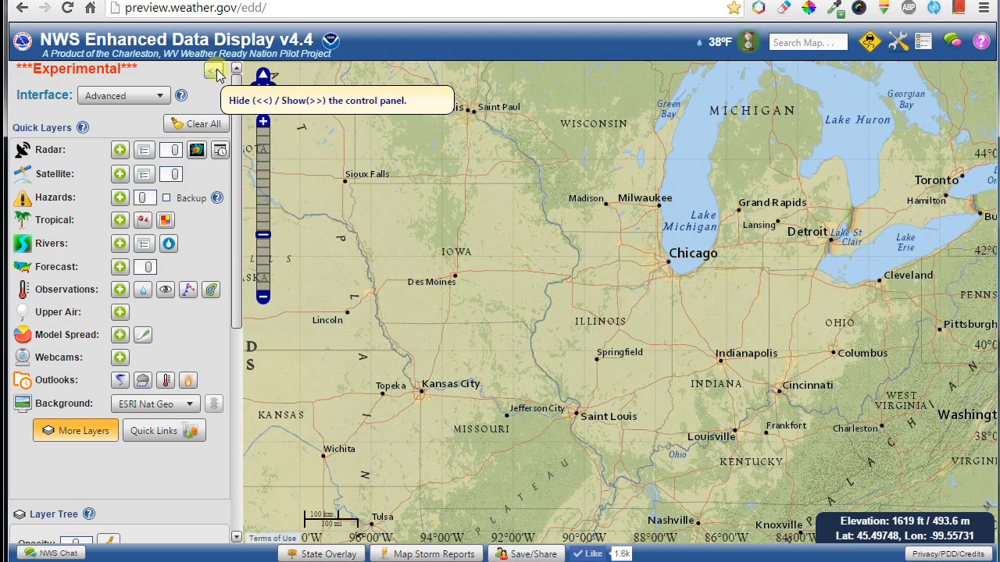
drag(509, 343, 743, 328)
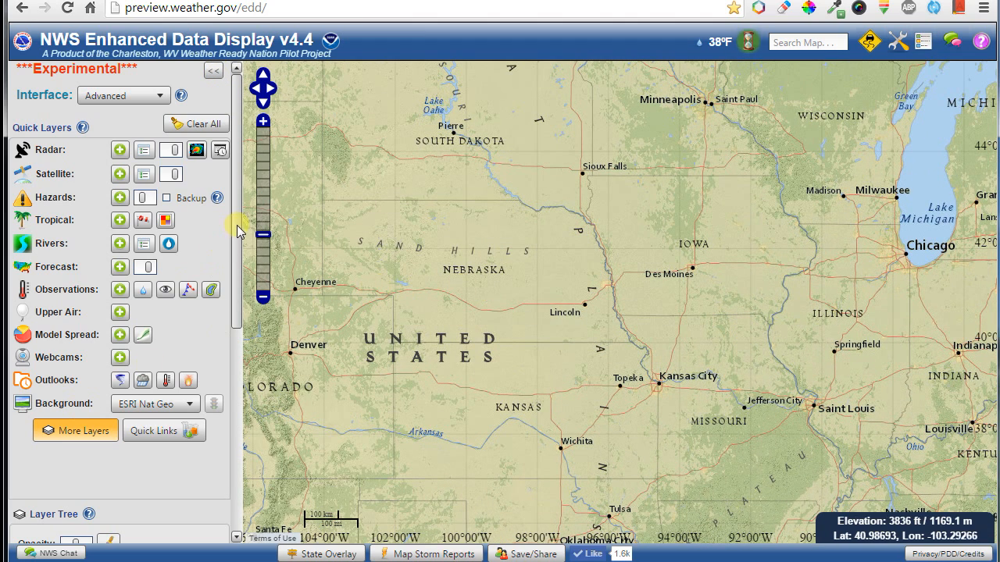
drag(238, 230, 235, 272)
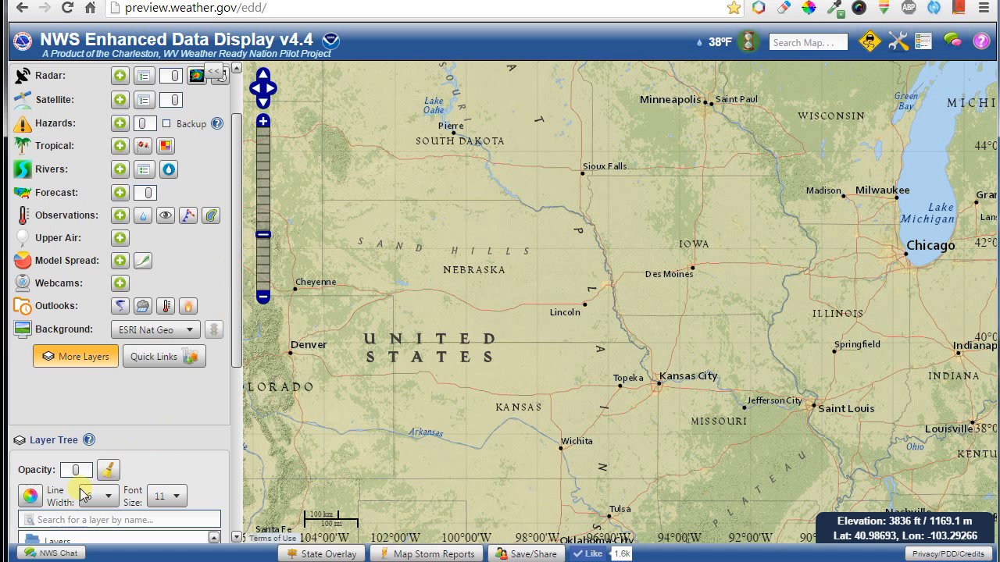
Close and reopen the layer tree, toggling Cities and Streets (Google) on and back off.
click(78, 359)
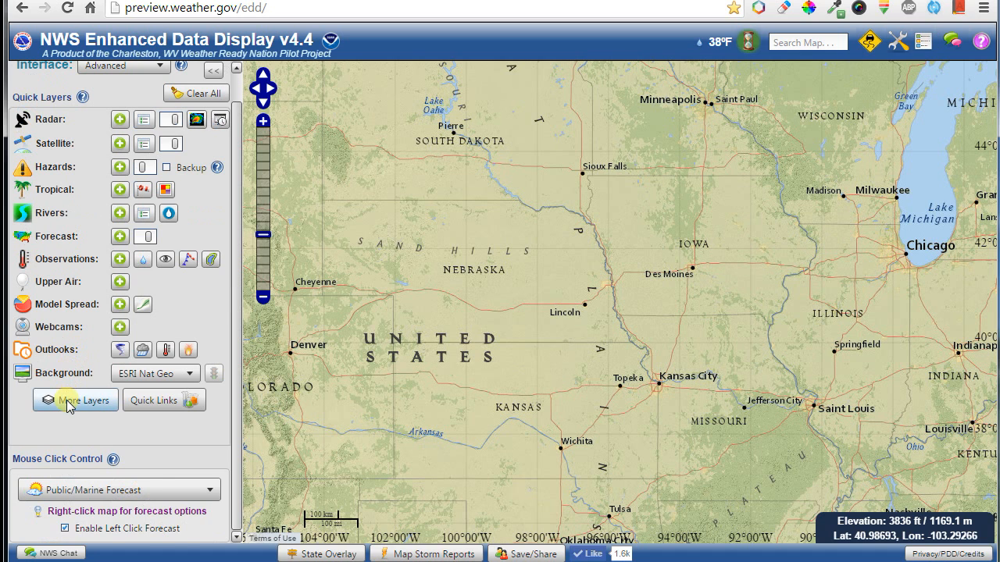
click(69, 403)
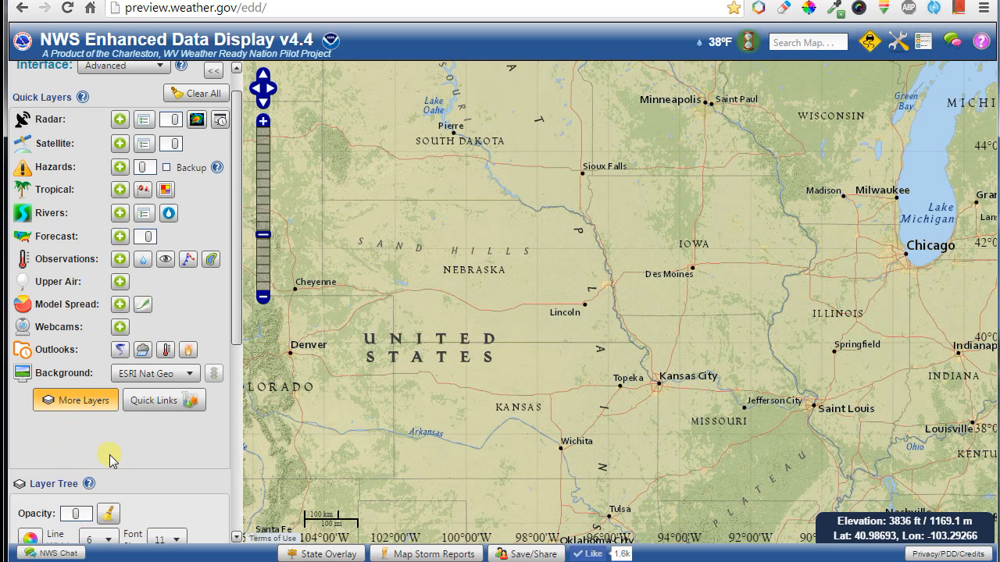
scroll(110, 461, down, 3)
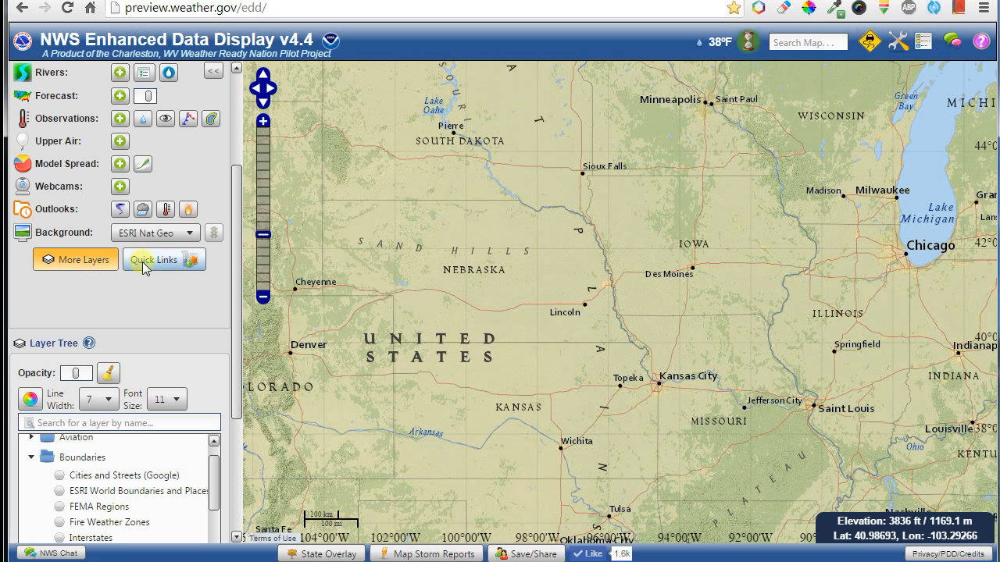
scroll(233, 283, down, 2)
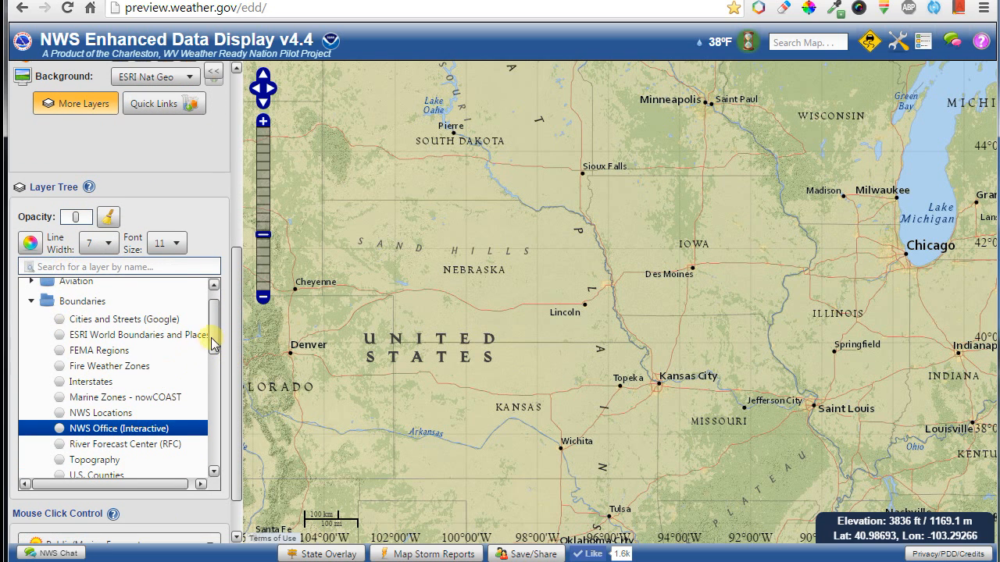
drag(216, 341, 212, 286)
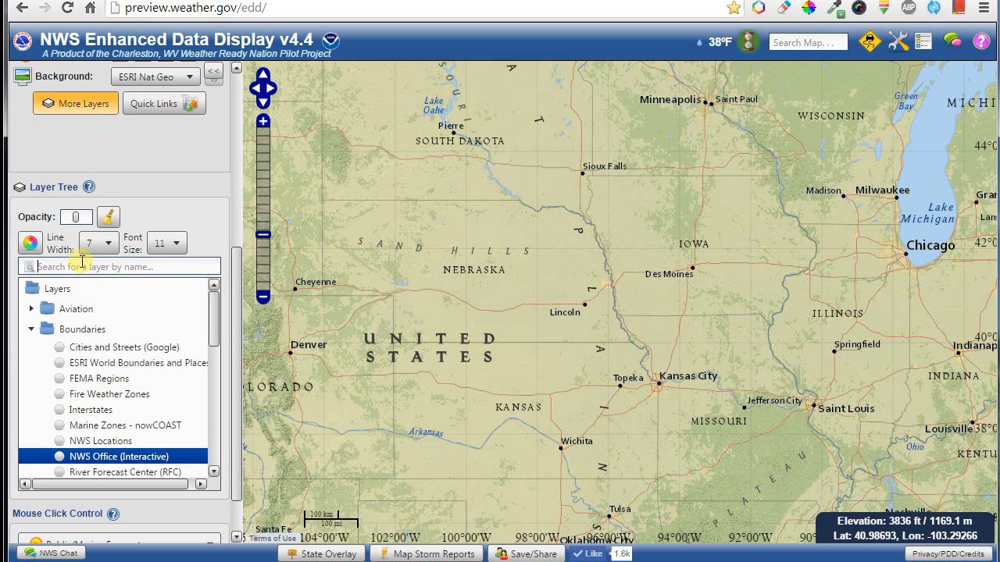
click(92, 350)
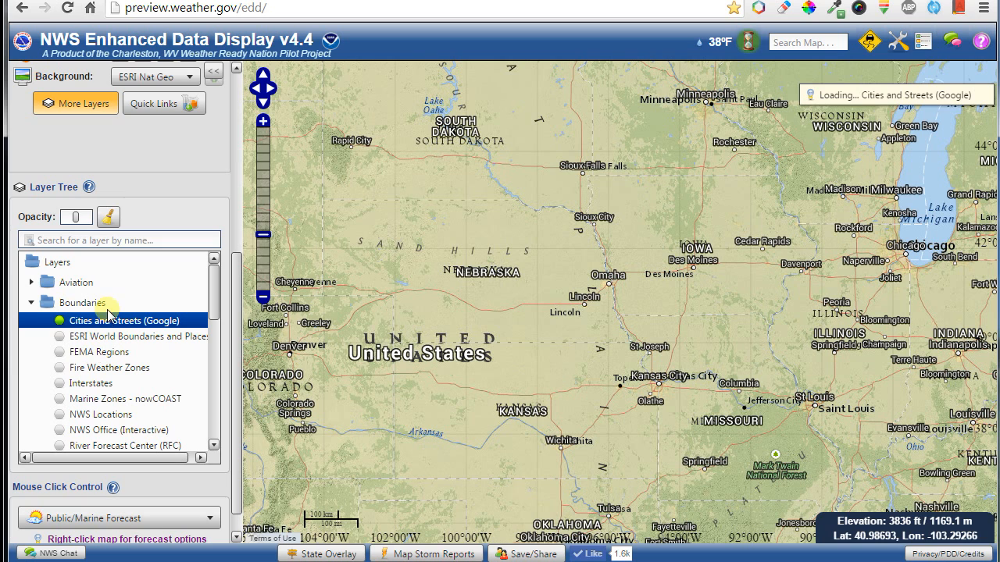
click(107, 324)
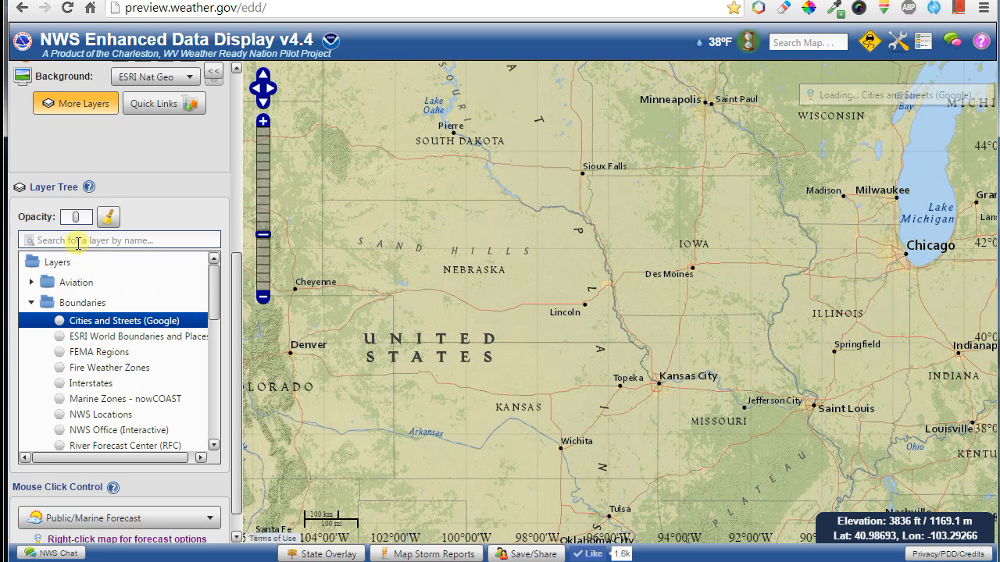
Collapse the Boundaries folder in the layer tree.
click(33, 302)
scroll(93, 336, down, 1)
scroll(94, 352, down, 4)
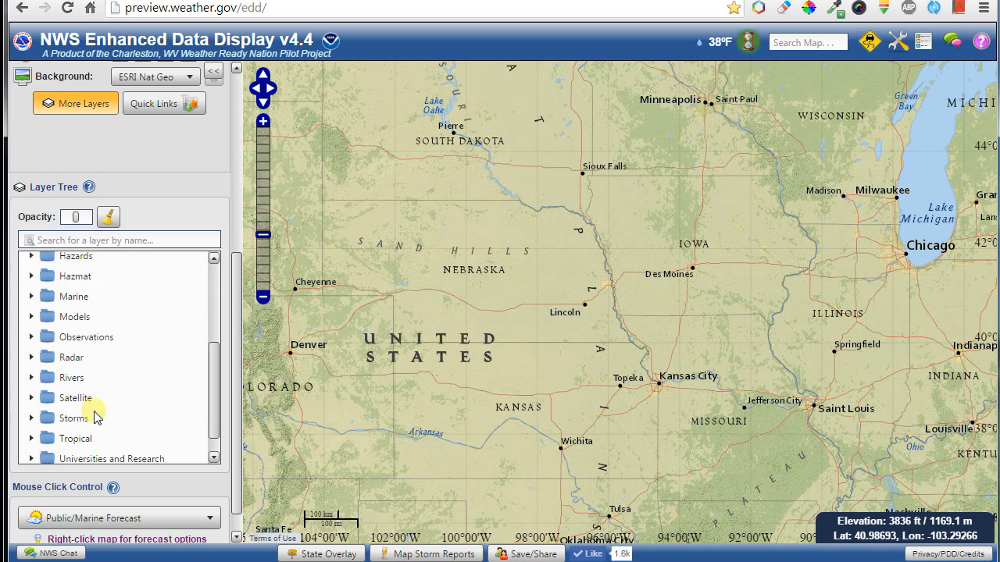
scroll(90, 406, up, 6)
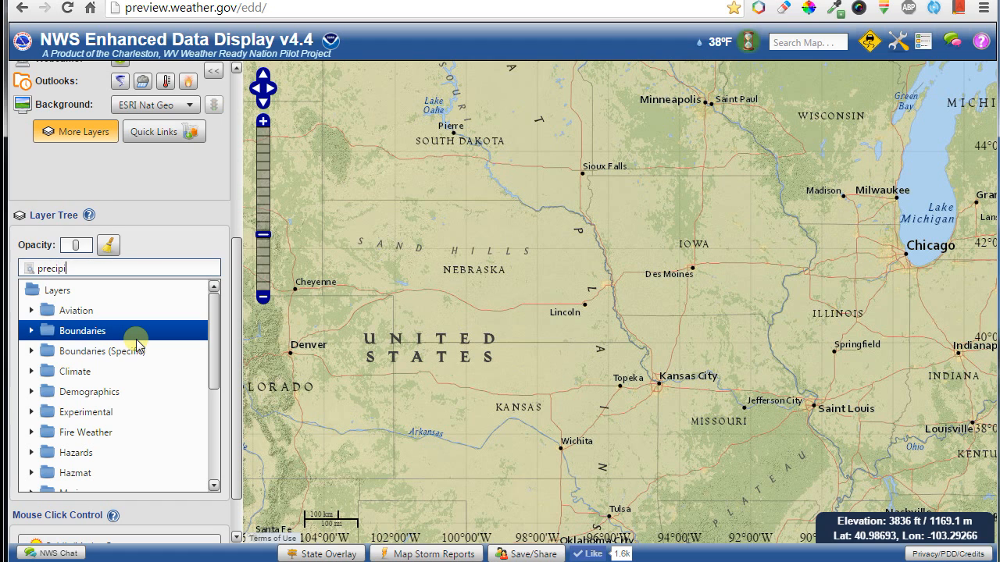
Complete the 'precipitation' search and add Precipitation - Last 90 days - CONUS.
text(tation)
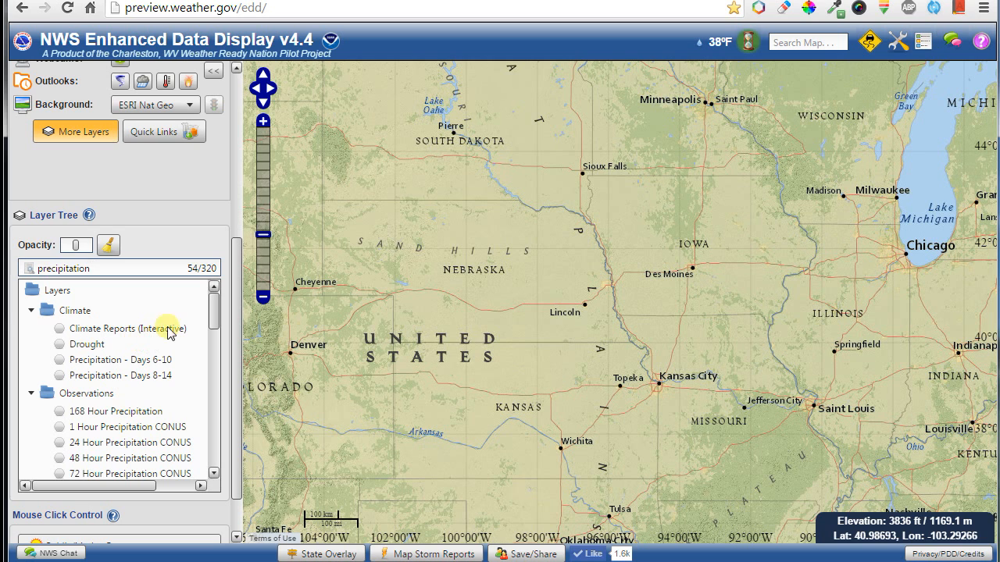
drag(211, 313, 209, 374)
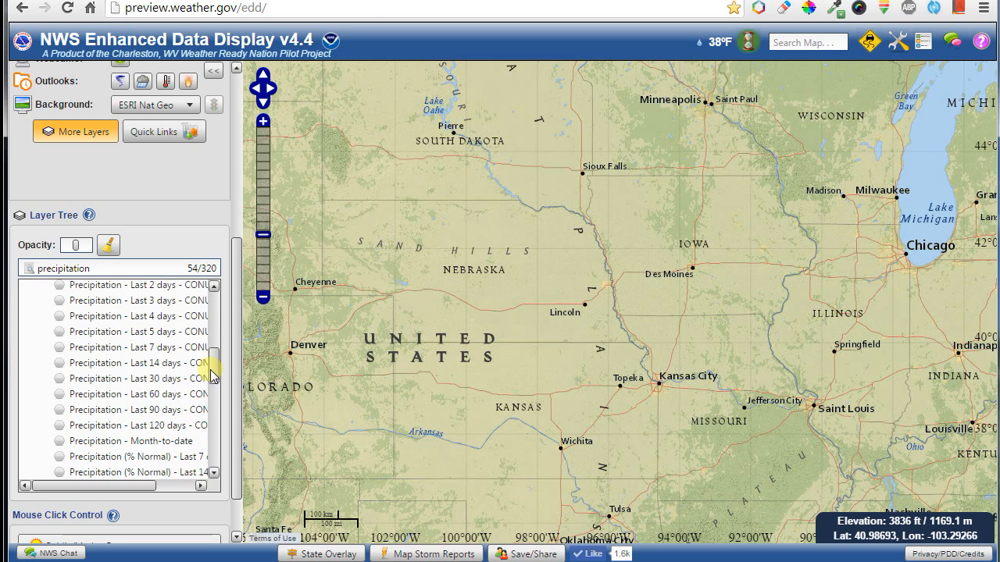
click(156, 407)
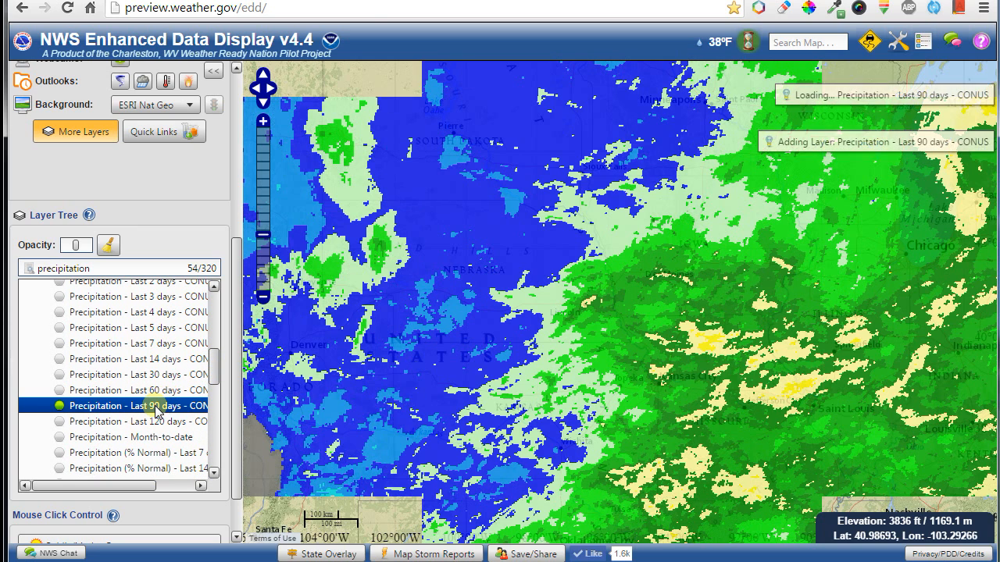
Overlay state borders and zoom out to frame the contiguous US.
click(340, 555)
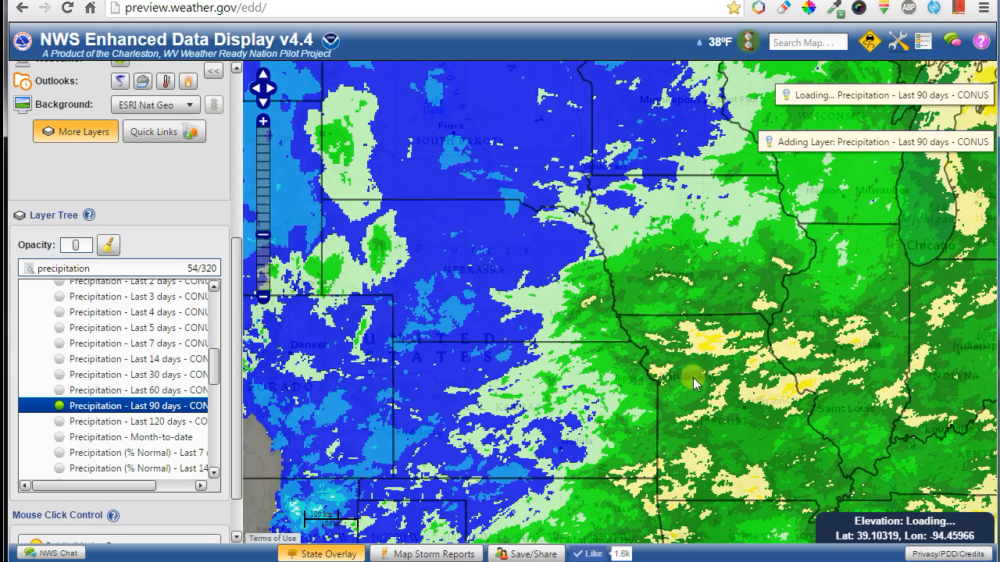
drag(772, 404, 572, 317)
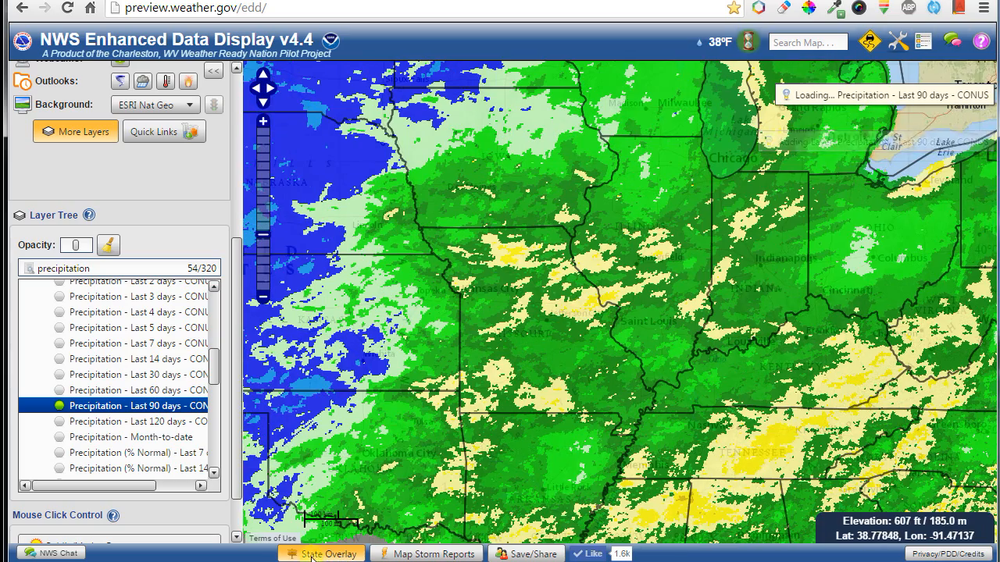
scroll(670, 344, down, 1)
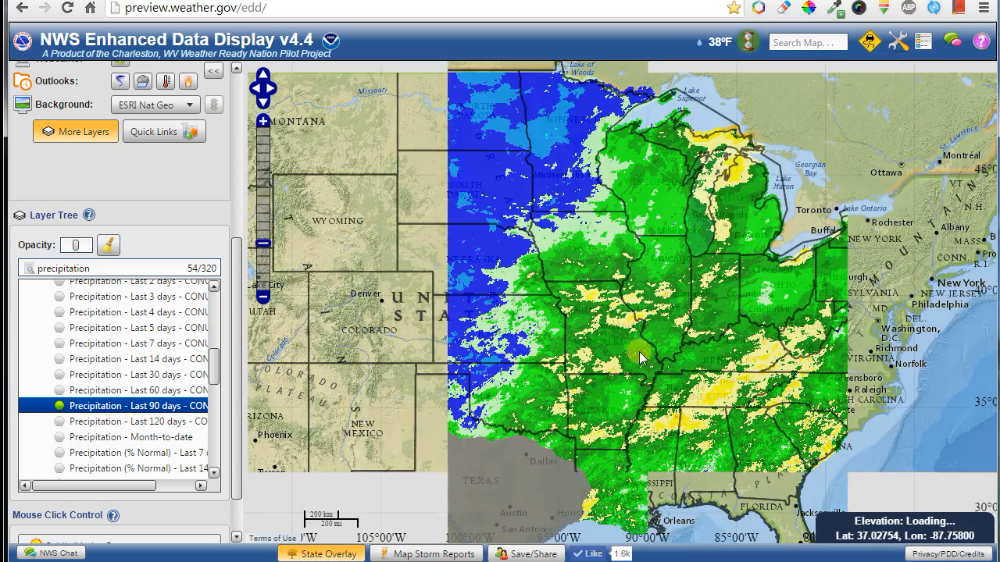
mouse_move(567, 300)
mouse_down()
mouse_move(747, 323)
mouse_move(583, 293)
mouse_up()
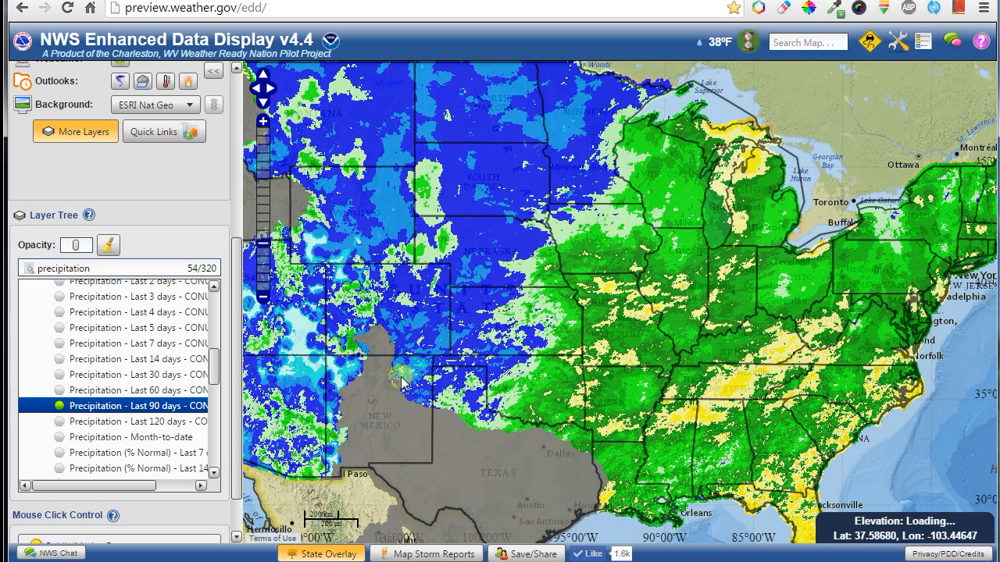
click(335, 554)
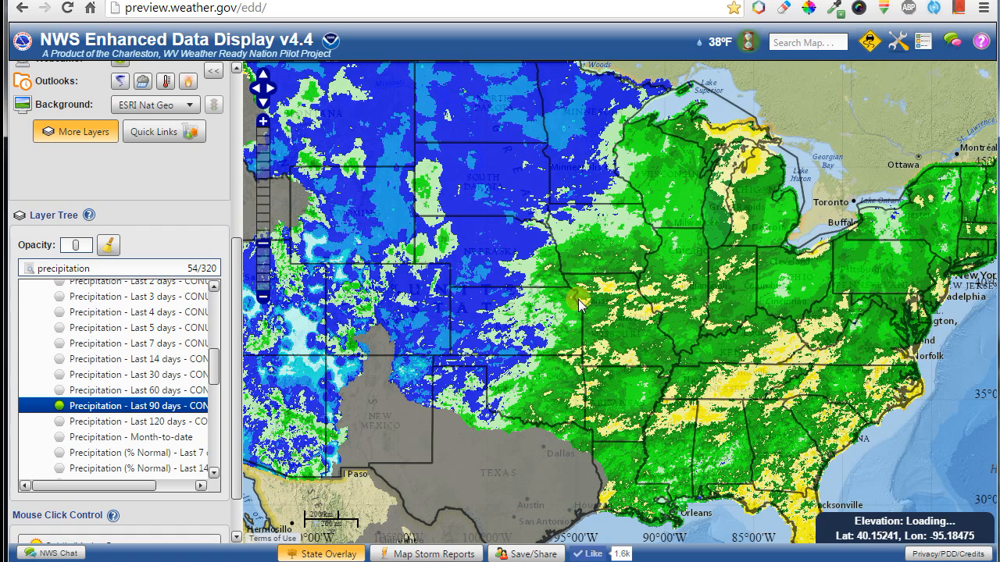
Open the Layer Manager from Tools and refresh its list so U.S. States appears.
click(899, 49)
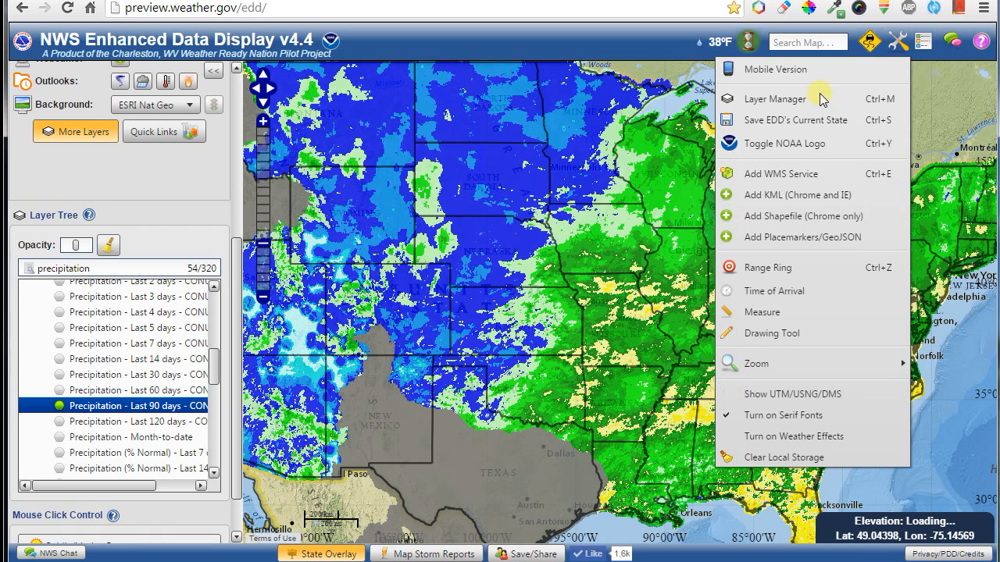
click(770, 100)
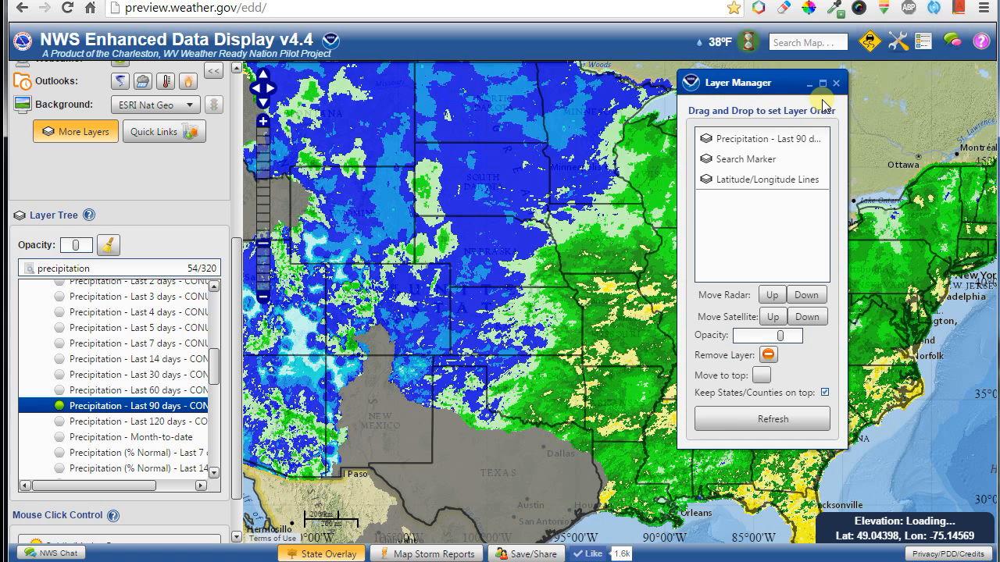
drag(761, 92, 872, 144)
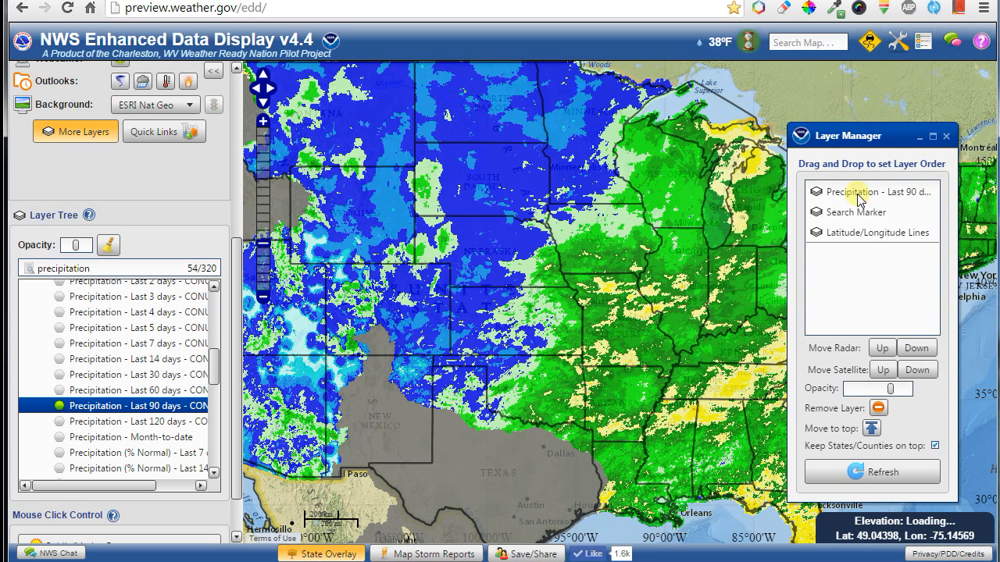
click(881, 472)
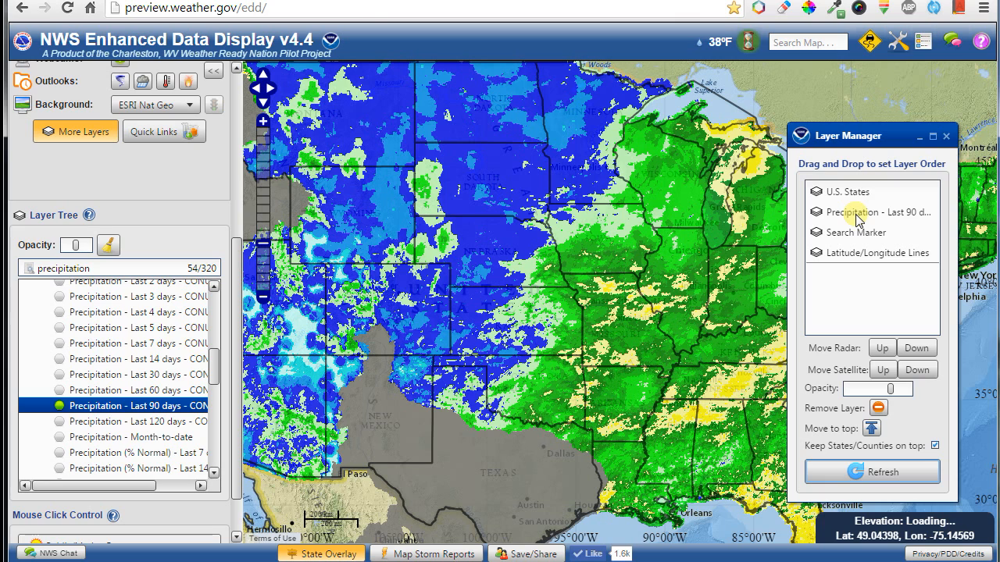
Move the 90-day precipitation layer to the top, lower its opacity, then move U.S. States above it.
drag(852, 195, 860, 282)
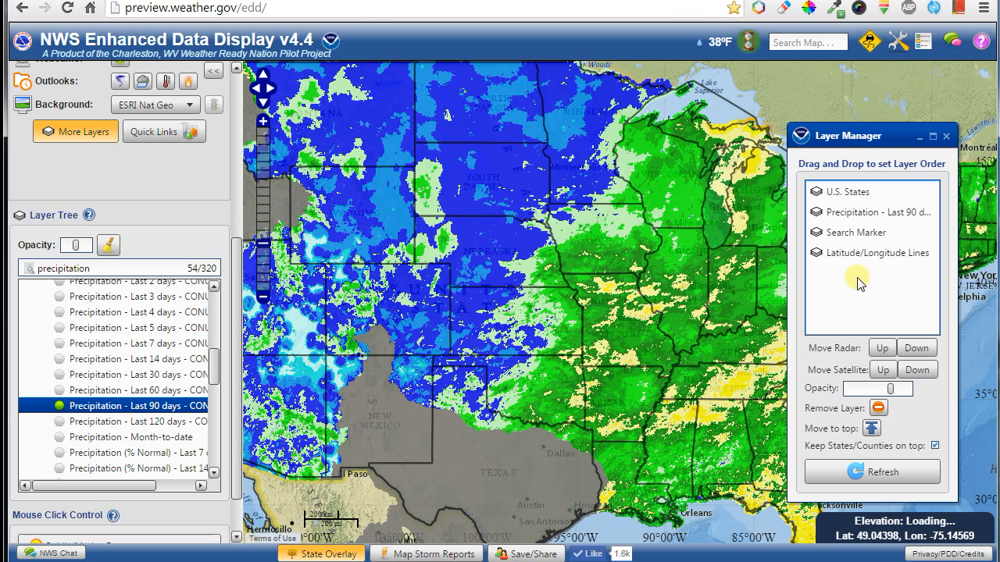
click(857, 220)
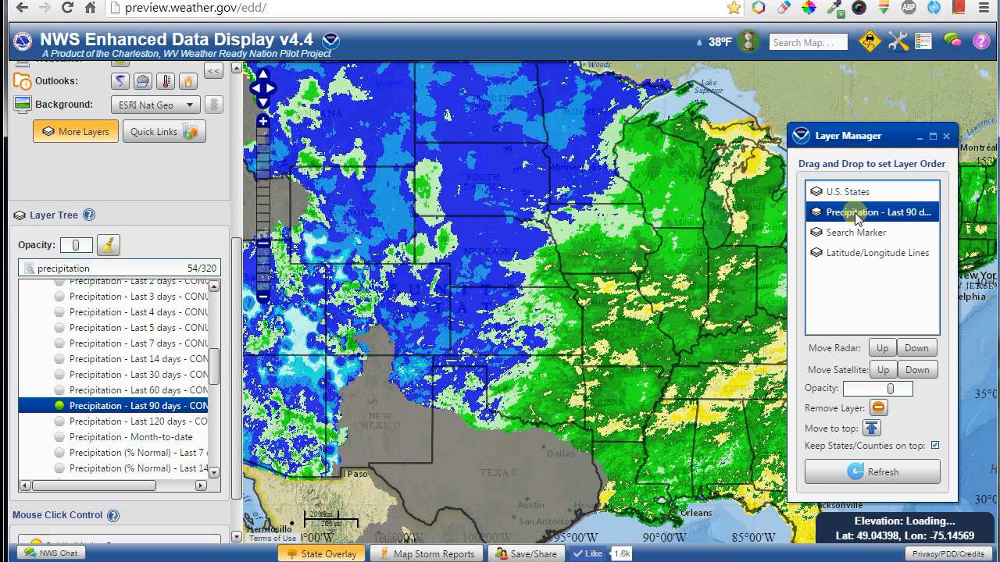
click(871, 430)
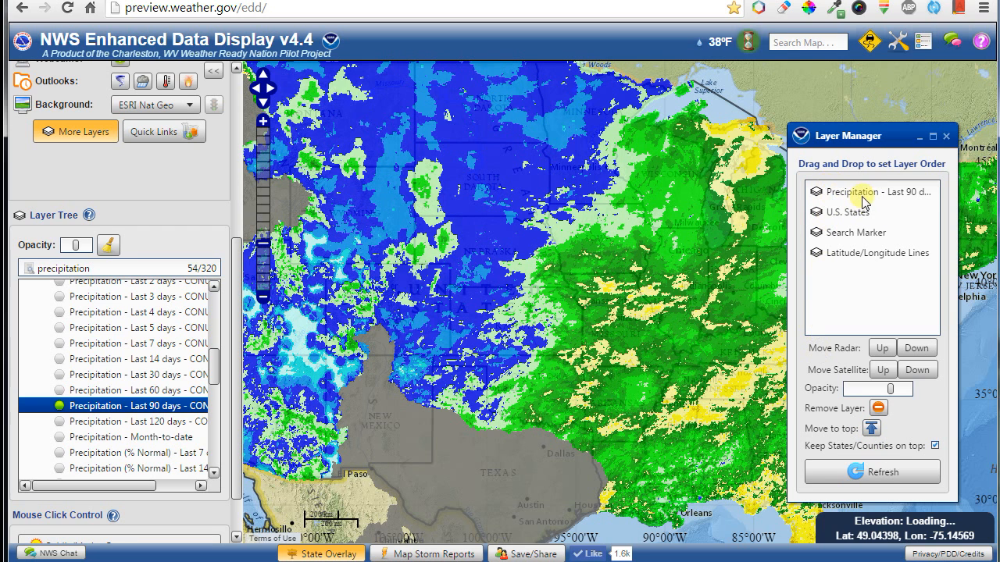
drag(890, 389, 875, 393)
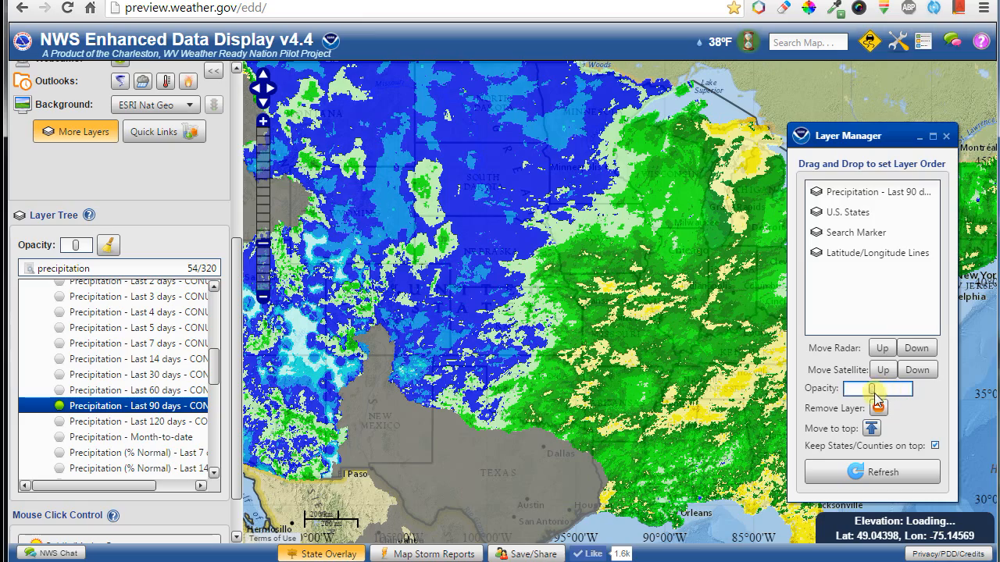
click(870, 194)
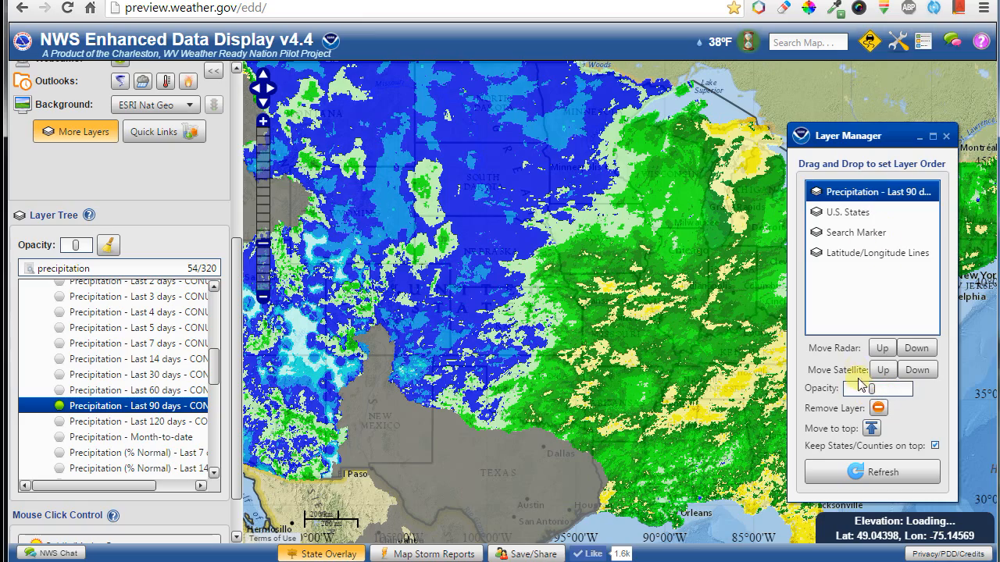
drag(871, 391, 881, 394)
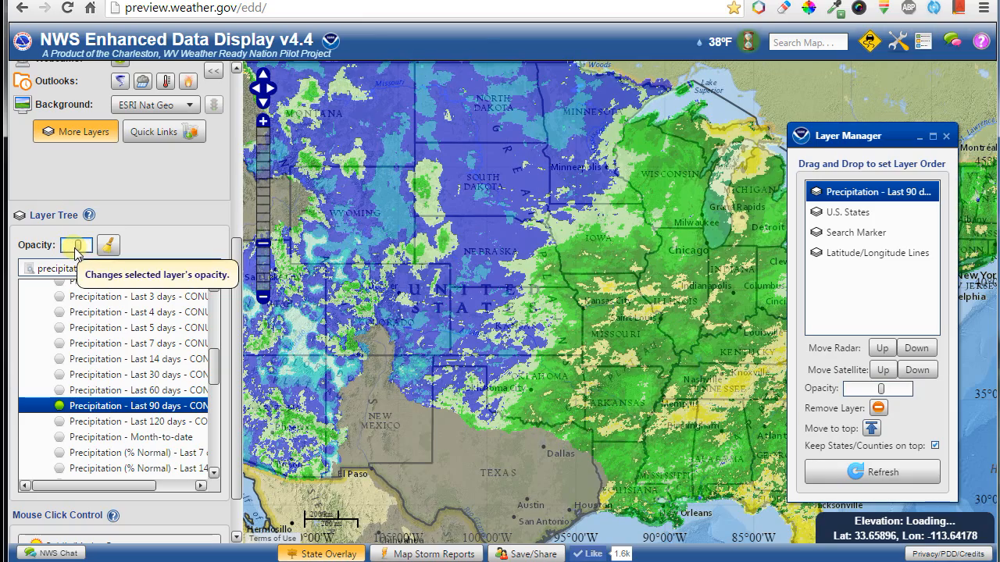
click(858, 213)
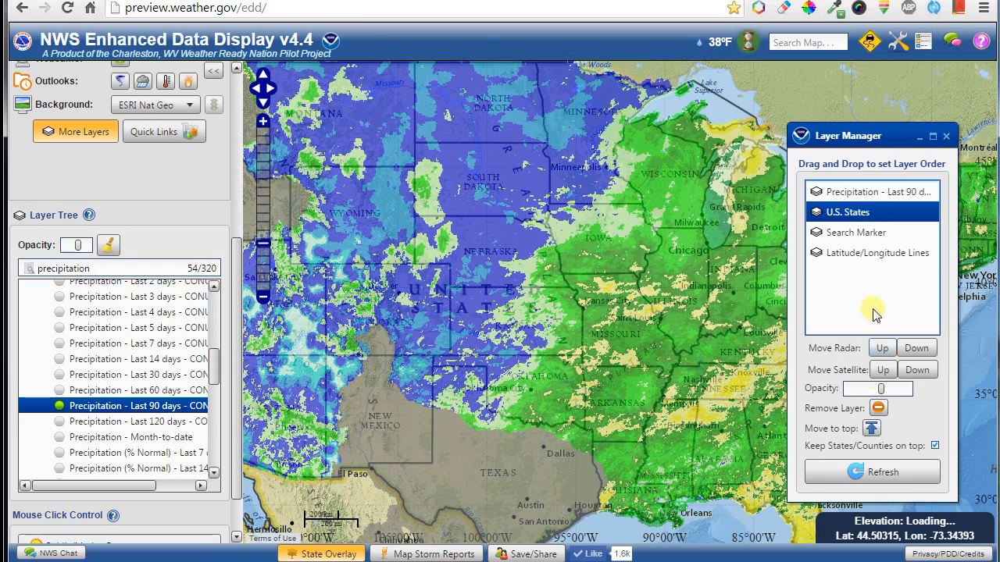
click(872, 427)
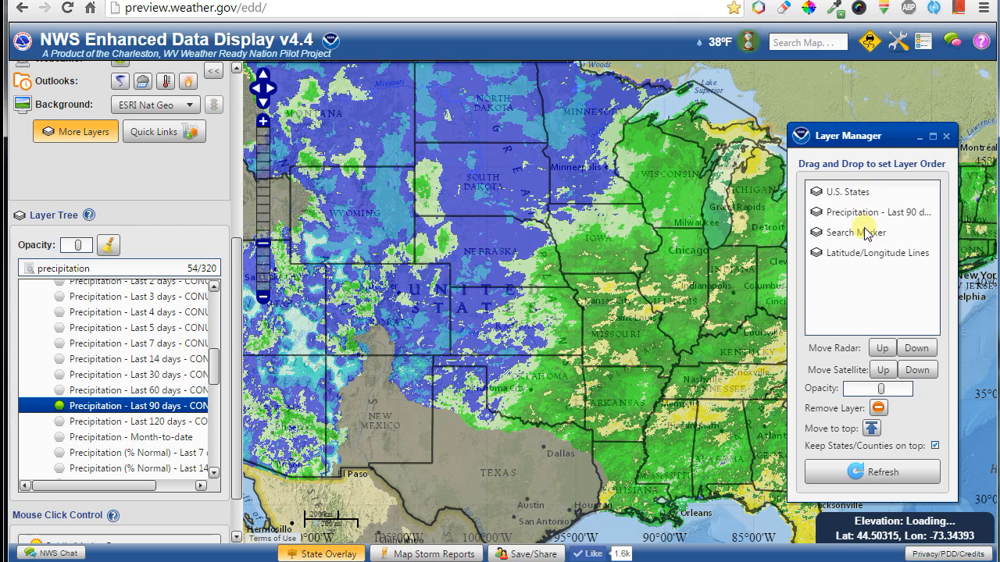
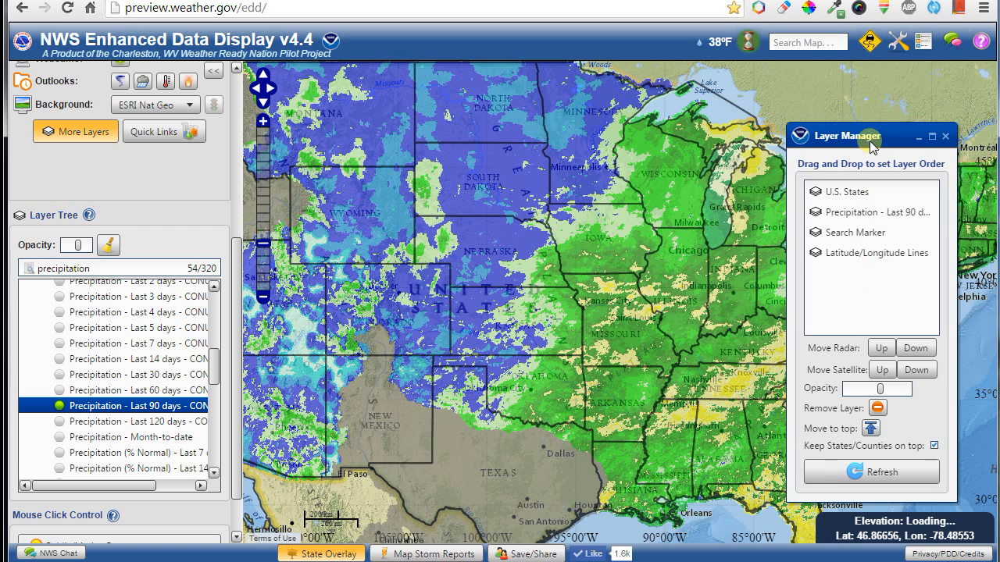
Toggle the Rivers layer on and off, and refresh the layer order list.
drag(875, 138, 823, 92)
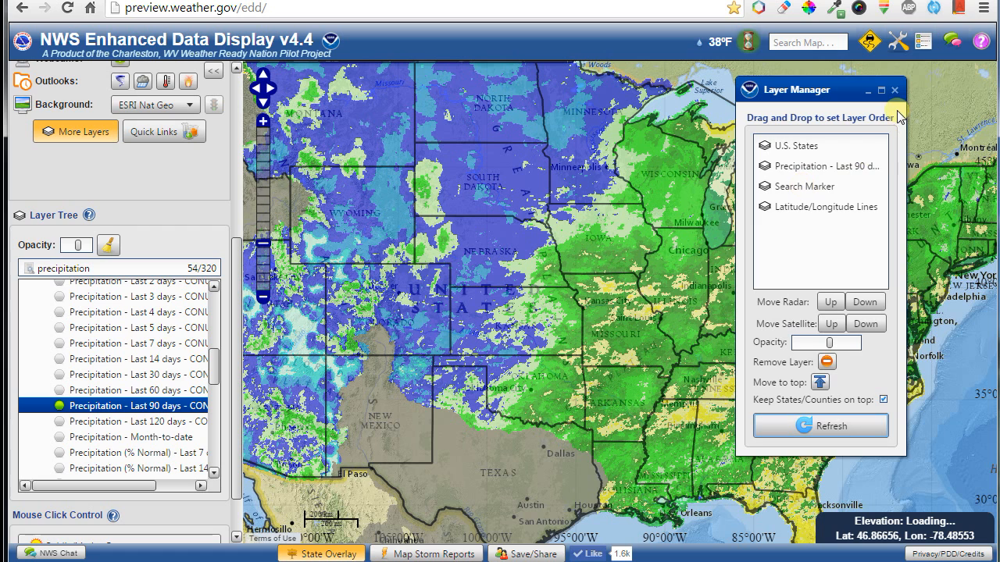
drag(239, 266, 238, 94)
click(120, 191)
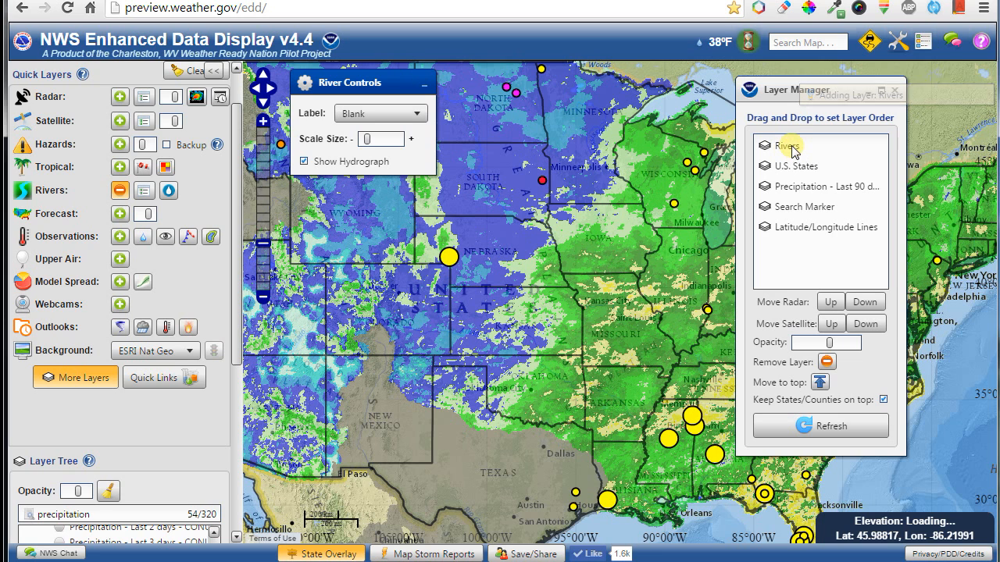
click(124, 190)
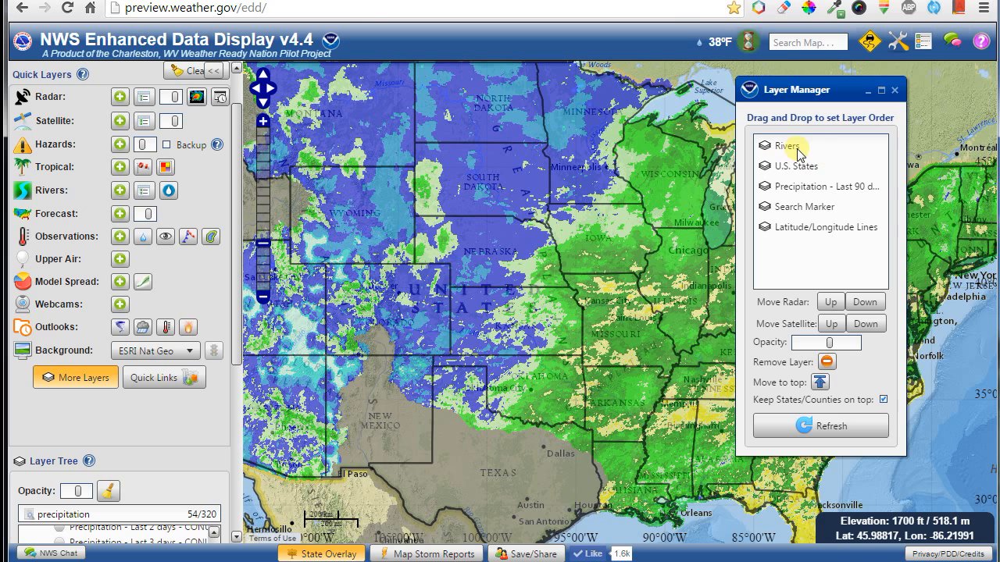
click(820, 428)
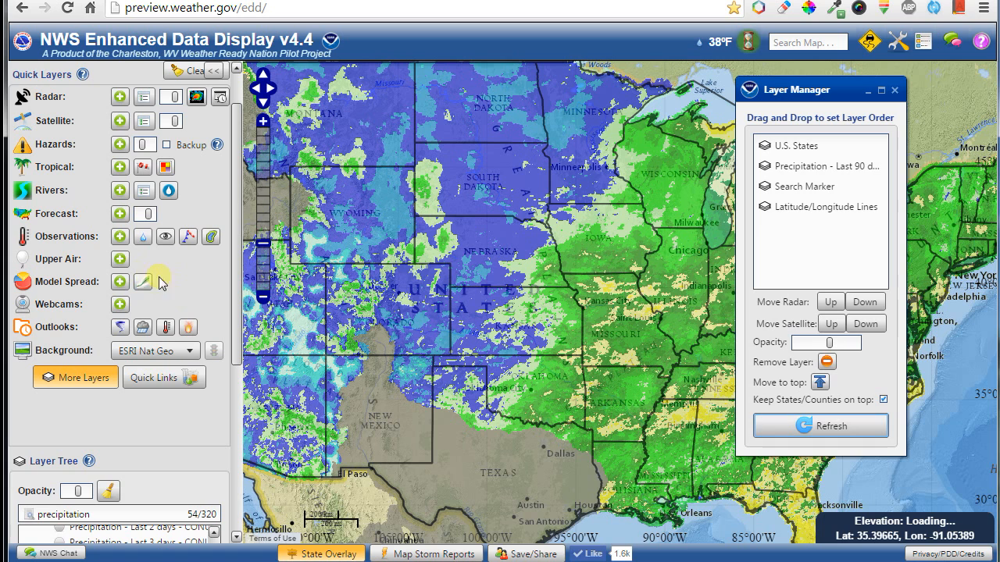
drag(233, 288, 234, 367)
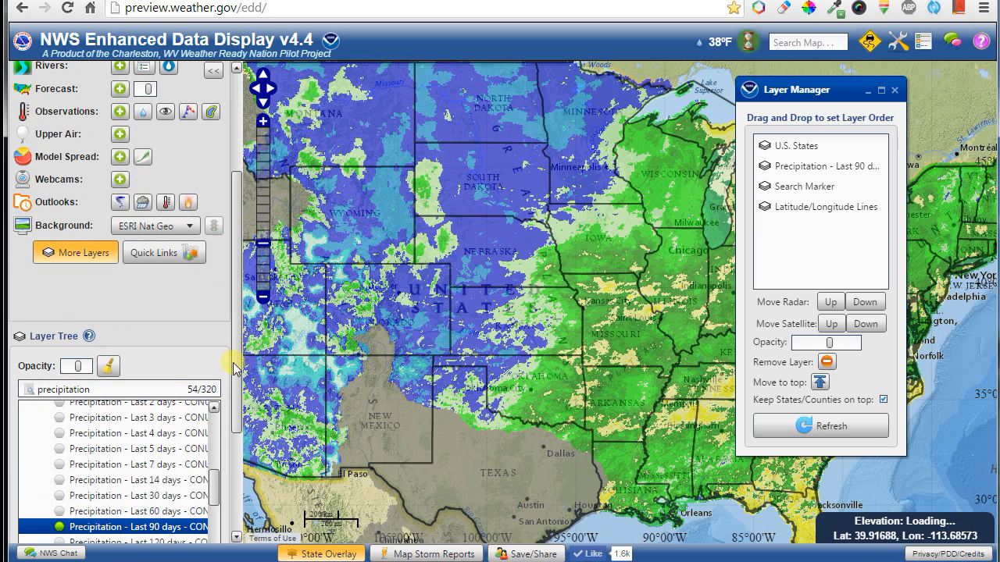
drag(789, 89, 875, 125)
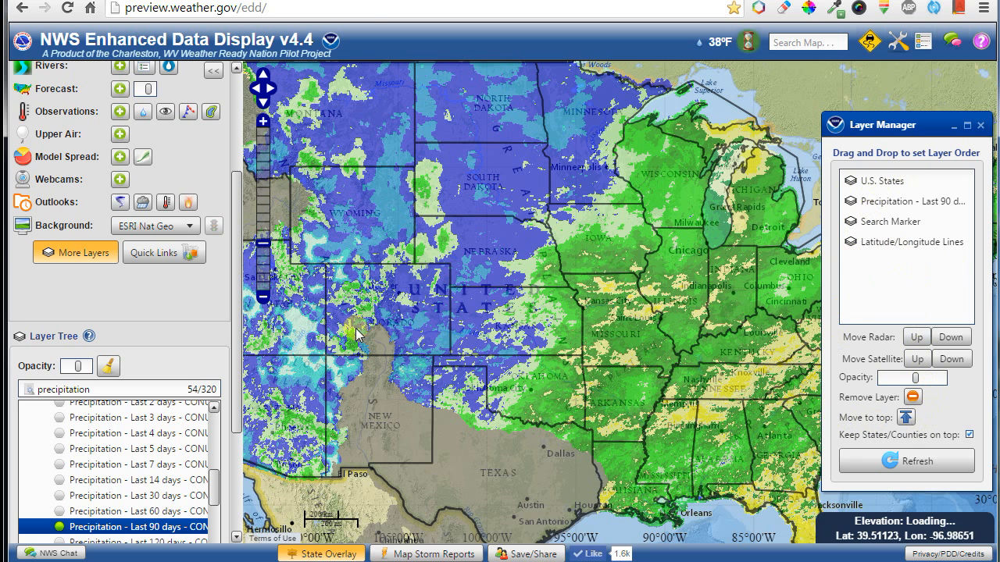
Turn off Precipitation - Last 90 days and preview Last 7 days with its legend.
click(166, 527)
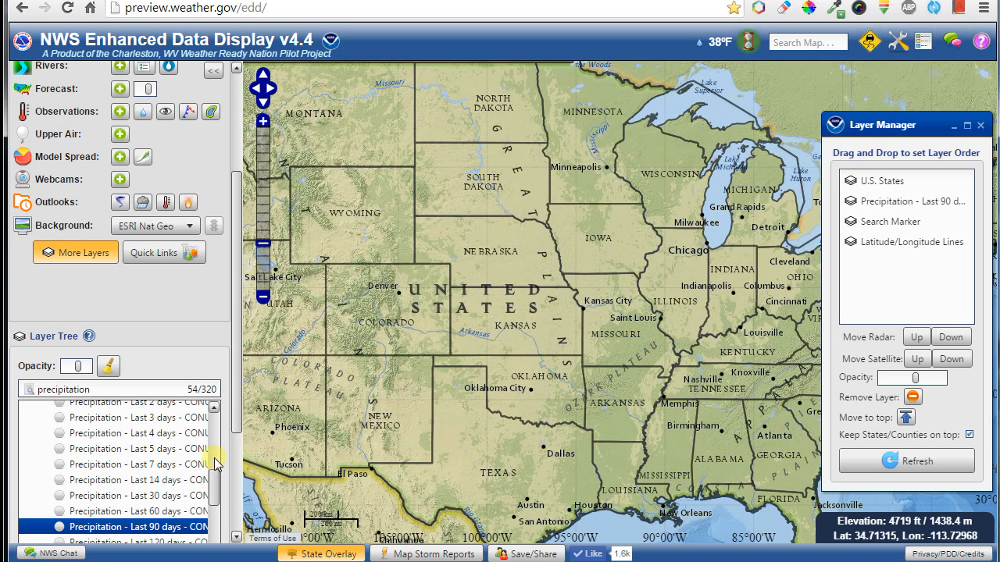
scroll(215, 478, up, 3)
click(134, 454)
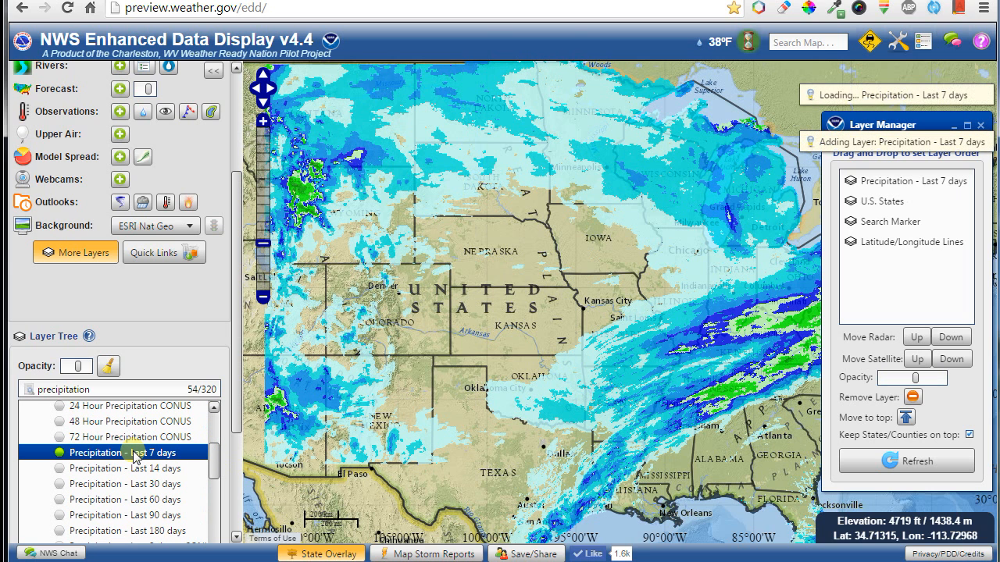
click(134, 455)
click(135, 455)
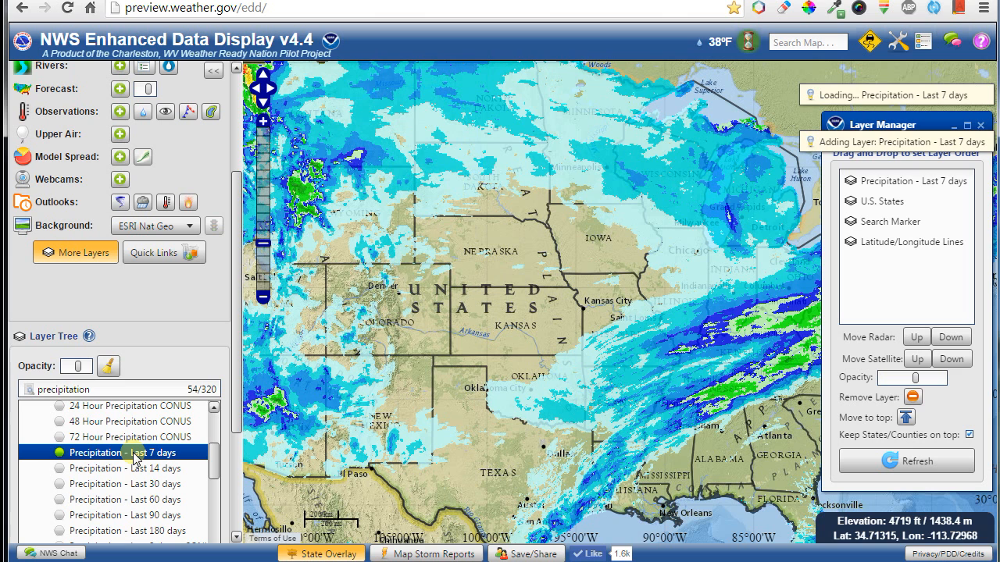
click(924, 43)
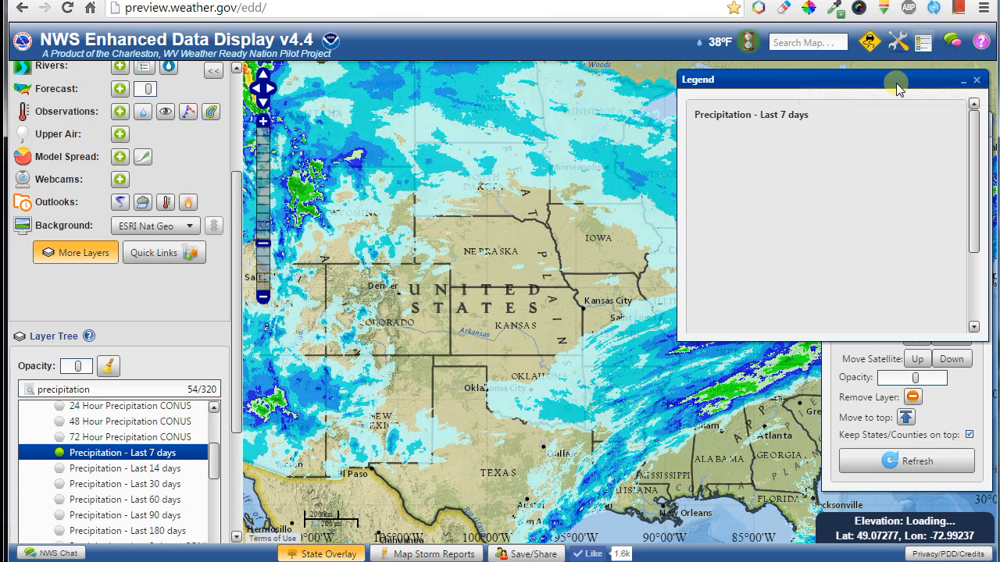
click(925, 48)
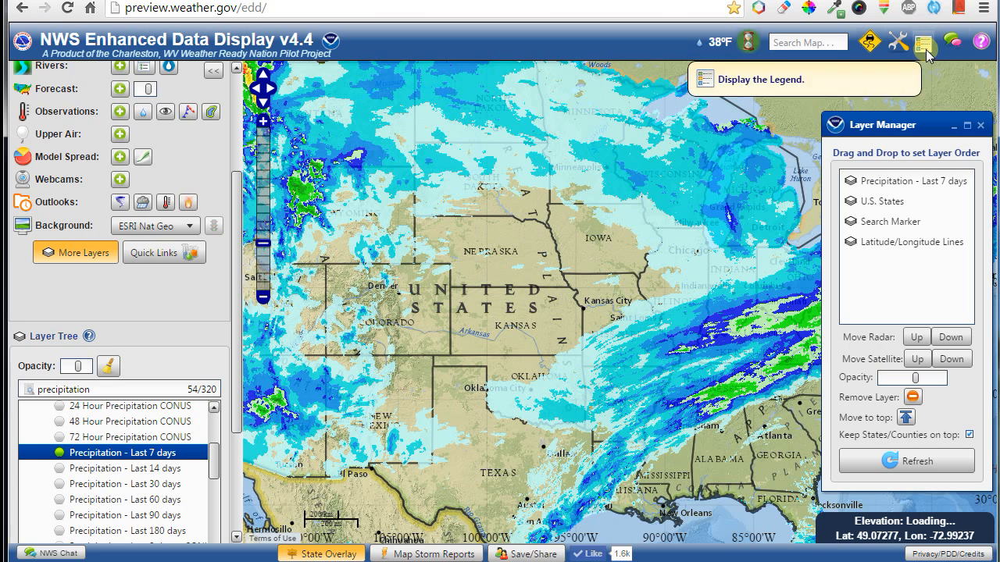
click(121, 454)
Show 48 Hour Precipitation CONUS over the Northeast and make it more transparent.
scroll(121, 468, up, 1)
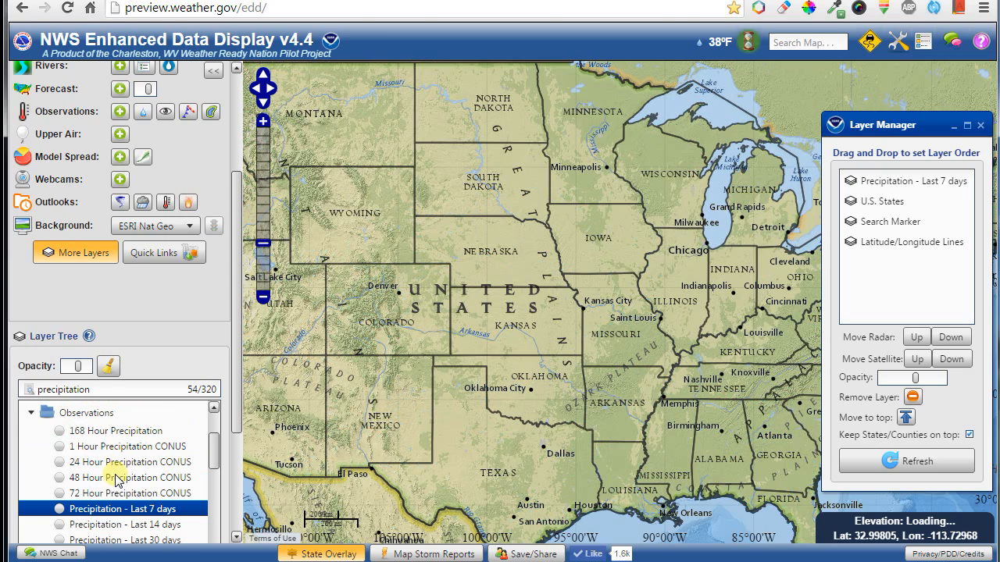
click(117, 478)
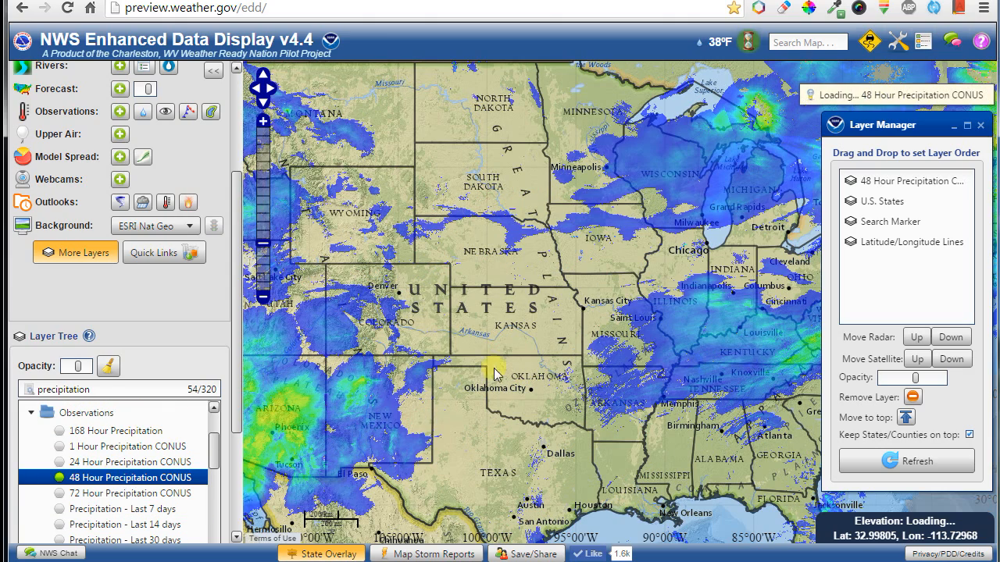
drag(721, 339, 454, 308)
drag(635, 200, 493, 351)
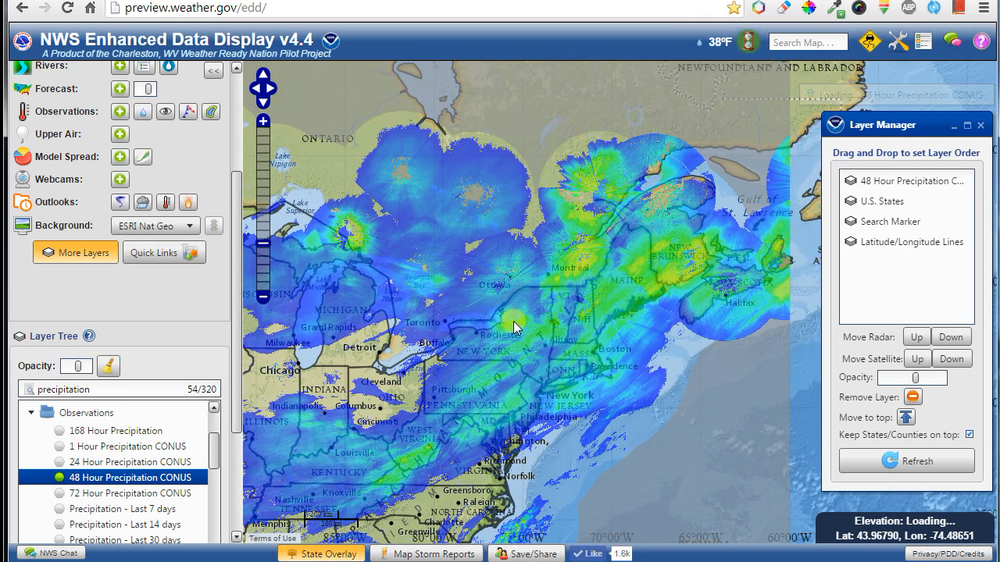
drag(402, 379, 438, 371)
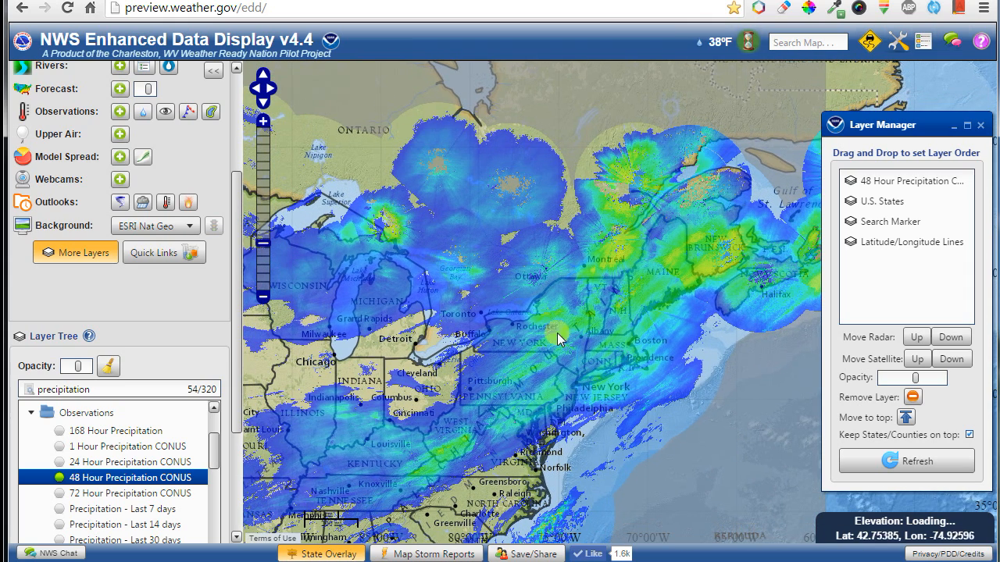
click(76, 371)
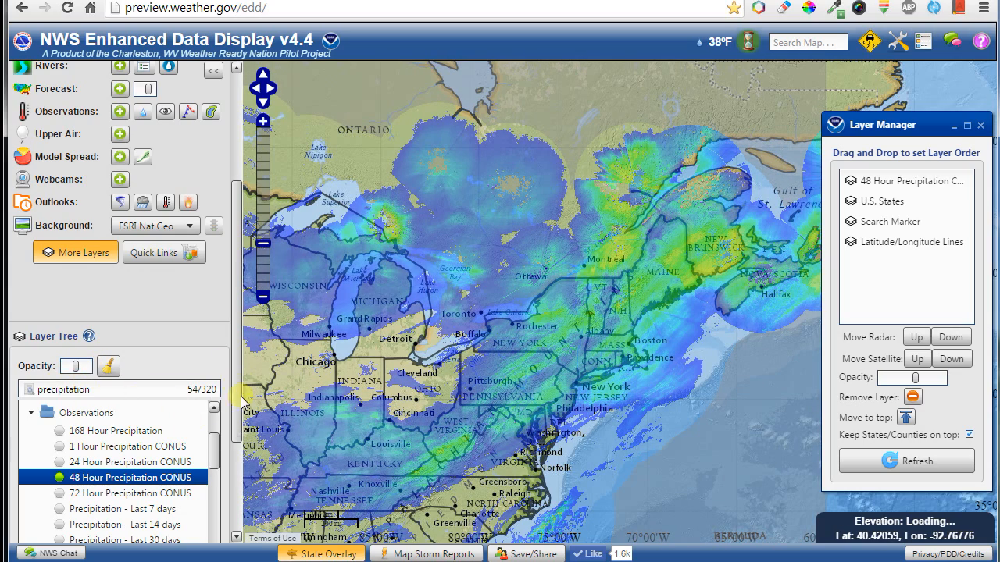
scroll(222, 396, down, 2)
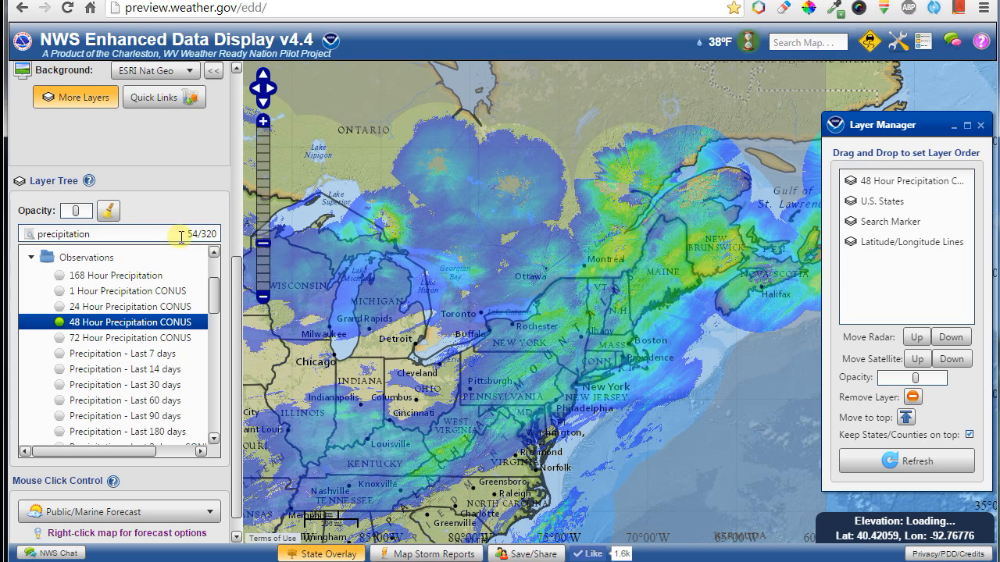
Delete the precipitation search text and clear the overlay layers with the broom button.
drag(101, 235, 17, 238)
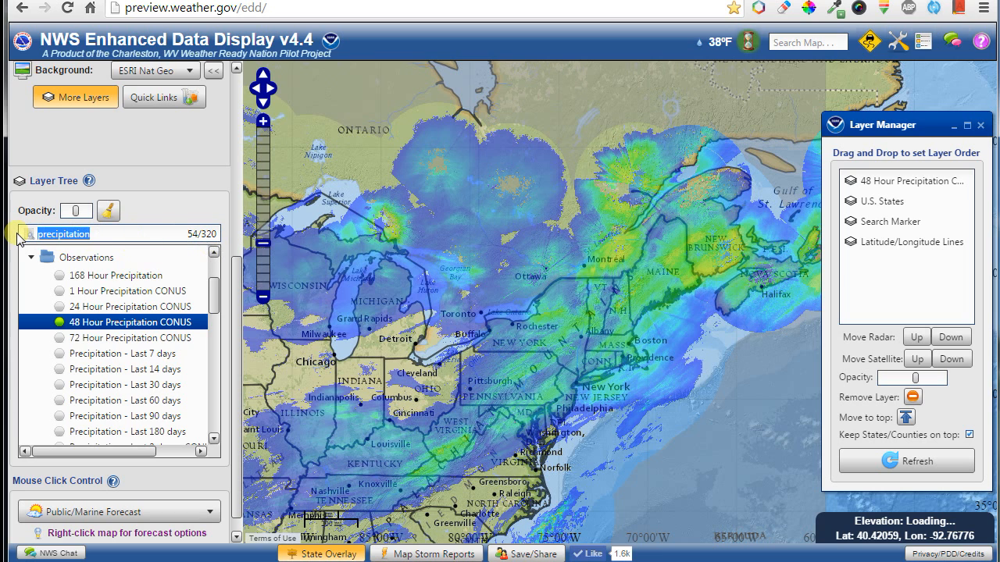
key(BackSpace)
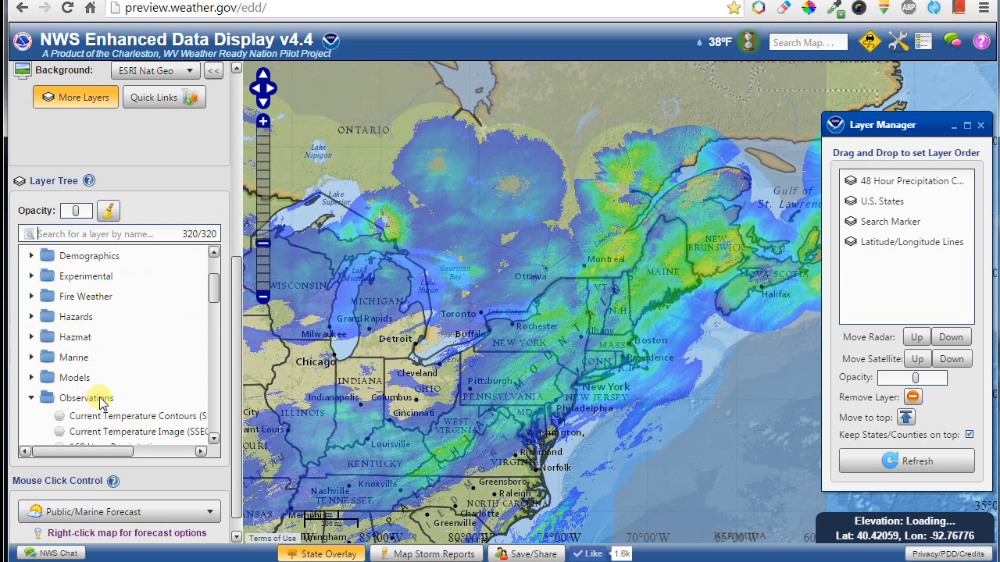
scroll(100, 402, down, 10)
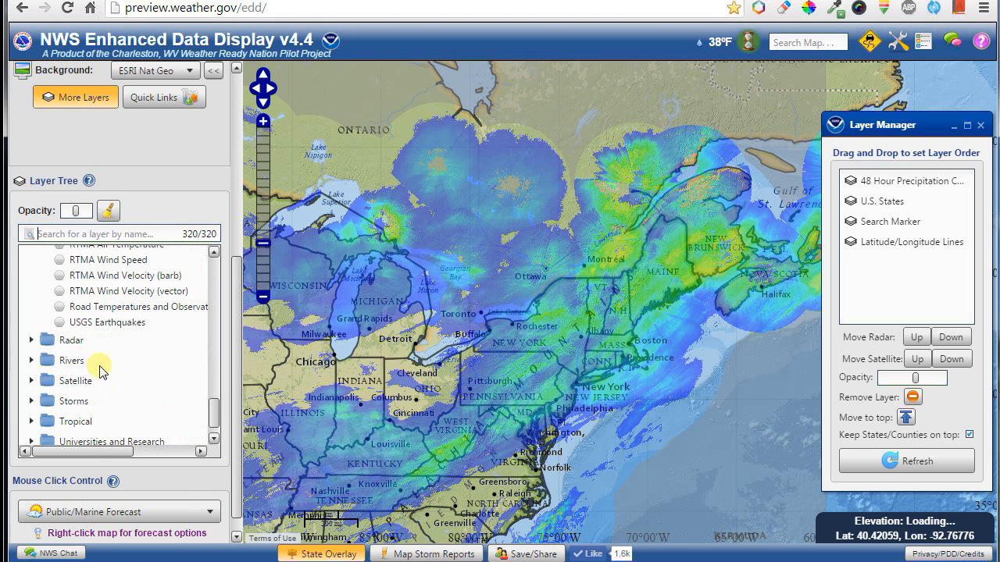
scroll(97, 371, down, 2)
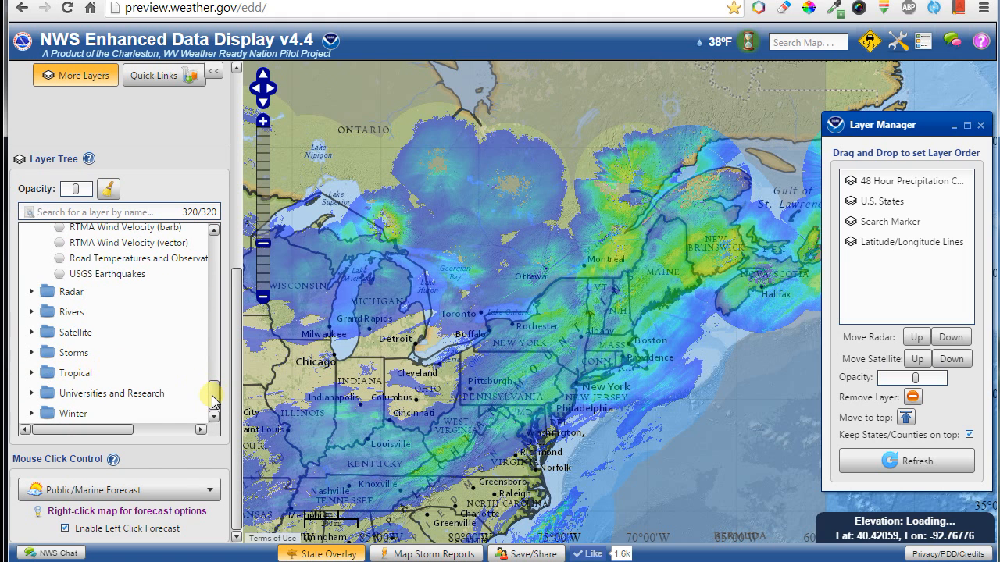
drag(213, 396, 242, 226)
click(111, 189)
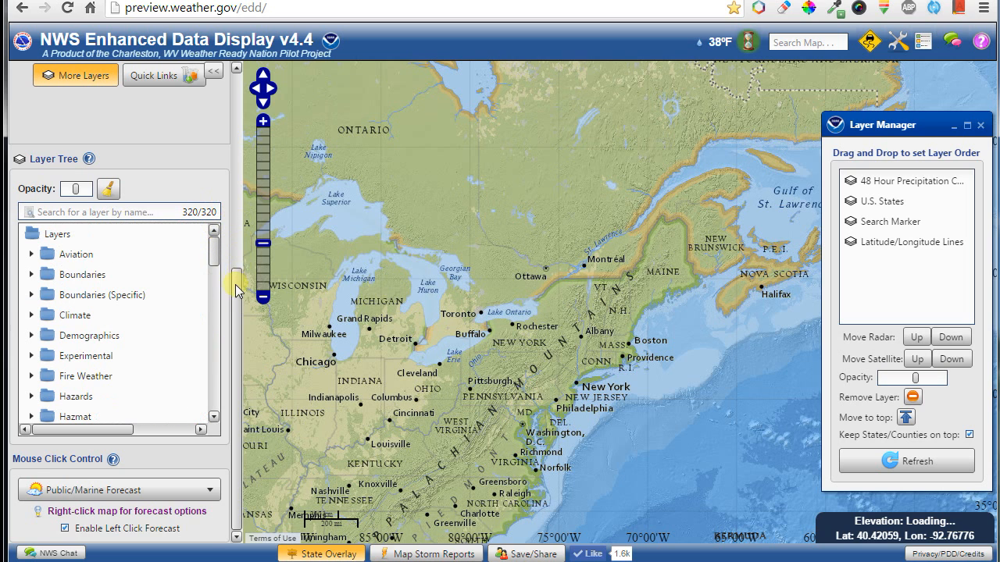
drag(235, 284, 239, 88)
Switch to the Emergency Manager interface and turn on Hysplit Model Runs.
click(125, 97)
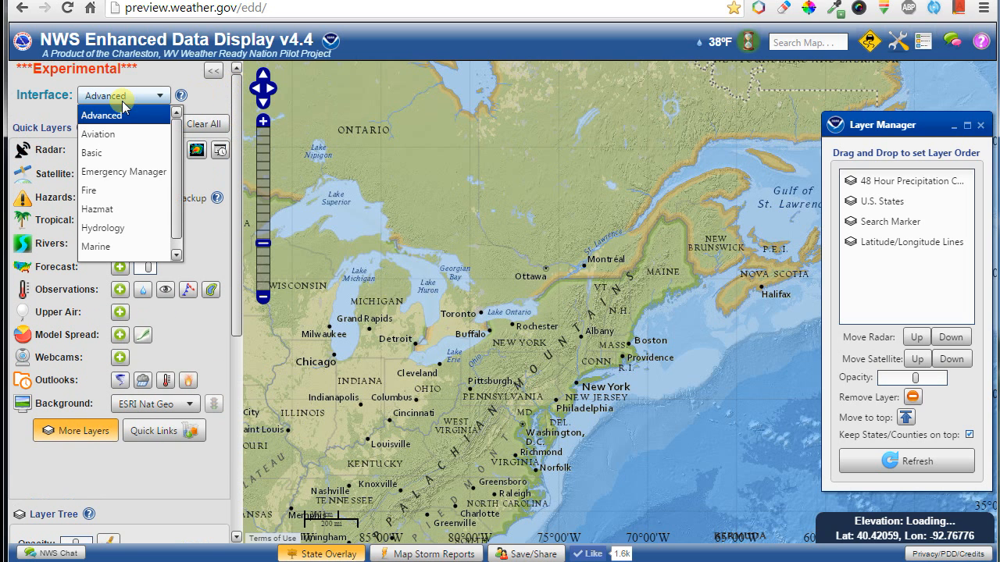
click(117, 178)
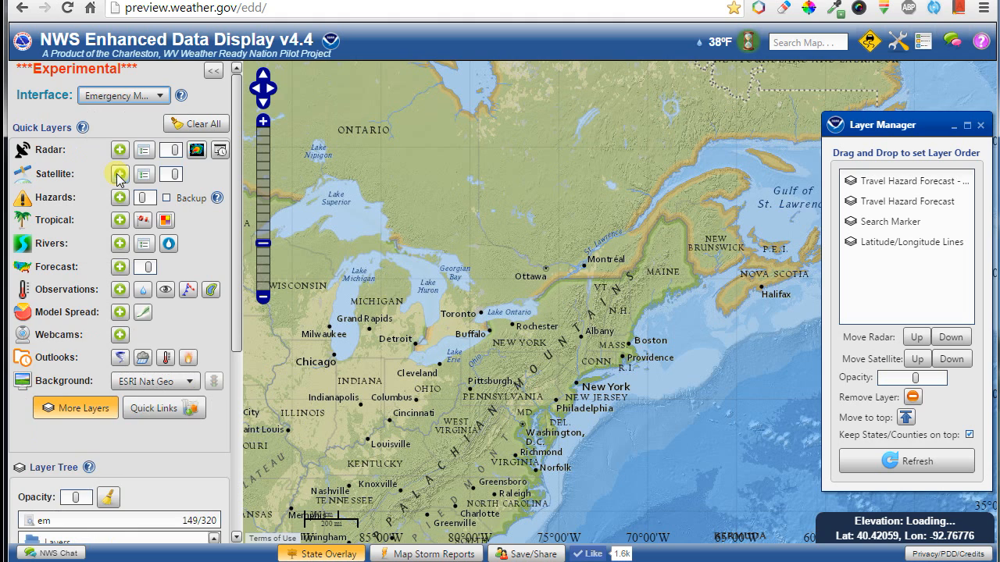
drag(235, 149, 226, 324)
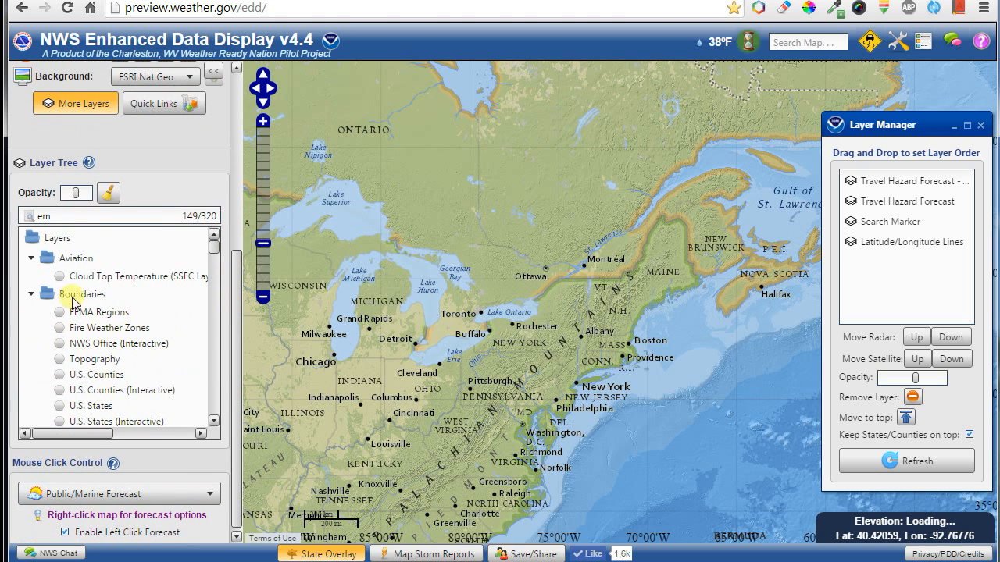
scroll(100, 326, down, 3)
scroll(100, 327, down, 10)
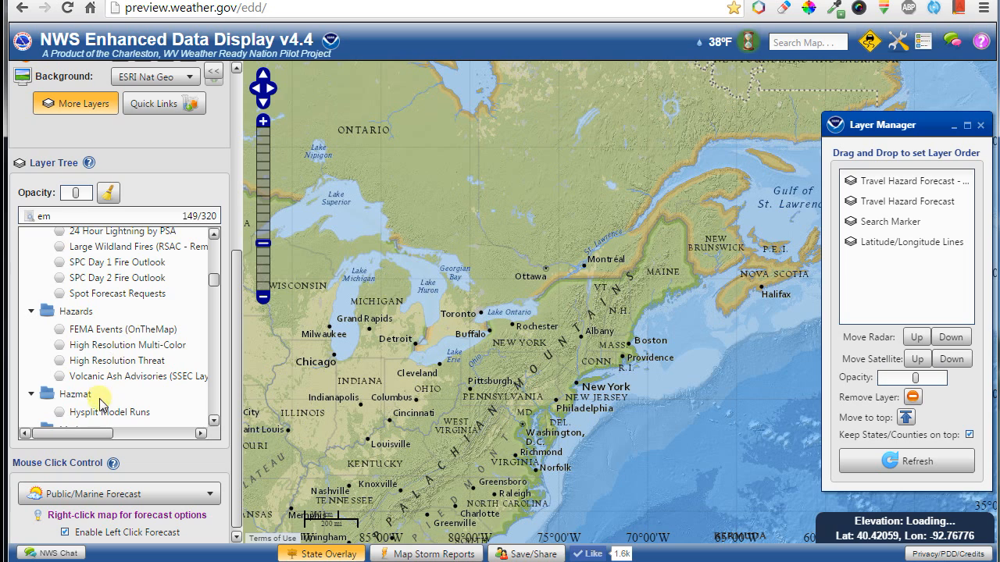
click(100, 414)
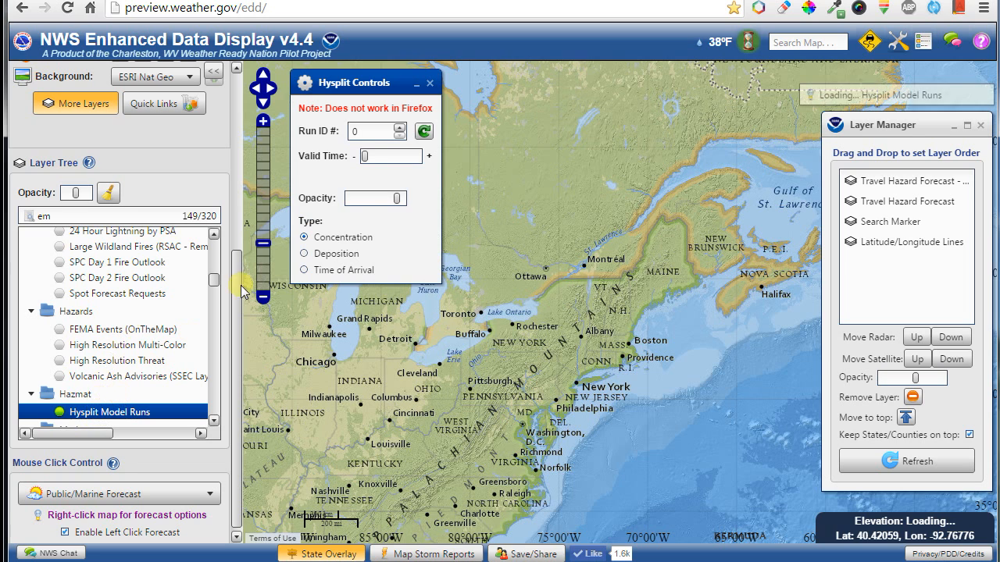
Try run IDs 3000 and 2750, then enter 2600 as the Hysplit Run ID.
drag(364, 131, 331, 134)
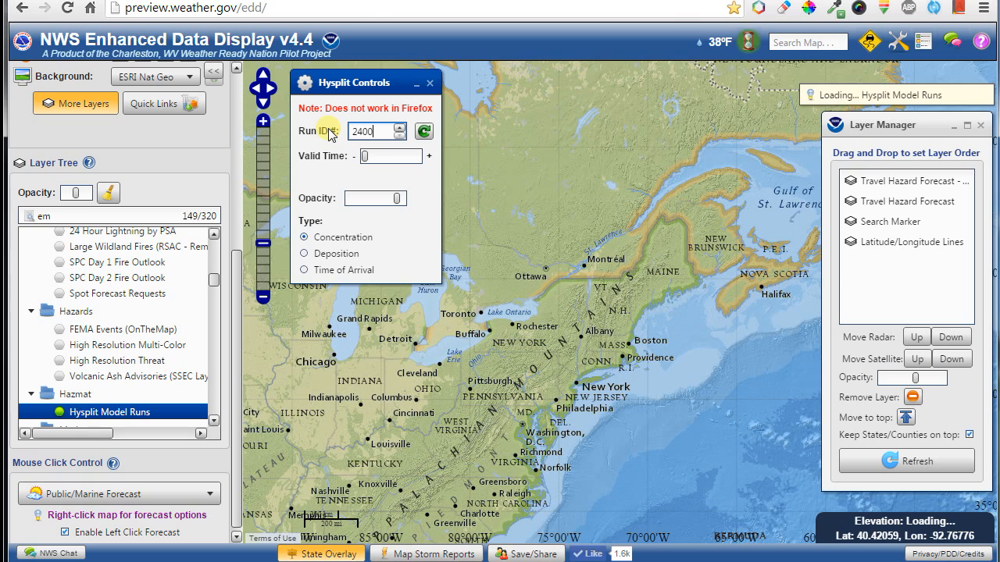
key(BackSpace)
key(BackSpace)
key(BackSpace)
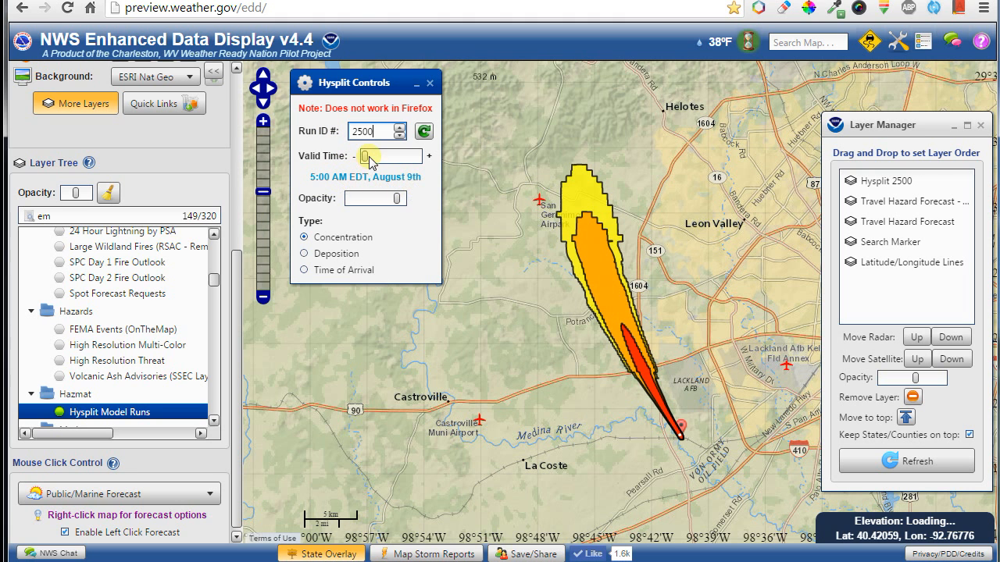
drag(375, 131, 348, 136)
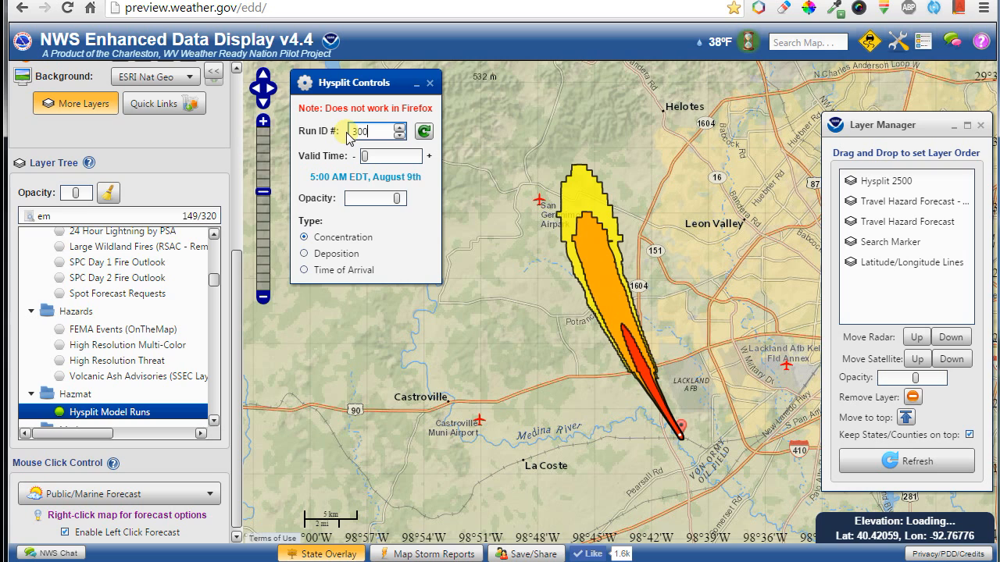
key(Return)
text(300)
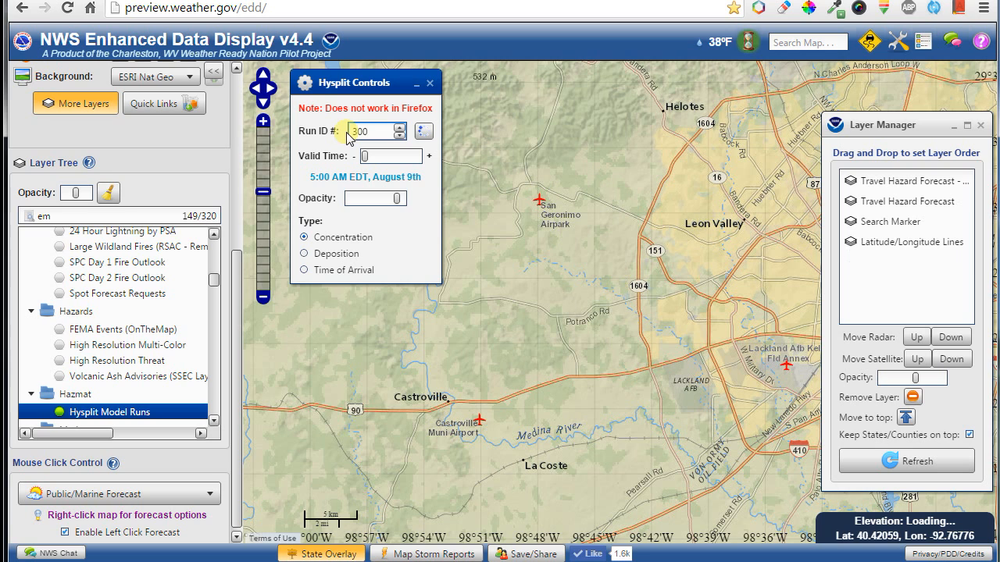
text(0)
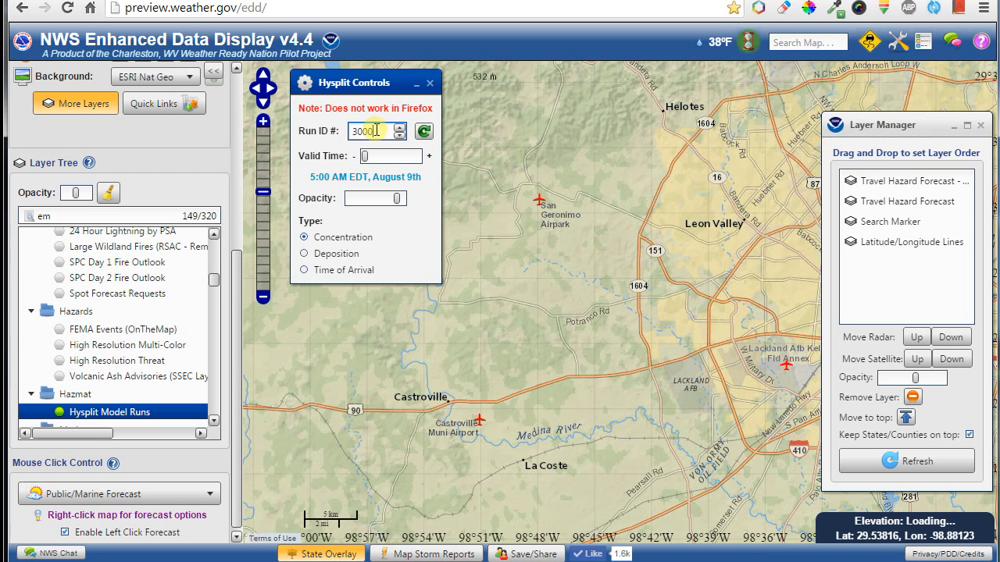
drag(376, 131, 334, 139)
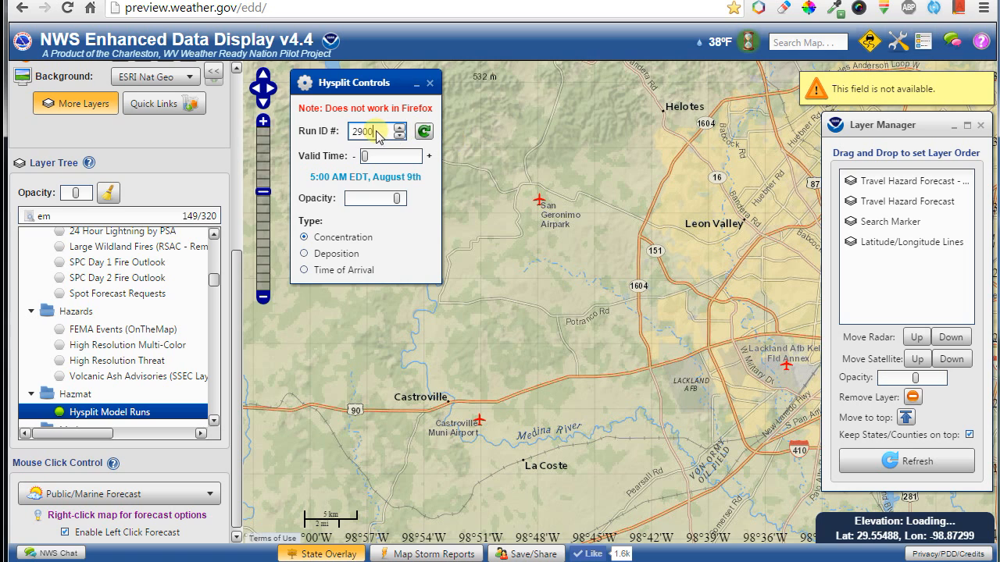
drag(378, 136, 334, 138)
text(275)
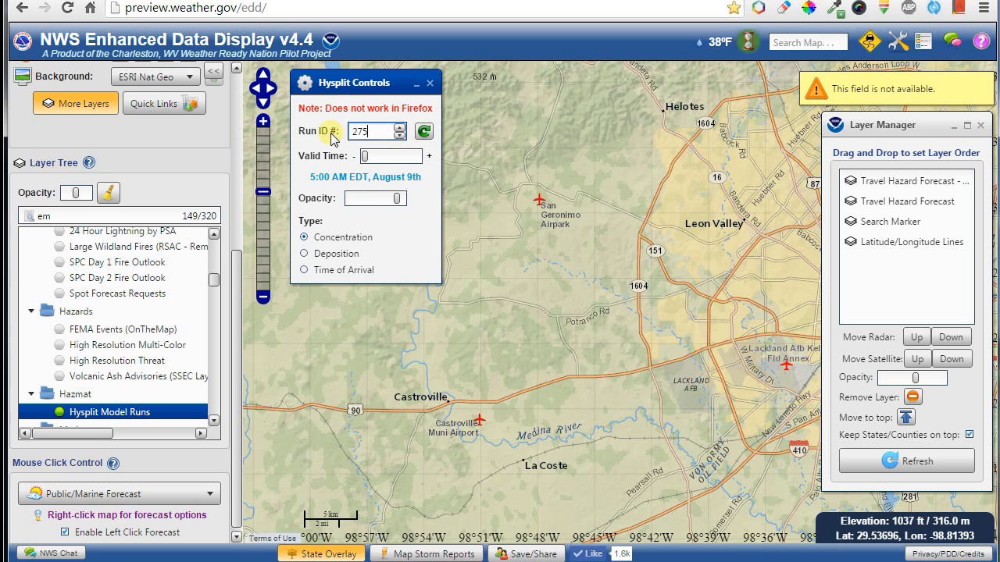
text(0)
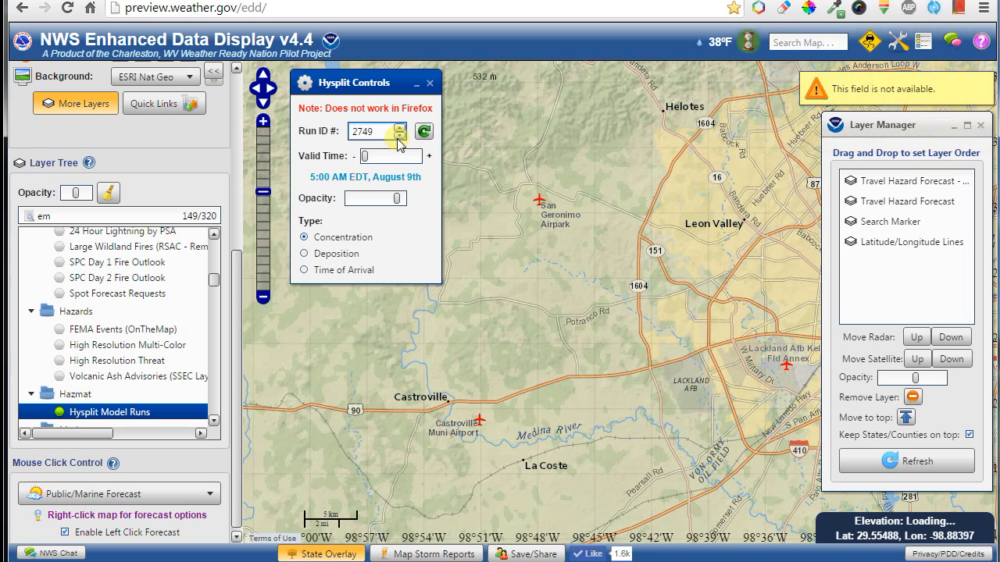
drag(384, 132, 307, 132)
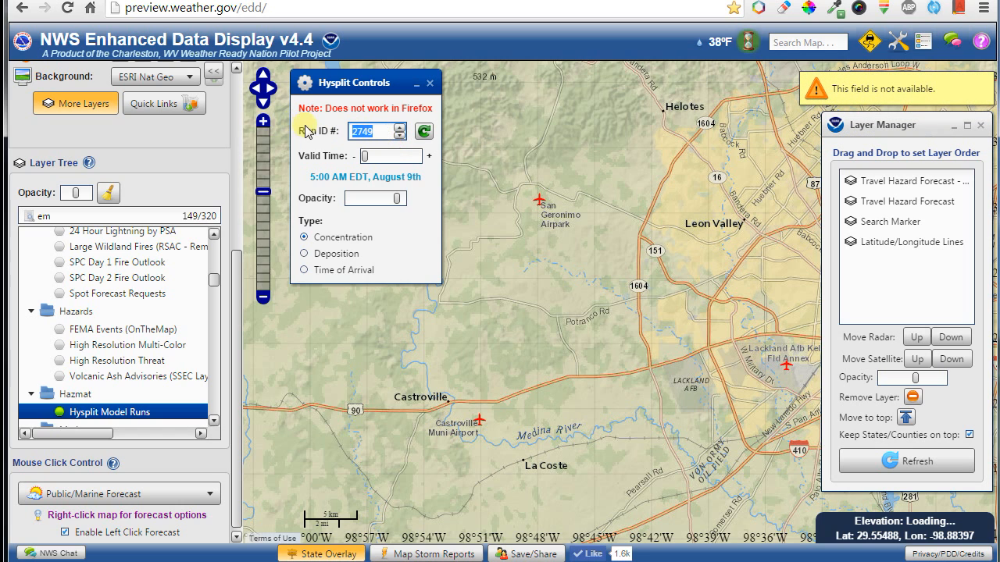
text(2600)
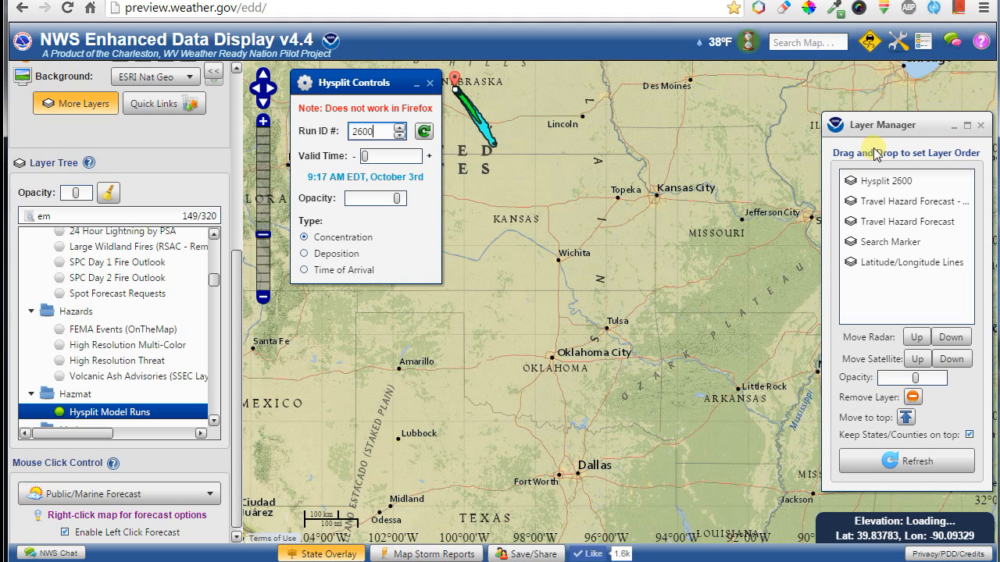
Close the layer order list and advance the plume's Valid Time slider.
click(982, 128)
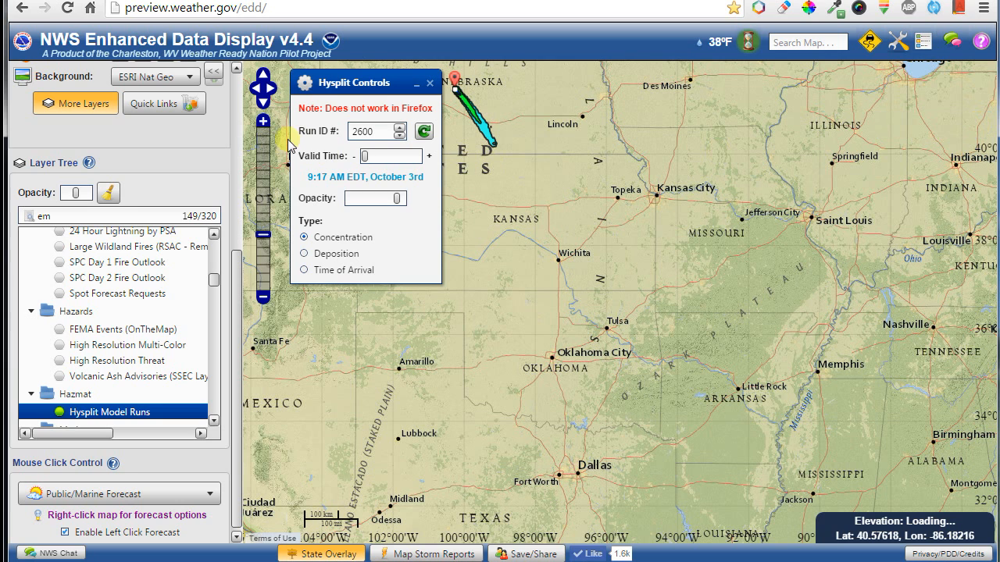
drag(359, 90, 336, 300)
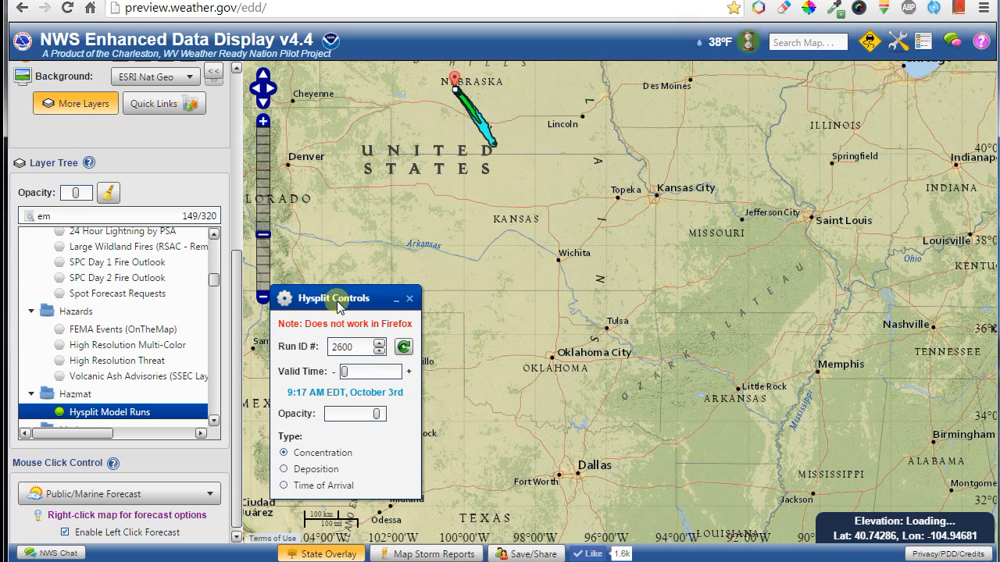
drag(342, 371, 364, 373)
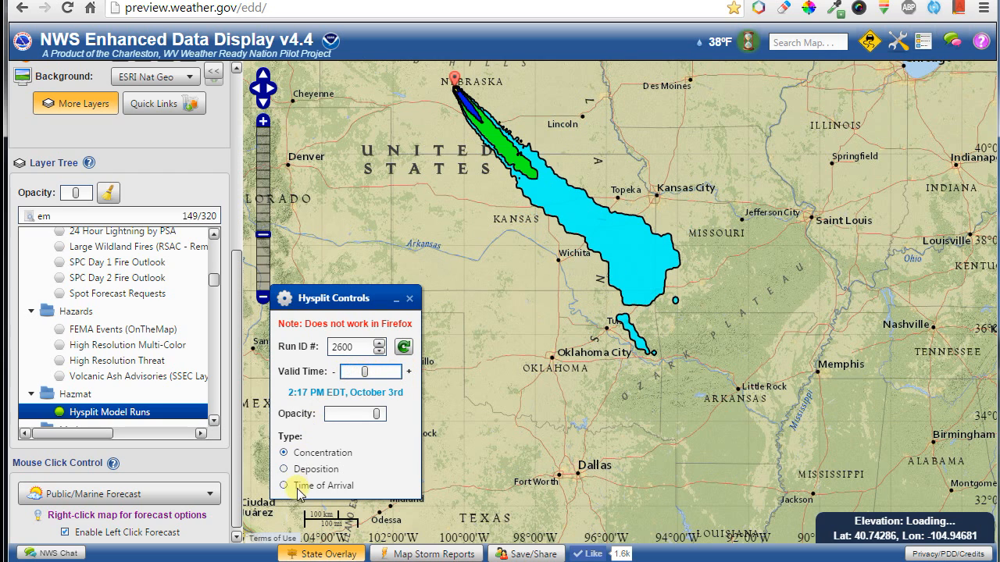
Show the plume as Time of Arrival and open the map legend.
click(283, 486)
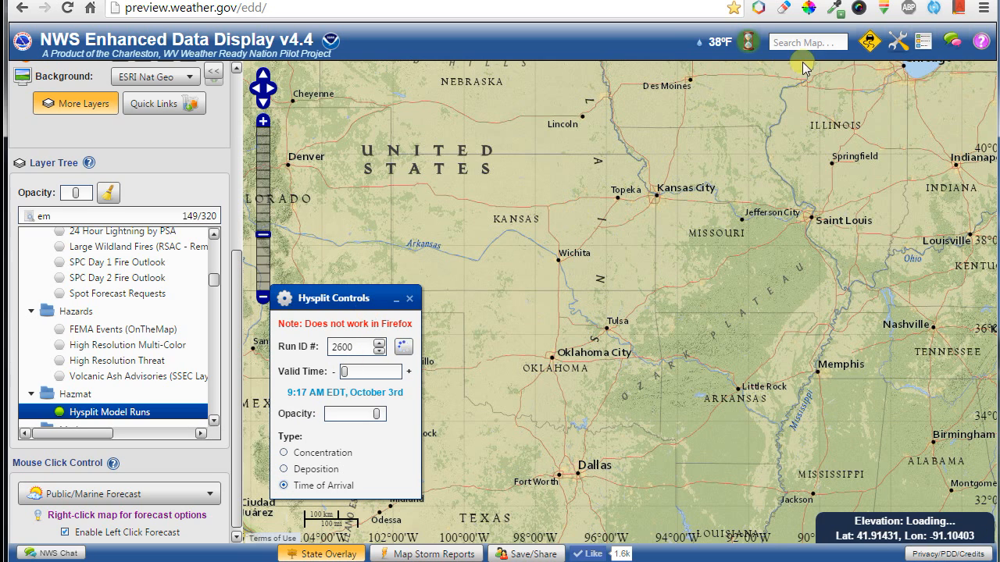
click(922, 41)
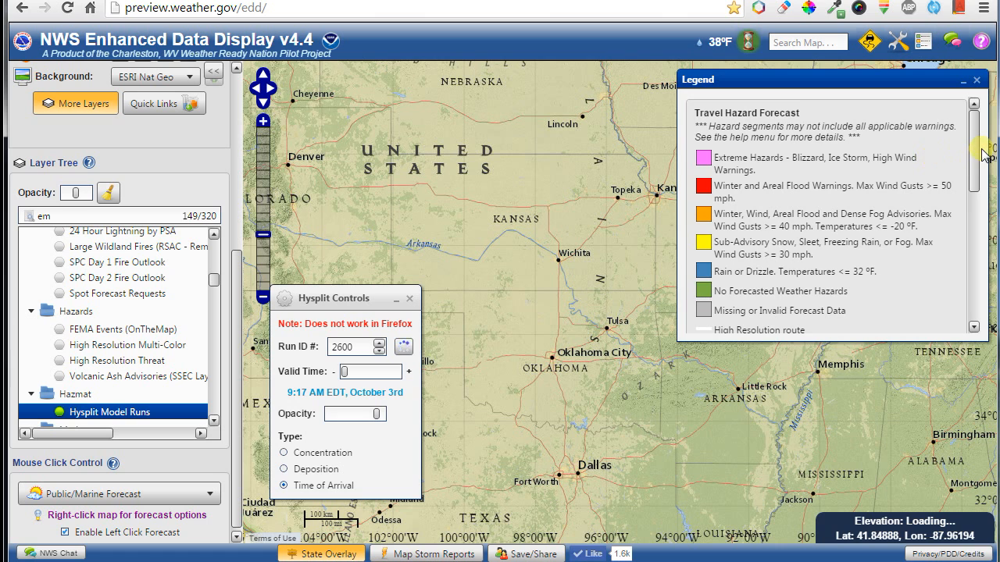
drag(976, 156, 974, 271)
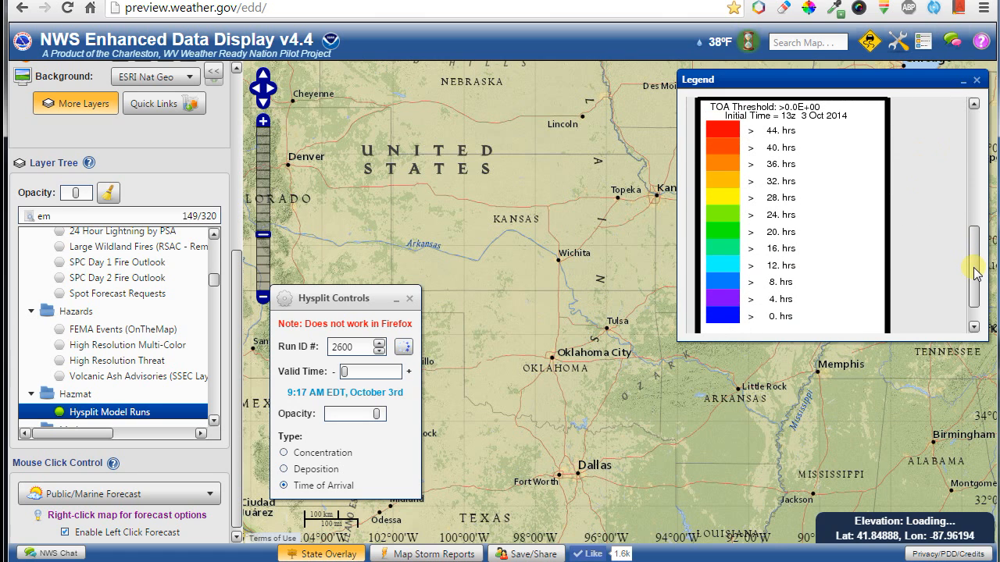
scroll(496, 264, down, 1)
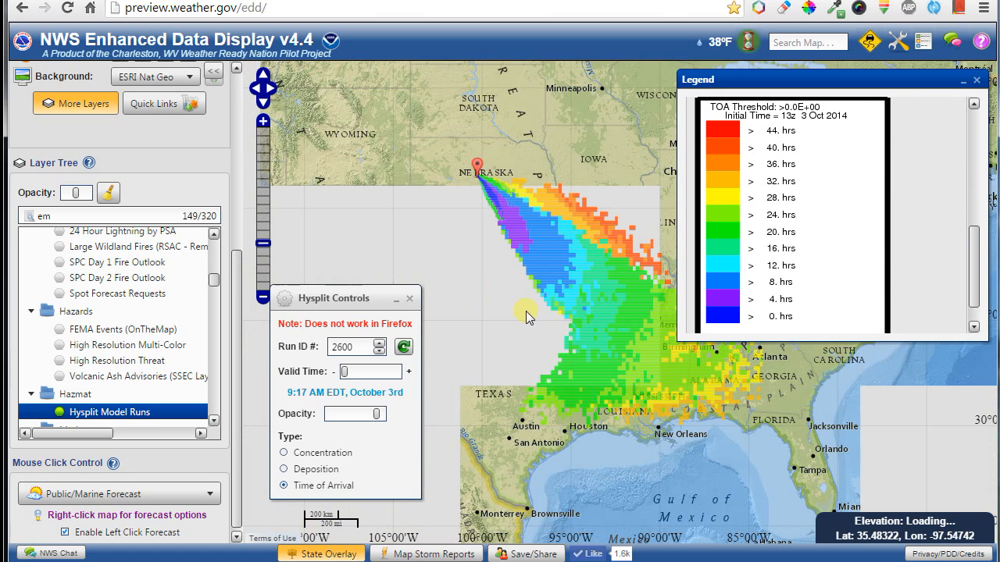
mouse_move(571, 262)
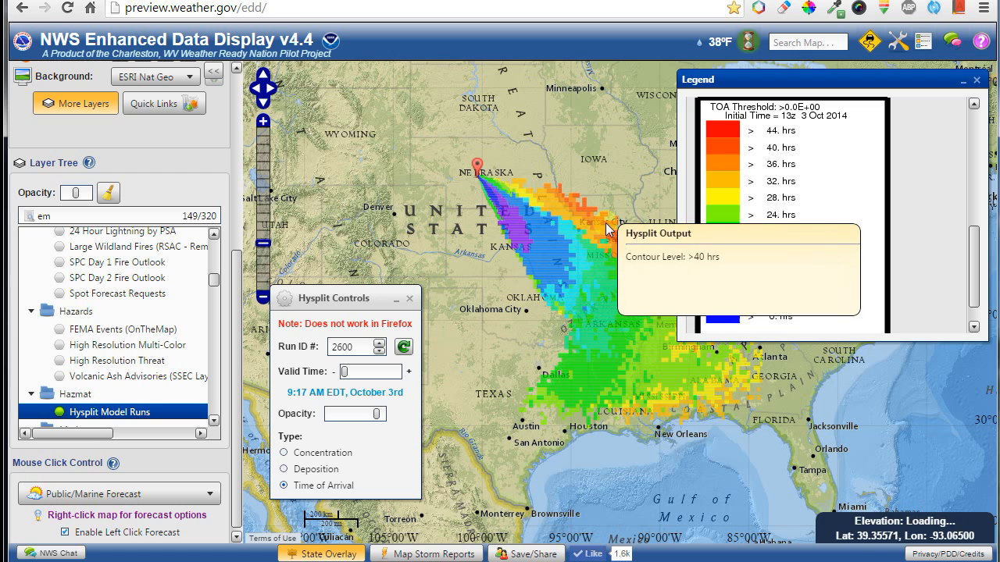
mouse_move(547, 289)
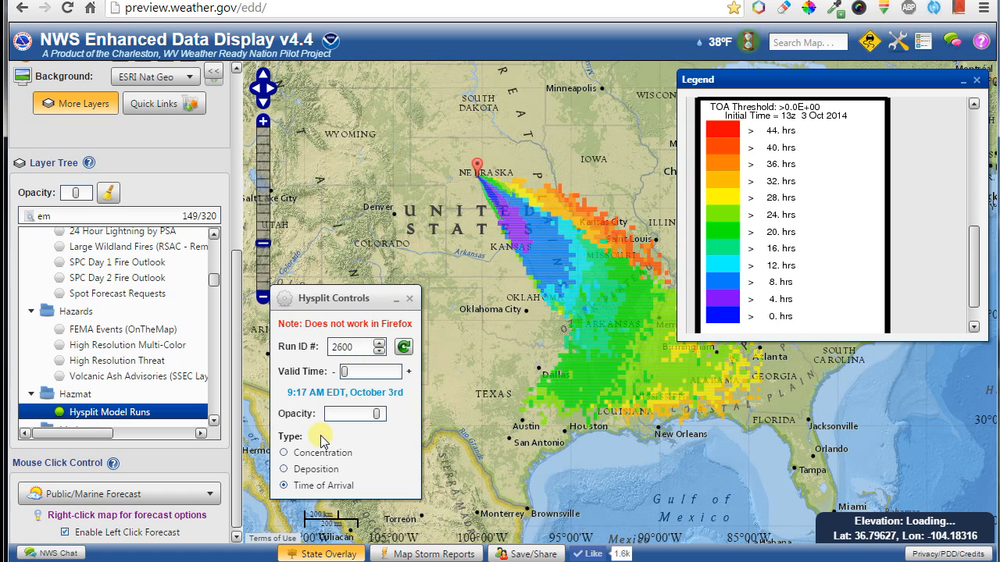
Switch the Hysplit plume display back to Concentration.
click(309, 454)
click(309, 454)
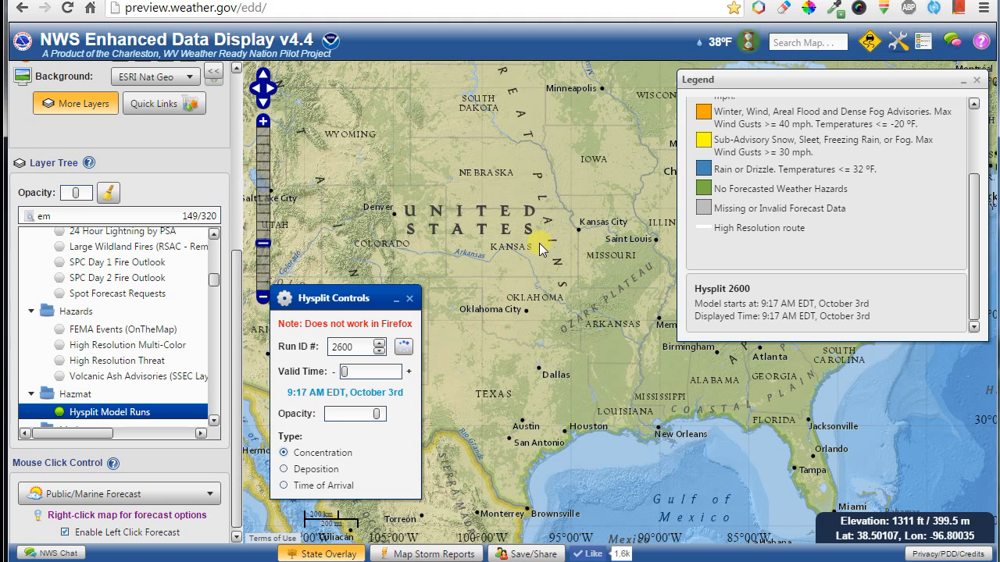
scroll(508, 260, up, 1)
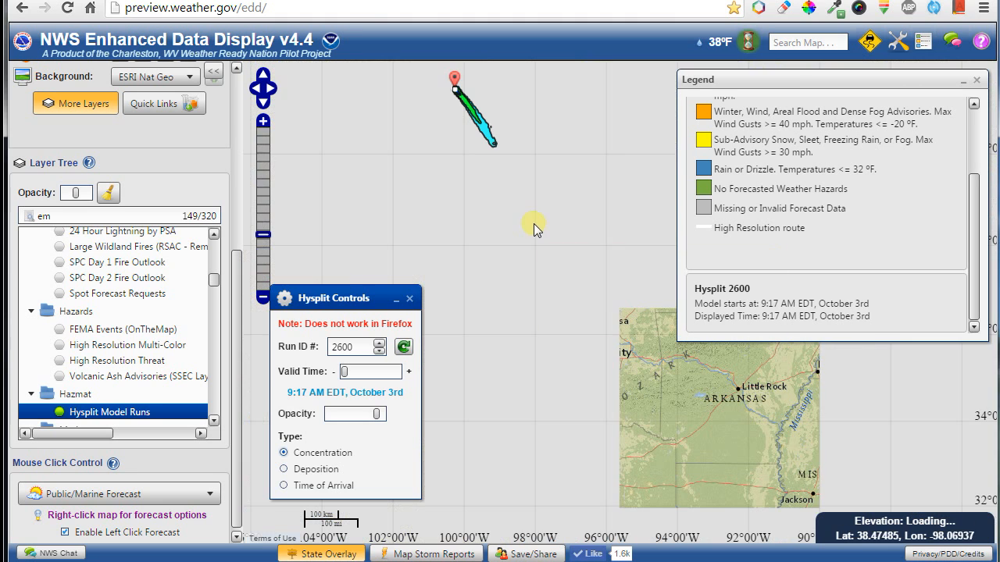
mouse_move(469, 105)
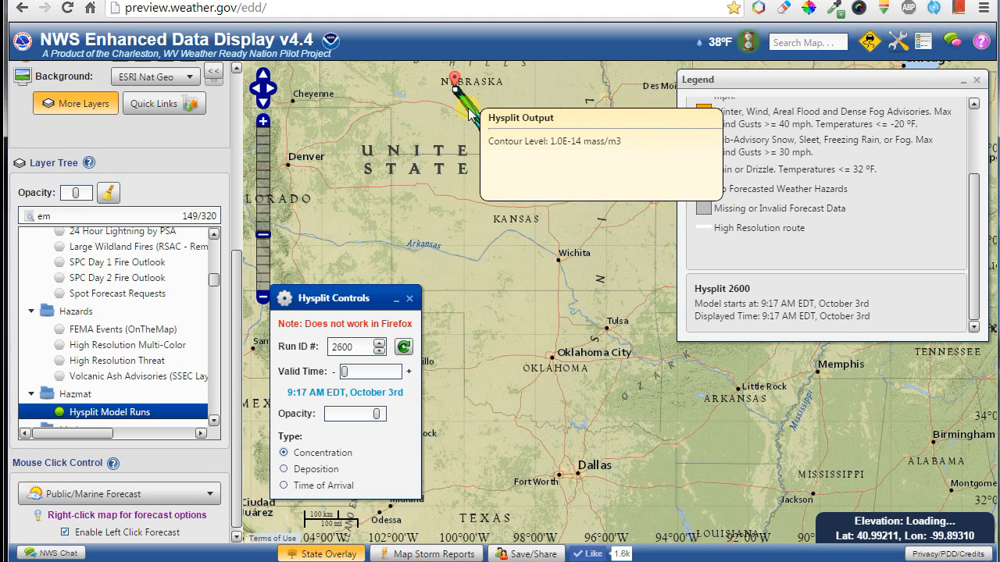
mouse_move(488, 139)
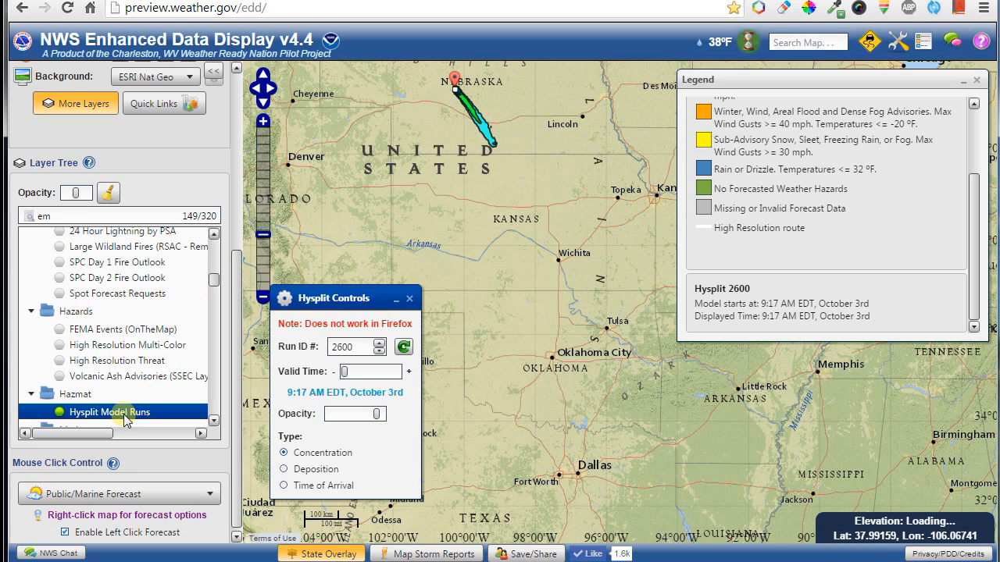
Remove the Hysplit plume from the map and close the legend.
click(409, 298)
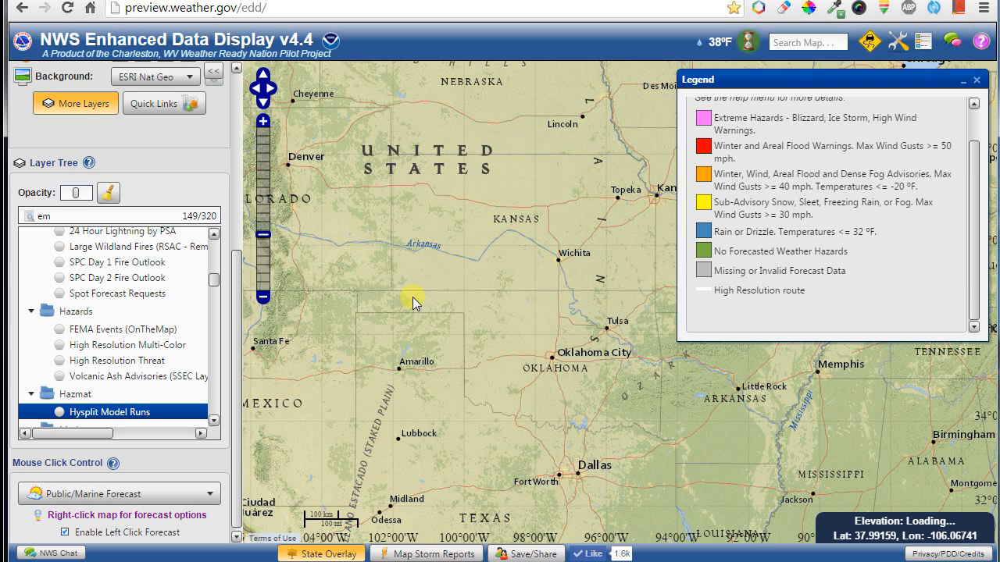
click(976, 79)
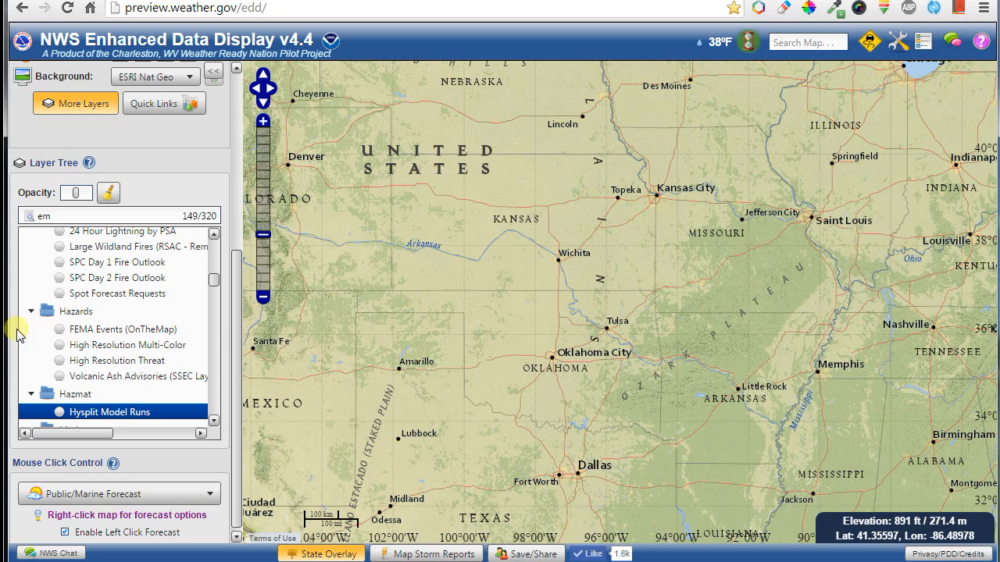
drag(236, 313, 237, 274)
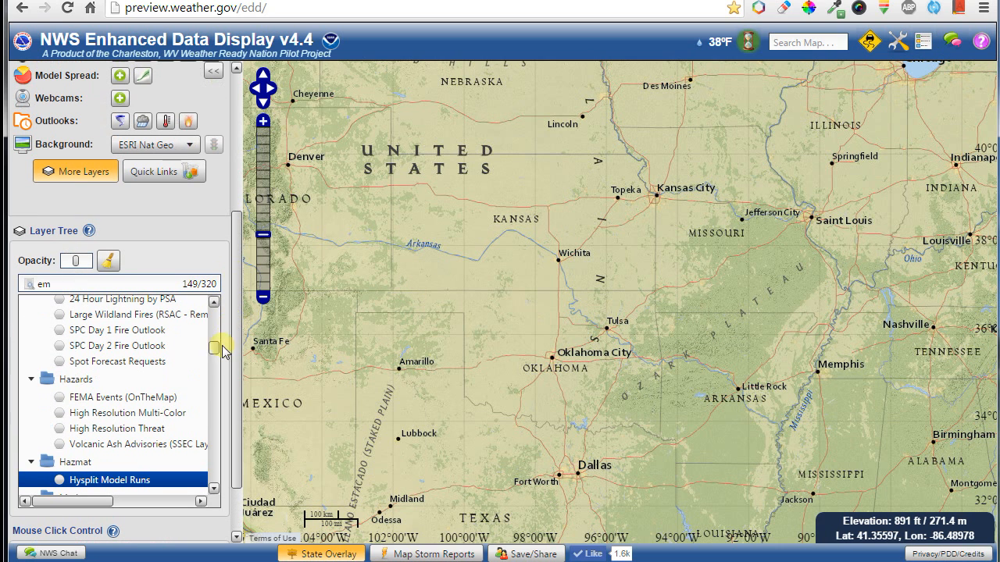
drag(215, 353, 211, 488)
Turn on 48 Hour Snow Total Contours and pan to the Great Lakes.
drag(585, 277, 419, 416)
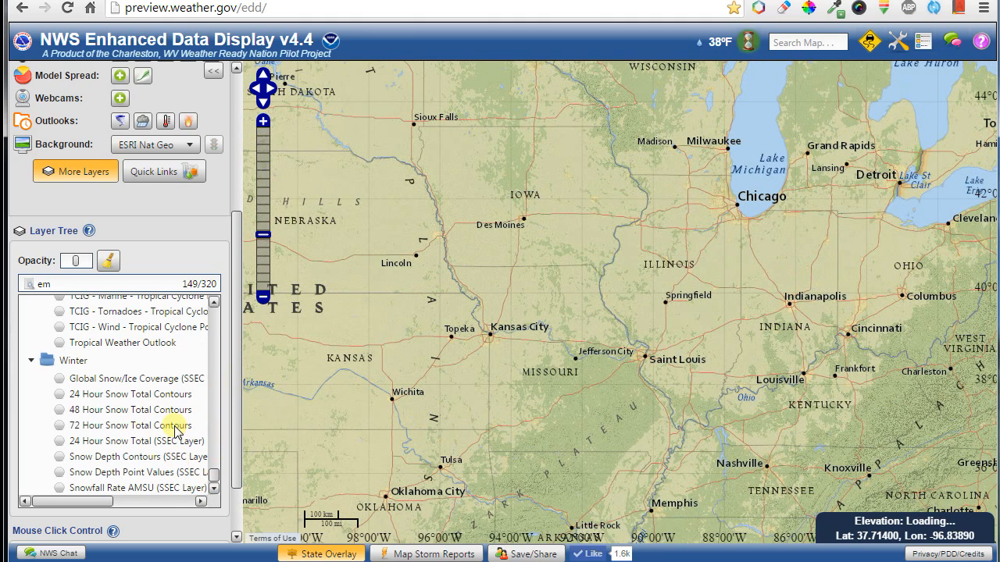
click(122, 412)
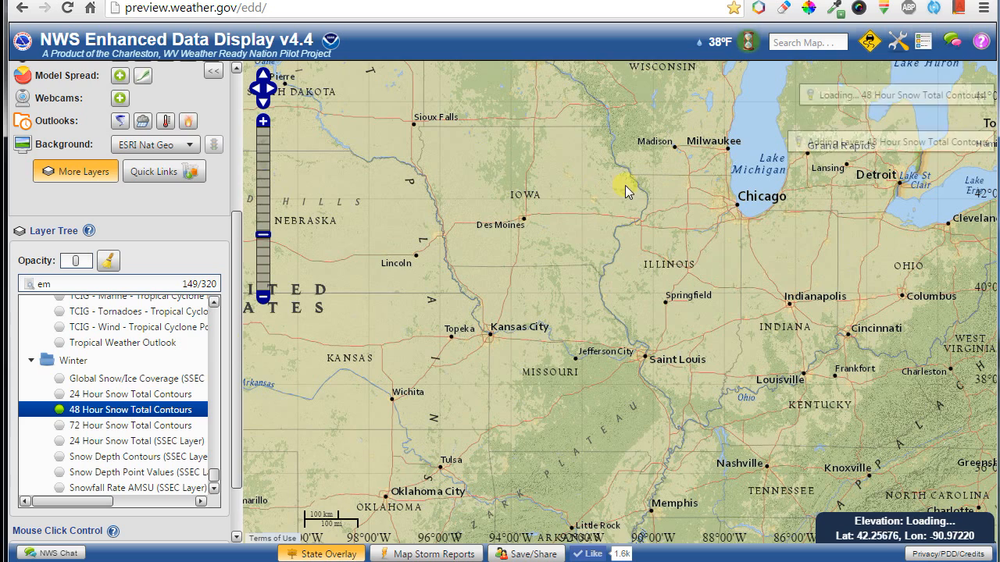
drag(625, 185, 564, 507)
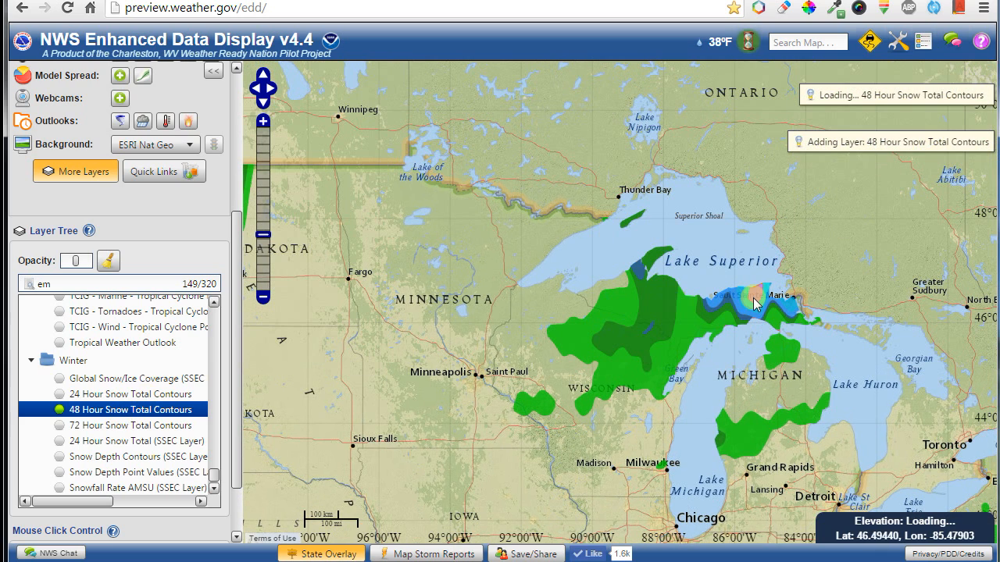
scroll(117, 440, down, 2)
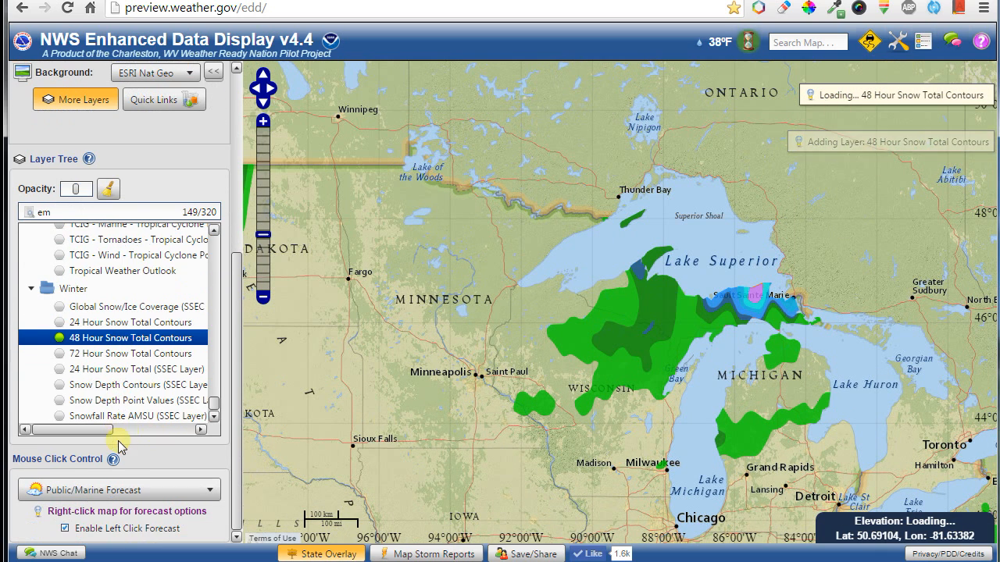
drag(213, 403, 228, 244)
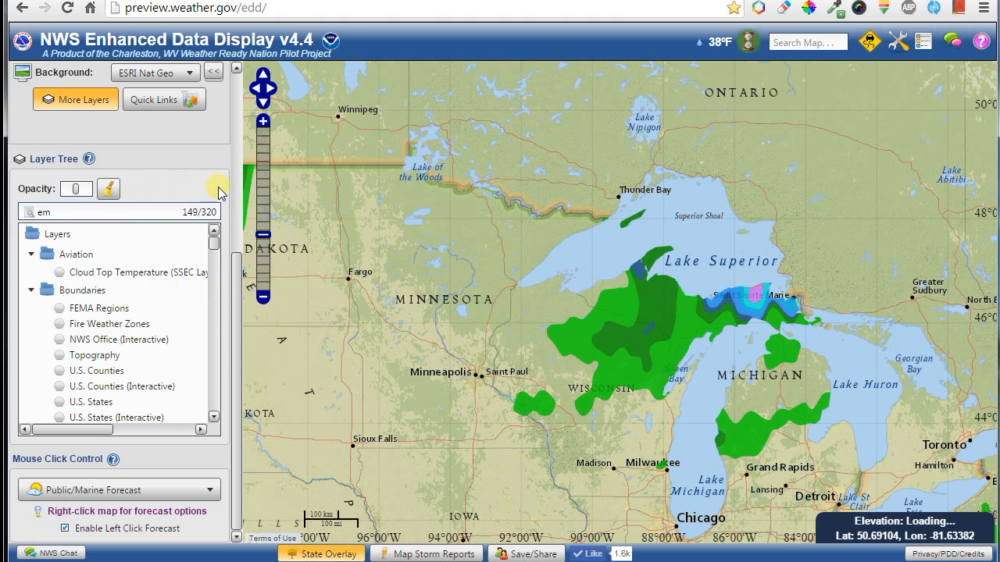
Set the Interface level to Advanced.
drag(239, 258, 239, 82)
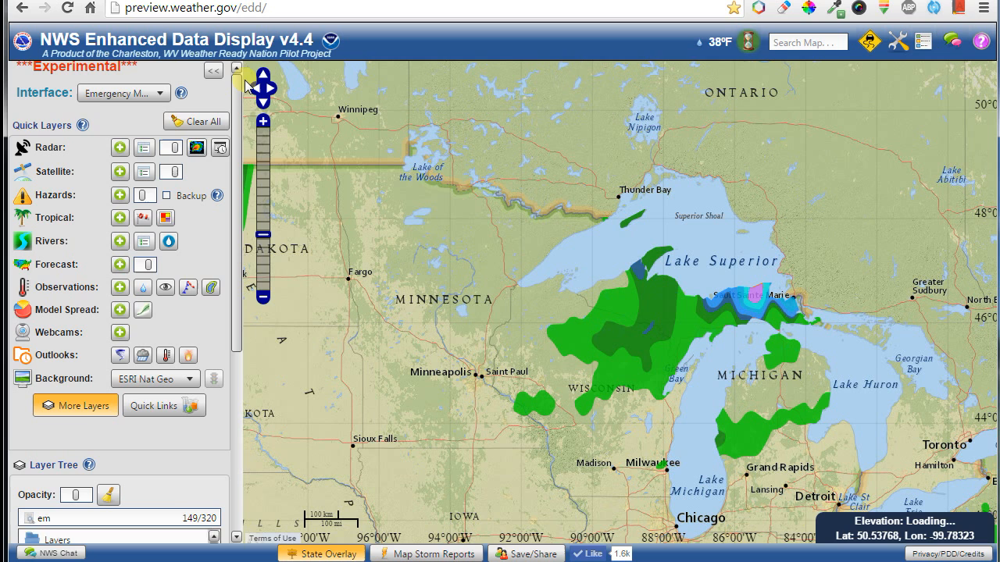
click(123, 96)
click(99, 116)
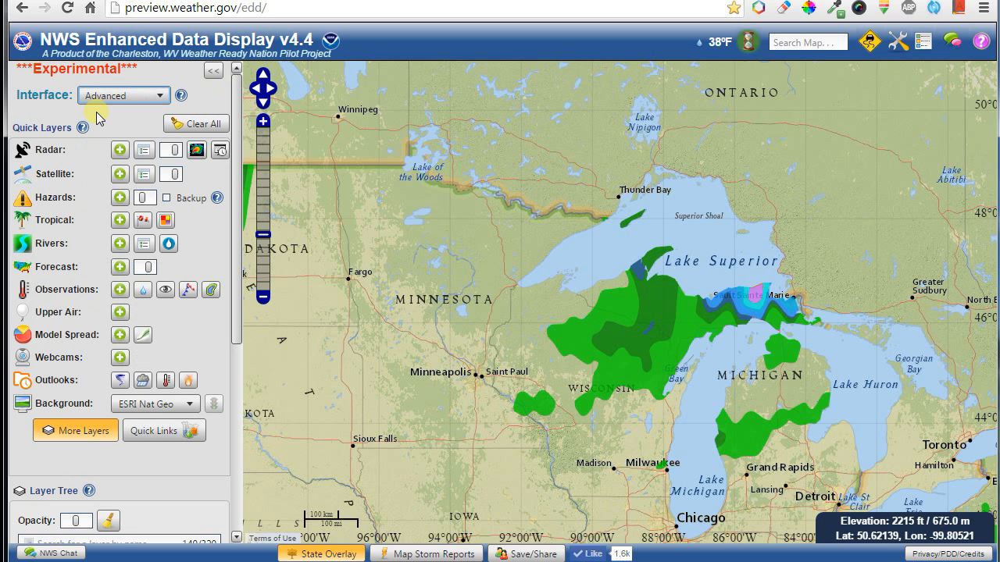
Expand the Climate group and turn on Climate Reports (Interactive).
scroll(238, 125, down, 3)
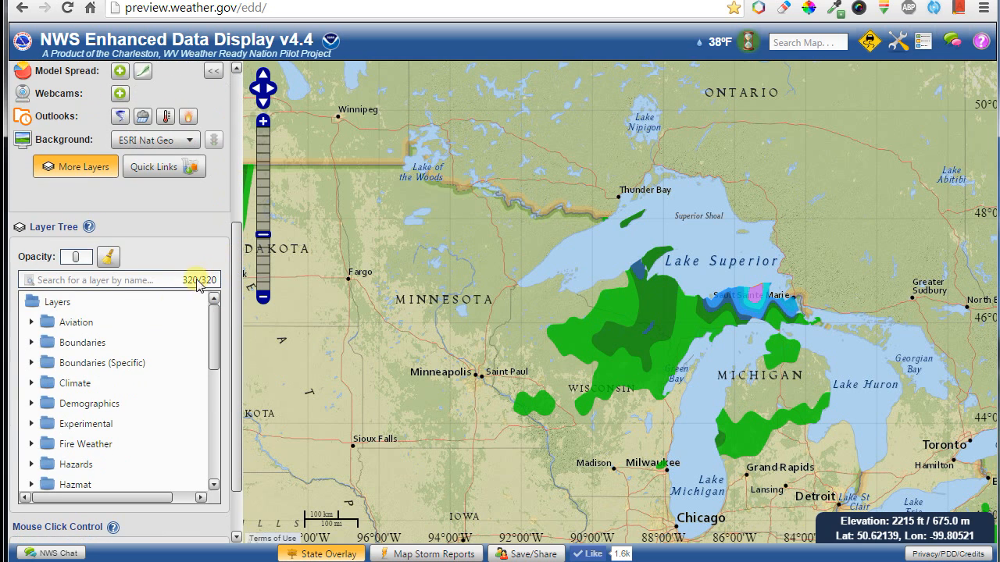
click(78, 322)
scroll(145, 348, down, 10)
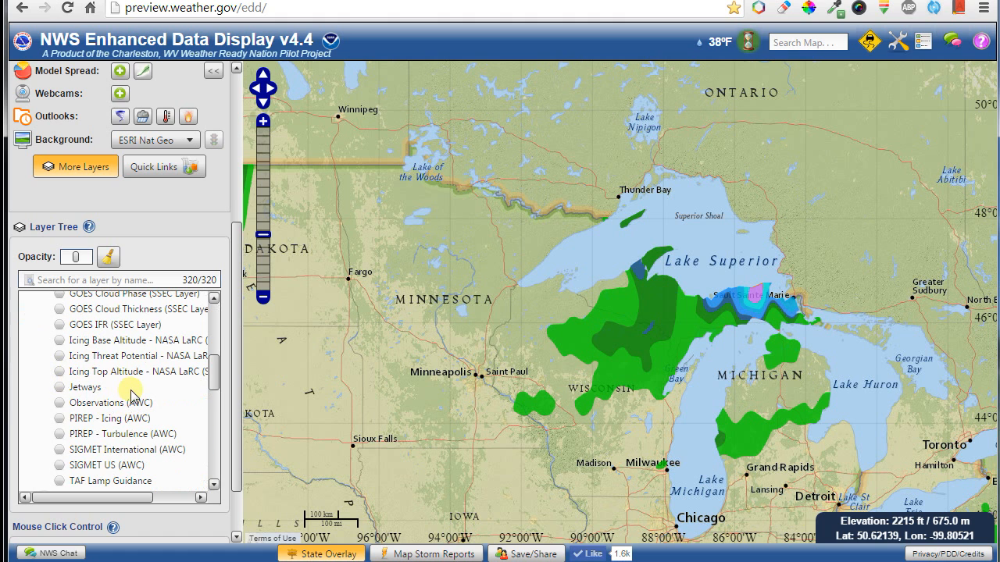
scroll(130, 394, down, 3)
scroll(126, 386, up, 5)
scroll(127, 387, down, 10)
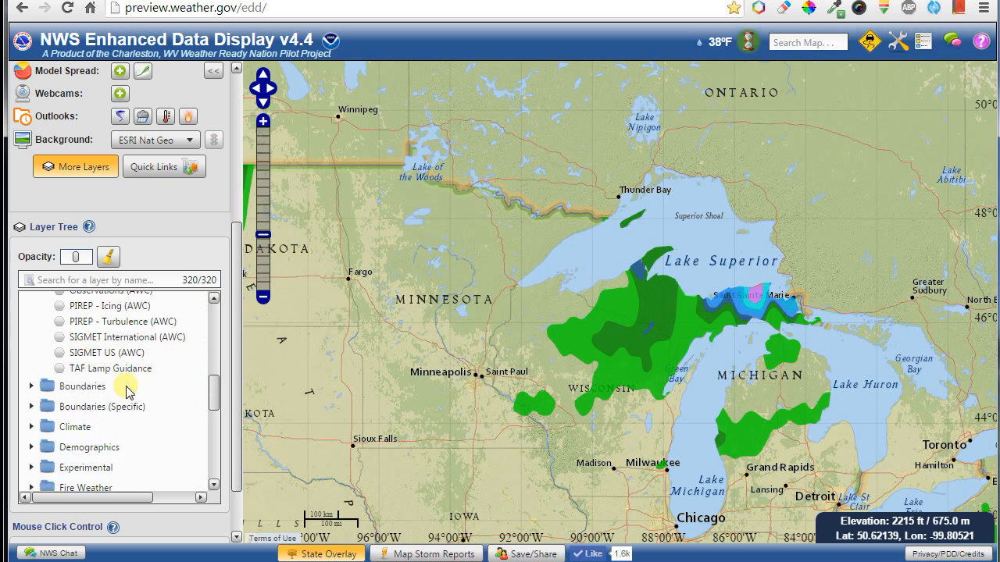
click(82, 373)
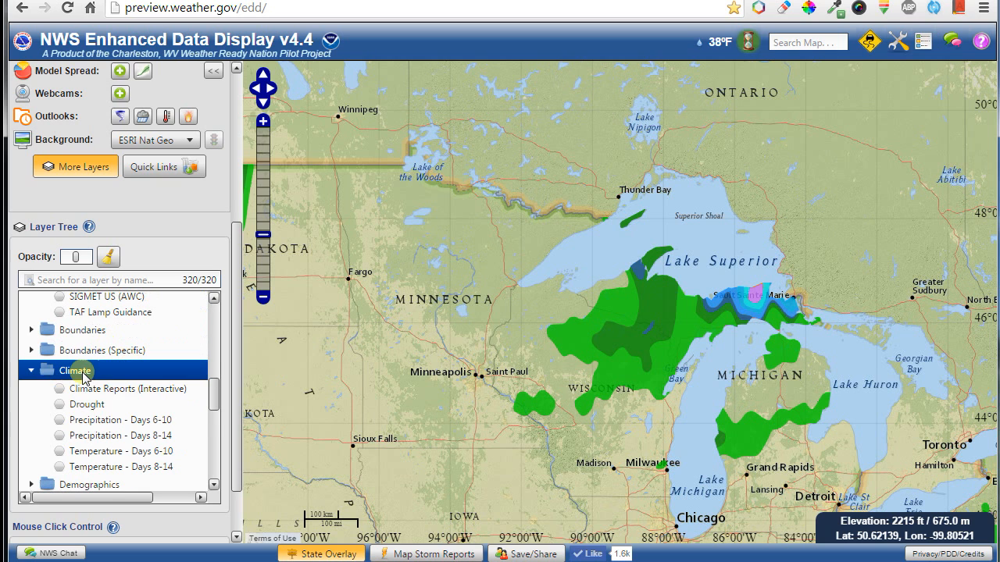
click(156, 394)
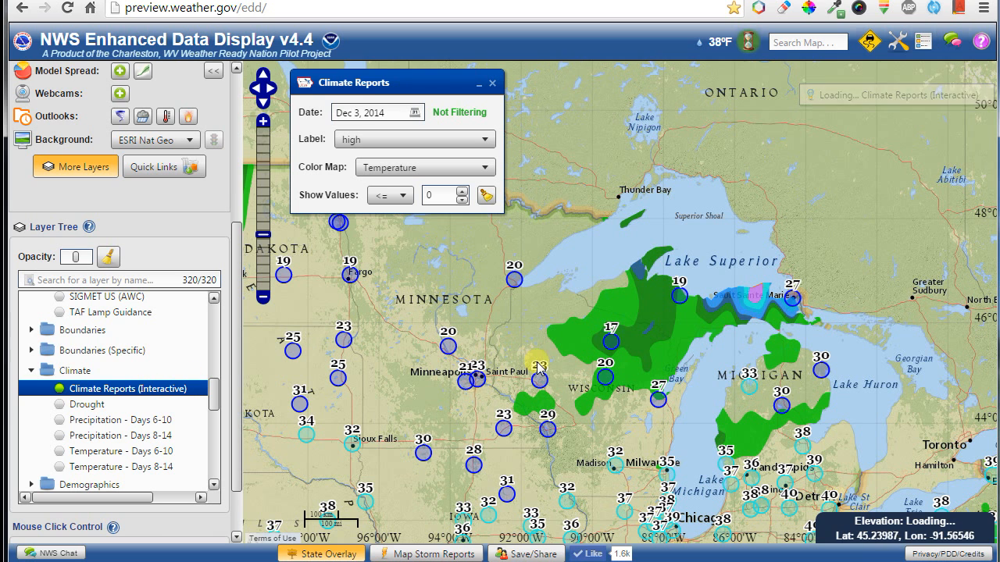
Set the climate report date to Dec 1, 2014 and label stations by high_record.
drag(556, 306, 594, 247)
scroll(594, 247, down, 1)
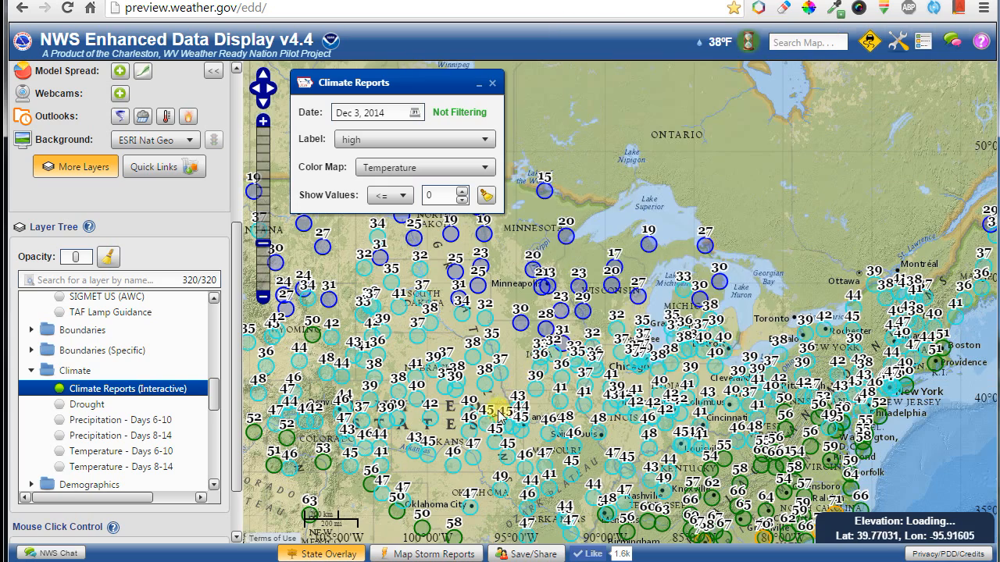
drag(502, 324, 535, 306)
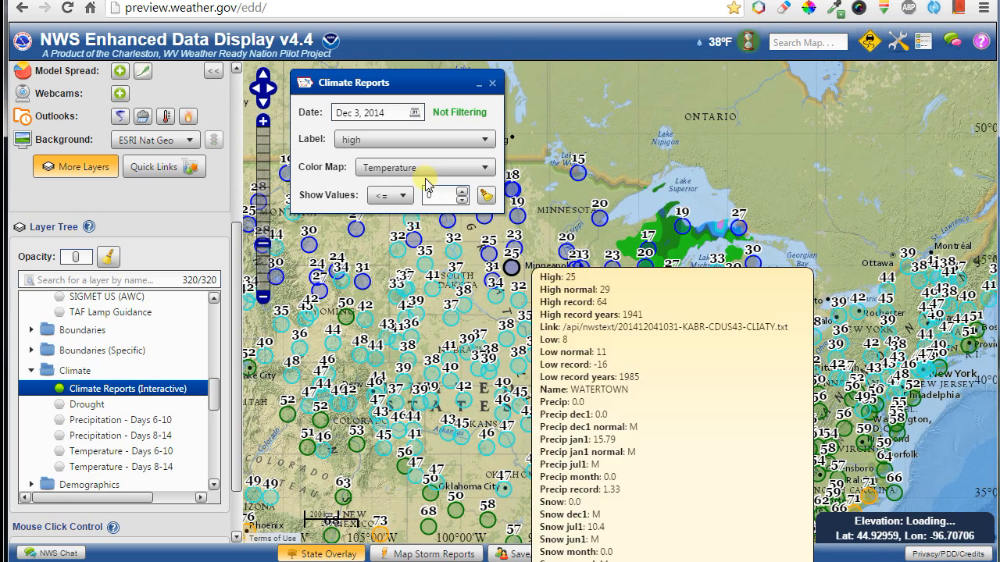
click(415, 115)
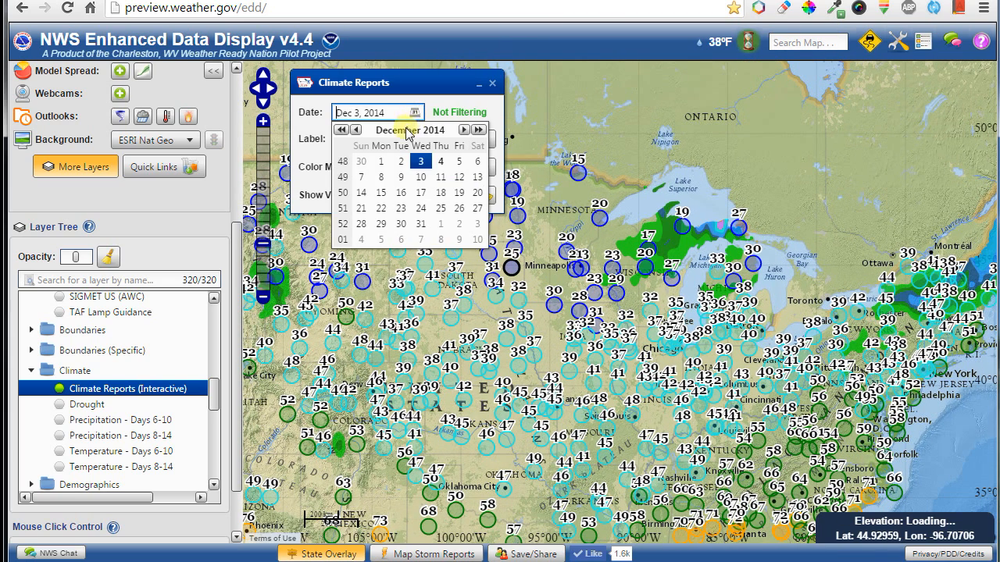
click(381, 161)
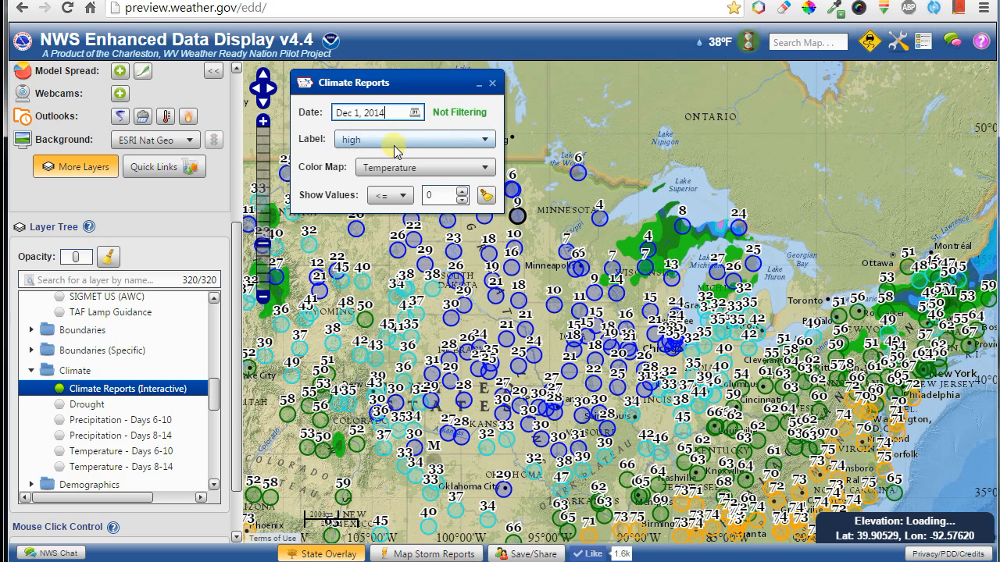
click(398, 146)
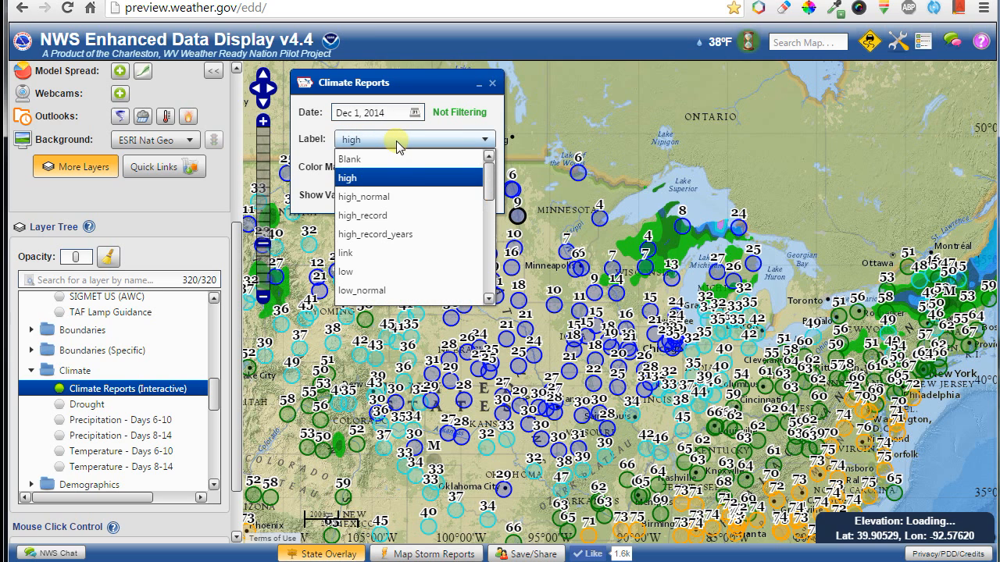
click(384, 215)
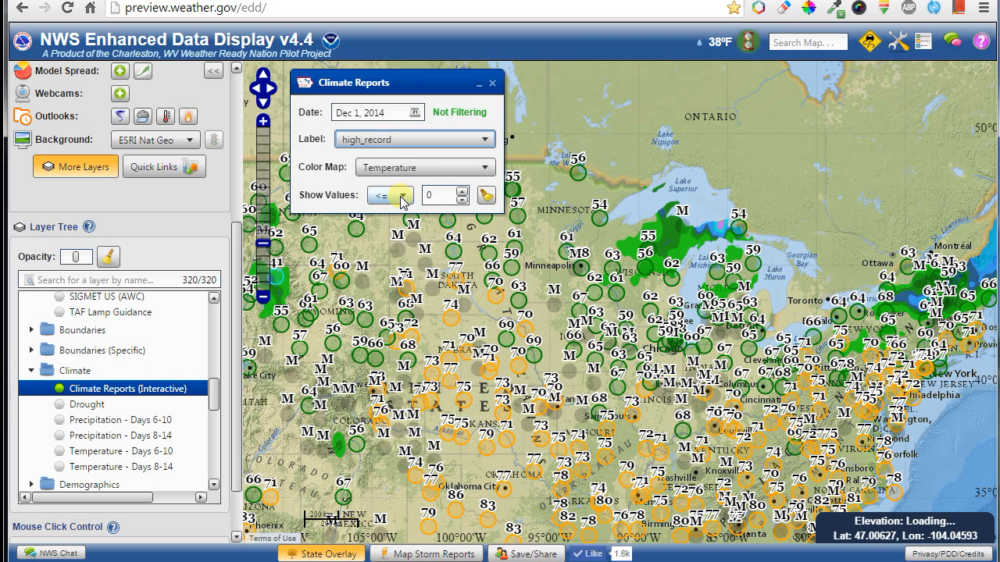
Set the Show Values filter to >= 80 and view the Alexandria, Louisiana station details.
click(402, 196)
click(382, 240)
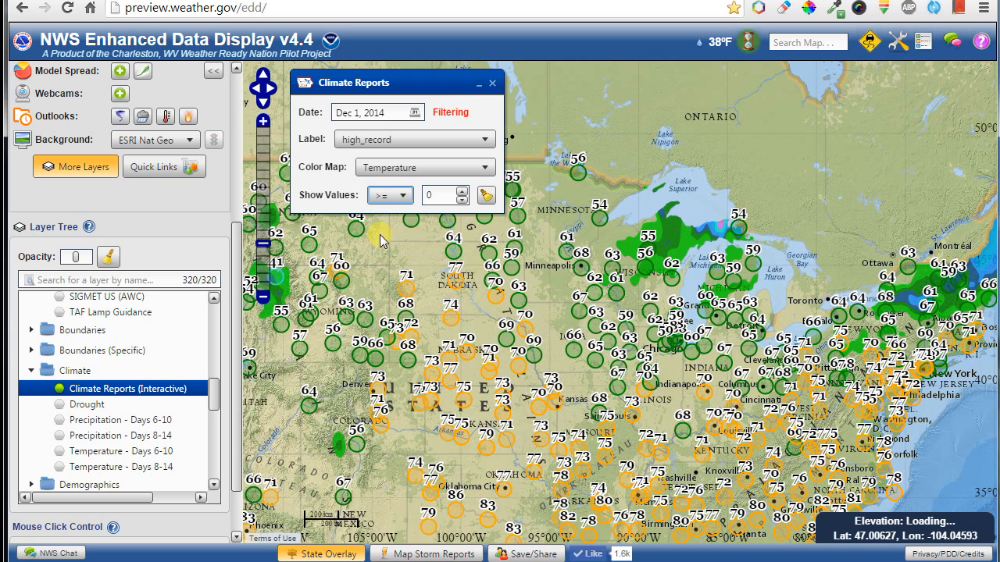
click(426, 195)
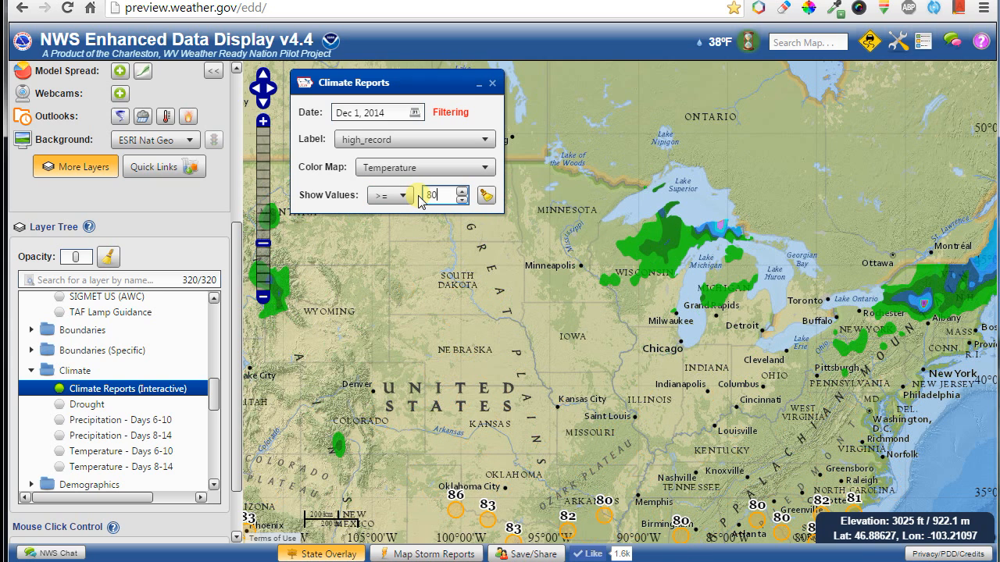
drag(684, 425, 752, 206)
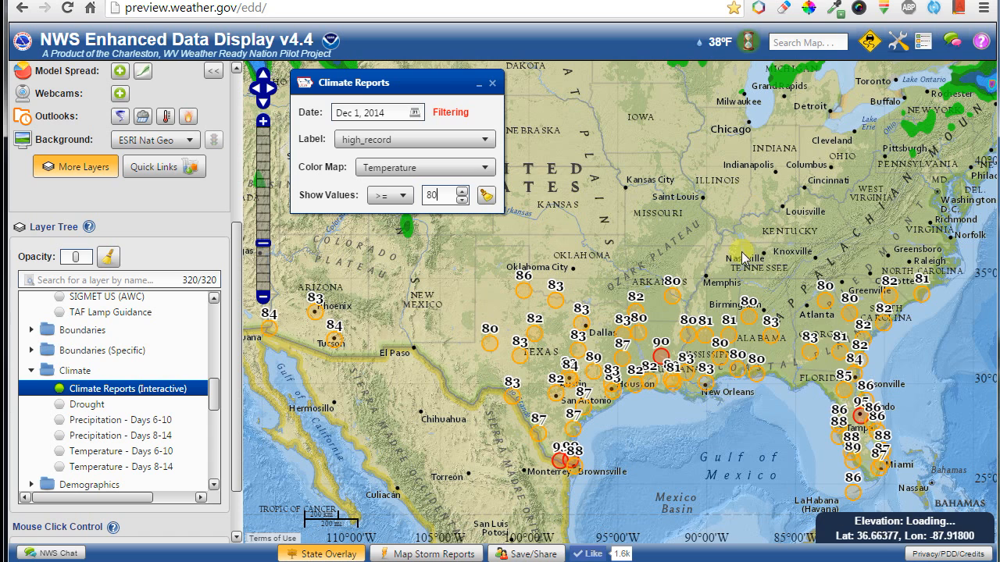
click(654, 342)
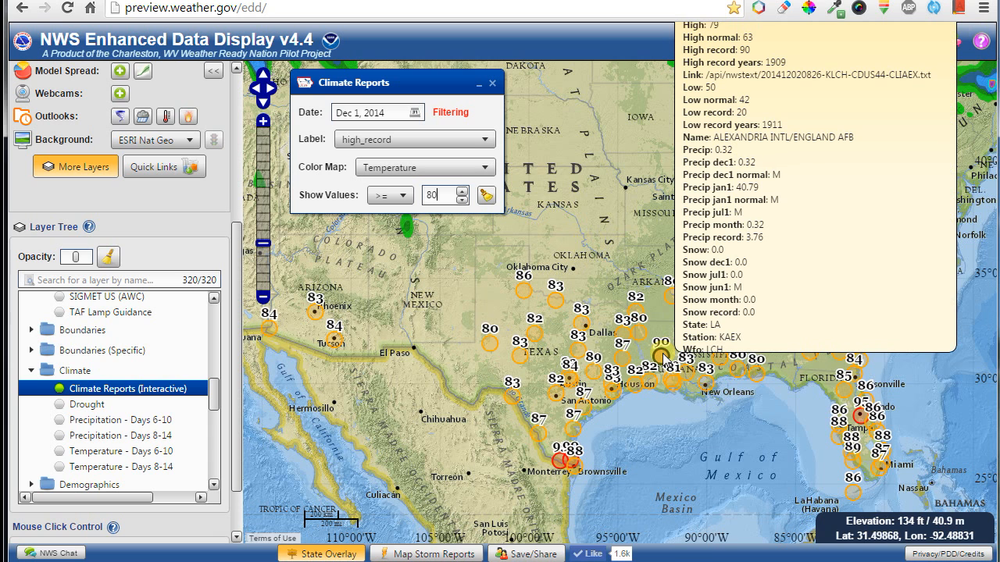
Label stations by high_record_years and filter to years < 1900.
click(400, 147)
click(398, 235)
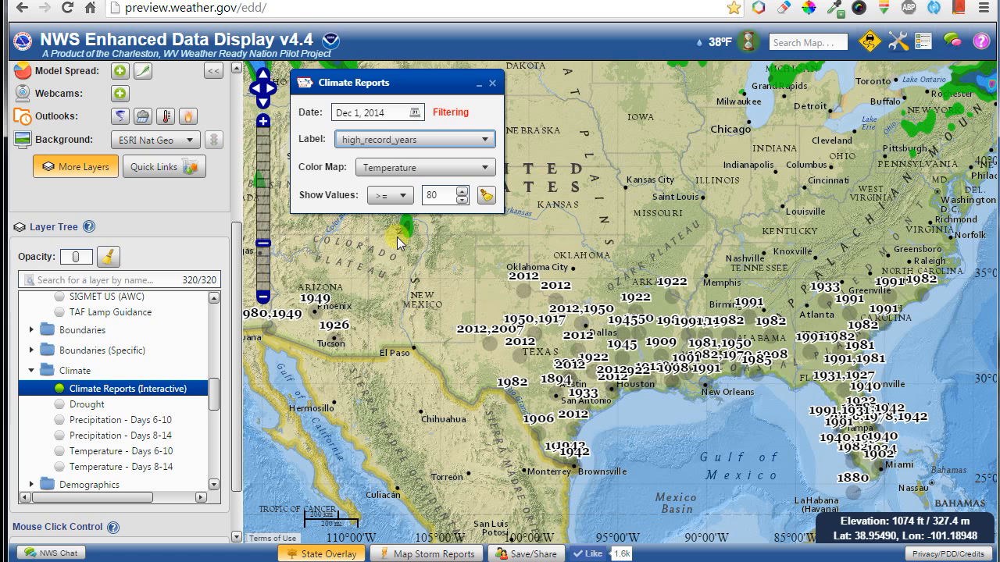
drag(440, 195, 416, 197)
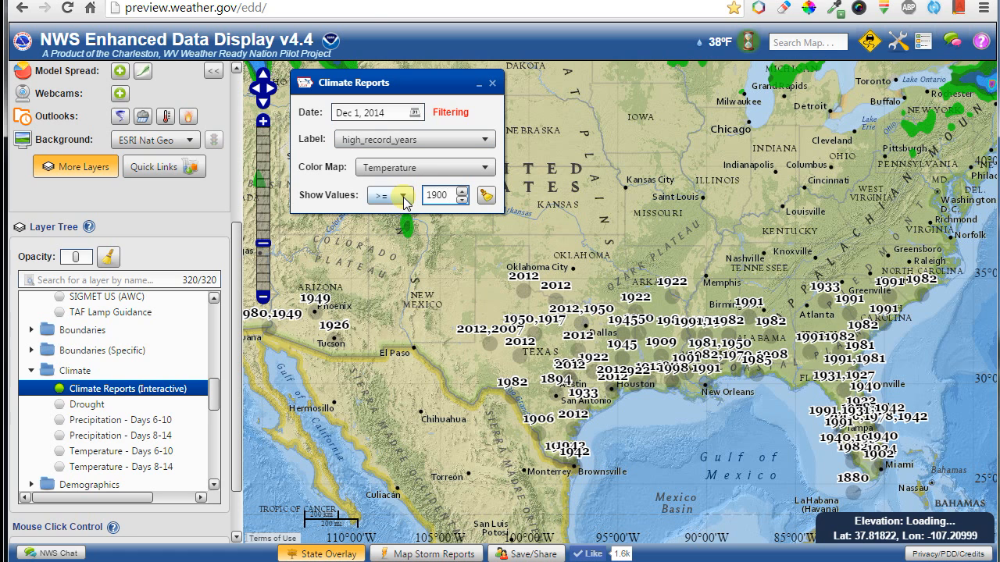
scroll(404, 202, up, 1)
scroll(404, 202, down, 1)
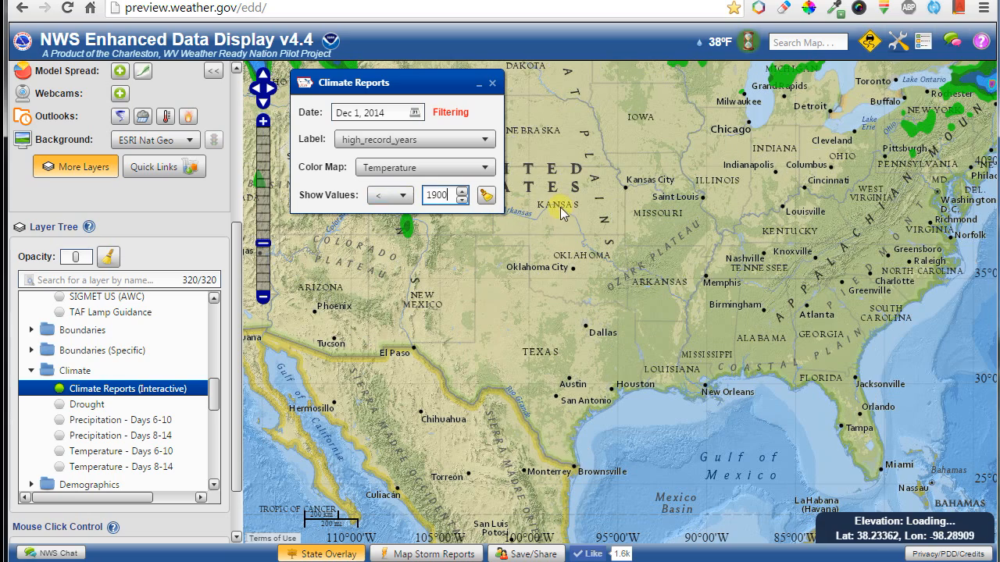
drag(556, 192, 652, 357)
scroll(653, 357, down, 1)
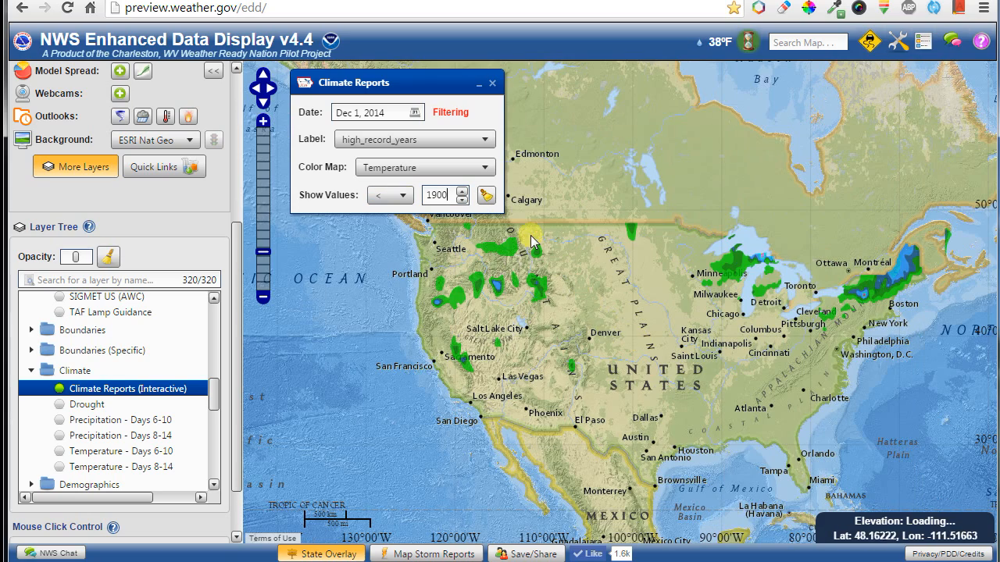
click(402, 201)
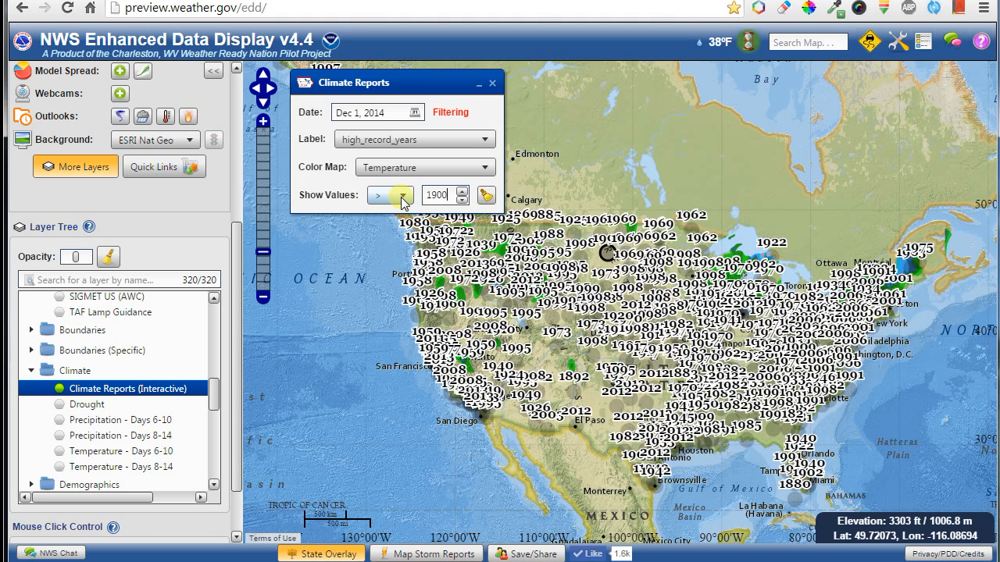
click(402, 197)
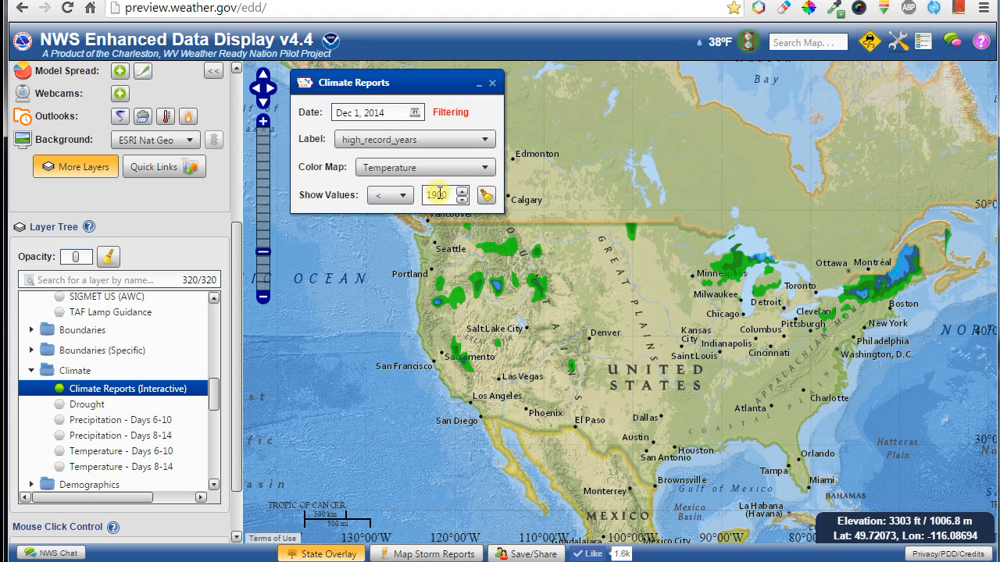
Raise the record-year threshold to 1926.
drag(436, 196, 459, 200)
click(462, 192)
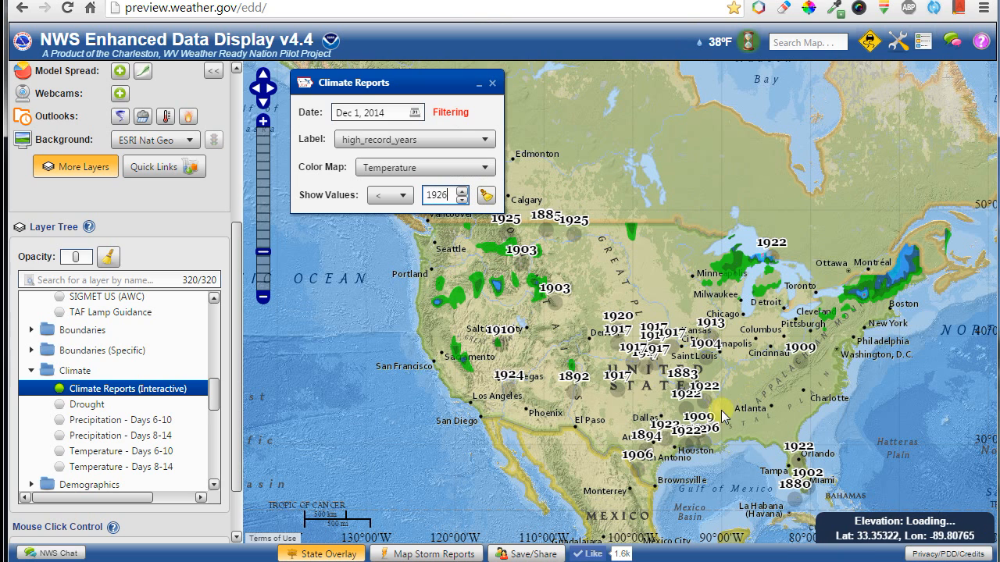
mouse_move(572, 395)
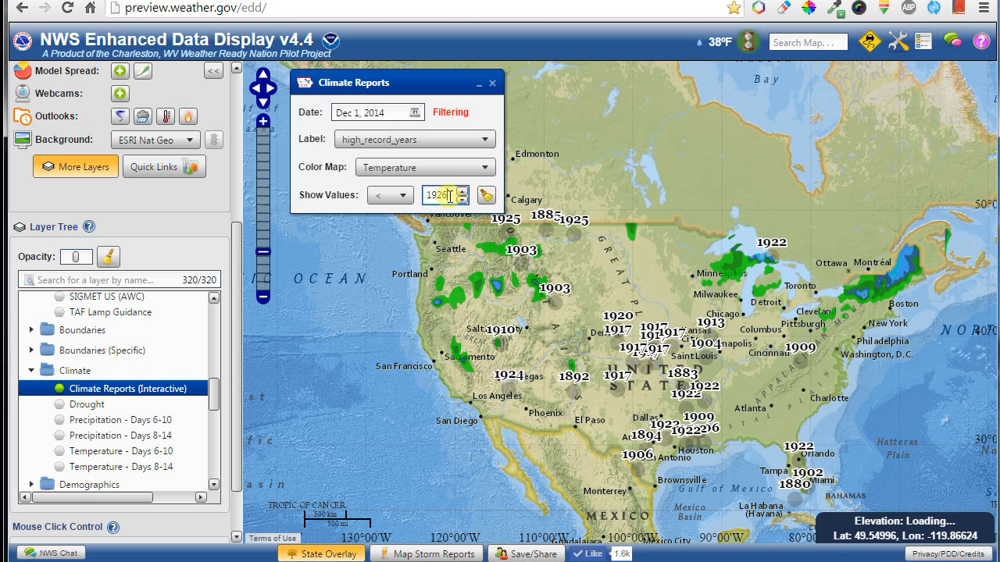
drag(458, 195, 429, 195)
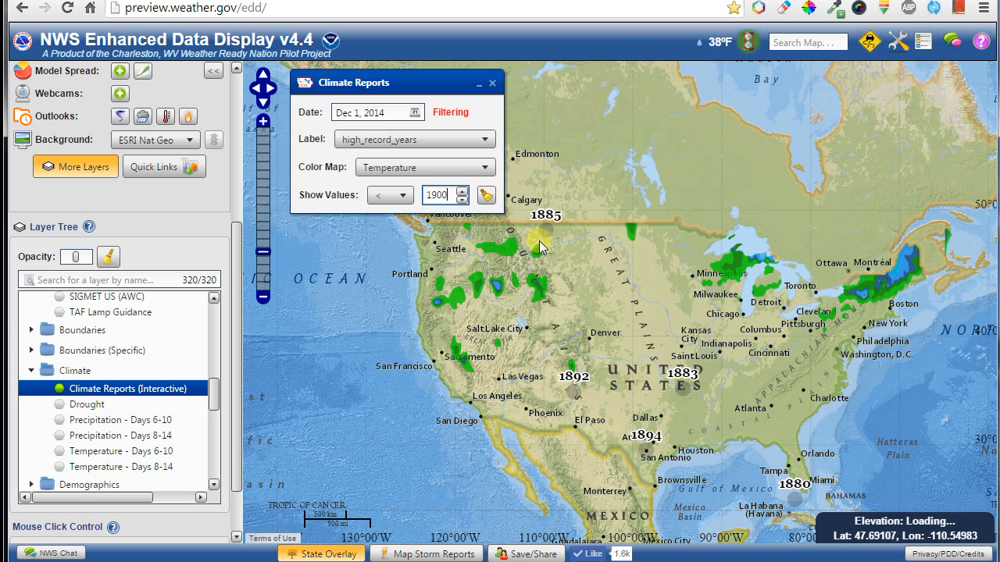
Colour markers by Years and filter to record years greater than 0.
click(407, 178)
click(391, 263)
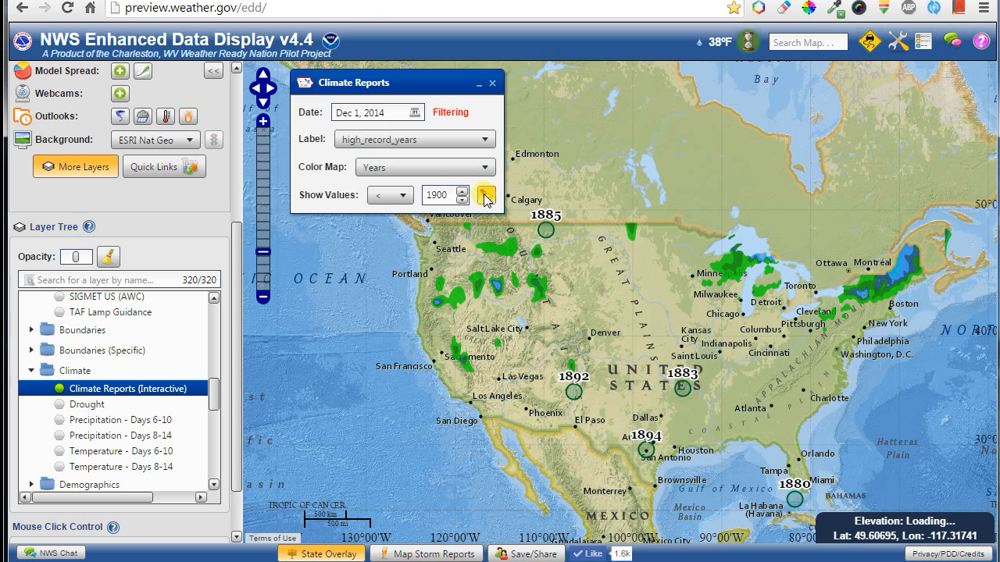
click(486, 196)
scroll(693, 343, up, 2)
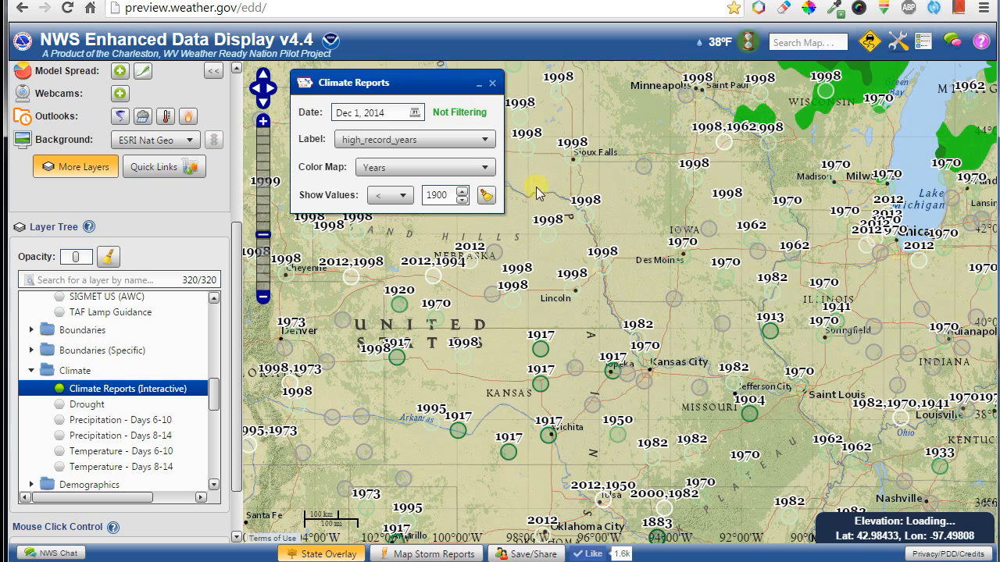
click(401, 195)
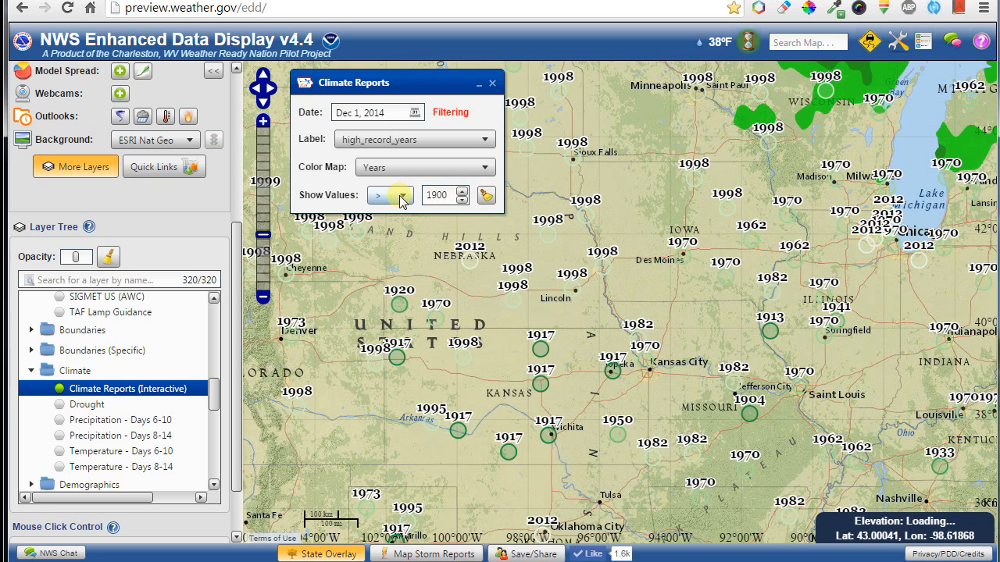
drag(451, 197, 402, 200)
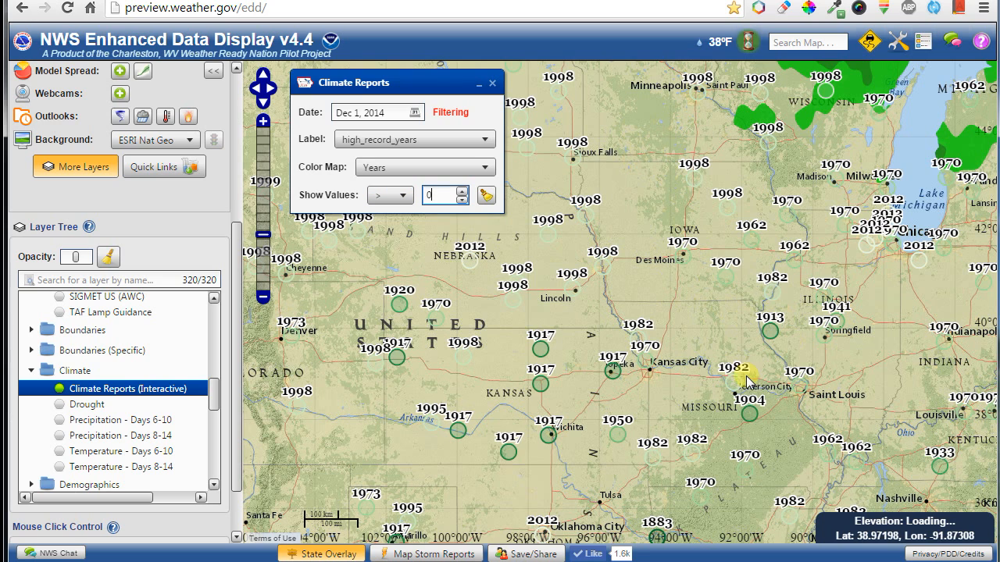
scroll(747, 380, down, 2)
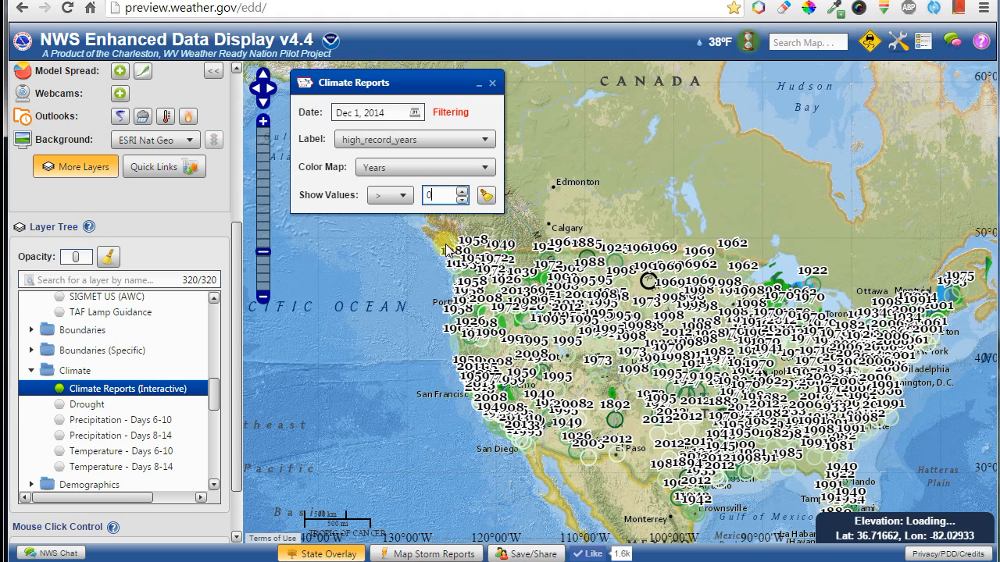
click(383, 149)
Label the climate stations with precip and colour them by Precipitation.
scroll(375, 281, down, 3)
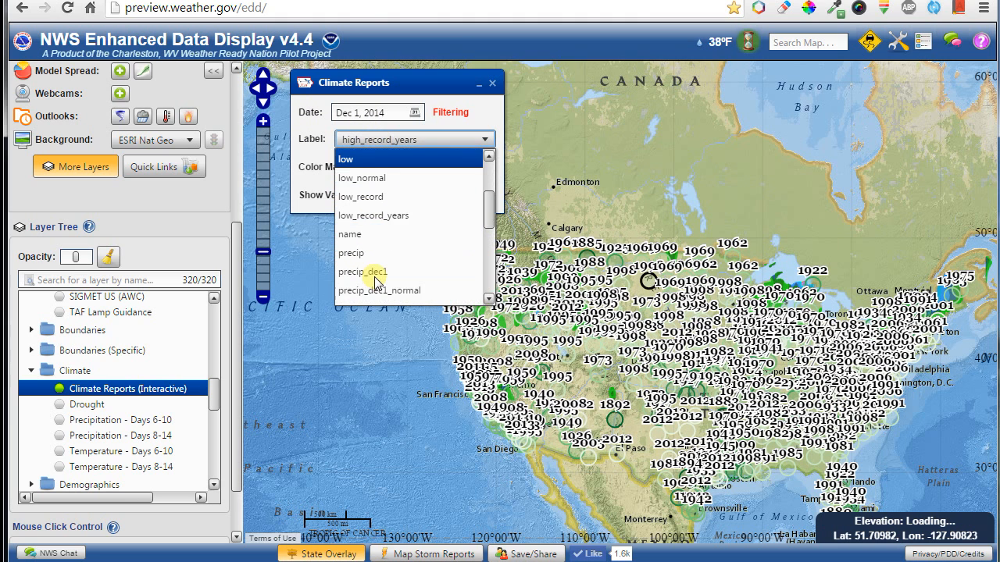
click(367, 225)
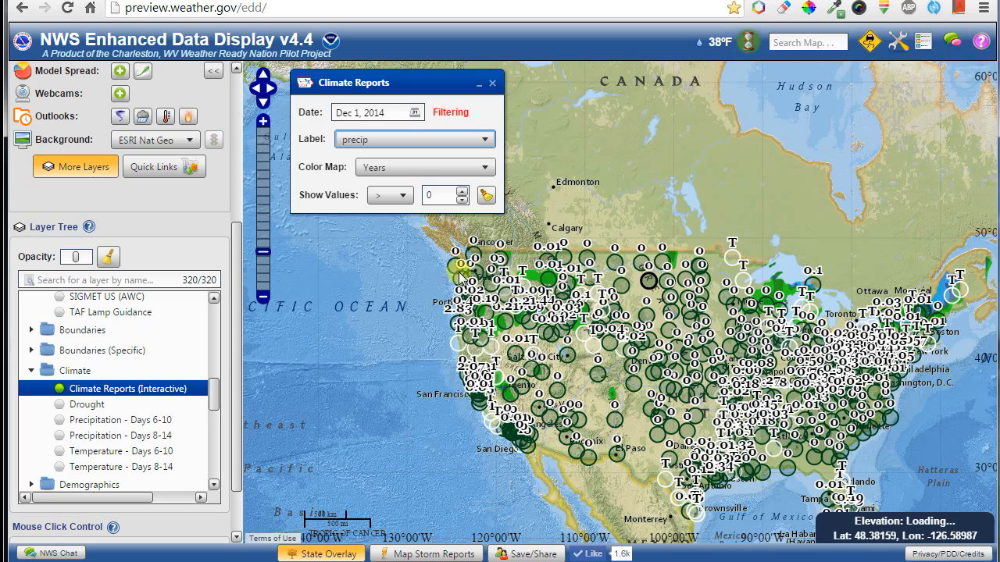
scroll(772, 412, up, 1)
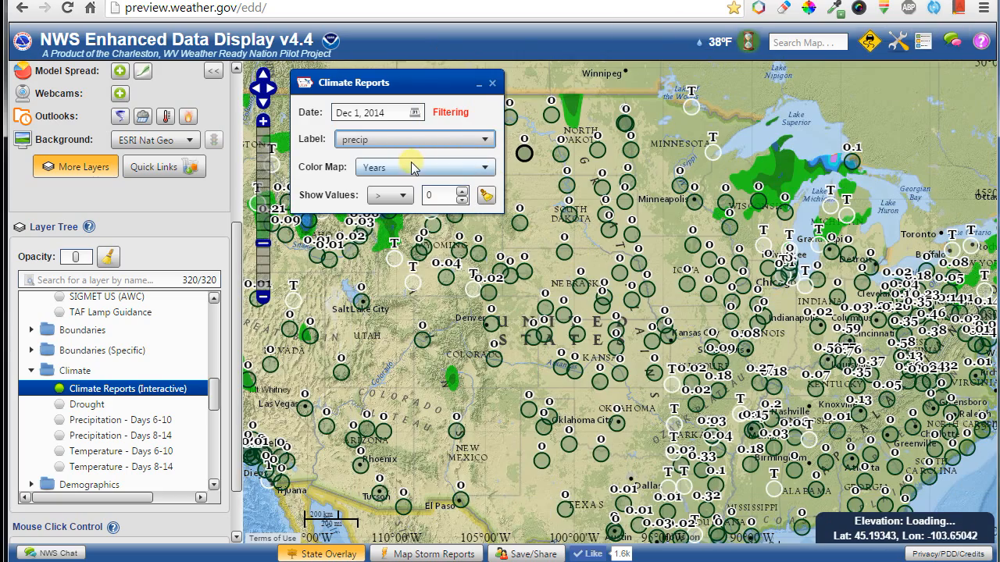
click(414, 167)
click(384, 206)
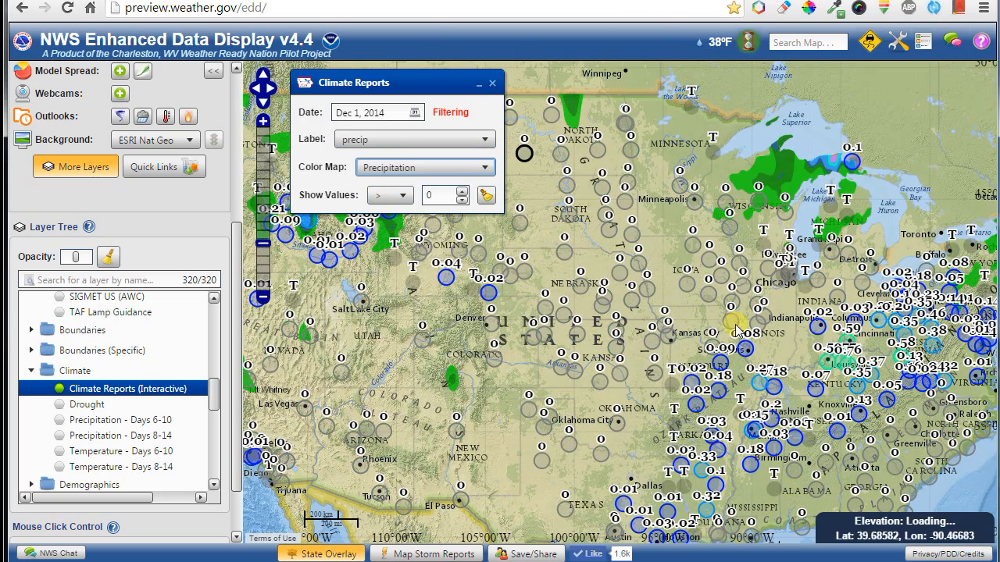
Test a value filter above 1, reset it to 0, and turn off Climate Reports (Interactive).
drag(681, 310, 621, 236)
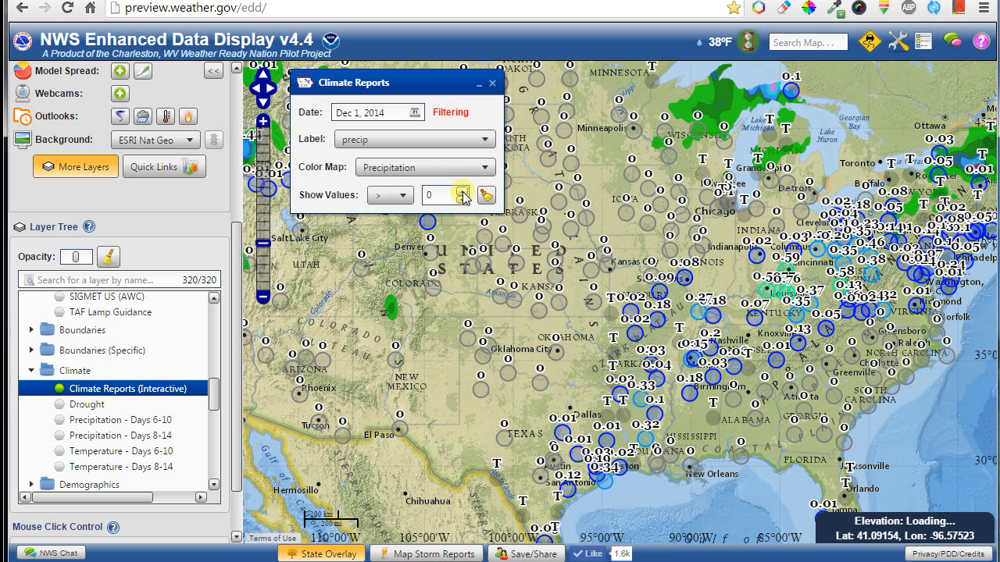
click(462, 191)
click(462, 200)
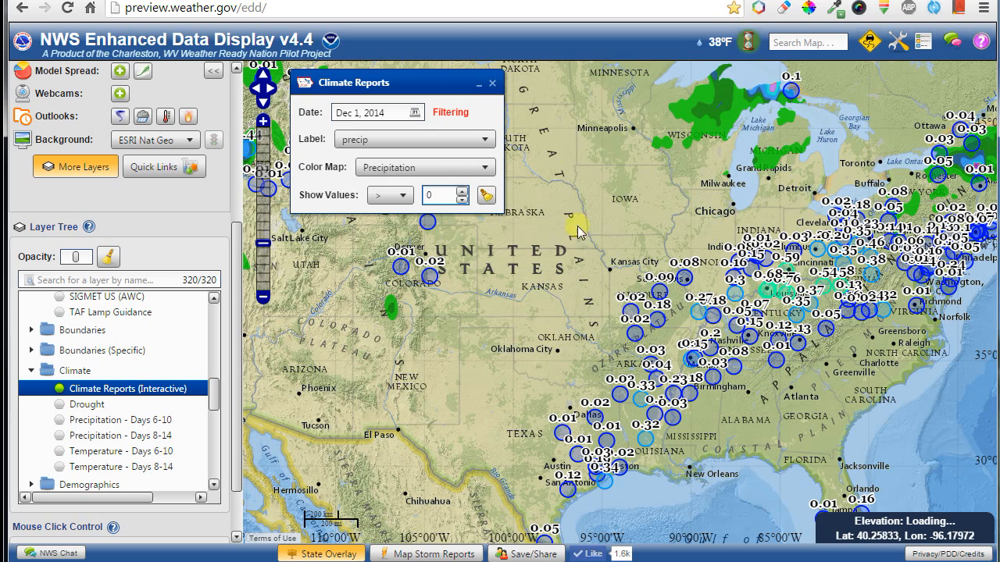
click(116, 393)
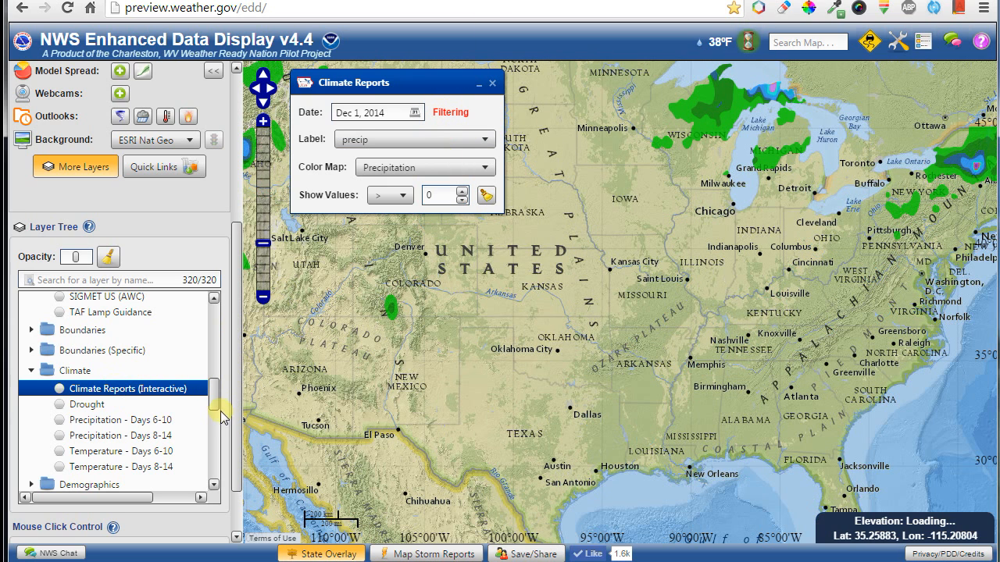
Close the Climate Reports settings, collapse the Layer Tree to quick layers, and open Quick Links.
drag(217, 403, 209, 308)
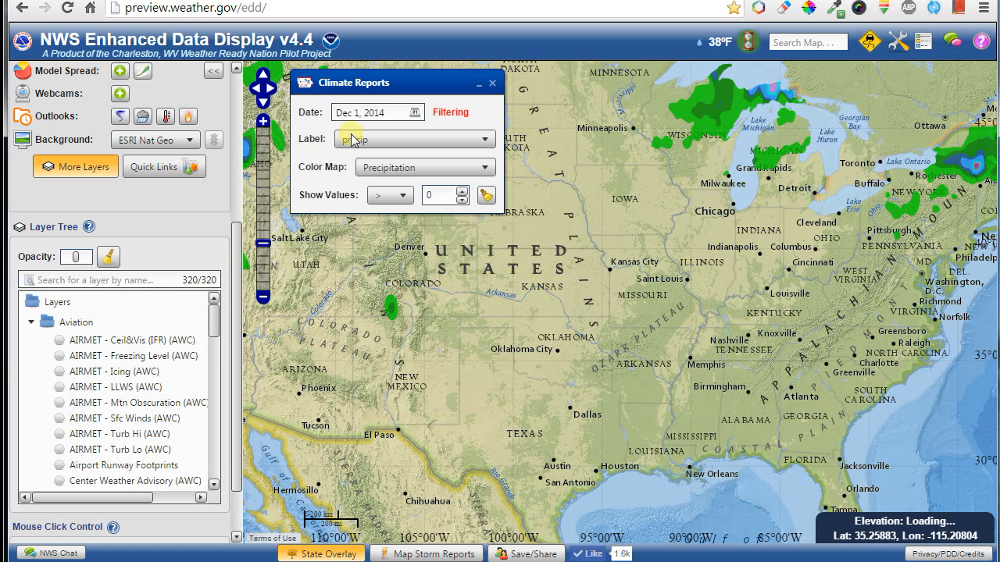
click(493, 82)
click(88, 167)
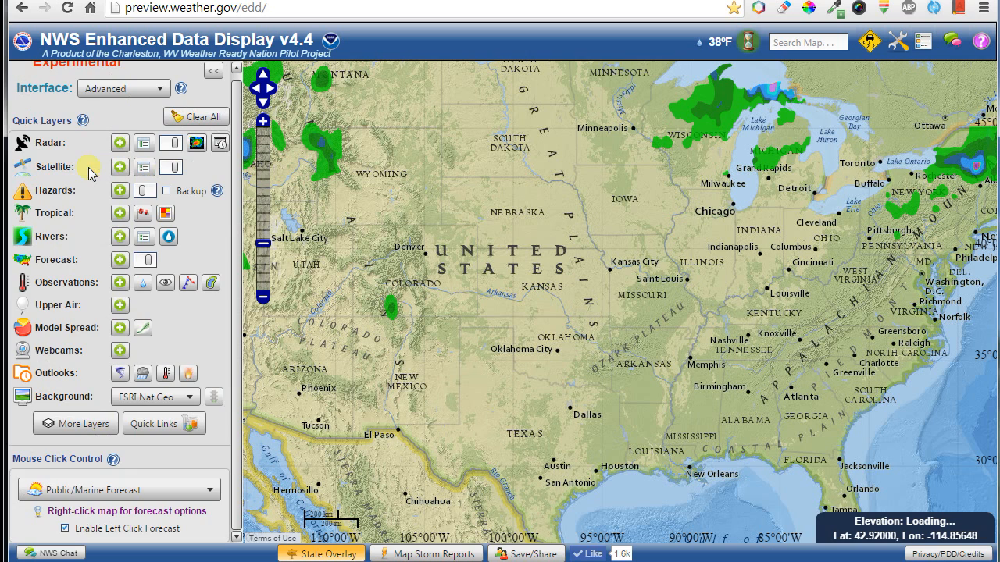
click(159, 427)
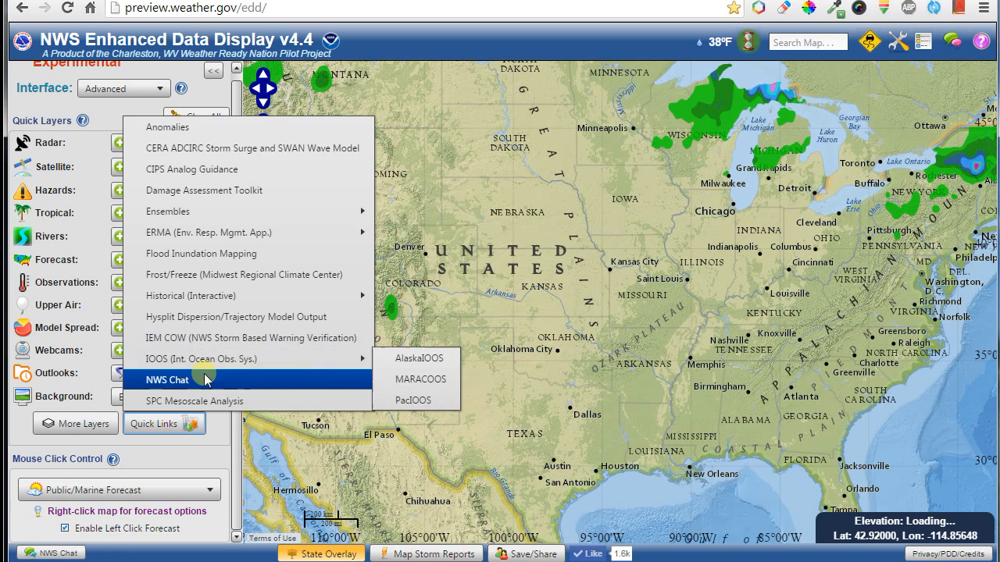
Bring up the NWS Chat window over the map.
click(48, 553)
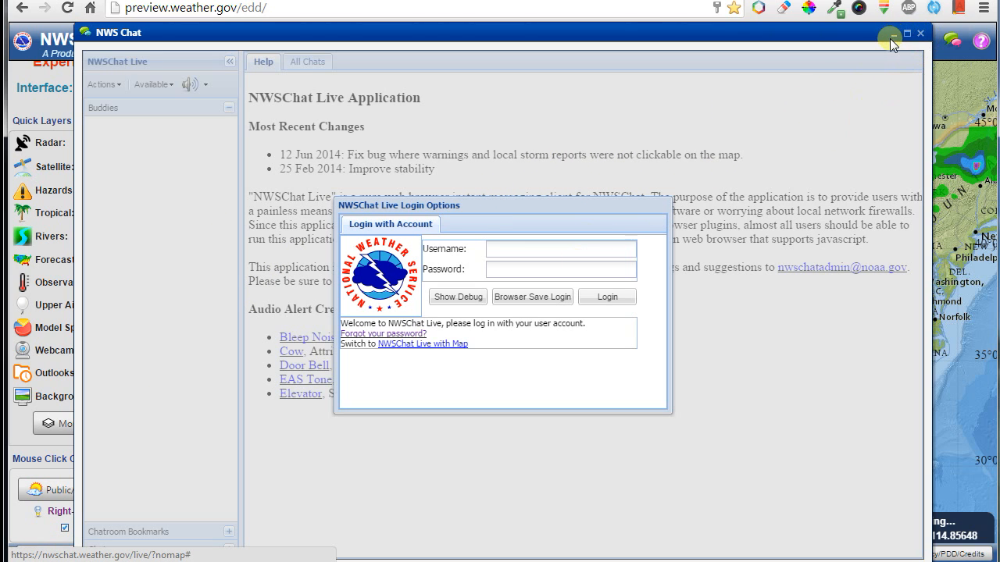
right_click(641, 111)
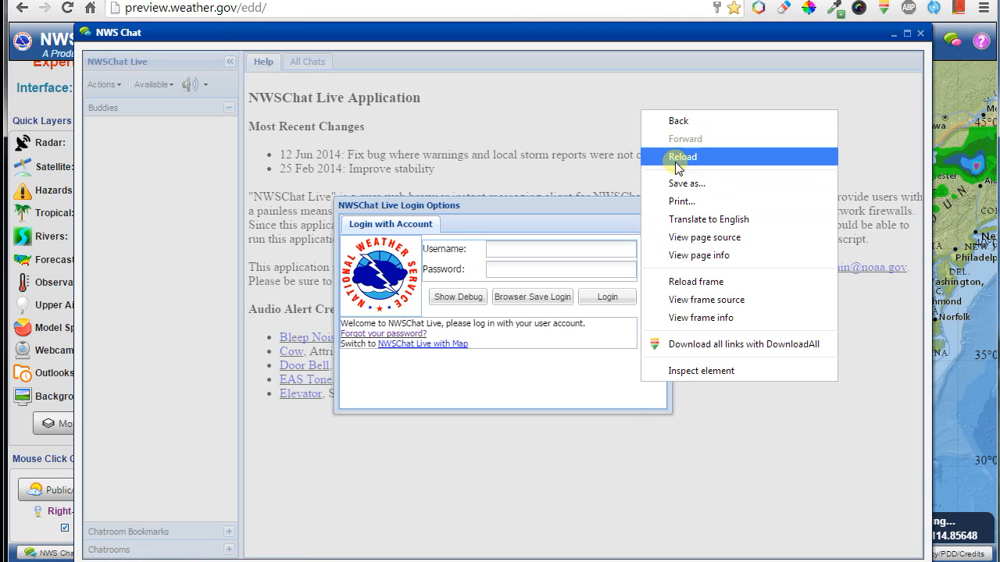
click(648, 68)
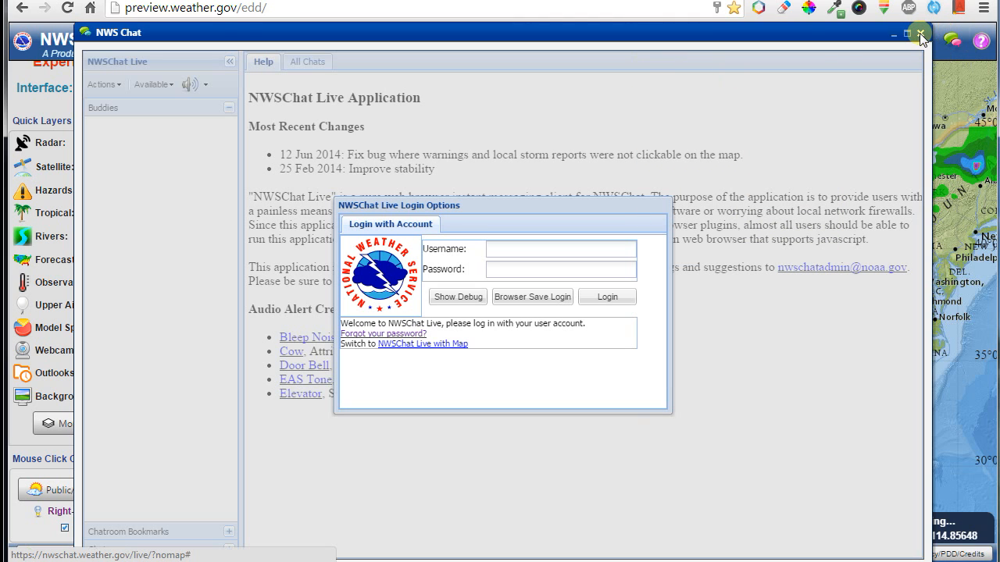
Log in to NWSChat Live using the saved username and the account password.
click(507, 246)
key(Down)
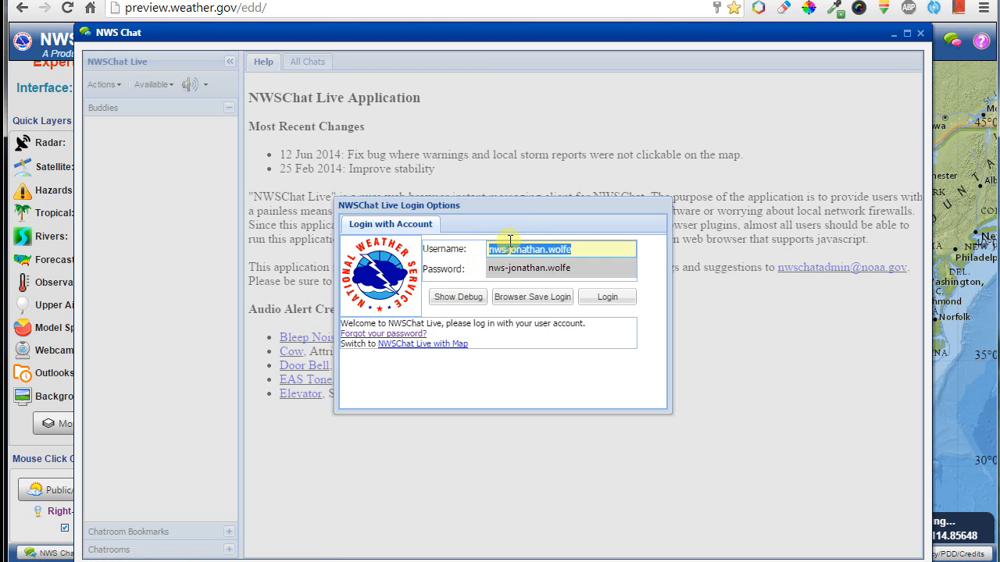
key(Tab)
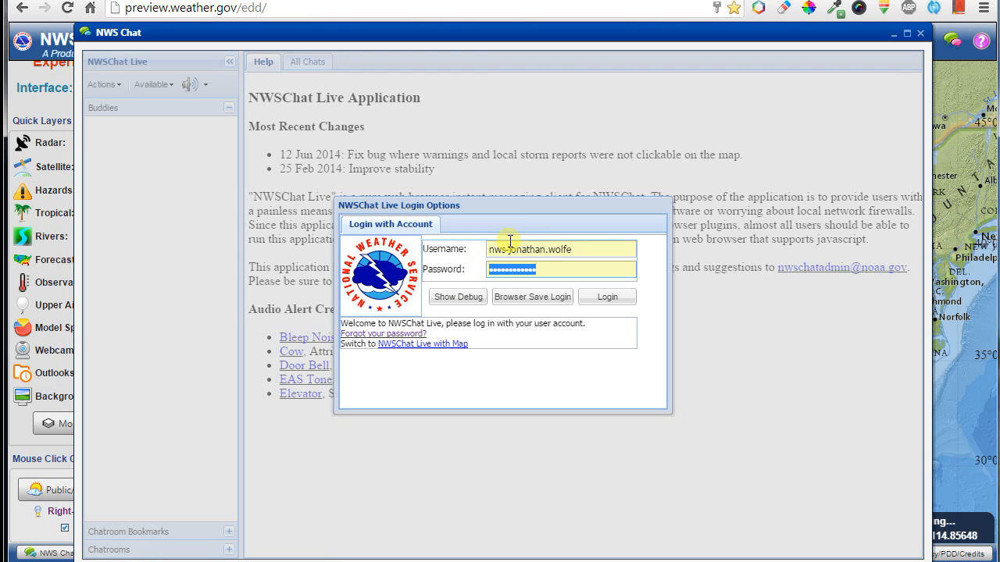
text(p)
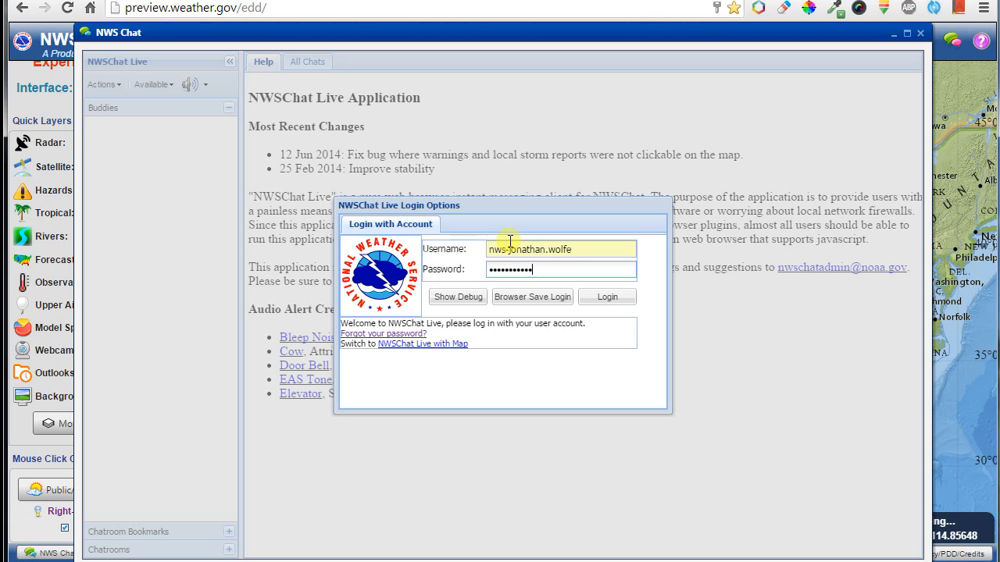
click(619, 302)
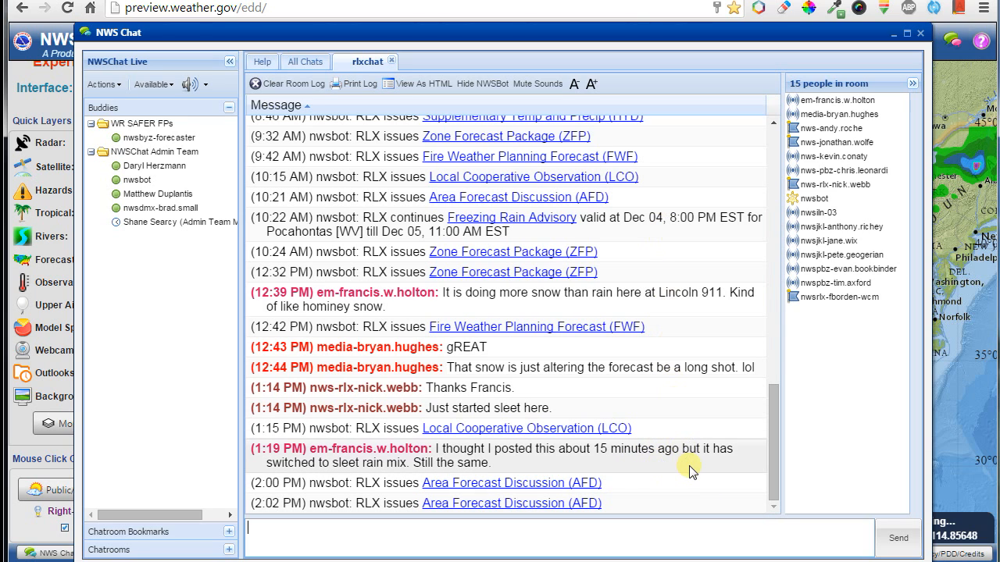
Minimize and restore the chat window, scroll the rlxchat message log, then close the window.
click(894, 35)
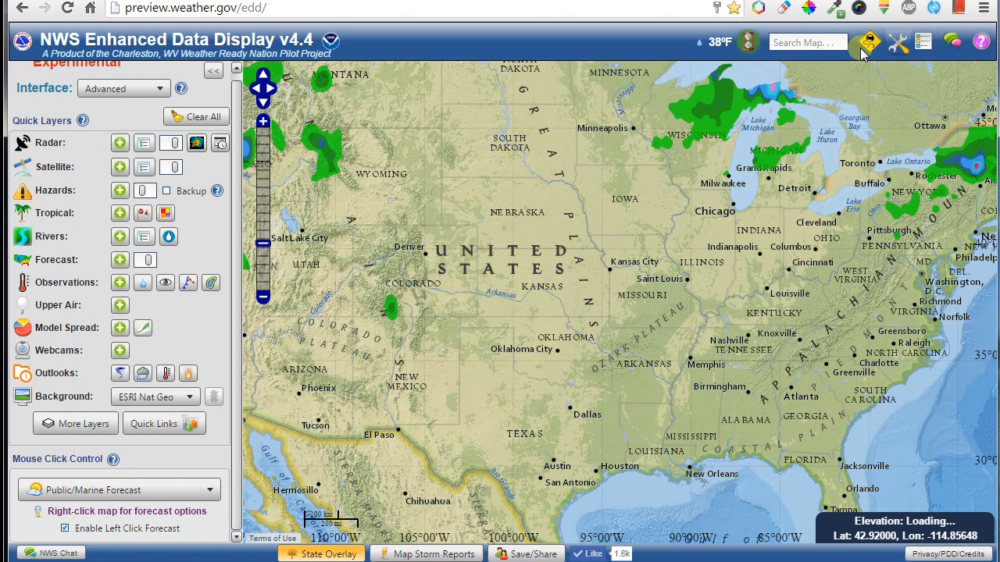
click(51, 554)
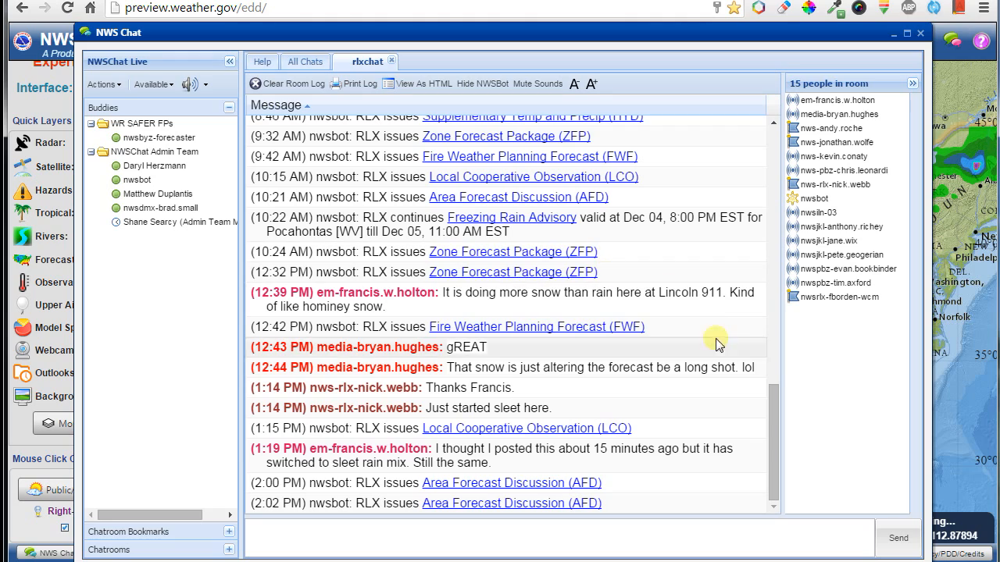
drag(770, 397, 784, 521)
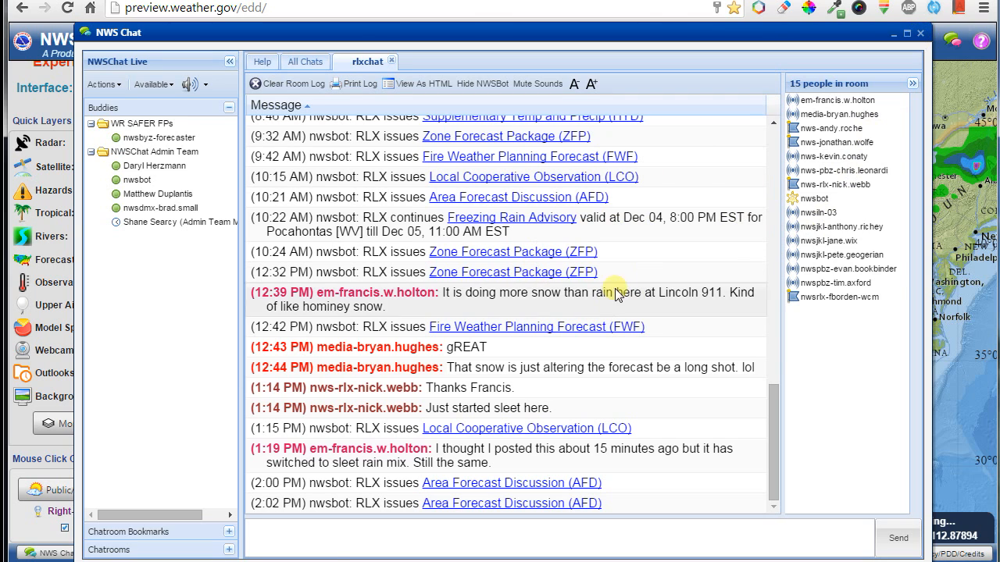
click(921, 34)
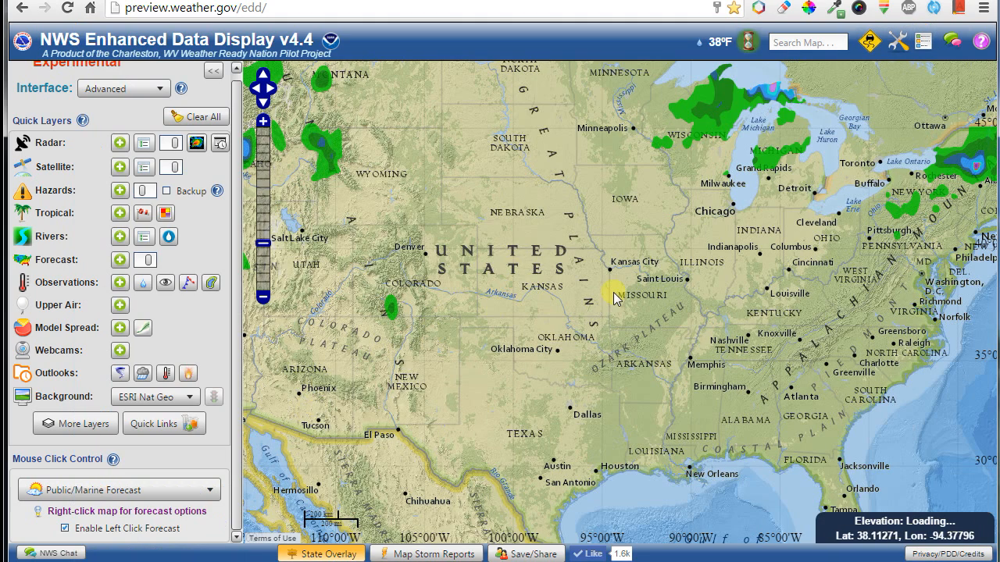
Pan and zoom the map to center the 48-hour snow totals over upstate New York and Vermont.
drag(959, 156, 719, 248)
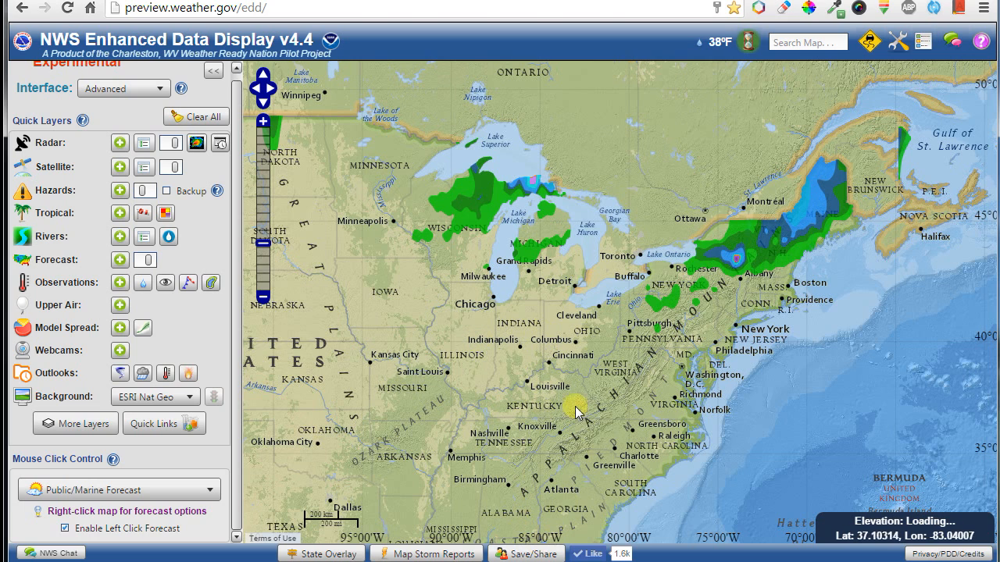
scroll(771, 257, up, 2)
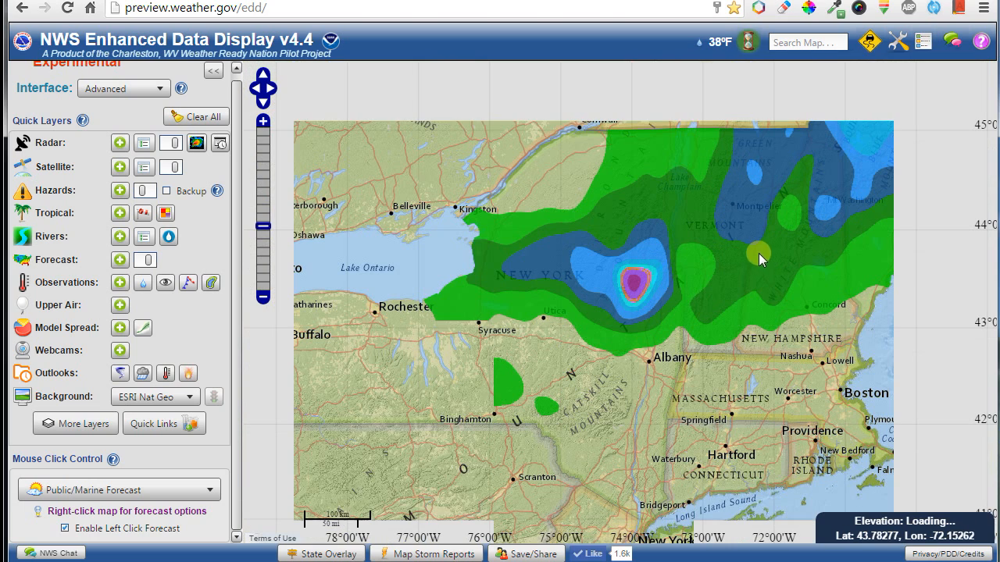
drag(704, 270, 669, 315)
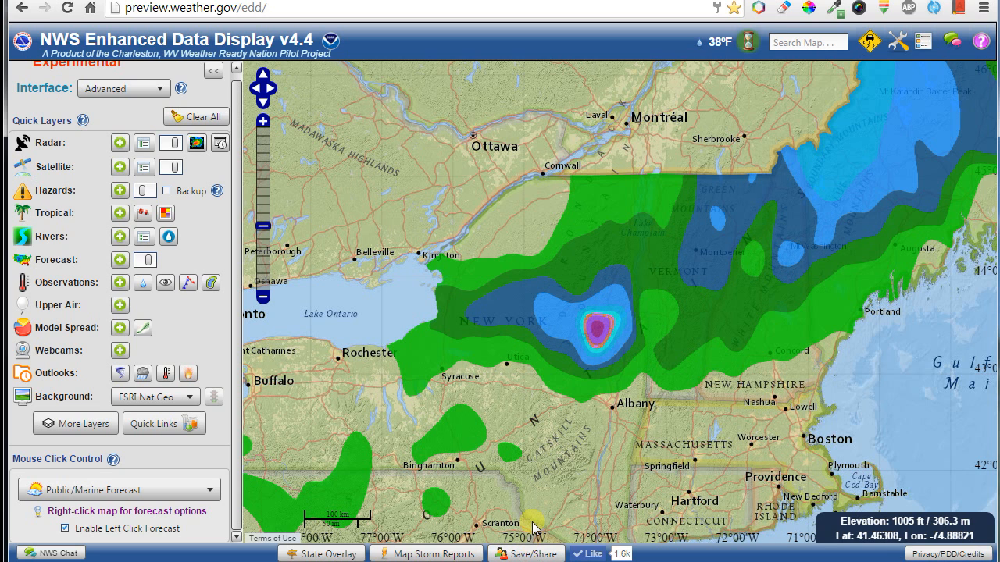
Turn on the State Overlay and Map Storm Reports, then move the view to the Great Lakes.
click(326, 554)
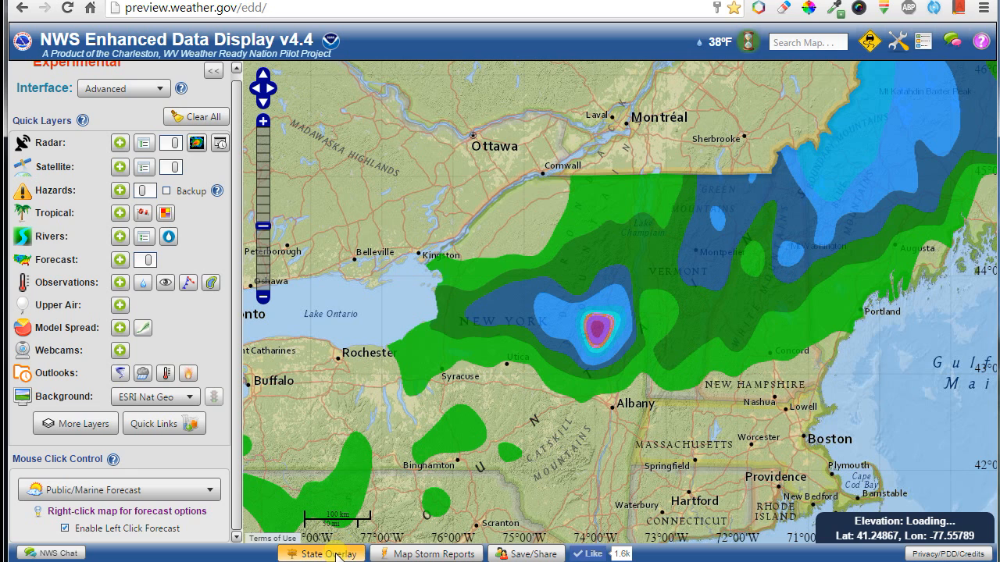
click(444, 554)
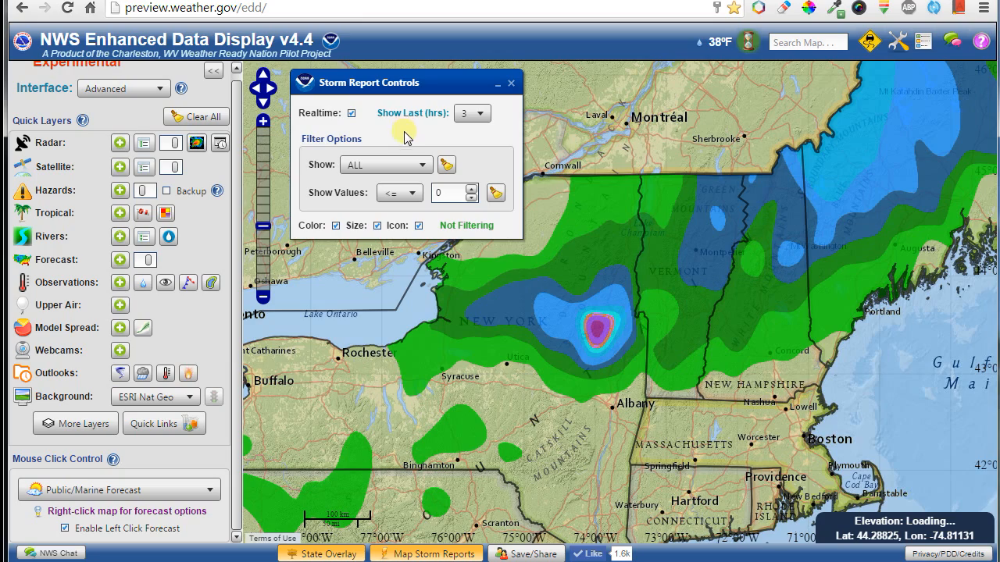
scroll(438, 385, down, 3)
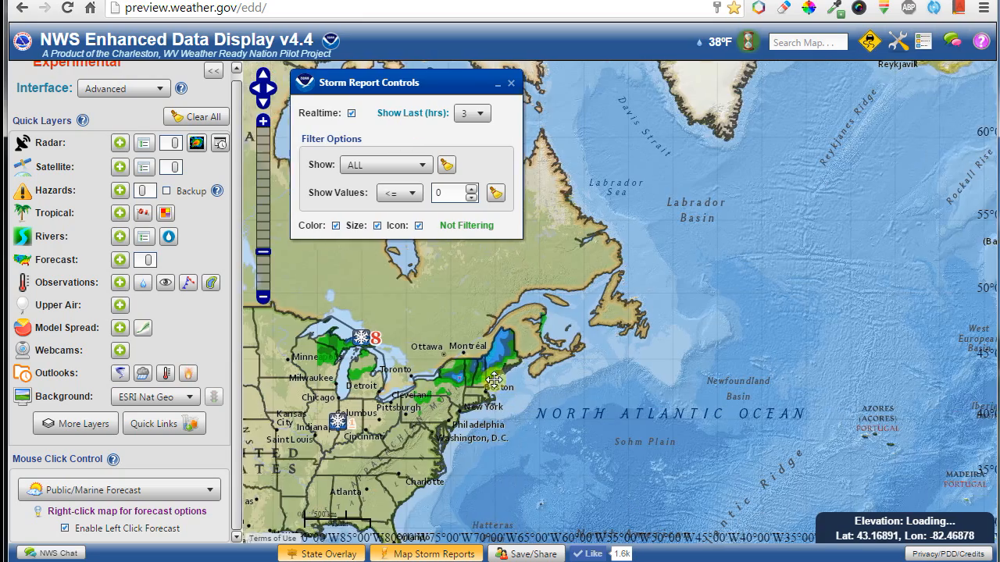
drag(493, 380, 718, 356)
scroll(580, 384, up, 3)
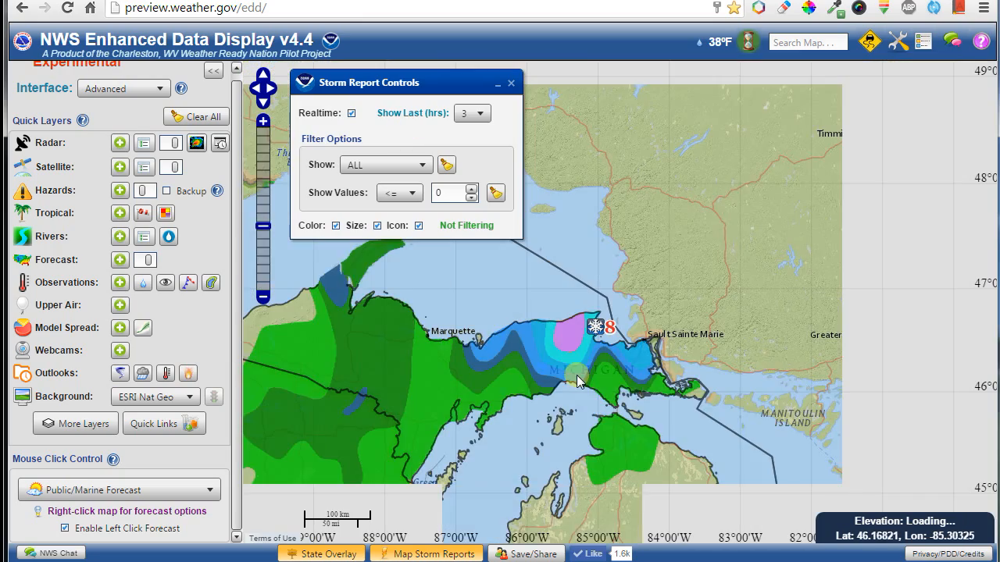
scroll(577, 380, up, 1)
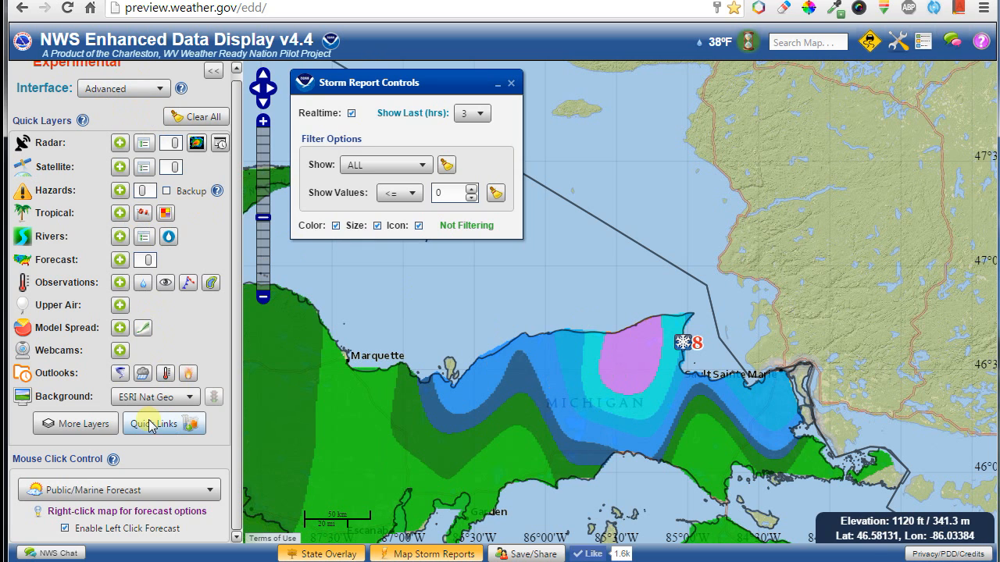
Add the Radar layer centered on the Upper Peninsula and generate a Save/Share map link.
click(119, 143)
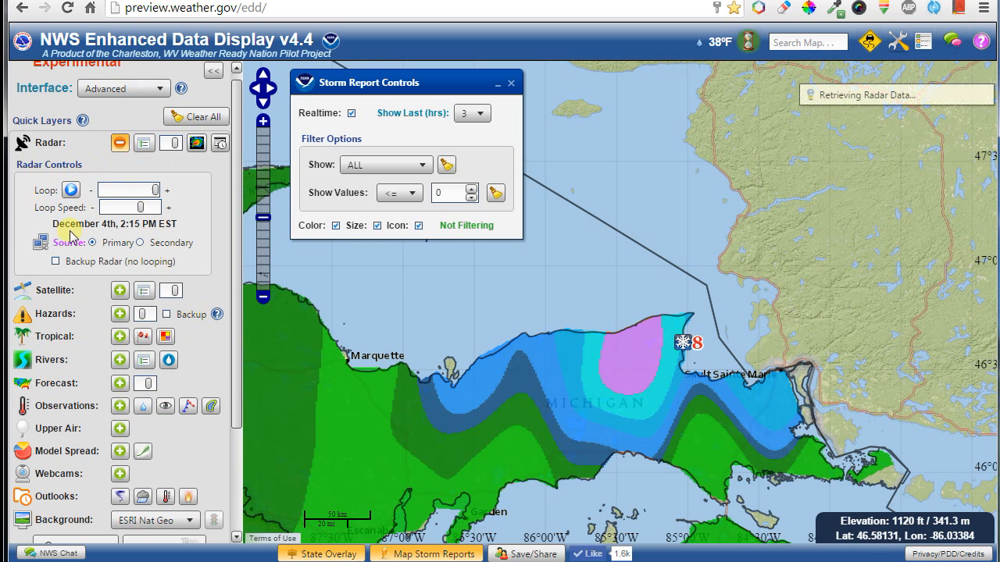
drag(421, 420, 495, 328)
click(518, 554)
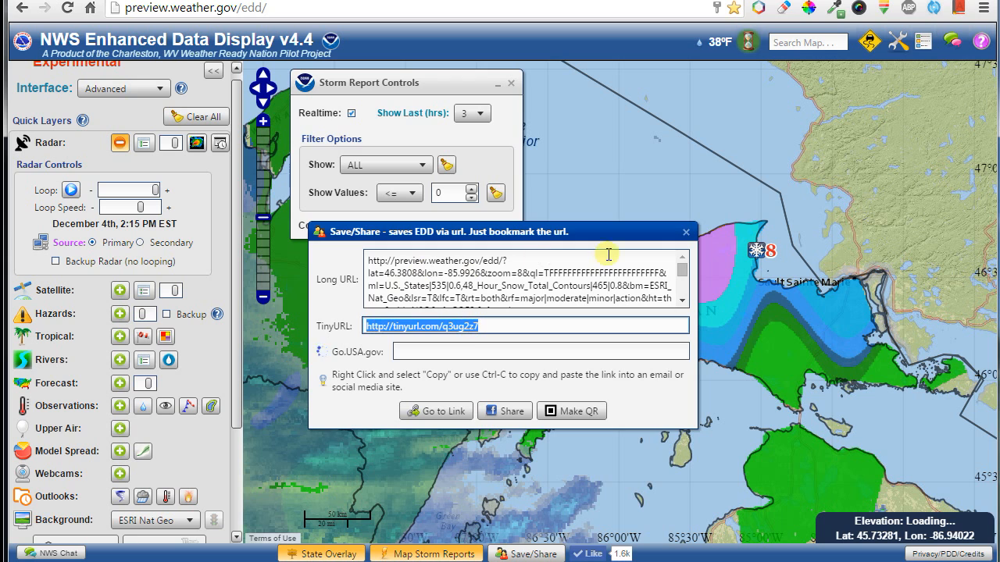
Select the go.usa.gov and TinyURL short links in the Save/Share dialog.
mouse_move(684, 273)
mouse_down()
mouse_move(684, 293)
mouse_move(685, 257)
mouse_up()
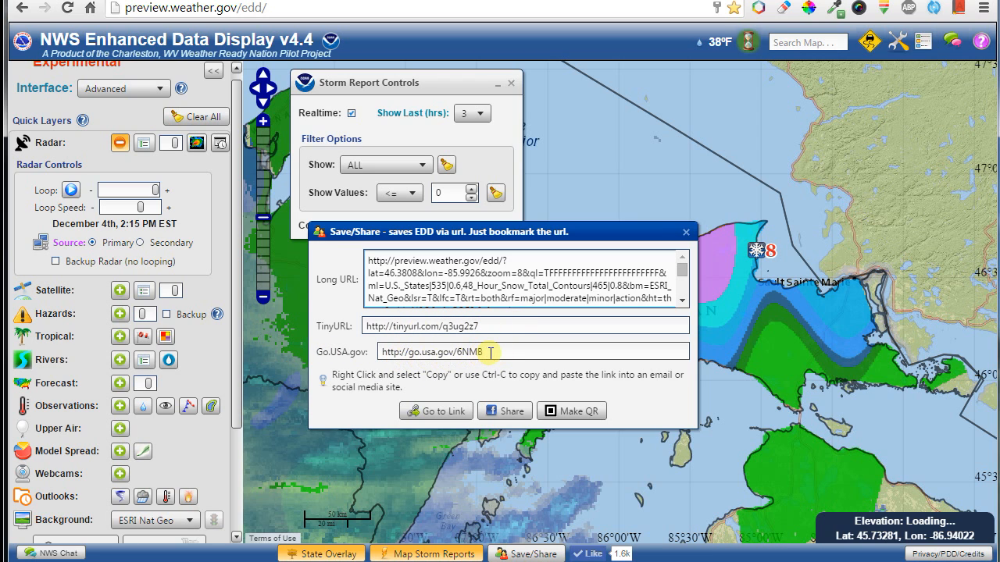
drag(490, 352, 357, 366)
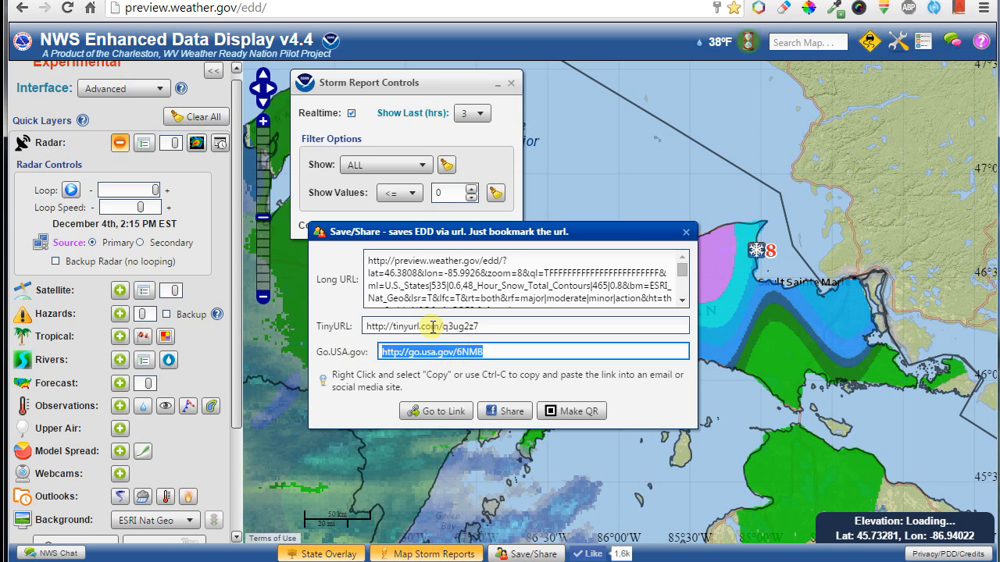
mouse_move(432, 325)
mouse_down()
mouse_move(379, 328)
mouse_move(421, 326)
mouse_up()
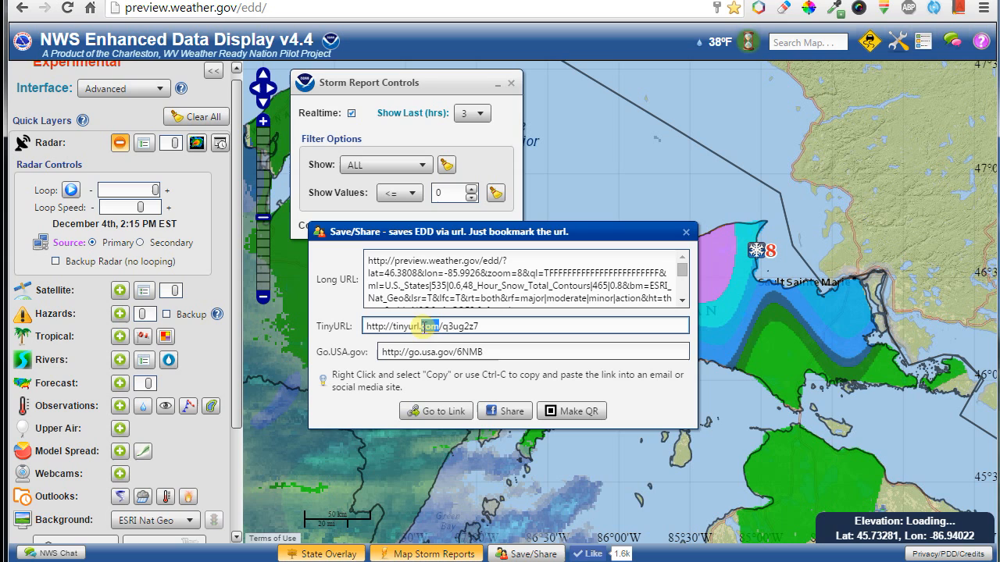
click(493, 352)
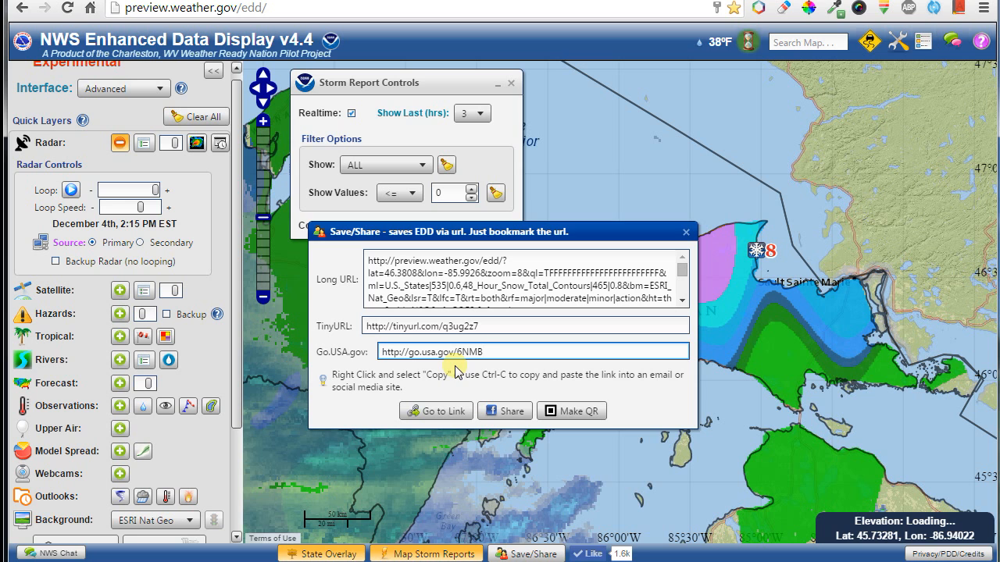
Make a QR code for the shared map, close it, and go to the saved link.
click(573, 418)
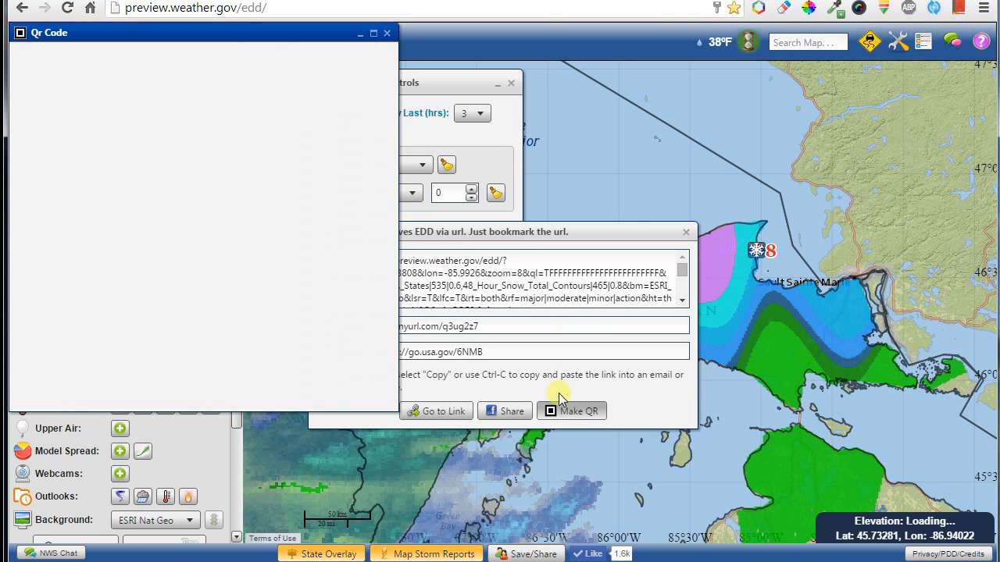
drag(228, 29, 269, 73)
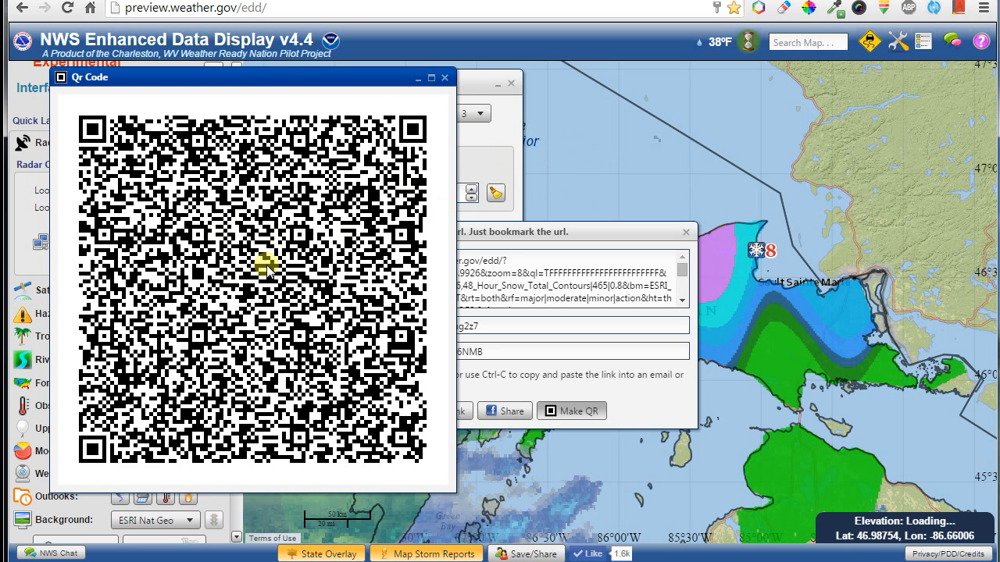
click(444, 79)
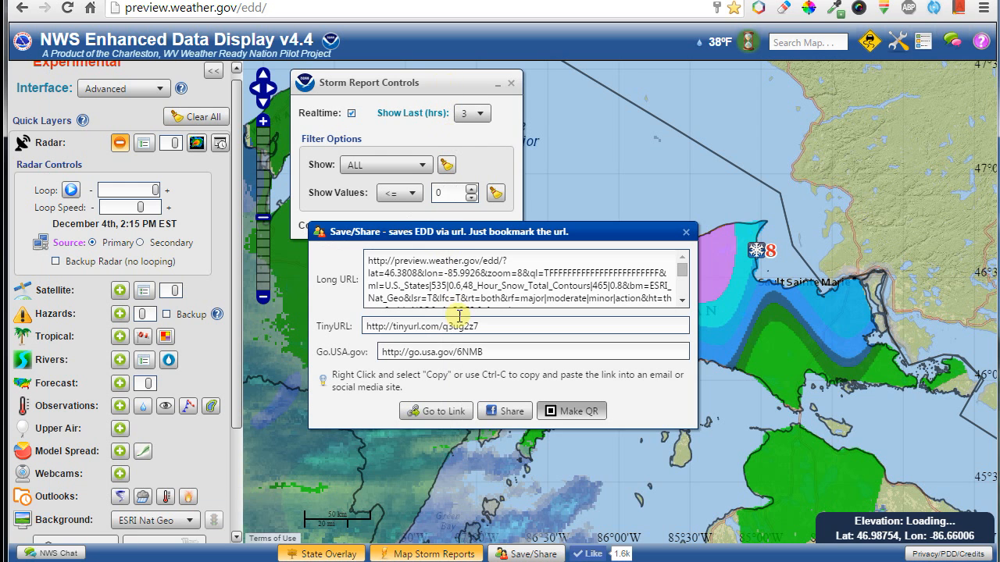
click(442, 416)
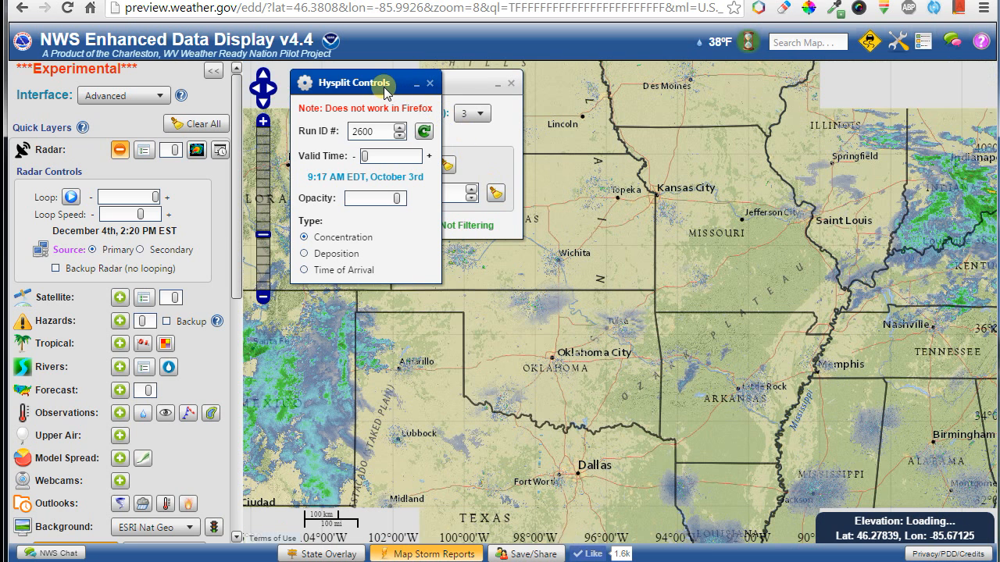
Close the Hysplit Controls, pan north to Lake Superior, and close the Storm Report Controls.
drag(384, 87, 422, 277)
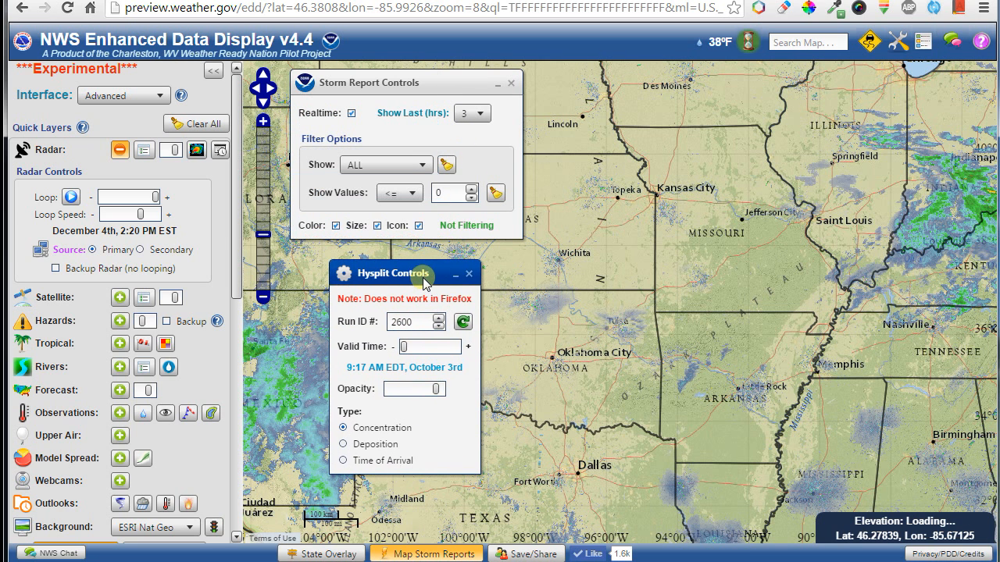
click(469, 275)
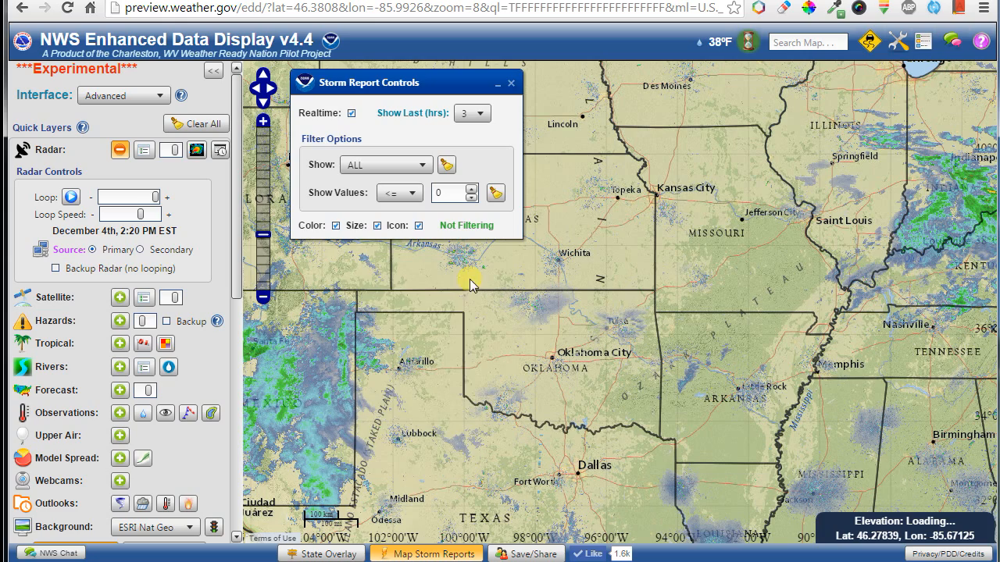
drag(736, 174, 659, 457)
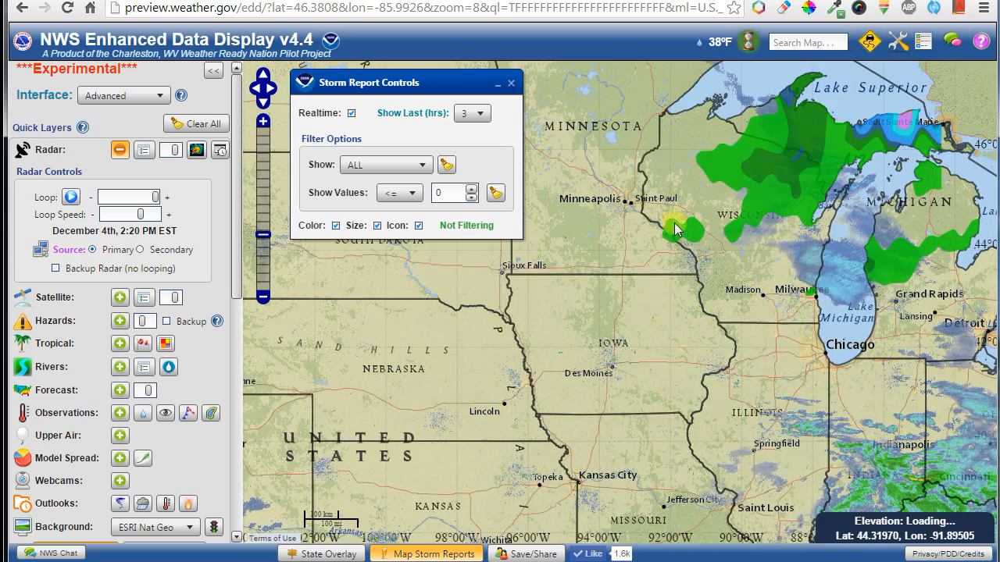
drag(656, 235, 629, 354)
drag(756, 243, 598, 267)
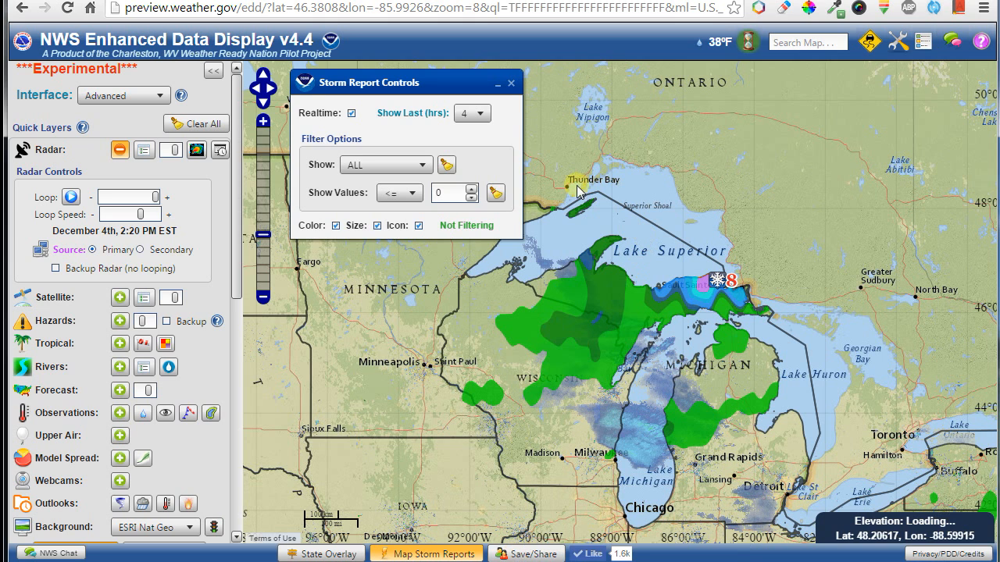
click(511, 83)
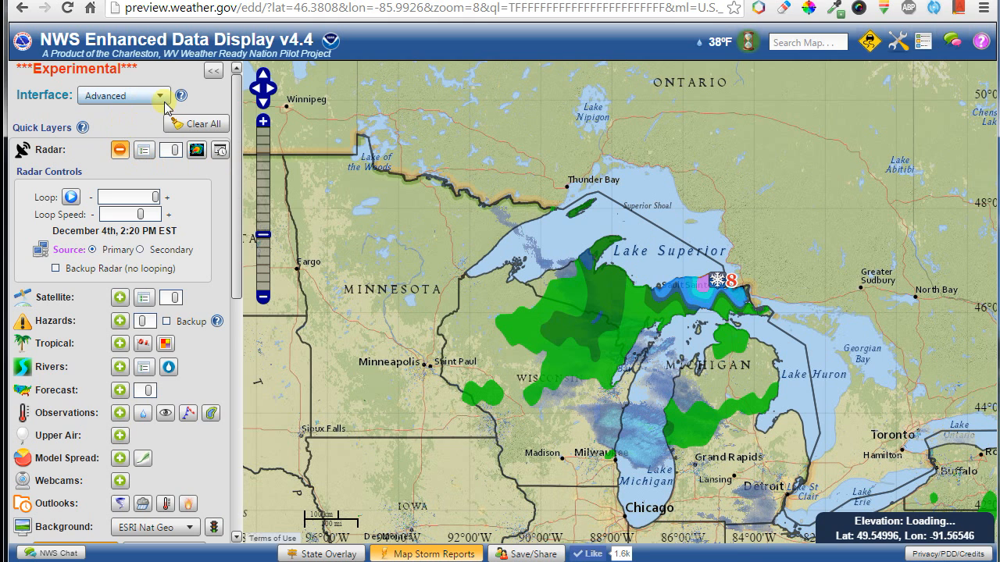
Clear all layers from the map and bring up the Help Center.
click(194, 124)
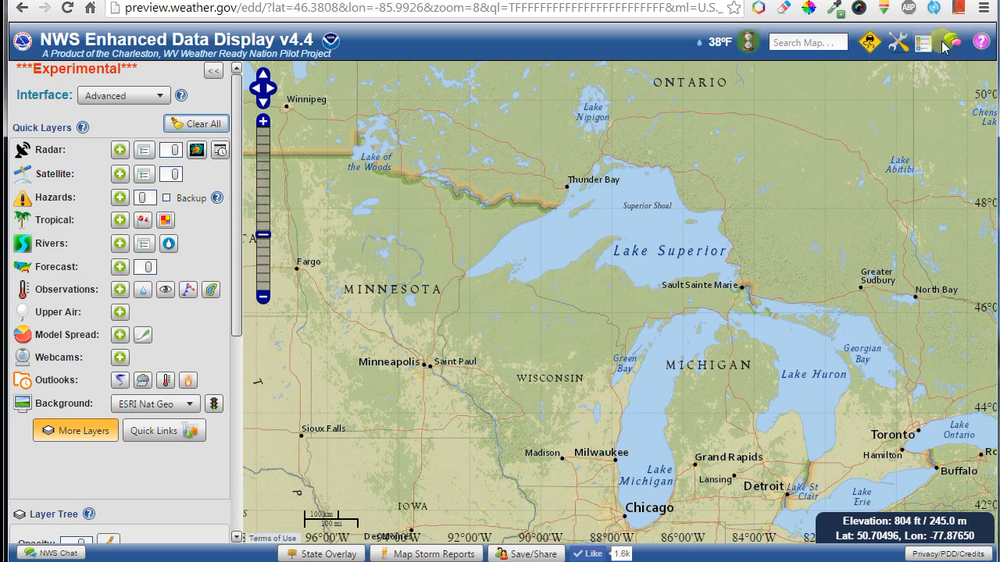
click(981, 42)
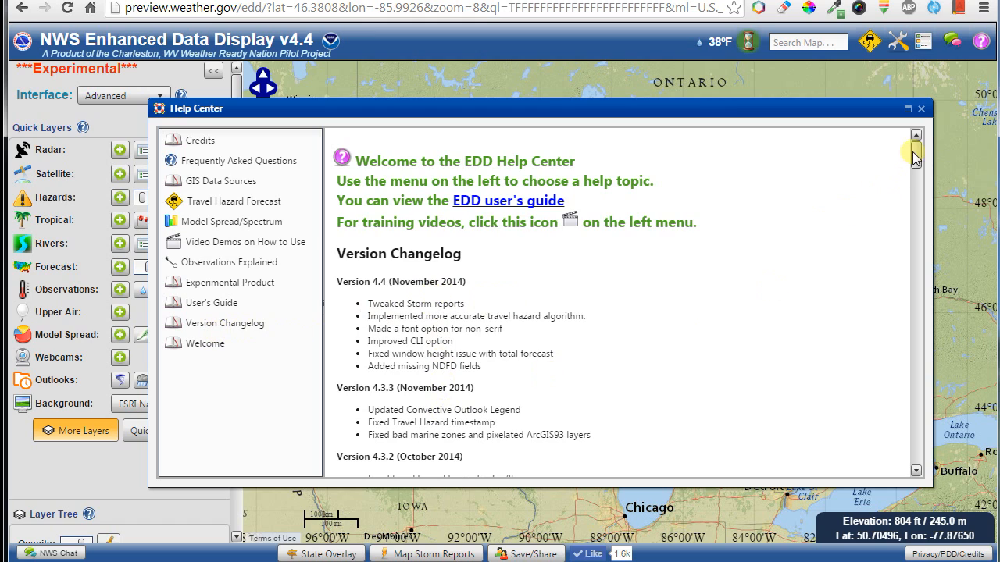
mouse_move(915, 156)
mouse_down()
mouse_move(915, 352)
mouse_move(915, 137)
mouse_up()
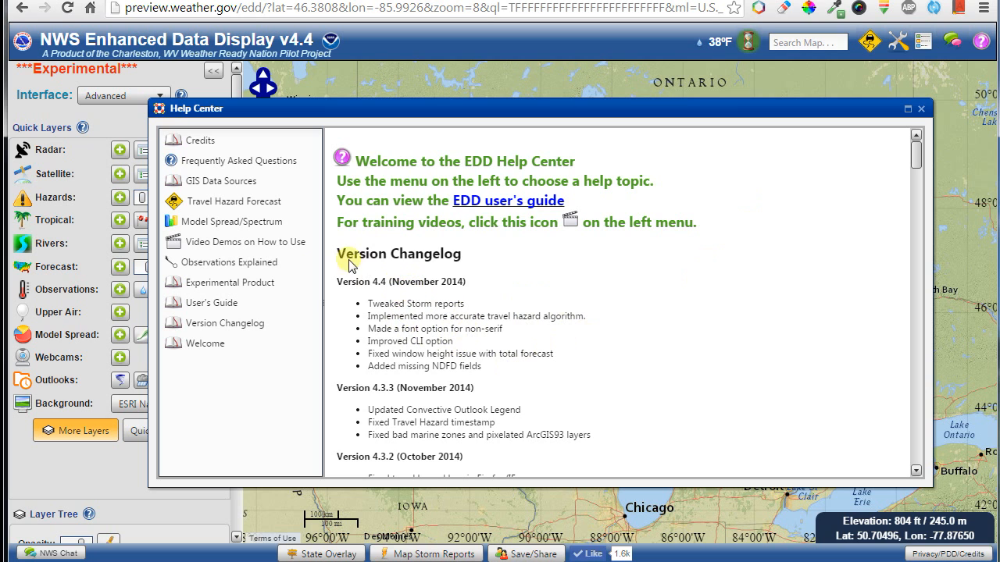
Browse Welcome, User's Guide, Experimental Product, Video Demos, and Observations Explained help topics.
click(198, 349)
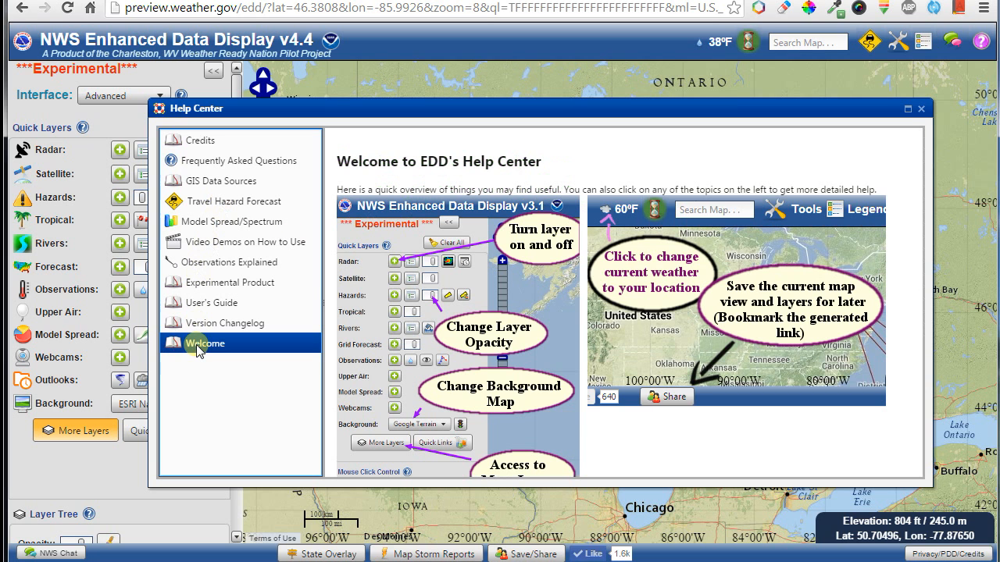
scroll(601, 384, down, 2)
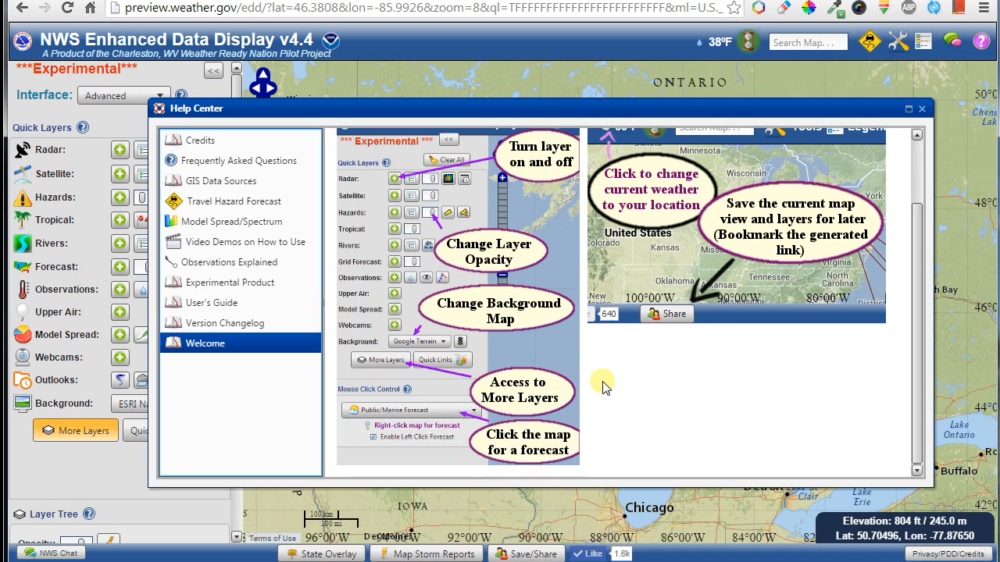
scroll(602, 385, up, 2)
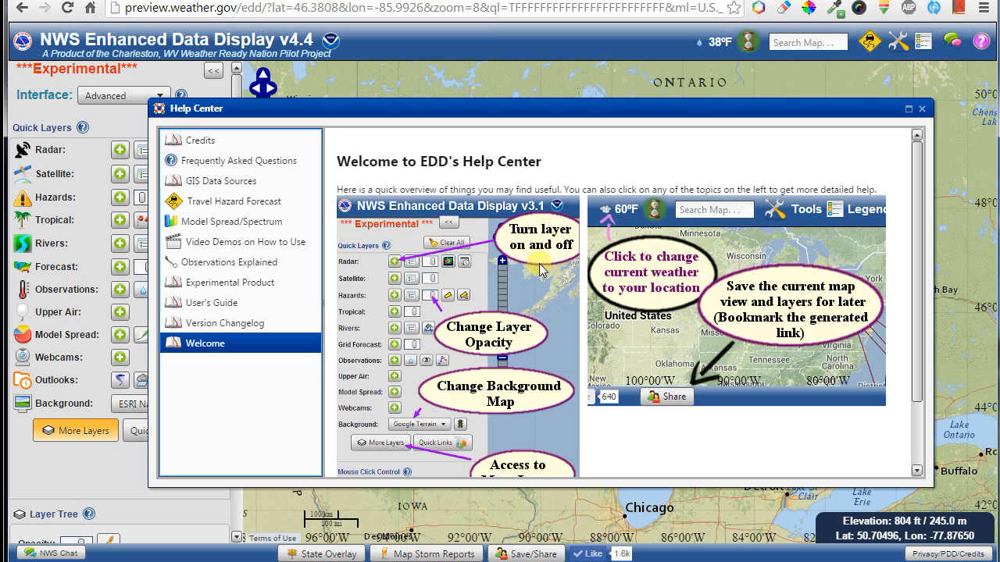
click(217, 311)
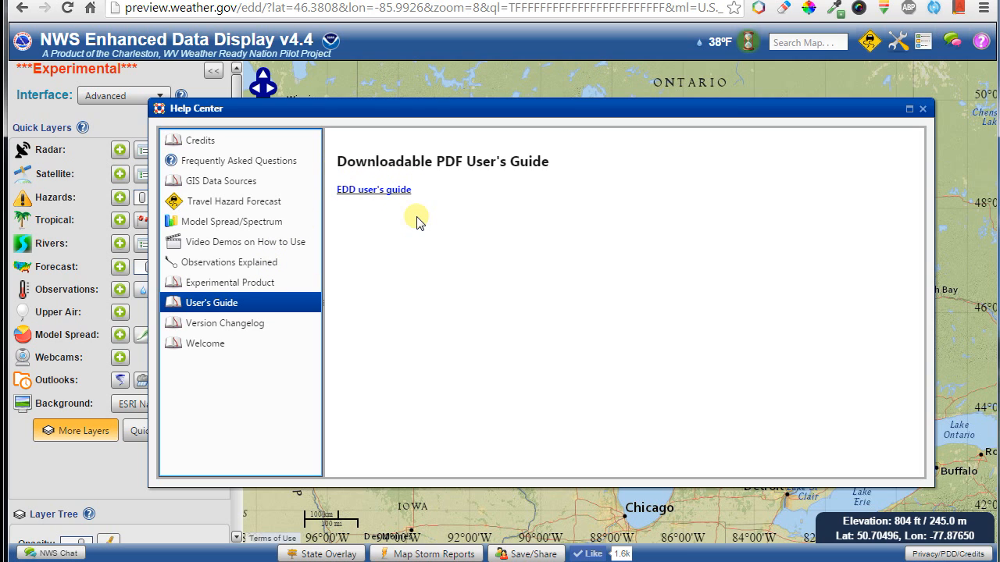
click(238, 286)
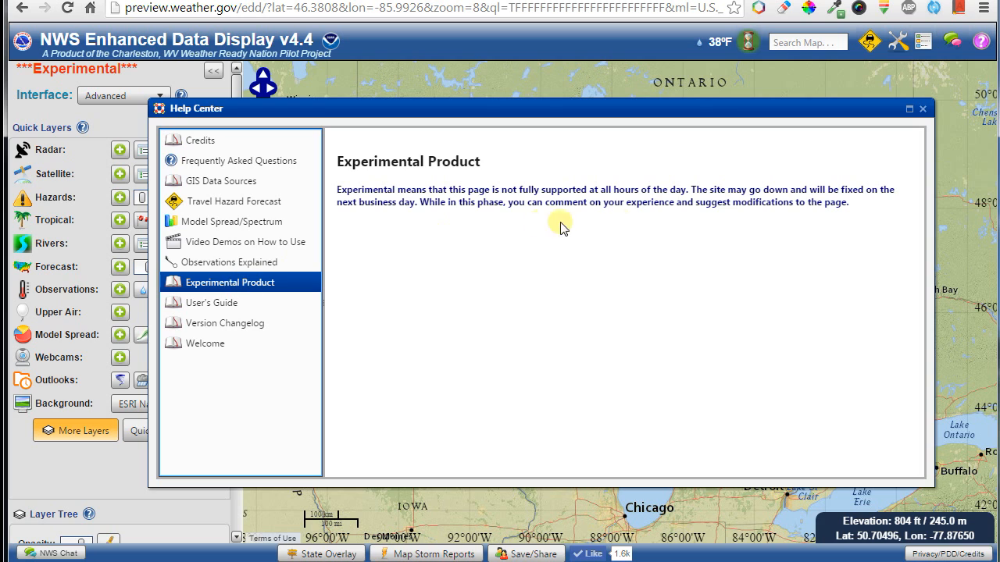
click(241, 244)
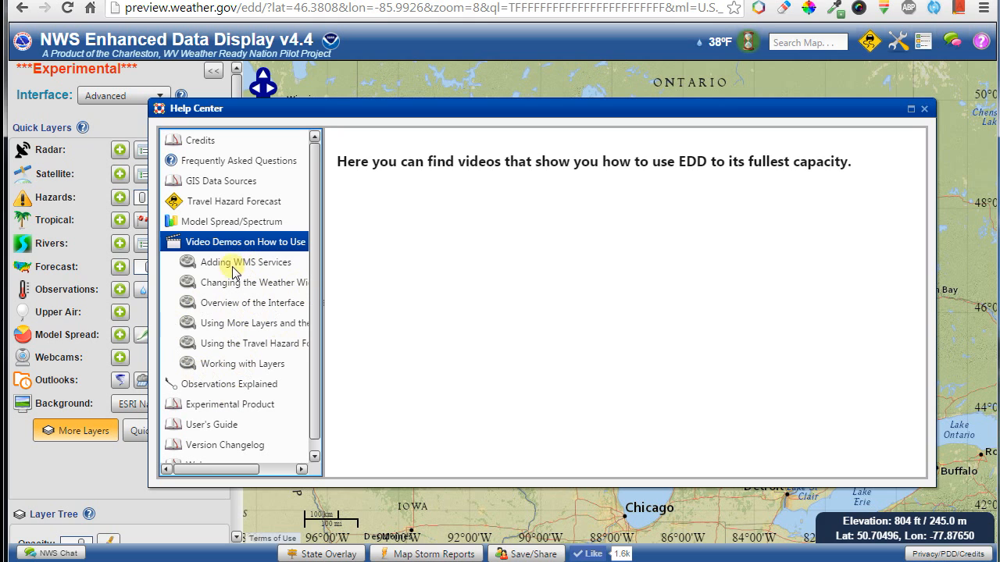
click(231, 387)
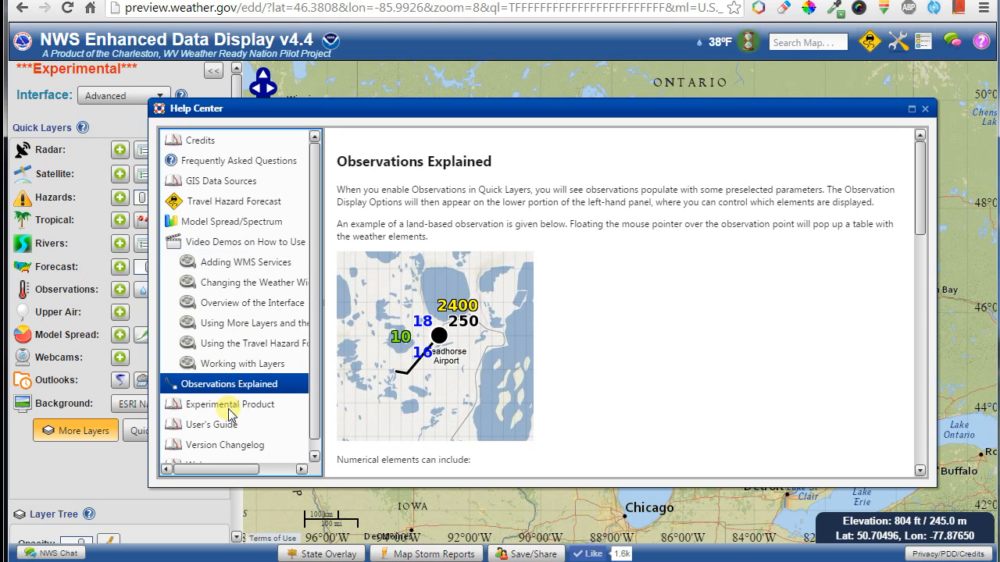
Browse the Model Spread, Climate Graph, Travel Hazard Forecast, GIS Data Sources, and radar-embedding help pages.
click(219, 225)
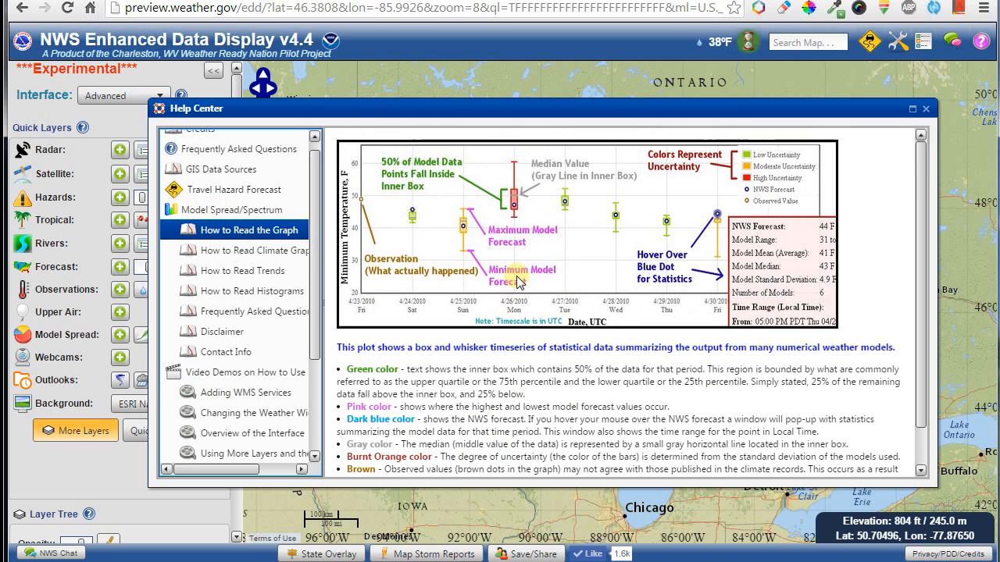
click(223, 250)
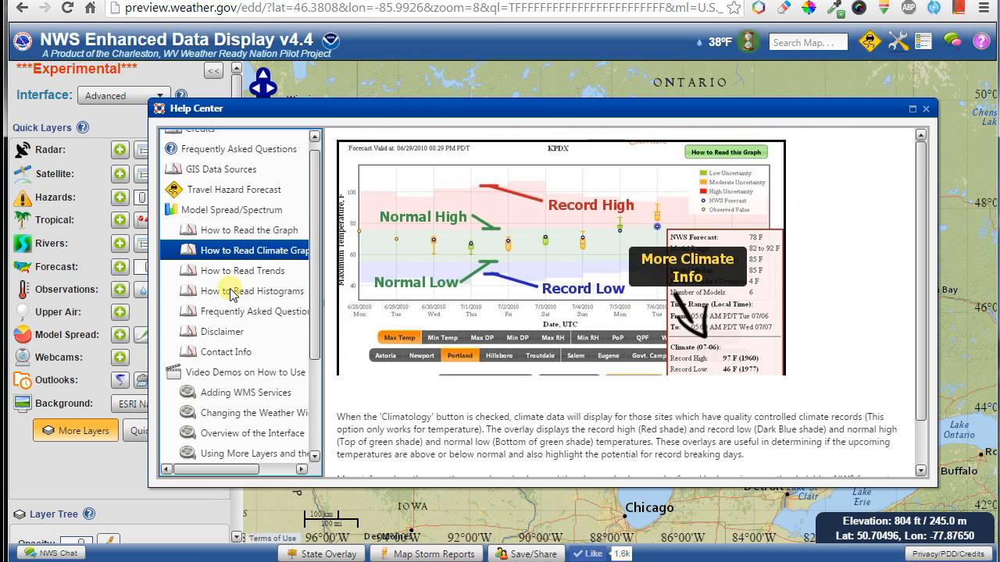
click(221, 194)
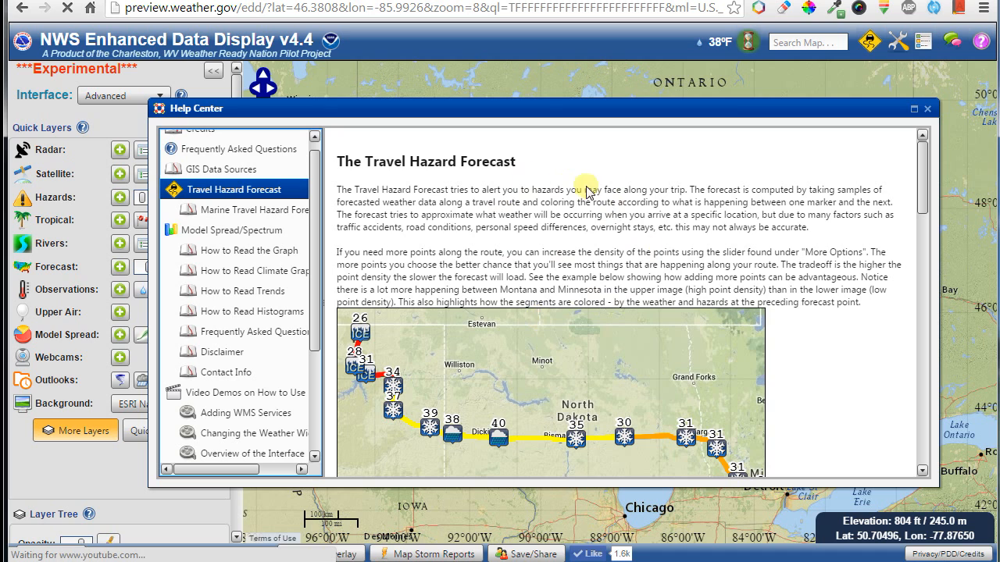
scroll(317, 173, up, 1)
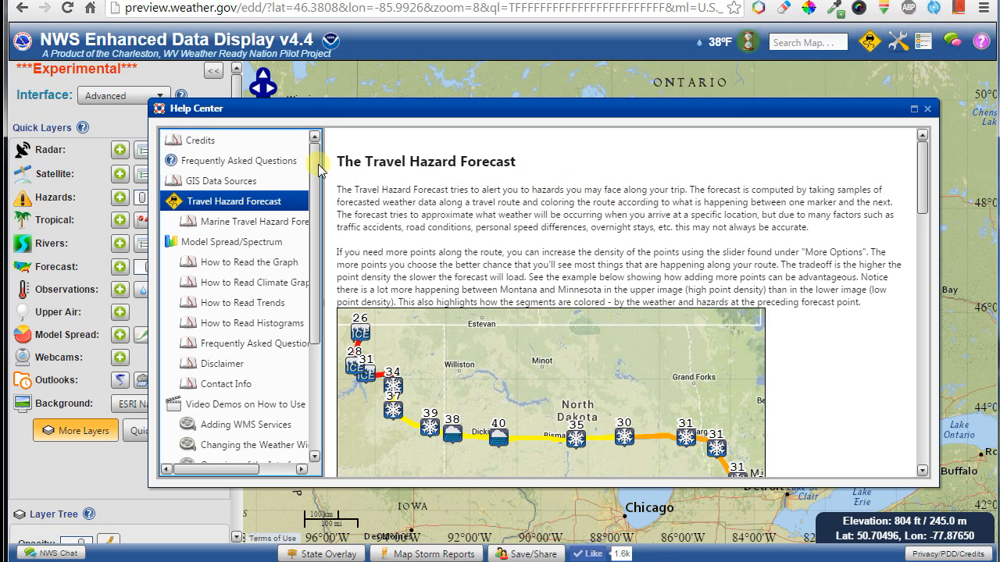
click(257, 184)
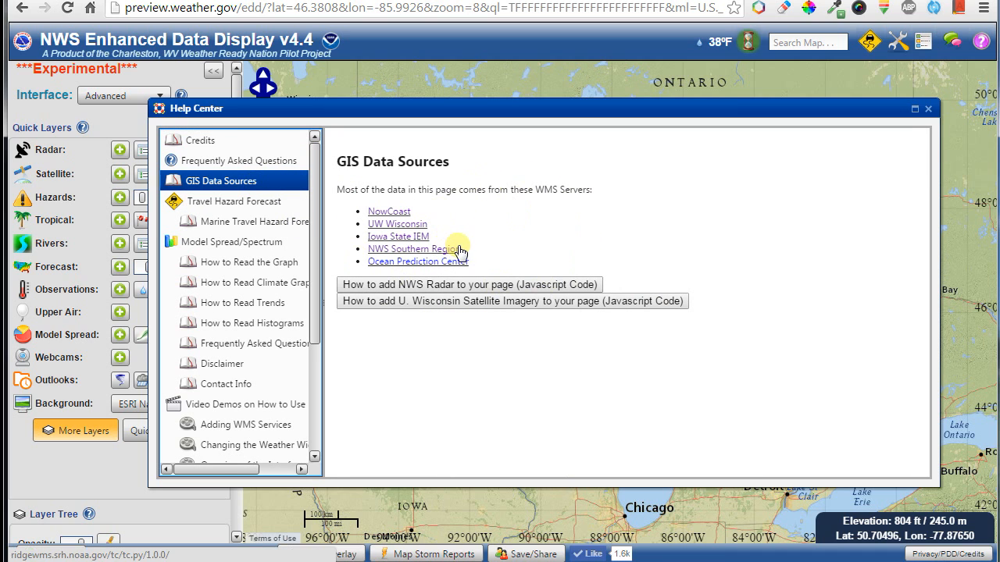
click(435, 286)
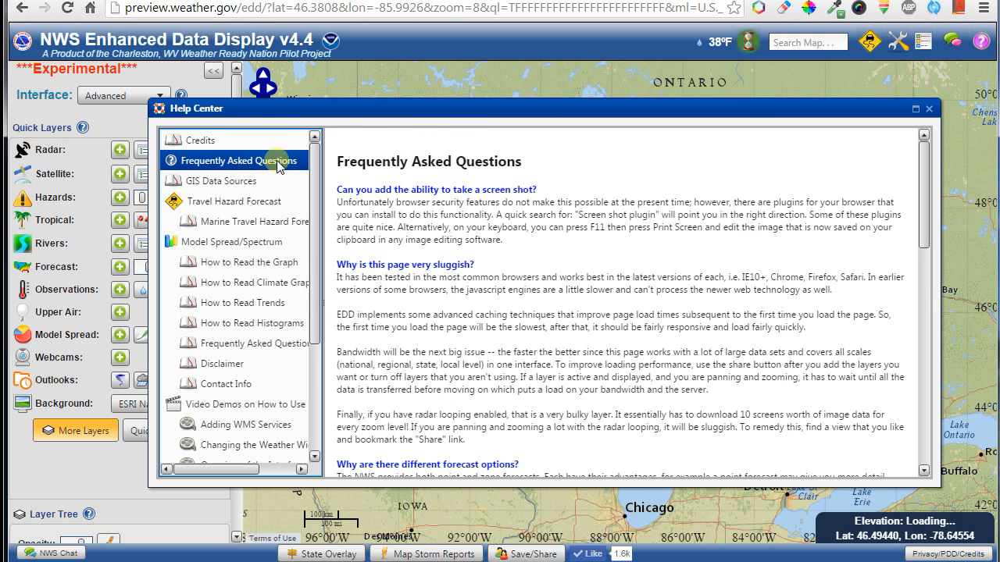
scroll(594, 242, down, 10)
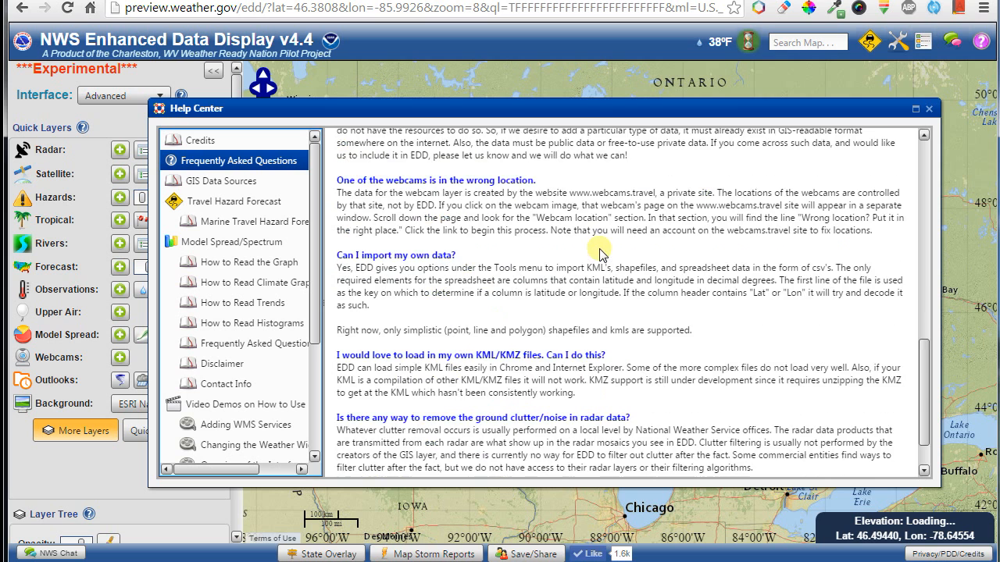
scroll(599, 253, down, 1)
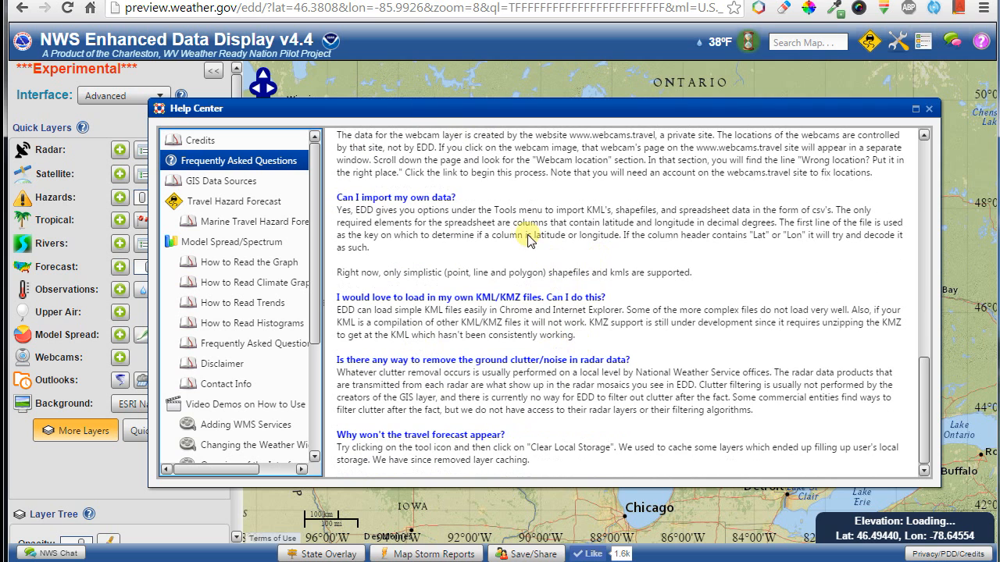
Scroll through the Credits help page, then close the Help Center.
click(200, 140)
scroll(437, 257, up, 5)
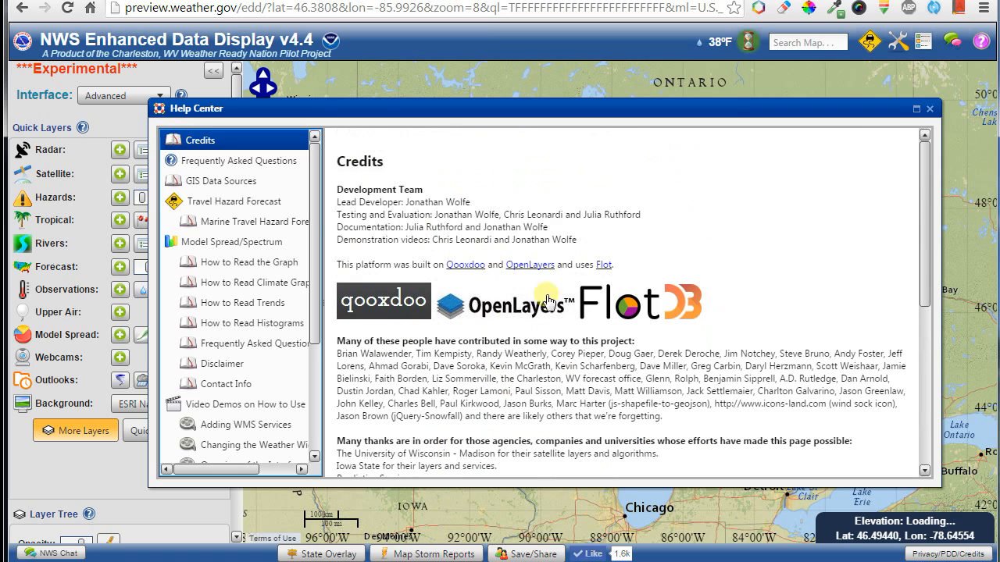
scroll(547, 297, down, 5)
scroll(390, 351, down, 2)
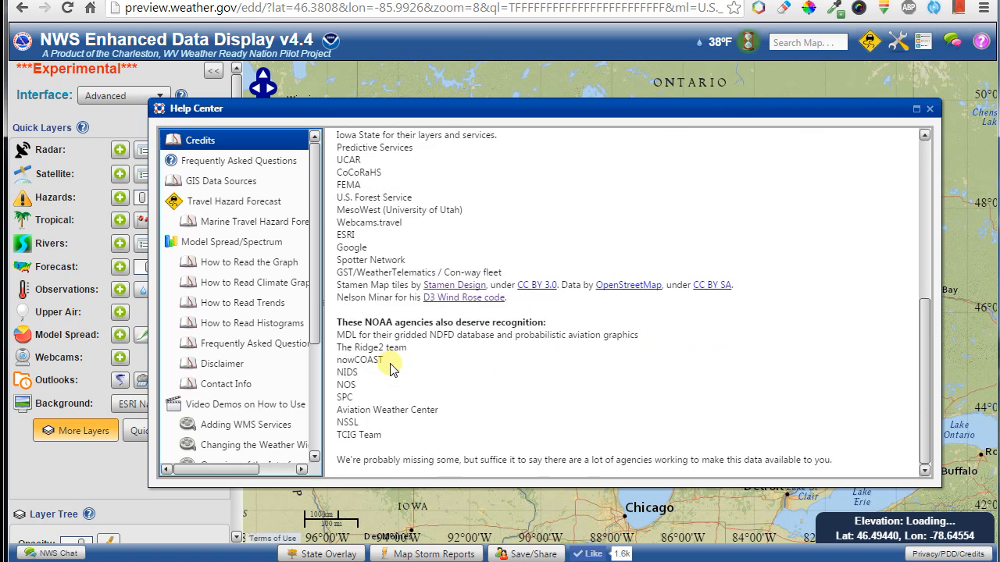
scroll(391, 351, up, 7)
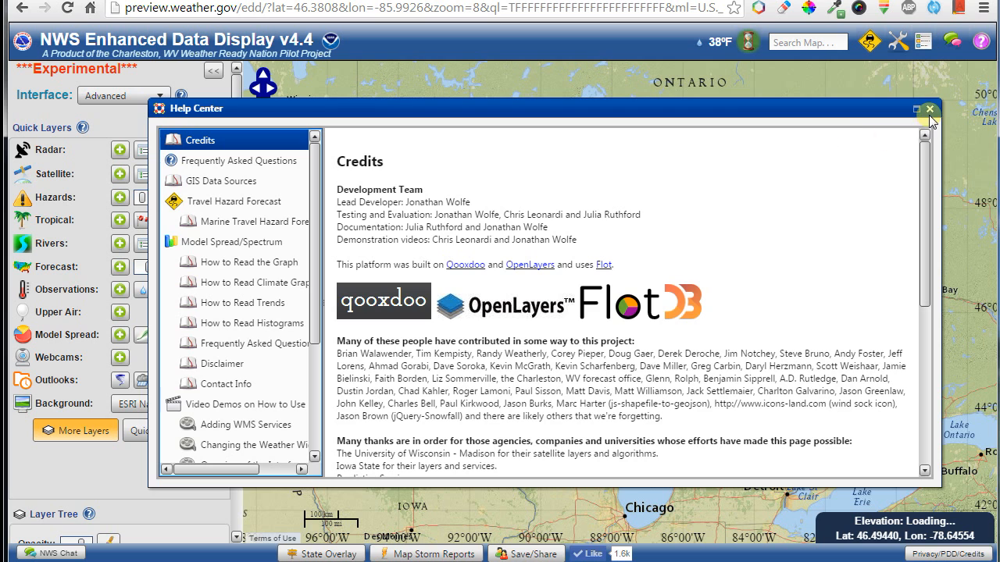
click(929, 111)
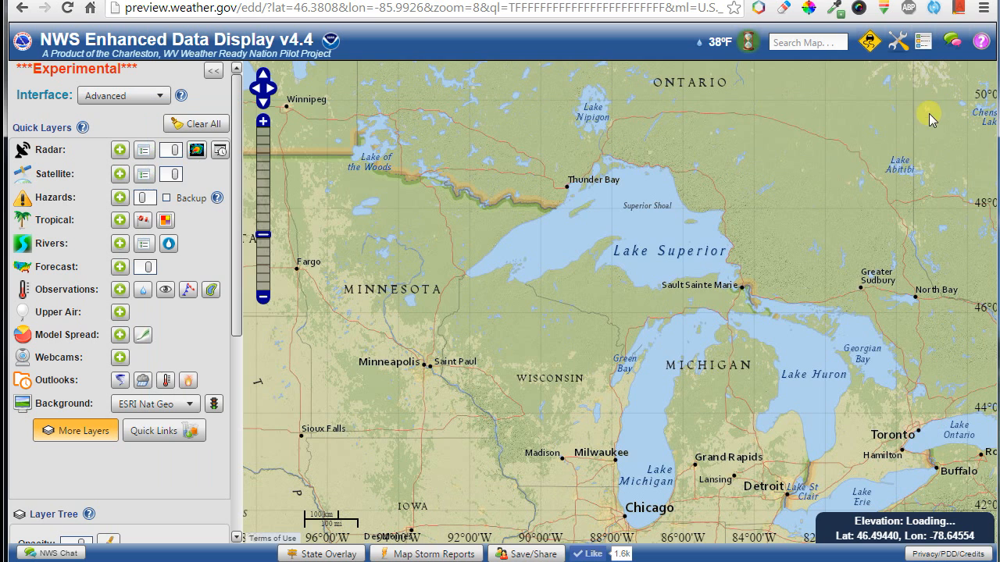
Open and close the feedback survey, then open and close the Tools menu.
click(955, 45)
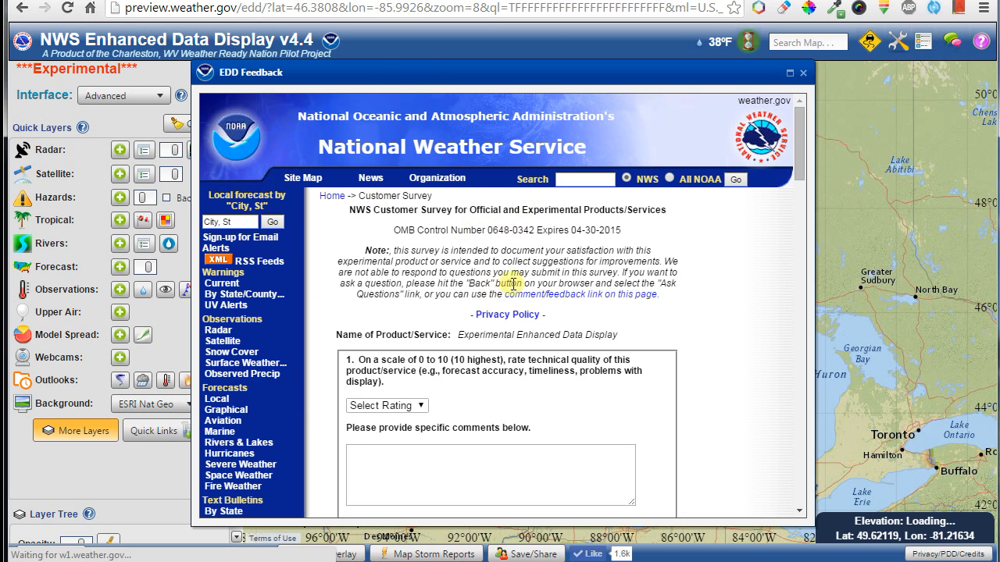
click(803, 73)
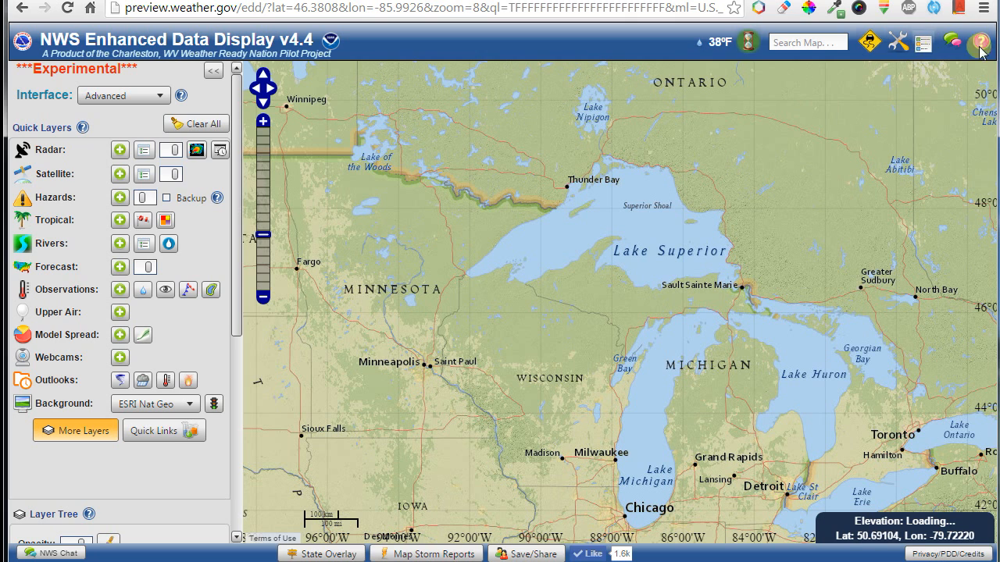
click(900, 43)
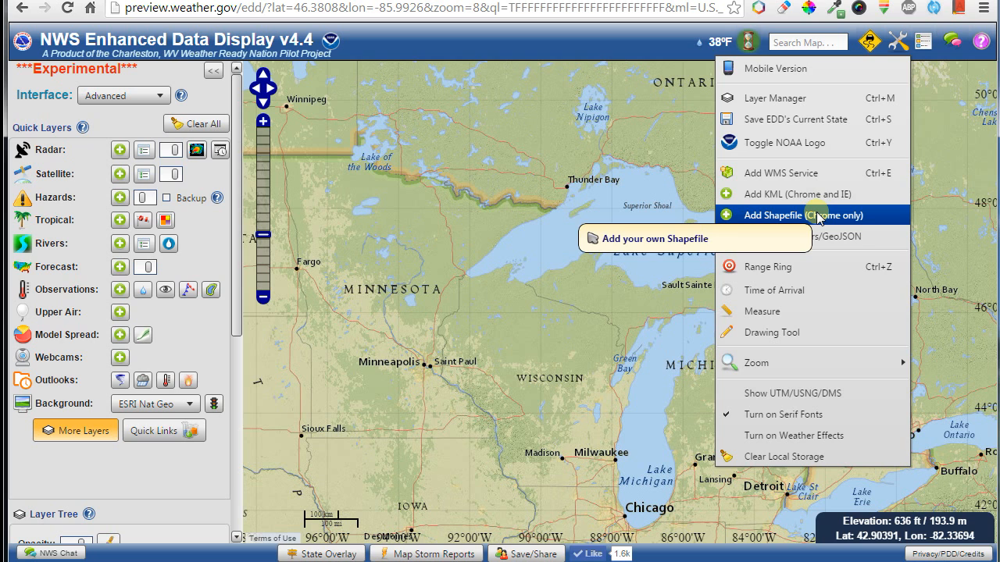
click(810, 154)
Toggle the NOAA logo onto the map and shift the view north over Ontario.
click(906, 48)
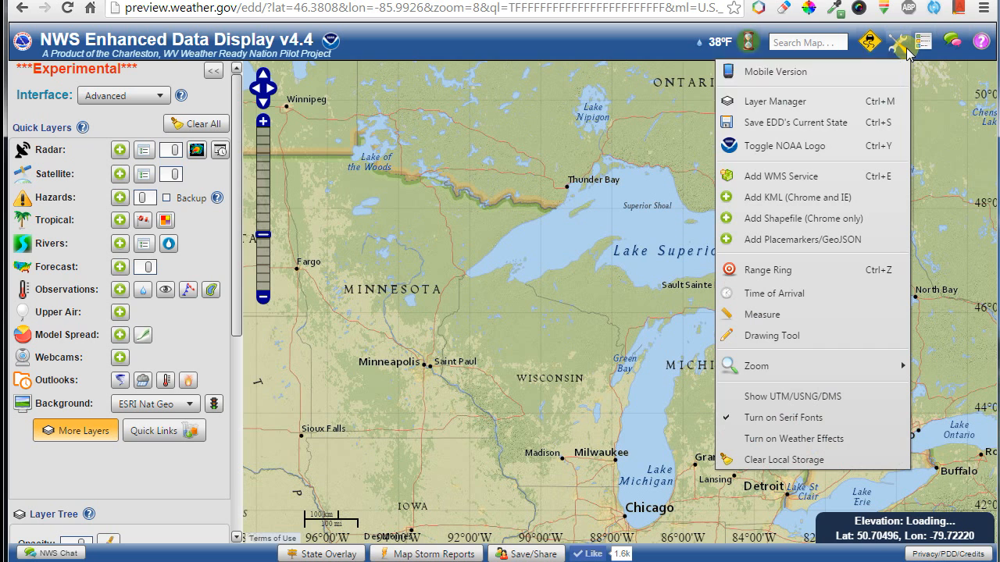
click(841, 152)
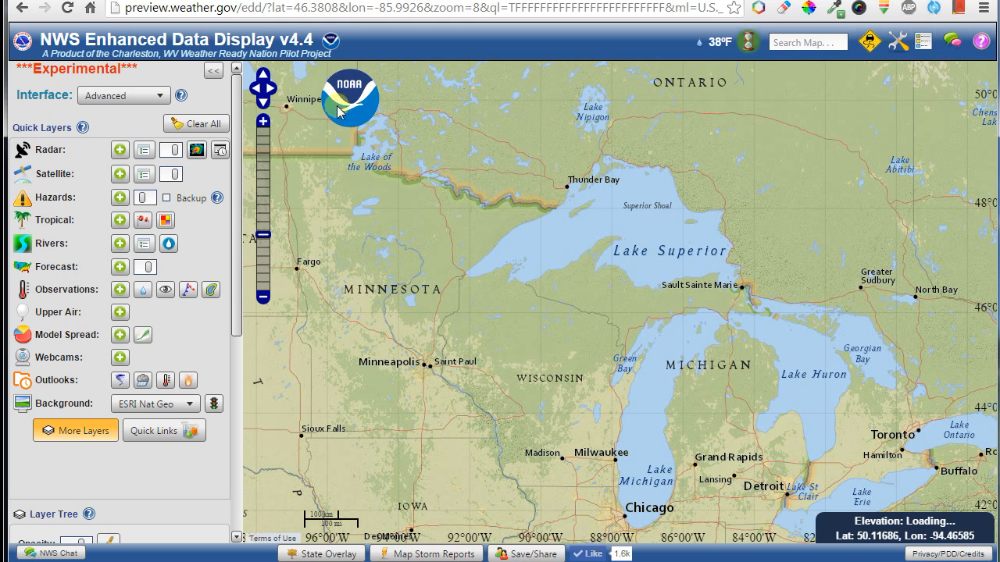
drag(505, 203, 519, 284)
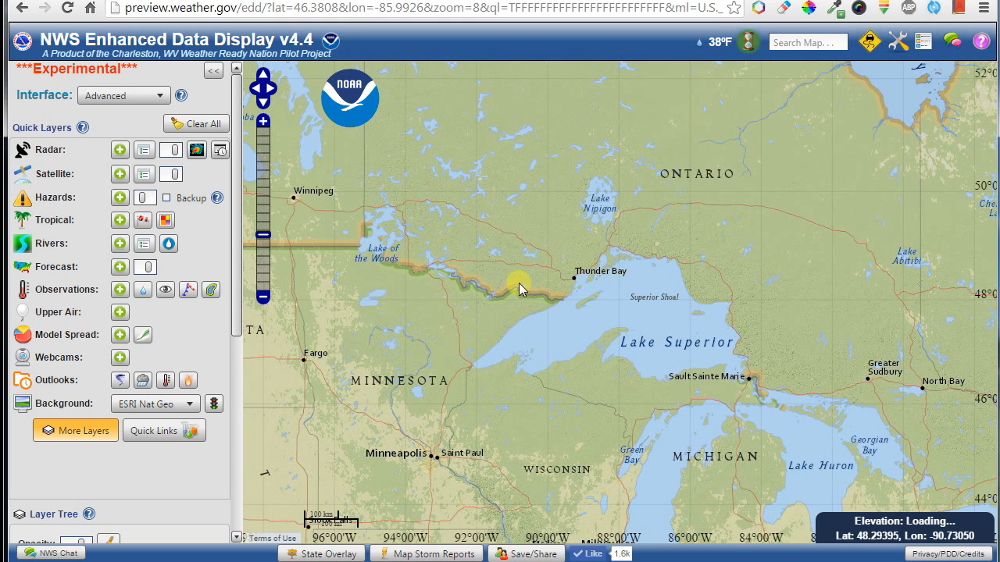
click(899, 42)
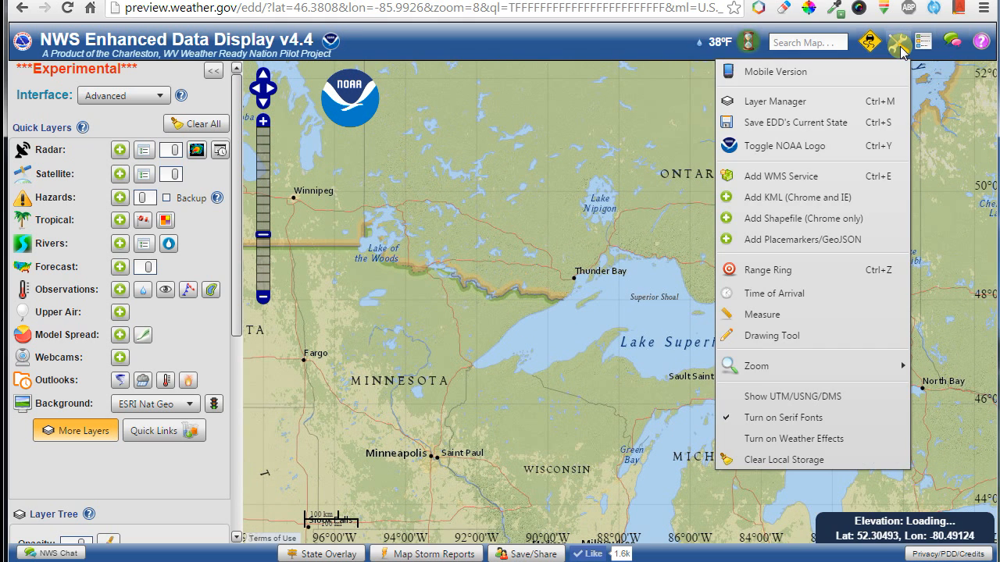
Switch EDD to its mobile version and center the map over North America.
click(806, 75)
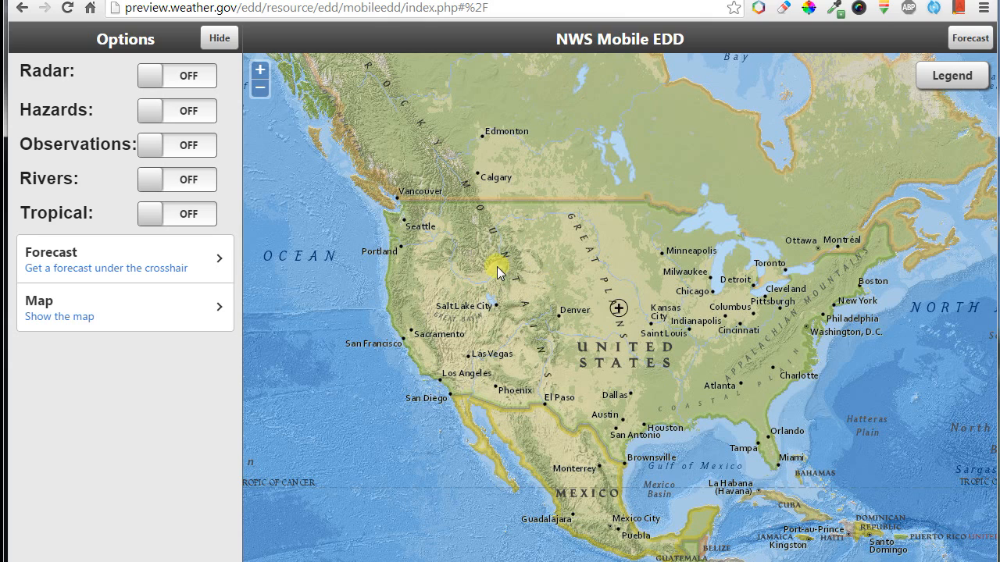
drag(585, 308, 589, 366)
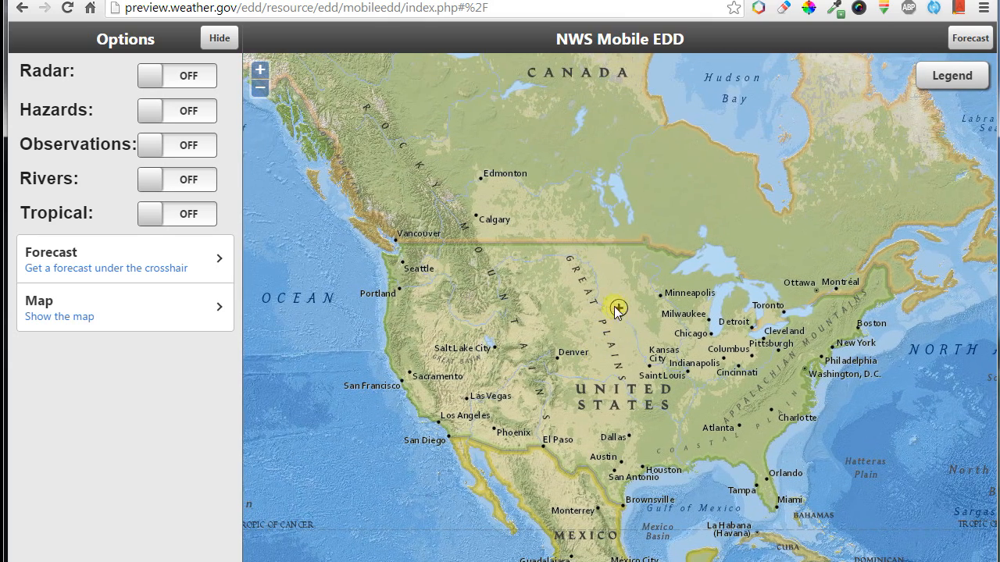
drag(609, 309, 677, 294)
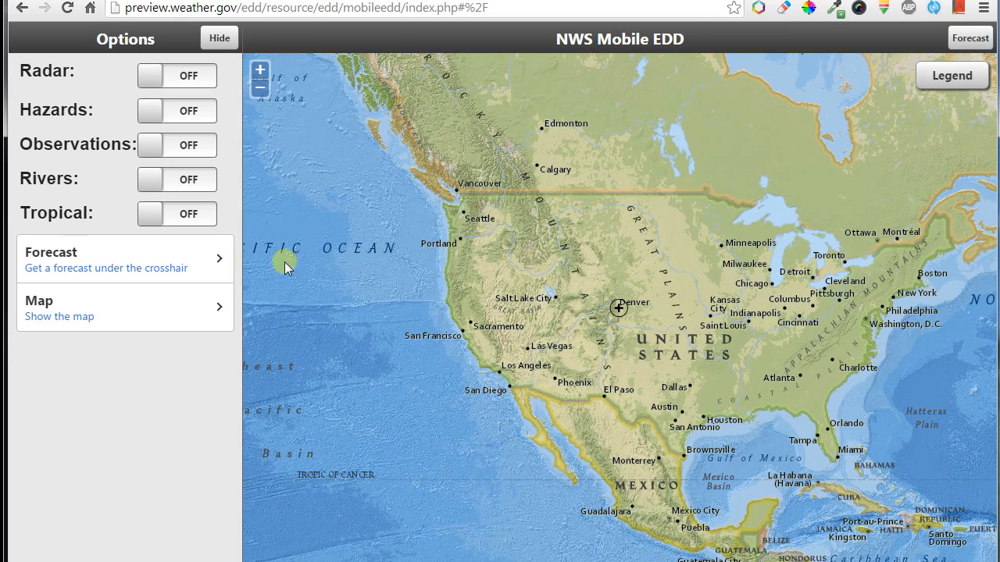
View the Denver forecast and its Hazardous Weather Outlook, then return to the map.
click(160, 266)
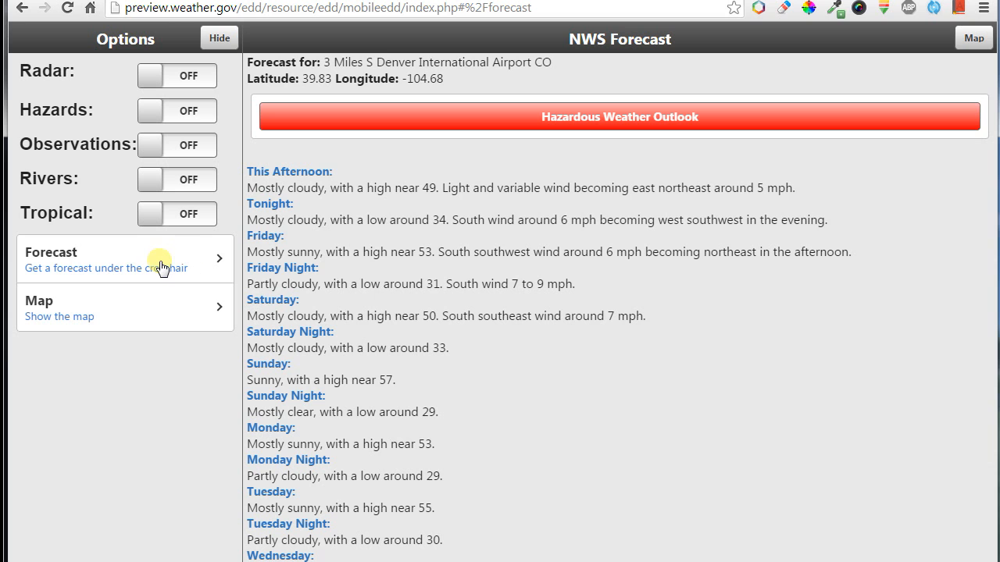
click(676, 125)
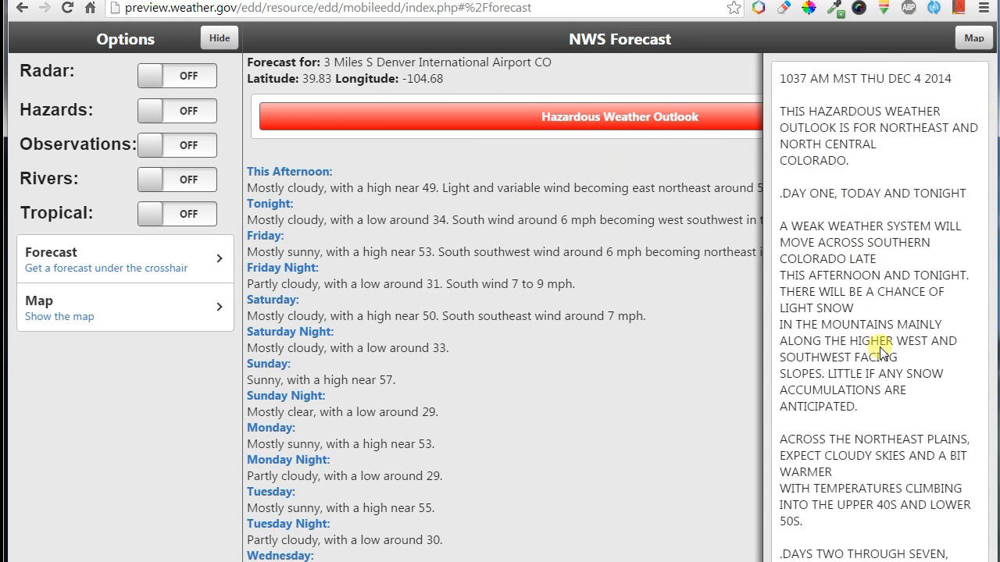
scroll(880, 351, down, 5)
click(877, 525)
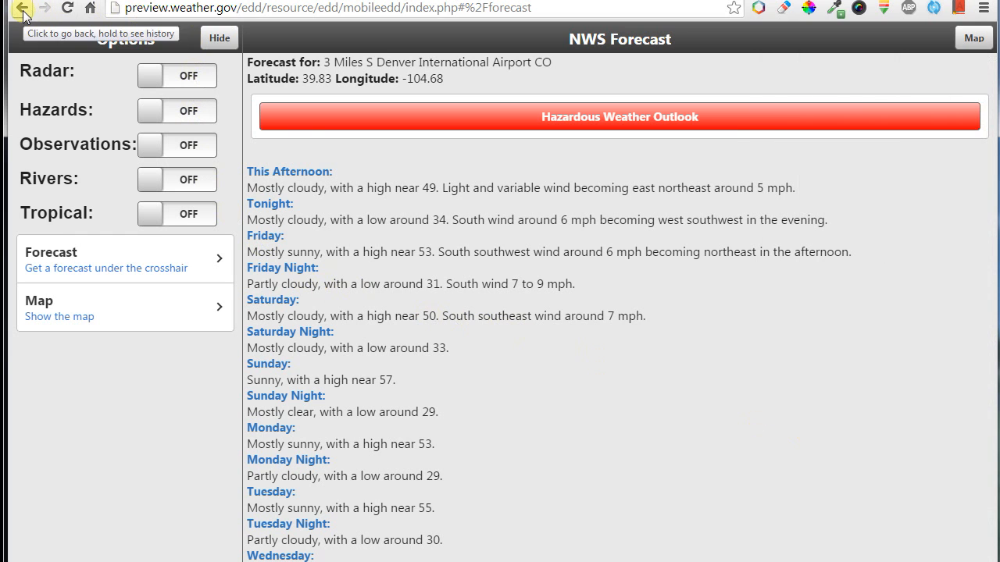
click(145, 306)
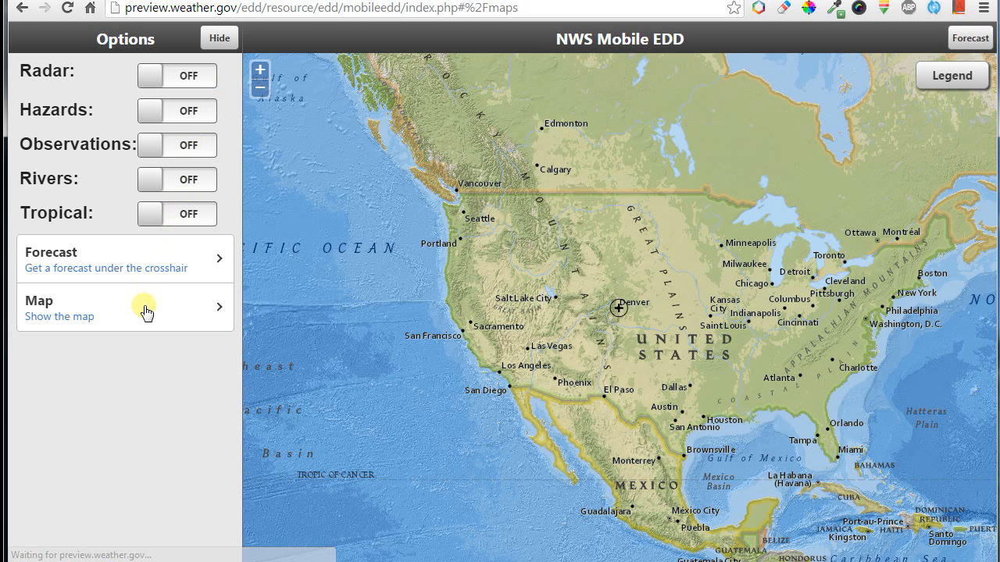
Turn on the radar and hazards overlays and read the Montana hazard zone advisory.
click(161, 81)
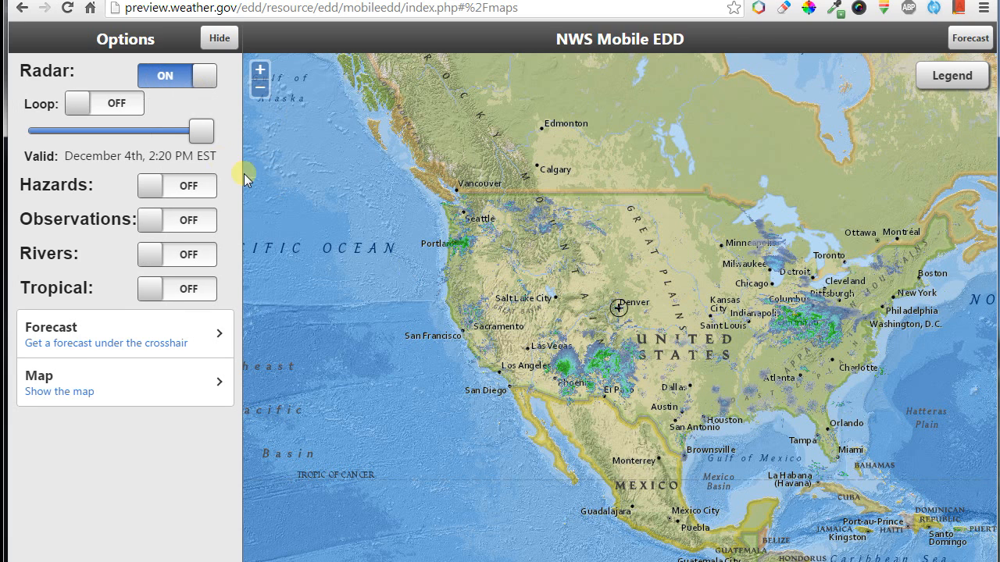
click(171, 195)
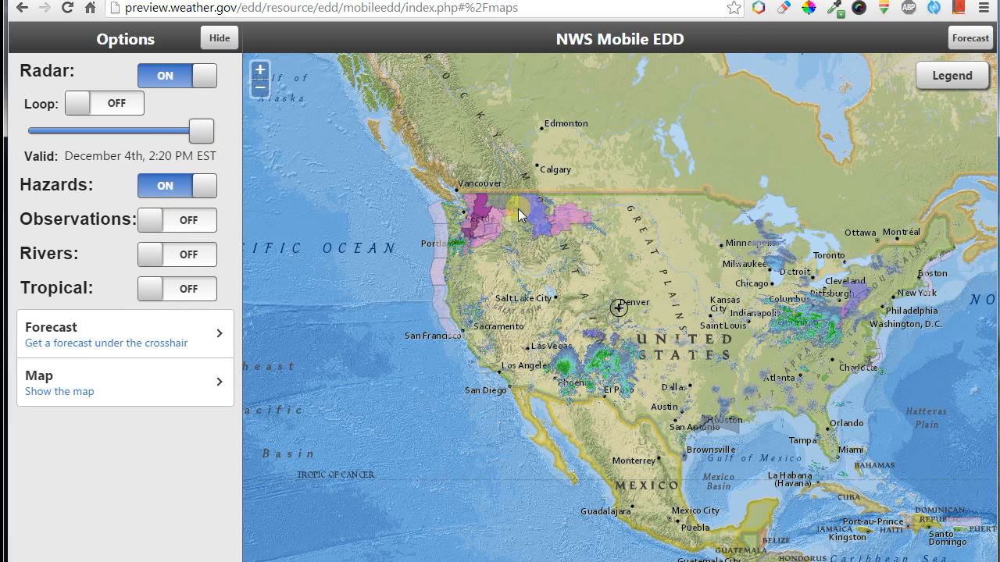
click(527, 210)
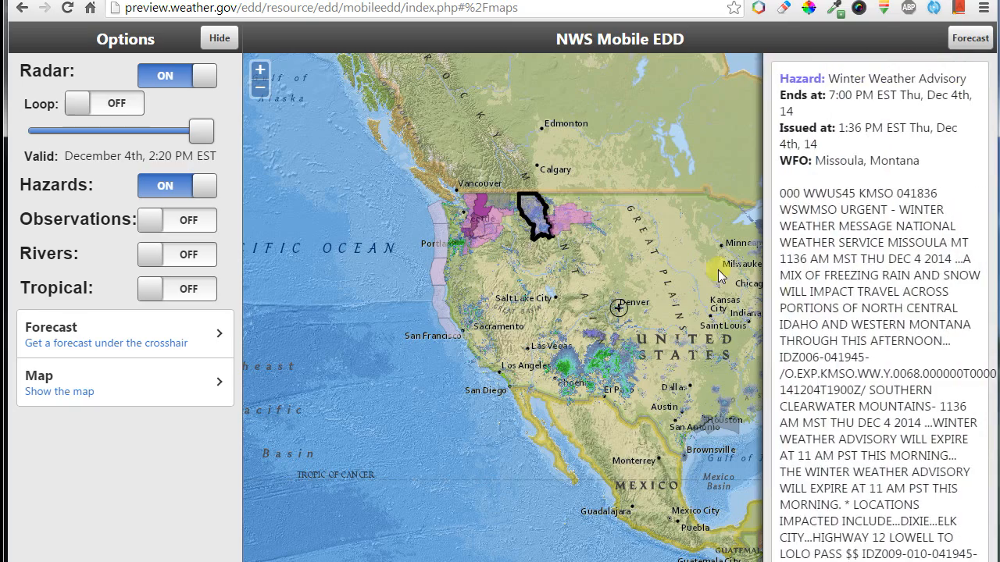
scroll(853, 106, down, 5)
scroll(853, 117, down, 5)
scroll(853, 133, up, 15)
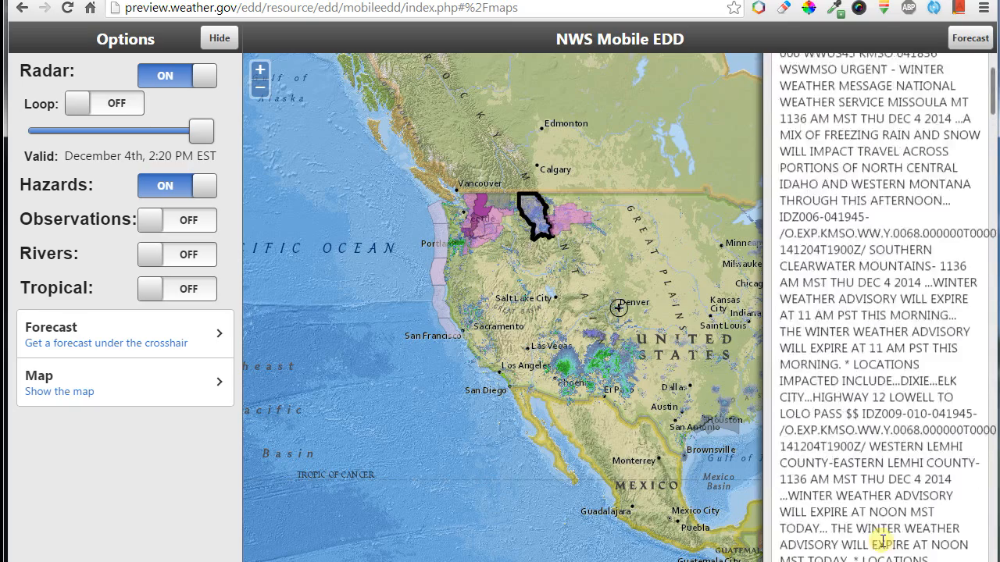
Turn on observations and view the charts for Buoy 46229 and Lake Michigan buoy 45002.
click(187, 227)
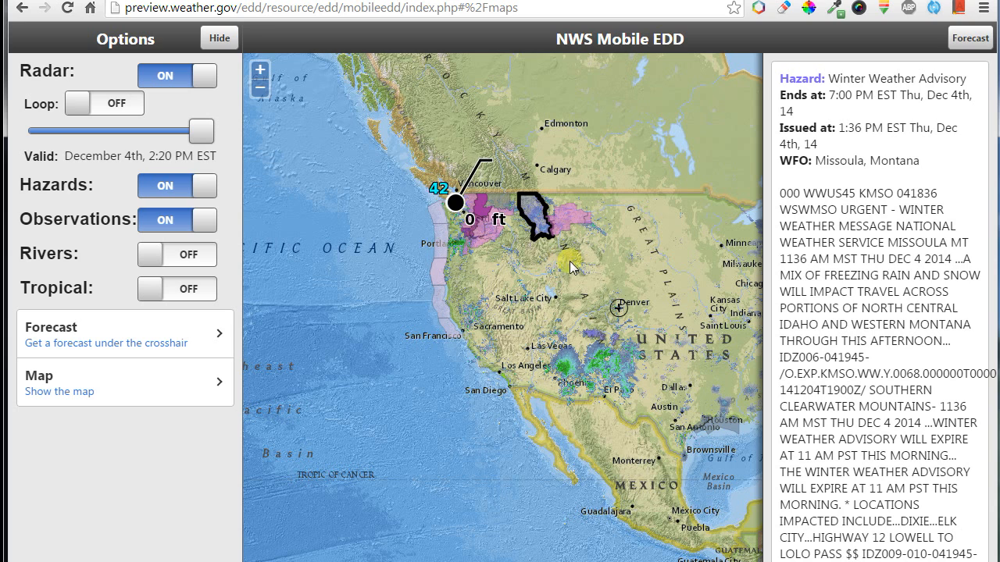
click(447, 251)
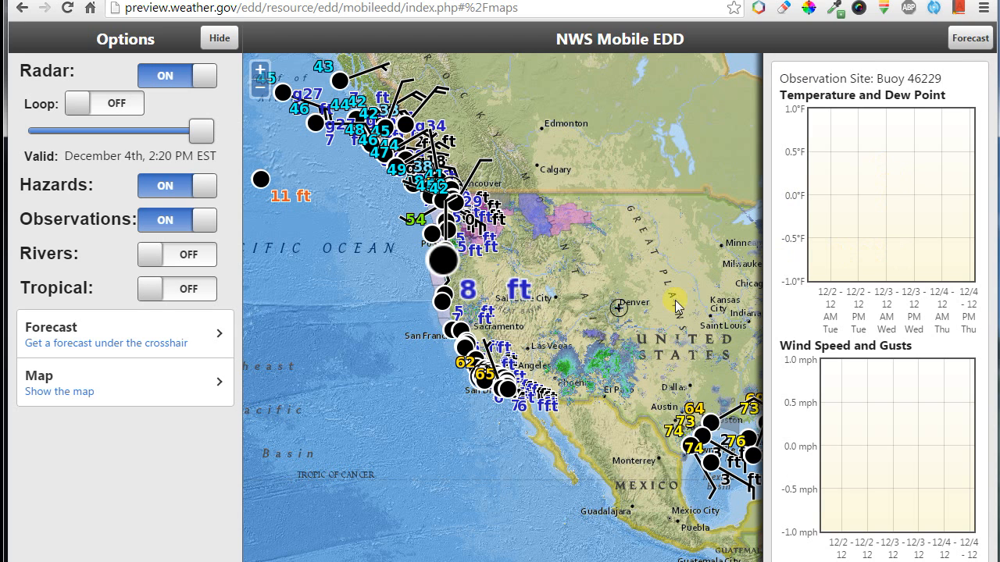
click(700, 432)
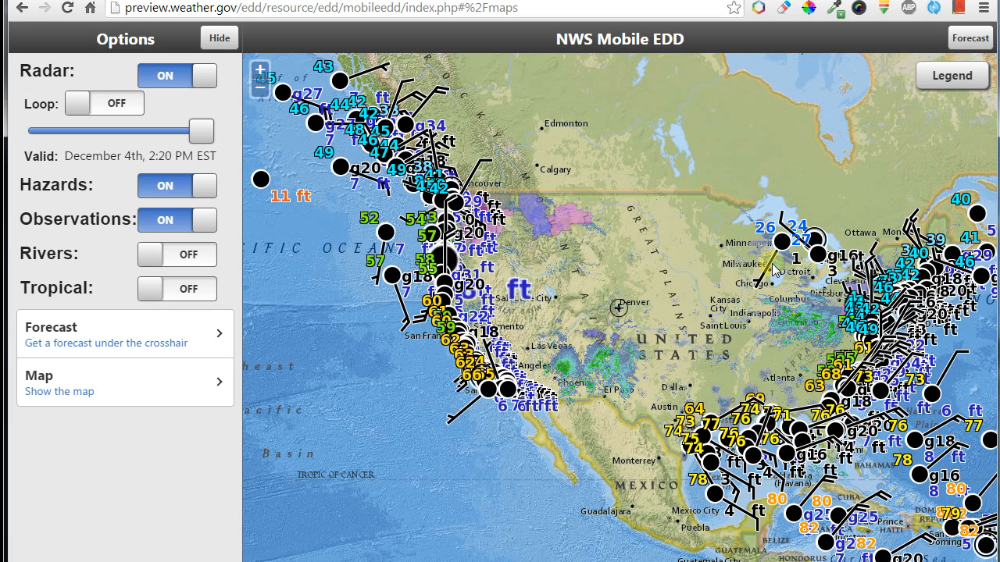
click(779, 251)
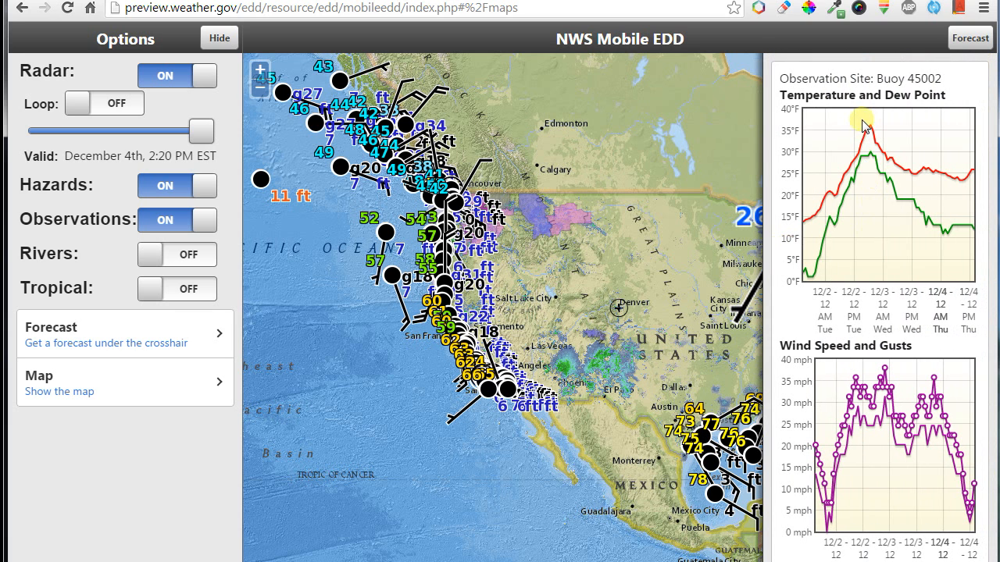
drag(880, 367, 887, 270)
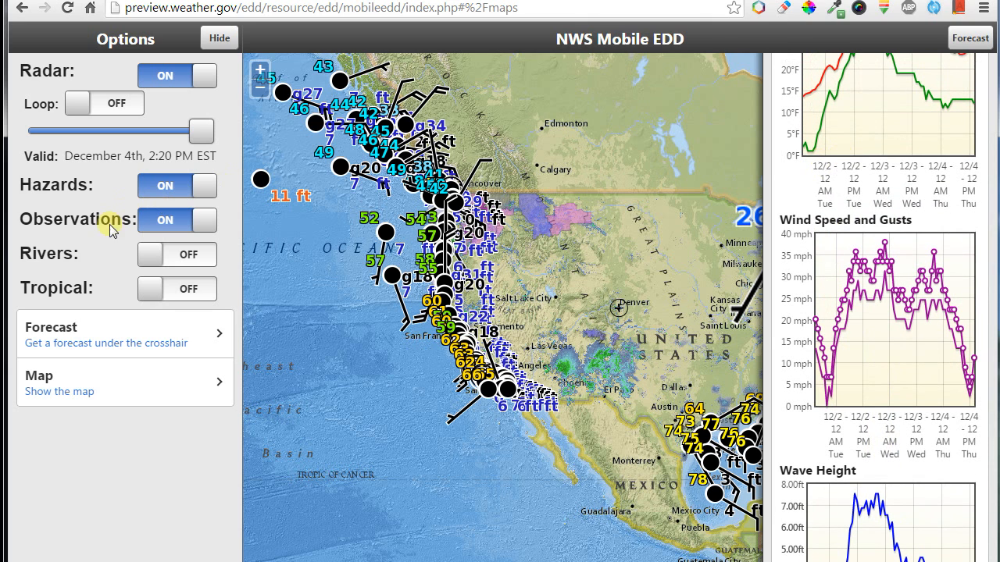
Turn observations off, go back to the Denver forecast, then the mobile map.
click(148, 223)
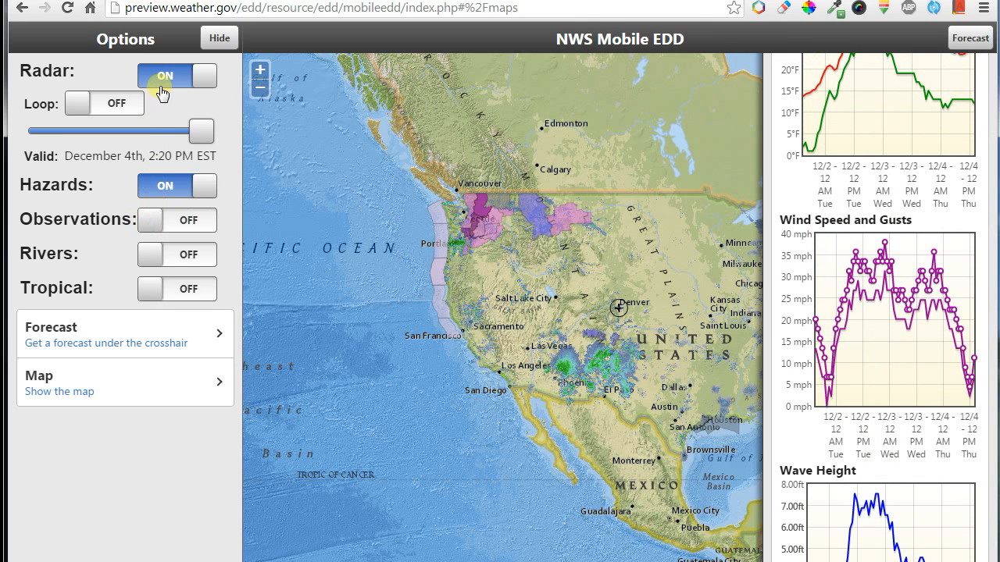
click(22, 9)
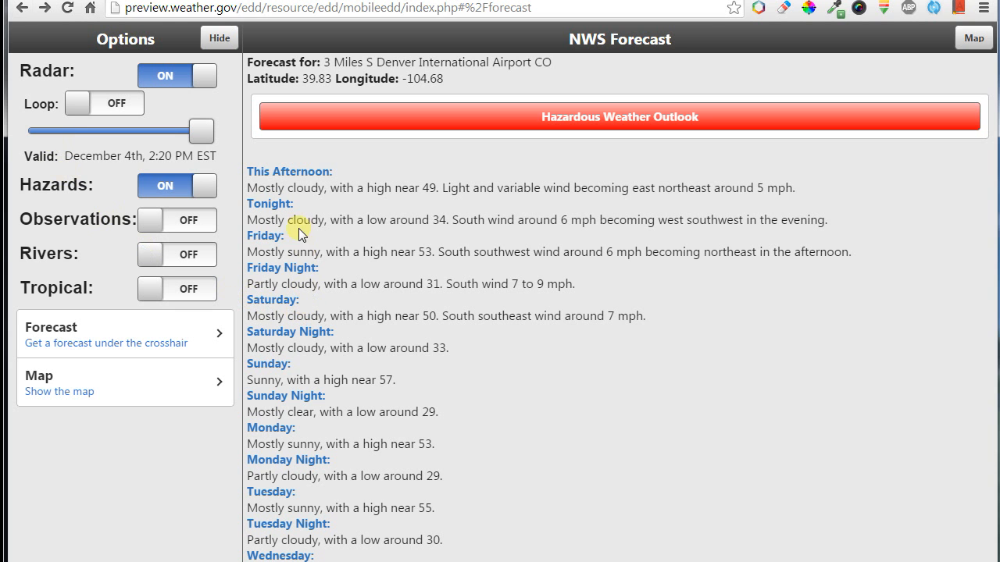
click(25, 9)
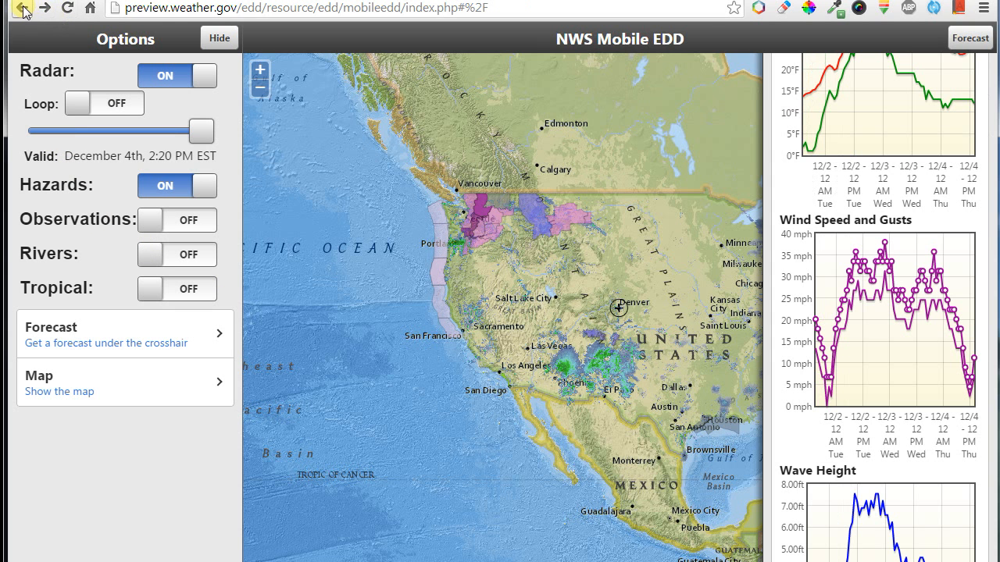
Go back from the mobile version to the full desktop EDD and Clear All layers.
click(25, 9)
right_click(22, 8)
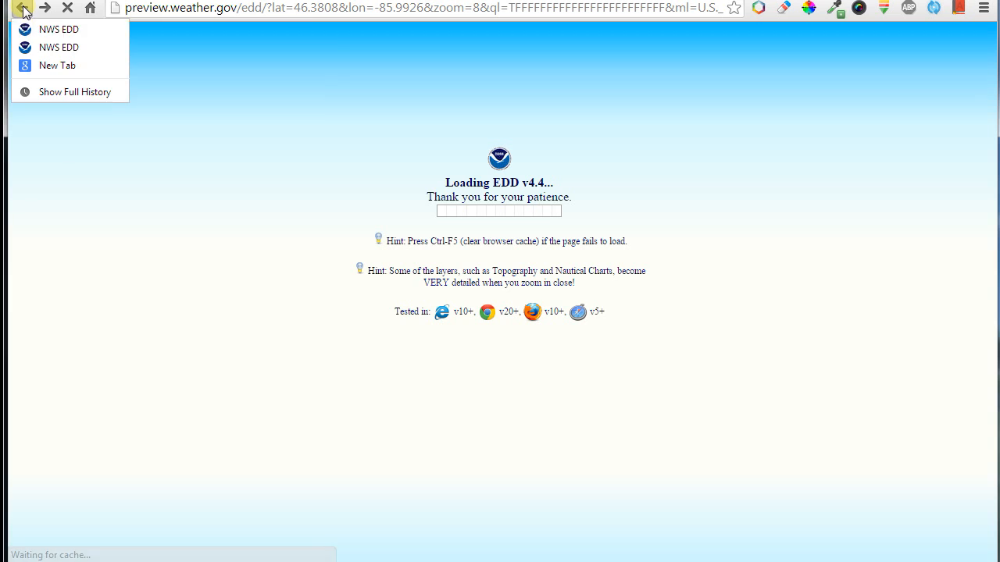
click(169, 245)
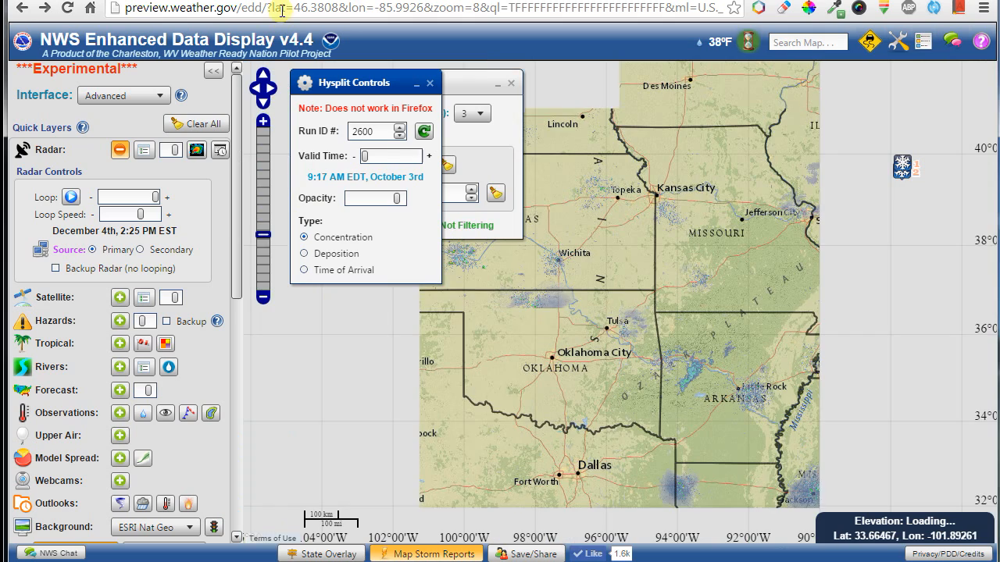
click(195, 127)
Close the Hysplit controls, center the map on the central US, and show the wrench Tool Menu.
click(431, 81)
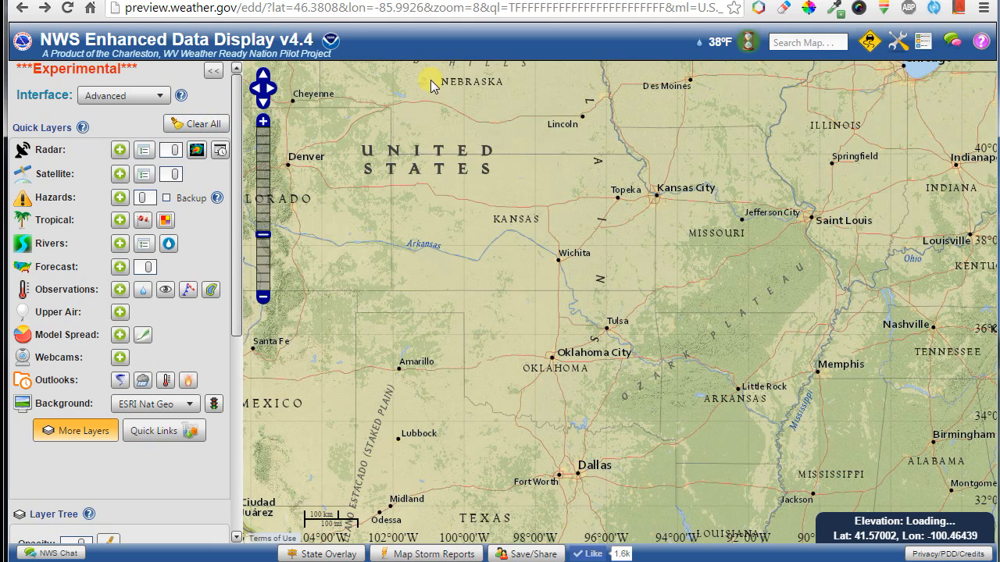
drag(703, 102, 656, 130)
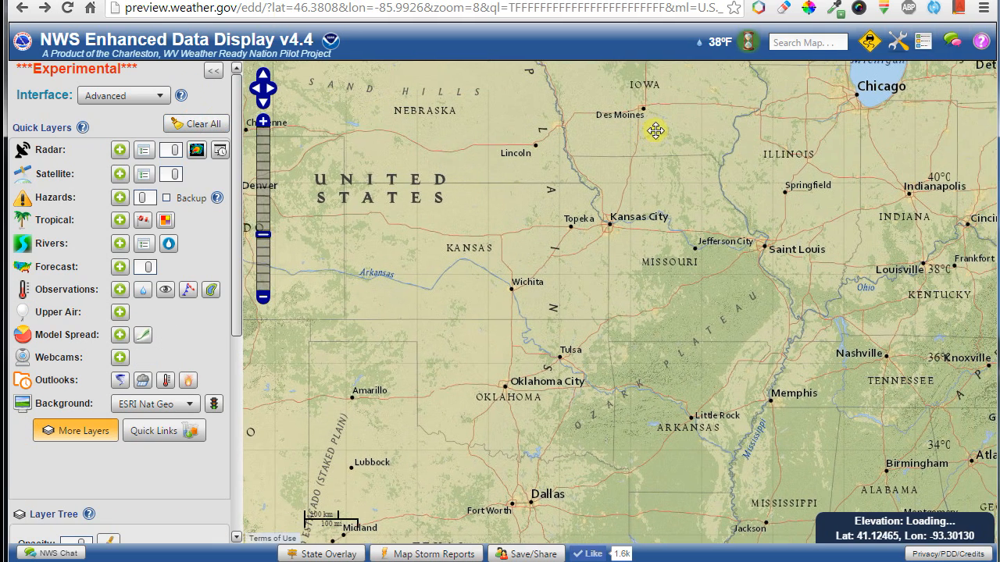
click(902, 45)
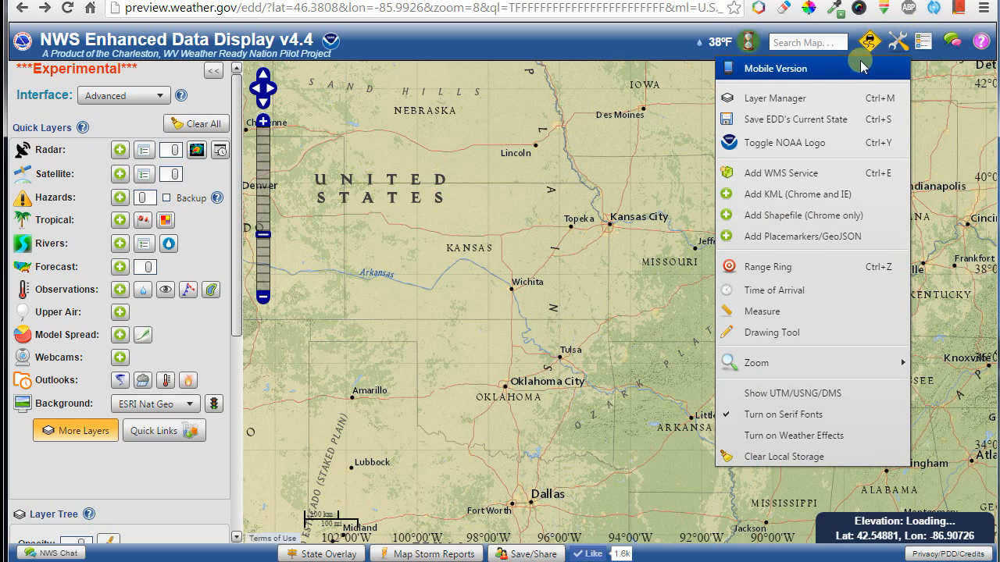
click(813, 102)
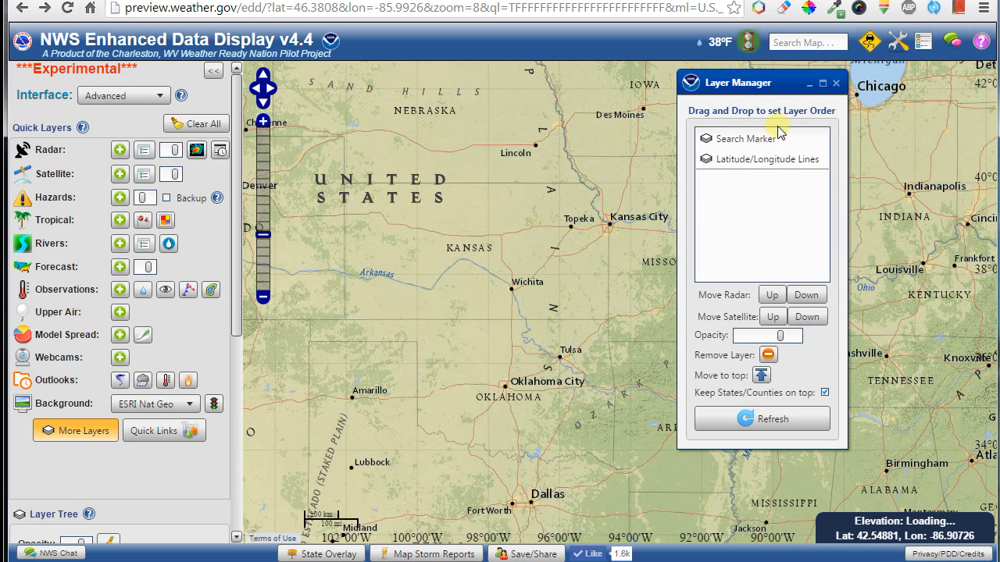
click(836, 82)
click(897, 42)
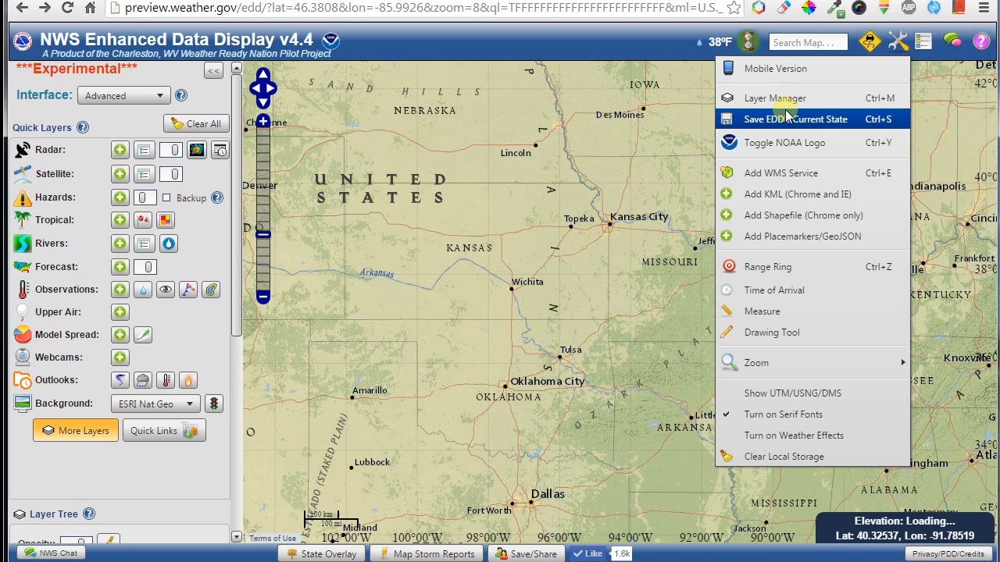
Open Add WMS Service and load the ArcGIS93Rest example Wind Turbine Locations layer.
click(830, 175)
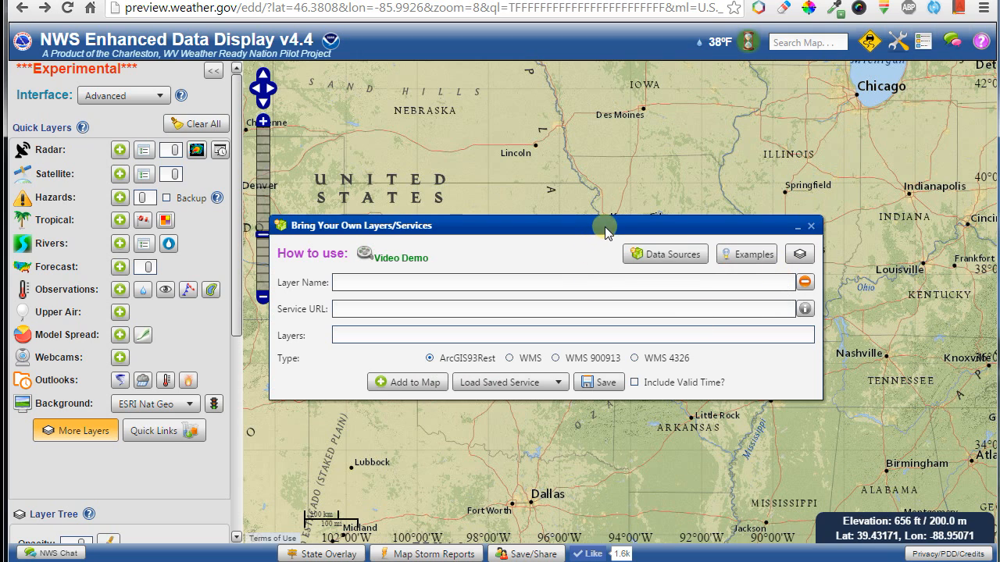
drag(606, 231, 627, 138)
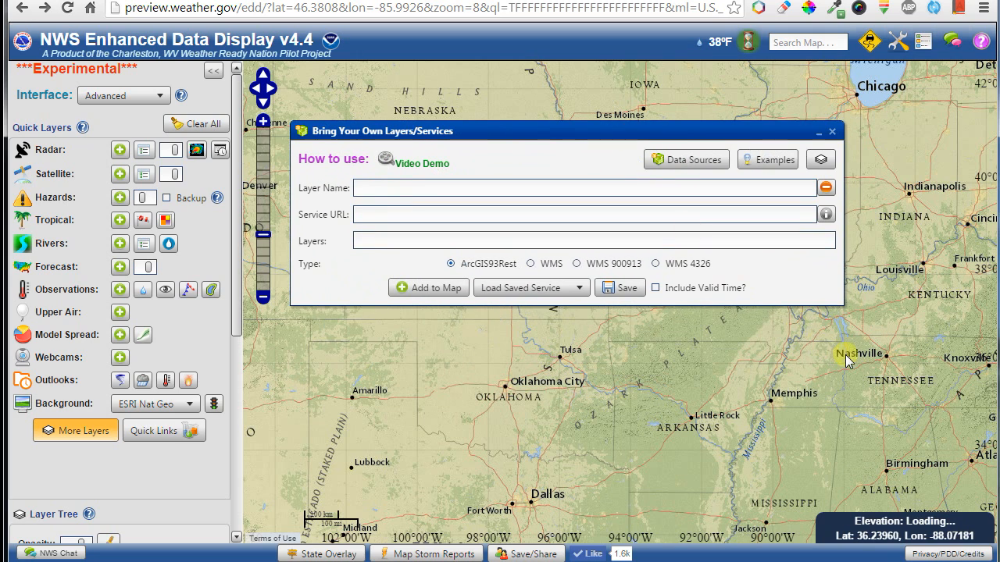
drag(846, 356, 529, 424)
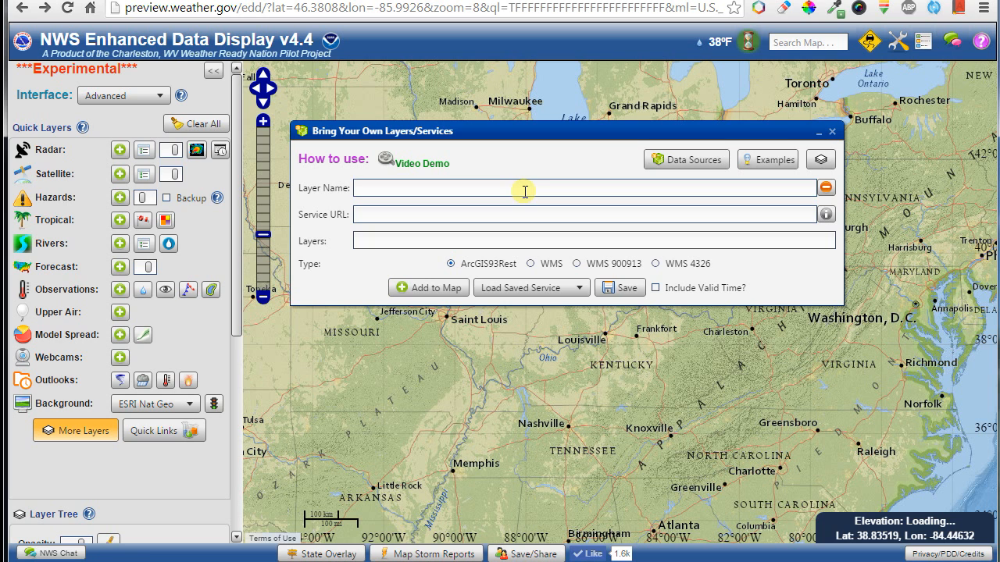
drag(493, 130, 502, 234)
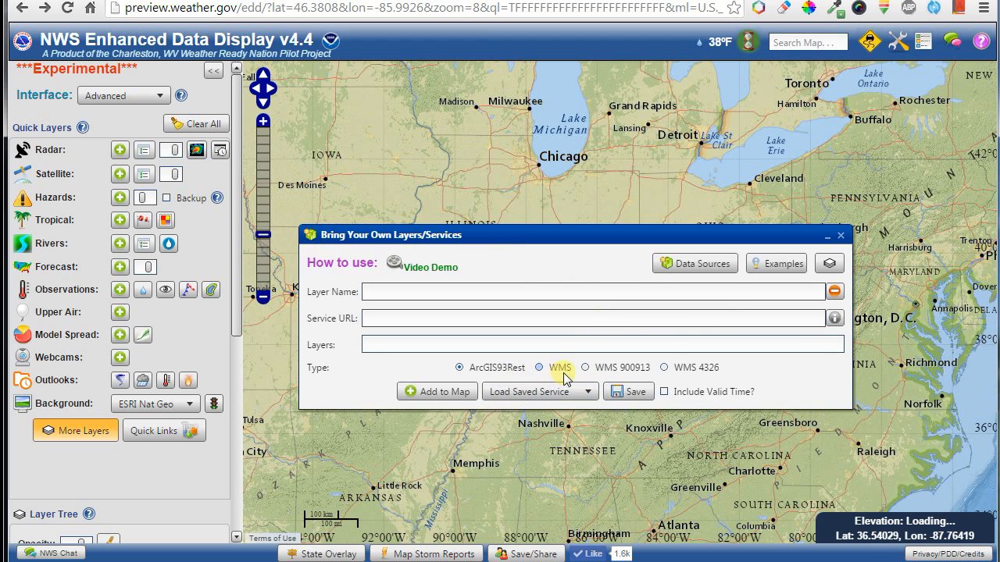
mouse_move(567, 378)
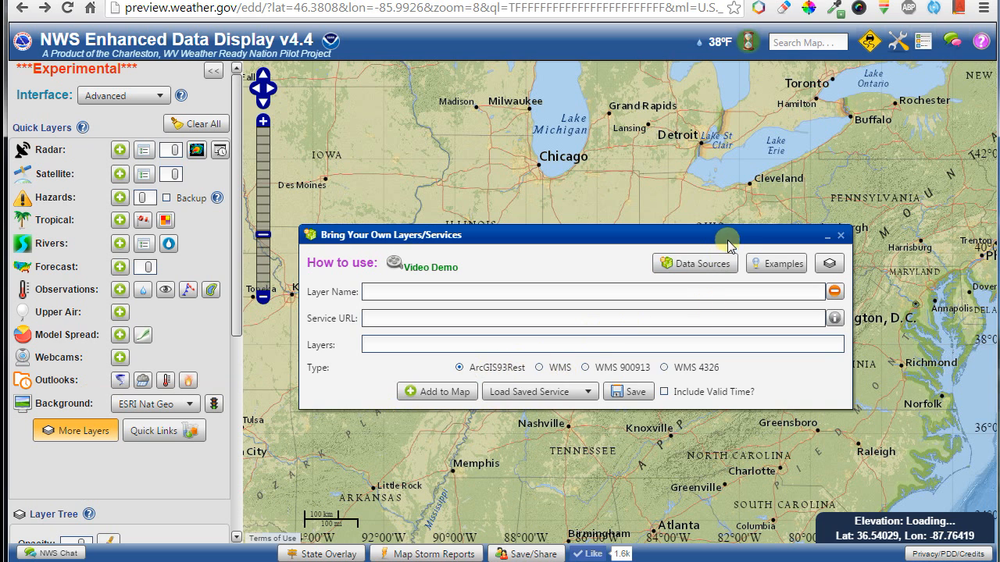
drag(731, 235, 655, 270)
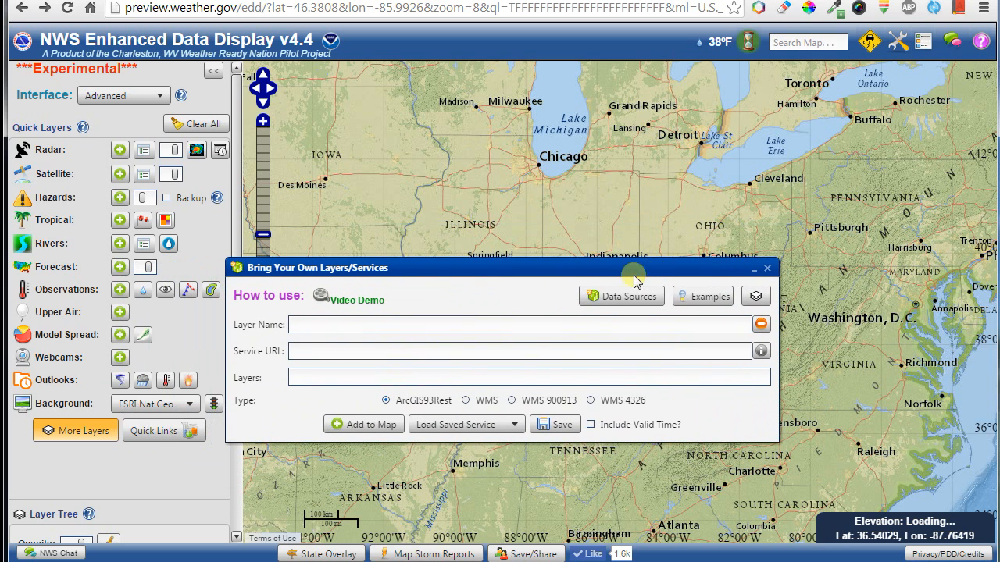
click(698, 297)
mouse_move(702, 324)
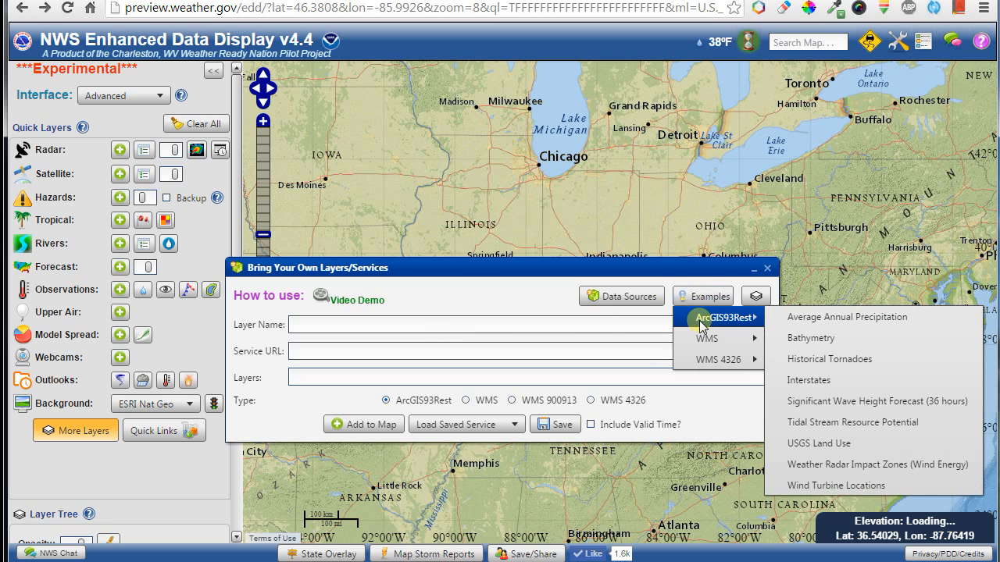
click(834, 486)
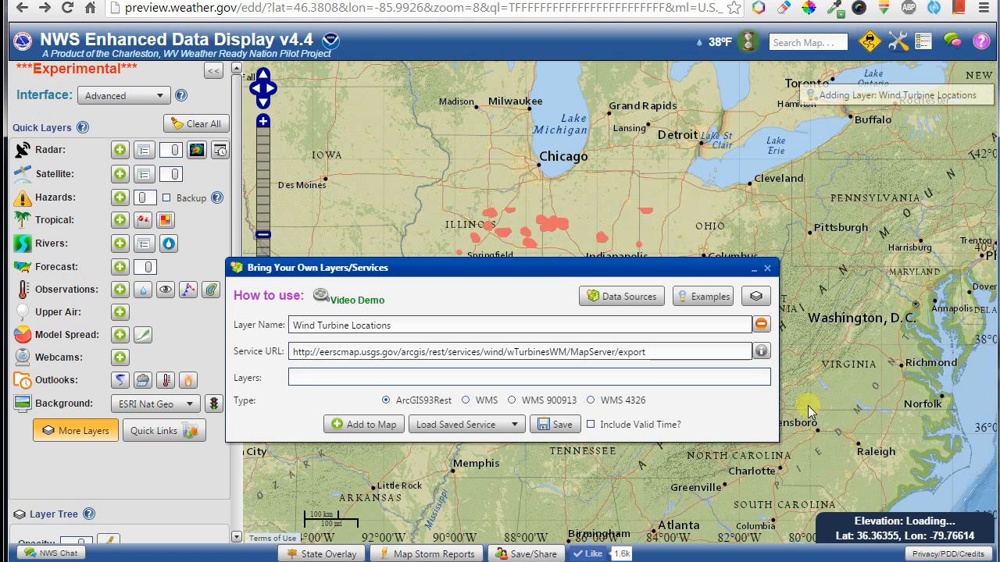
drag(673, 276, 529, 285)
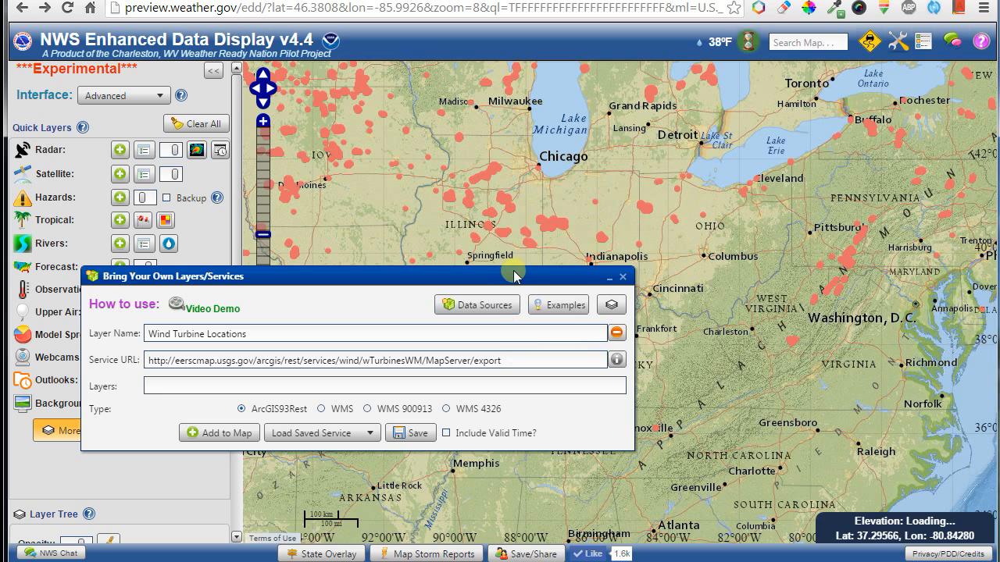
drag(516, 279, 537, 351)
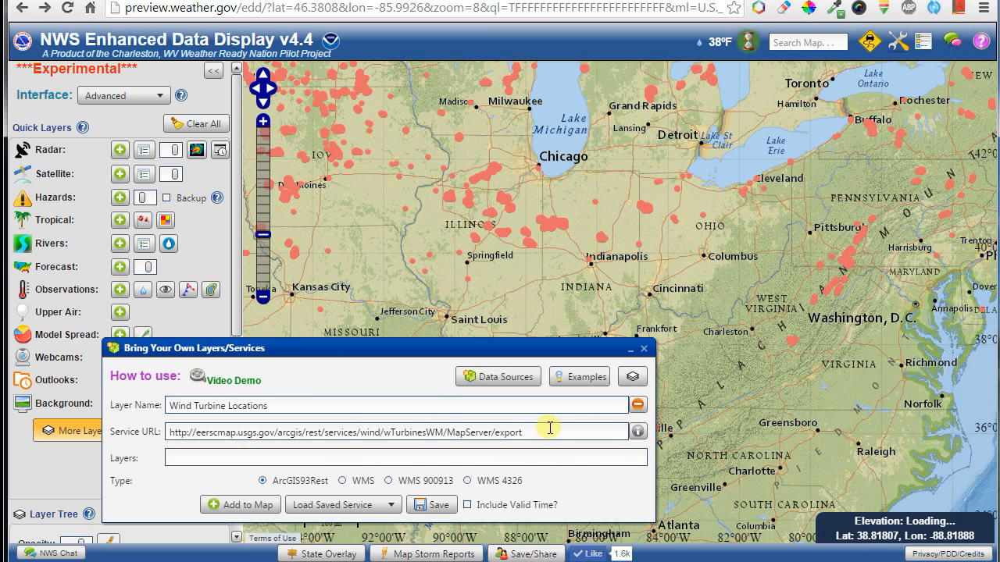
Browse the Data Sources and Load Saved Service lists without choosing anything.
click(518, 381)
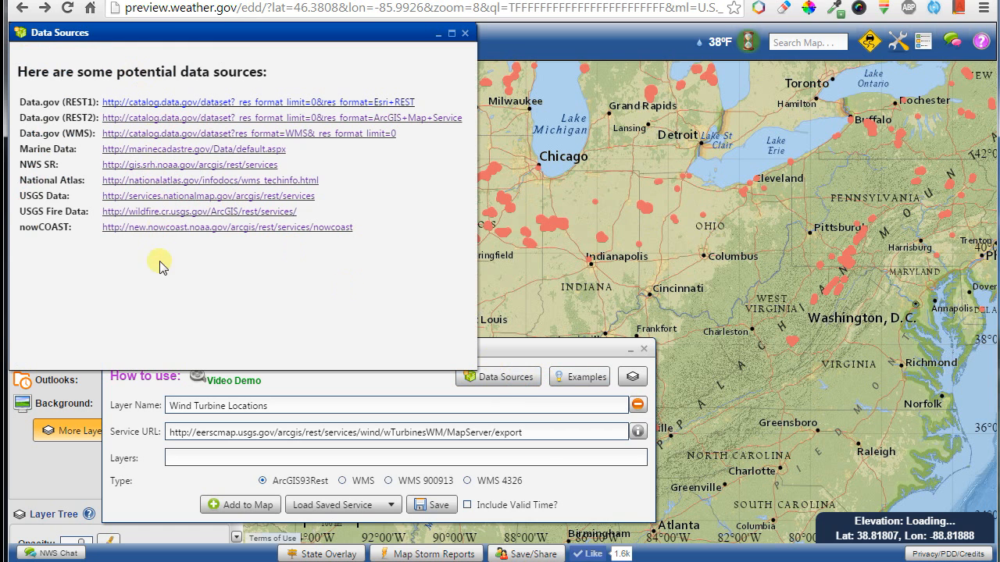
click(464, 33)
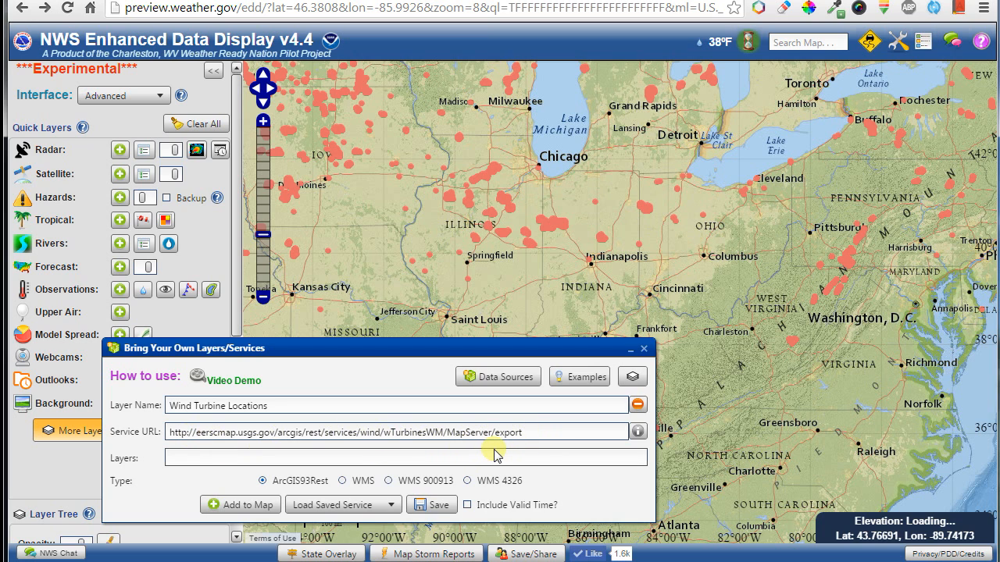
click(376, 503)
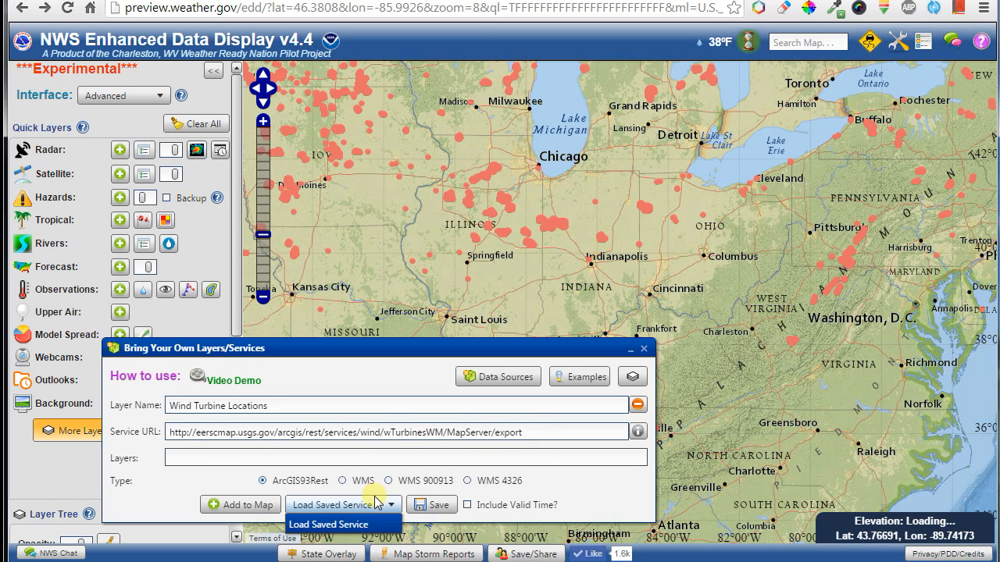
click(332, 504)
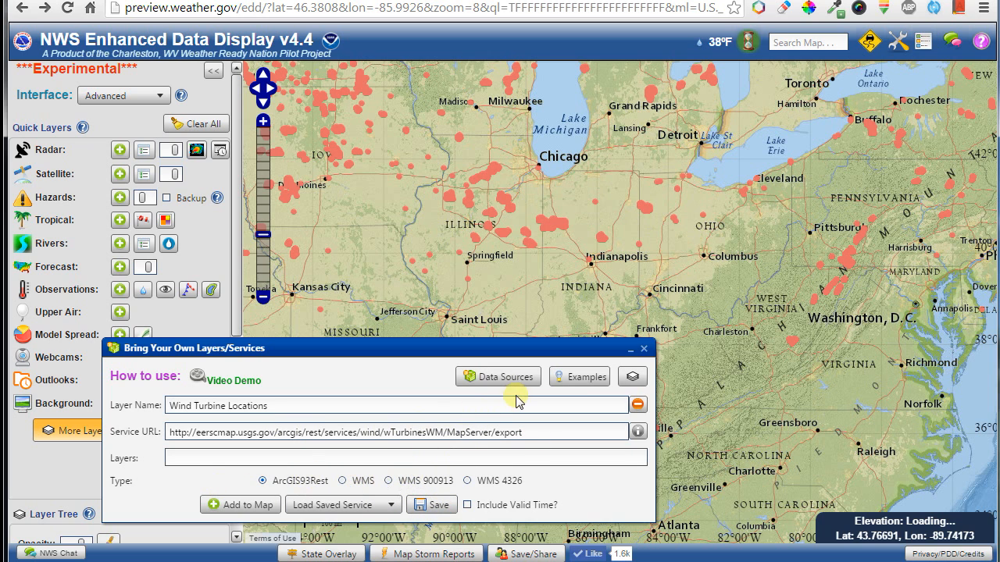
Remove the Wind Turbine Locations layer and bring up the WMS example services.
drag(726, 289, 536, 289)
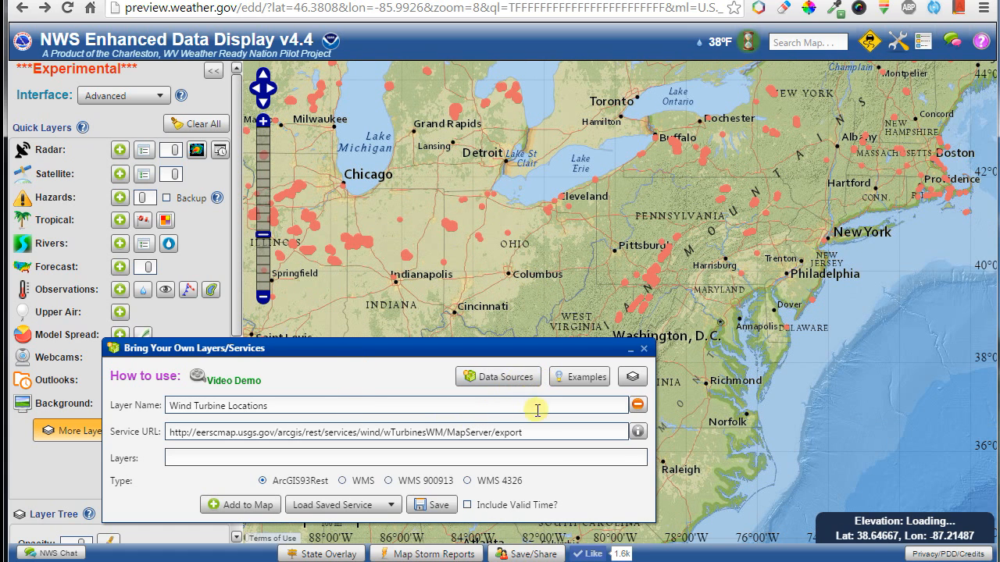
click(639, 406)
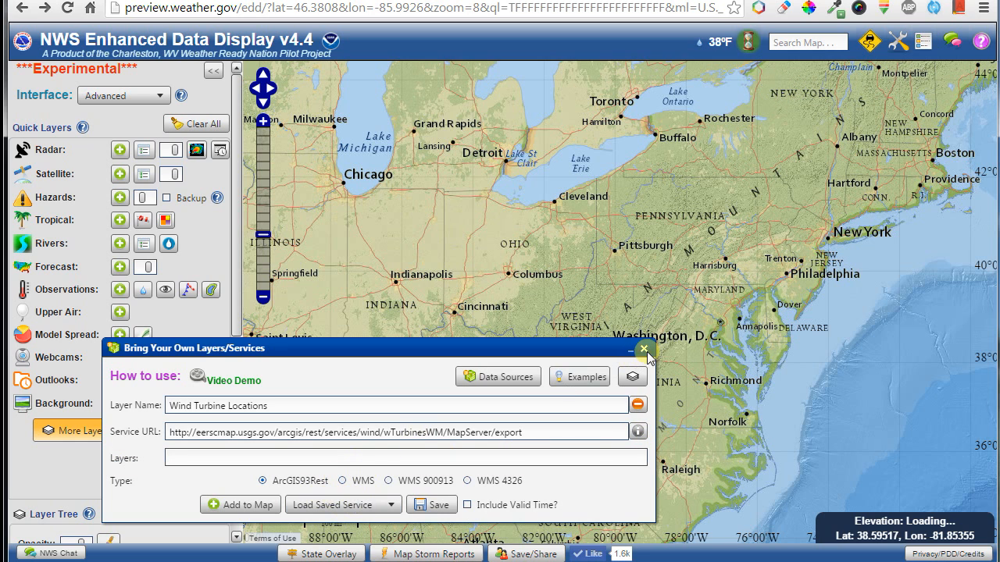
click(579, 377)
mouse_move(592, 424)
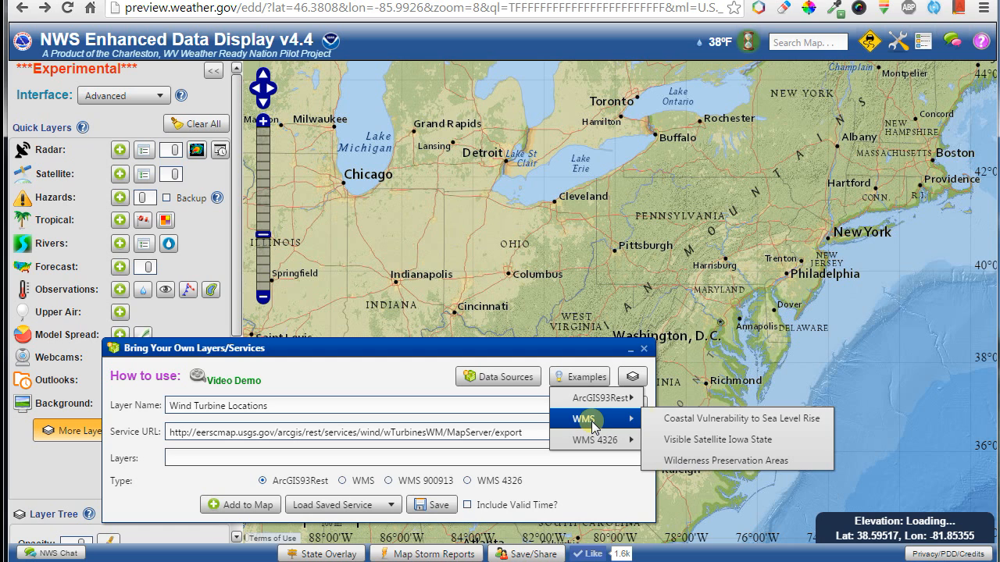
Add the Wilderness Preservation Areas WMS layer and review its GetCapabilities page.
click(693, 461)
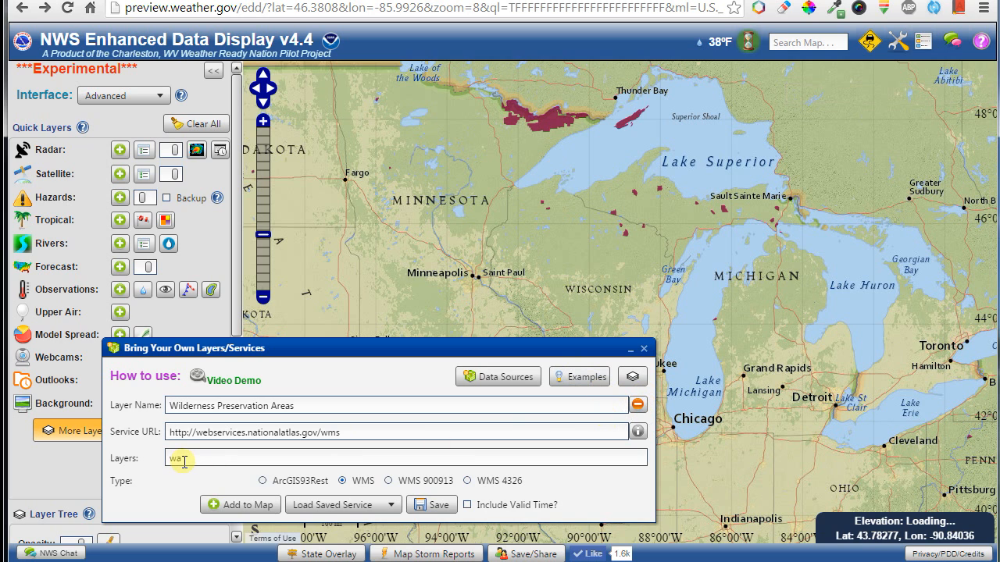
click(155, 460)
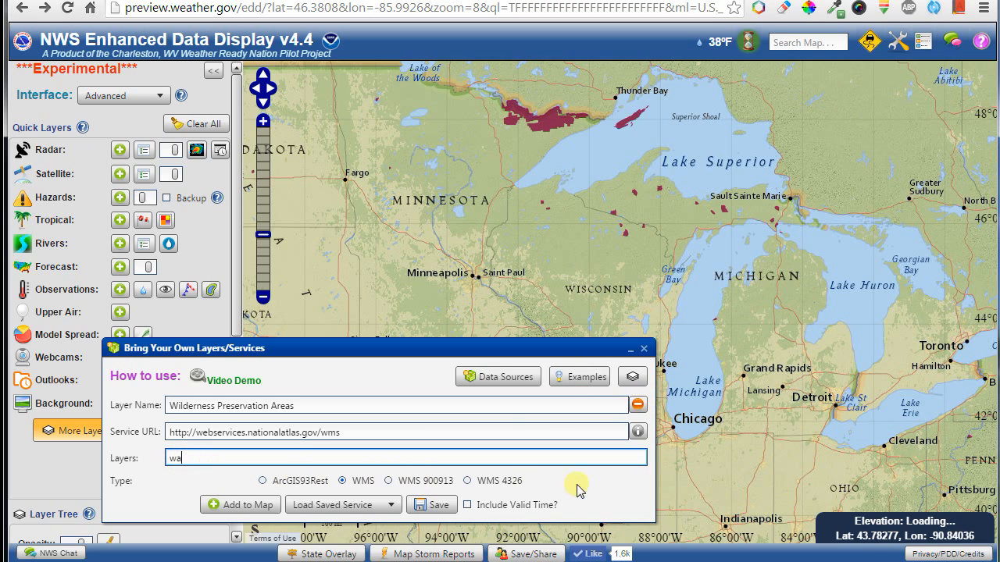
click(639, 433)
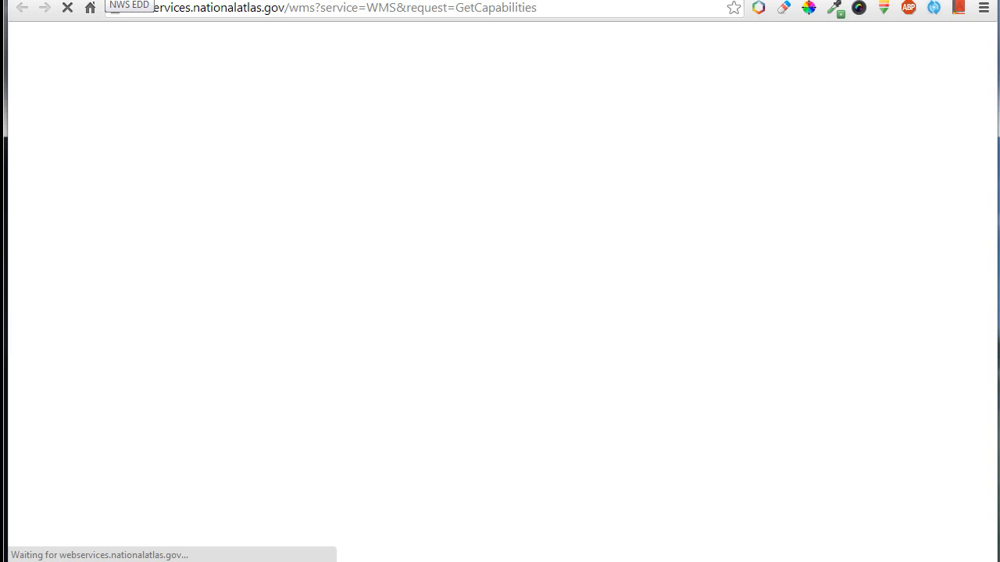
click(108, 0)
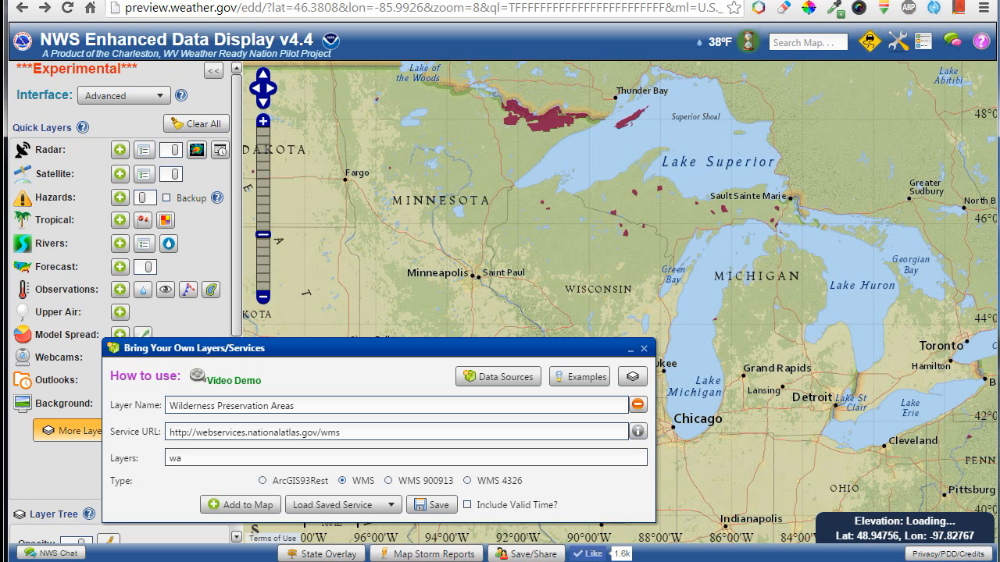
drag(424, 350, 410, 271)
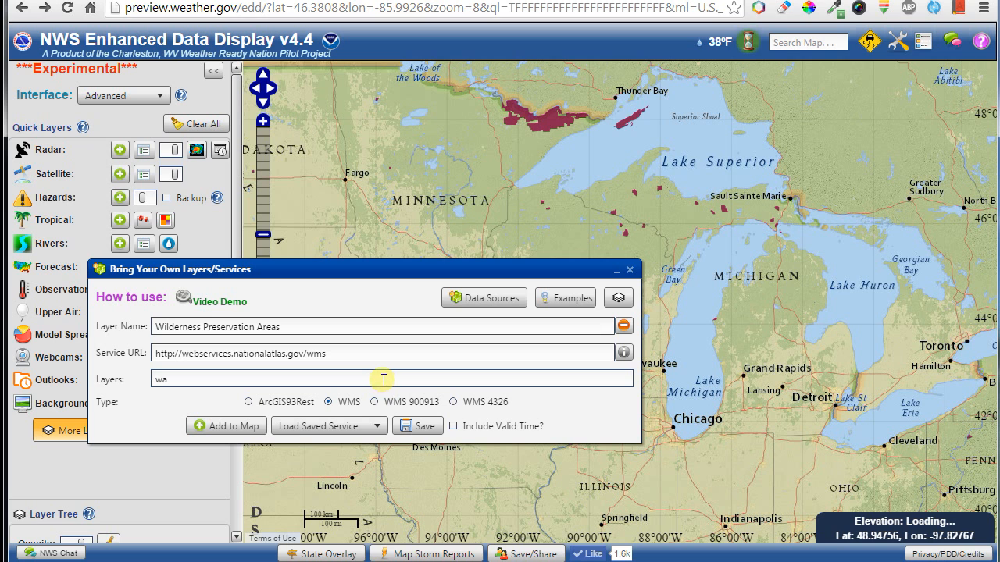
click(624, 353)
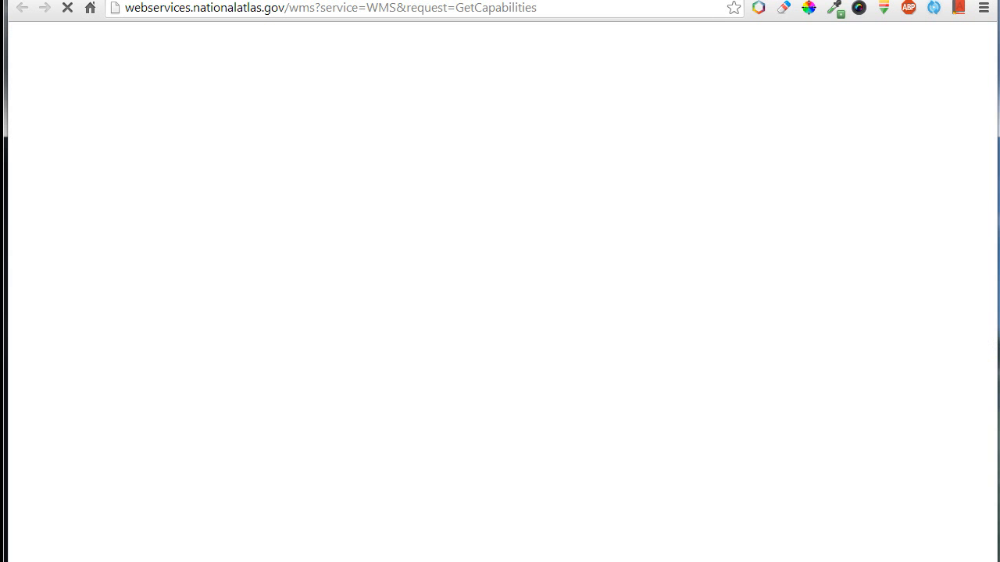
key(ctrl+w)
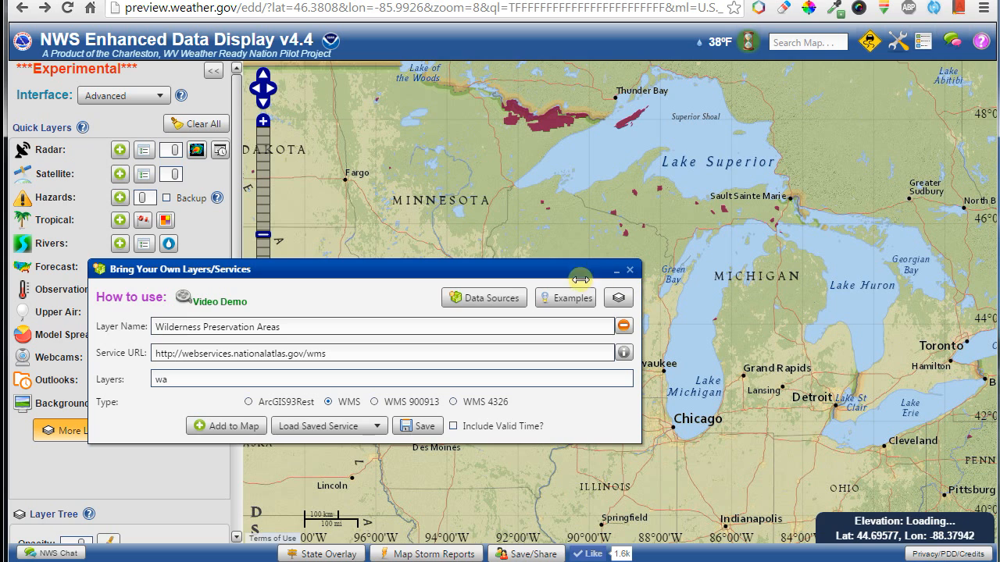
drag(565, 275, 794, 318)
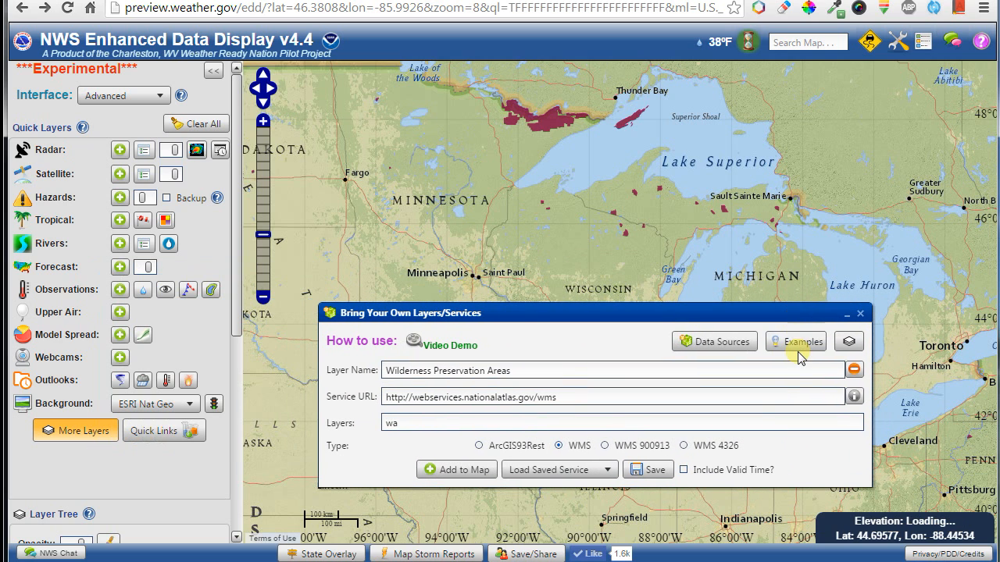
Load the WMS example Visible Satellite Iowa State layer.
click(798, 344)
click(801, 383)
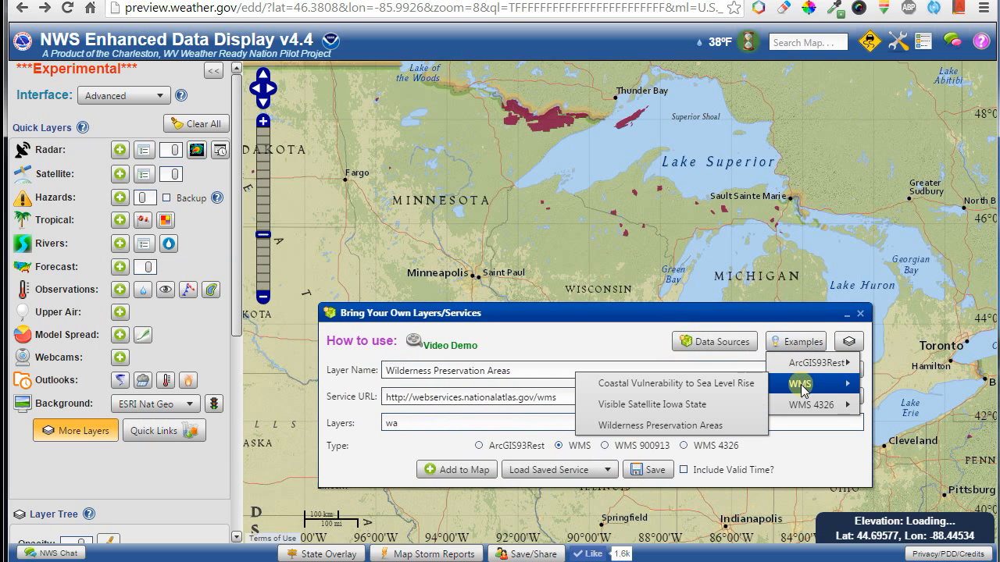
click(686, 403)
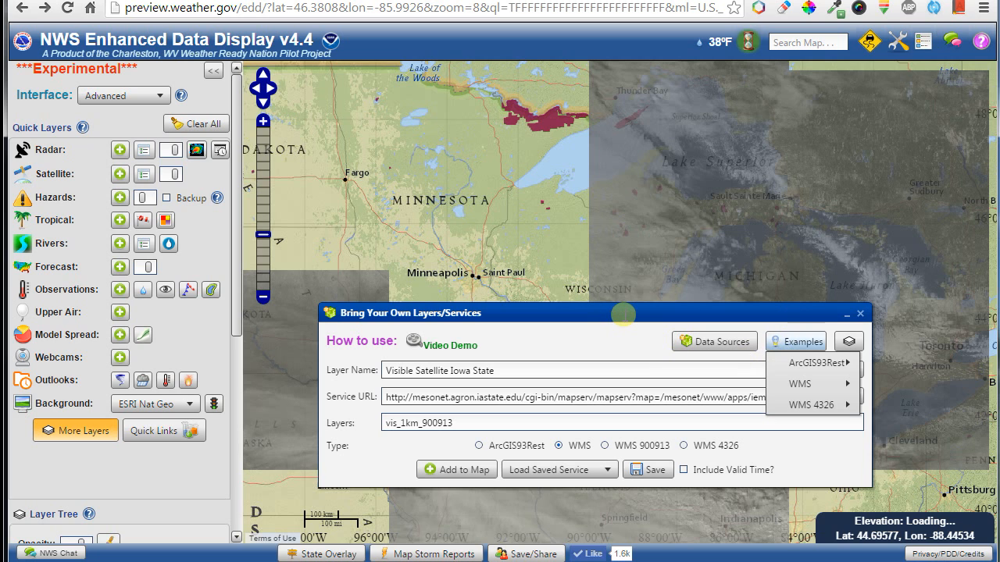
Add the ArcGIS93Rest Average Annual Precipitation layer and open the Layer Manager.
mouse_move(807, 362)
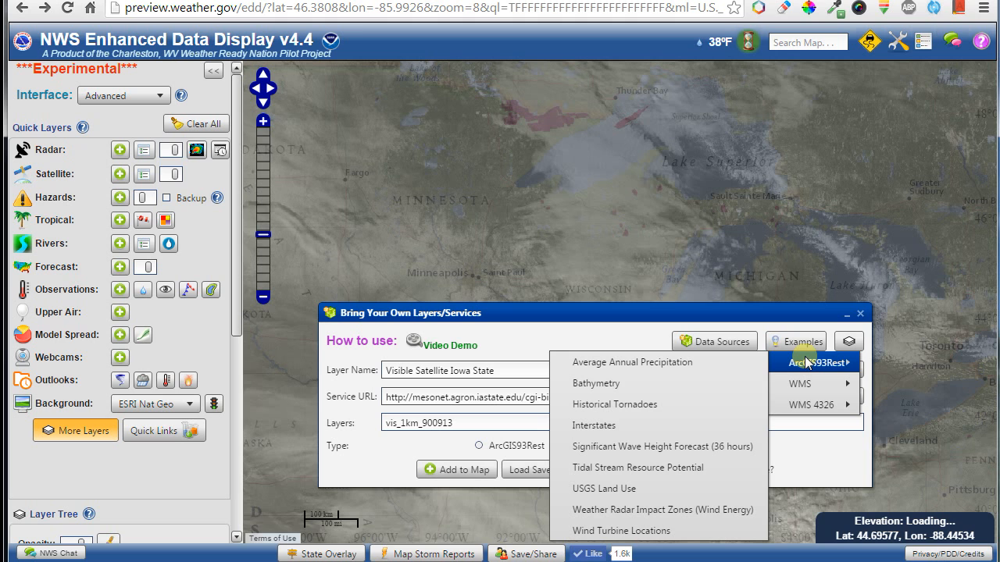
click(692, 362)
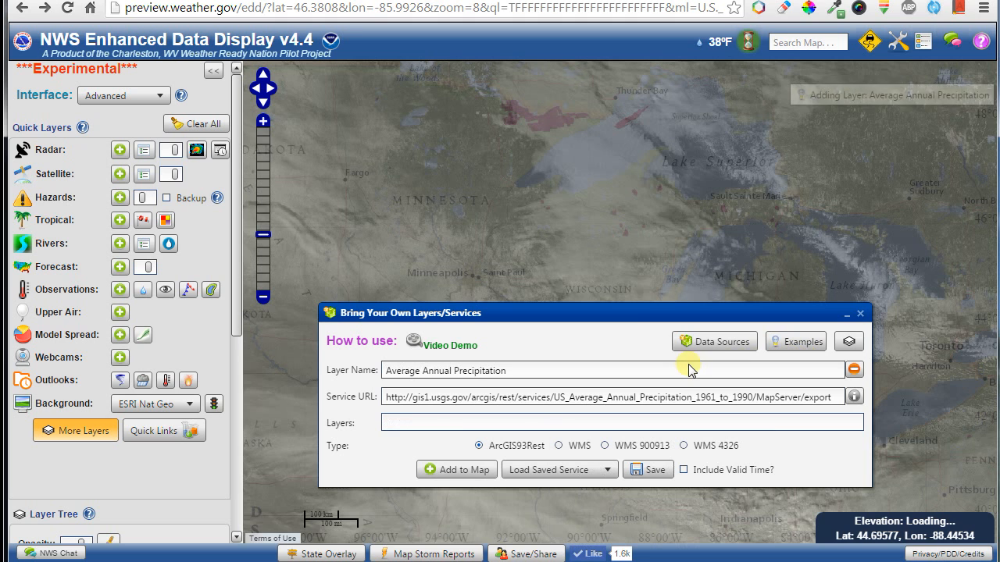
drag(660, 313, 639, 261)
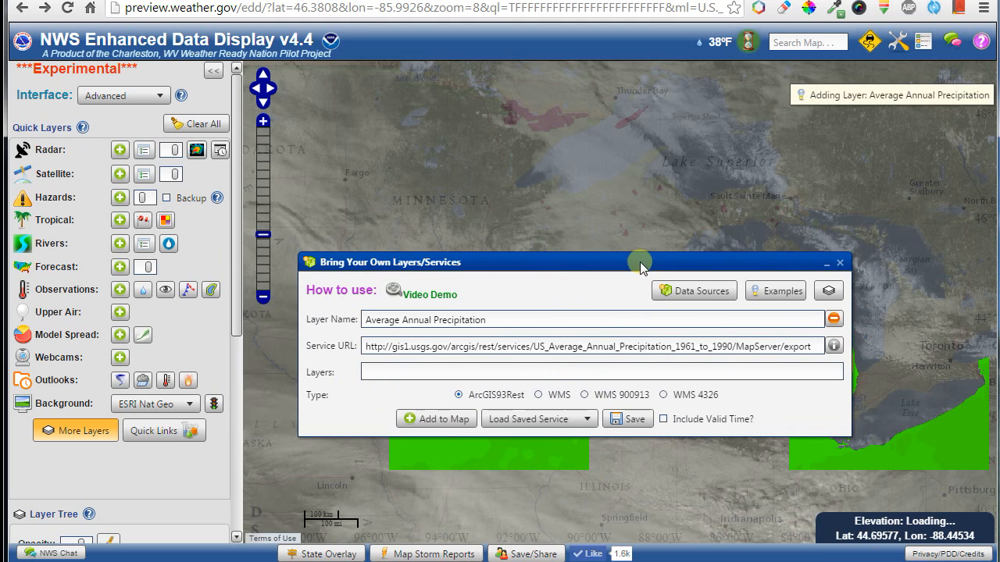
click(829, 292)
drag(746, 90, 148, 143)
Lower the precipitation layer's opacity and remove the Visible Satellite and Wilderness Preservation layers.
click(199, 188)
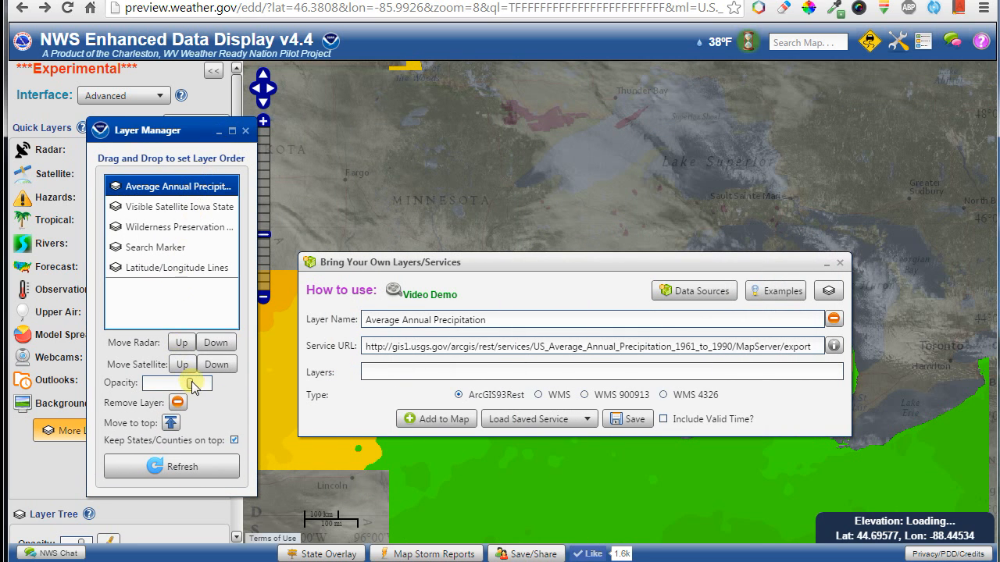
drag(189, 383, 166, 392)
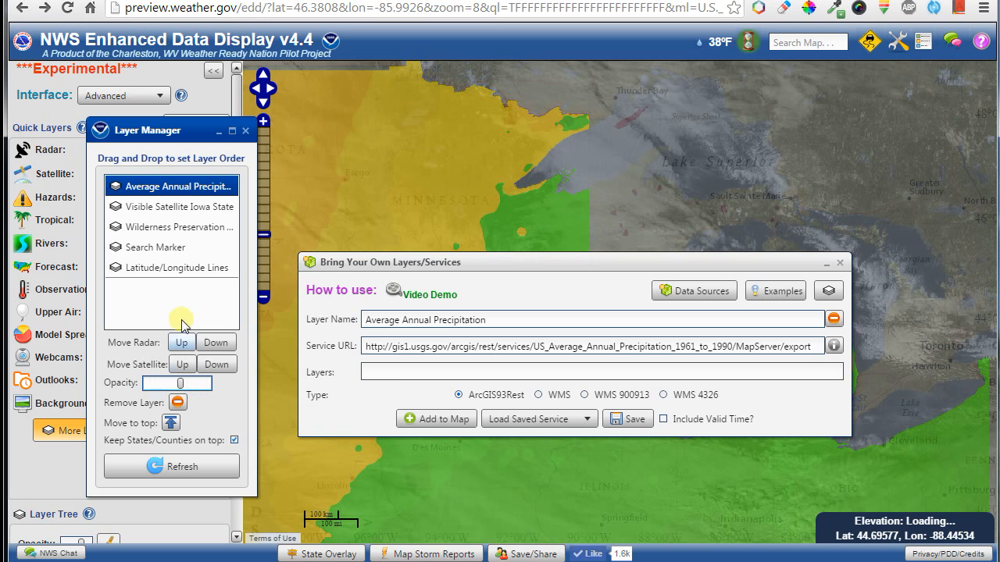
click(164, 207)
click(178, 402)
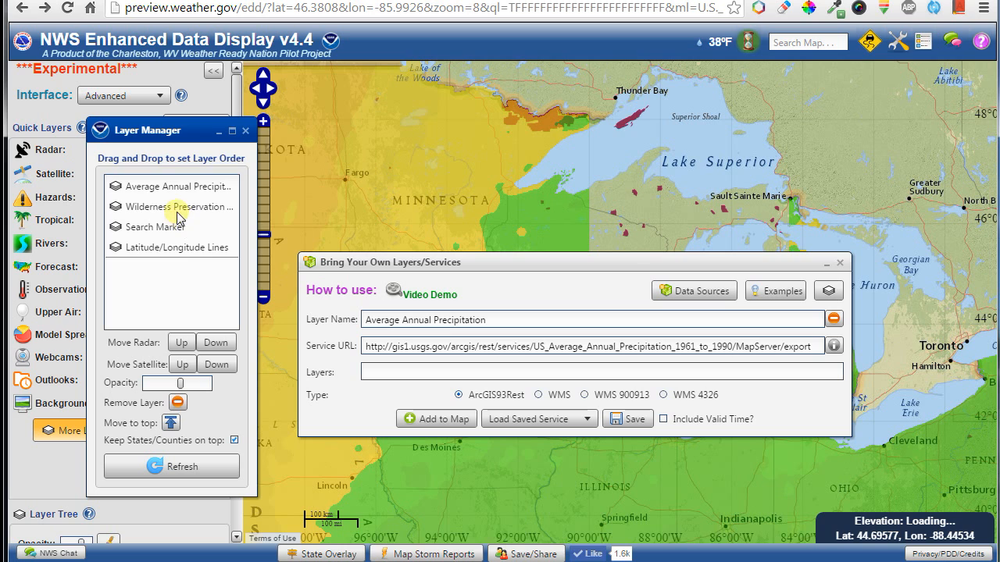
click(178, 209)
click(178, 403)
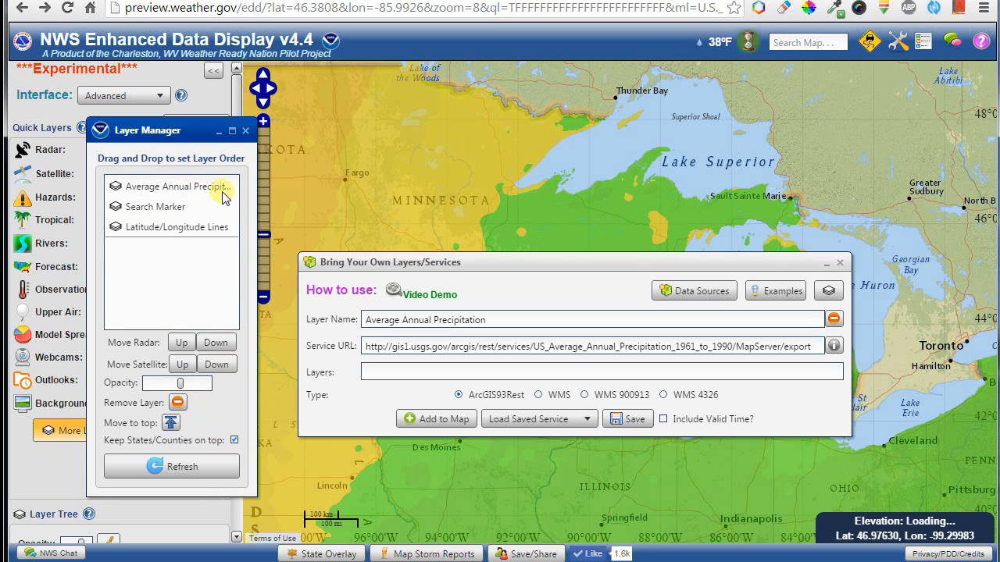
Check the precipitation layer's legend, then close the legend and the Layer Manager.
click(924, 41)
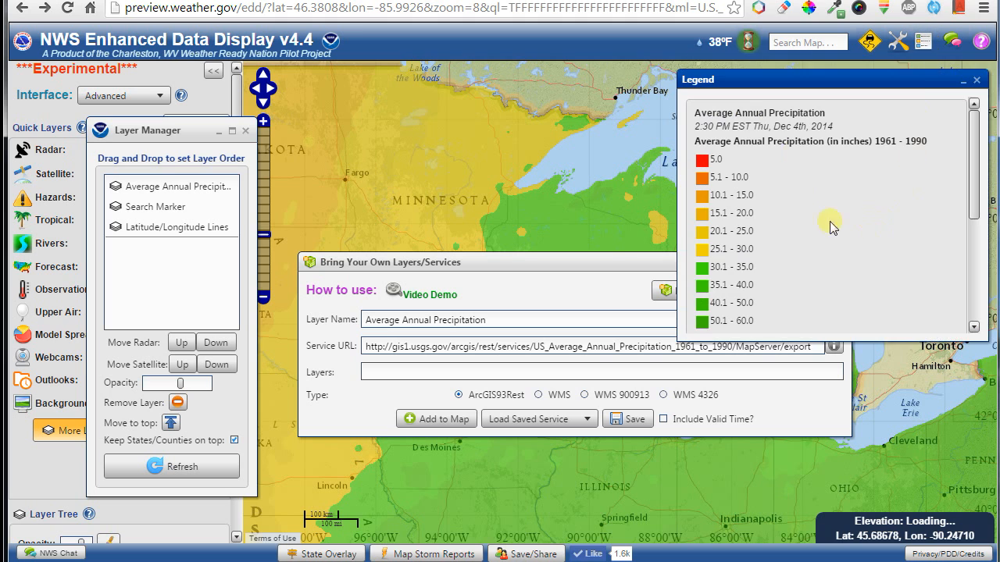
drag(973, 177, 935, 137)
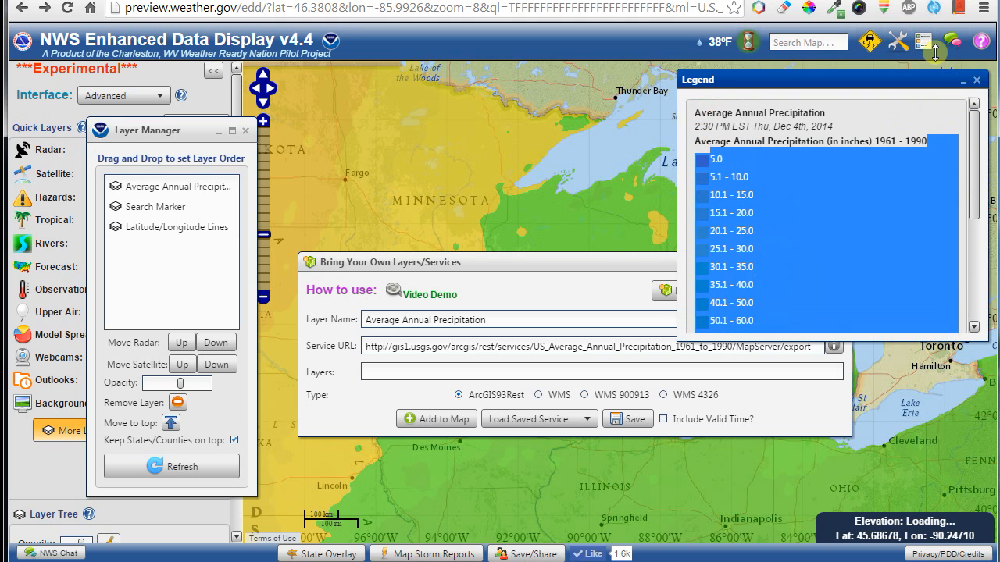
click(923, 45)
click(245, 130)
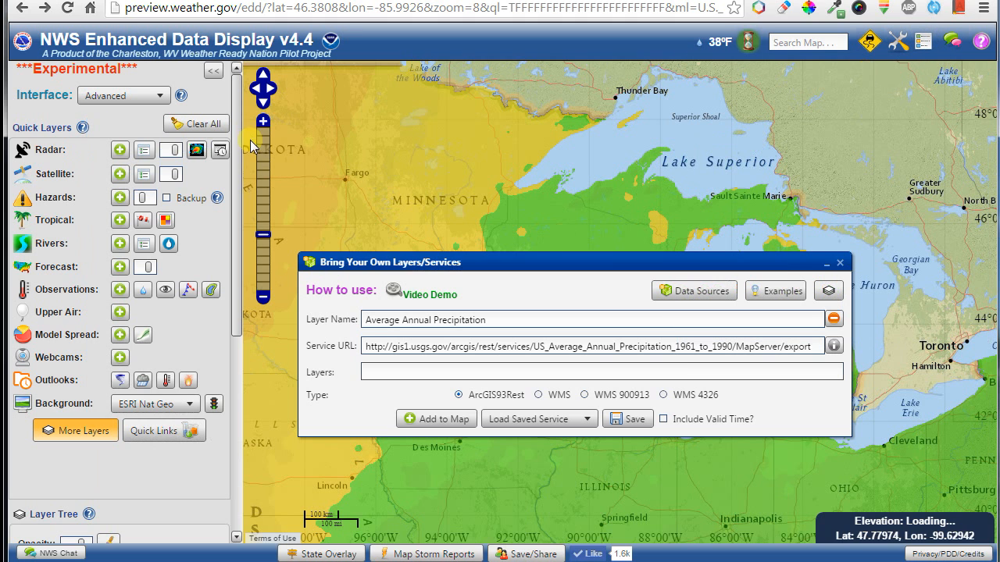
drag(778, 268, 832, 218)
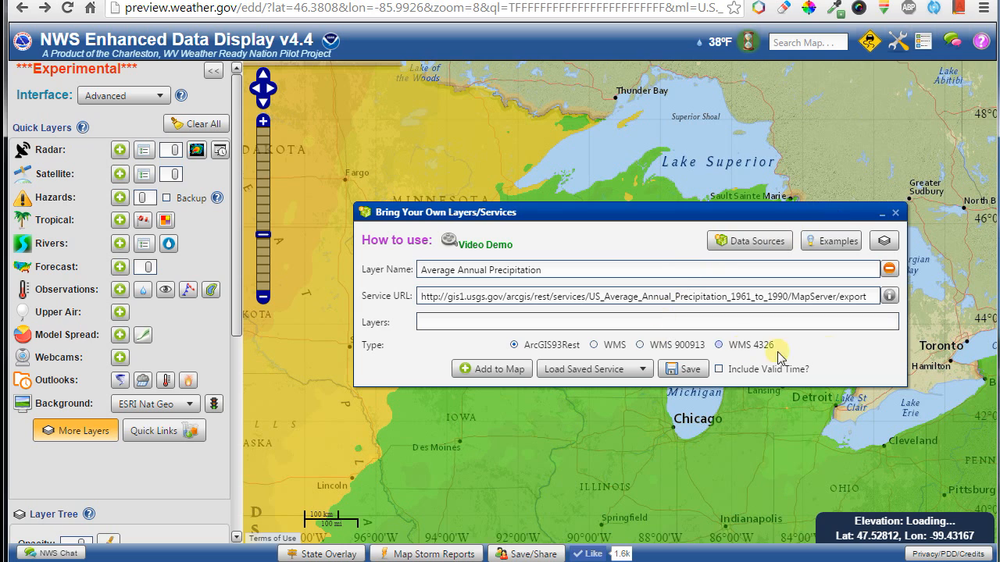
Save Average Annual Precipitation as a service and select it under Load Saved Service.
click(695, 372)
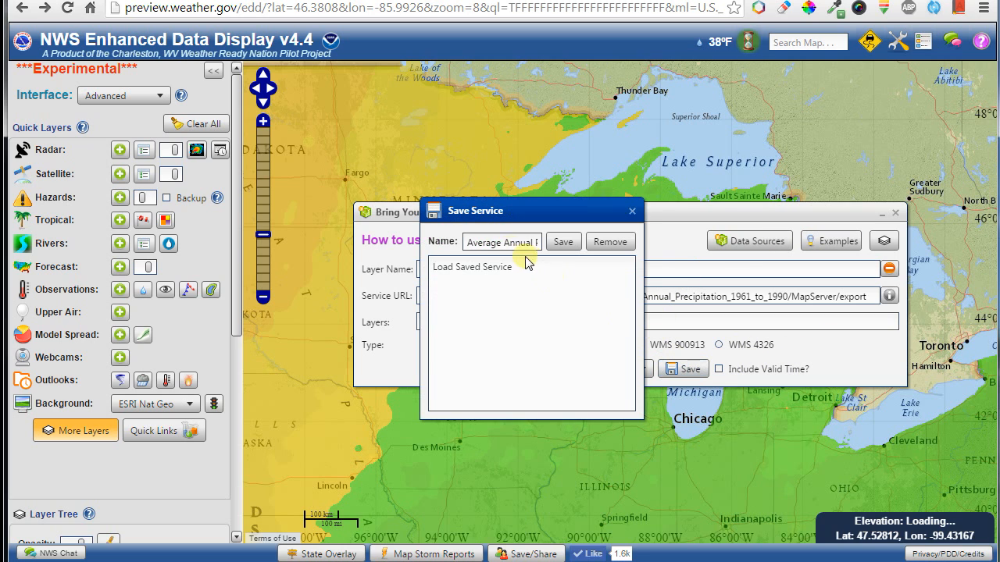
click(563, 242)
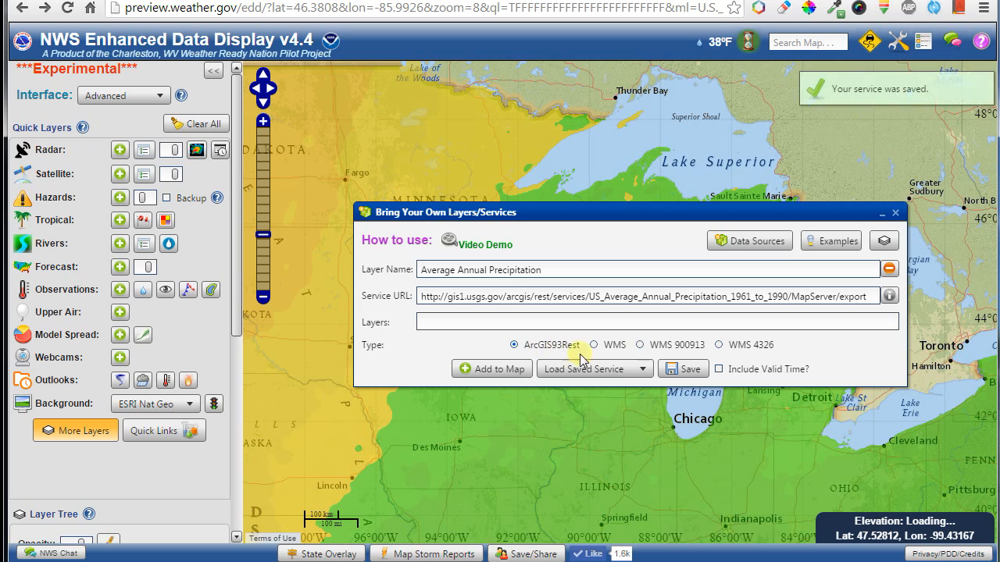
click(625, 368)
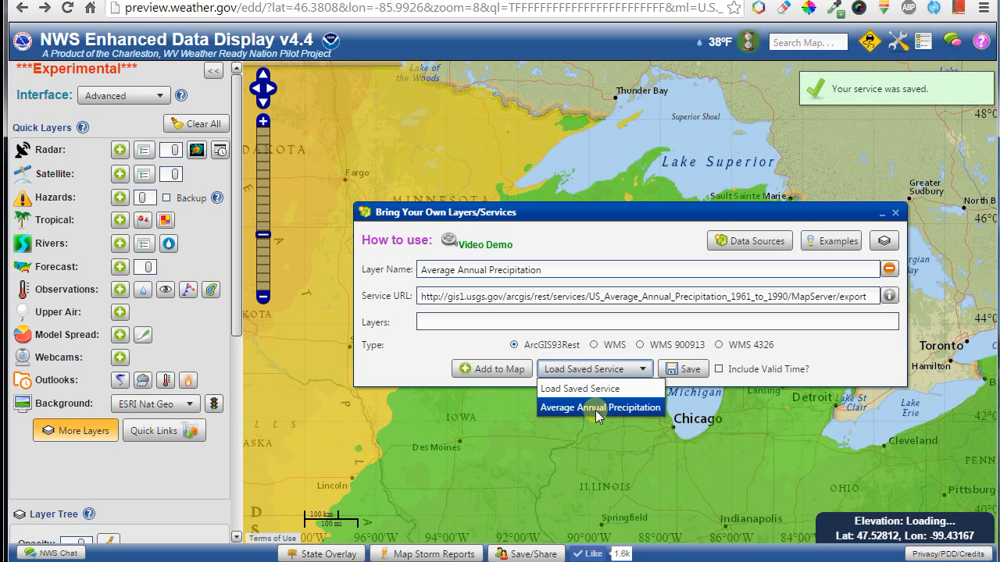
click(596, 408)
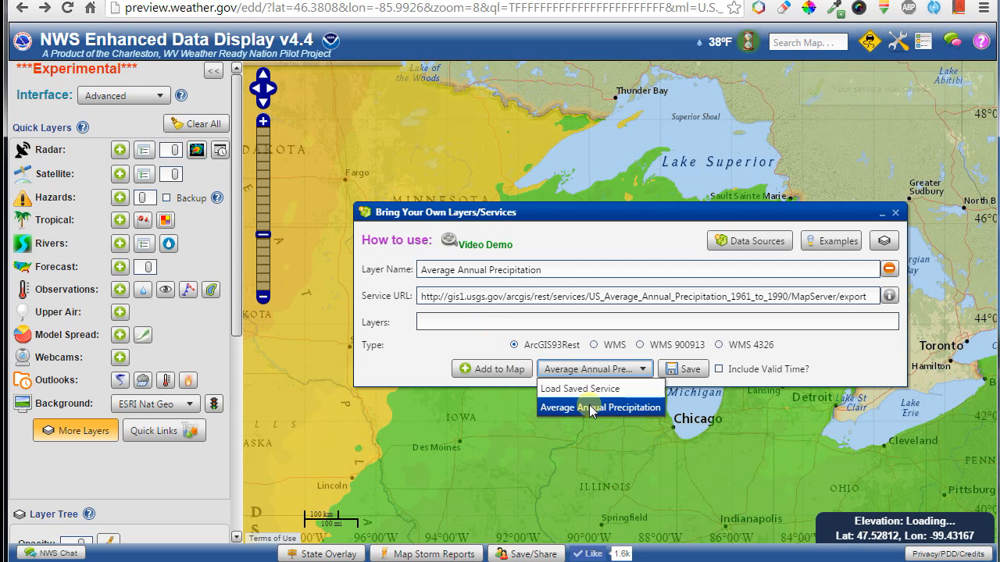
click(586, 408)
Load the ArcGIS93Rest Bathymetry example layer and pan the map to Georges Bank.
click(833, 241)
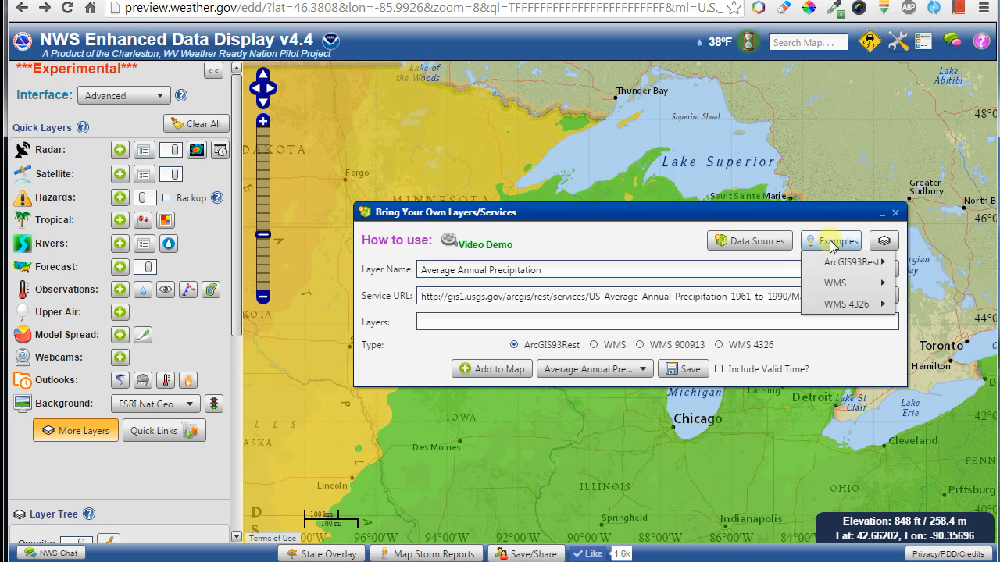
mouse_move(832, 284)
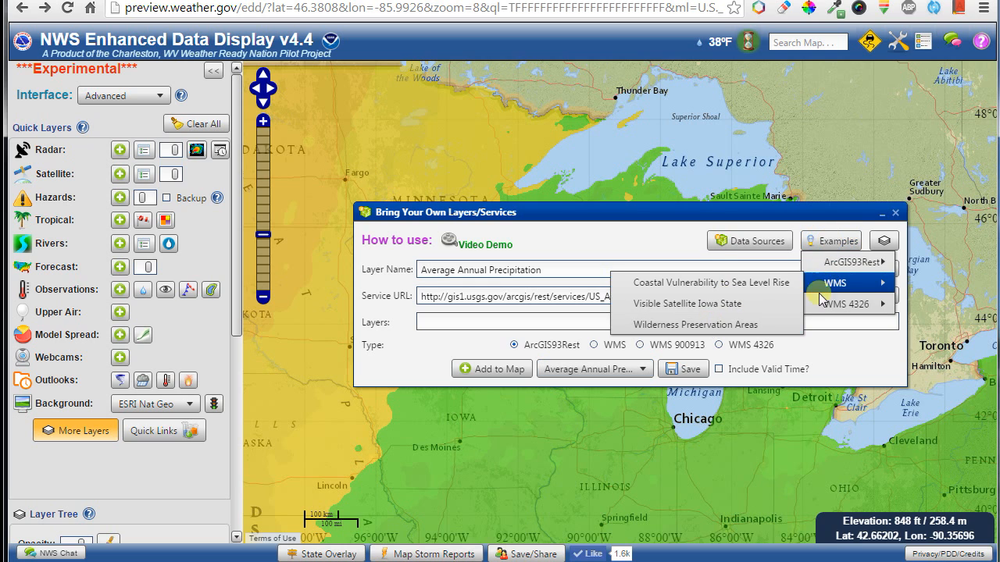
mouse_move(830, 304)
mouse_move(847, 262)
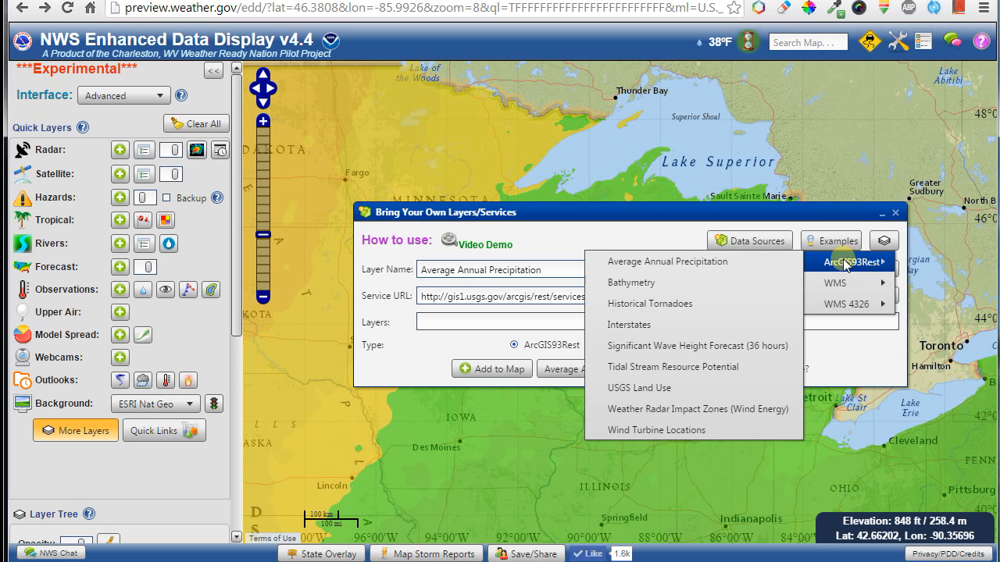
click(697, 282)
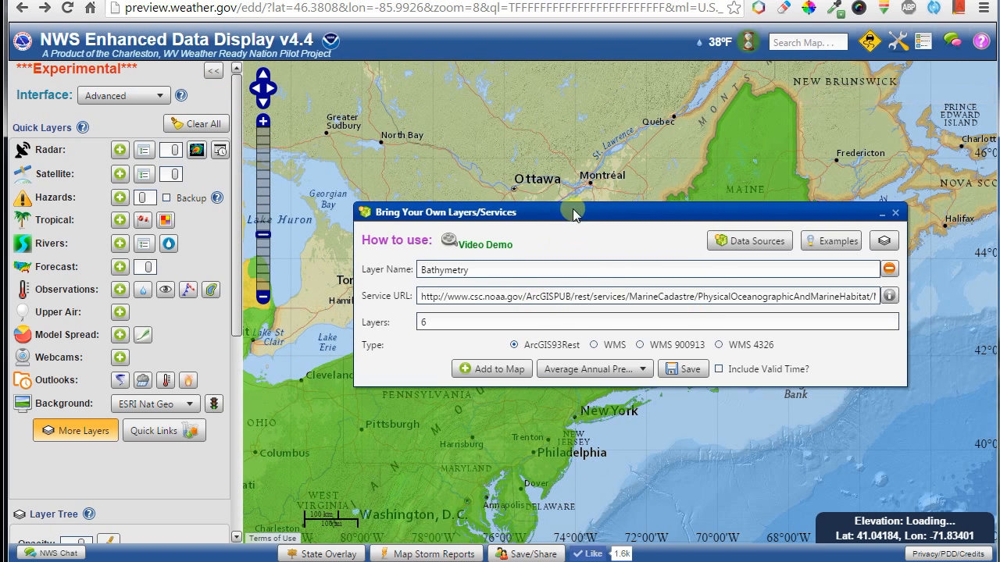
drag(565, 211, 570, 85)
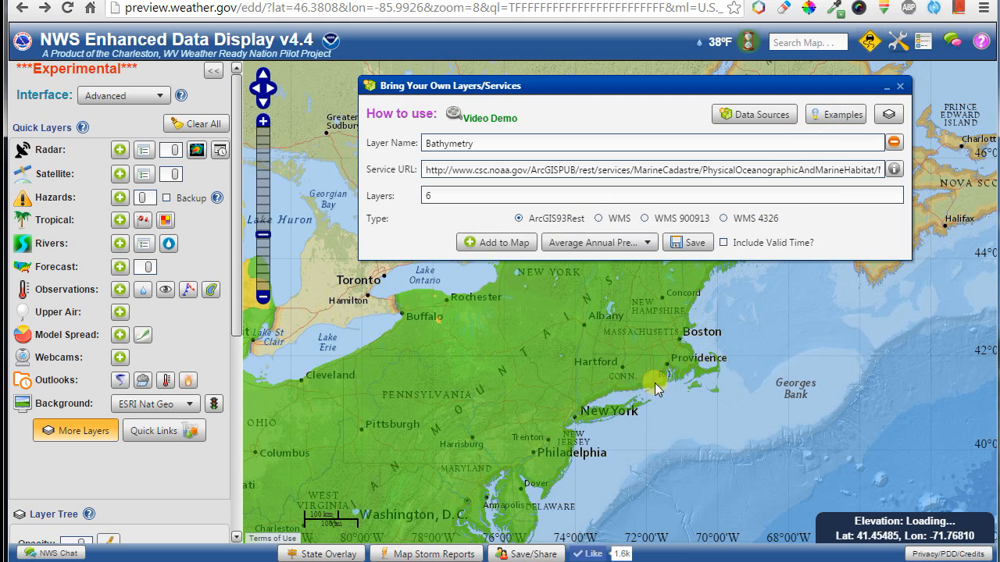
scroll(651, 406, up, 1)
drag(745, 403, 572, 380)
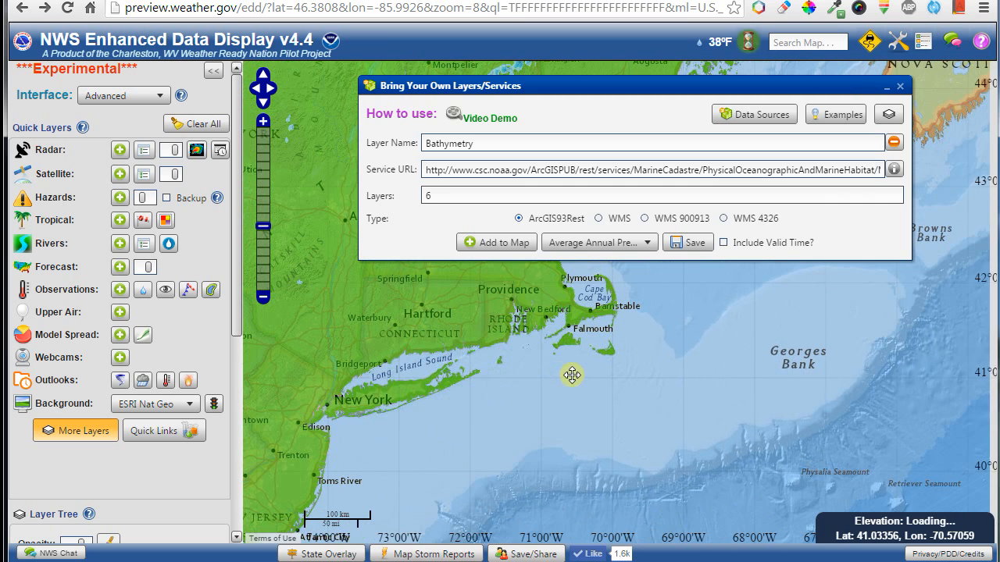
click(835, 117)
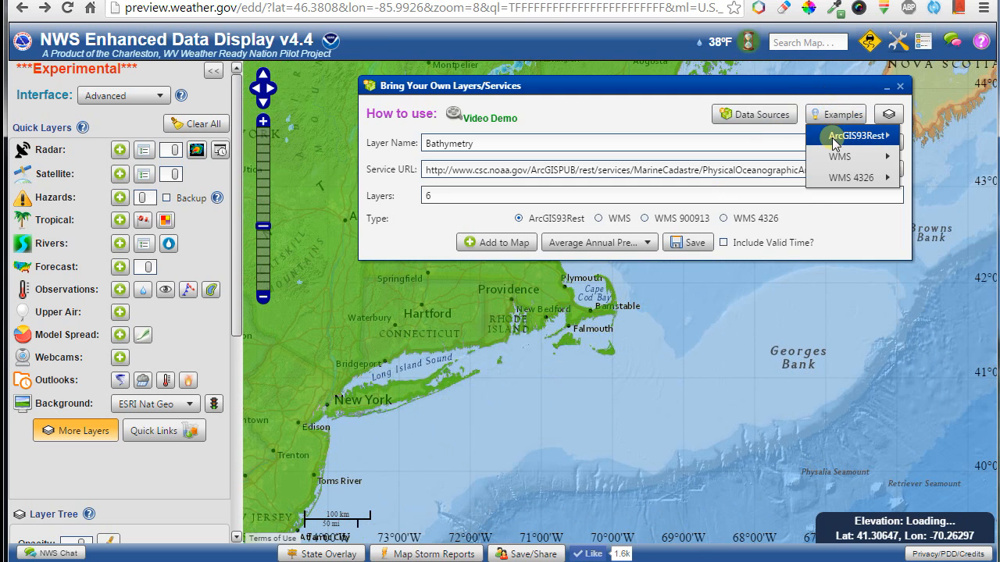
Load the Interstates example layer, pan to the Boston–Albany area, and save it as the Interstates service.
mouse_move(831, 134)
click(672, 197)
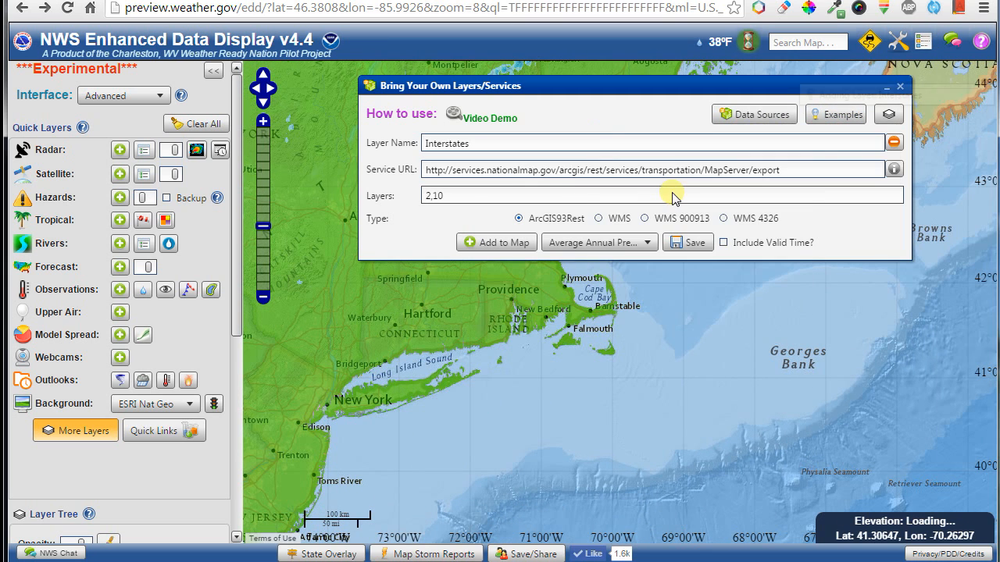
drag(524, 385, 746, 447)
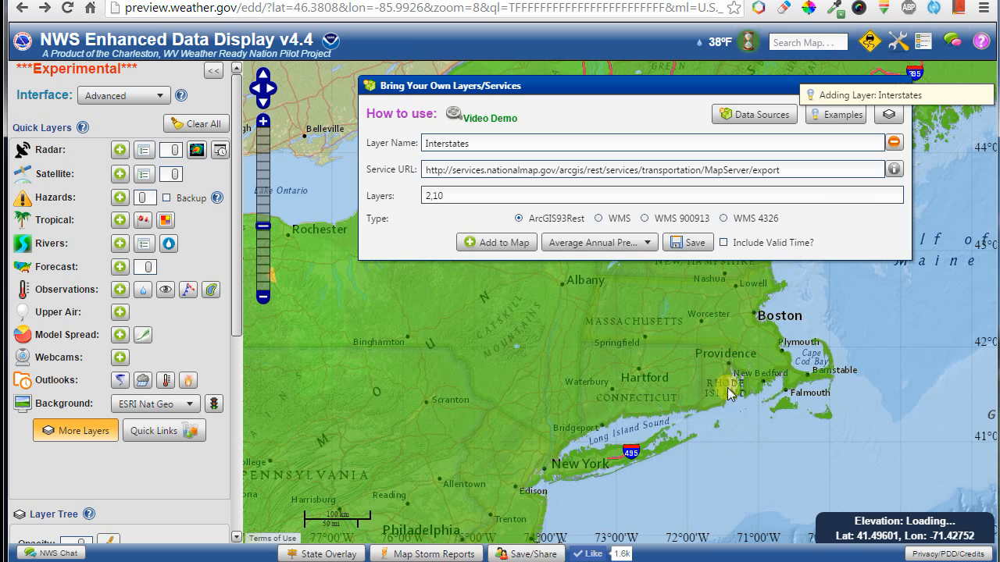
click(703, 242)
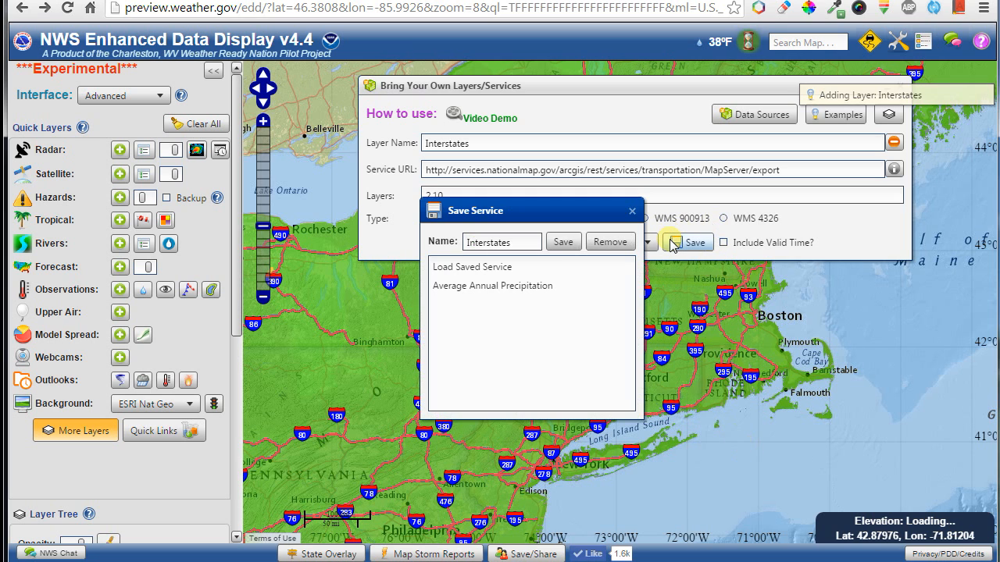
click(556, 241)
Dismiss the saved services list and close the Bring Your Own Layers/Services window.
click(555, 243)
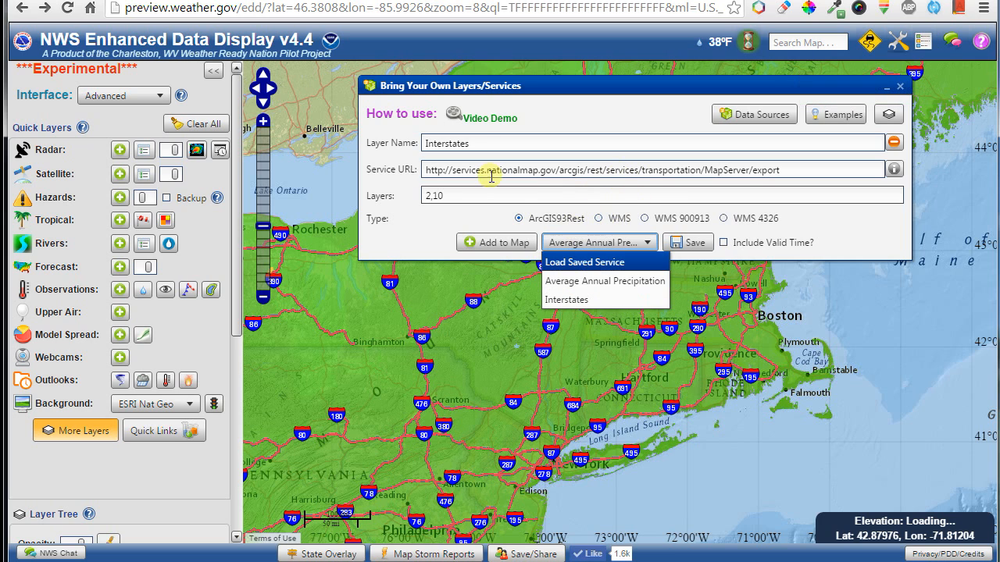
click(436, 238)
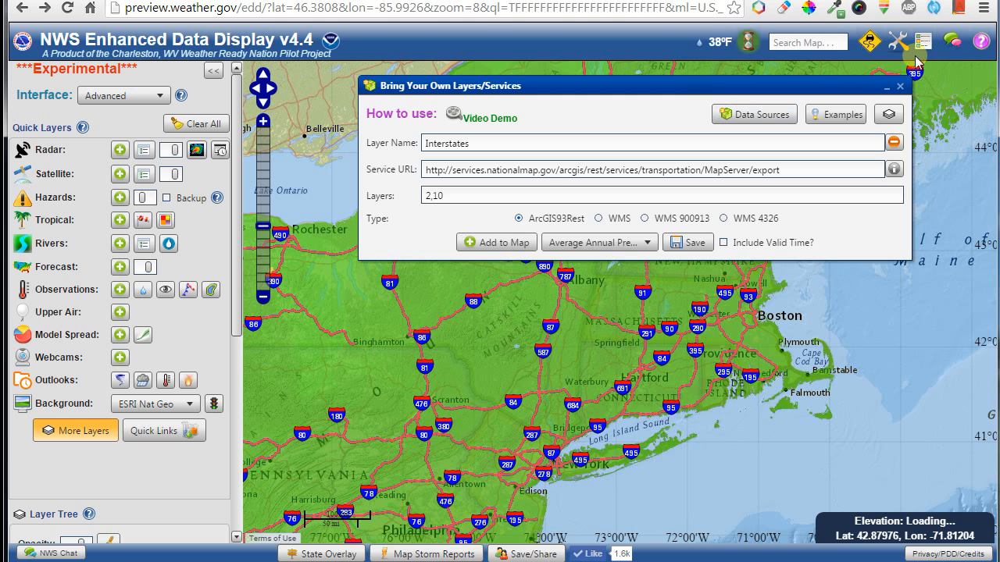
click(900, 86)
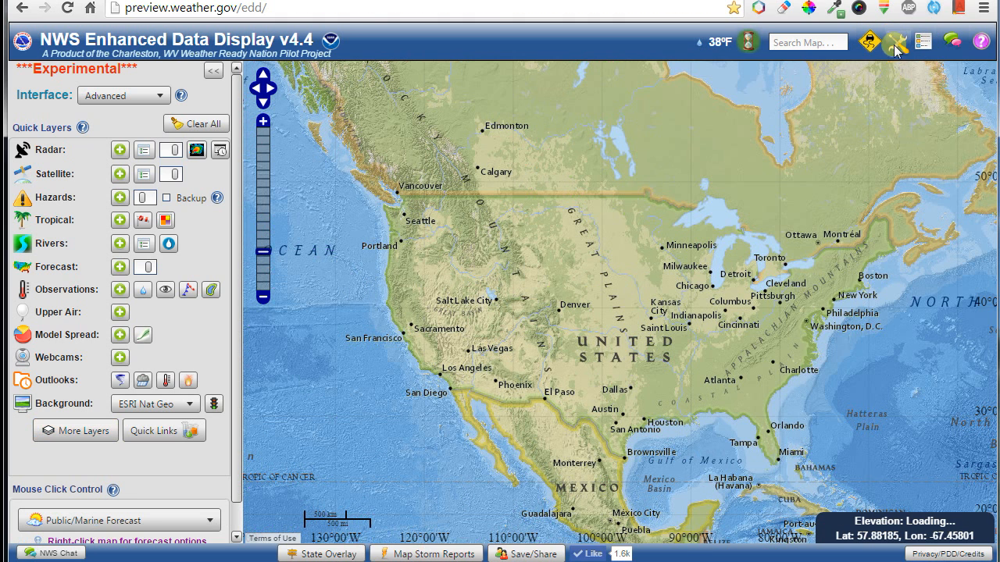
Open the Add Placemarkers/GeoJSON window and drop a default pin placemarker at Denver.
click(896, 43)
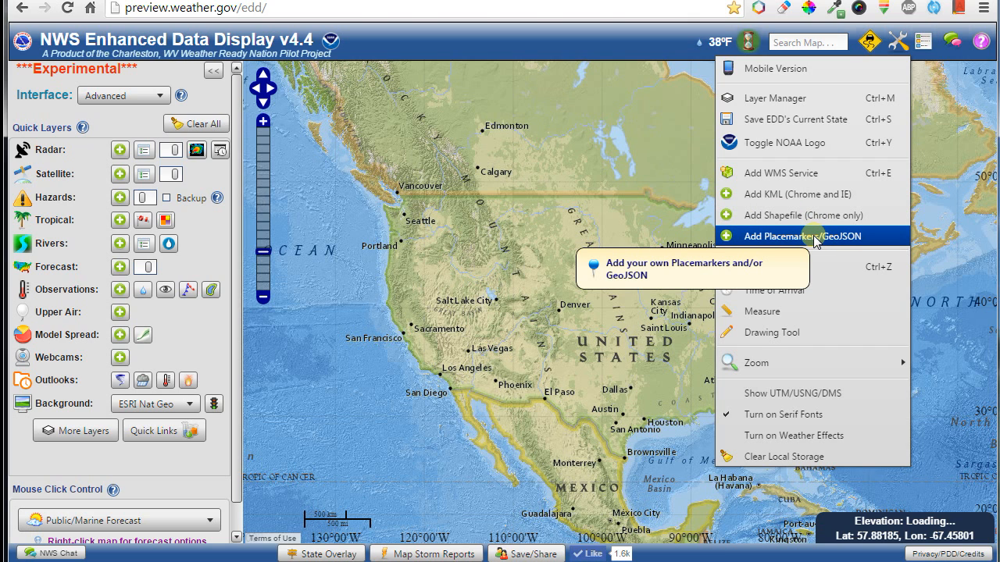
click(816, 237)
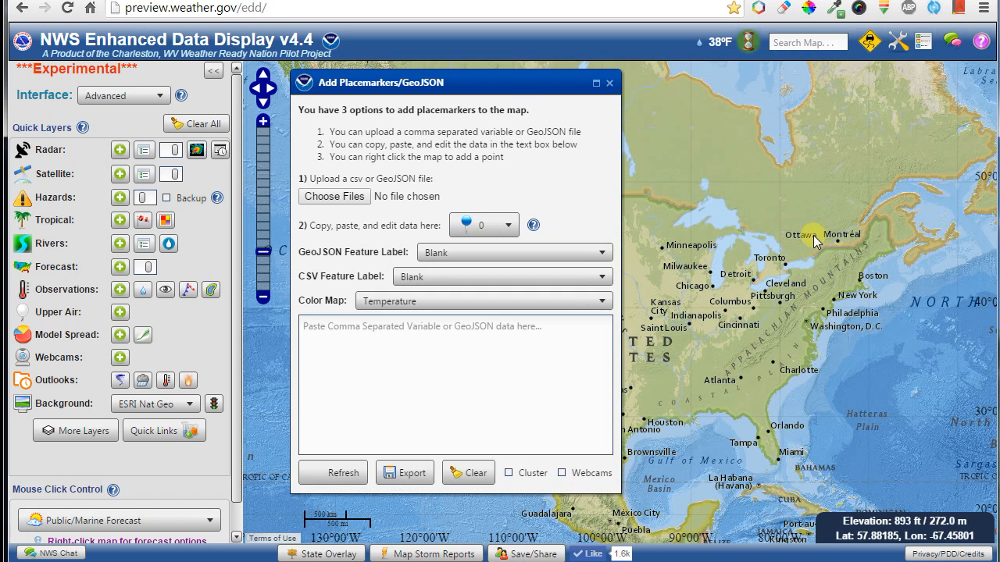
drag(506, 87, 236, 95)
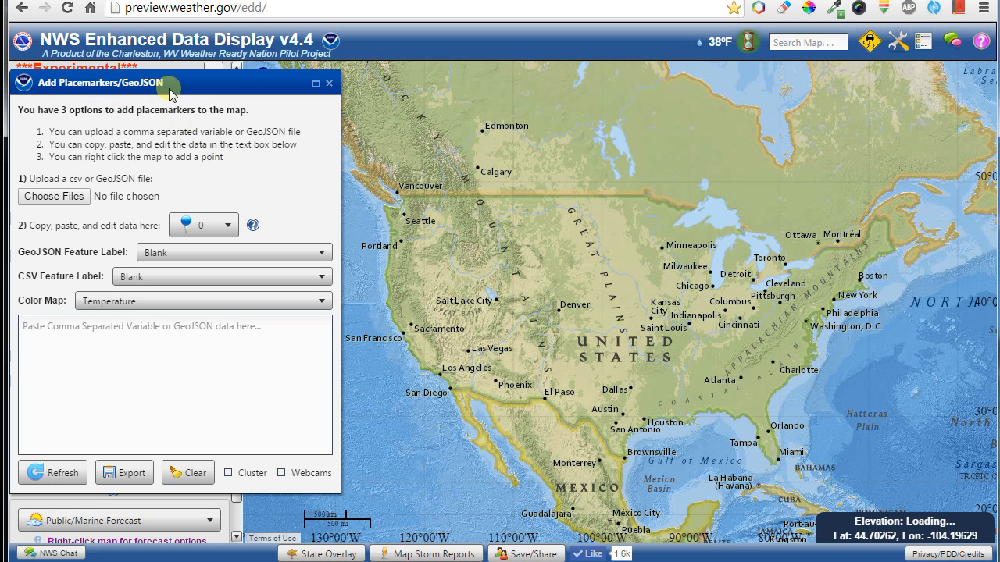
right_click(559, 308)
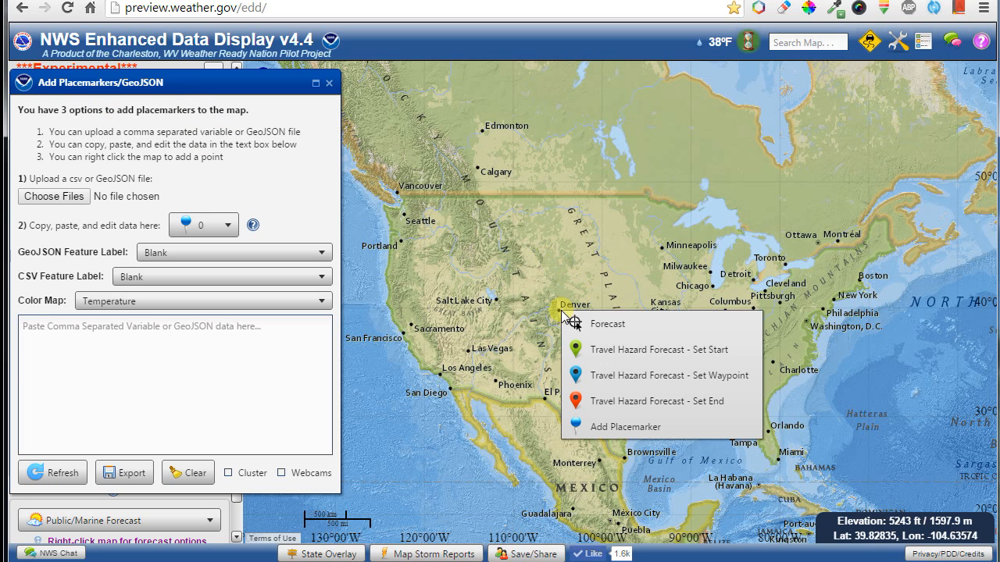
click(598, 426)
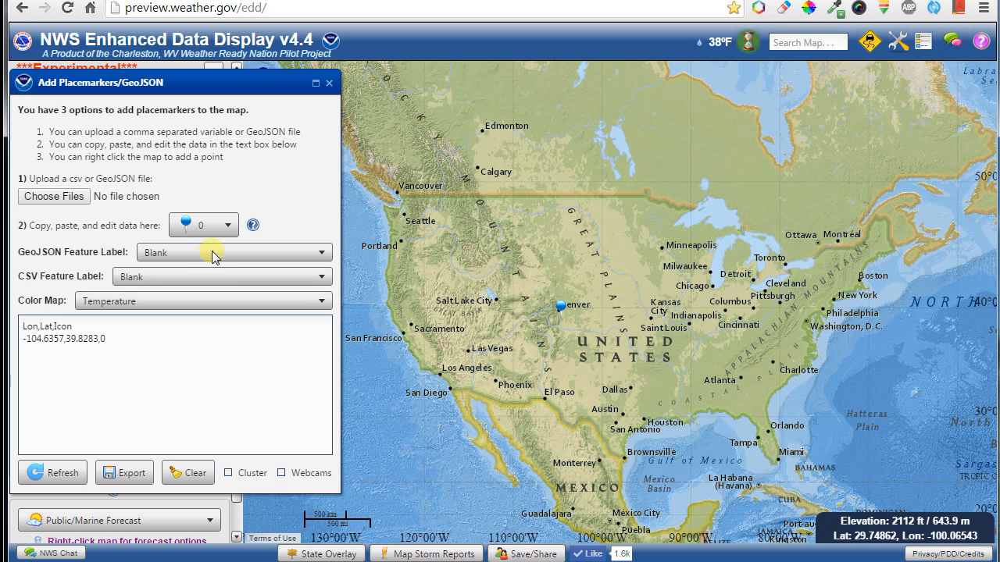
Add a skier placemarker (icon 14) at Salt Lake City.
click(214, 226)
scroll(201, 297, down, 3)
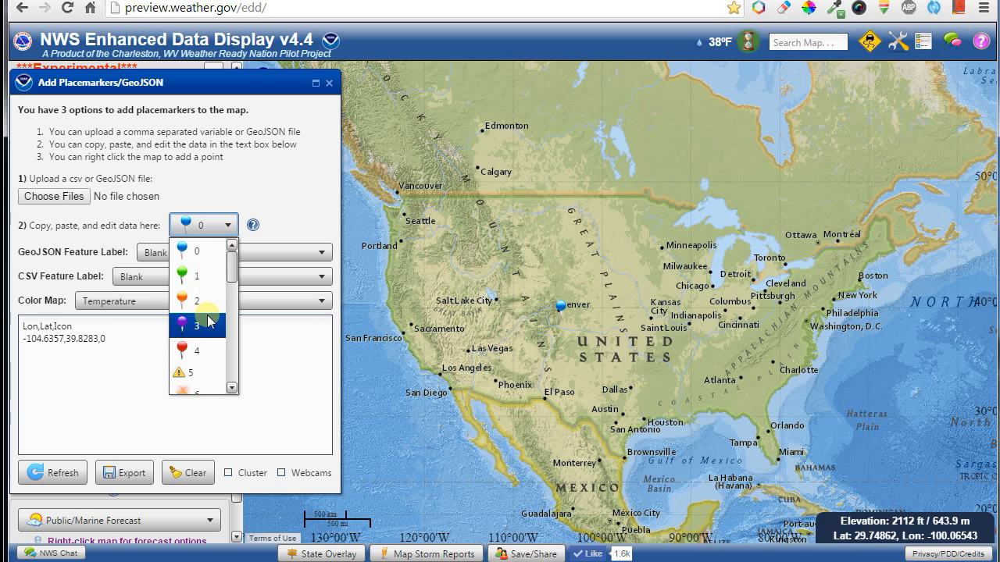
scroll(201, 304, down, 2)
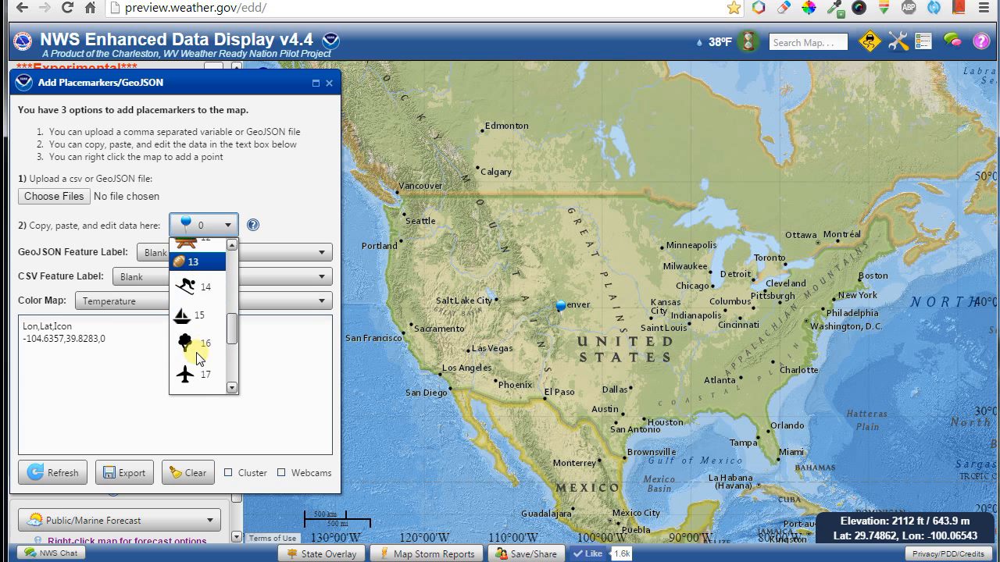
click(197, 317)
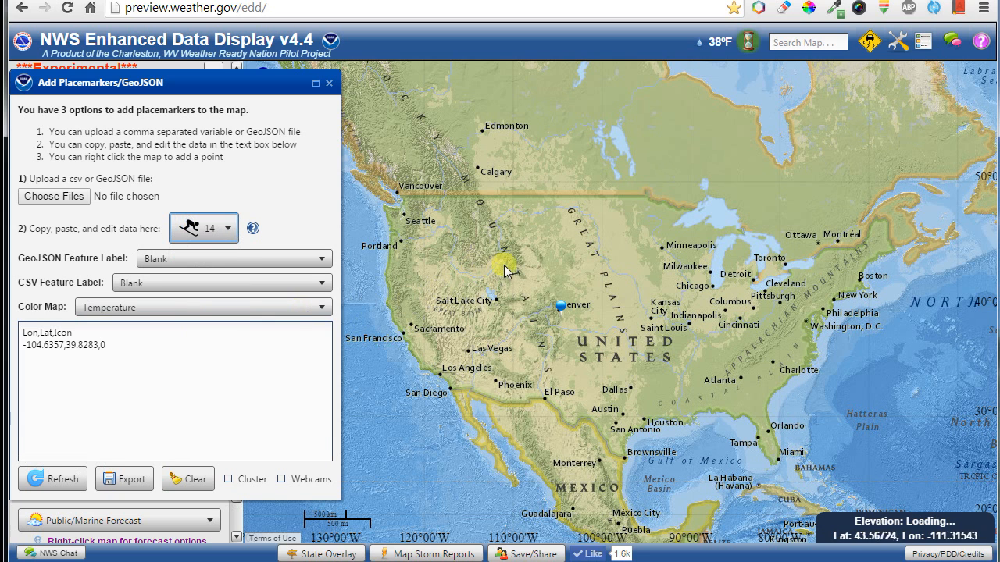
right_click(497, 306)
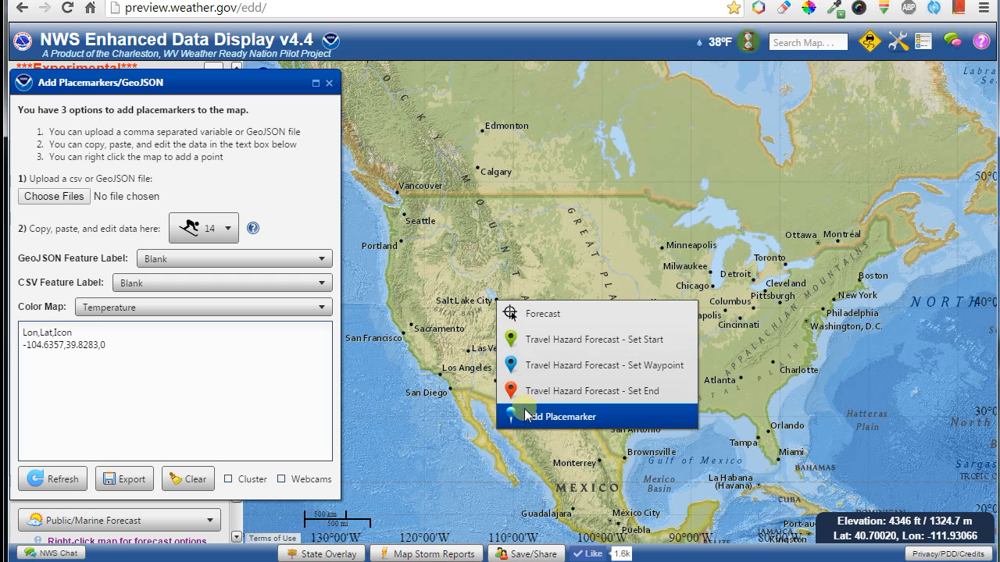
click(524, 411)
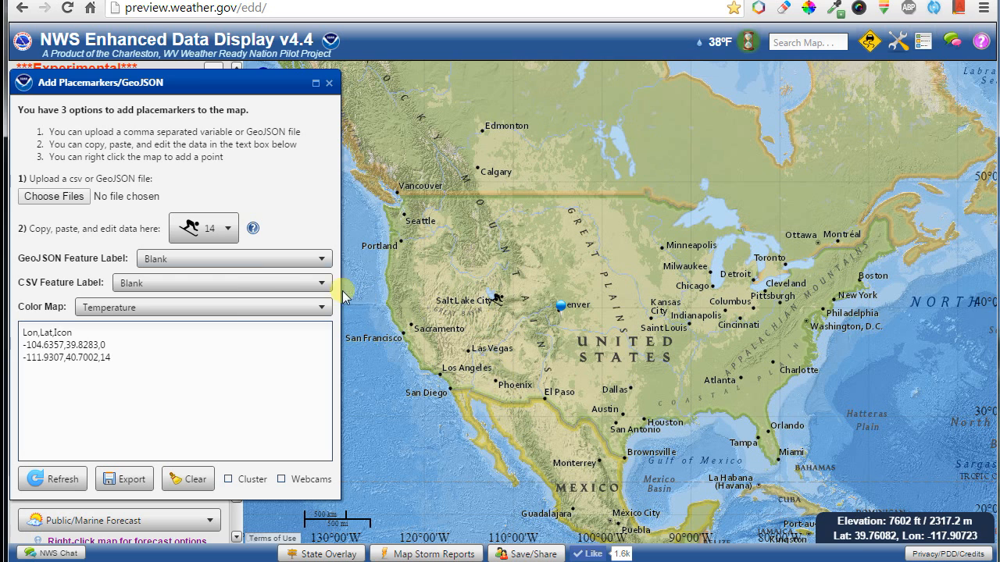
Add a radiation placemarker (icon 19) on the Great Plains.
click(210, 230)
scroll(199, 328, down, 3)
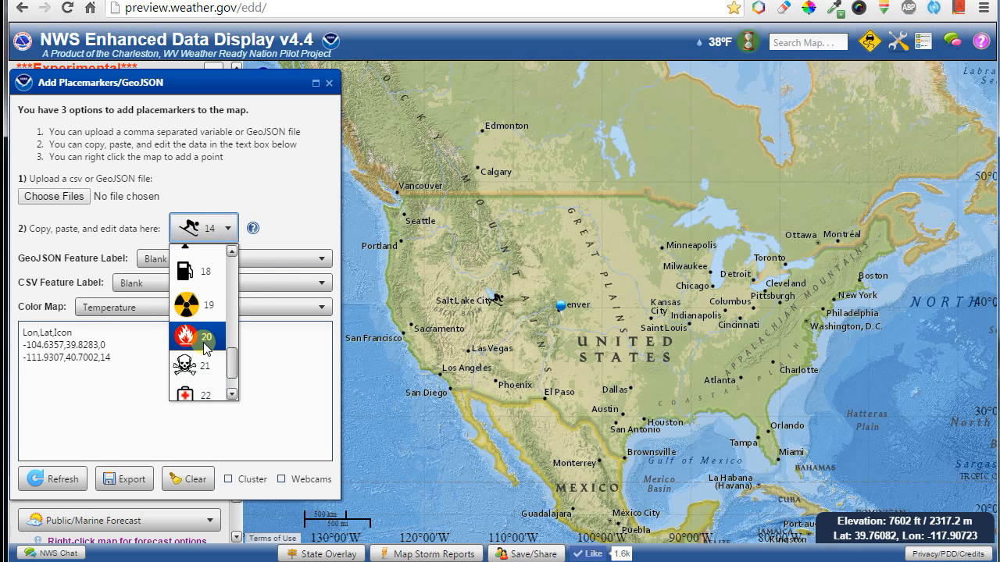
click(192, 273)
right_click(606, 271)
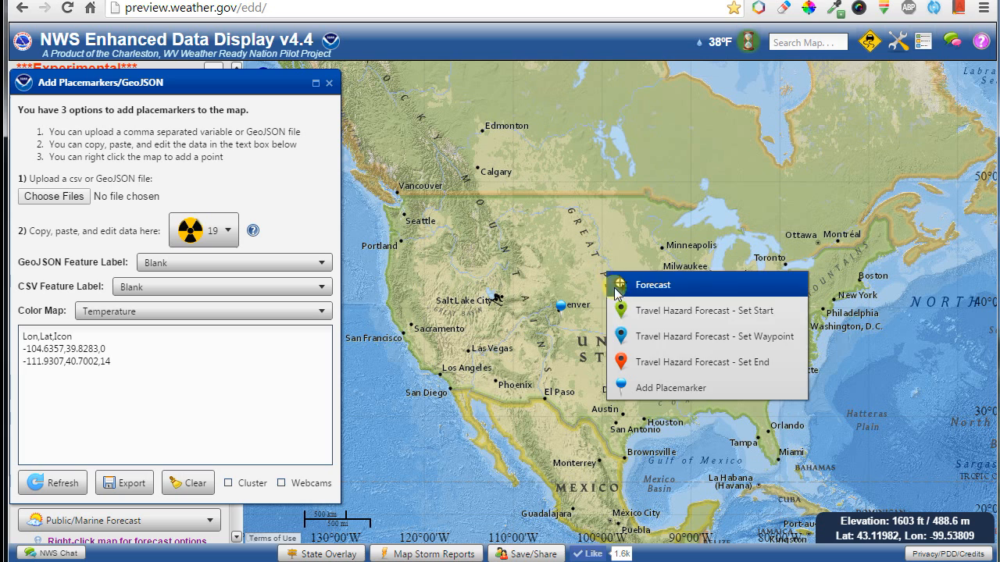
click(654, 386)
Add an ambulance placemarker (icon 23) north of Atlanta.
click(221, 231)
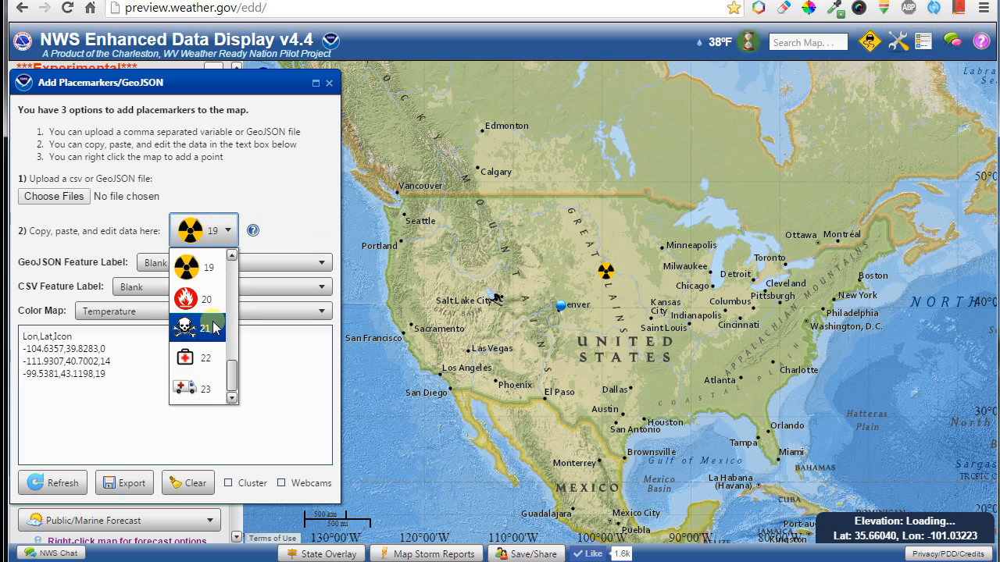
click(202, 387)
right_click(739, 368)
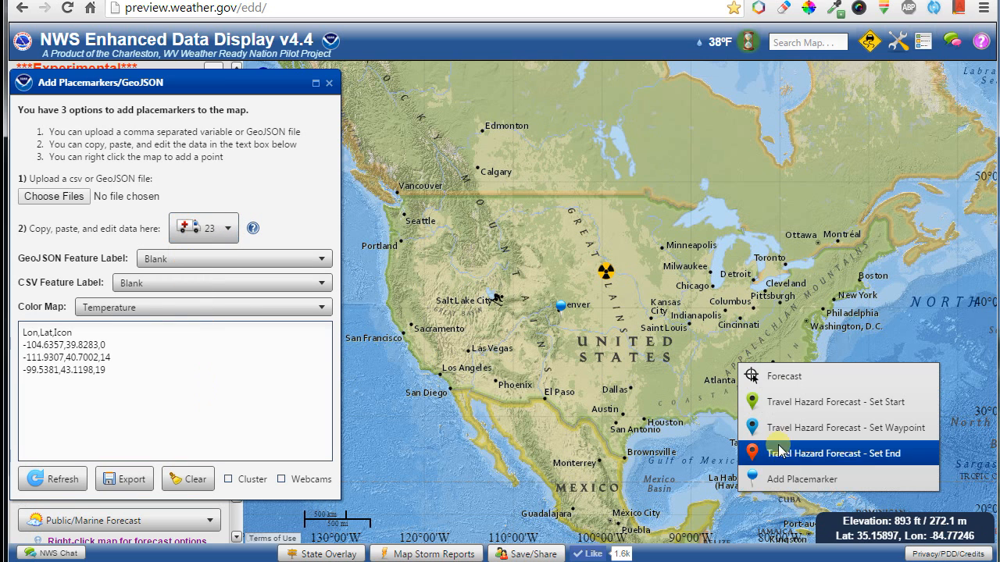
click(783, 478)
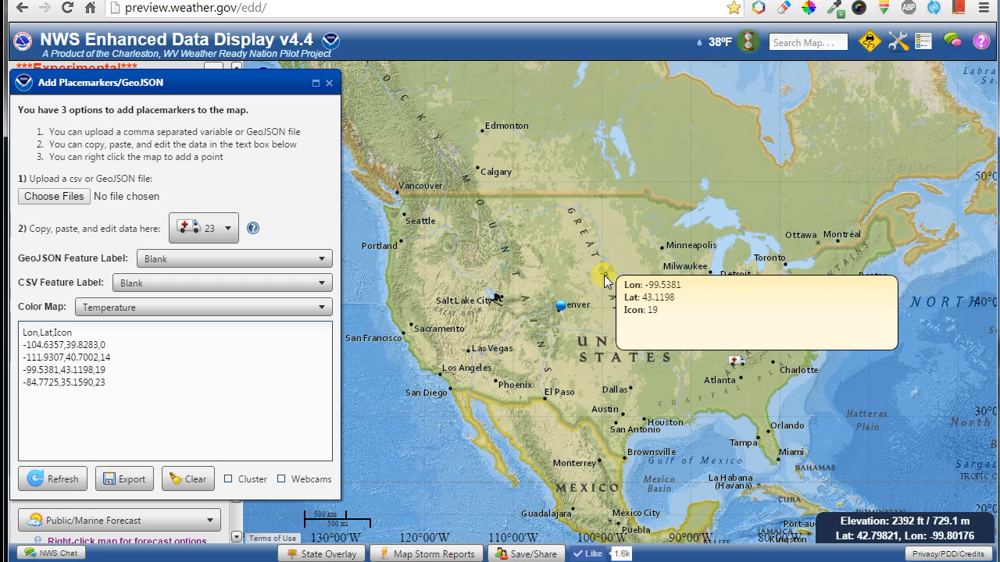
Export the four placemarkers as EDD Sample Points.csv, then clear them from the map.
click(137, 483)
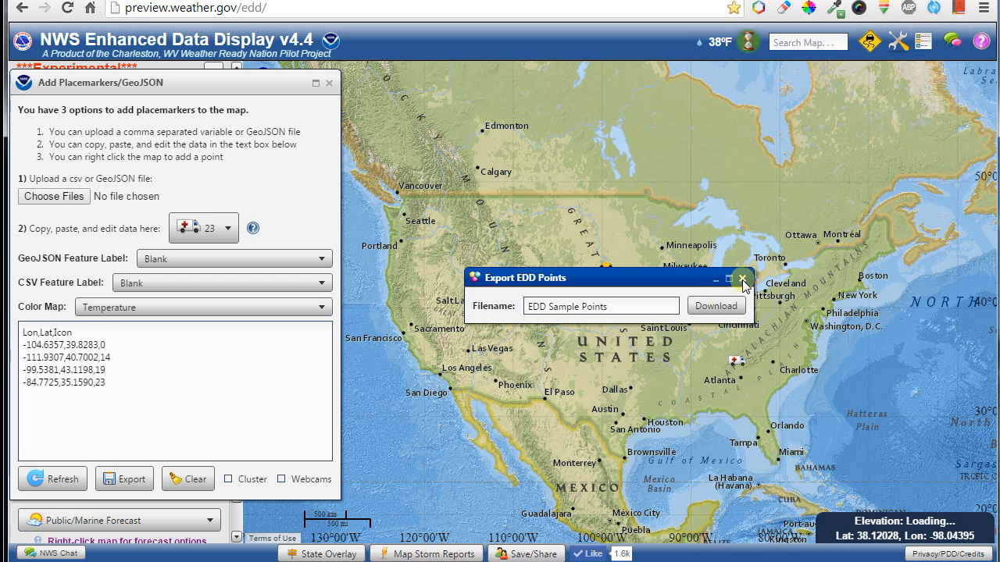
click(712, 307)
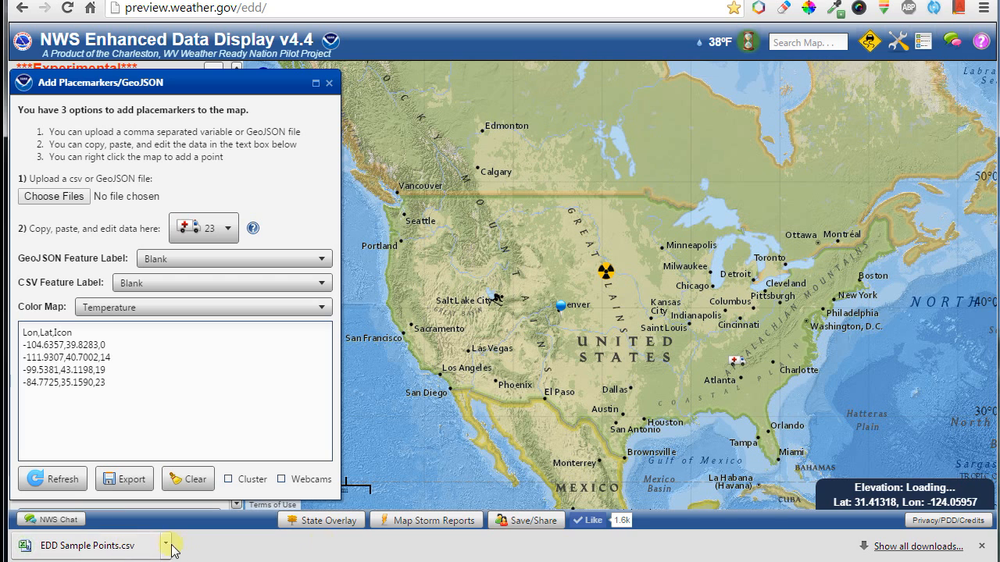
click(986, 549)
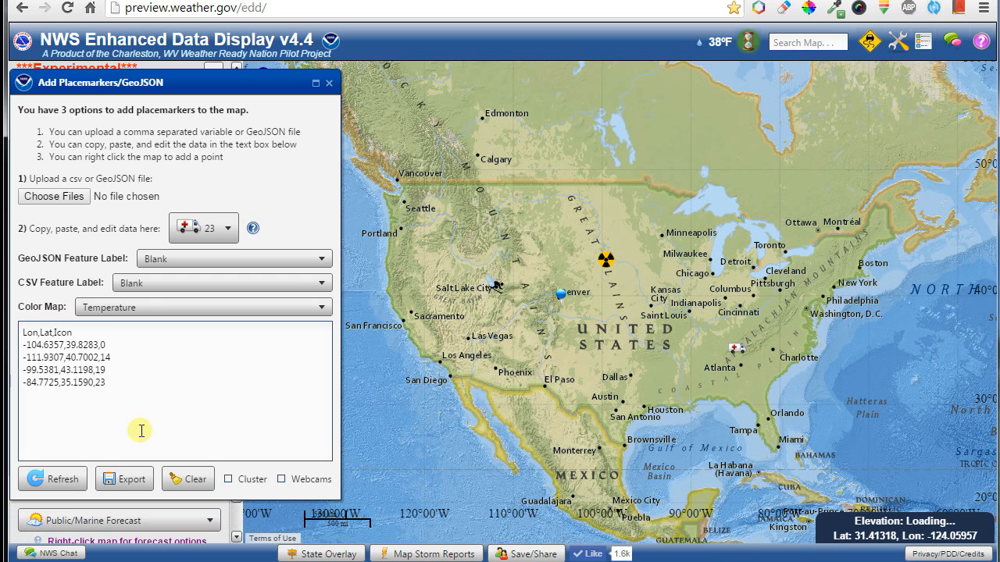
click(174, 480)
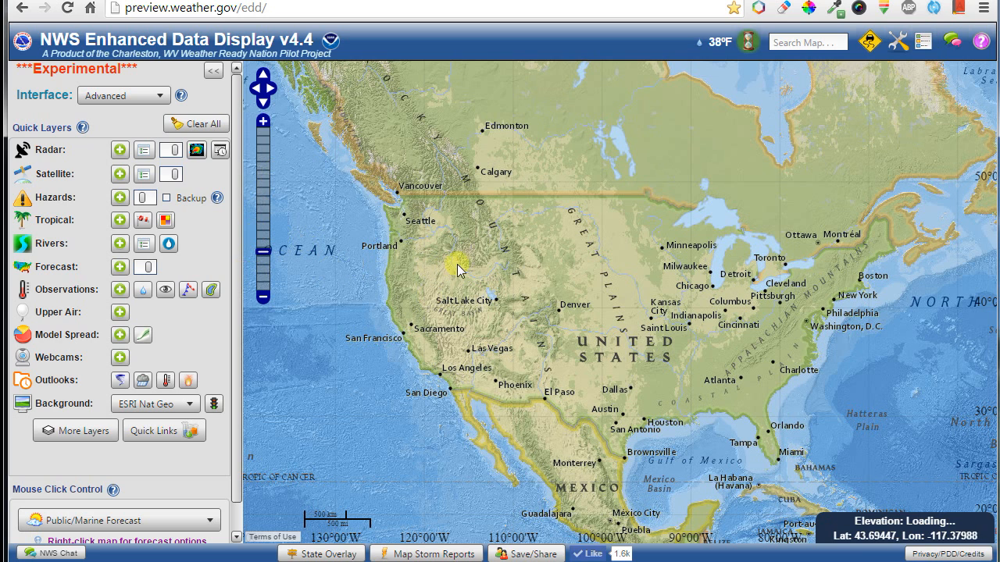
Reopen the placemarker window and upload EDD Sample Points.csv back onto the map.
right_click(481, 267)
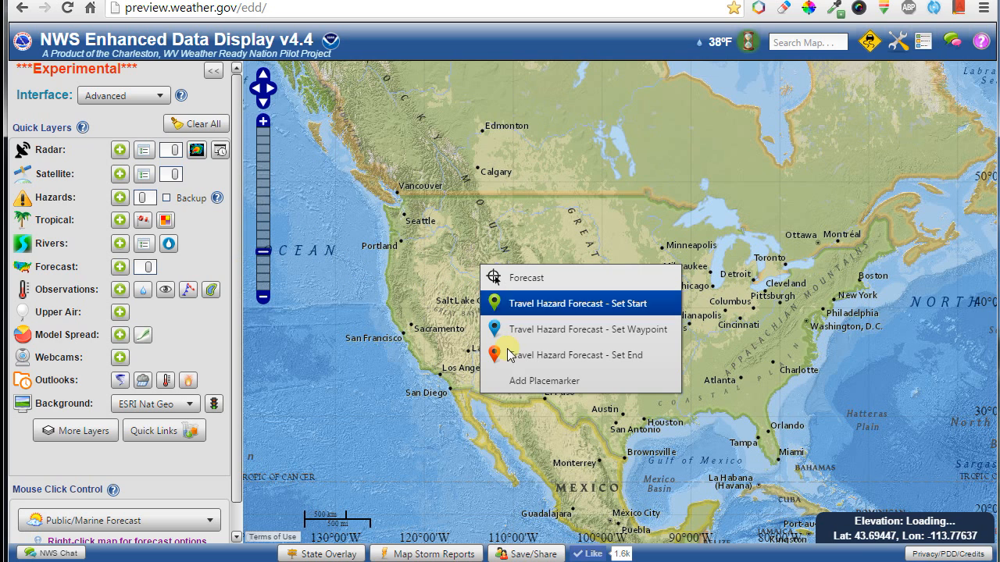
click(546, 382)
drag(424, 81, 181, 81)
click(95, 197)
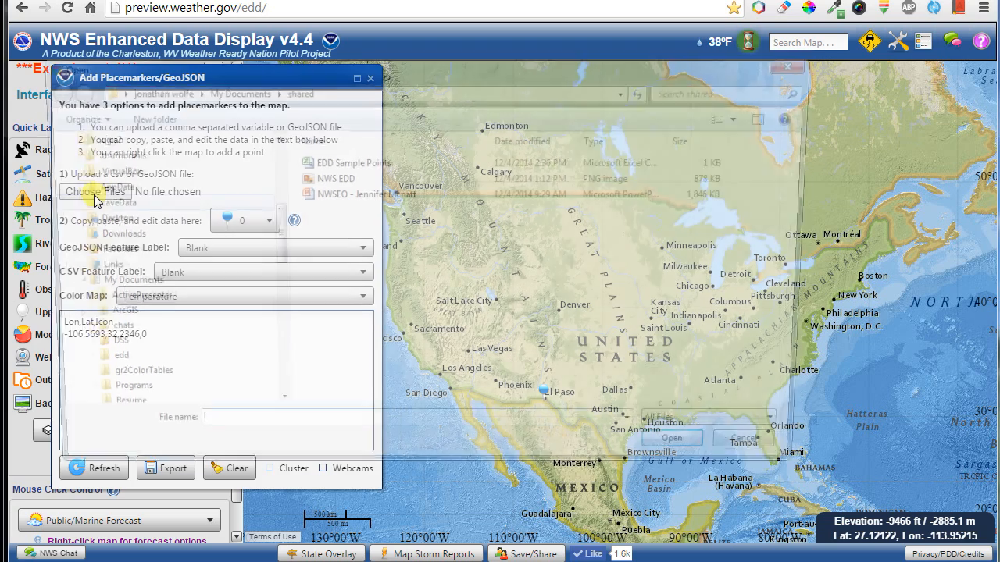
click(328, 162)
click(695, 458)
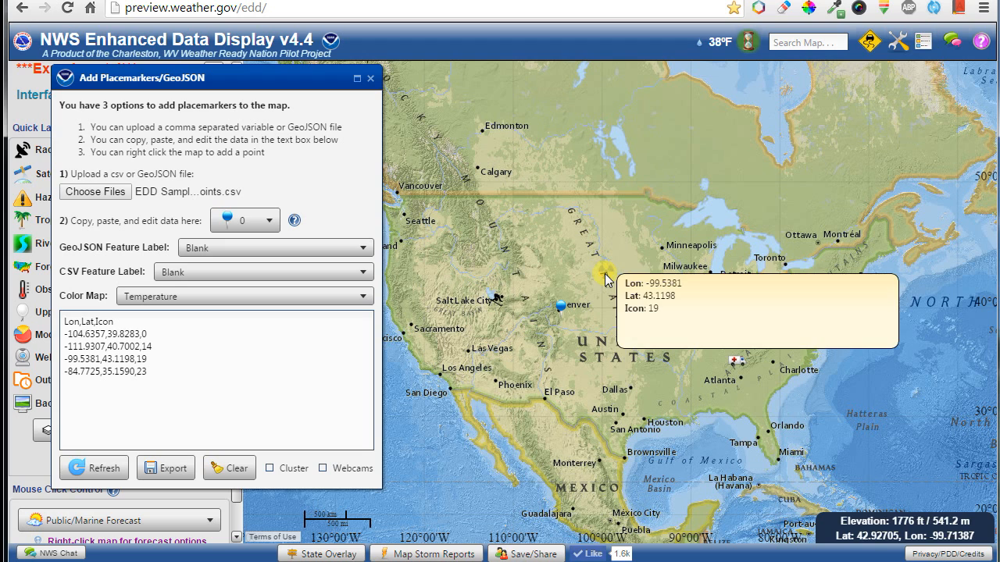
Add a name column to the CSV data naming the points test, test1, test2, test3.
click(148, 319)
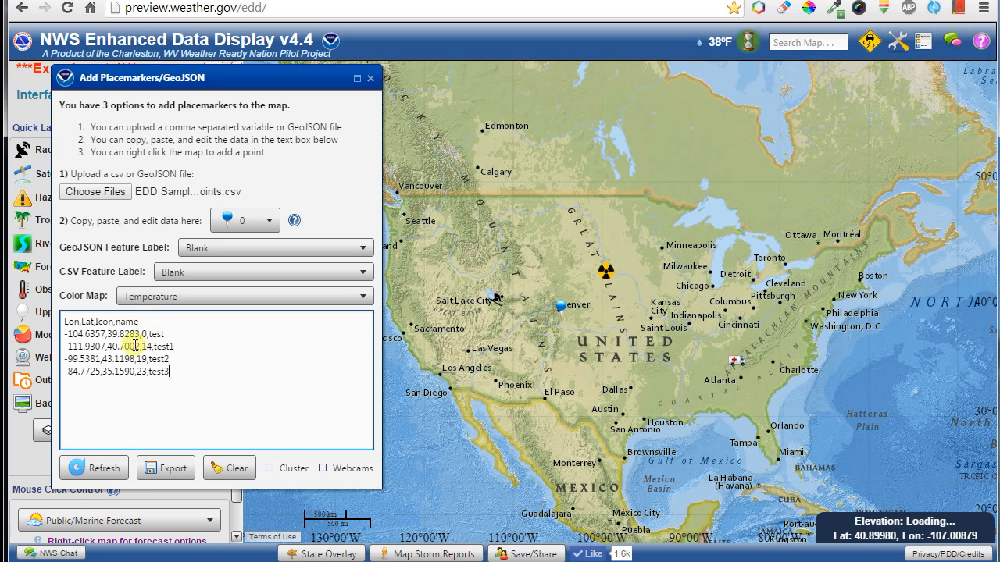
click(102, 469)
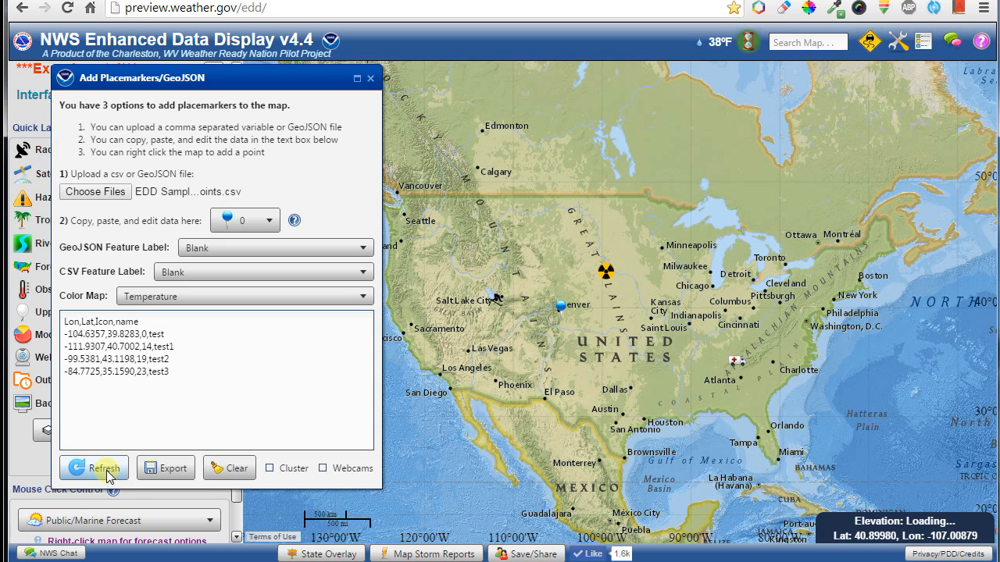
click(606, 274)
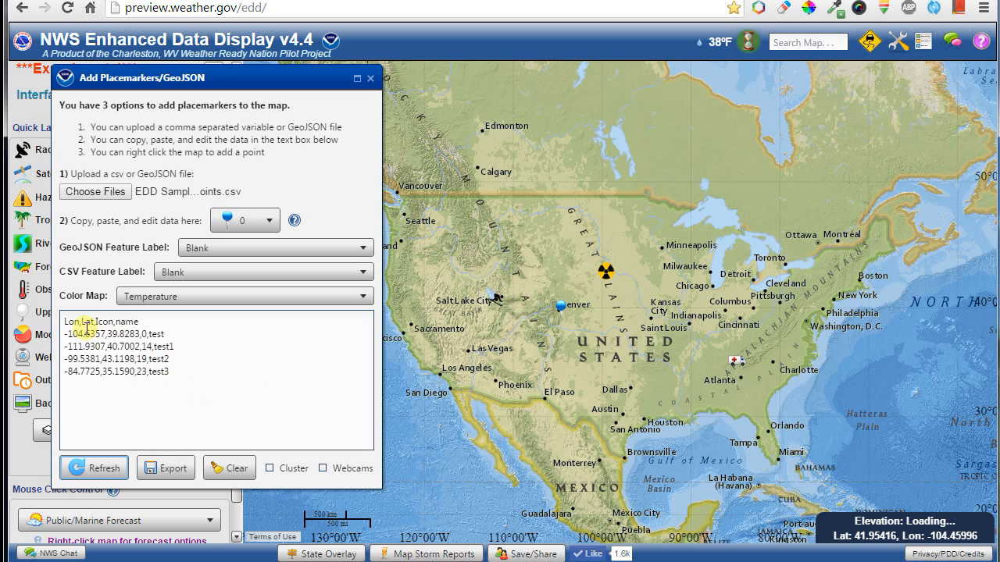
click(131, 334)
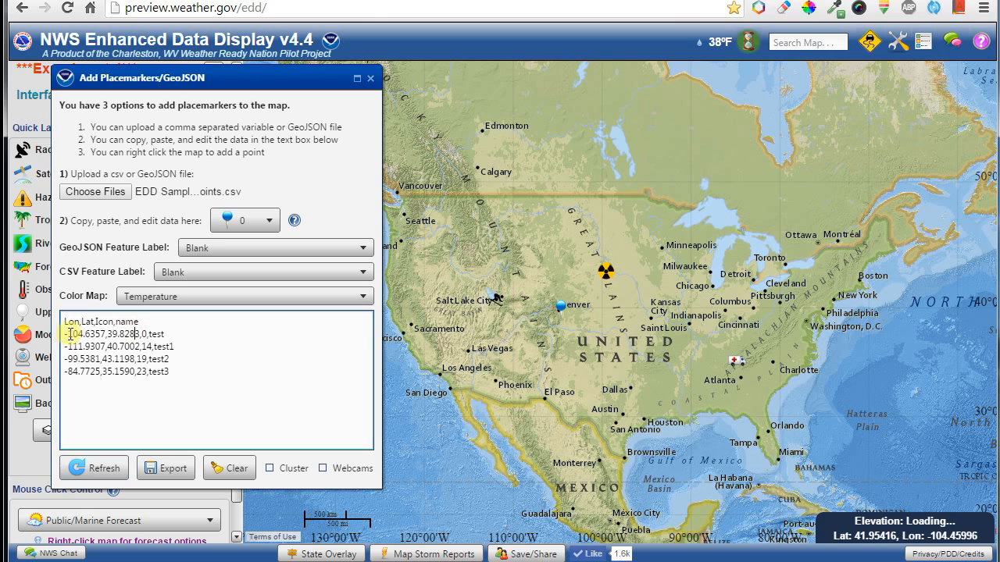
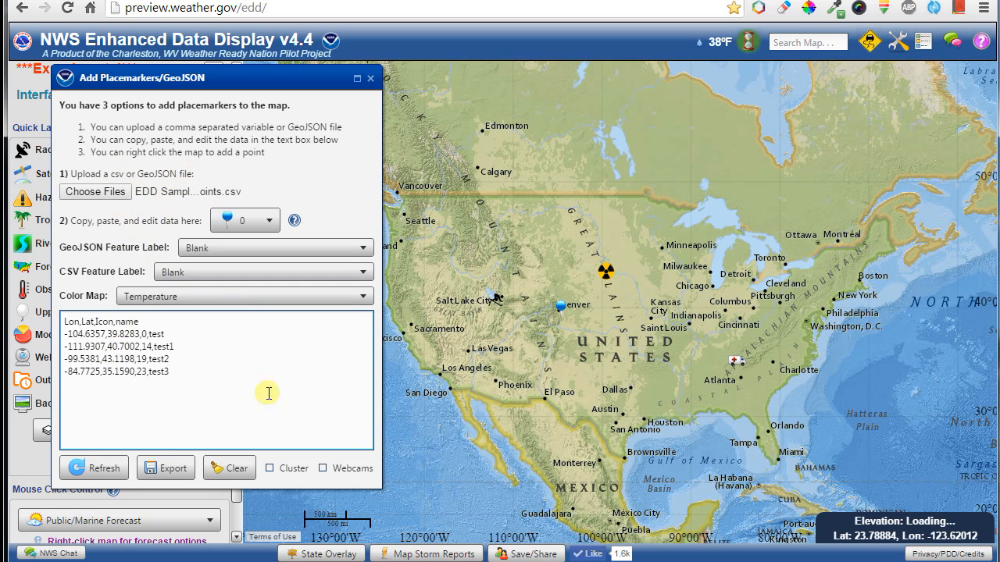
Briefly turn on webcam images, view the test2 placemarker's details, then close the placemarker panel.
click(323, 469)
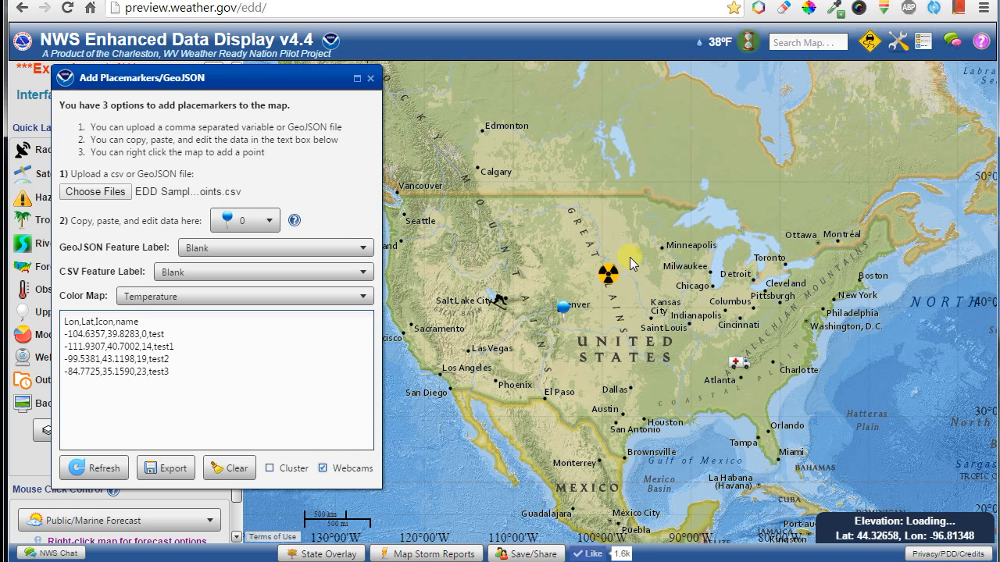
click(608, 275)
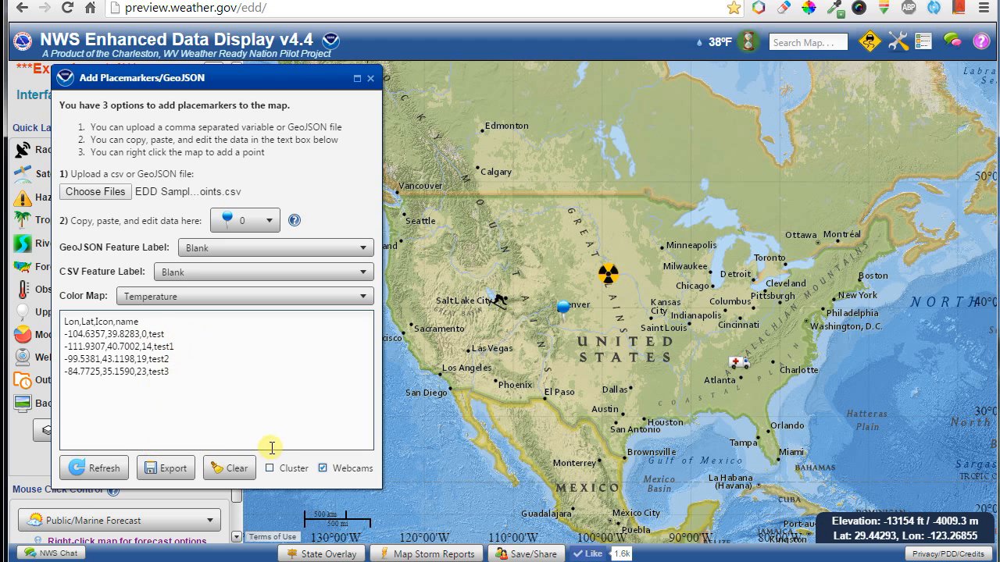
click(324, 471)
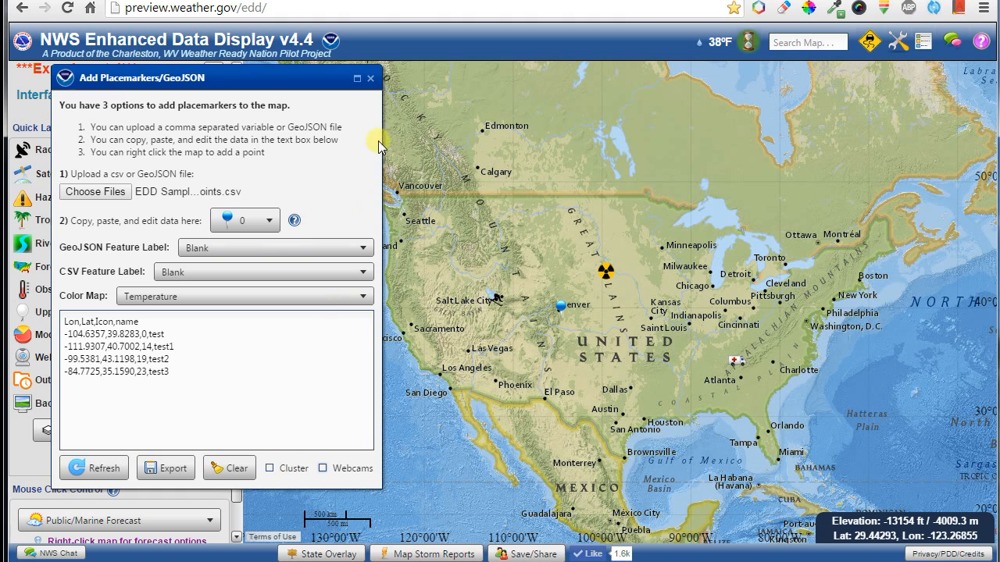
click(370, 79)
Place a range ring centred on Kansas City with fully opaque fill and resize it.
click(898, 44)
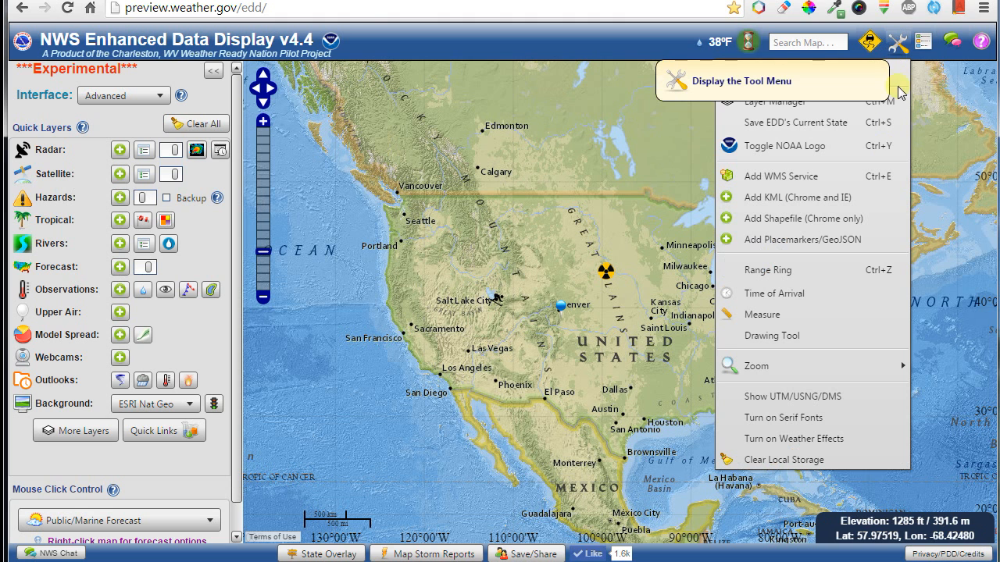
click(803, 268)
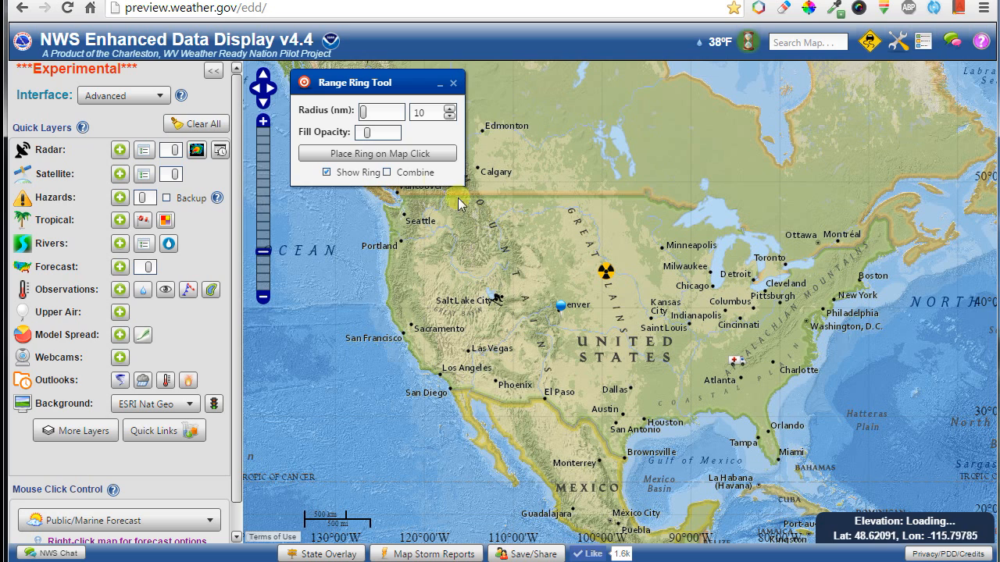
click(368, 153)
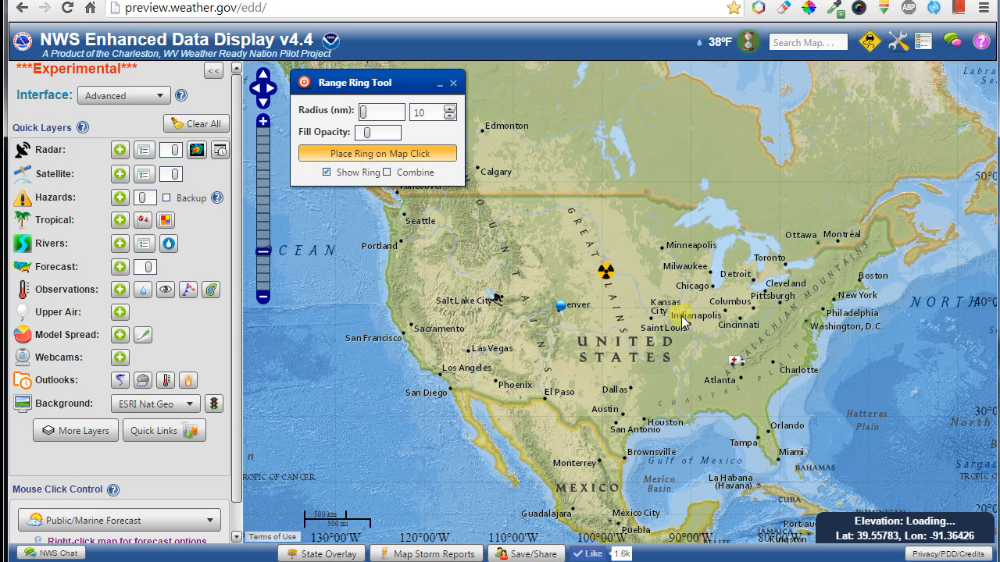
click(650, 320)
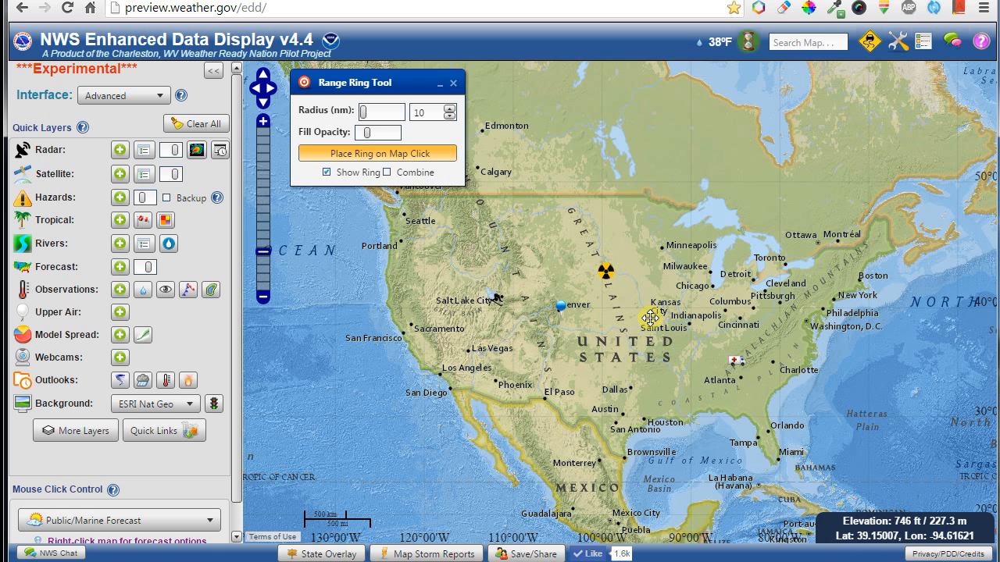
scroll(664, 322, up, 3)
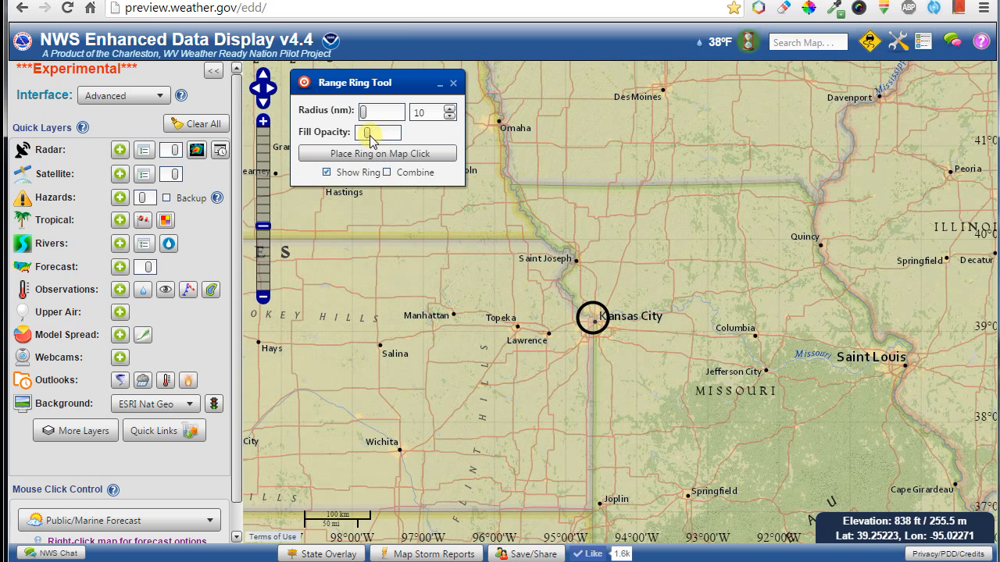
drag(380, 137, 407, 141)
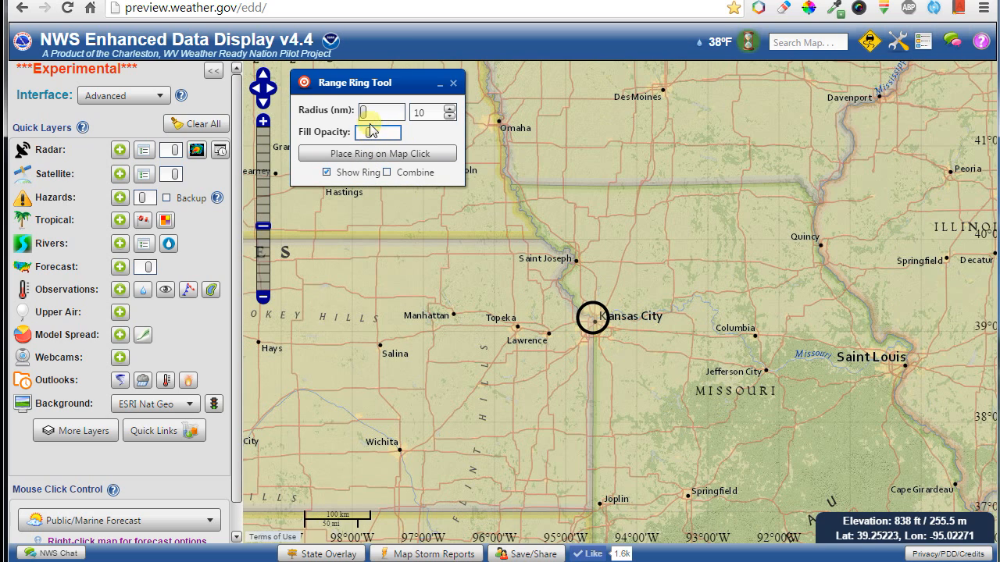
mouse_move(364, 116)
mouse_down()
mouse_move(384, 115)
mouse_move(369, 123)
mouse_up()
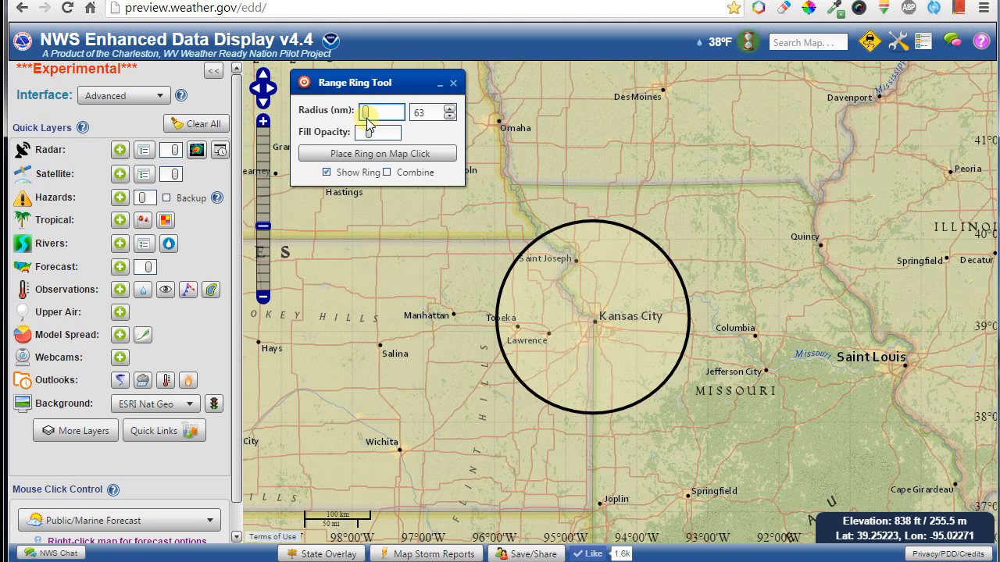
Add the radar layer, set the ring radius to 501, adjust its fill, then remove the rings.
click(124, 152)
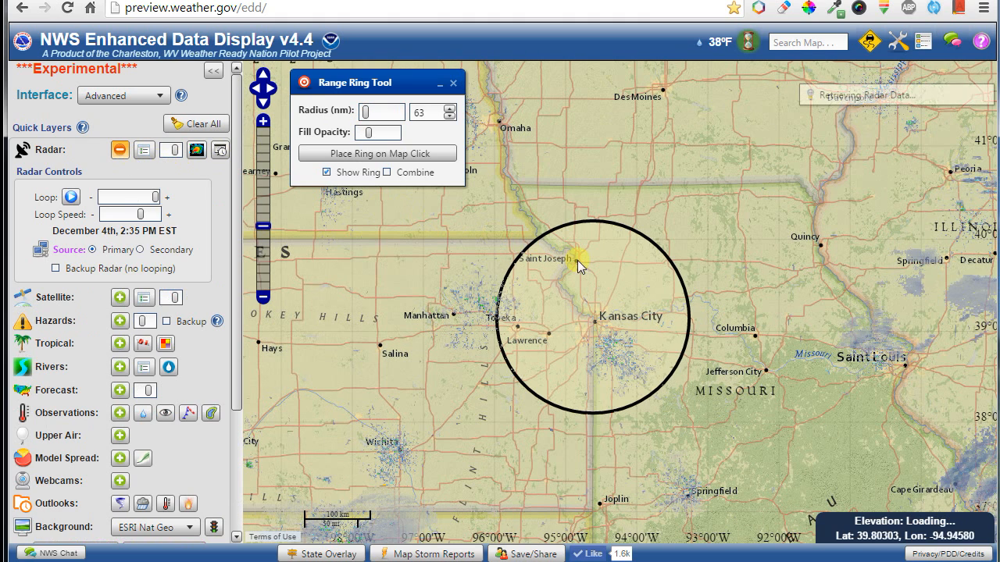
scroll(707, 344, down, 2)
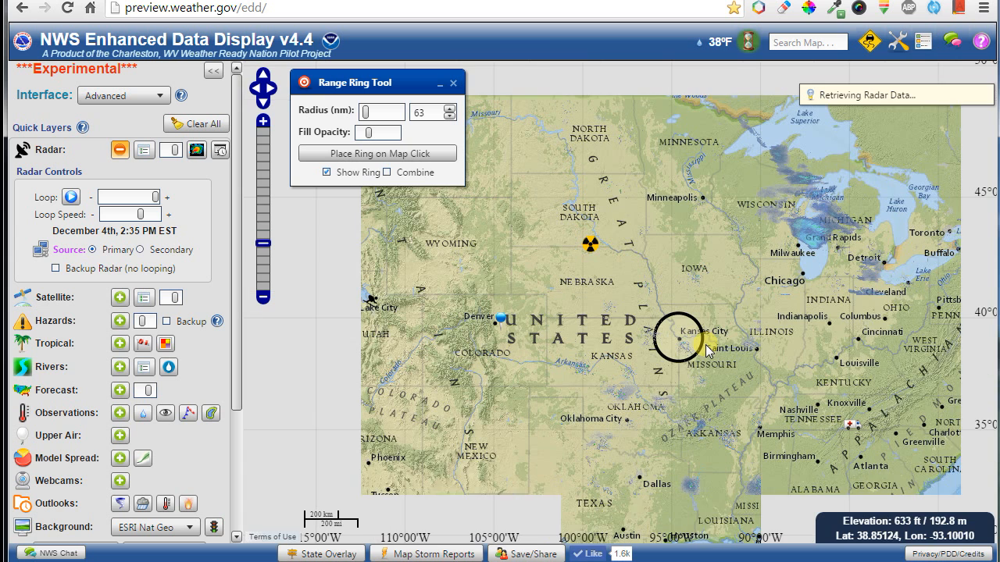
drag(365, 112, 373, 113)
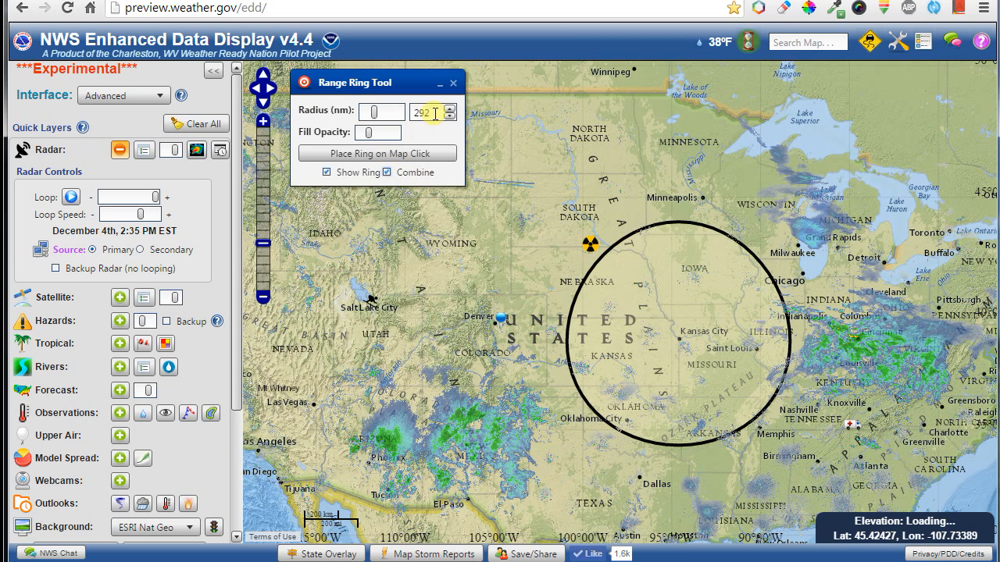
drag(435, 113, 407, 114)
text(50)
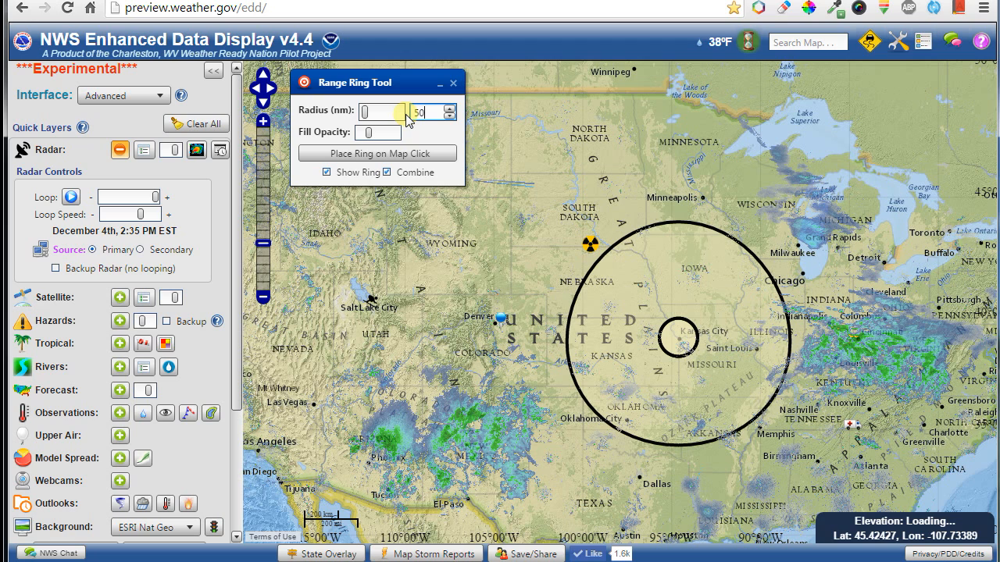
text(1)
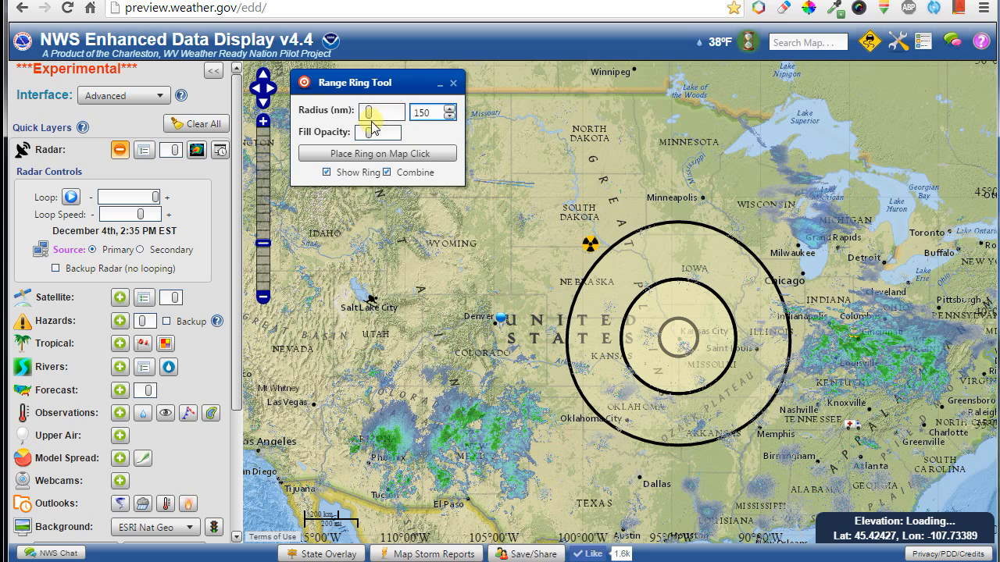
mouse_move(364, 133)
mouse_down()
mouse_move(350, 133)
mouse_move(380, 136)
mouse_move(357, 133)
mouse_up()
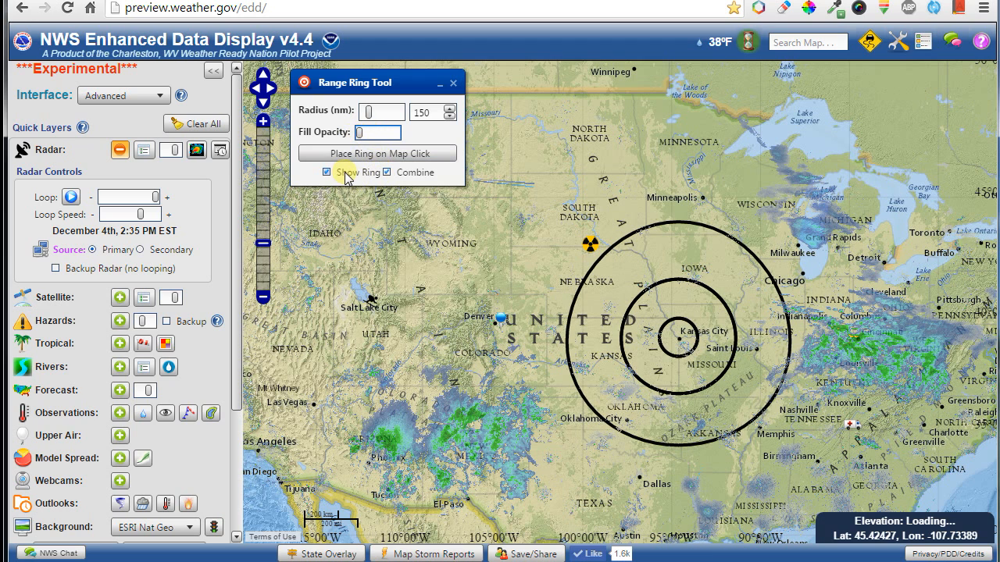
click(454, 84)
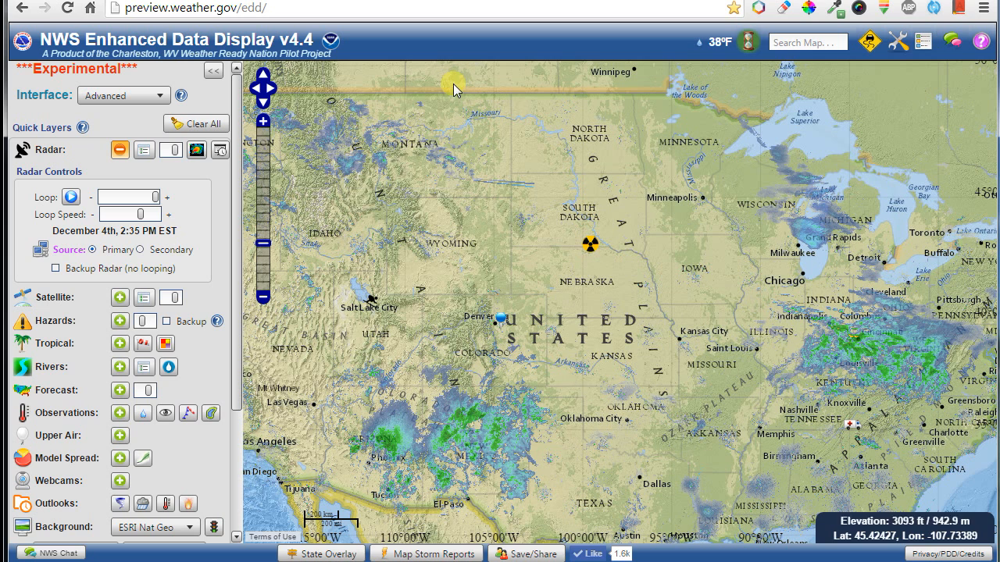
In the Time of Arrival tool, zoom to Indiana/Ohio/Kentucky and mark the storm's current position at Cincinnati.
click(898, 42)
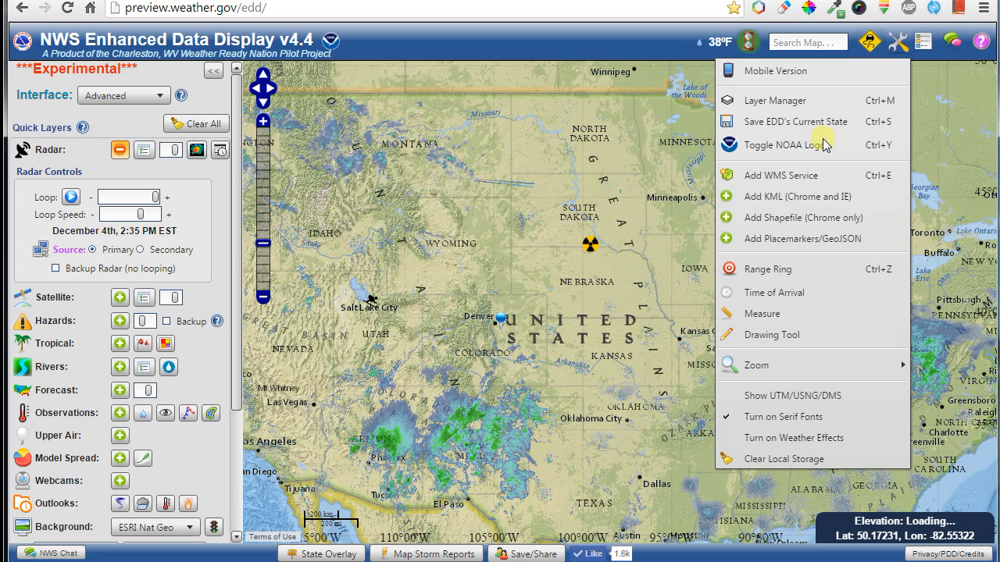
click(791, 303)
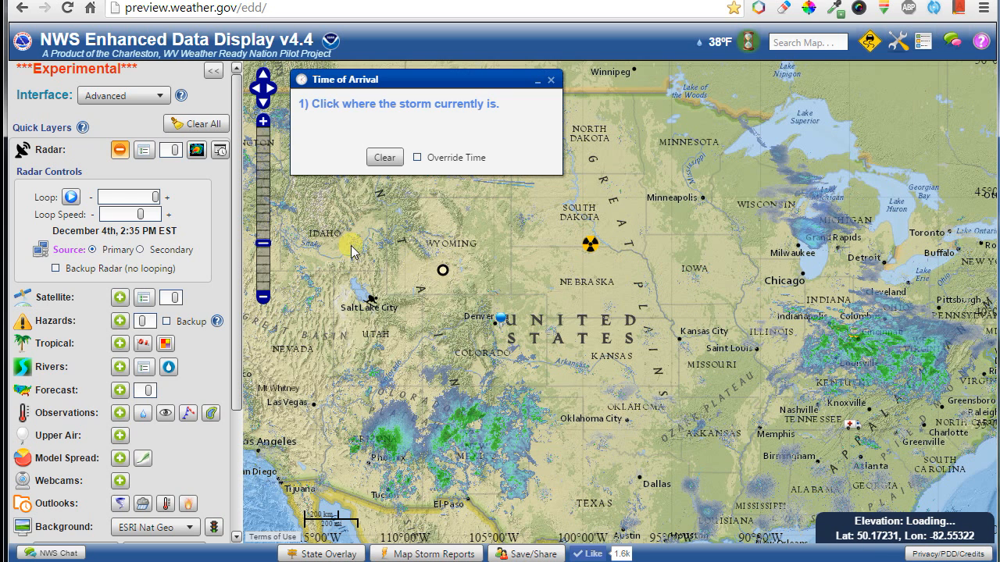
click(70, 198)
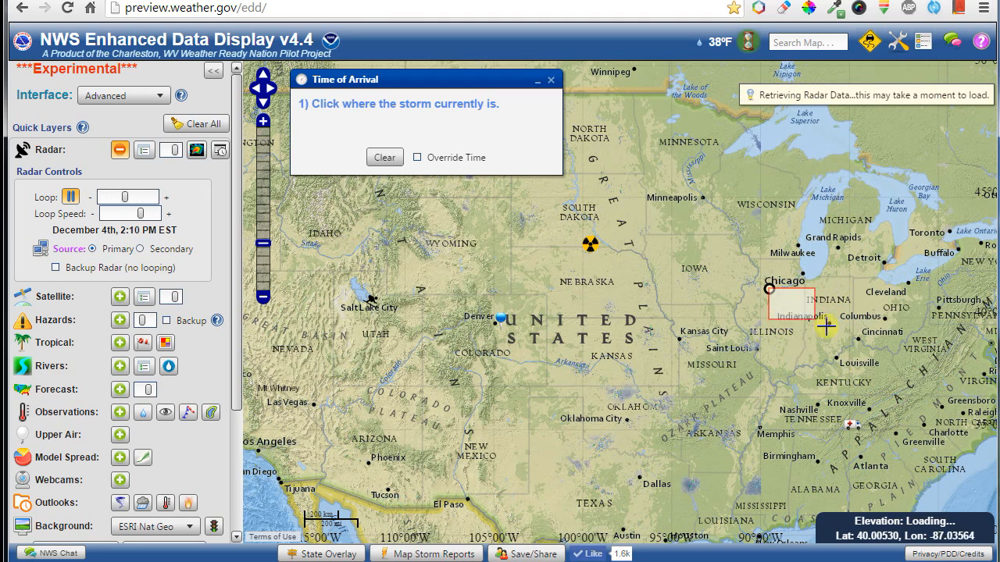
drag(825, 326, 930, 385)
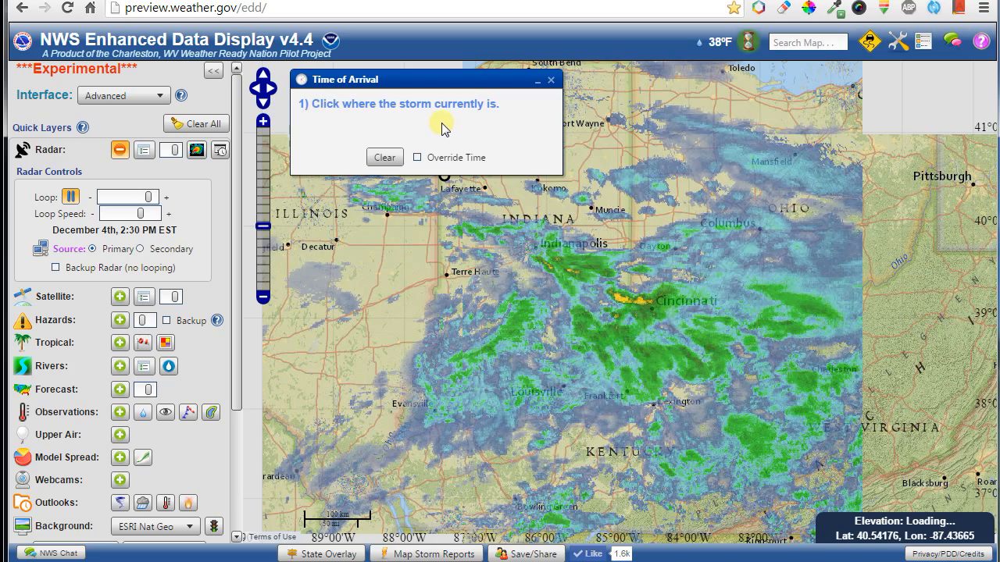
click(659, 301)
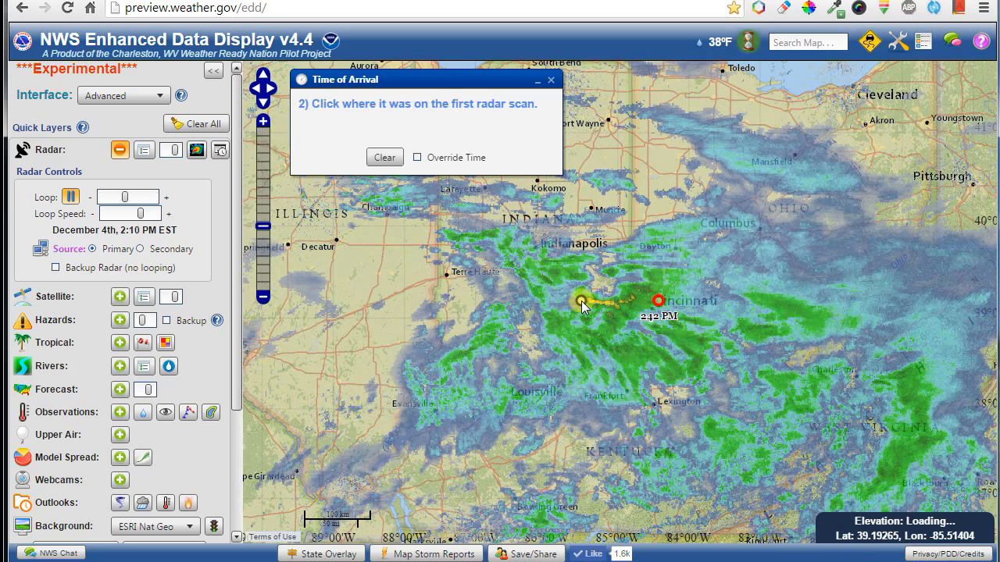
click(75, 195)
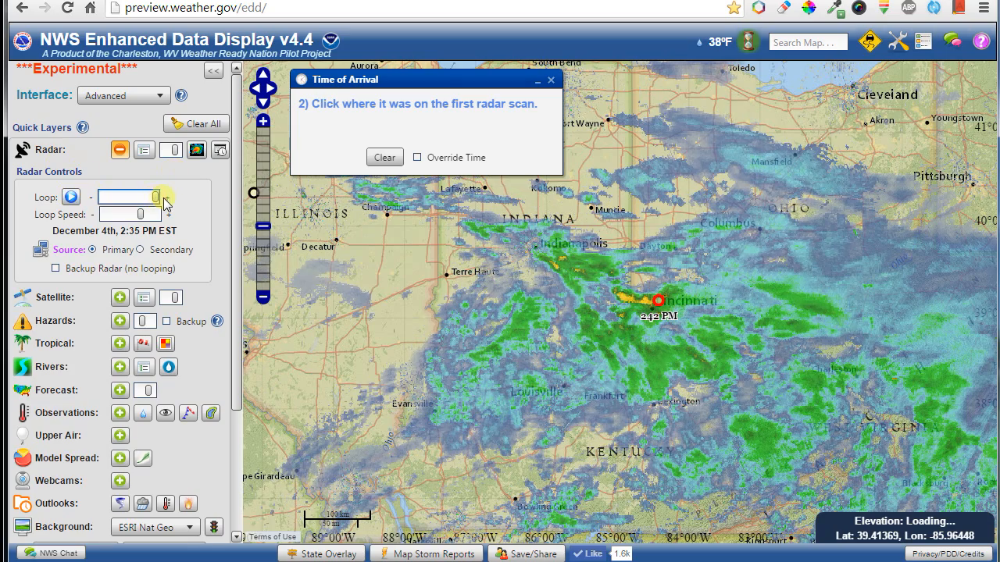
Mark the storm's 1:50 PM position, add state boundaries, and set Pittsburgh as the arrival point.
drag(163, 198, 88, 204)
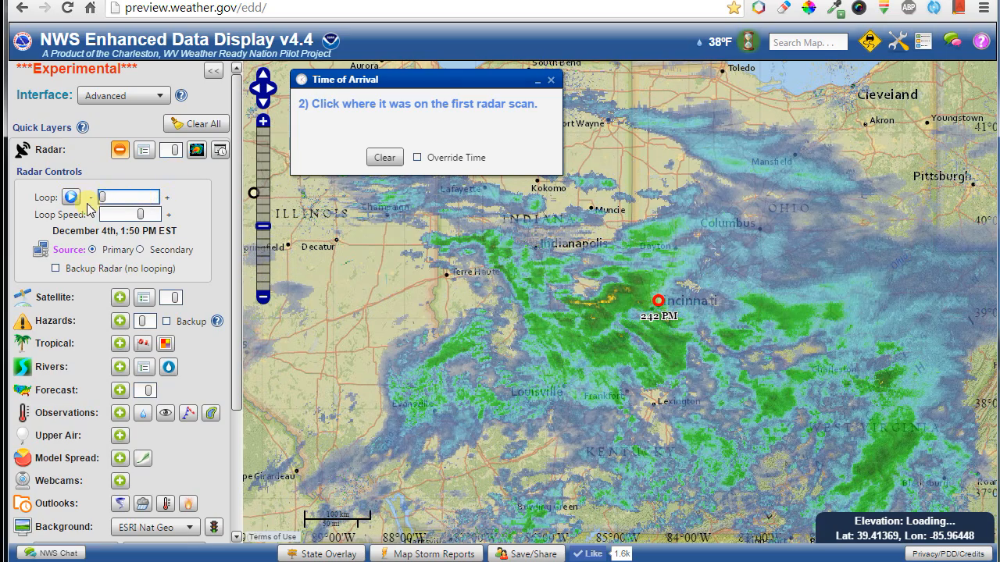
click(595, 304)
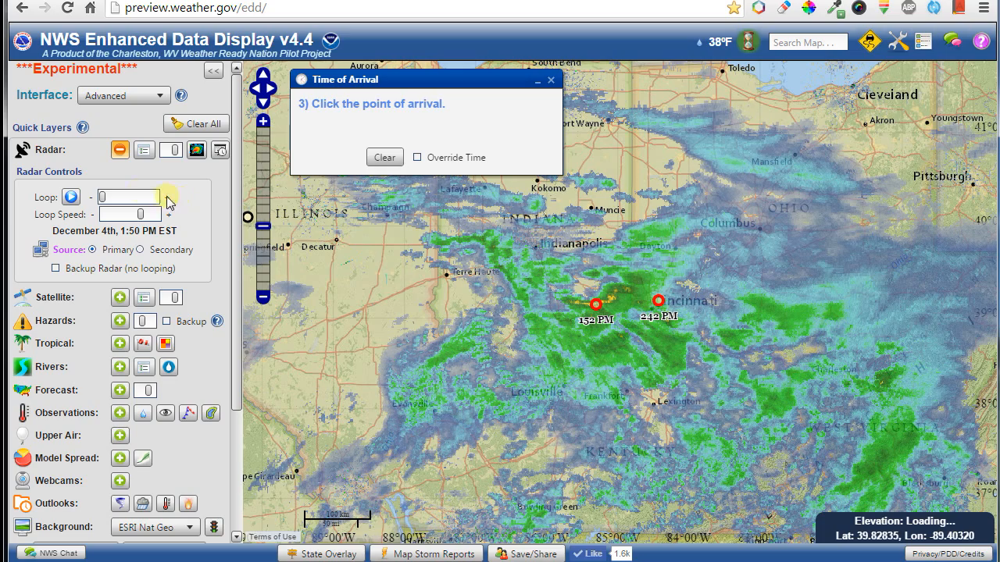
drag(105, 201, 178, 199)
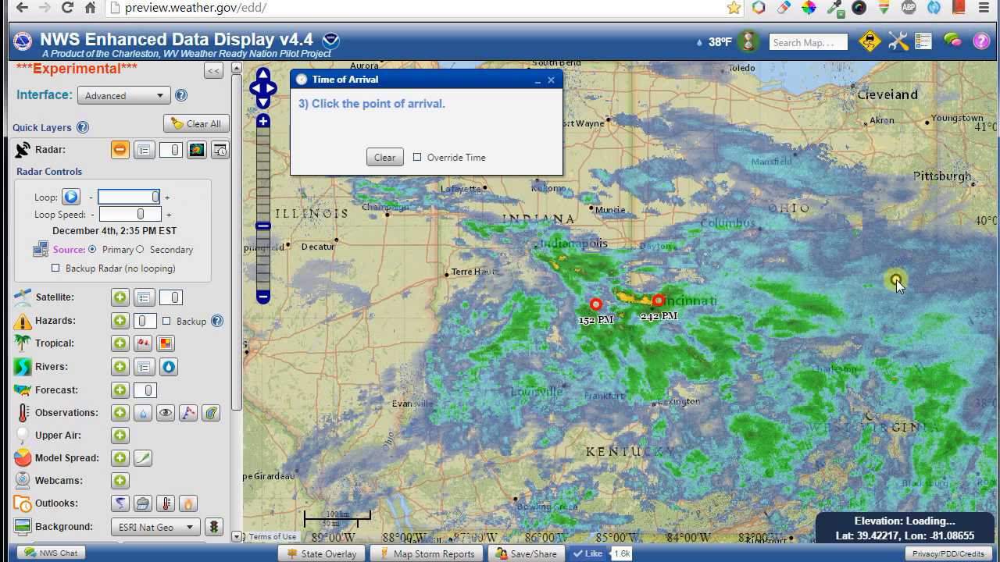
click(312, 554)
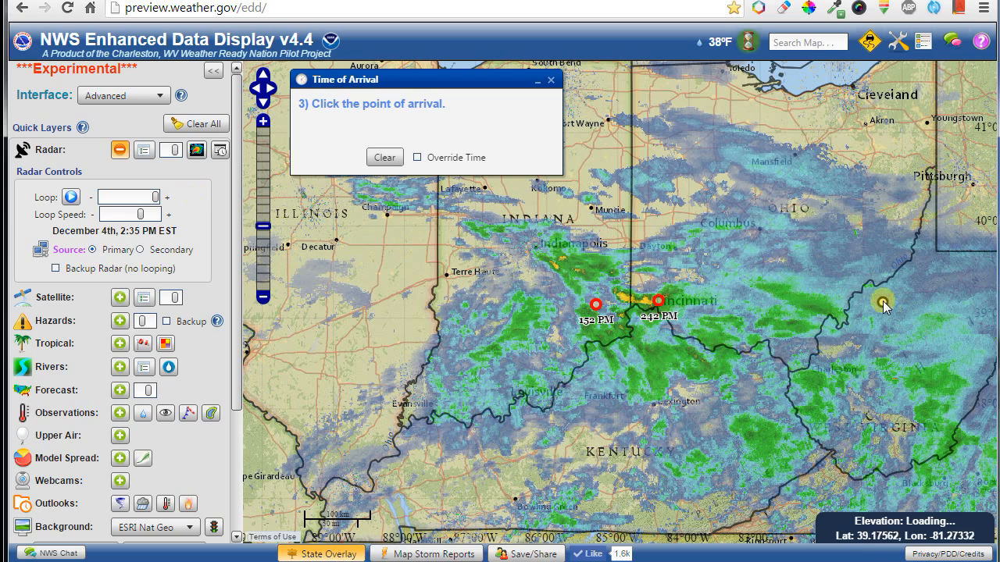
mouse_move(894, 287)
mouse_down()
mouse_move(771, 290)
mouse_move(710, 311)
mouse_up()
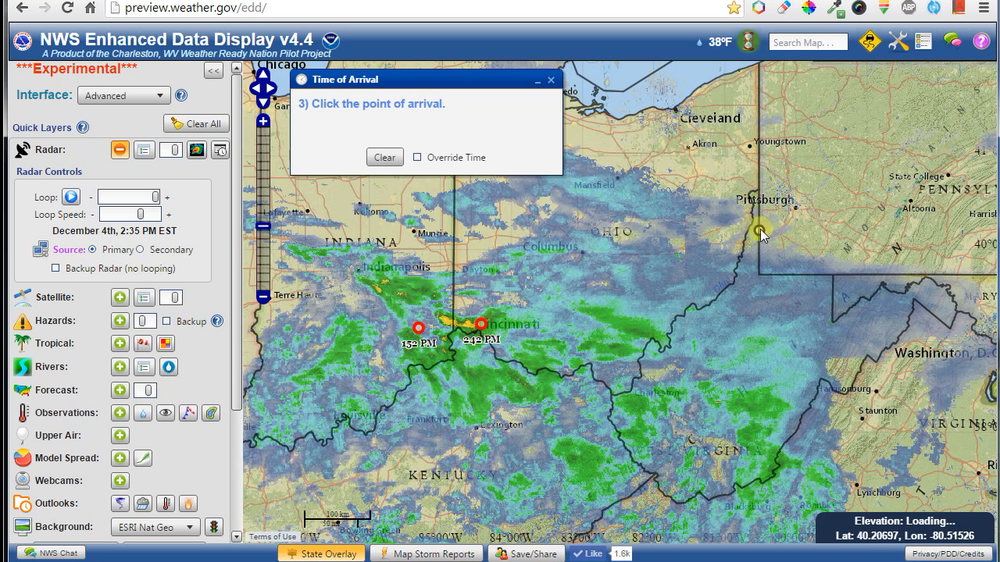
click(793, 206)
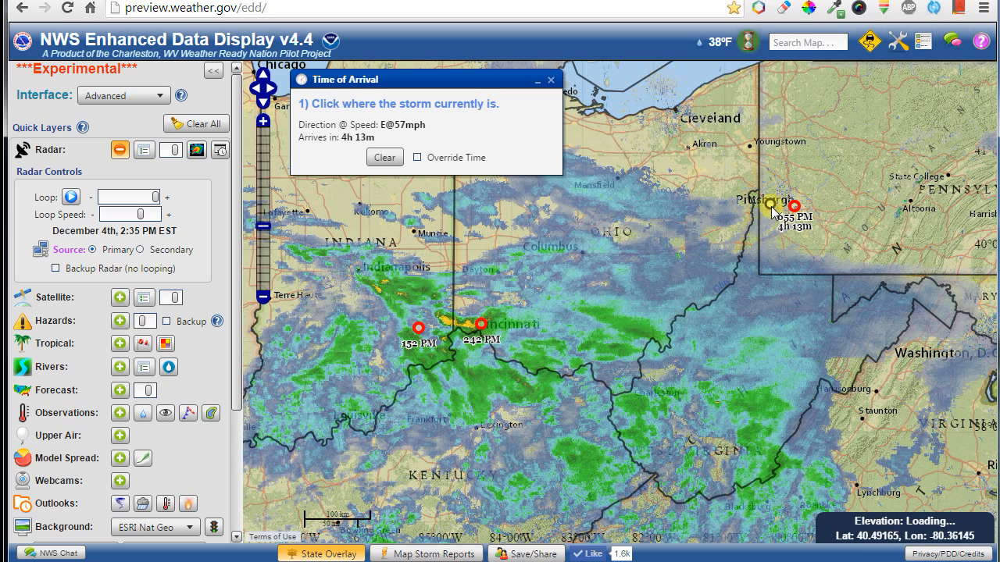
Retry with an overridden time and new Ohio arrival point, then disable the override and clear the markers.
click(419, 158)
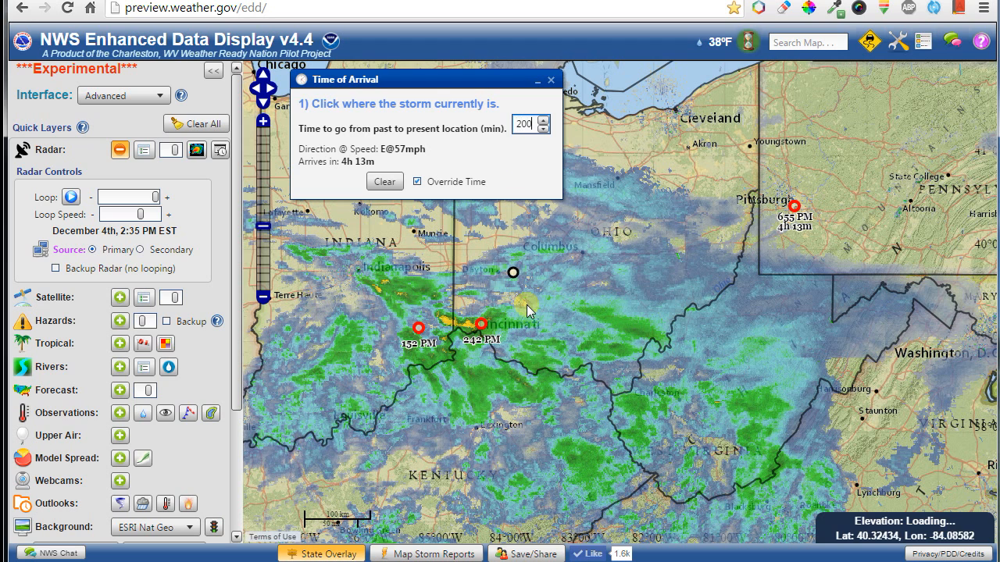
click(512, 349)
click(383, 362)
click(616, 310)
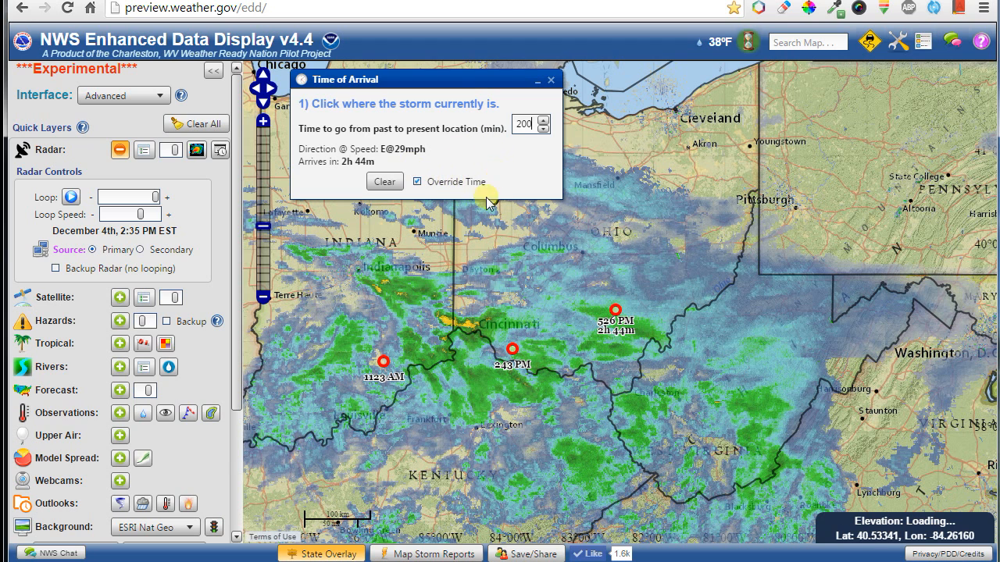
click(435, 182)
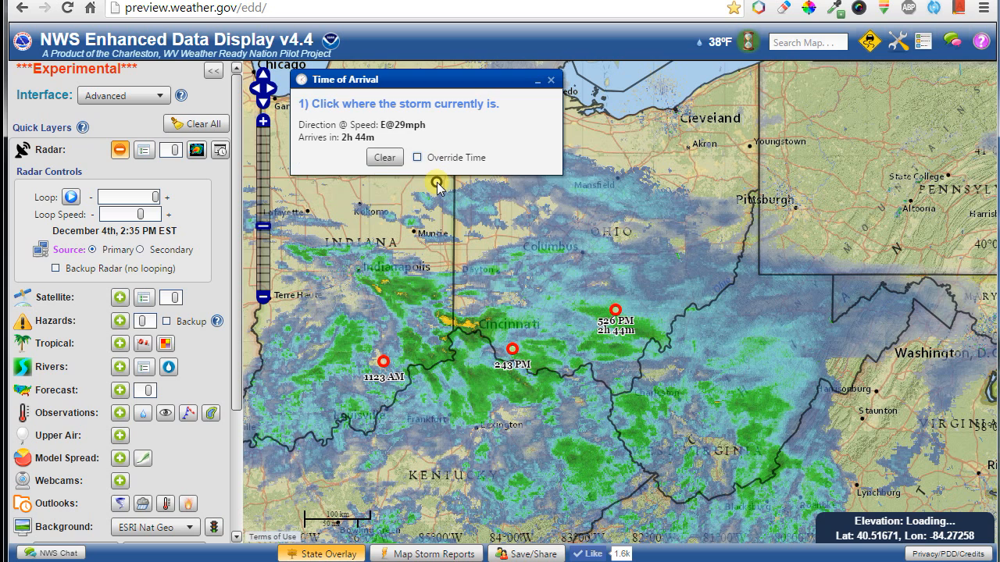
click(384, 157)
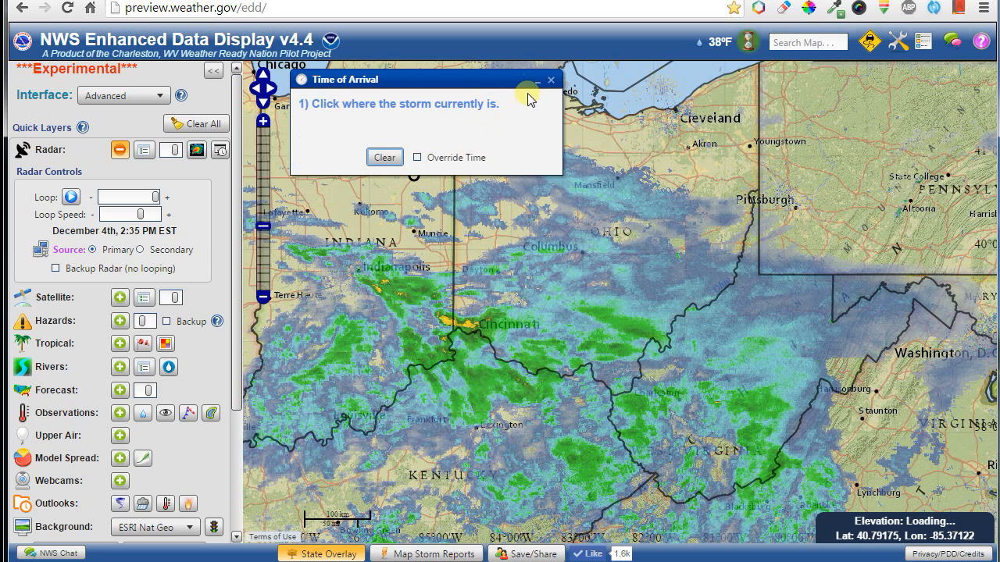
Replace Time of Arrival with the Measure tool and trace a line from near Mansfield to near Altoona.
click(551, 81)
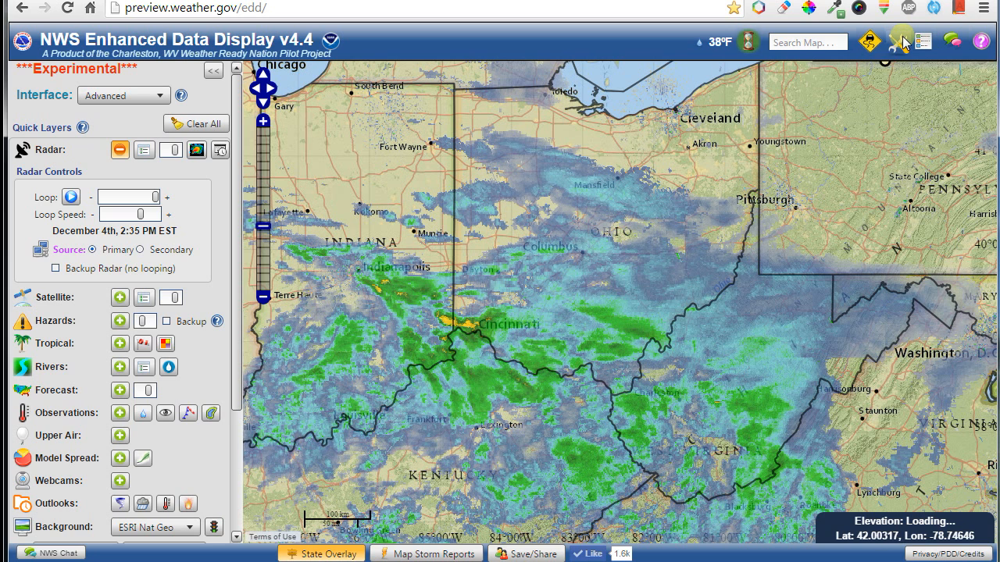
click(900, 42)
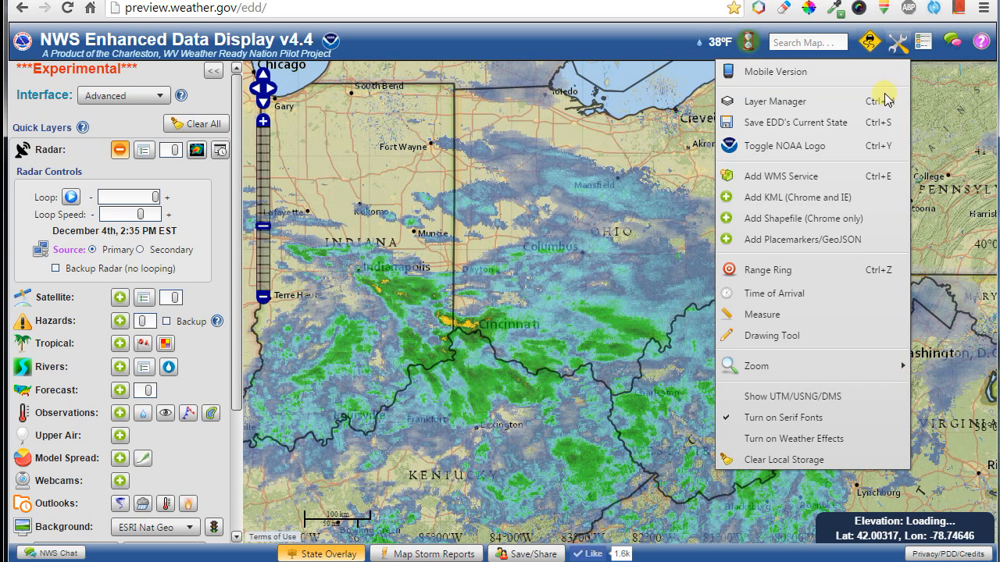
click(802, 314)
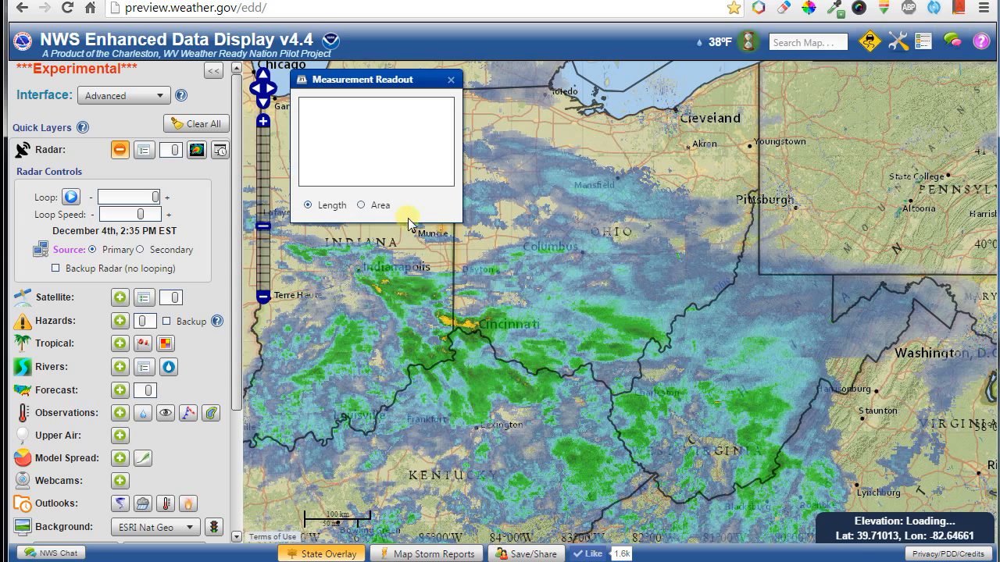
click(570, 202)
double_click(772, 358)
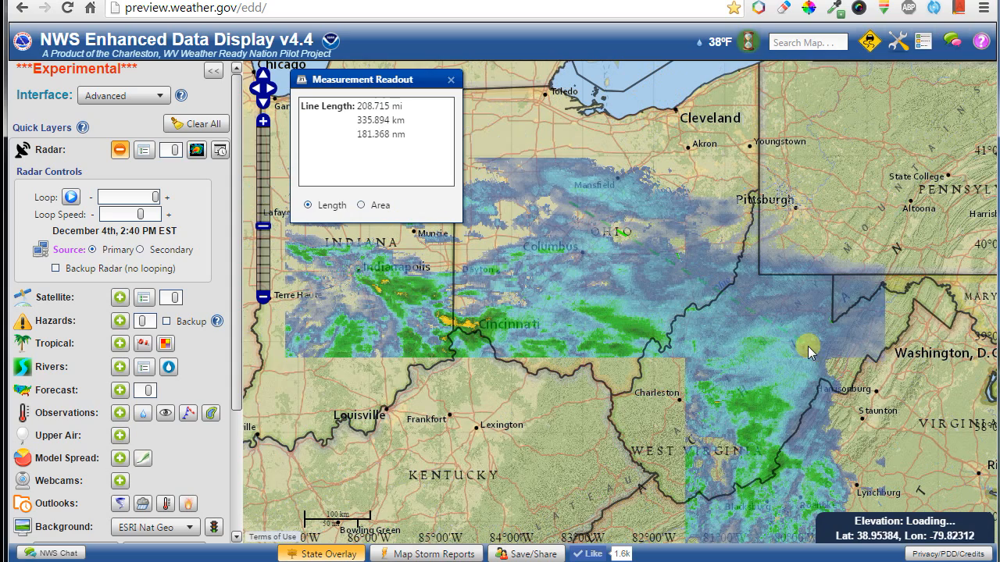
click(893, 205)
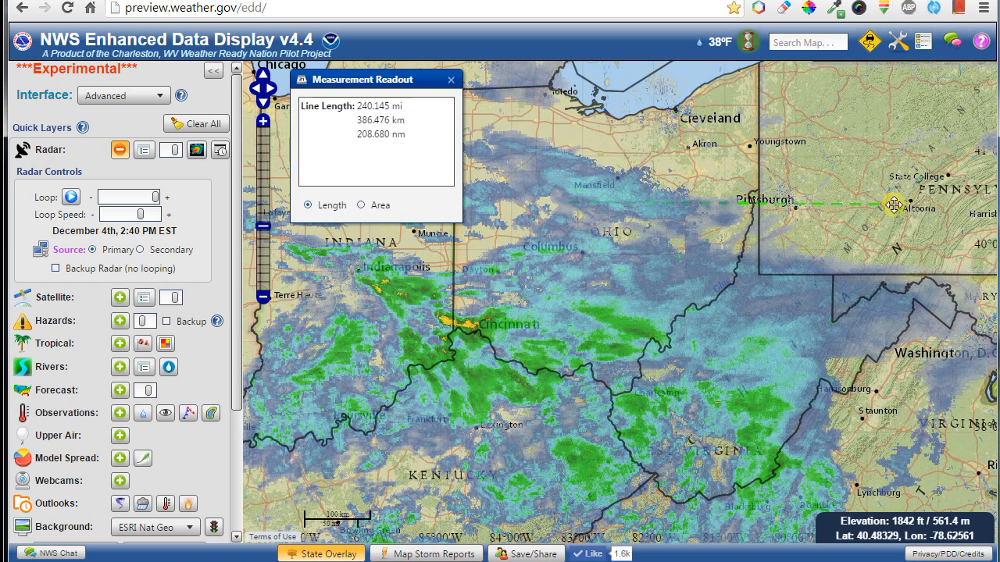
Extend the measurement line with vertices toward Youngstown and back toward Akron.
click(621, 344)
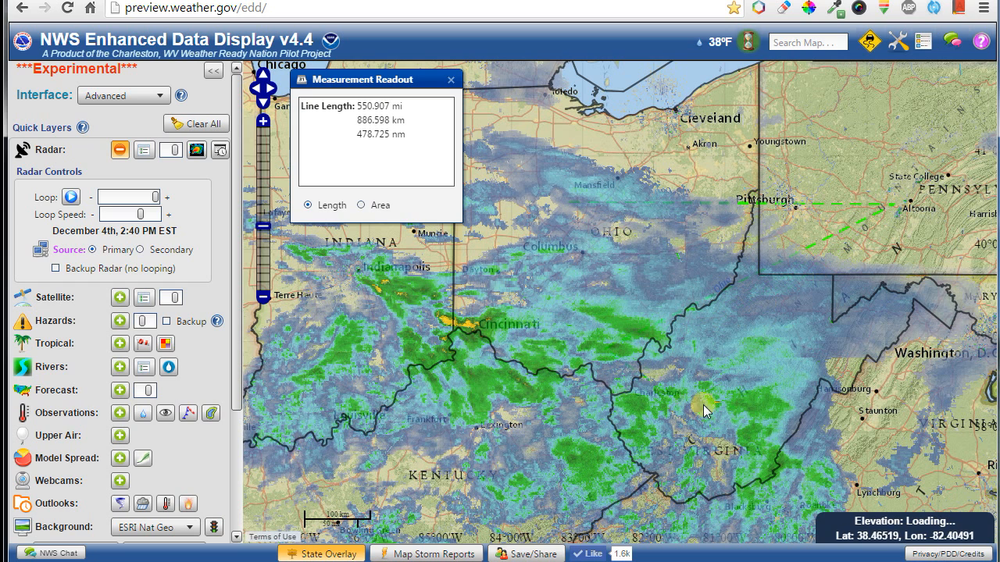
click(854, 429)
click(900, 223)
click(854, 126)
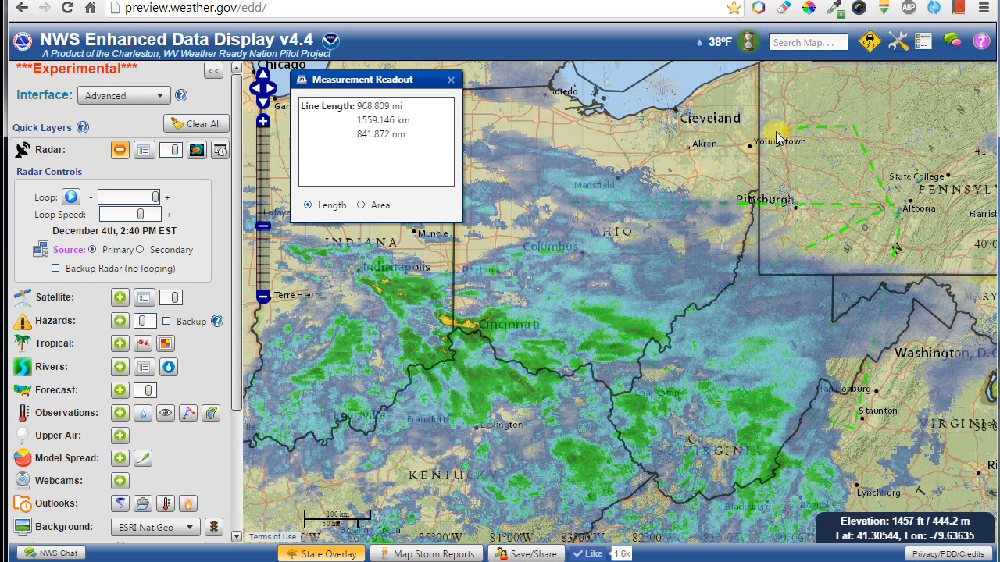
click(759, 137)
click(756, 163)
click(807, 286)
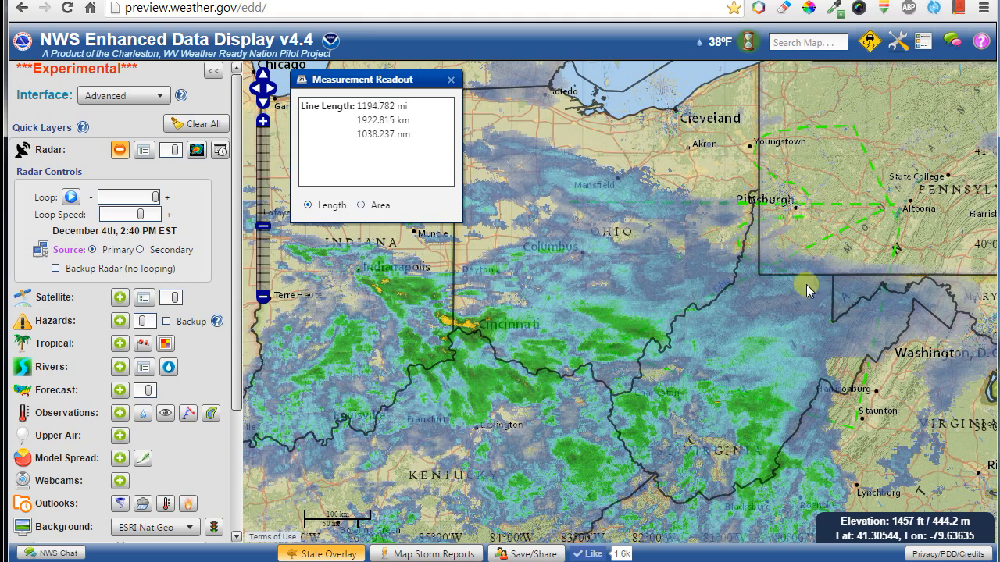
click(696, 277)
click(697, 157)
With radar turned off, measure an area polygon around Columbus extending toward Charleston and Pittsburgh.
click(55, 146)
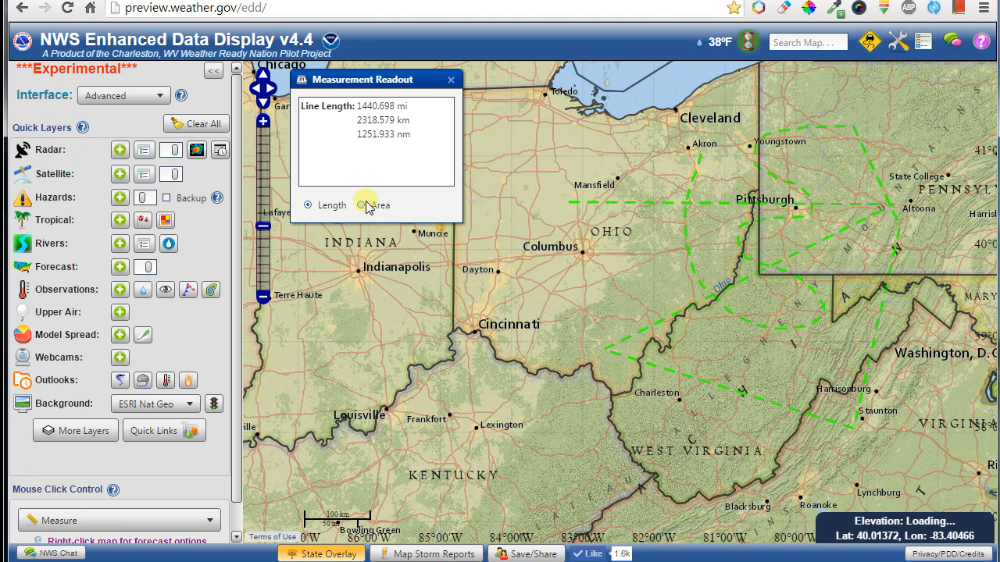
click(361, 205)
click(628, 208)
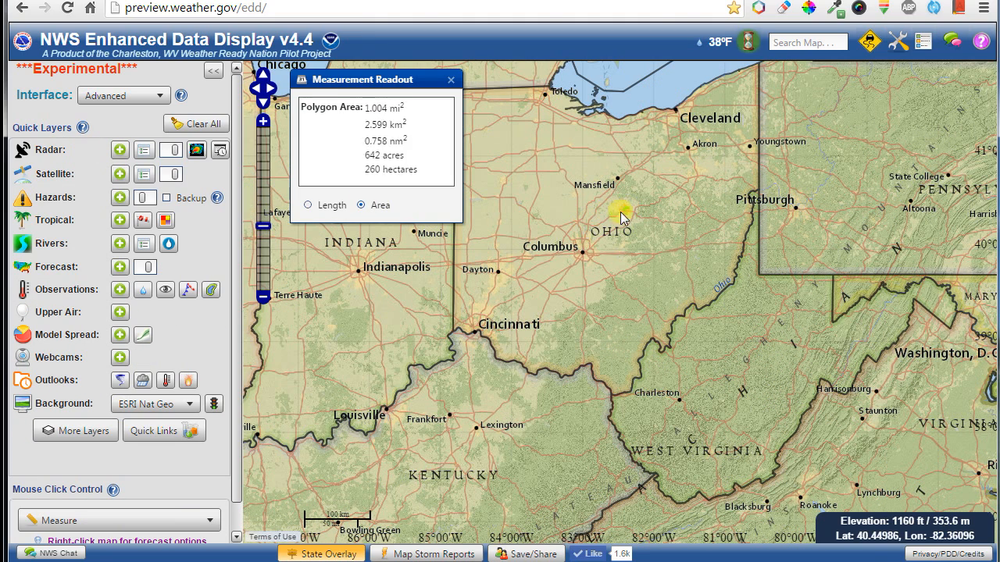
click(583, 223)
click(548, 271)
click(584, 309)
mouse_move(591, 359)
mouse_down()
mouse_move(712, 383)
mouse_move(807, 284)
mouse_move(694, 210)
mouse_move(646, 201)
mouse_up()
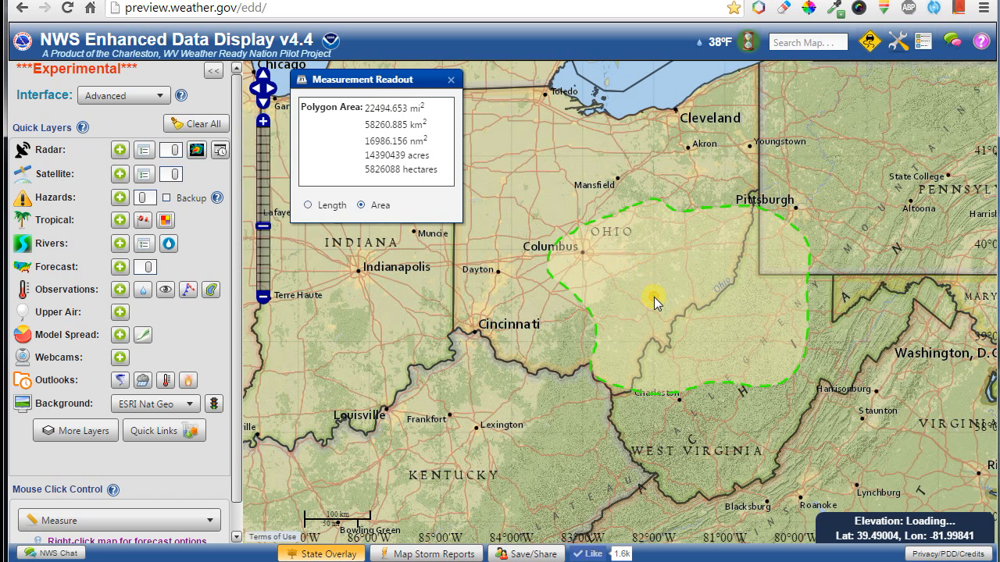
Outline further areas over southeast Ohio, south of Columbus, near Pittsburgh and around West Virginia.
mouse_move(654, 296)
mouse_down()
mouse_move(645, 352)
mouse_move(842, 370)
mouse_move(836, 287)
mouse_move(739, 204)
mouse_move(604, 196)
mouse_up()
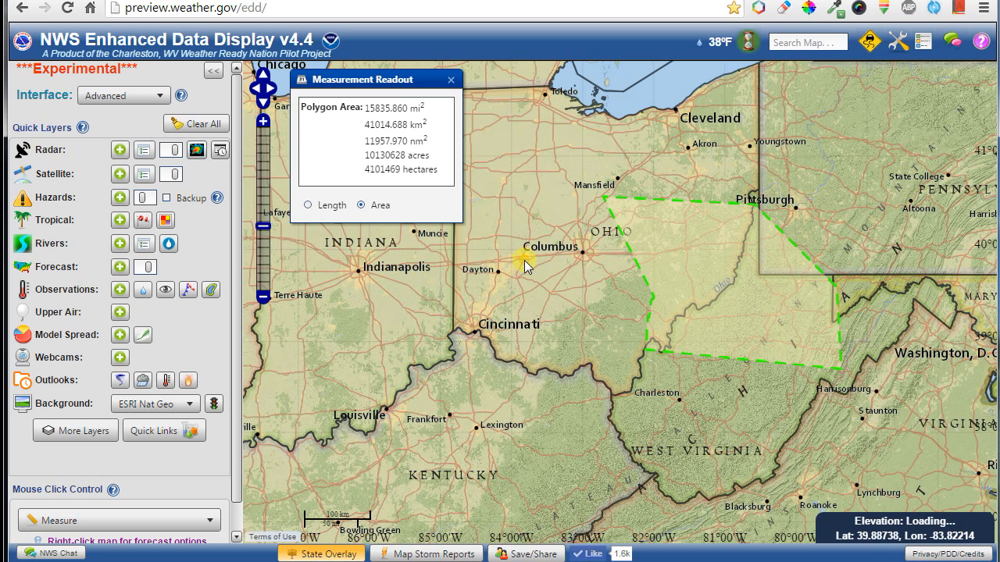
mouse_move(524, 260)
mouse_down()
mouse_move(503, 310)
mouse_move(593, 419)
mouse_move(716, 270)
mouse_move(613, 207)
mouse_move(541, 244)
mouse_up()
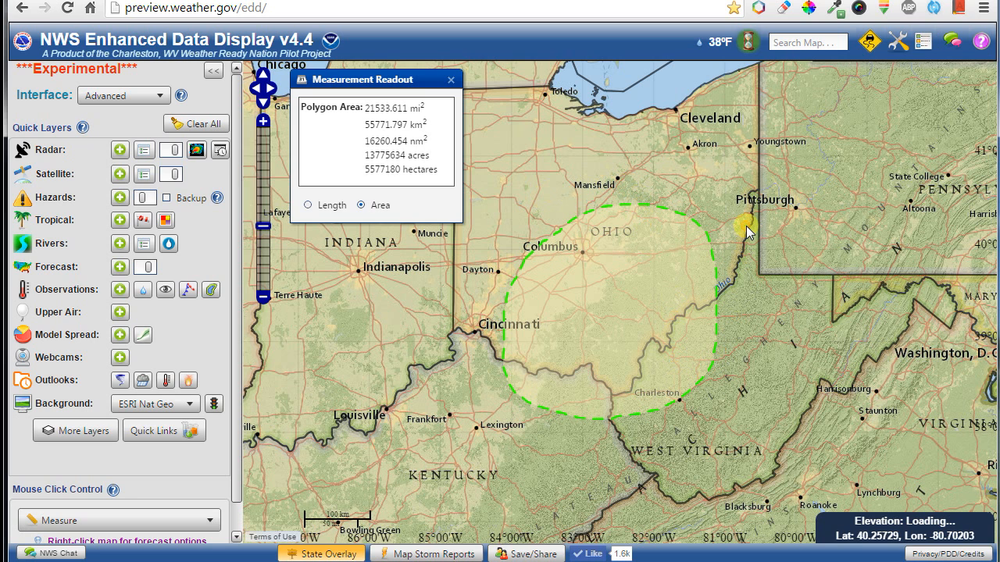
mouse_move(746, 226)
mouse_down()
mouse_move(663, 362)
mouse_move(851, 337)
mouse_move(814, 230)
mouse_move(764, 225)
mouse_move(719, 196)
mouse_move(623, 190)
mouse_move(598, 352)
mouse_move(795, 229)
mouse_up()
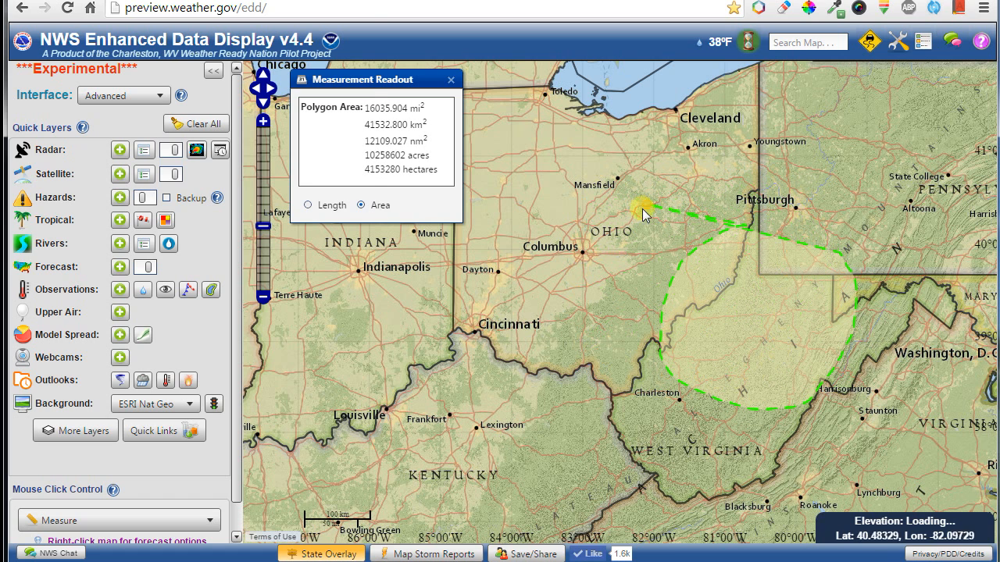
double_click(764, 229)
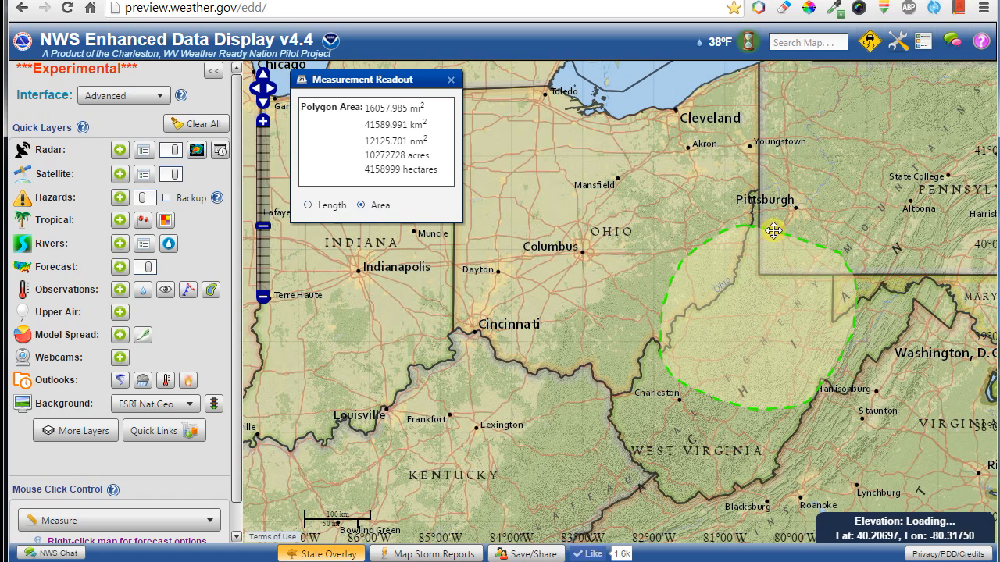
mouse_move(582, 264)
mouse_down()
mouse_move(539, 331)
mouse_move(642, 462)
mouse_move(868, 314)
mouse_move(718, 206)
mouse_move(662, 272)
mouse_up()
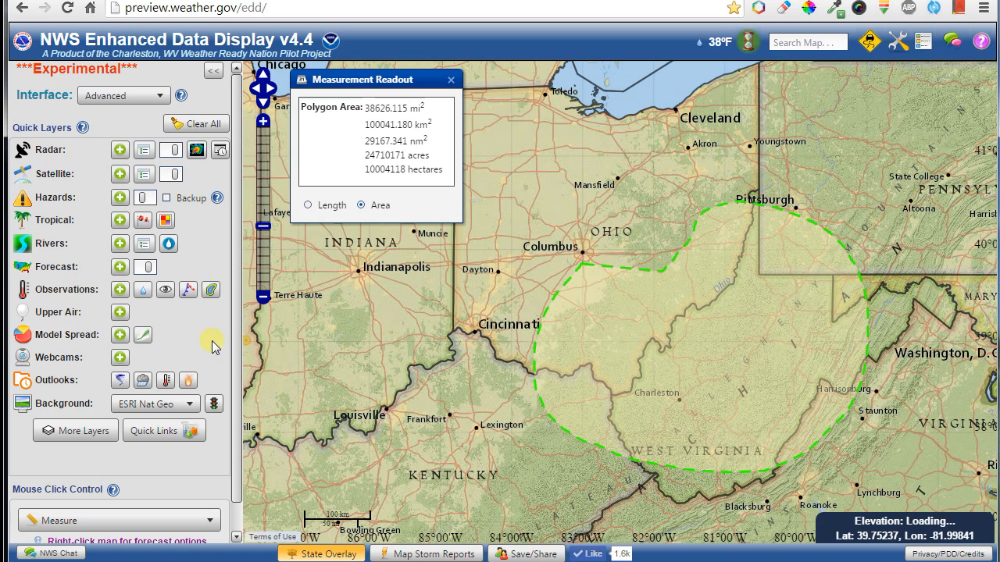
Switch back to length and trace a 340.984 mi line across West Virginia.
click(316, 207)
mouse_move(781, 201)
mouse_down()
mouse_move(705, 227)
mouse_move(651, 341)
mouse_move(795, 442)
mouse_move(857, 279)
mouse_move(837, 267)
mouse_up()
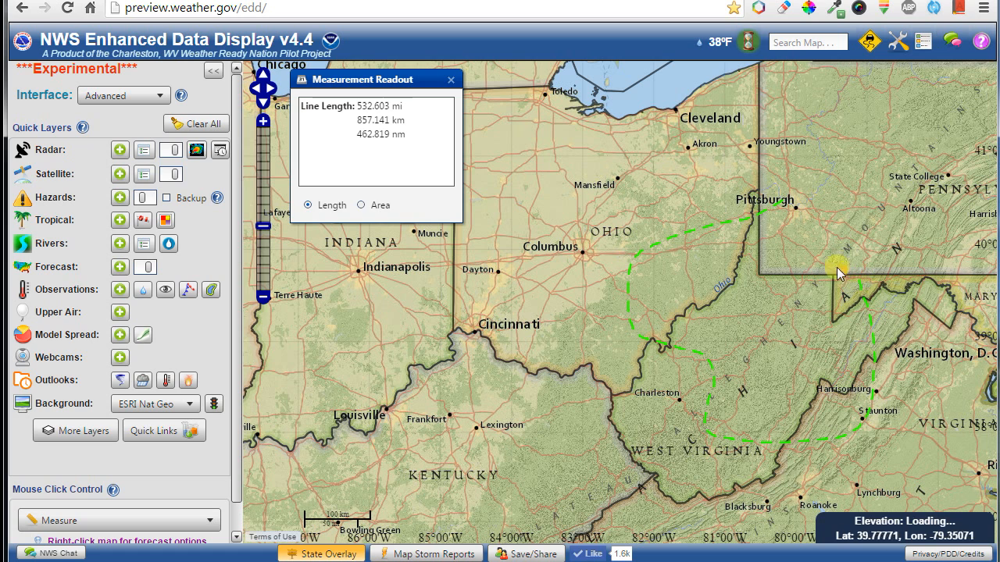
mouse_move(738, 285)
mouse_down()
mouse_move(680, 312)
mouse_move(647, 373)
mouse_move(863, 248)
mouse_up()
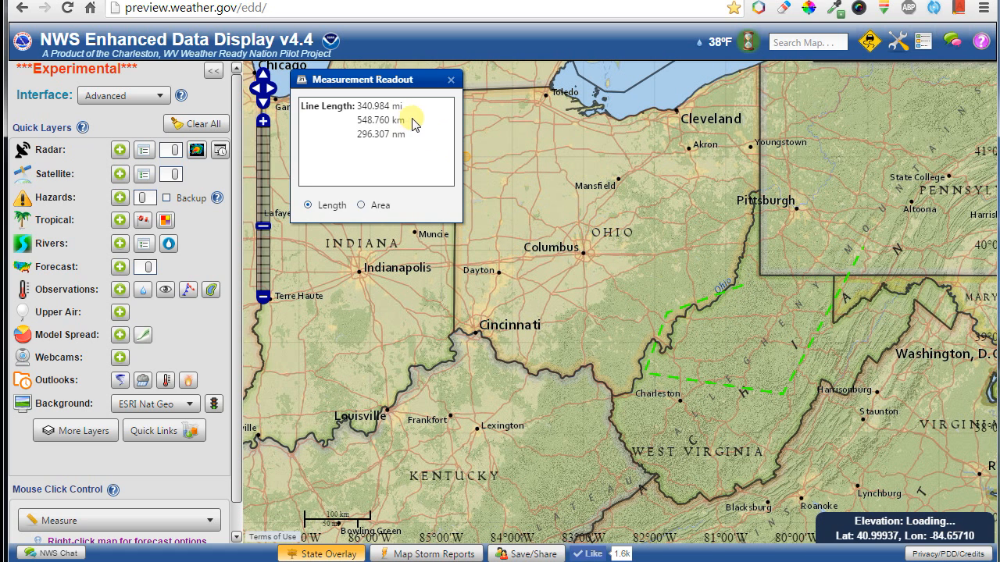
Set map clicks to Public/Marine Forecast and view the text forecast near Junction City, OH.
click(451, 80)
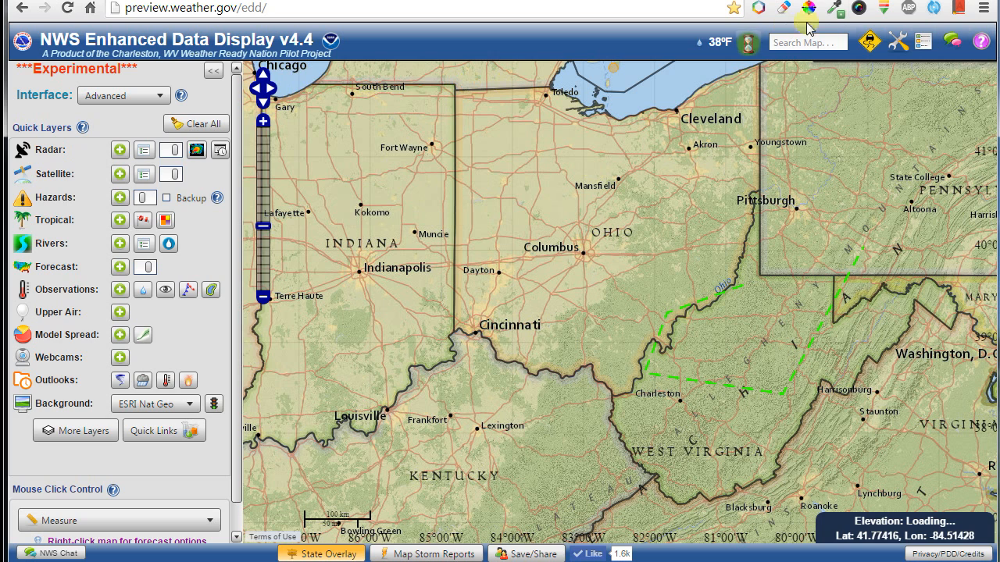
click(895, 45)
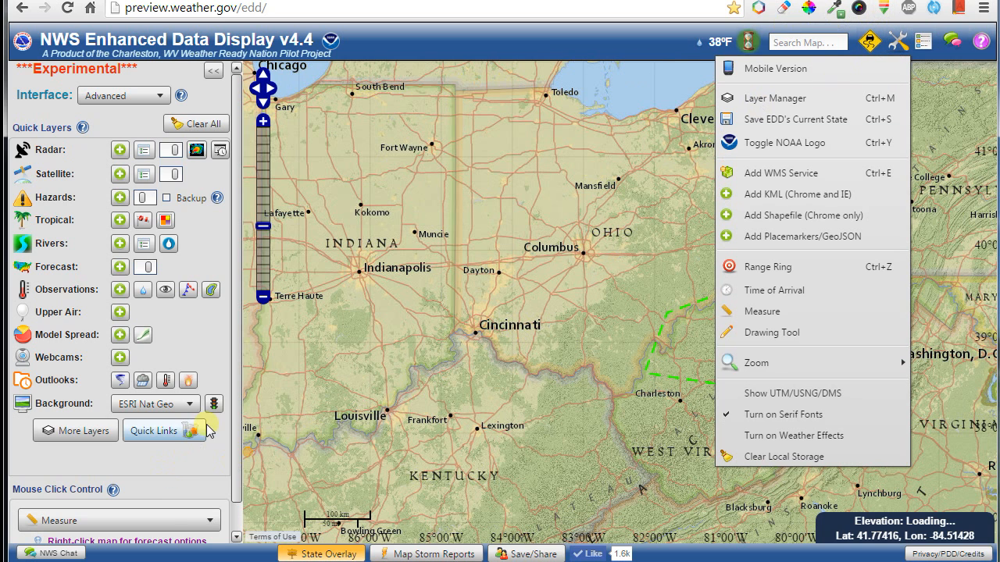
scroll(232, 442, down, 1)
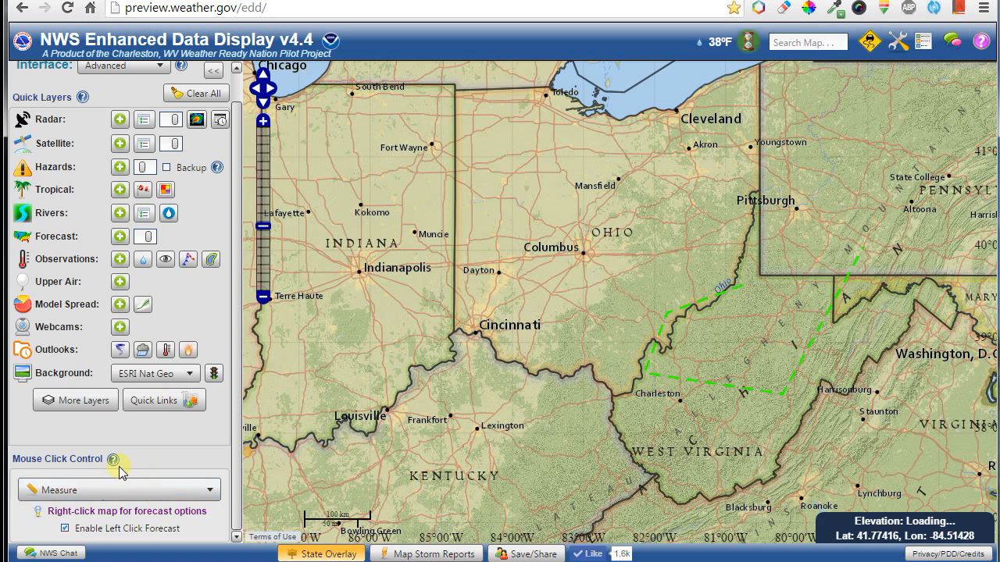
click(123, 490)
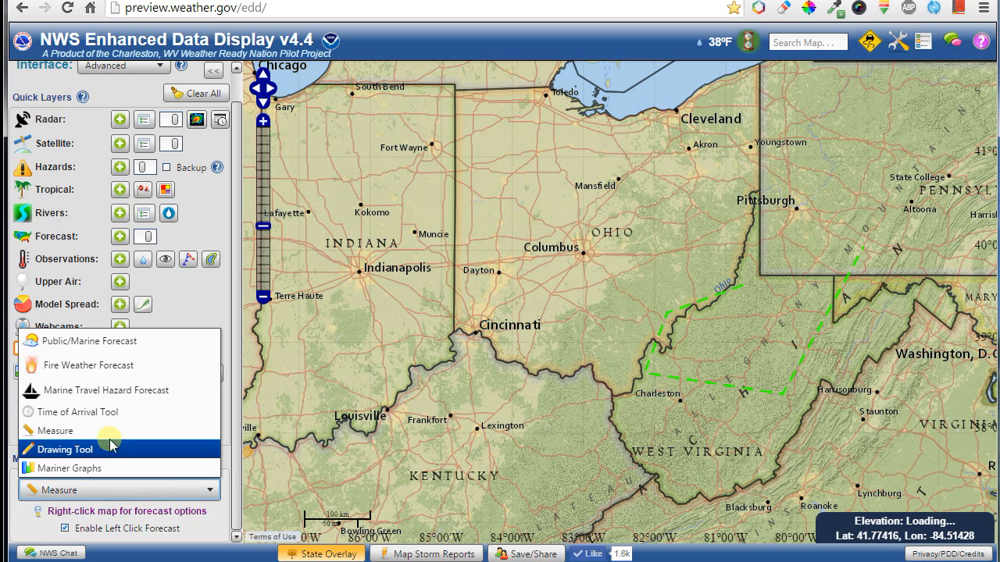
click(121, 341)
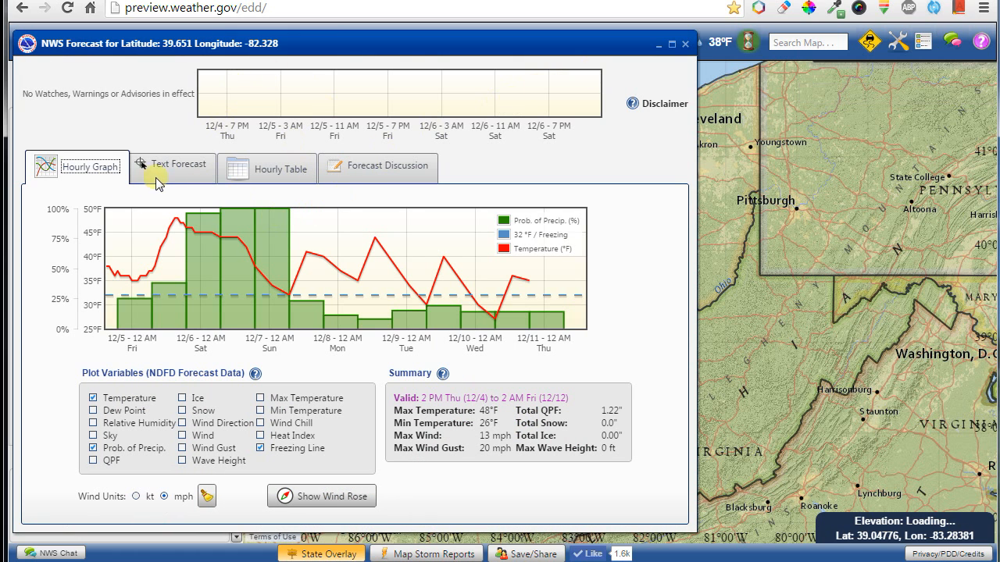
click(183, 170)
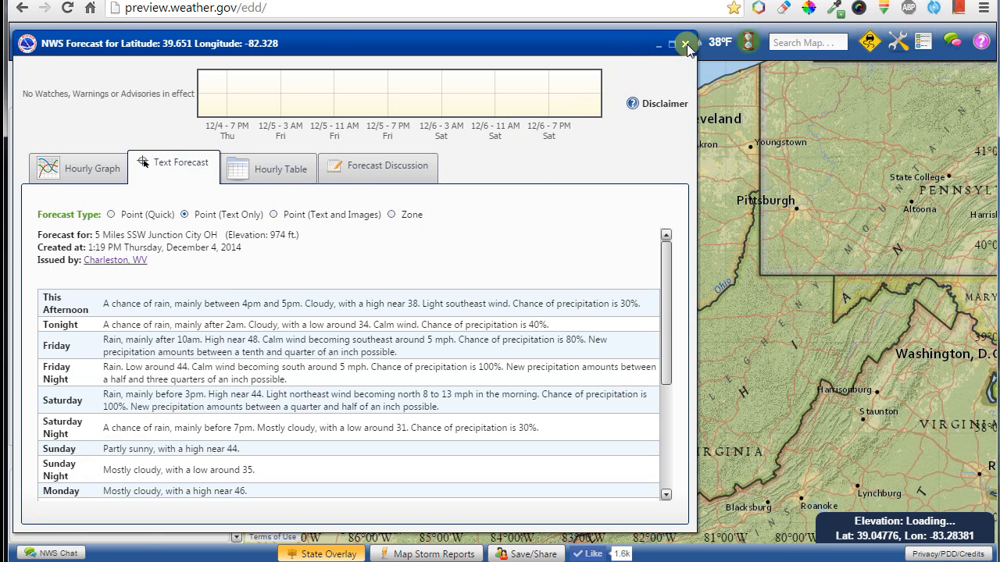
click(685, 44)
Return map clicks to Measure and draw a 317.572-mile line across southern Ohio via Charleston.
click(146, 492)
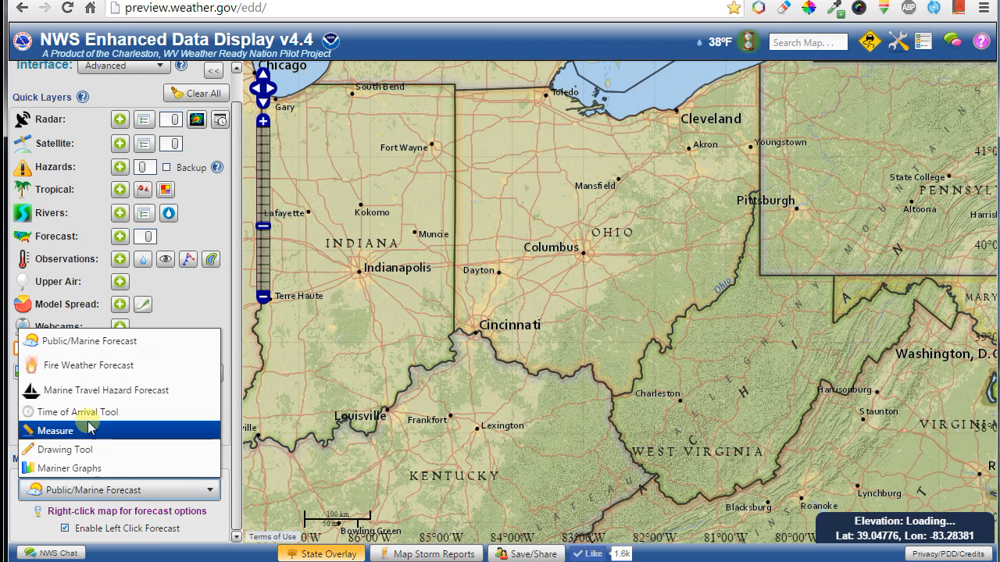
click(139, 428)
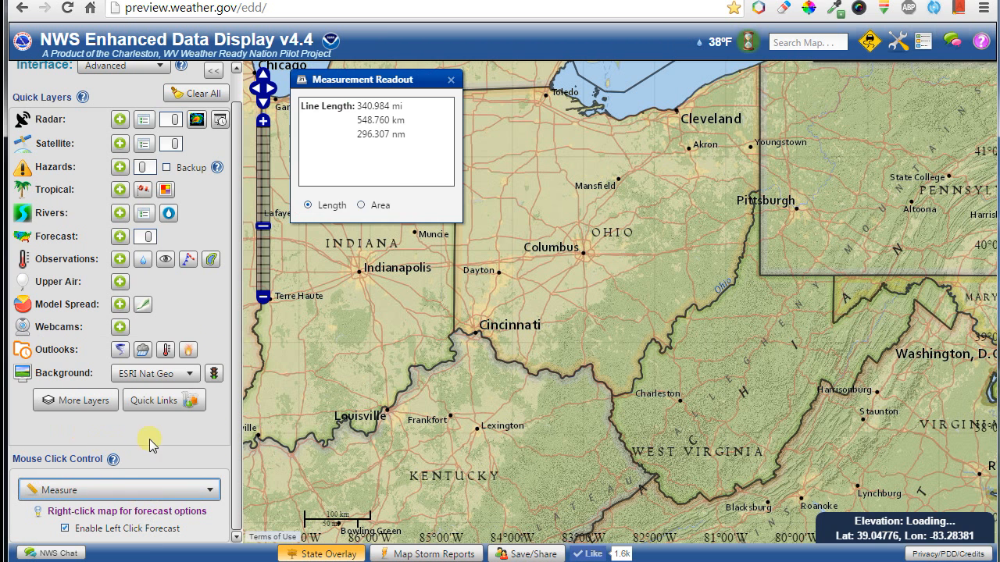
click(650, 252)
click(561, 322)
double_click(570, 371)
click(663, 388)
double_click(693, 223)
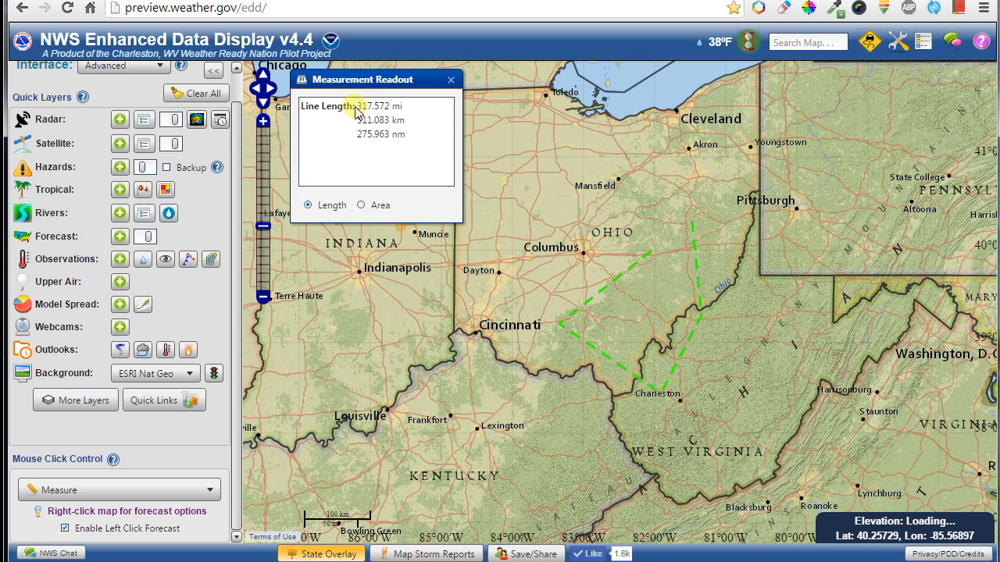
click(86, 492)
Switch map clicks to drawing and sketch a red freehand polygon over central Ohio.
click(79, 451)
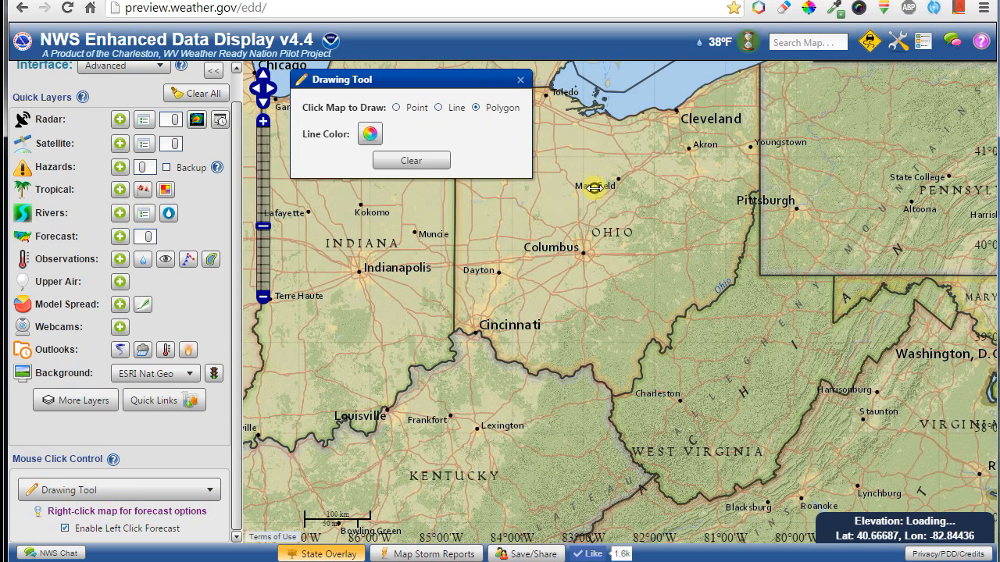
mouse_move(608, 217)
mouse_down()
mouse_move(640, 279)
mouse_move(647, 221)
mouse_up()
click(458, 109)
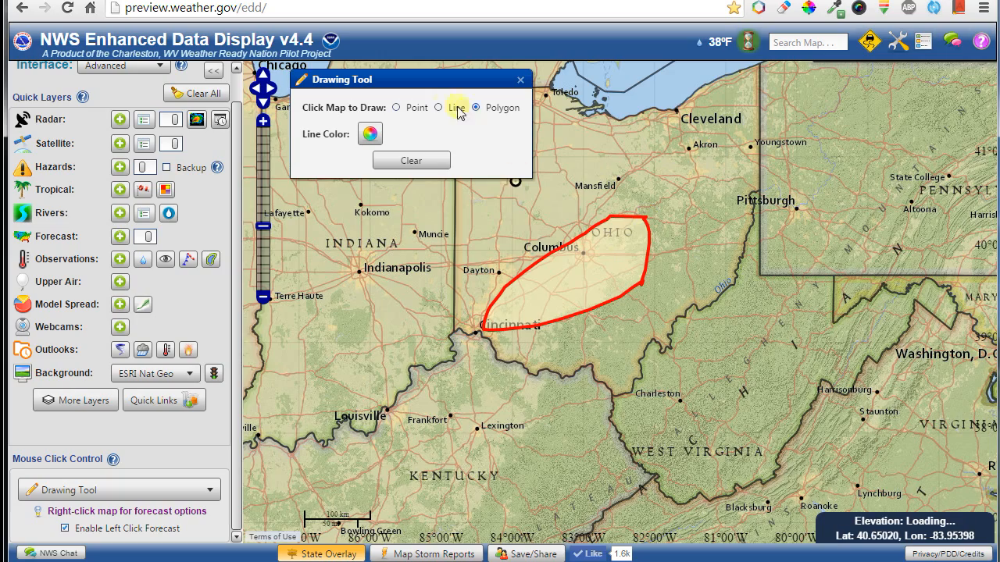
drag(778, 221, 727, 214)
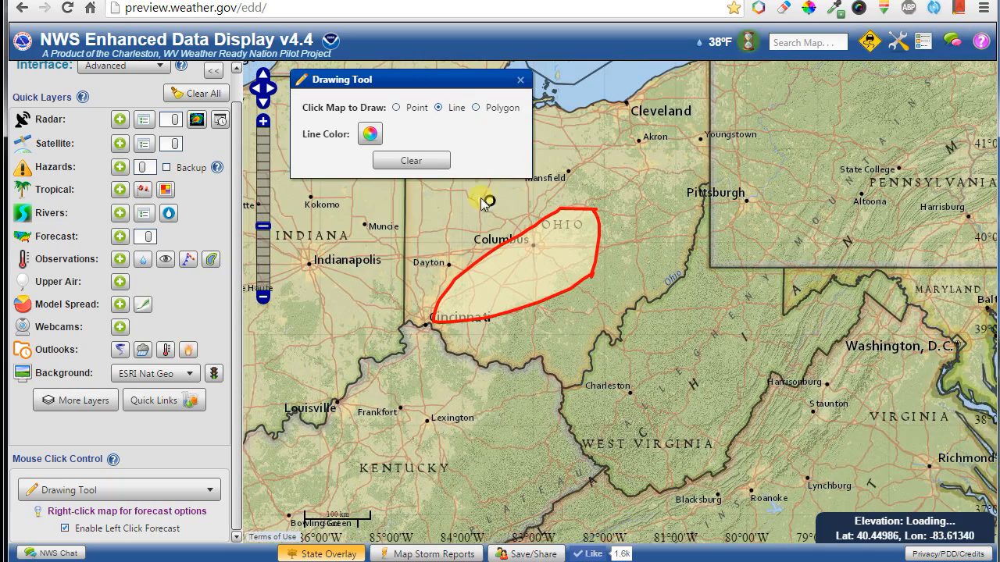
Draw blue lines from near Lexington toward Pittsburgh and across West Virginia to Harrisonburg.
click(370, 139)
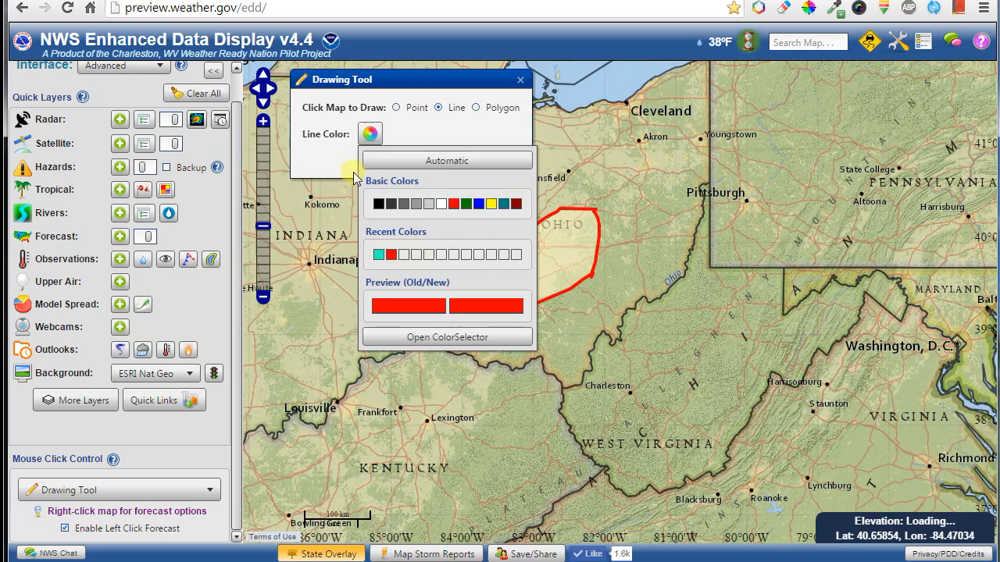
click(488, 204)
mouse_move(443, 388)
mouse_down()
mouse_move(605, 339)
mouse_move(692, 163)
mouse_up()
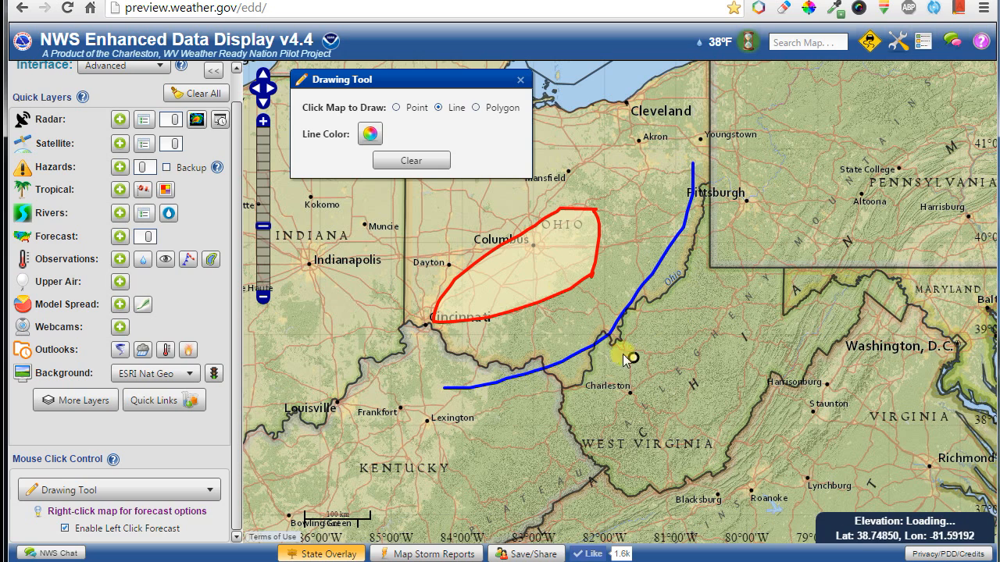
drag(640, 303, 755, 353)
mouse_move(726, 315)
mouse_down()
mouse_move(739, 331)
mouse_move(673, 383)
mouse_up()
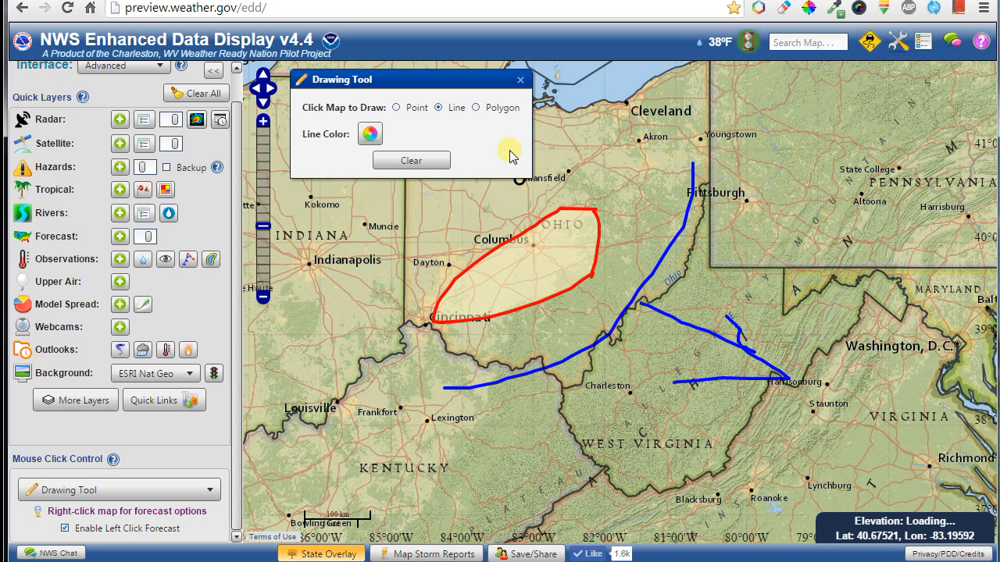
Place blue points around Pittsburgh, then clear all drawings from the map.
click(758, 210)
click(725, 270)
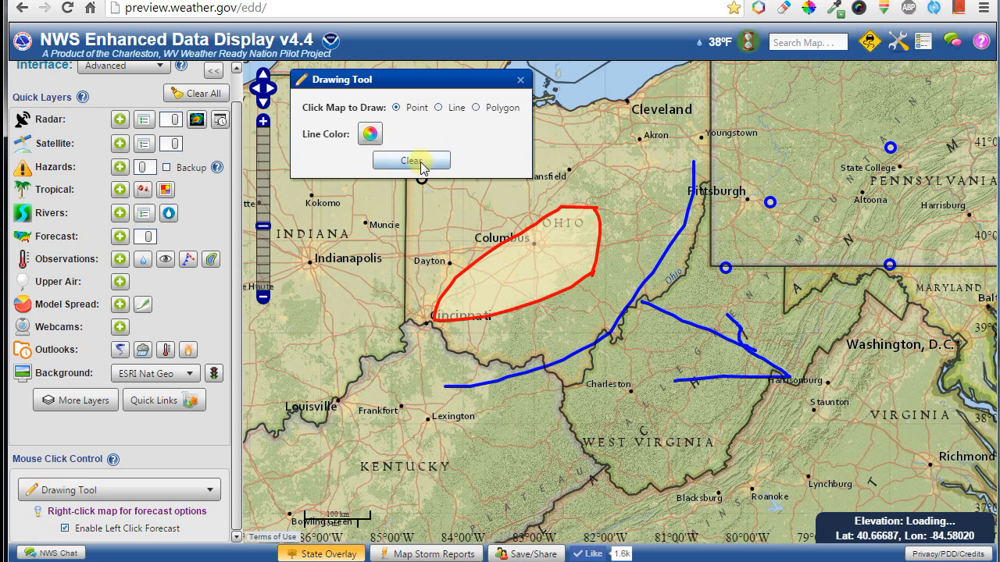
click(412, 161)
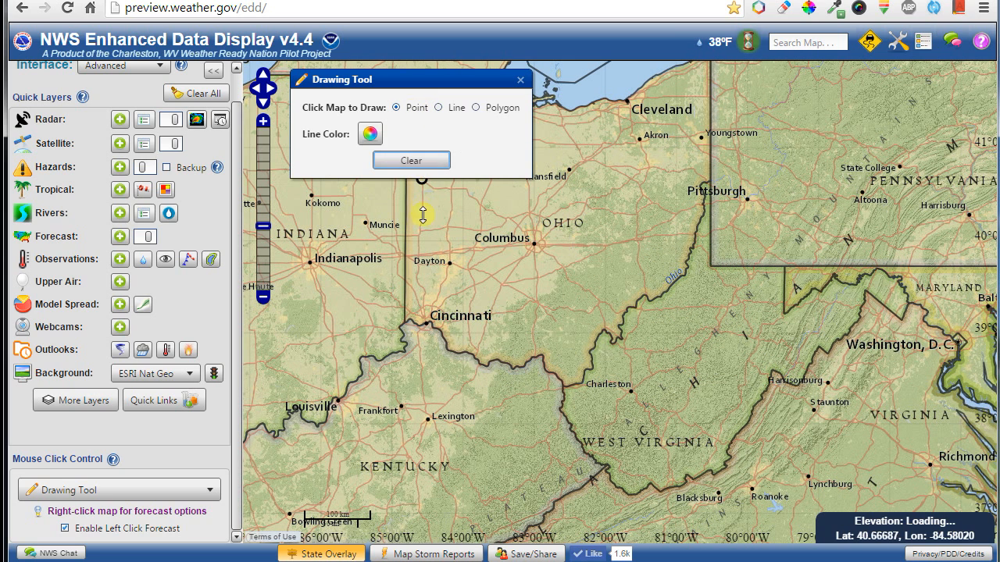
click(154, 498)
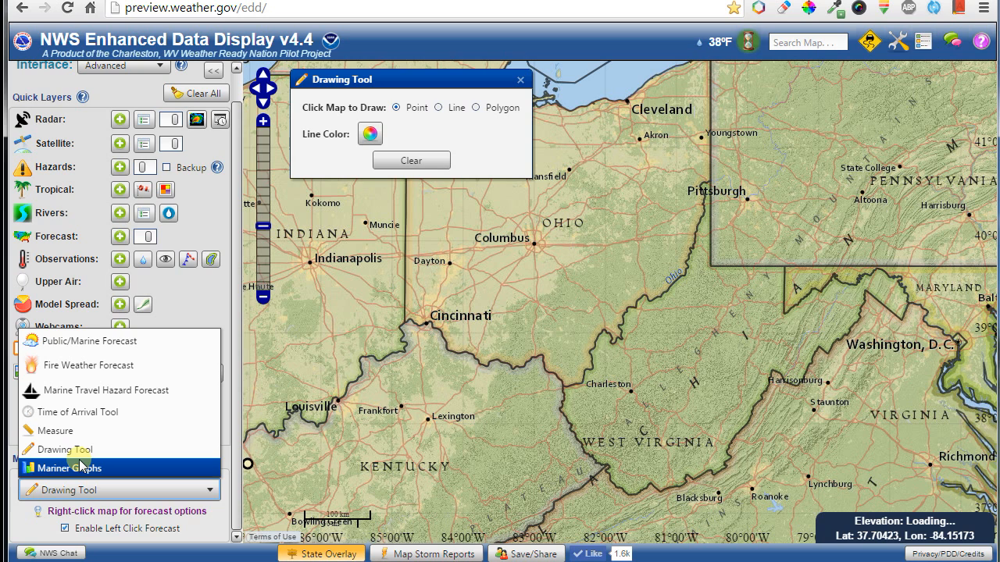
Set map clicks to Fire Weather Forecast and get the Roane, WV fire forecast.
click(94, 367)
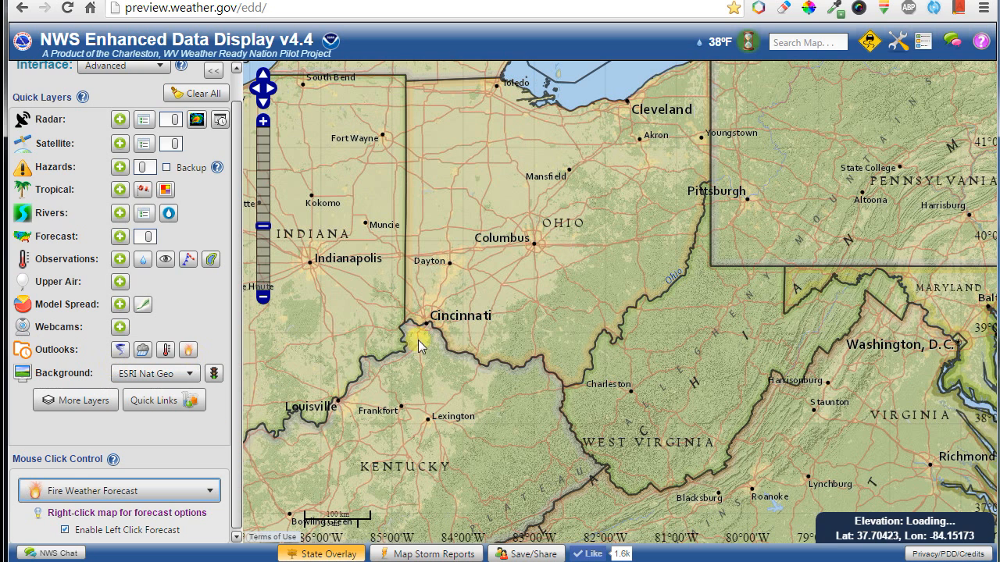
click(654, 355)
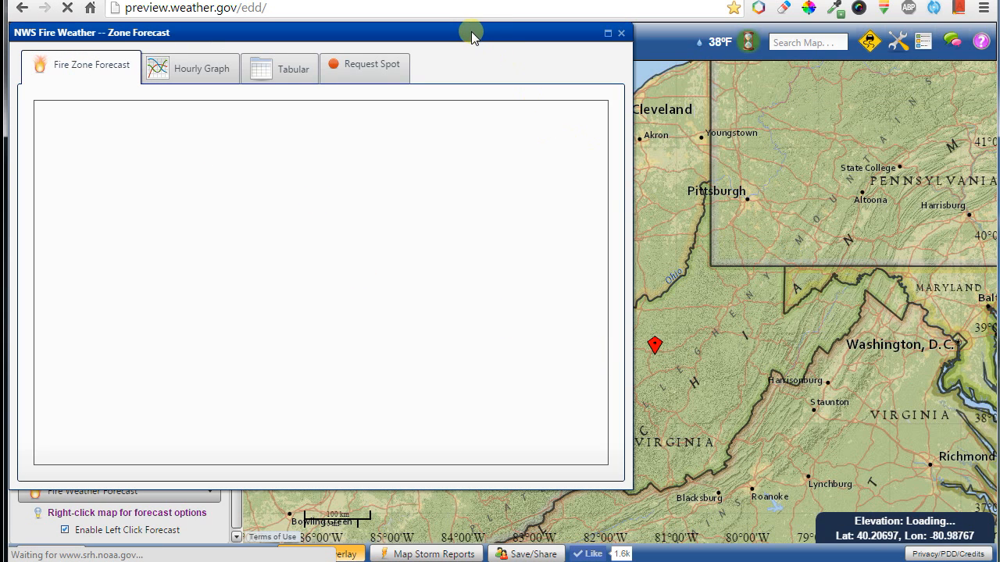
drag(472, 37, 480, 69)
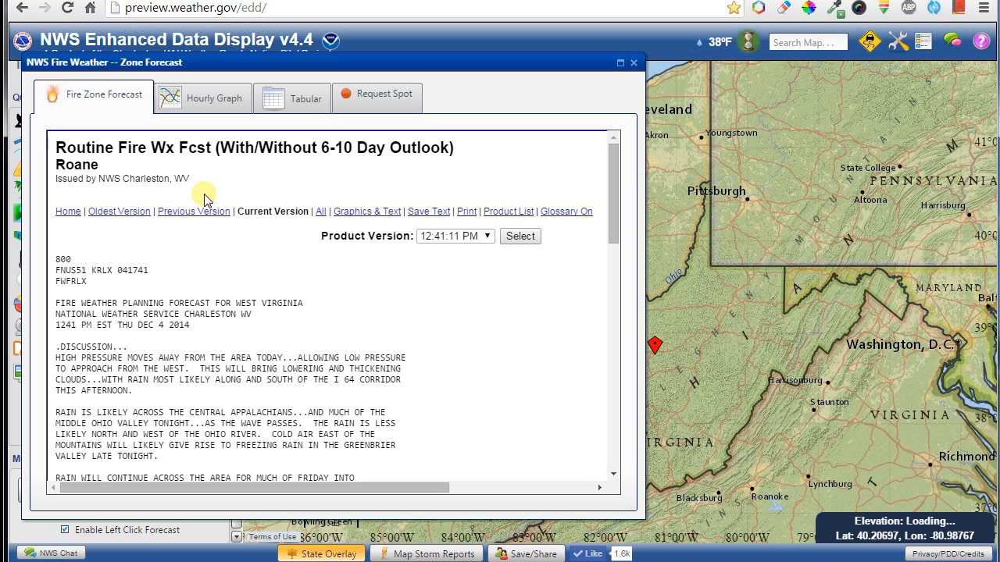
drag(617, 215, 610, 168)
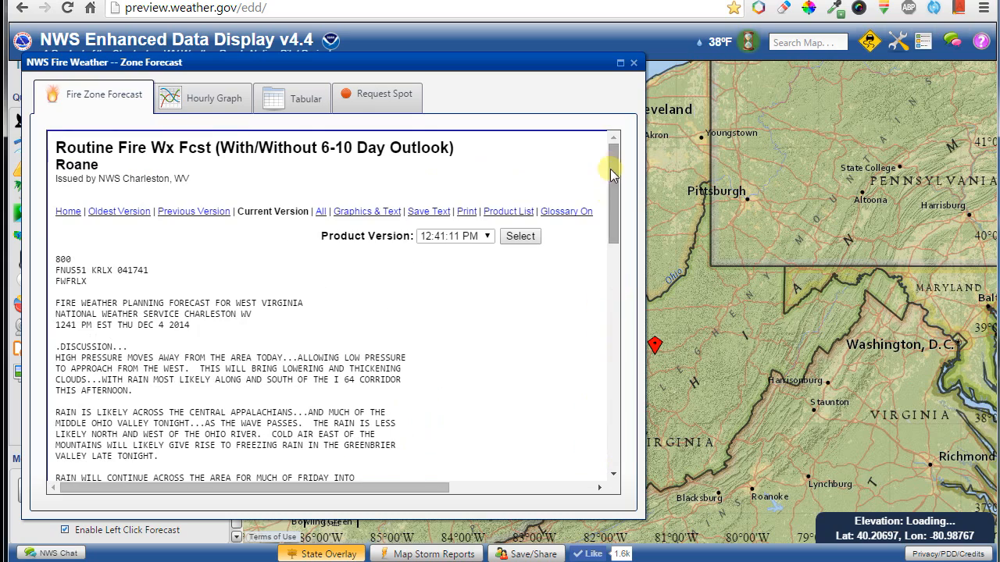
Review the Hourly Graph, Tabular and Request Spot forecasts, then close the window.
click(209, 101)
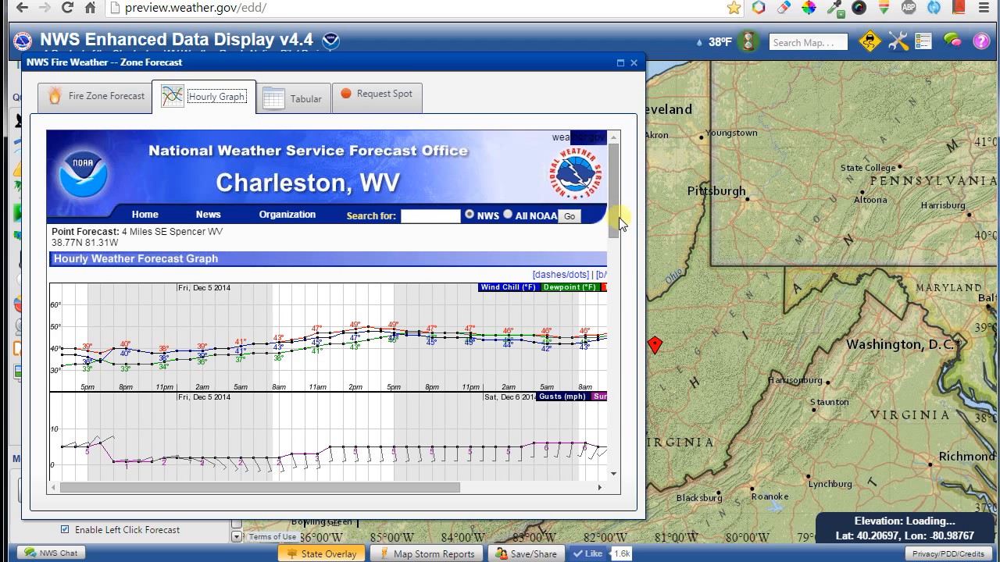
drag(618, 217, 617, 249)
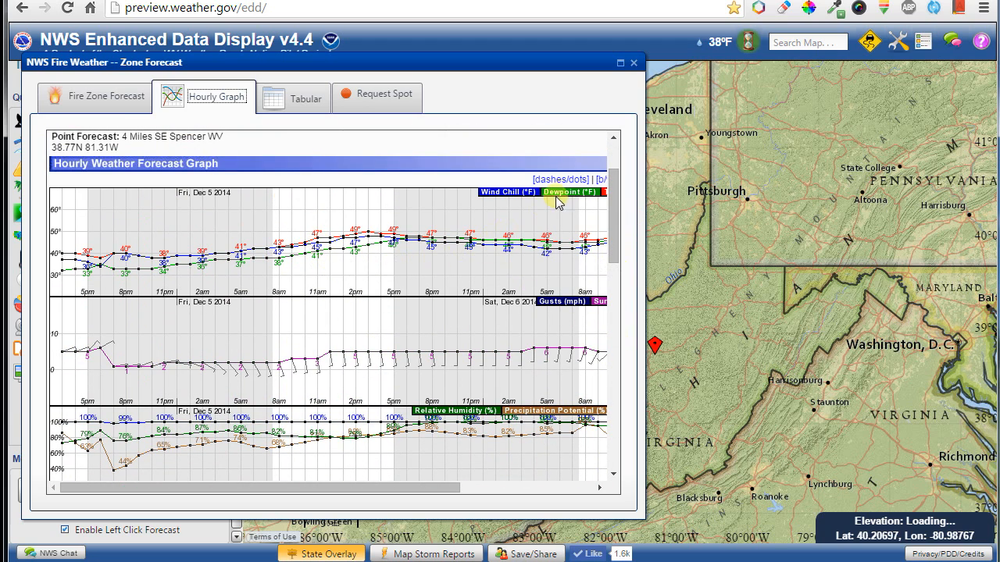
drag(614, 204, 567, 322)
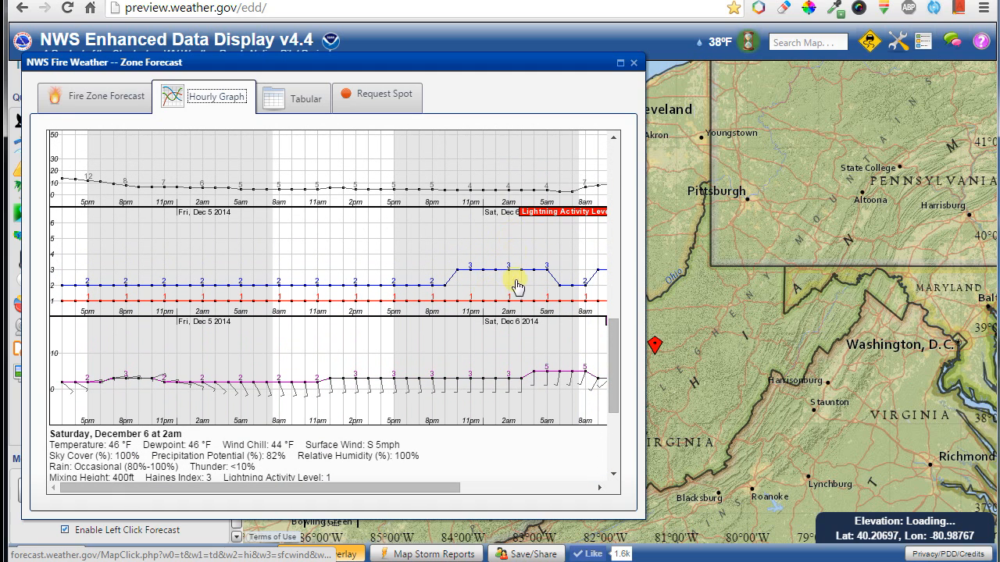
click(298, 99)
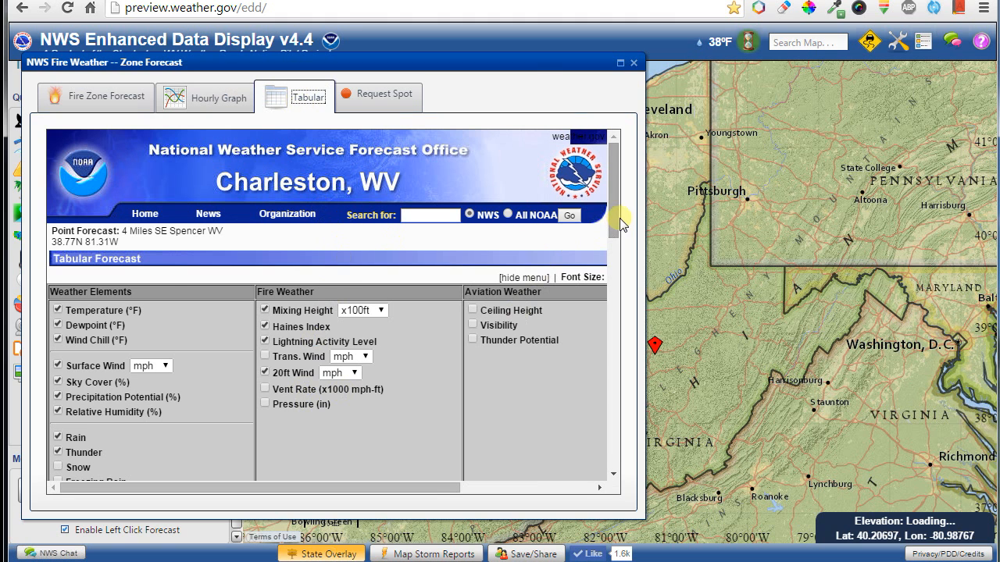
drag(620, 220, 539, 182)
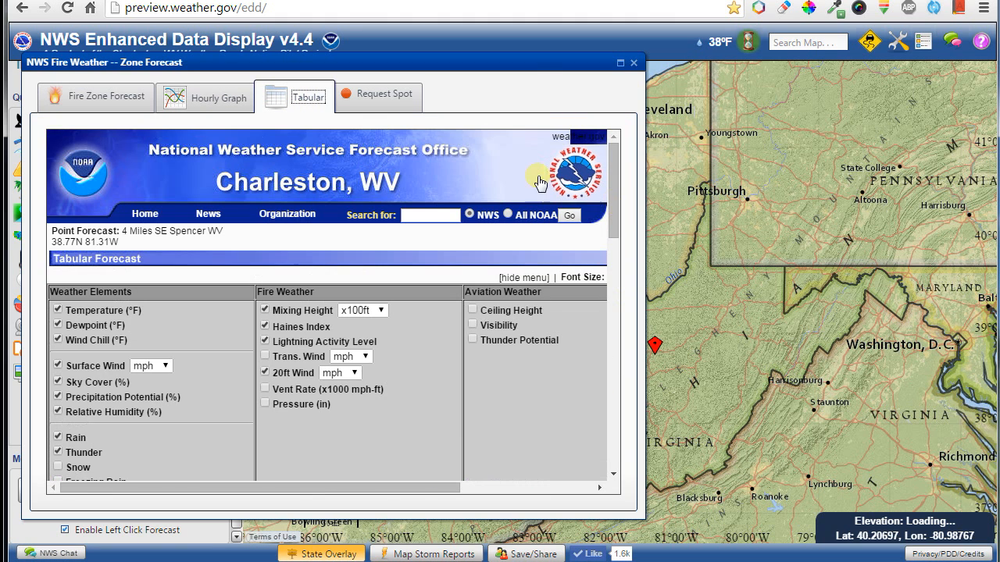
click(370, 105)
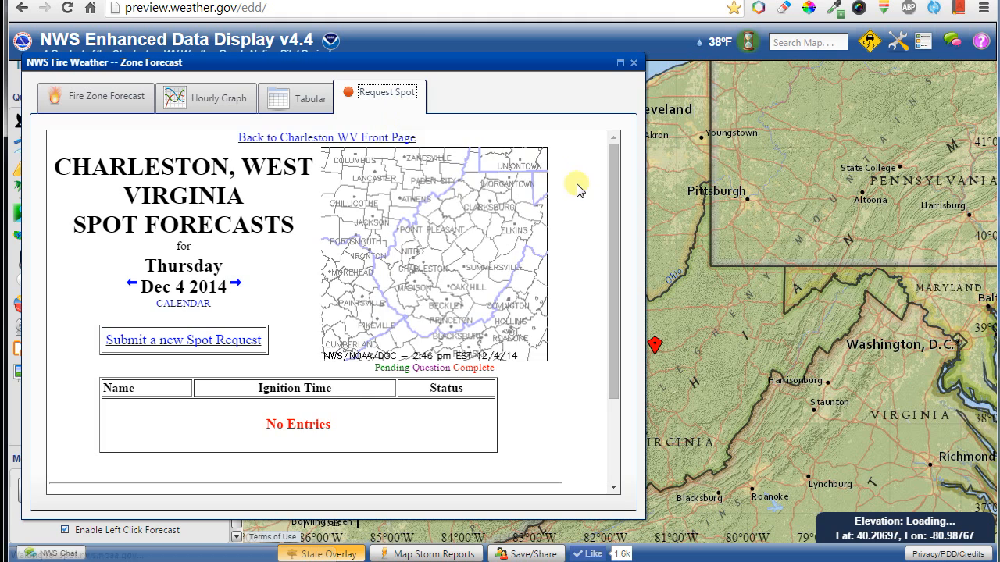
drag(607, 213, 502, 211)
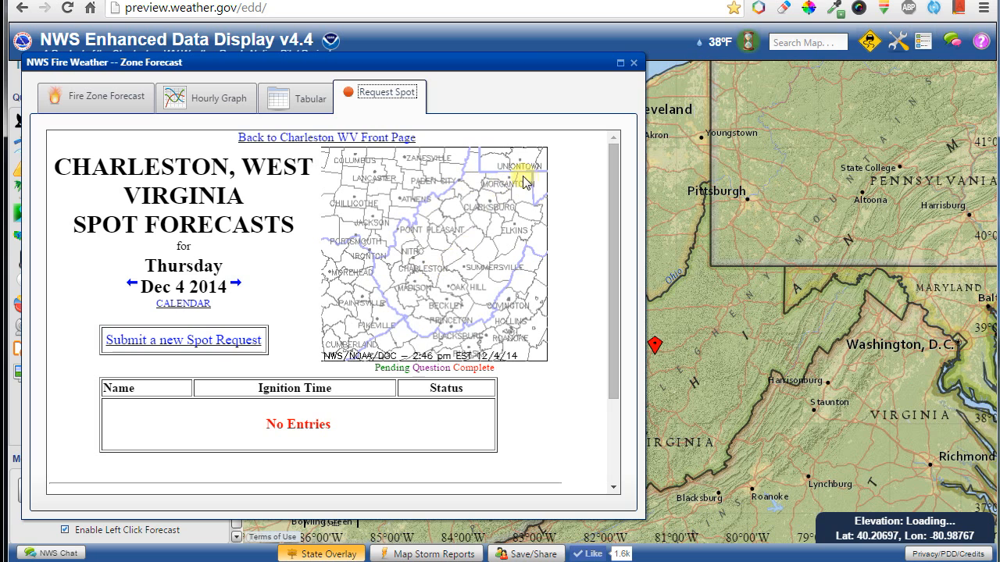
click(634, 64)
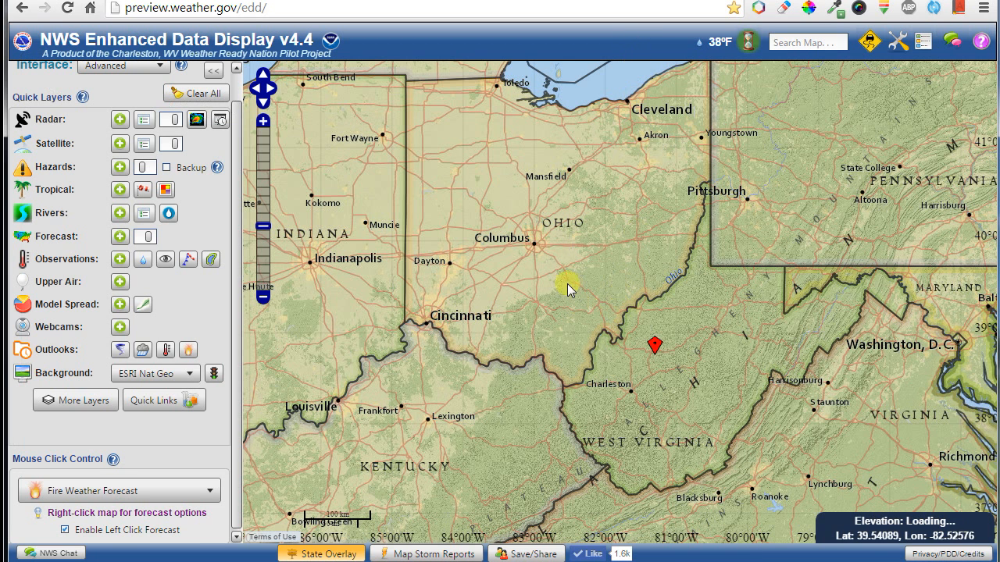
Set map clicks to Public/Marine Forecast and zoom the map to Phoenix, AZ.
click(116, 499)
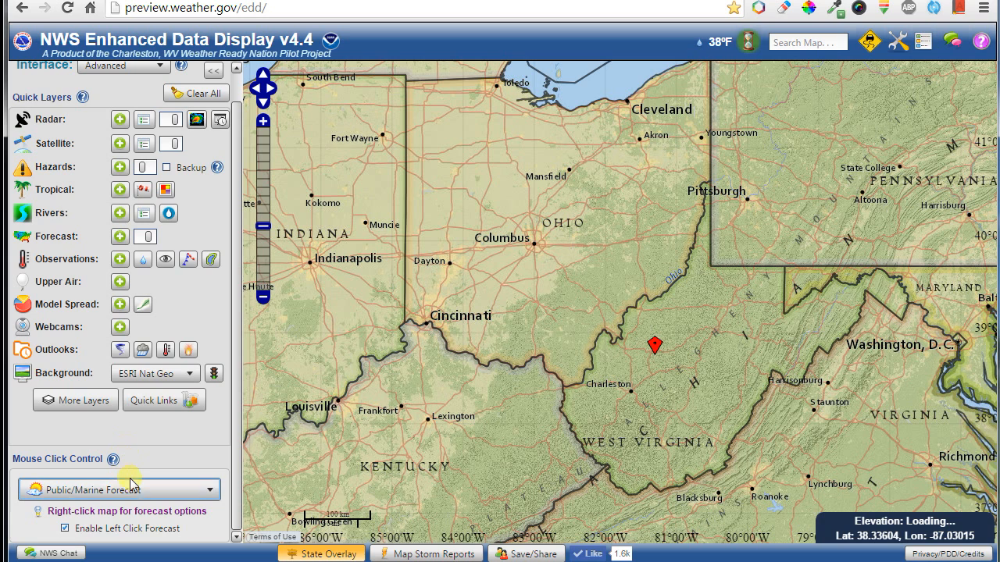
click(898, 42)
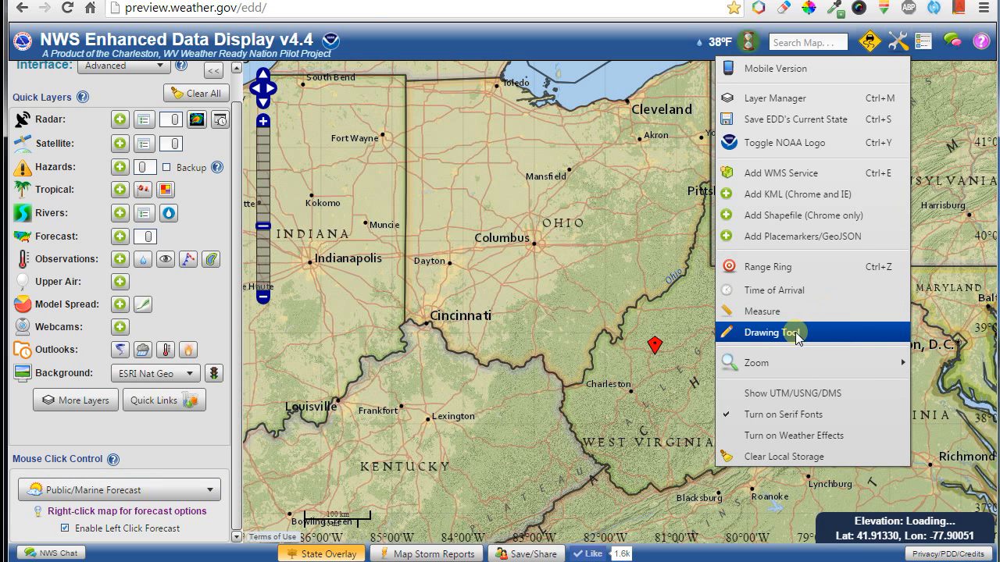
mouse_move(850, 375)
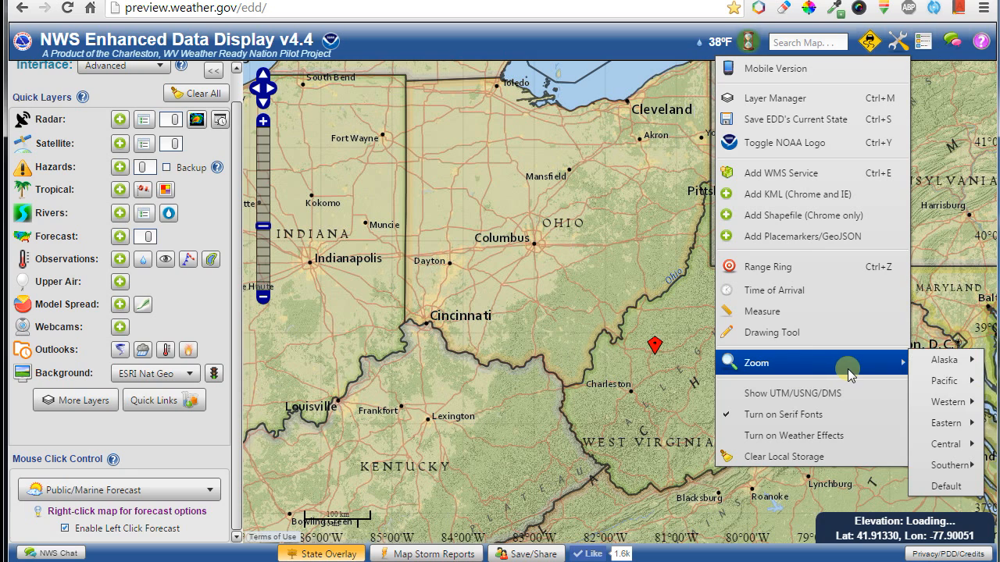
mouse_move(957, 402)
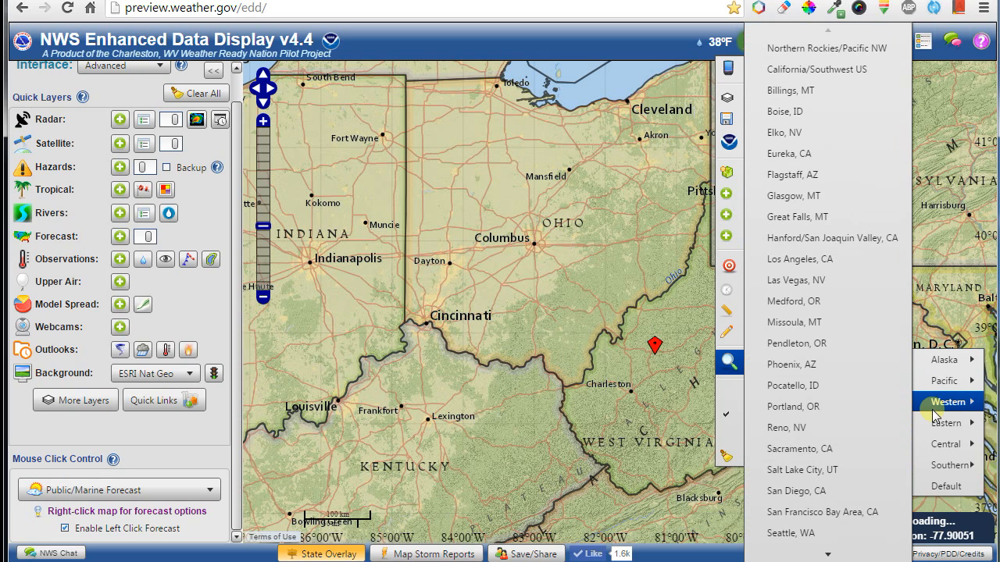
click(819, 366)
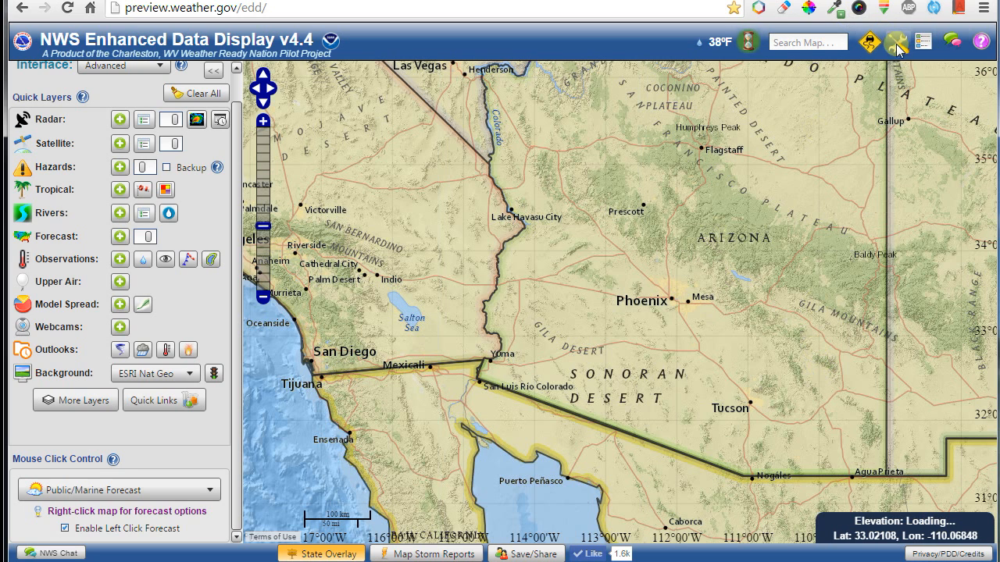
Bring up the Map Storm Reports controls.
click(896, 44)
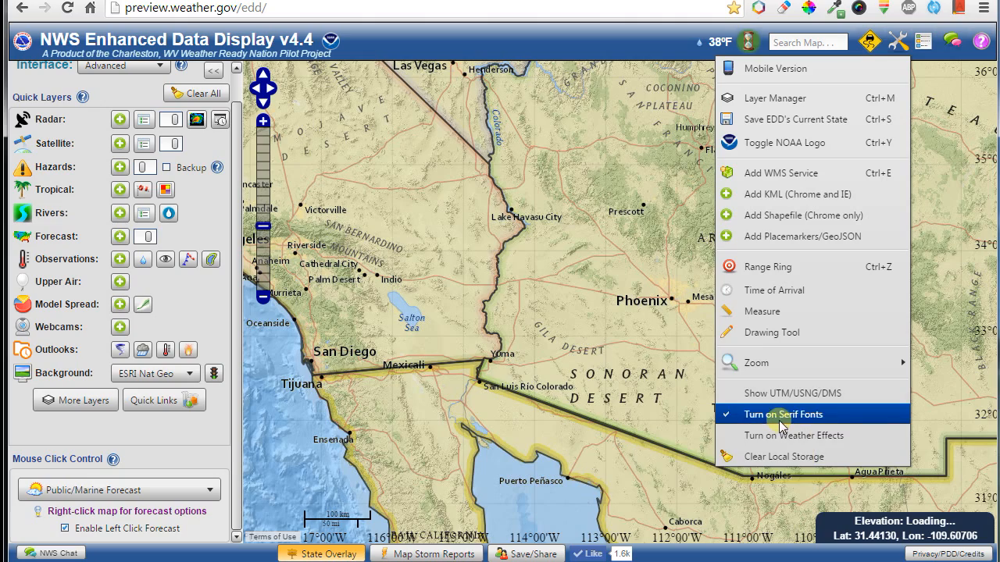
click(410, 554)
scroll(492, 278, down, 2)
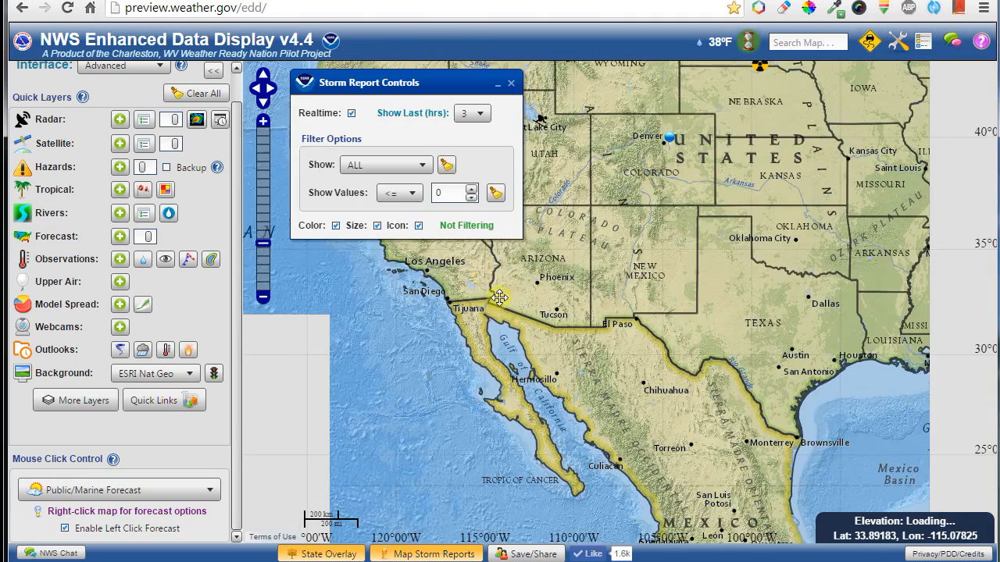
Pan the map north toward the Pacific Northwest and briefly check the map legend.
drag(499, 297, 592, 426)
drag(599, 253, 620, 359)
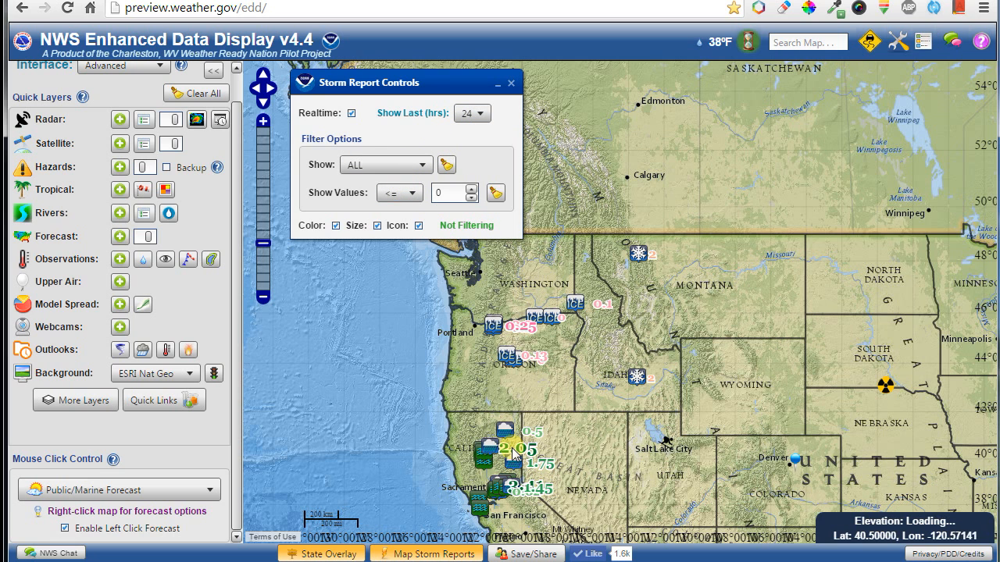
click(921, 43)
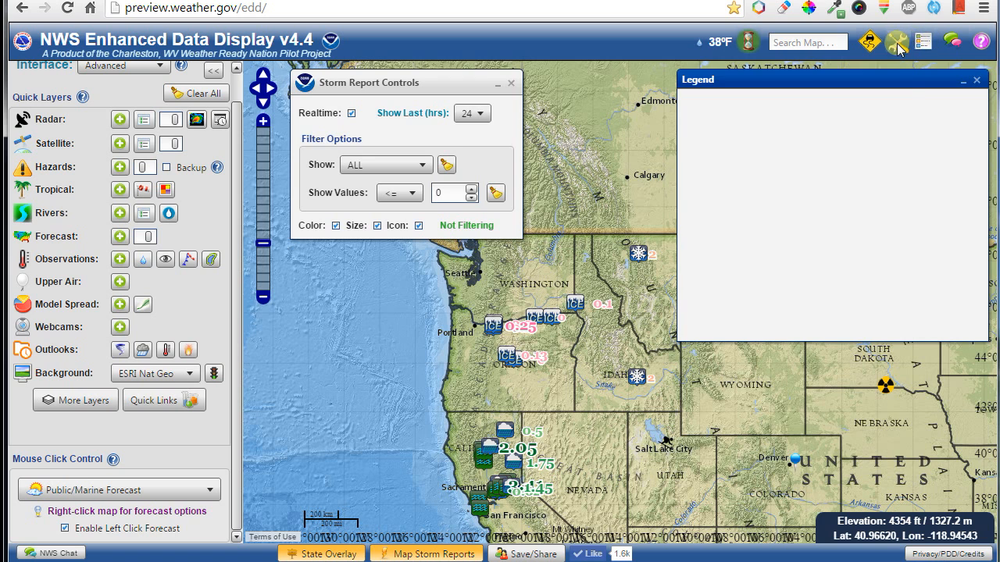
click(898, 47)
click(923, 43)
click(901, 45)
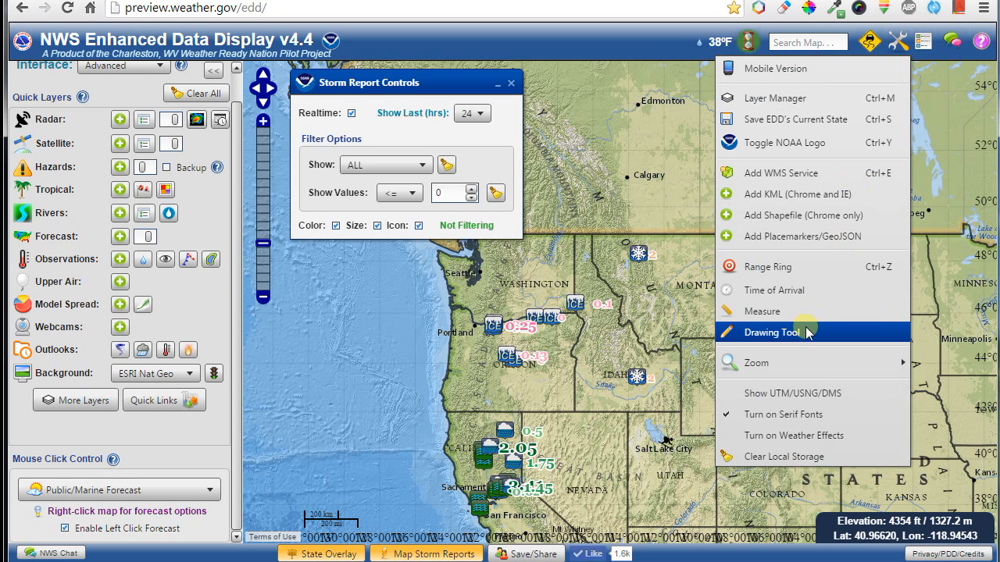
click(782, 419)
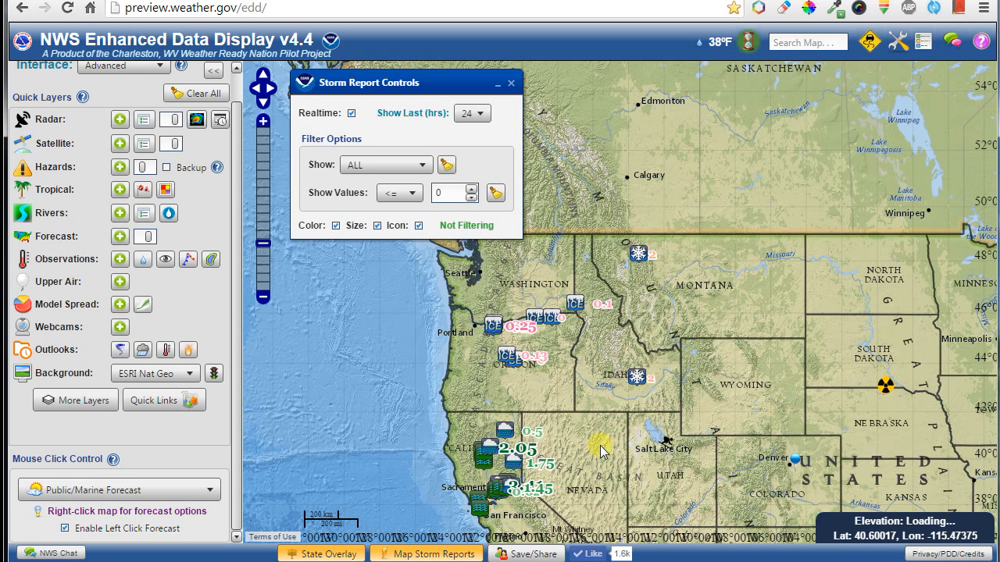
Reset the storm report filter to 0, view an Oregon ice storm report, and hide report icons.
click(471, 190)
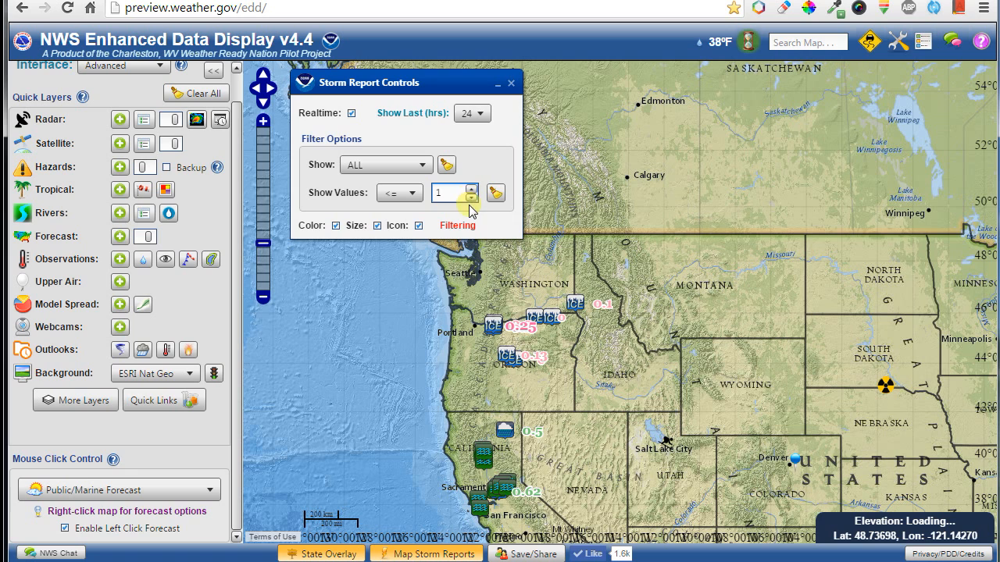
click(470, 198)
click(494, 196)
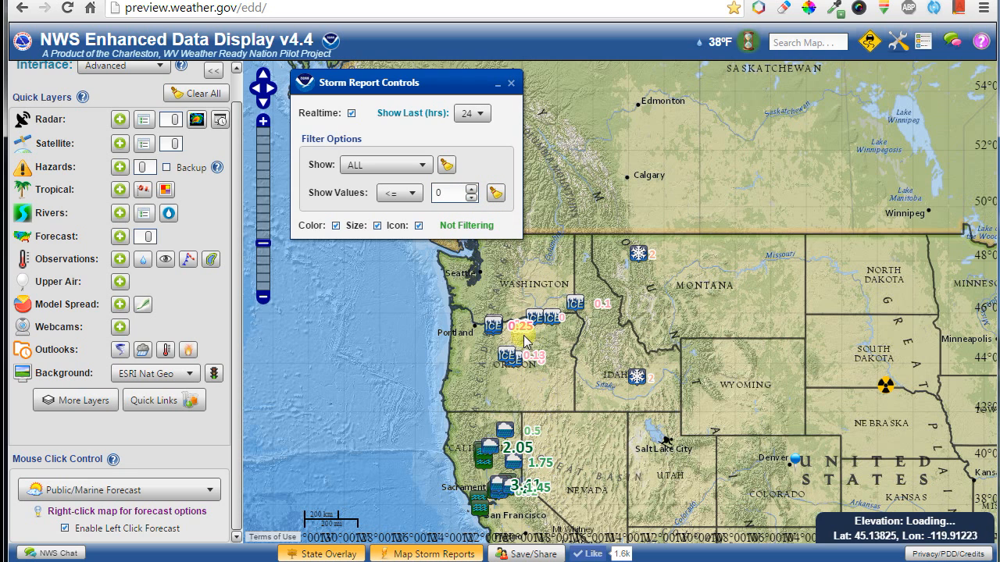
click(550, 334)
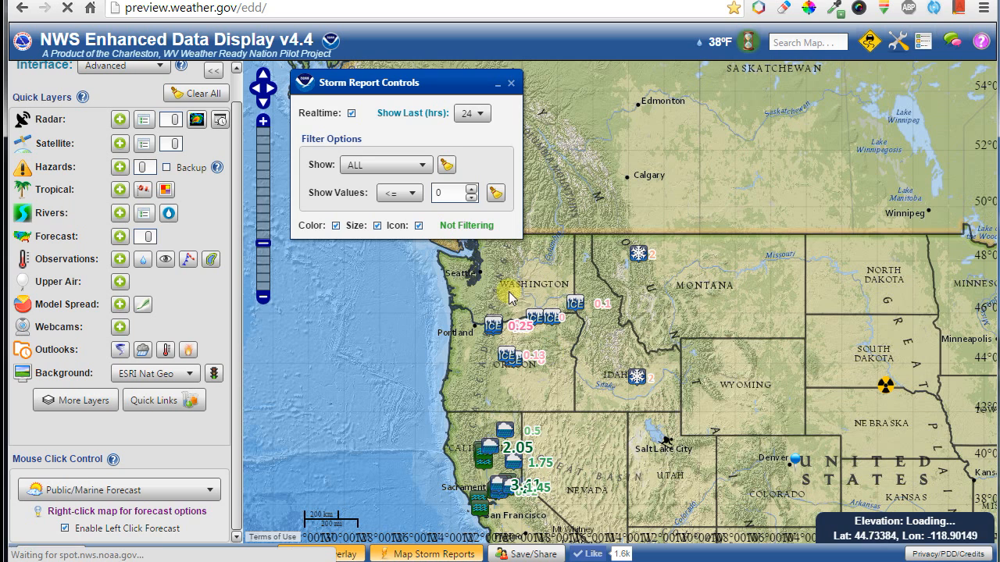
click(418, 226)
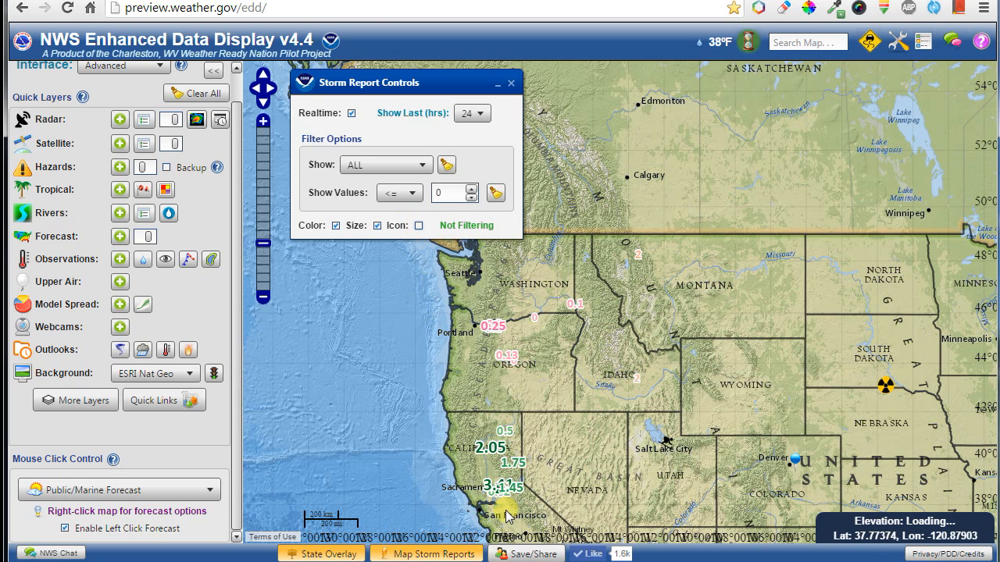
mouse_move(492, 465)
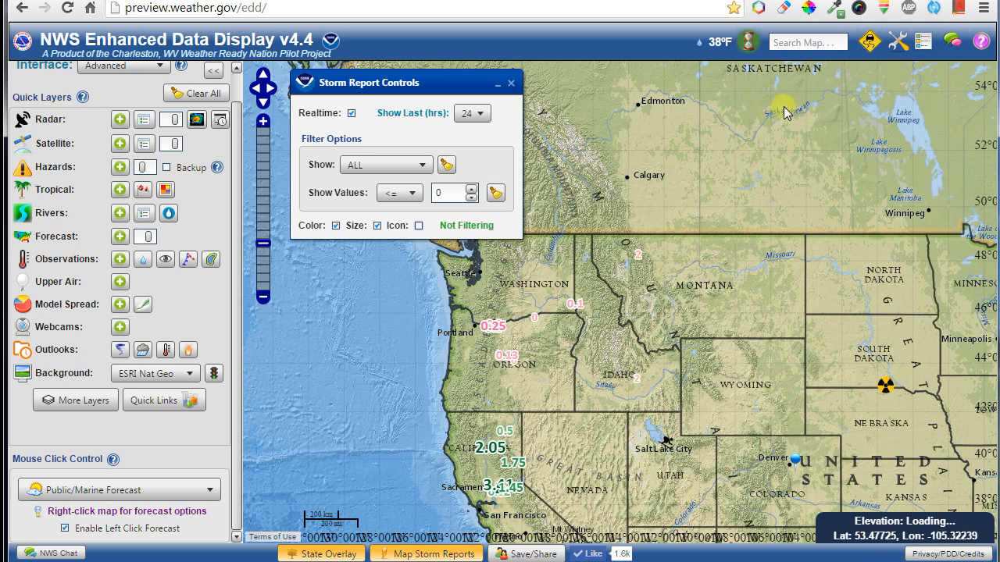
click(894, 47)
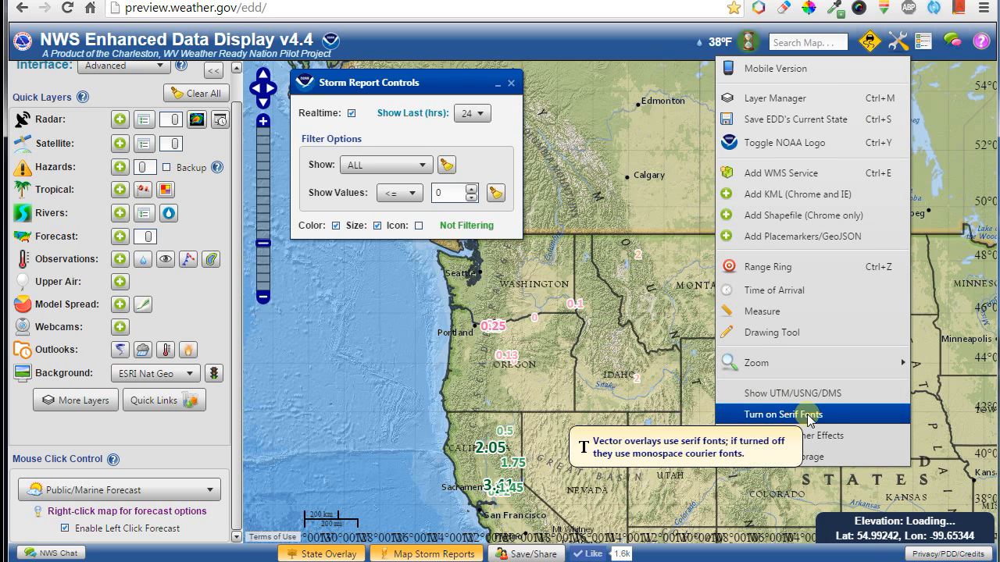
Add the forecast maximum temperature layer and toggle the serif font option for map labels.
mouse_move(490, 332)
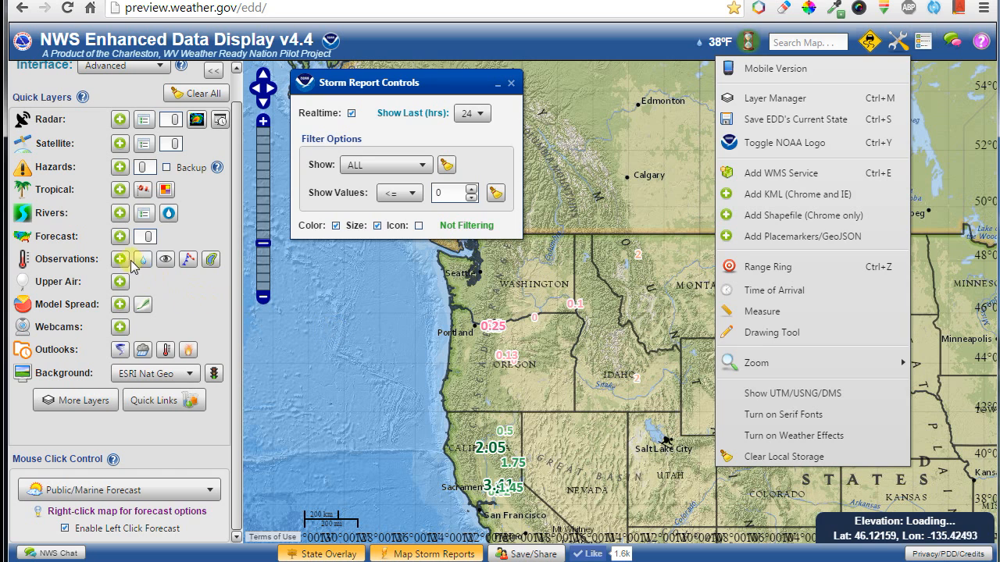
click(116, 238)
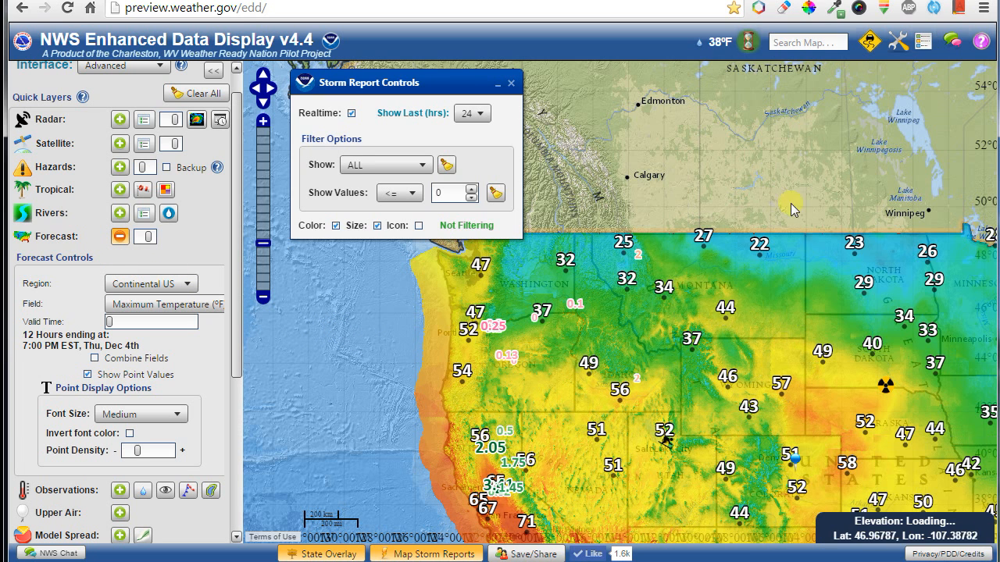
click(900, 46)
click(779, 415)
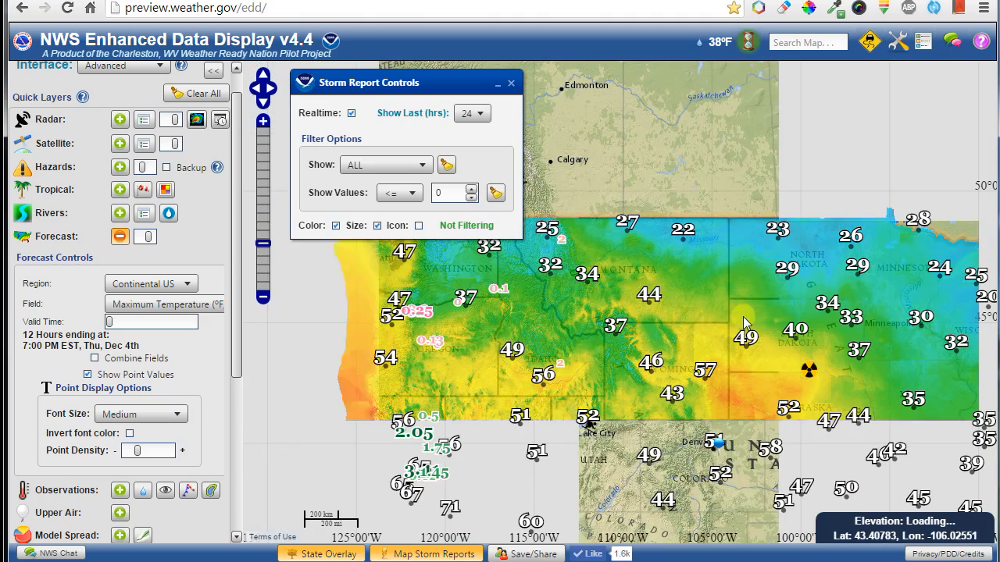
click(898, 42)
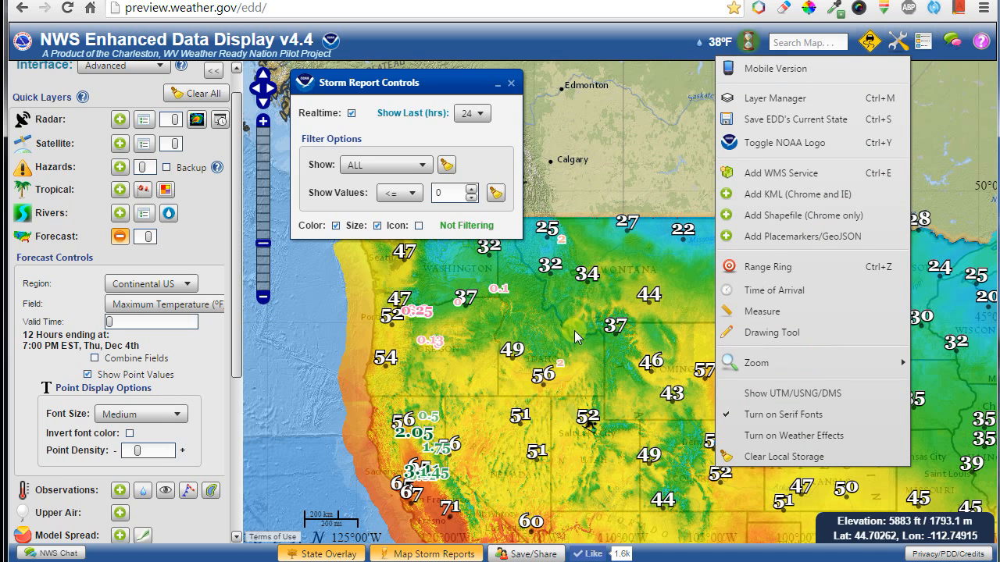
drag(578, 339, 599, 325)
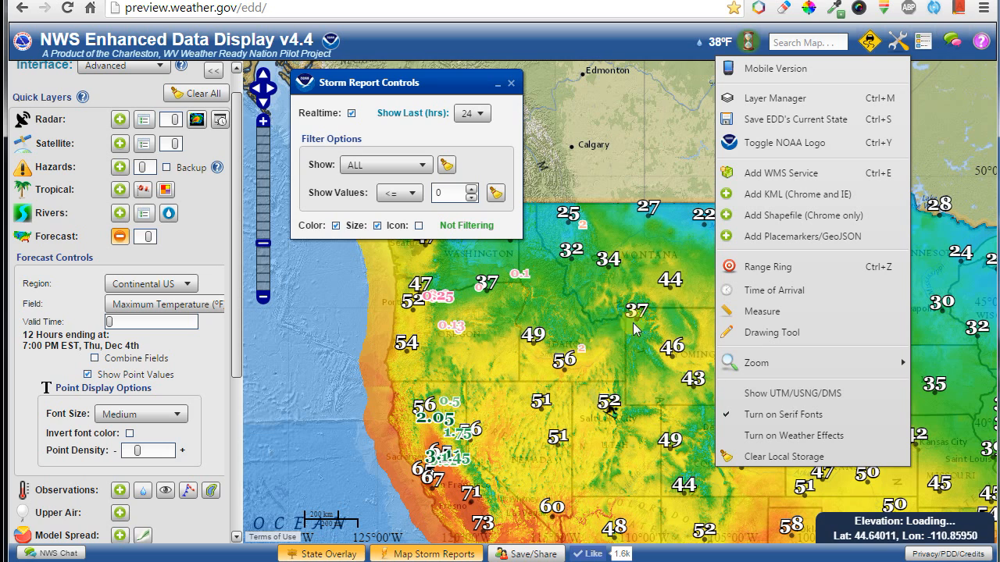
click(830, 420)
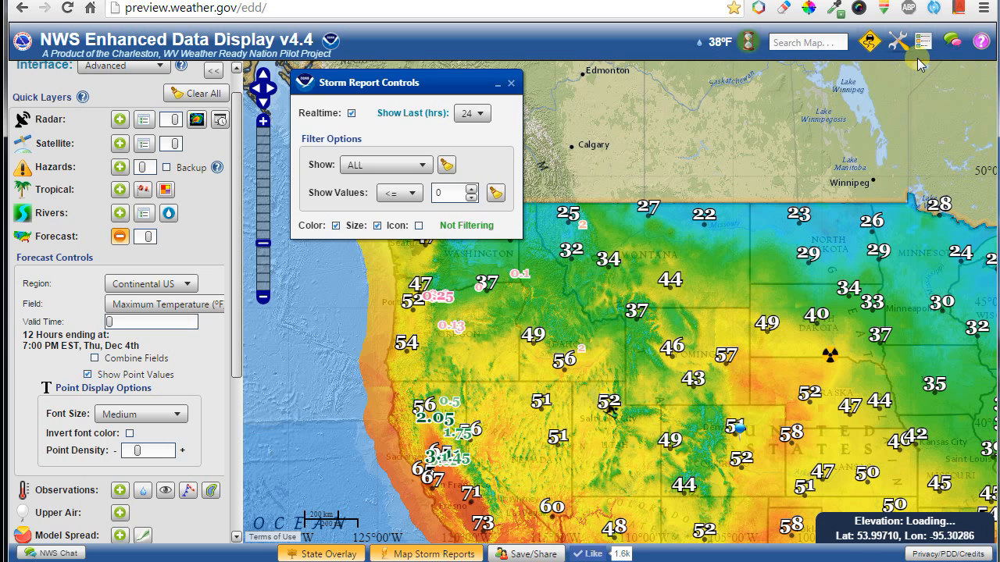
click(898, 40)
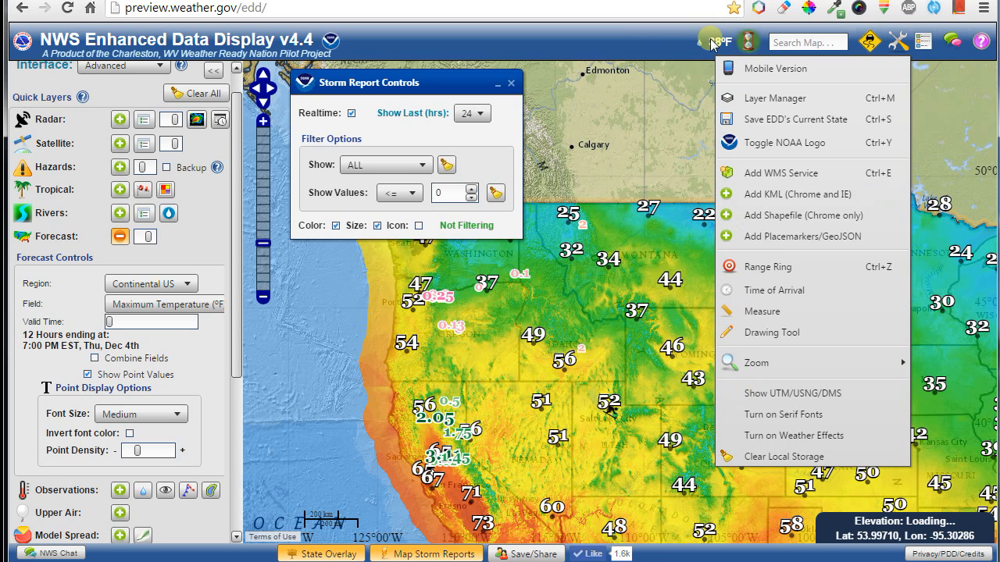
Turn the animated weather effects on, then back off from the Tool menu.
click(793, 435)
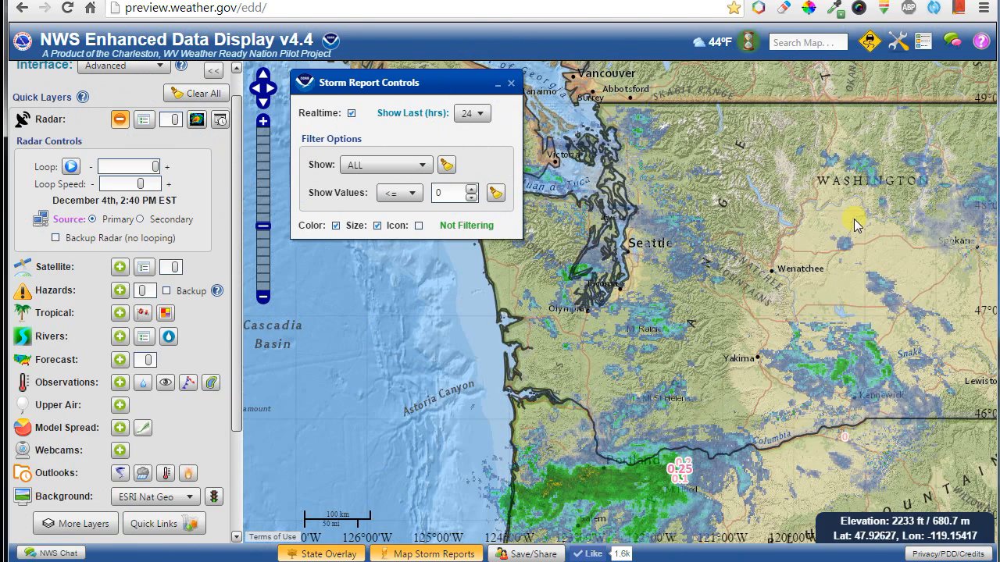
click(898, 41)
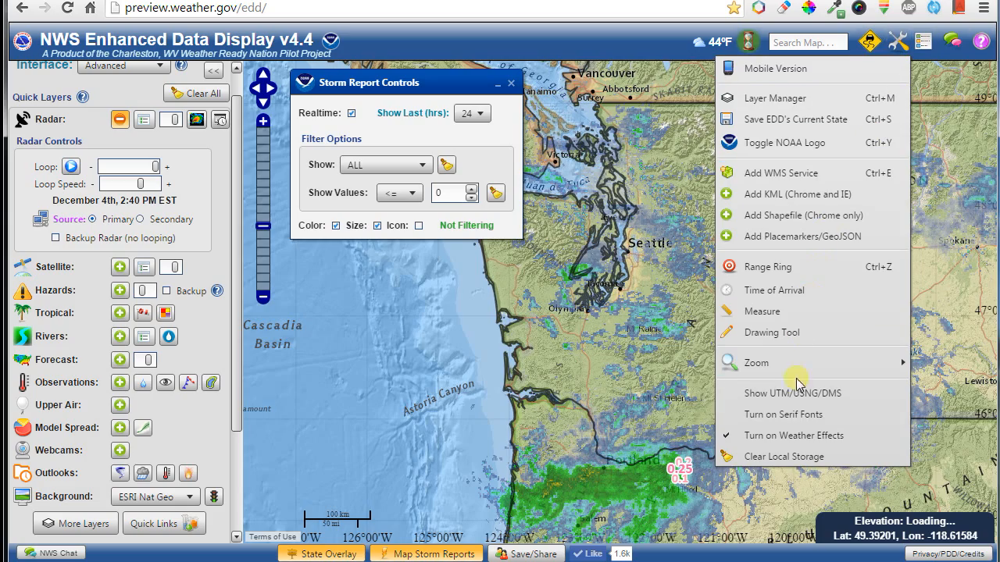
click(791, 434)
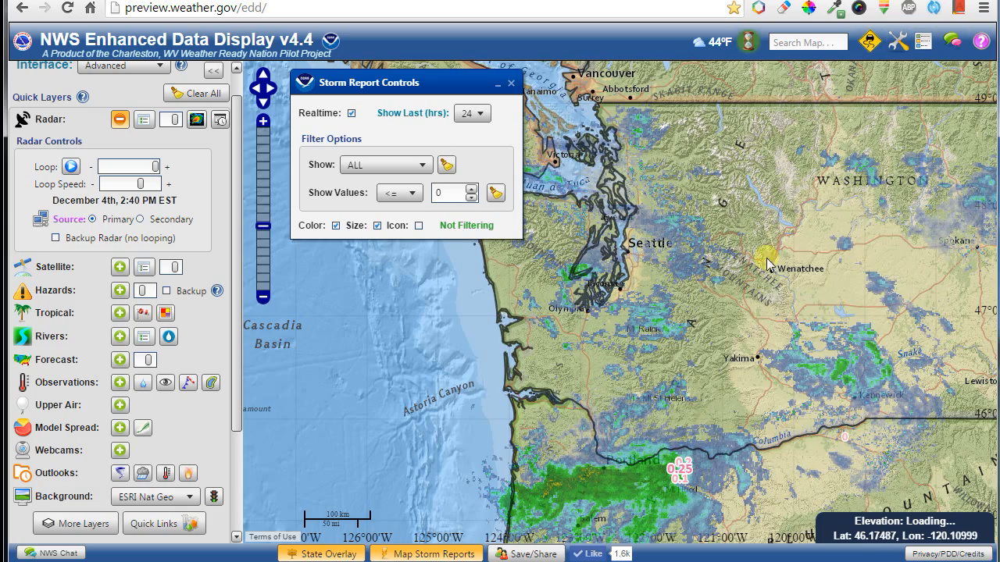
Pan toward the northern Plains, switch off the radar layer, and close Storm Report Controls.
scroll(843, 383, down, 2)
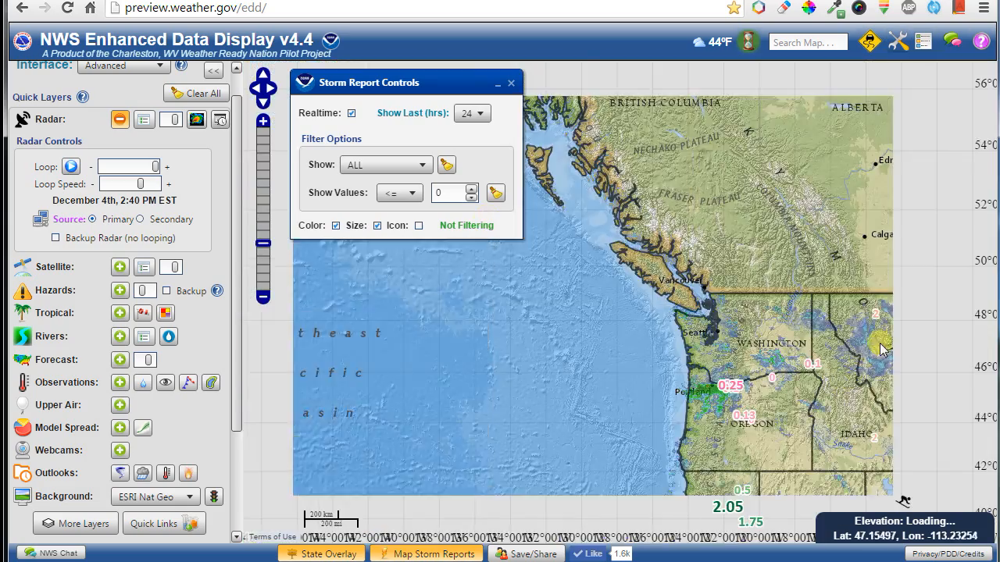
drag(882, 350, 593, 218)
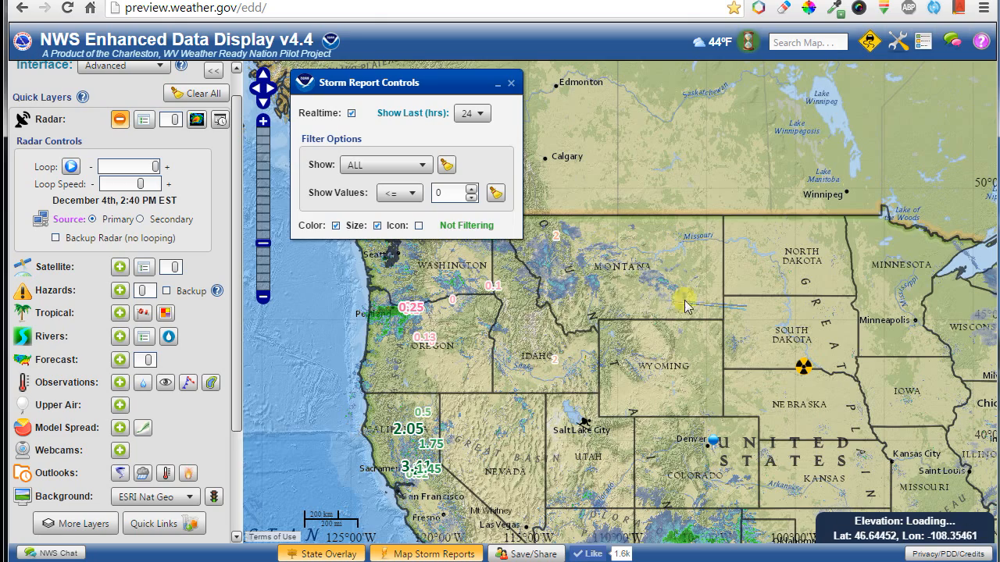
drag(754, 350, 697, 304)
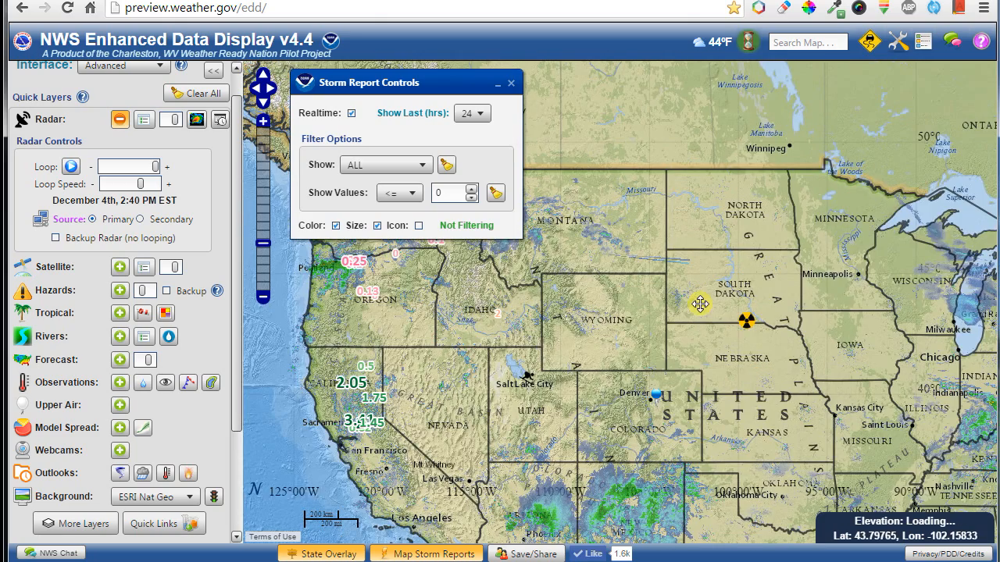
click(122, 120)
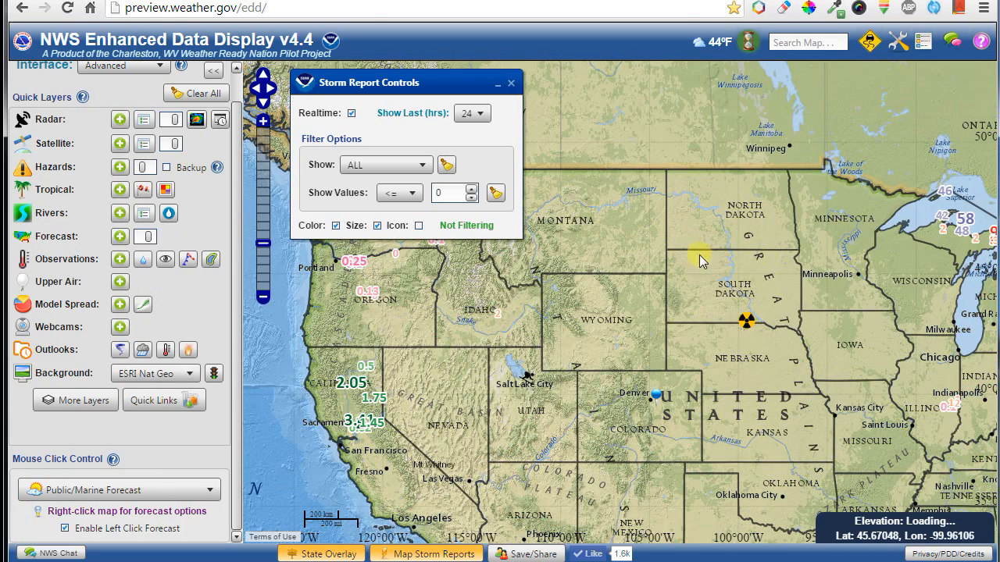
click(511, 84)
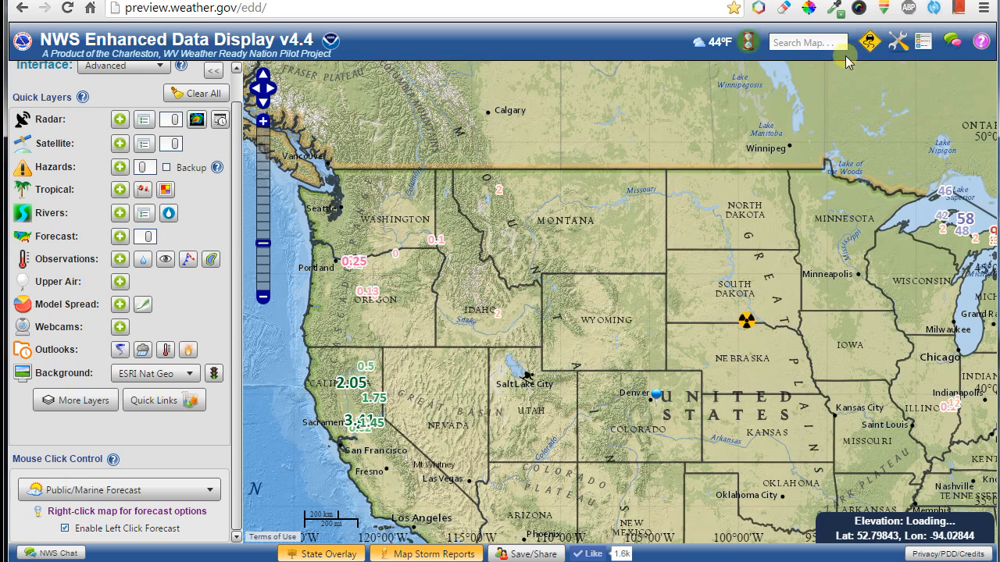
Check the local site's current observation from the tools menu, then dismiss it.
click(898, 42)
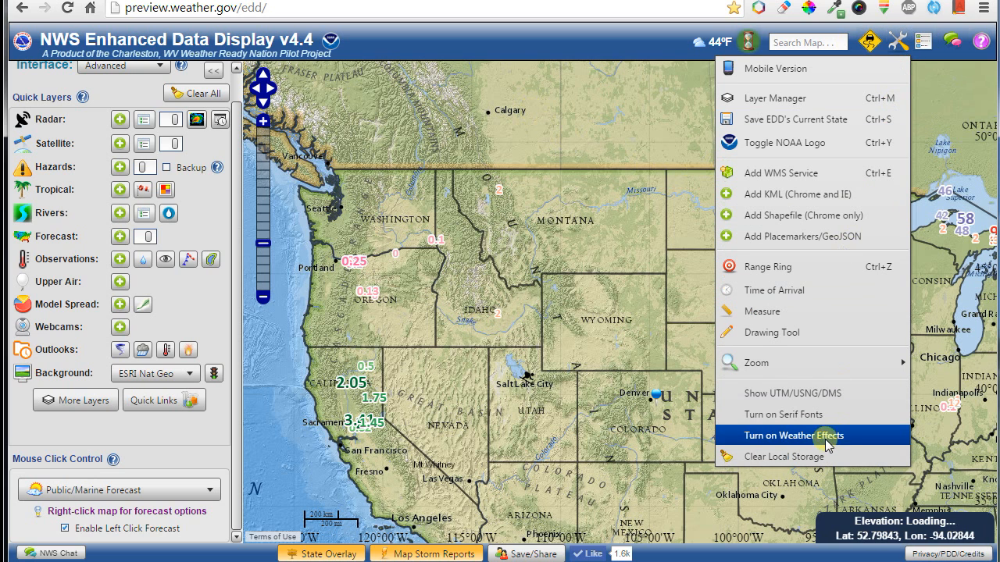
click(713, 43)
click(635, 48)
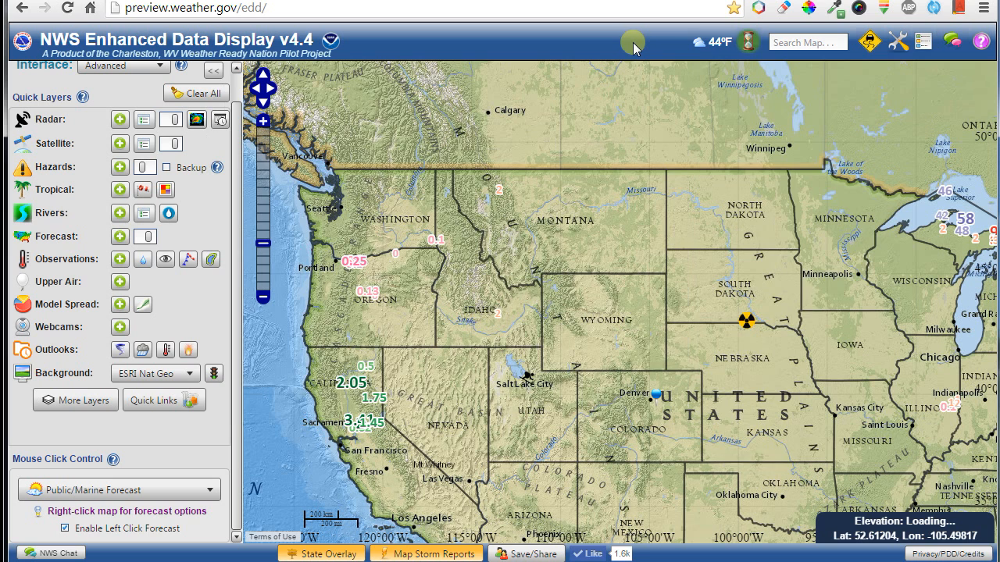
Change the observation site from Eagle Creek to Minneapolis, Crystal Airport by clicking the map.
click(720, 46)
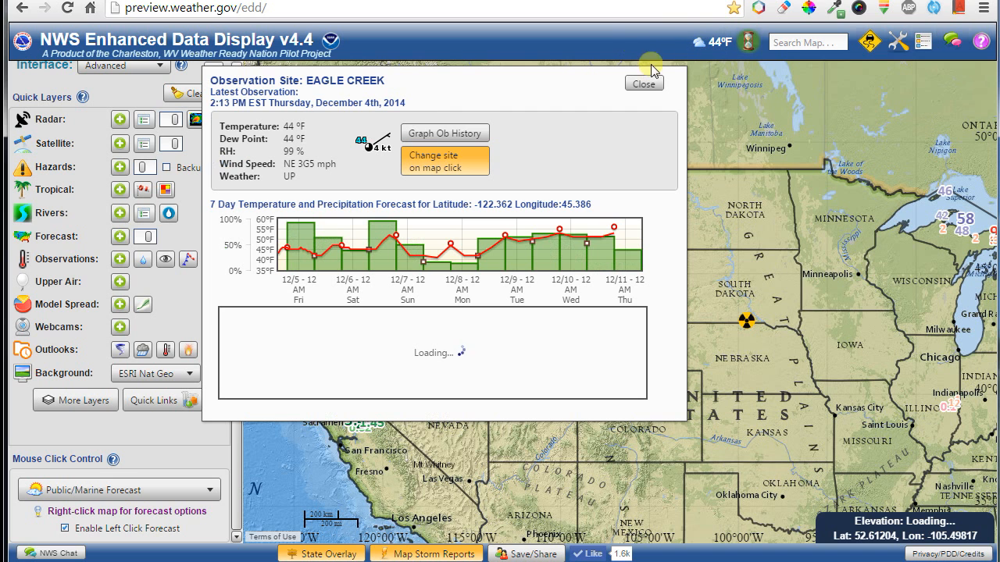
click(445, 161)
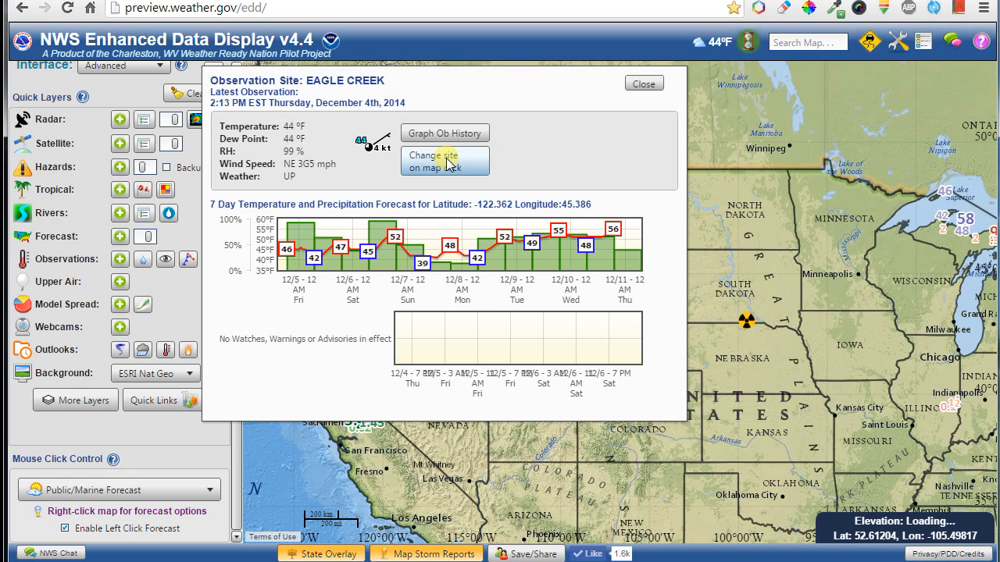
click(784, 321)
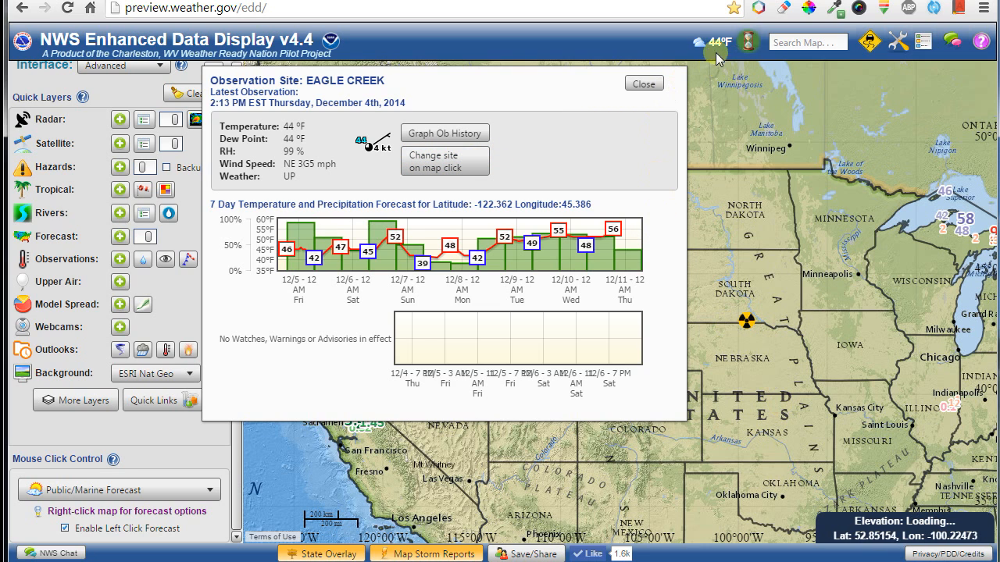
click(423, 161)
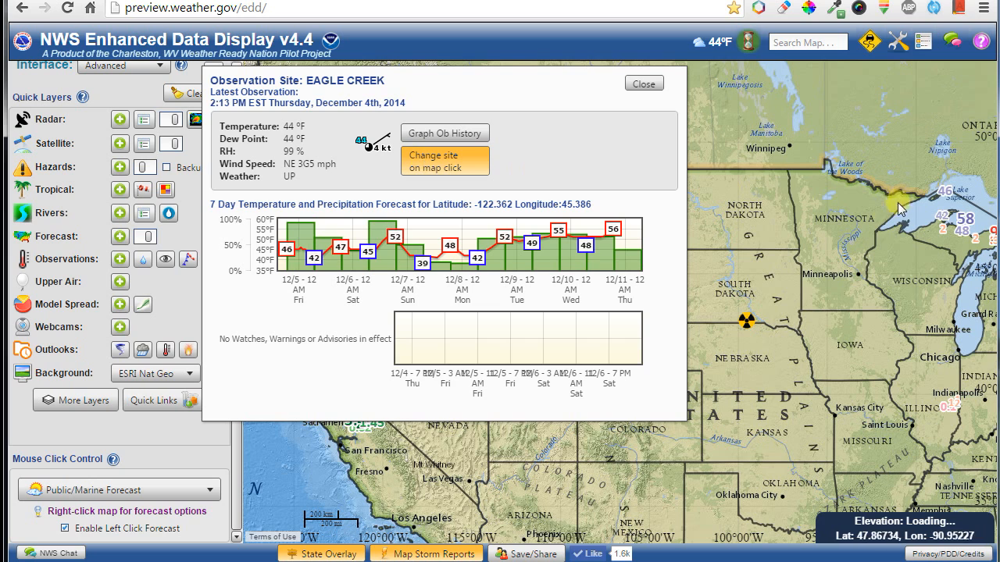
click(858, 273)
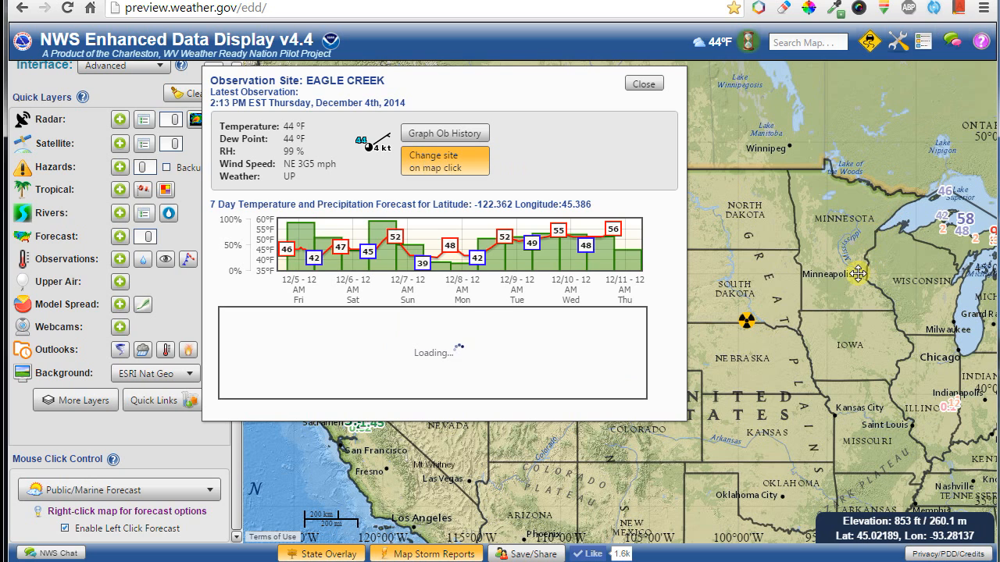
click(449, 161)
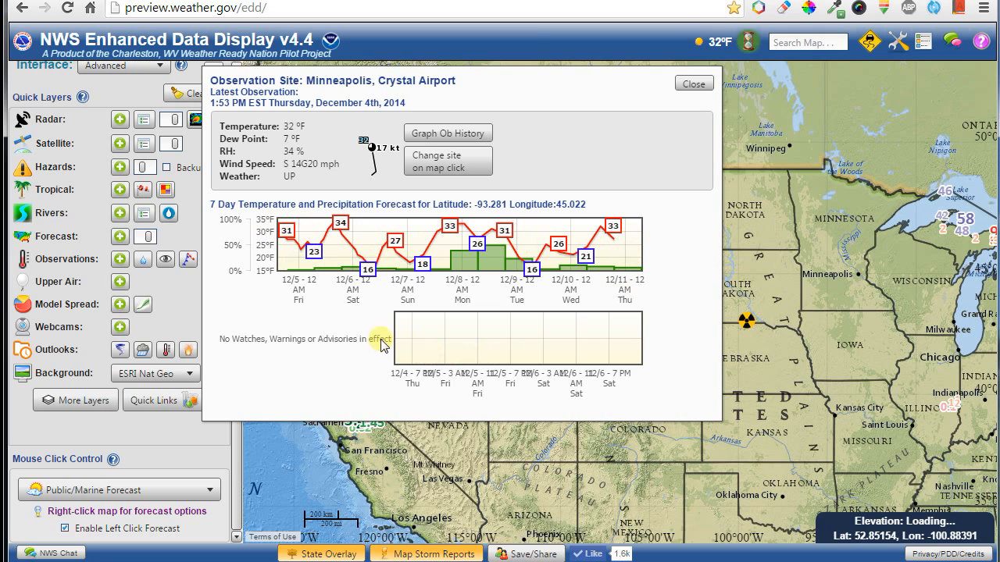
drag(766, 272, 900, 279)
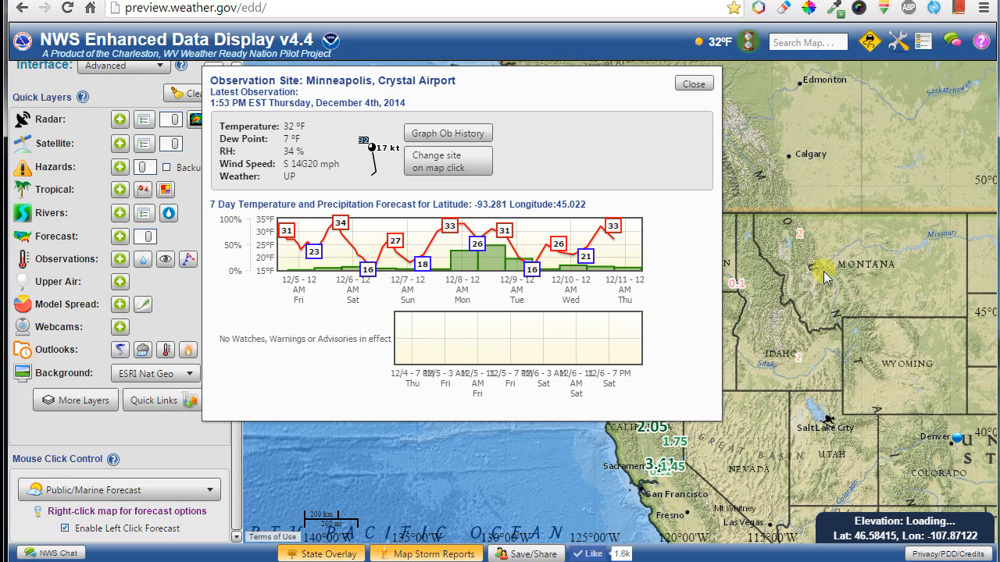
Add the forecast layer with the Hazards field and centre the map on Washington state.
click(119, 169)
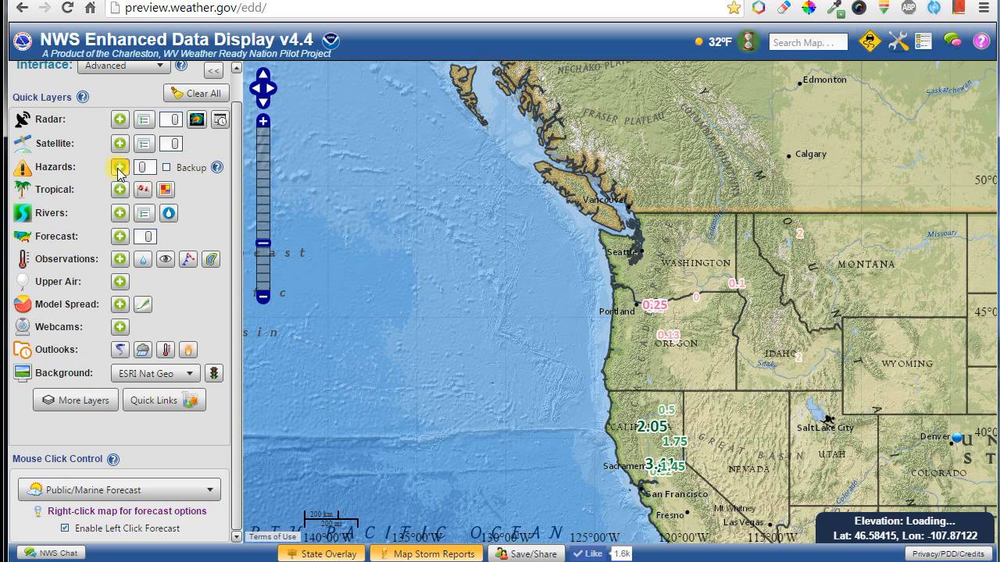
click(120, 171)
click(119, 170)
click(119, 237)
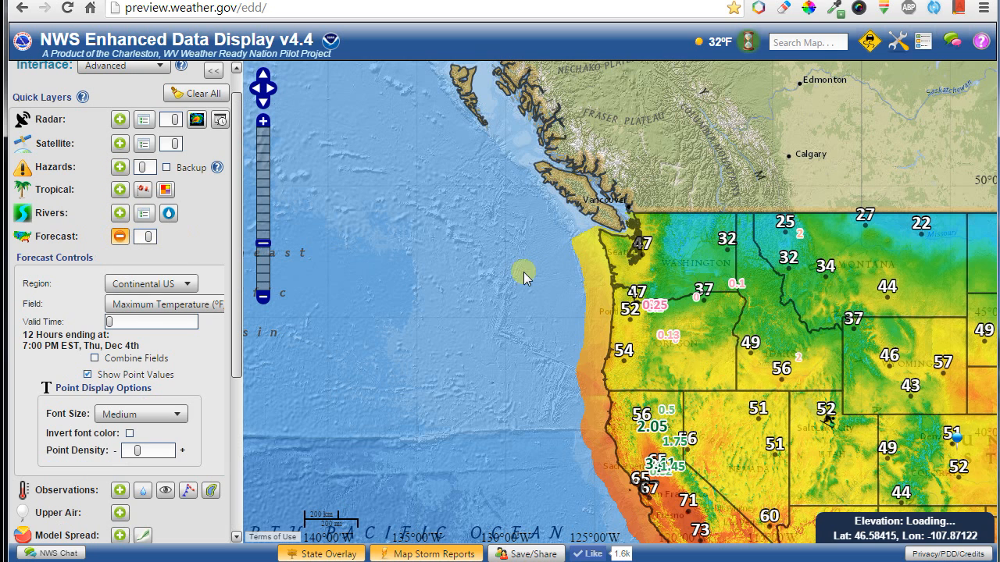
click(150, 304)
click(137, 328)
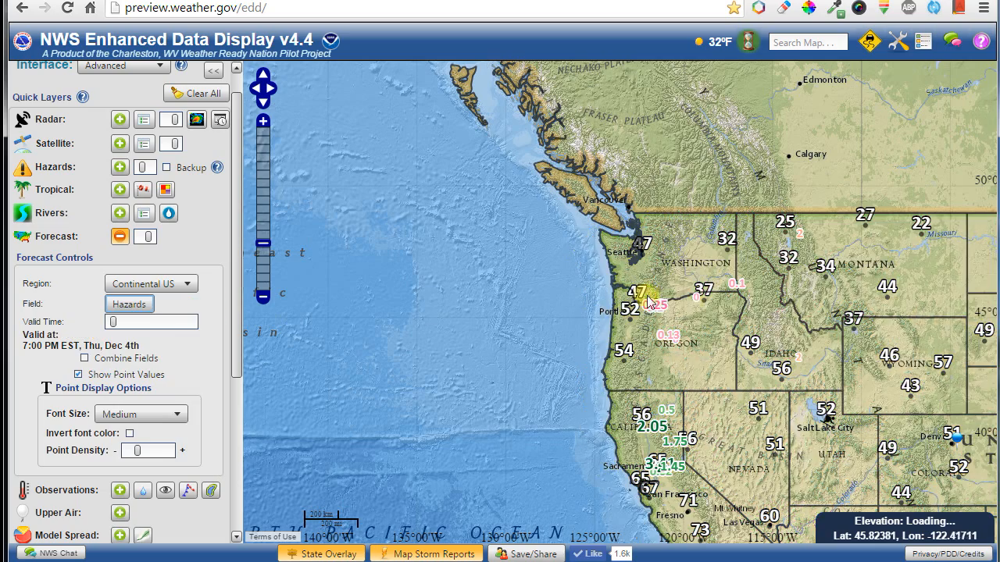
scroll(670, 261, up, 3)
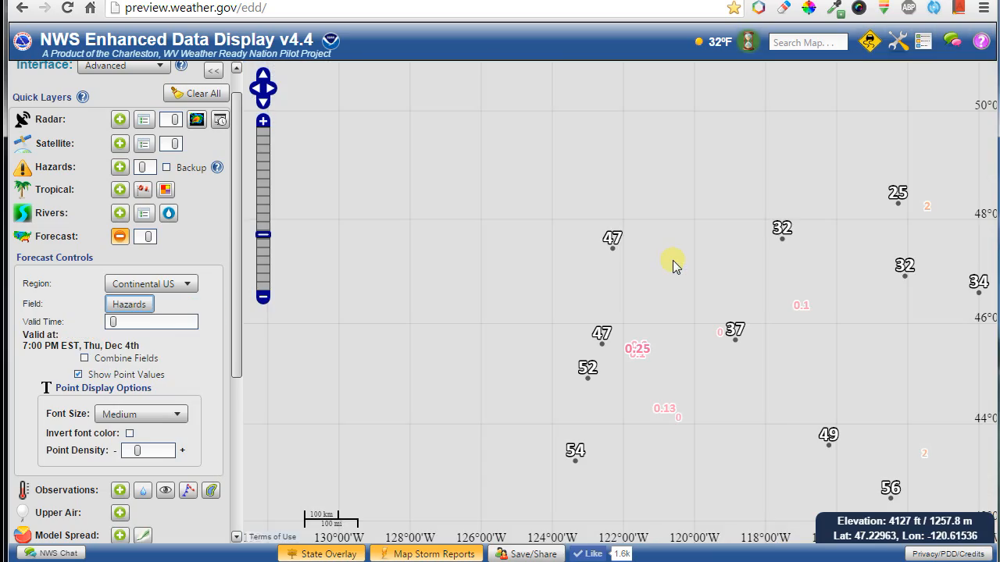
drag(672, 230, 600, 327)
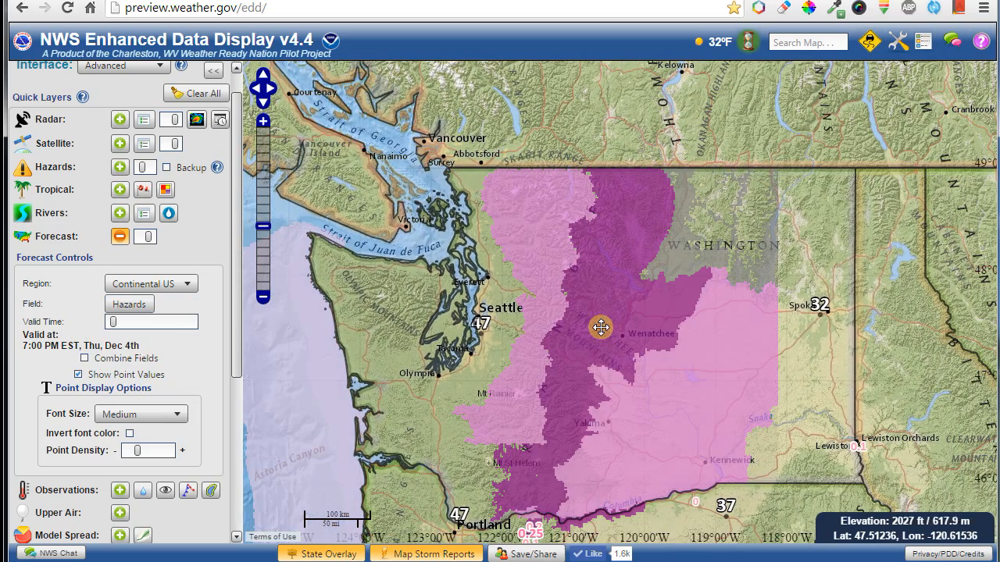
click(722, 47)
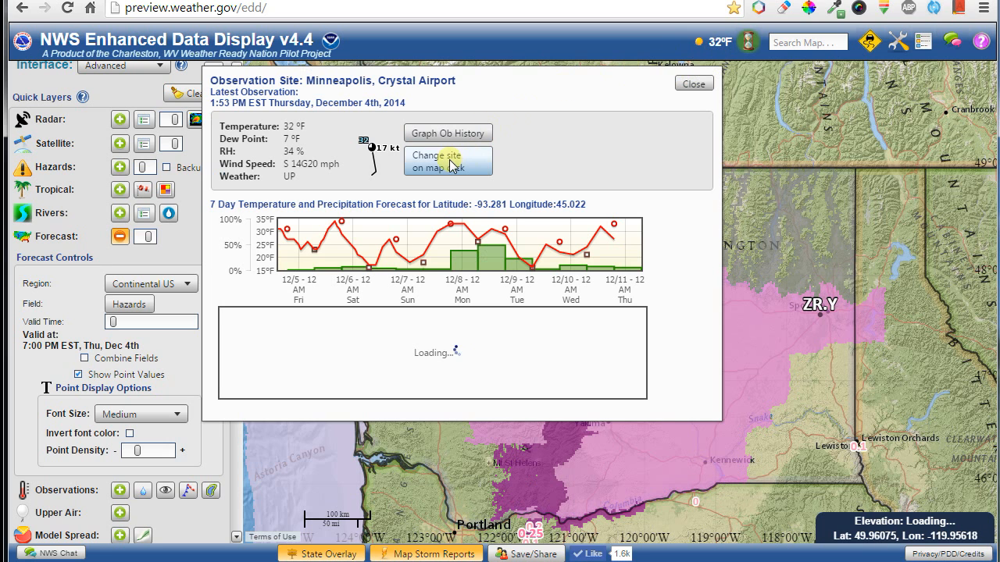
click(695, 85)
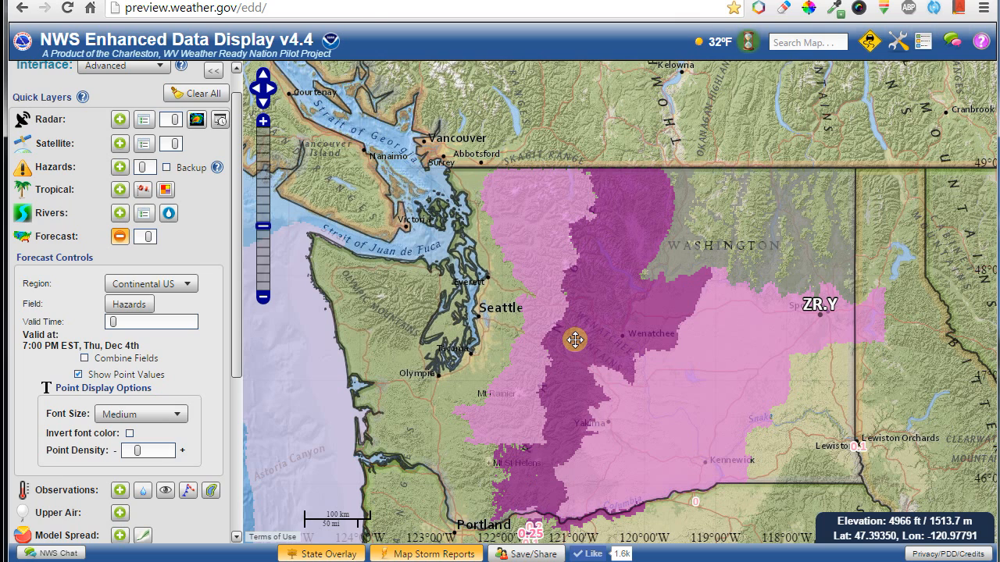
View the site's observation popup, then reload the page to reset the map.
click(721, 43)
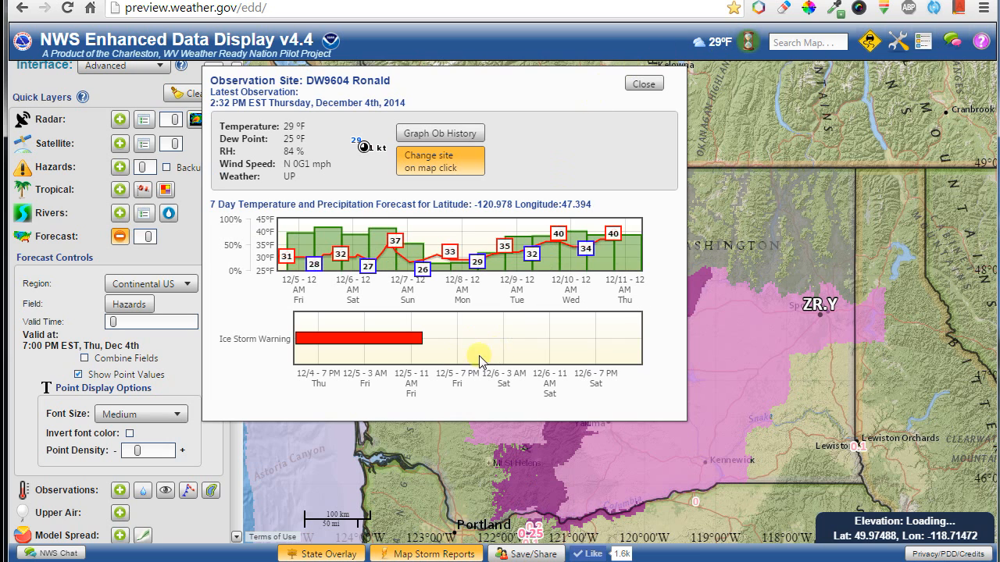
mouse_move(412, 338)
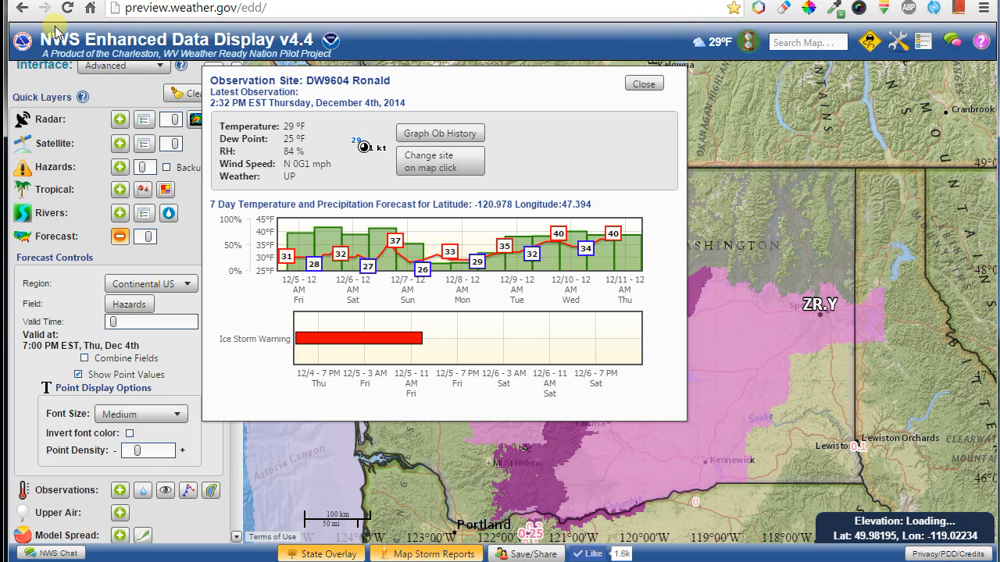
click(67, 8)
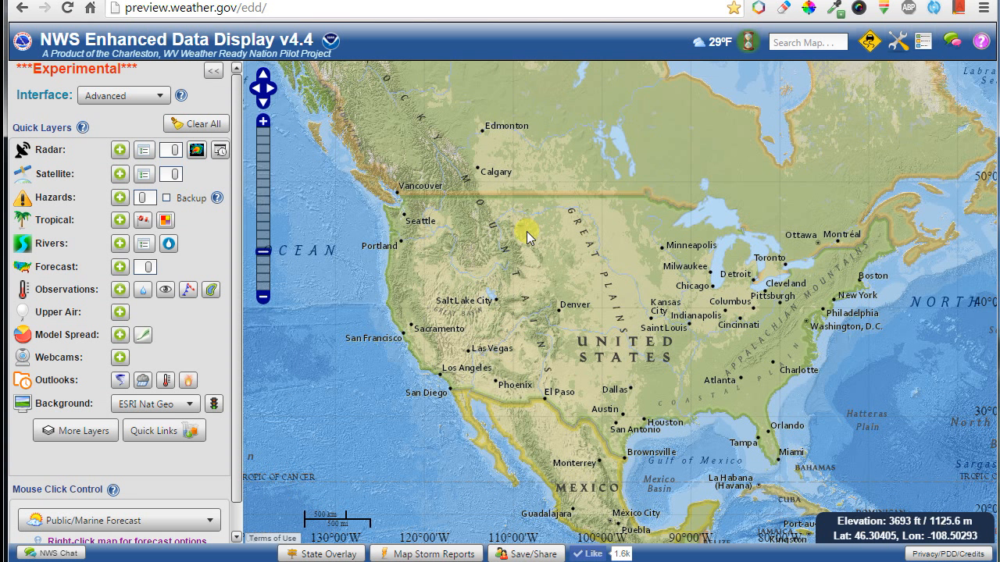
click(714, 49)
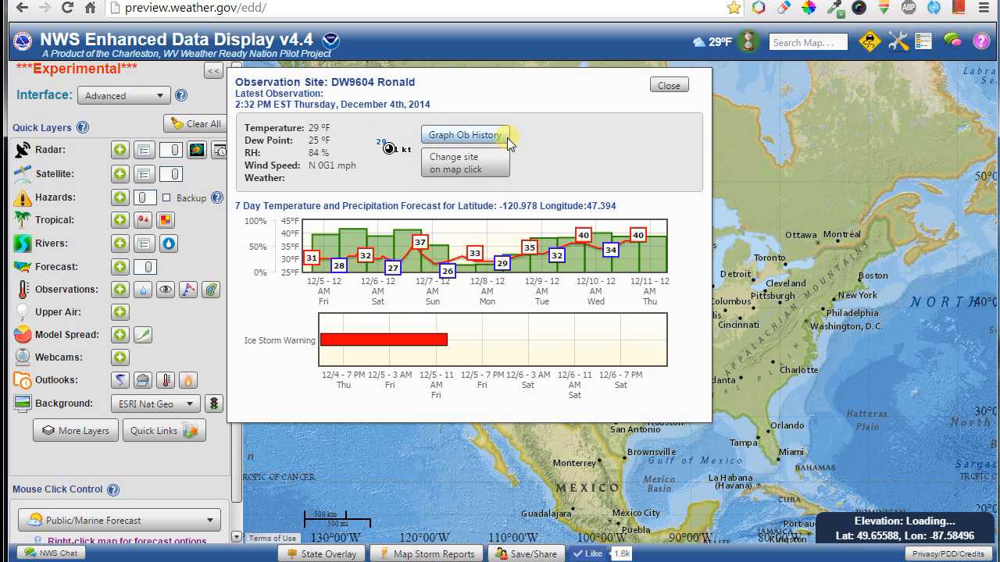
click(507, 137)
click(788, 92)
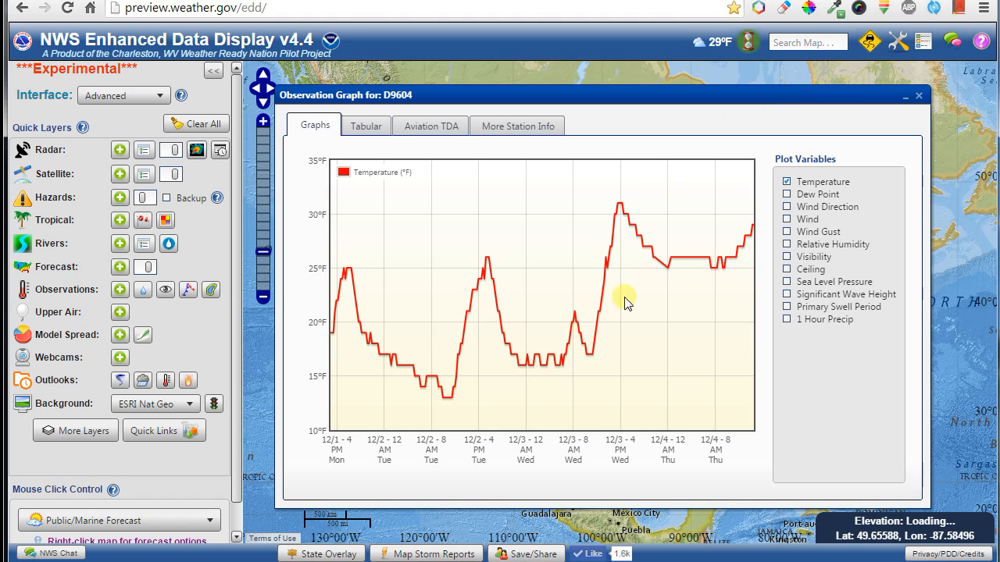
click(786, 219)
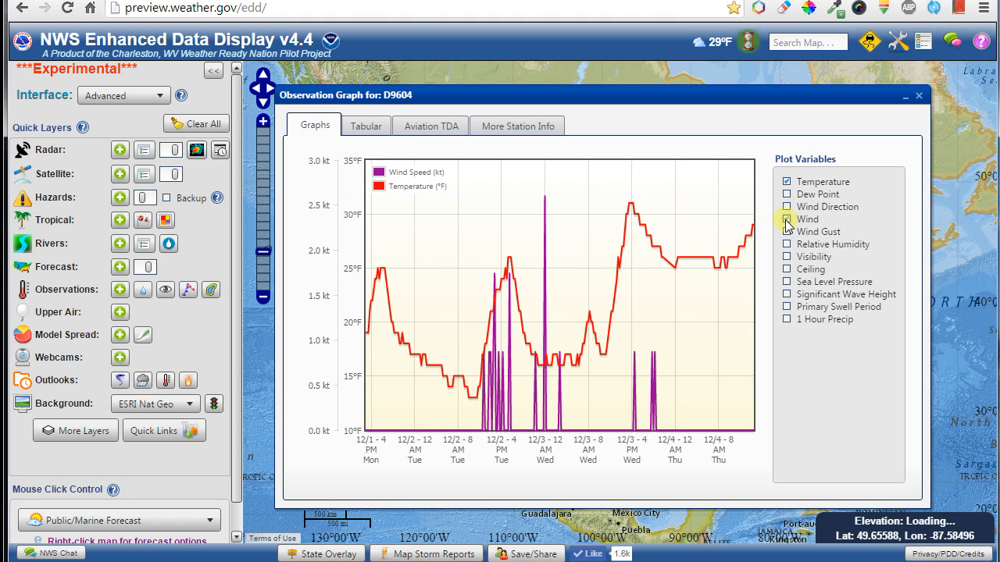
click(786, 220)
click(818, 194)
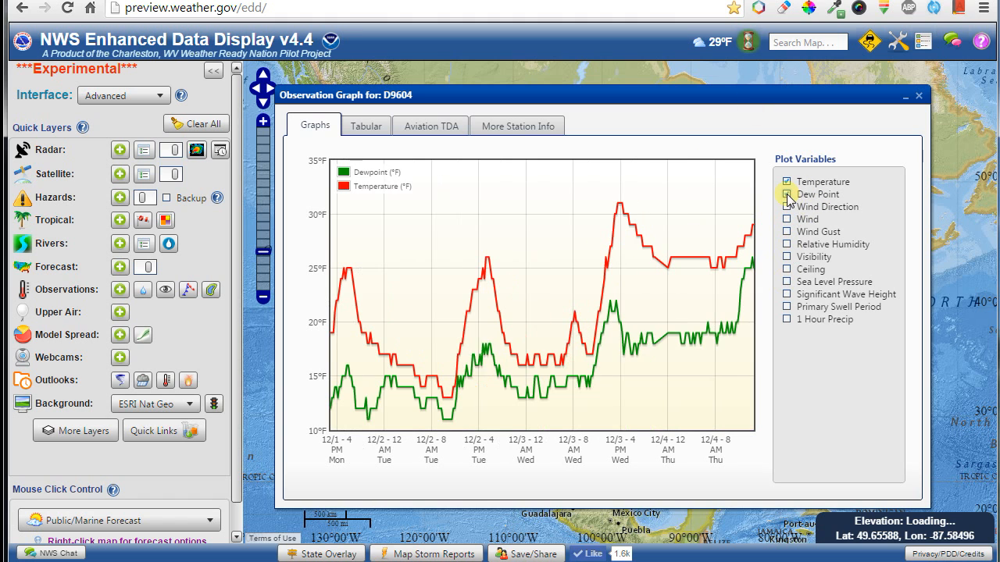
click(819, 190)
click(918, 97)
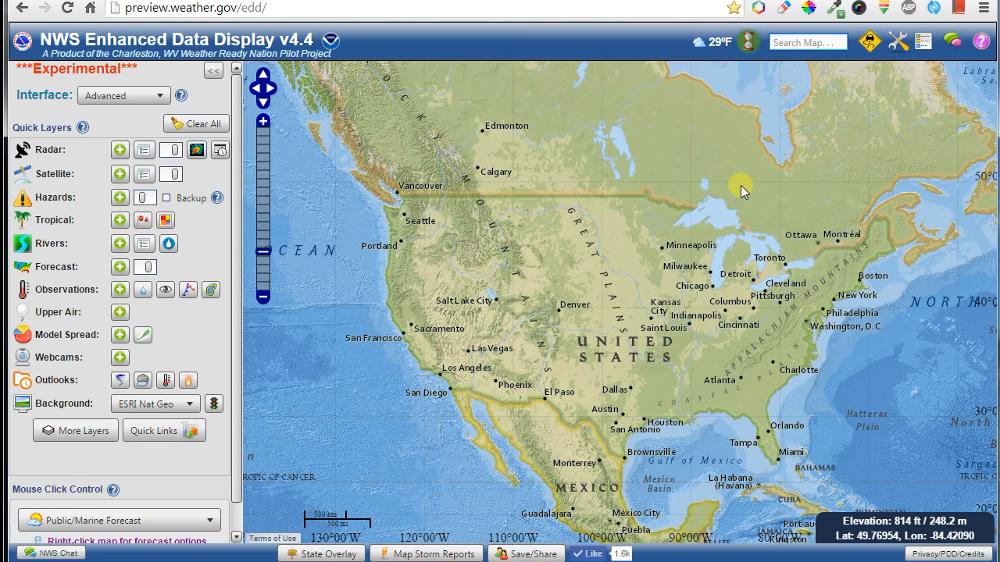
Search for 'denver' and zoom in to centre the map on Denver, Colorado.
text(denver)
key(Return)
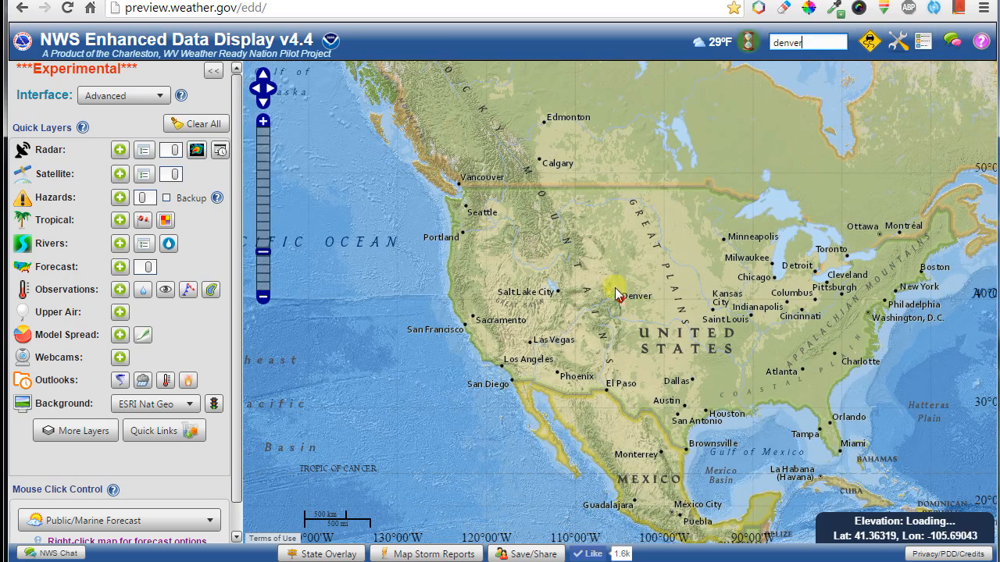
scroll(621, 309, up, 5)
drag(621, 197, 643, 445)
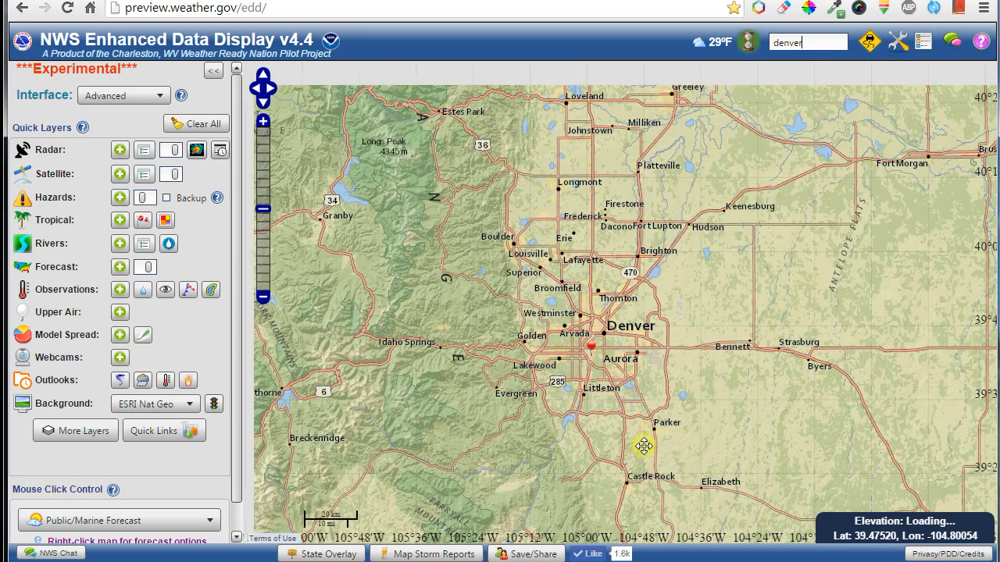
click(751, 47)
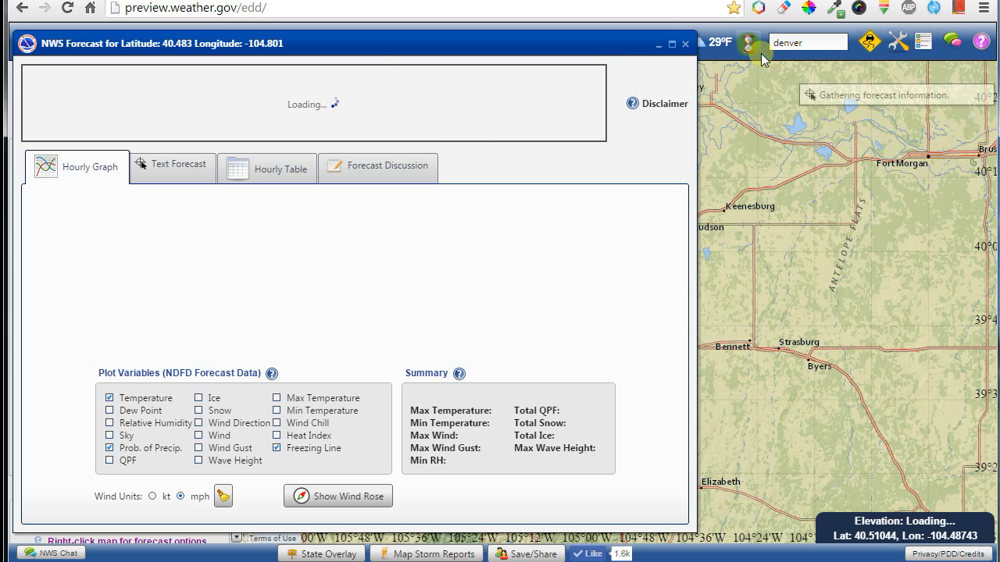
click(689, 44)
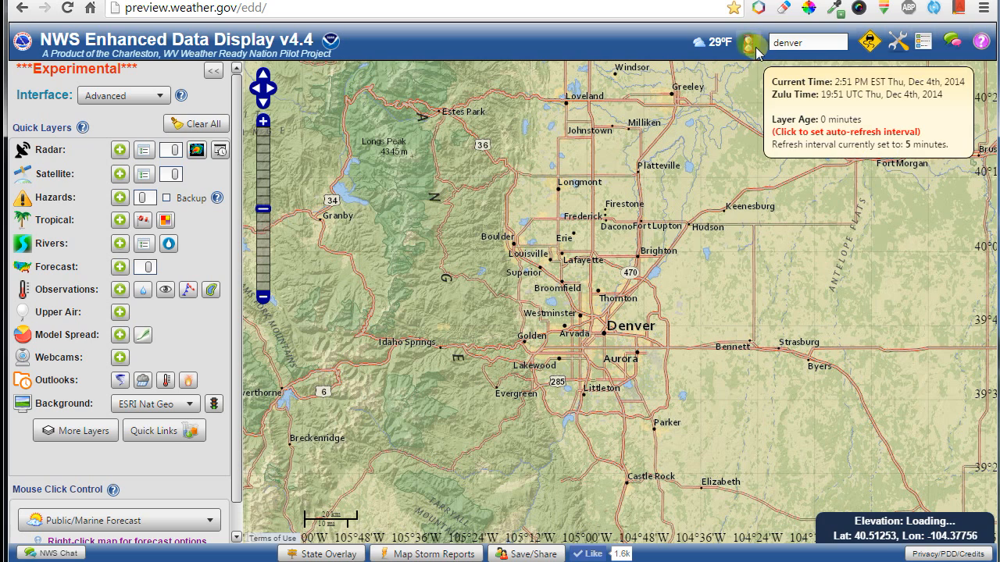
Zoom and pan the map out from Denver to a full North America view.
click(716, 52)
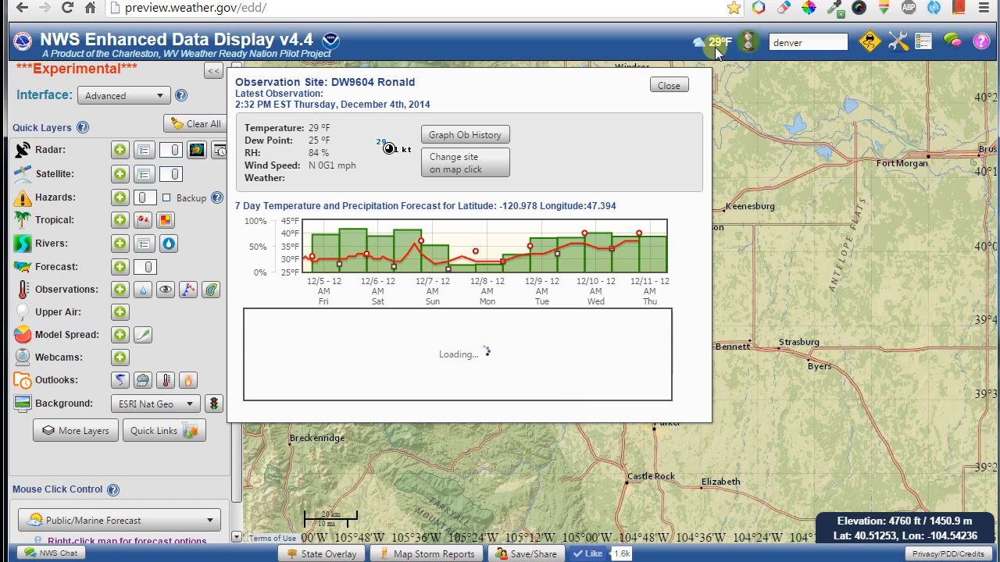
click(665, 84)
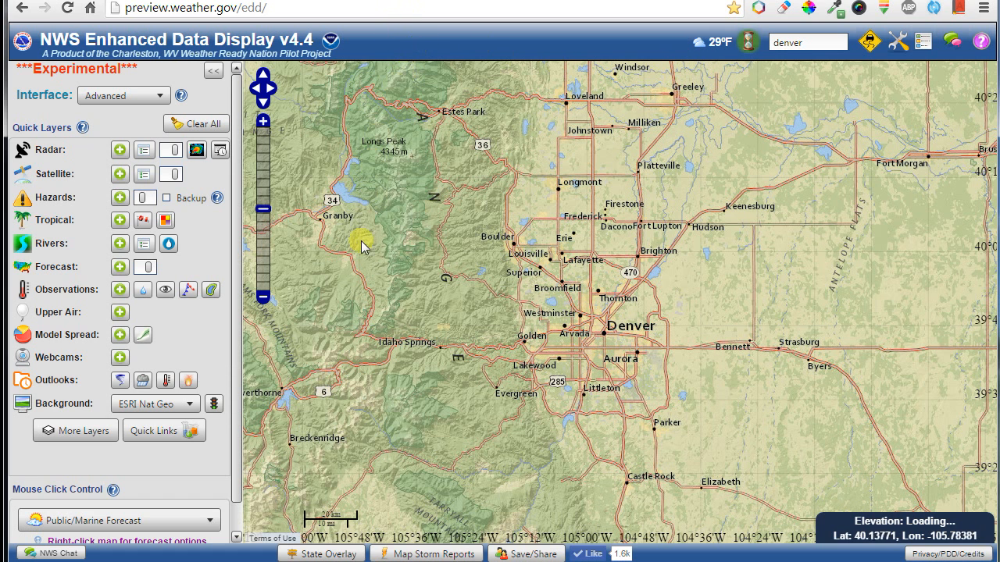
drag(734, 346, 552, 379)
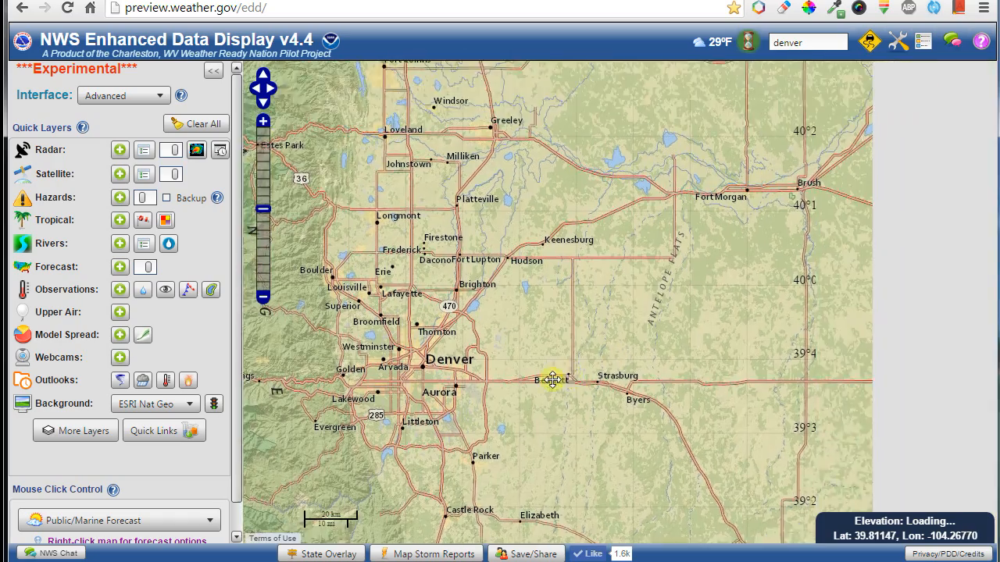
scroll(591, 301, down, 4)
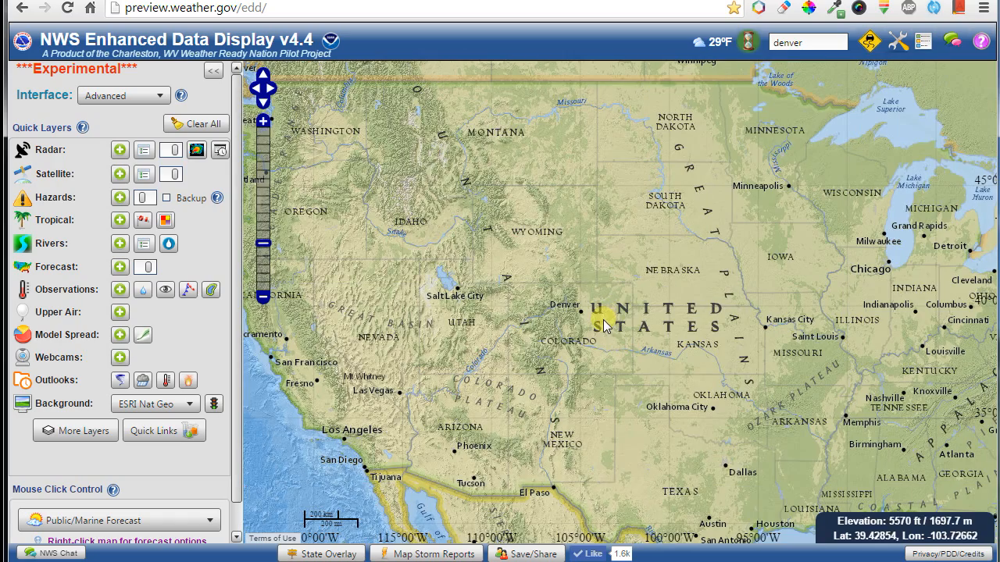
drag(700, 204, 543, 212)
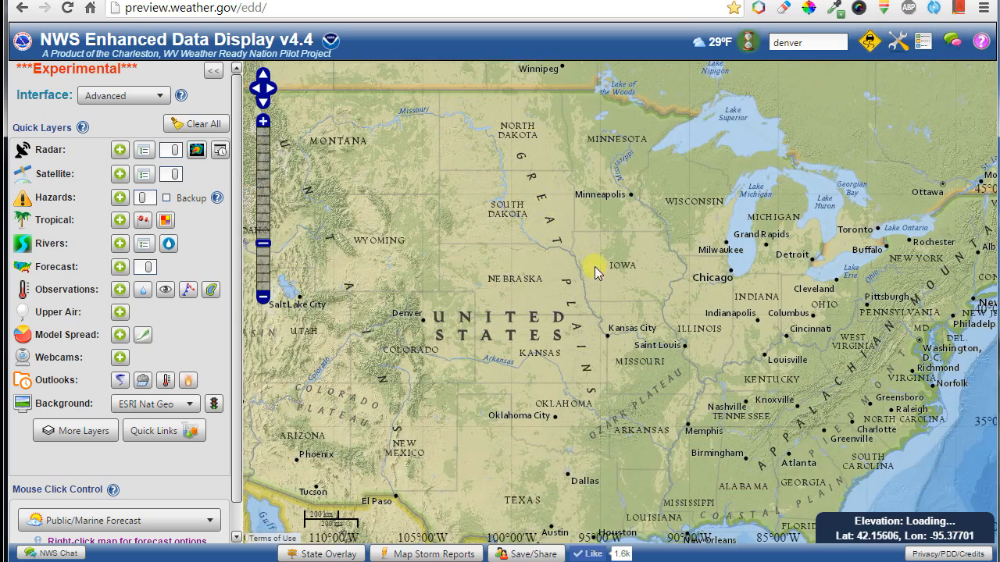
scroll(594, 266, down, 1)
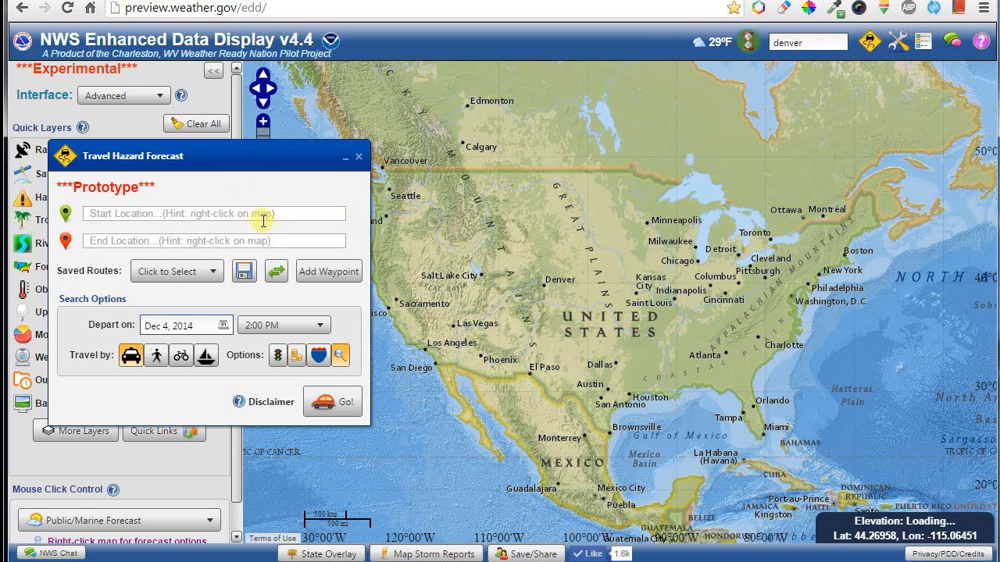
Switch the interface layout to Travel.
click(359, 156)
click(115, 100)
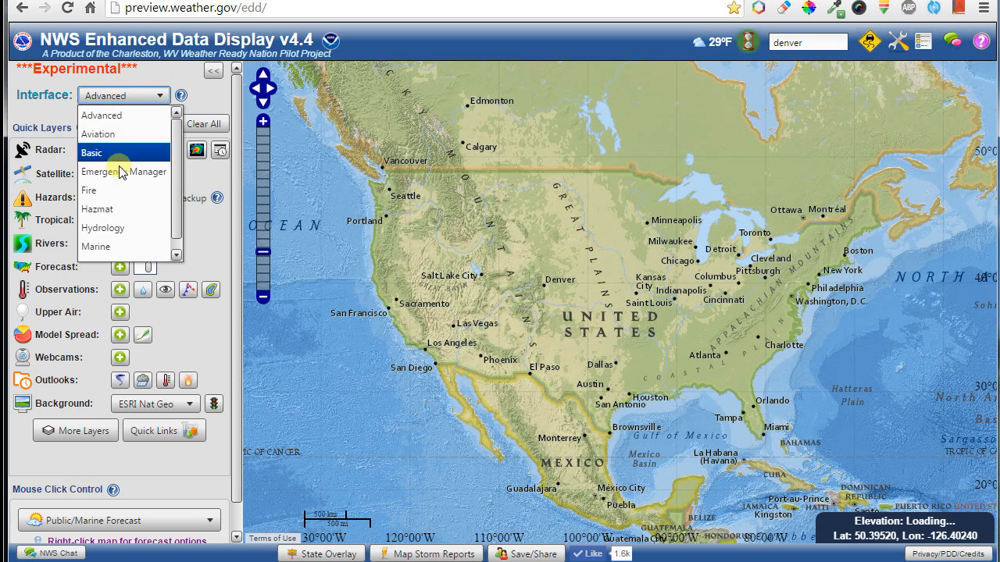
click(107, 248)
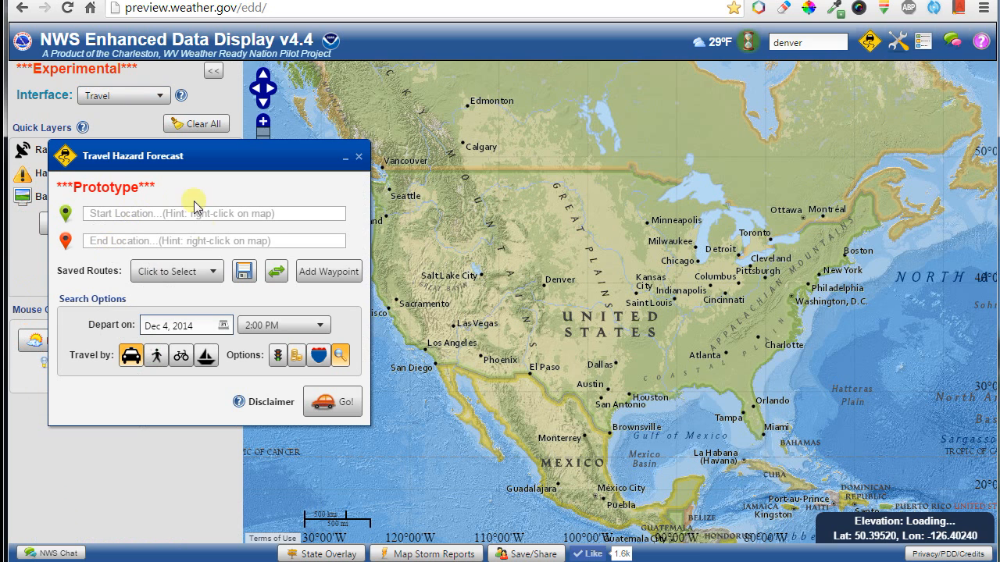
click(358, 156)
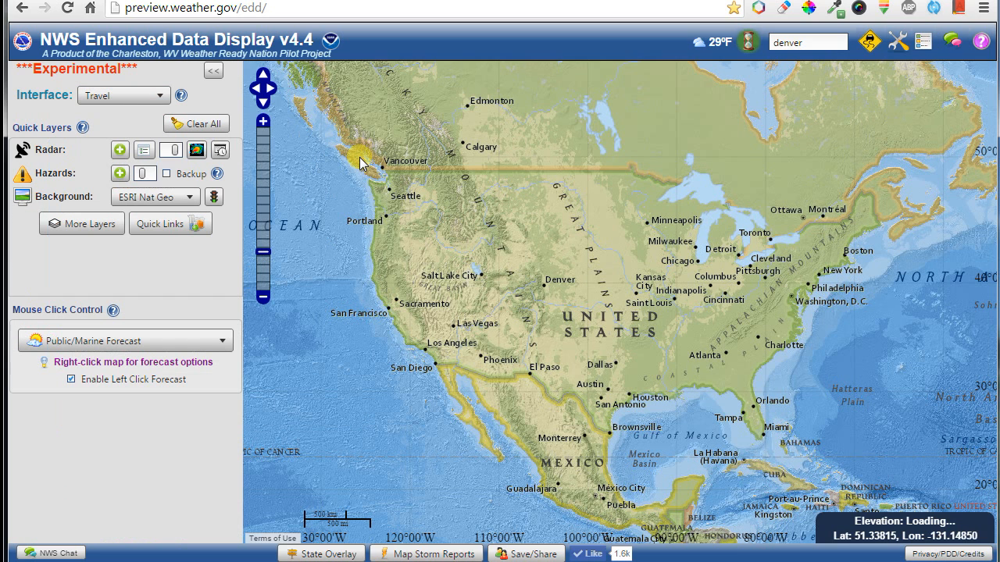
Set the travel route's start point in western South Dakota and bring Seattle into view.
right_click(591, 243)
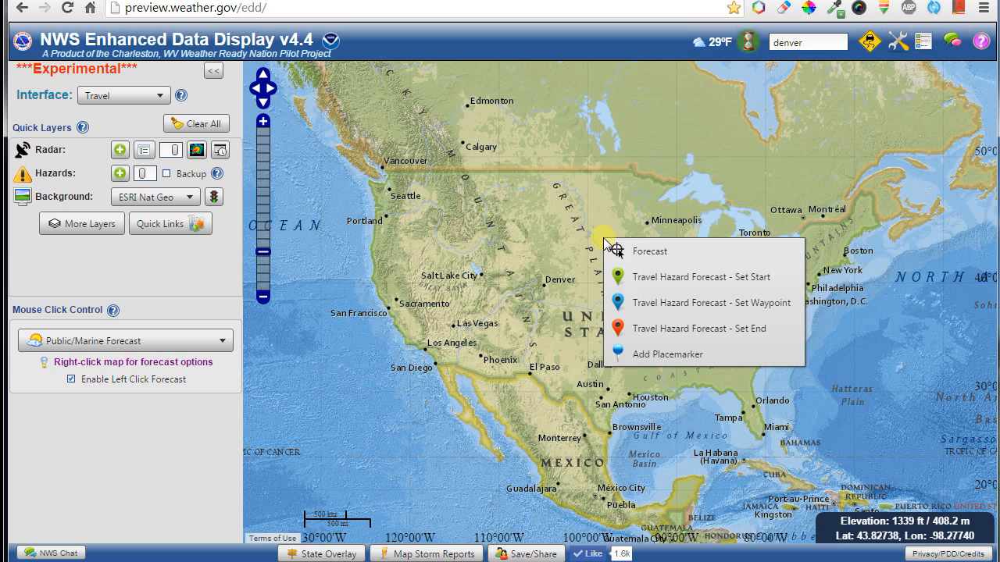
click(653, 278)
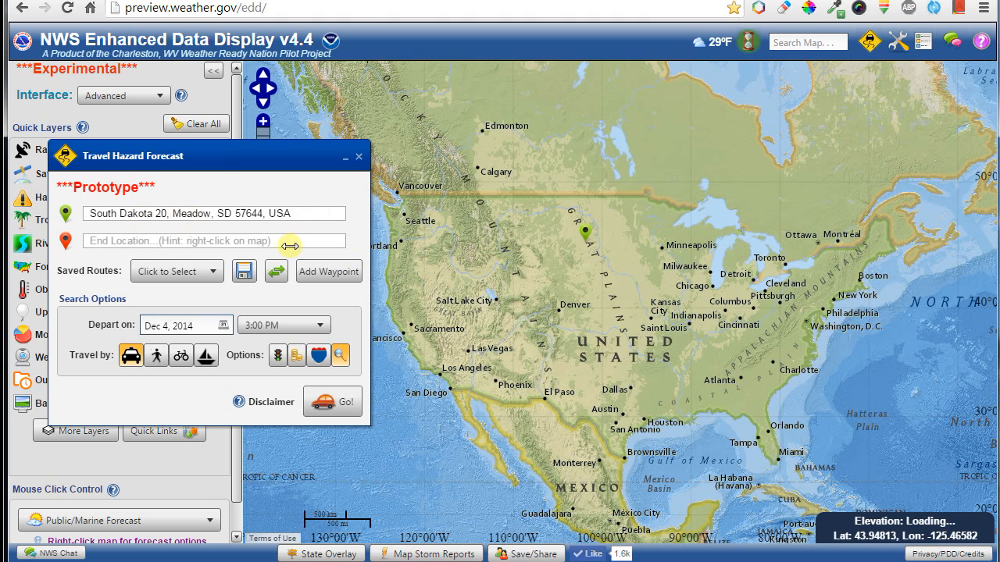
drag(471, 264, 535, 309)
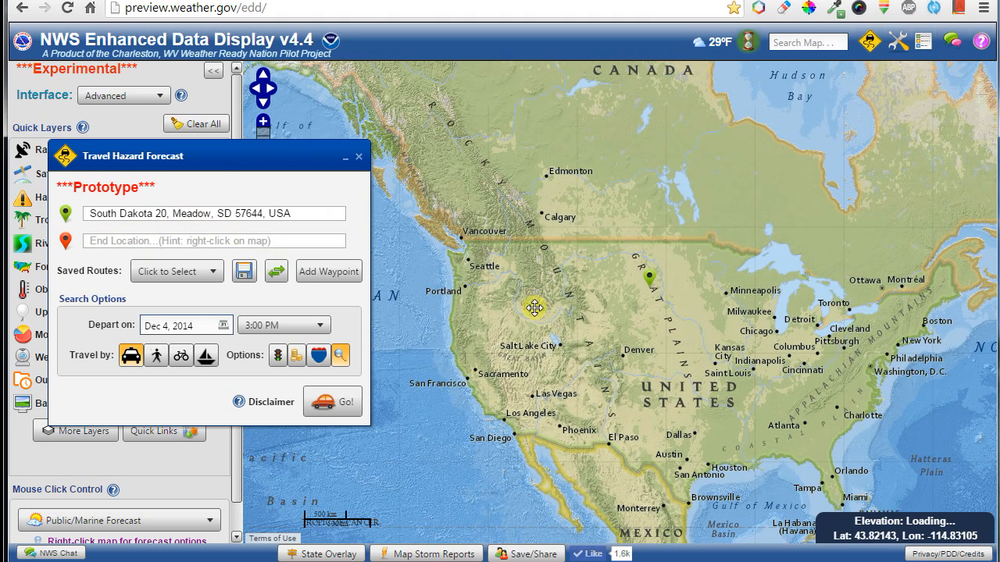
click(469, 264)
right_click(471, 268)
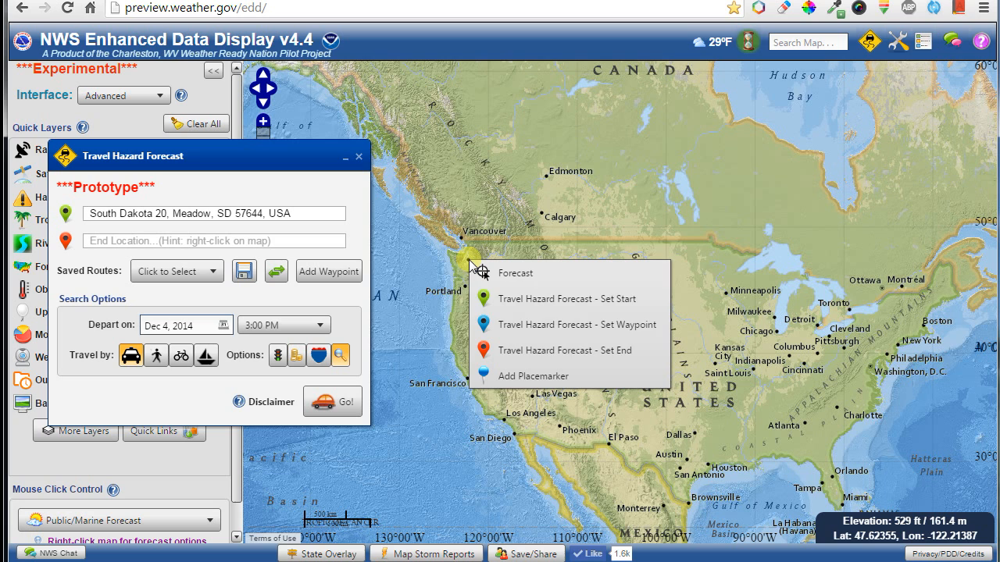
End the route at Seattle, giving a 1,186-mile route, and add the forecast layer.
click(522, 353)
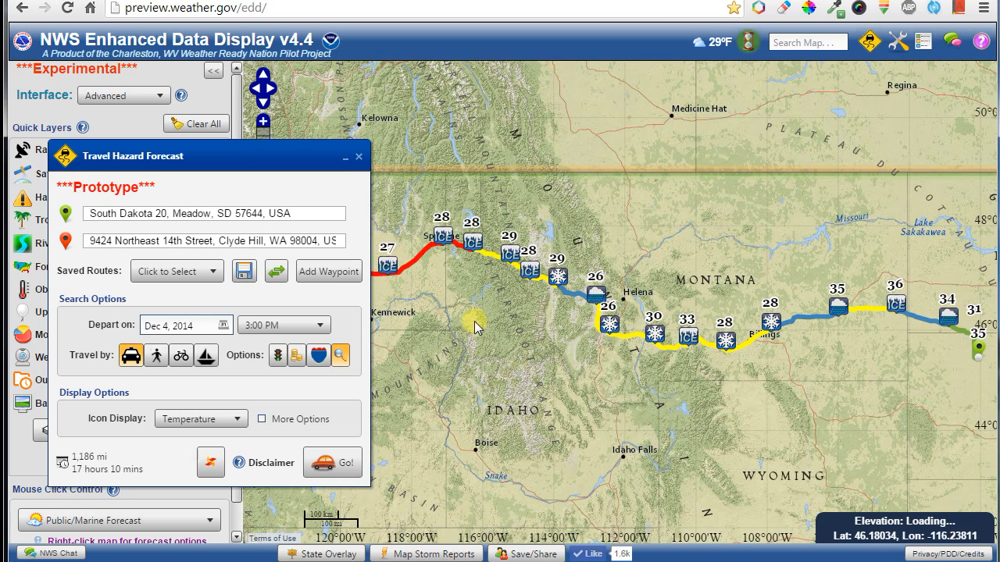
drag(474, 323, 805, 332)
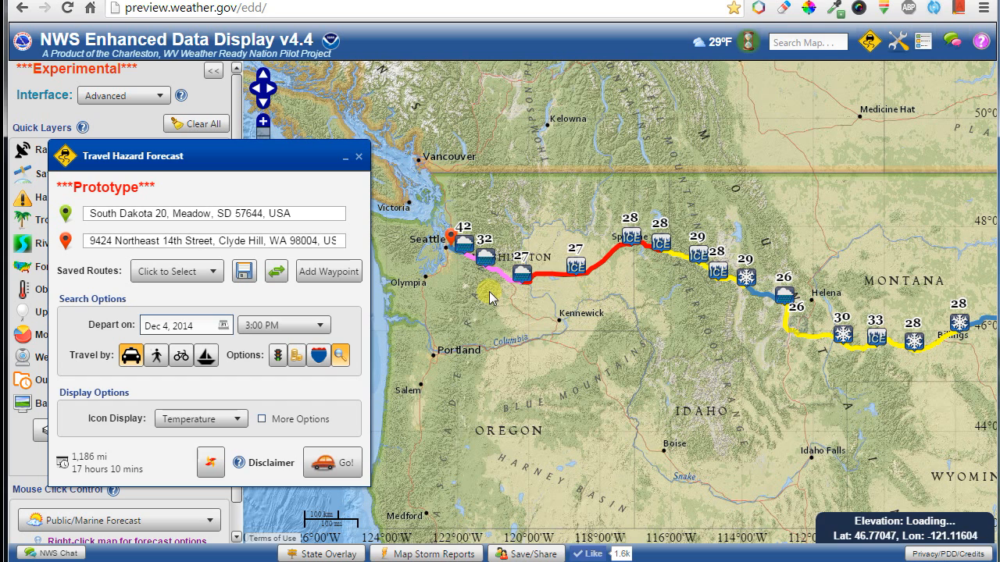
mouse_move(500, 279)
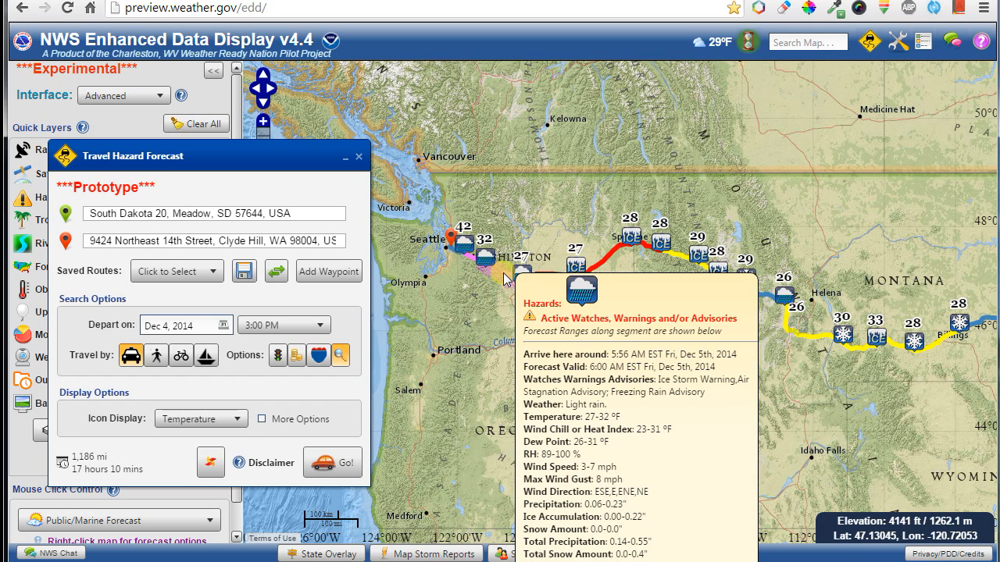
drag(277, 156, 531, 168)
click(120, 267)
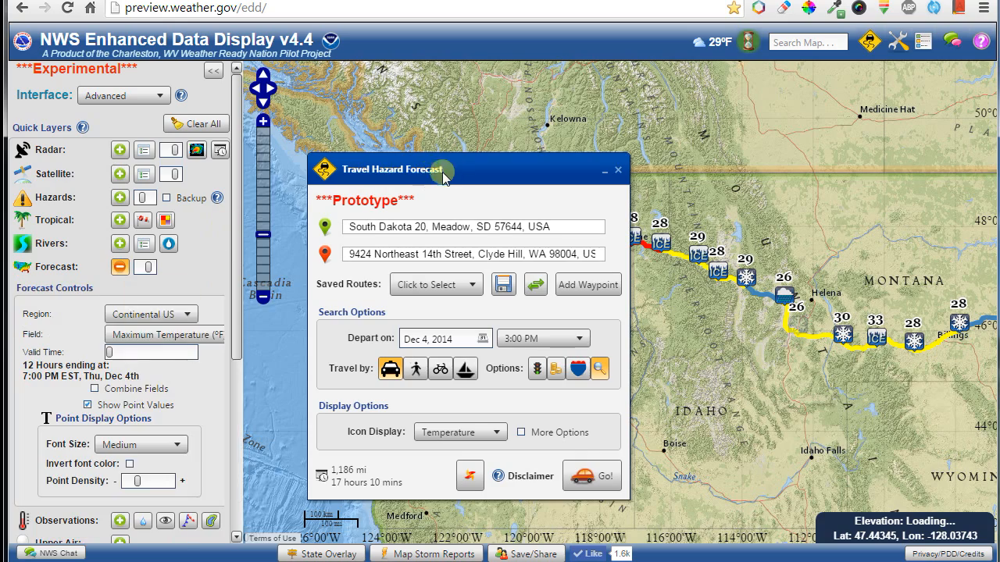
drag(453, 170, 413, 182)
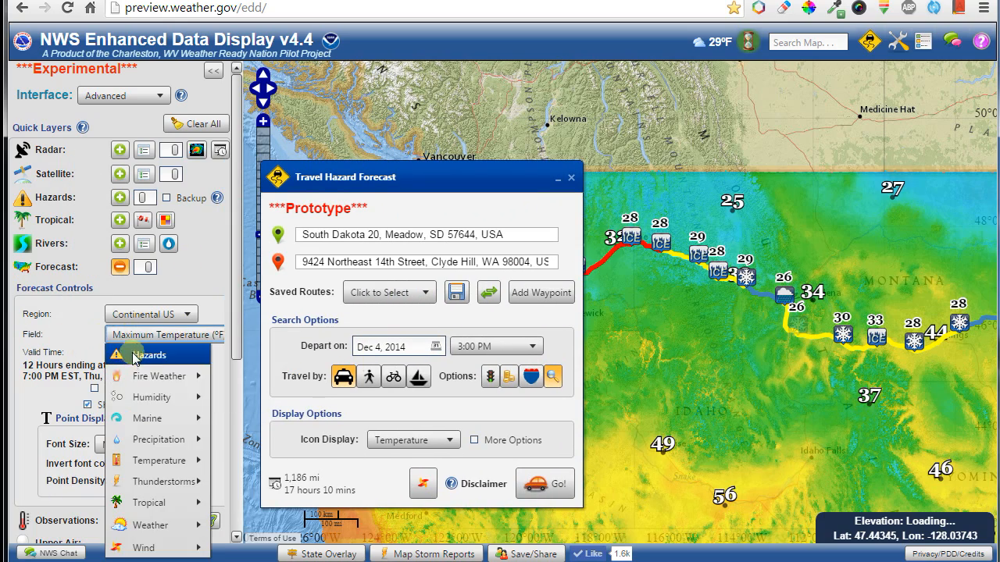
click(131, 356)
mouse_move(380, 179)
mouse_down()
mouse_move(195, 184)
mouse_move(184, 173)
mouse_up()
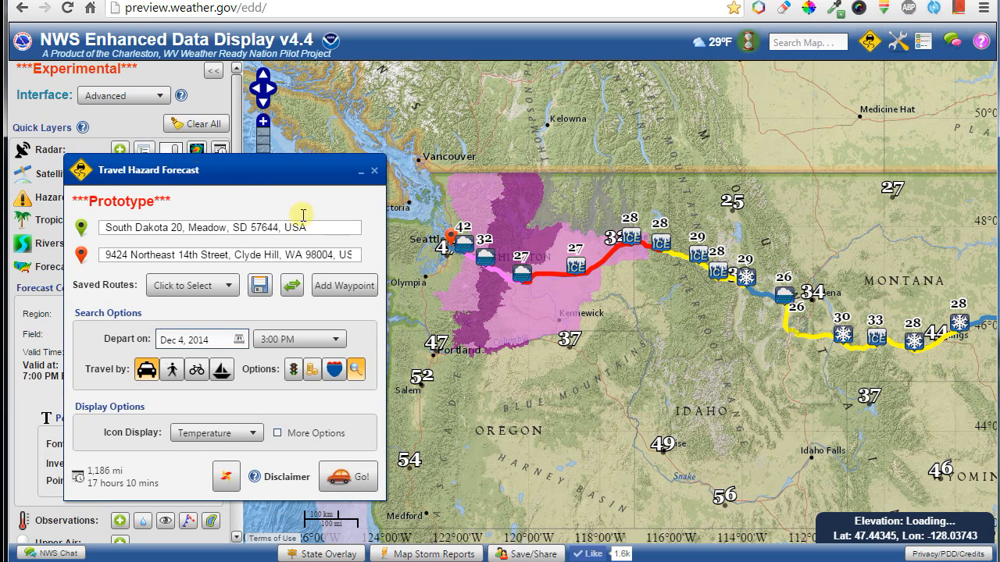
mouse_move(497, 271)
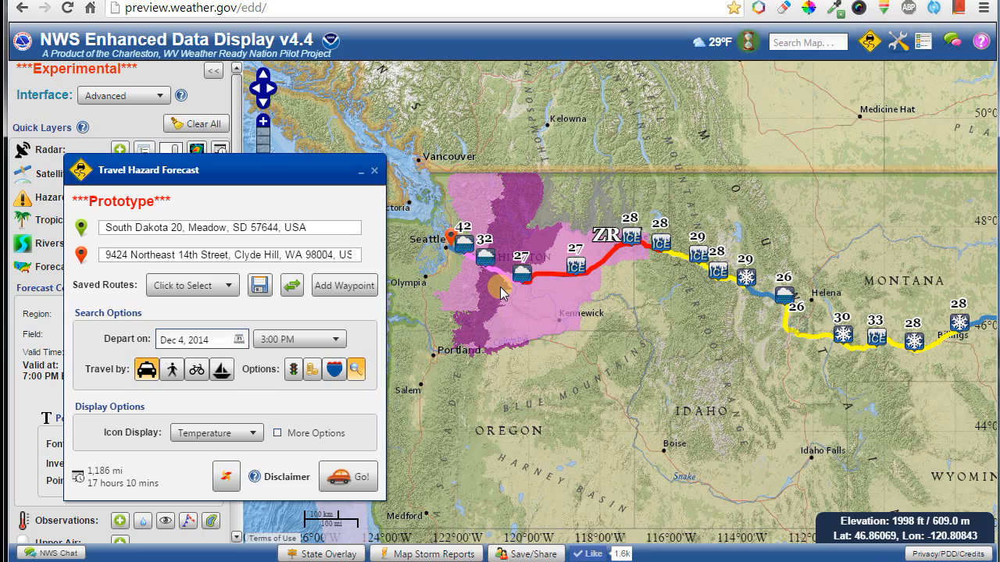
scroll(501, 293, up, 2)
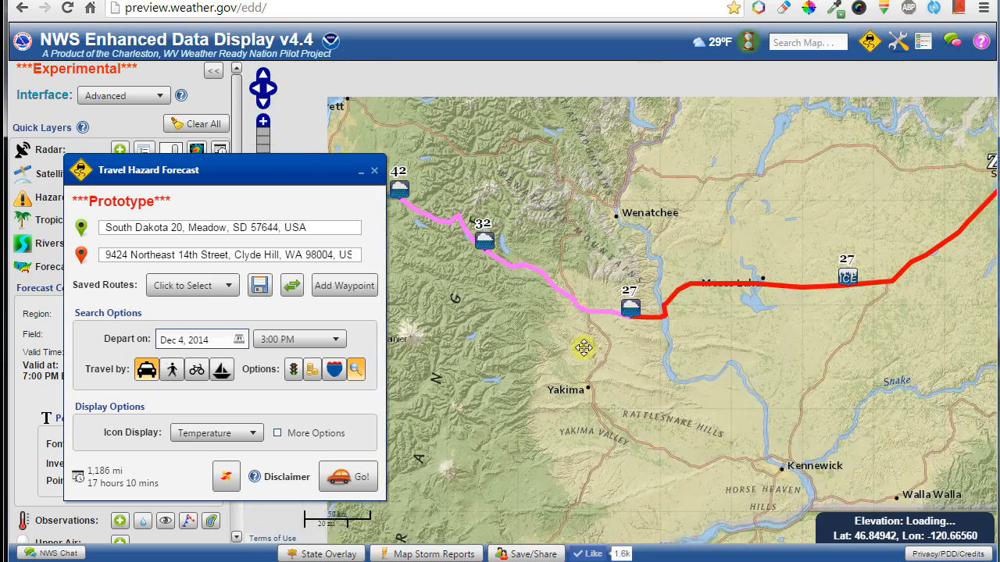
drag(583, 348, 589, 351)
mouse_move(610, 327)
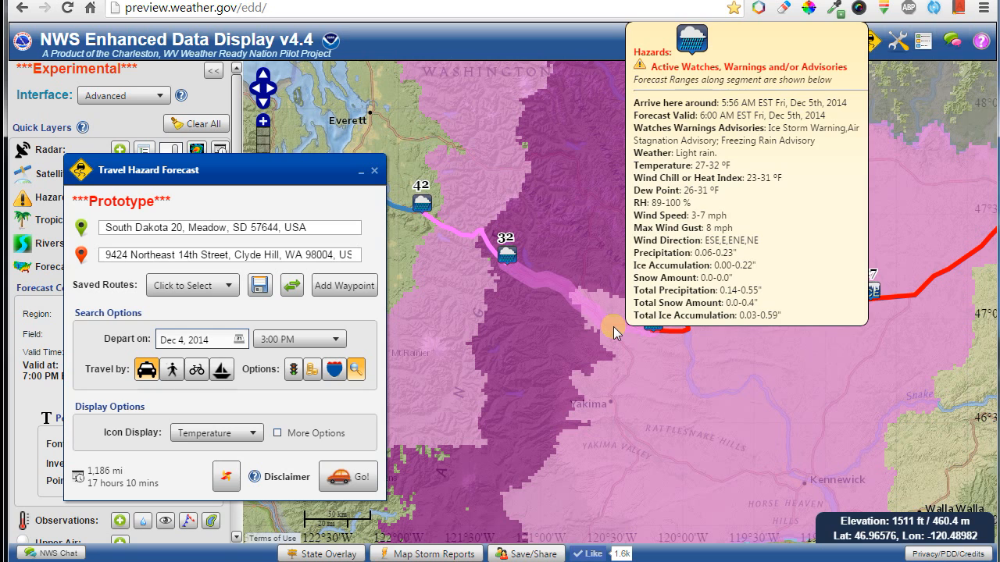
mouse_move(658, 333)
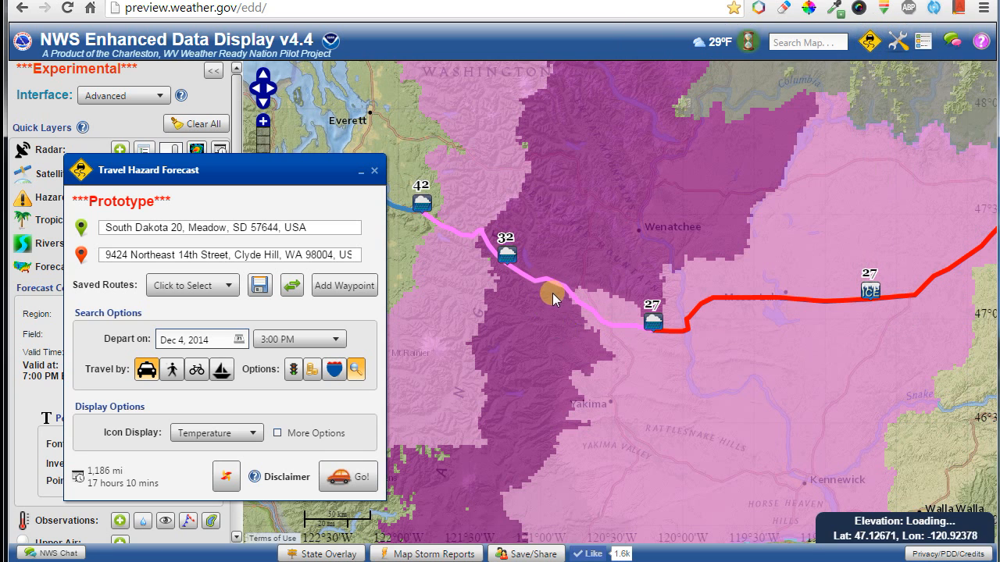
mouse_move(555, 284)
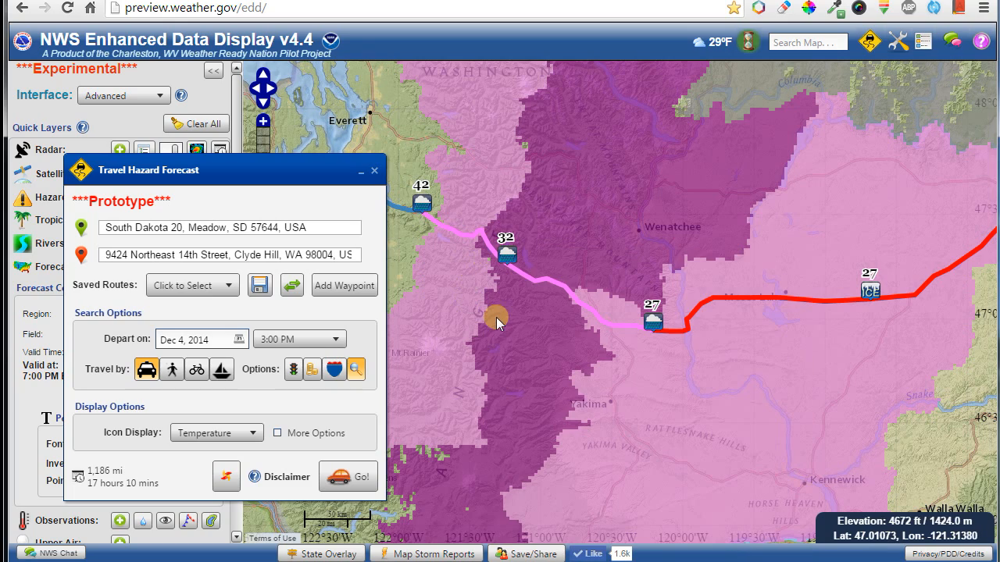
scroll(579, 359, down, 2)
drag(822, 456, 686, 382)
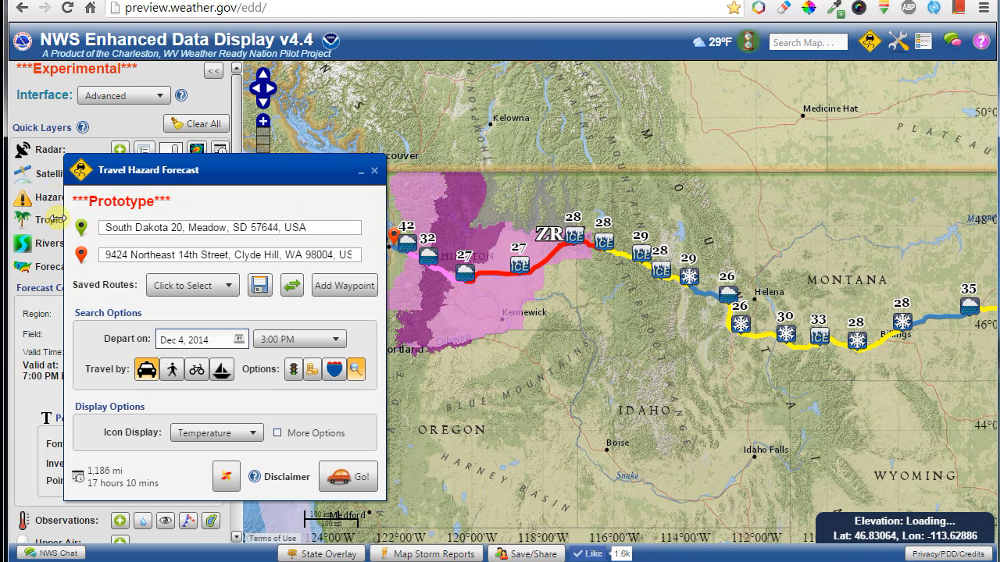
Show Max Wind Gust on the route icons and recalculate the route for bicycle travel.
drag(261, 181, 245, 159)
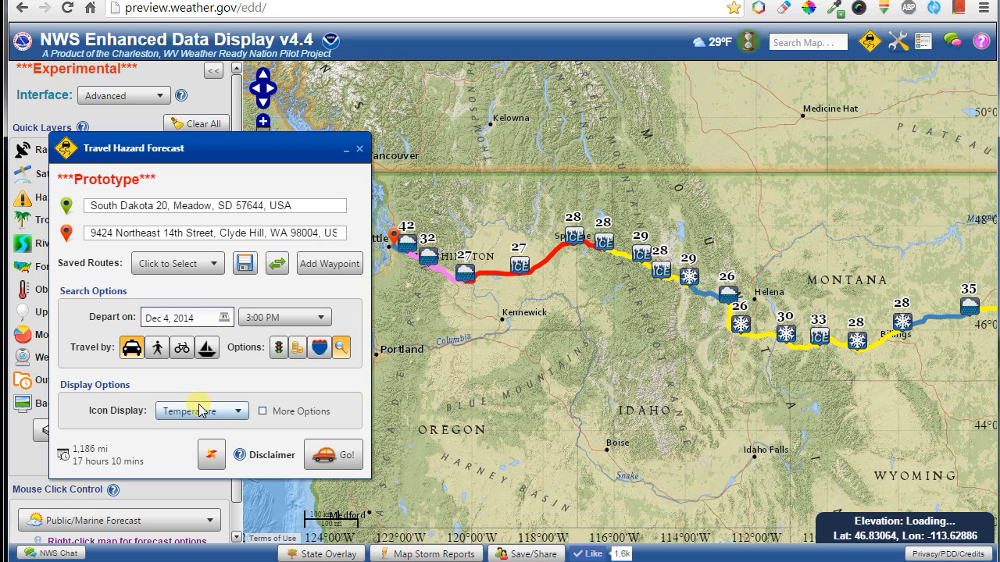
click(202, 412)
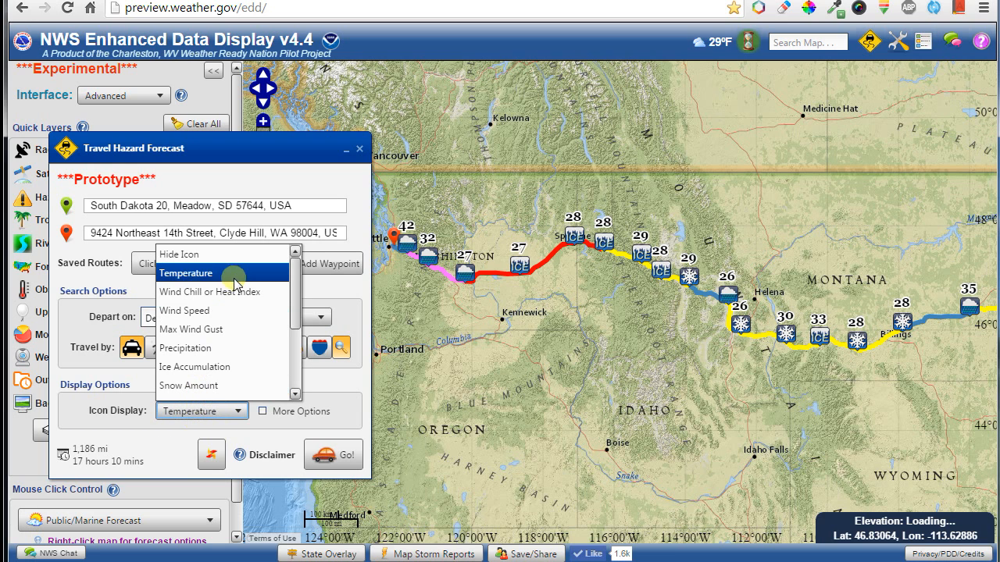
click(231, 330)
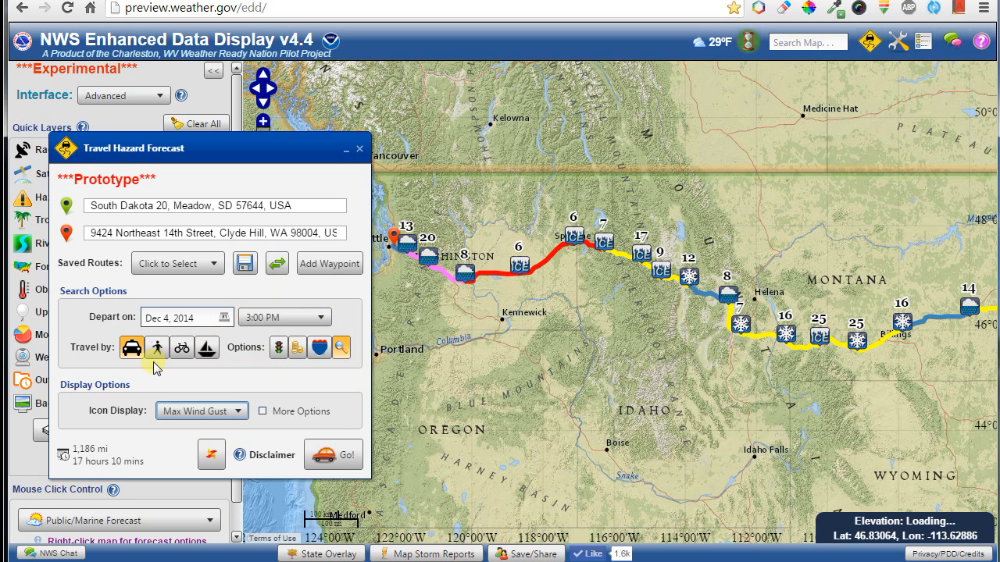
click(179, 351)
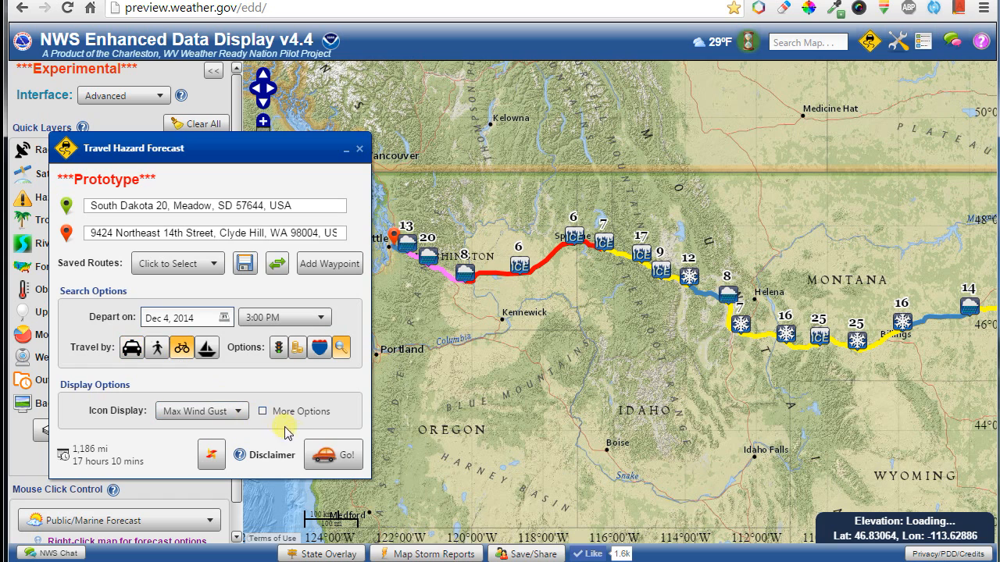
click(329, 455)
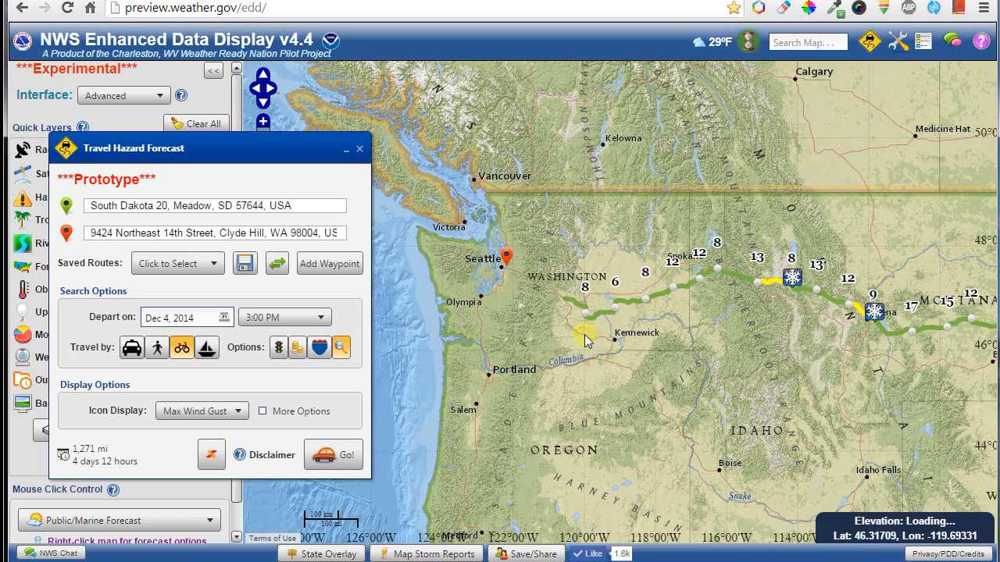
Pan along the 1,271-mile bicycle route from the Dakotas back to Seattle.
drag(719, 369, 508, 337)
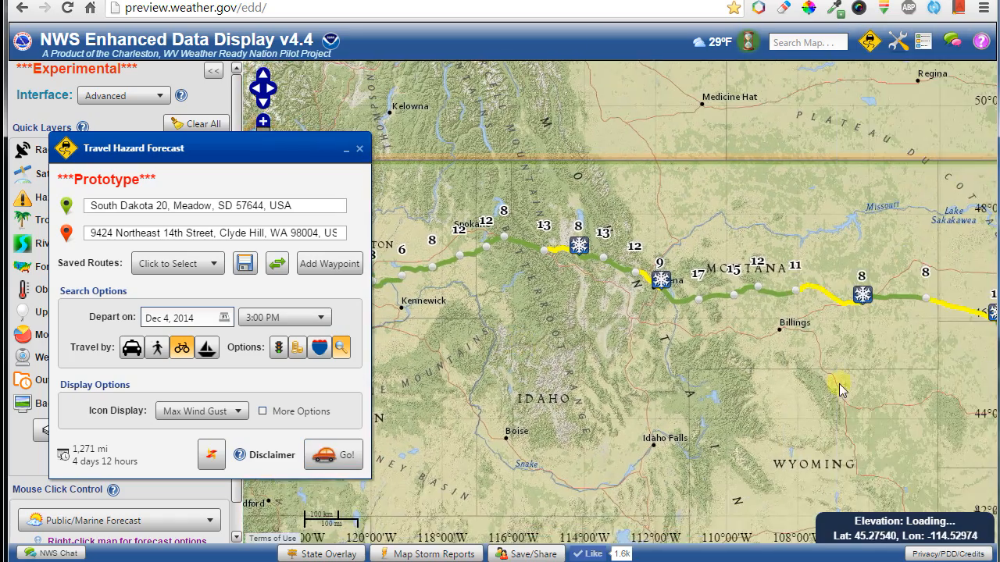
drag(848, 384, 637, 364)
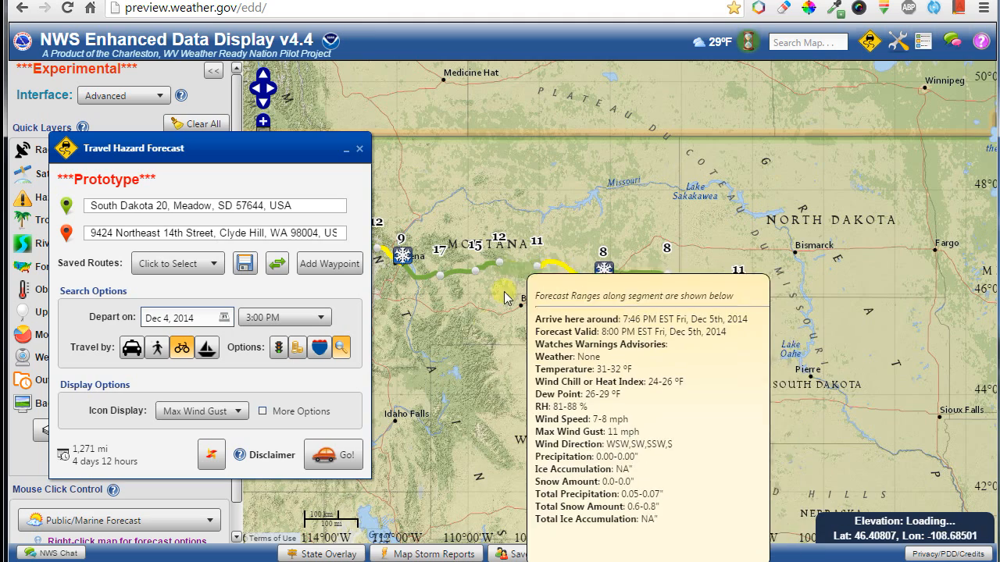
drag(499, 340, 740, 378)
click(212, 414)
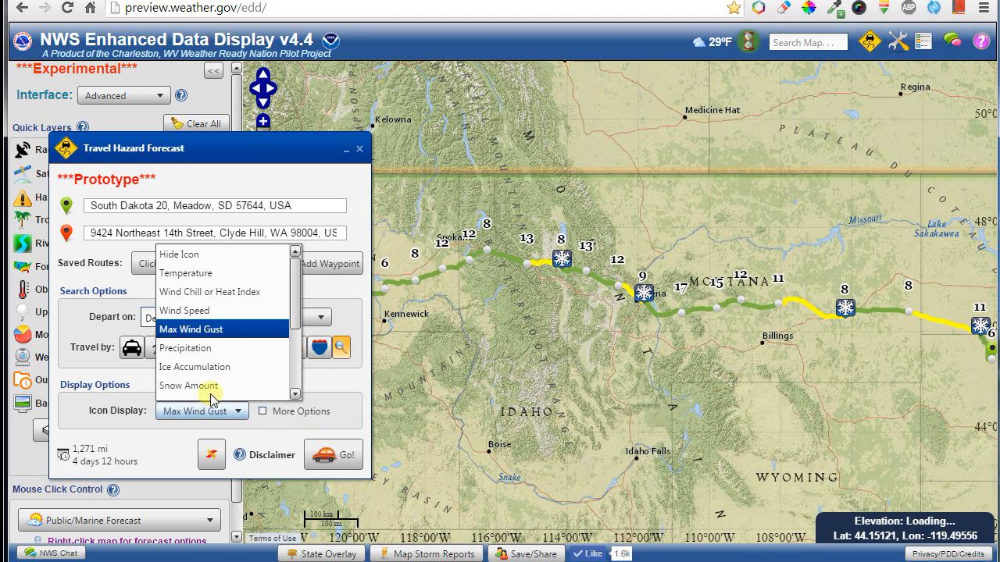
scroll(213, 361, down, 3)
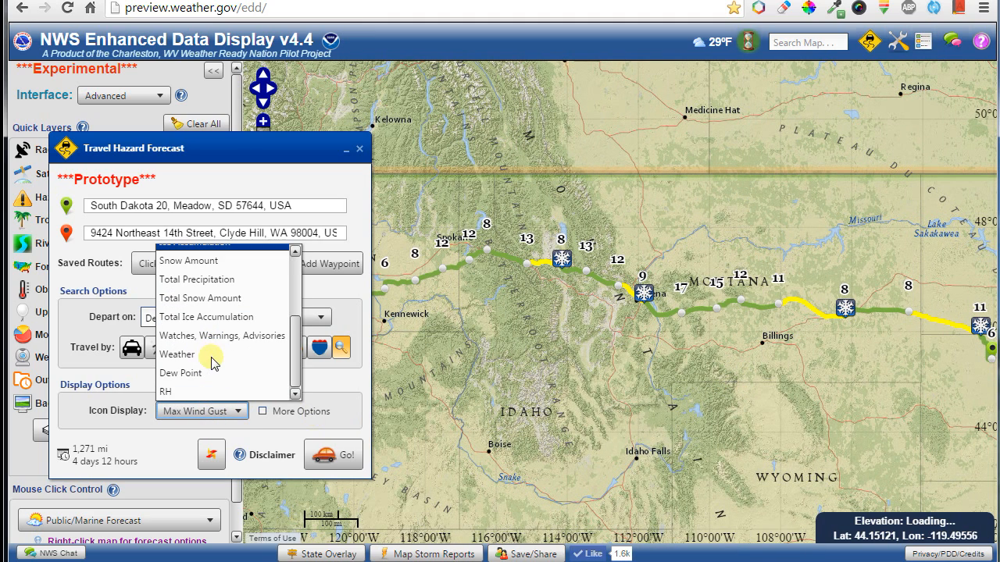
click(324, 297)
drag(513, 324, 636, 363)
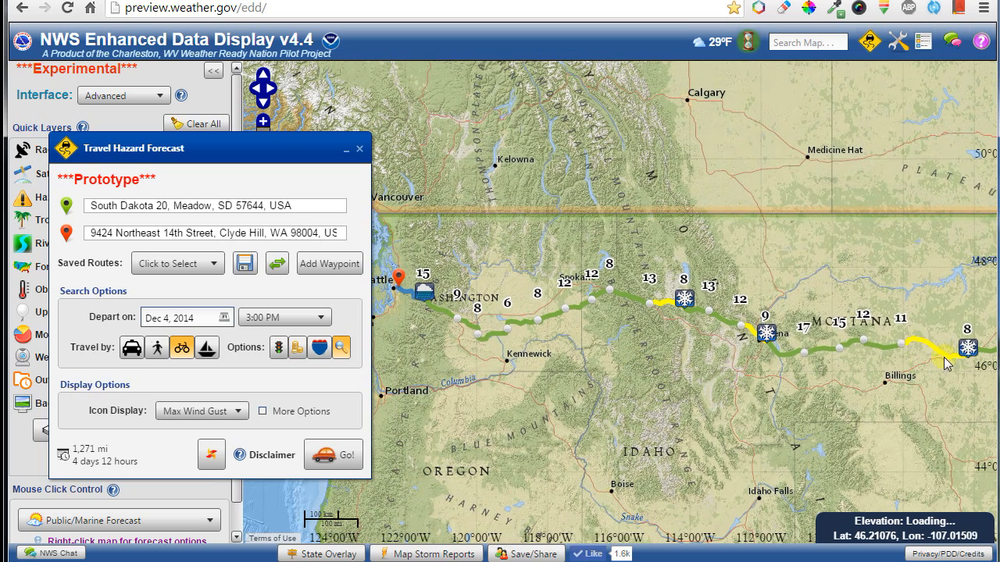
Add a Boise, ID waypoint and recalculate by car: 1,482 mi, 22 hours 5 mins.
right_click(611, 495)
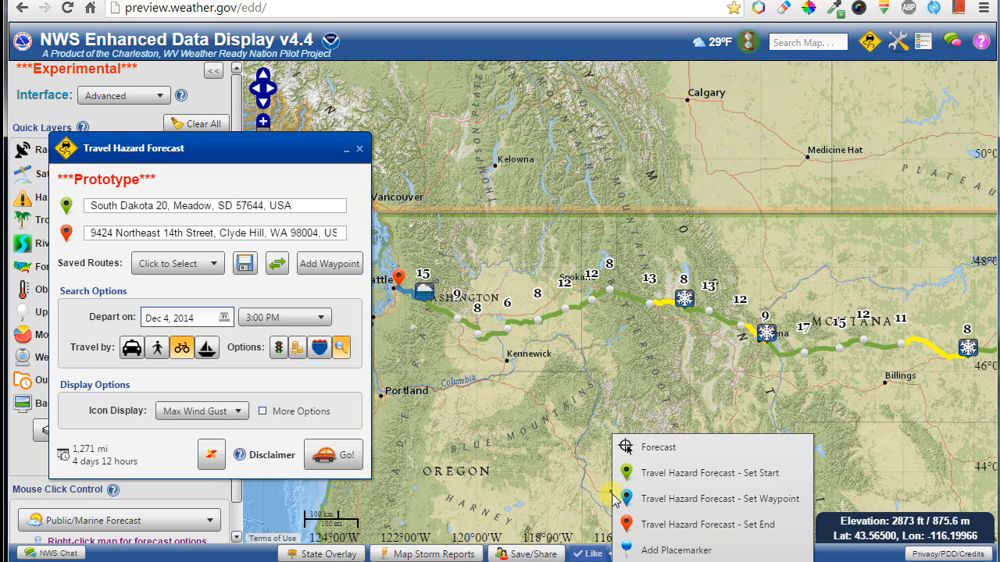
click(703, 500)
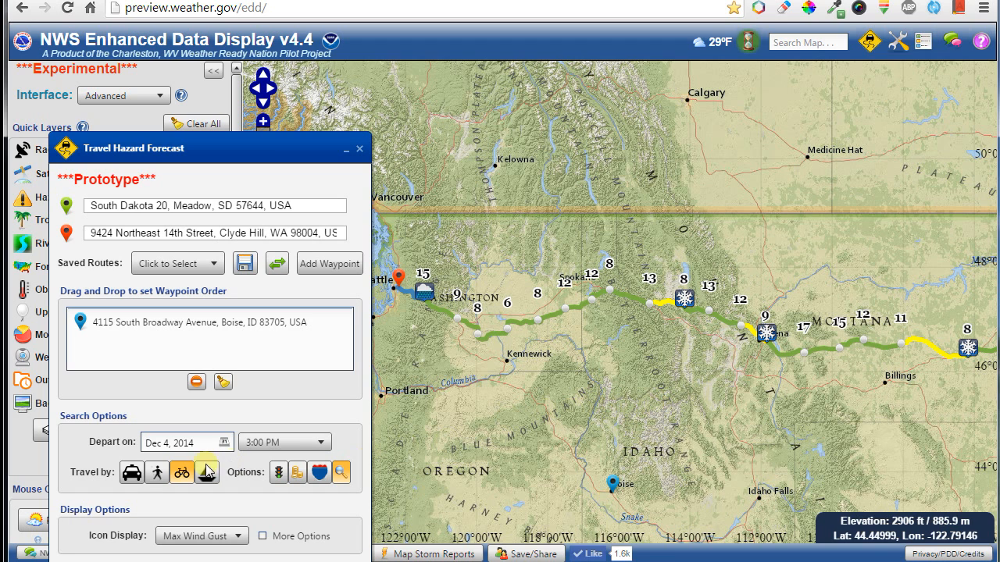
click(132, 472)
drag(178, 153, 162, 70)
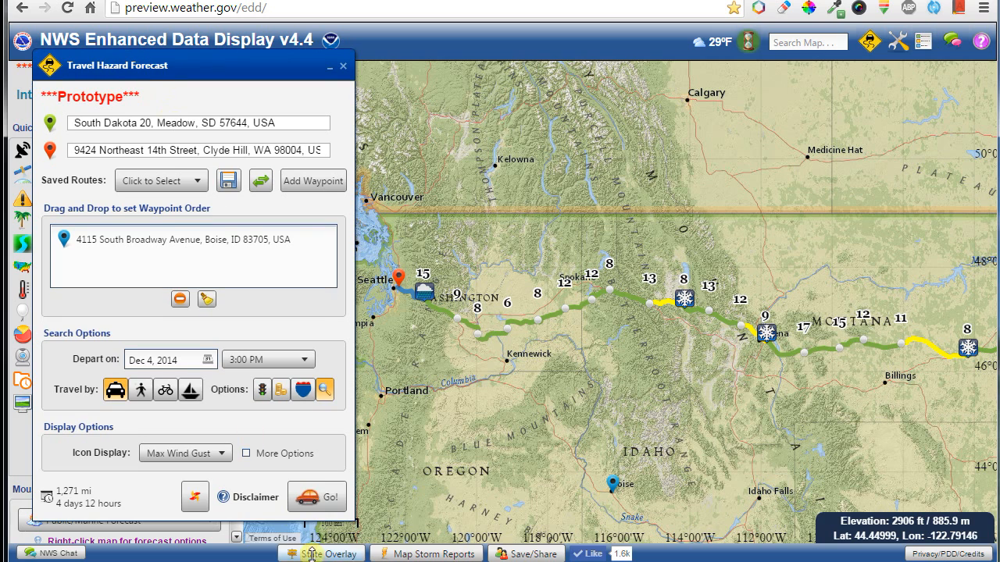
click(322, 493)
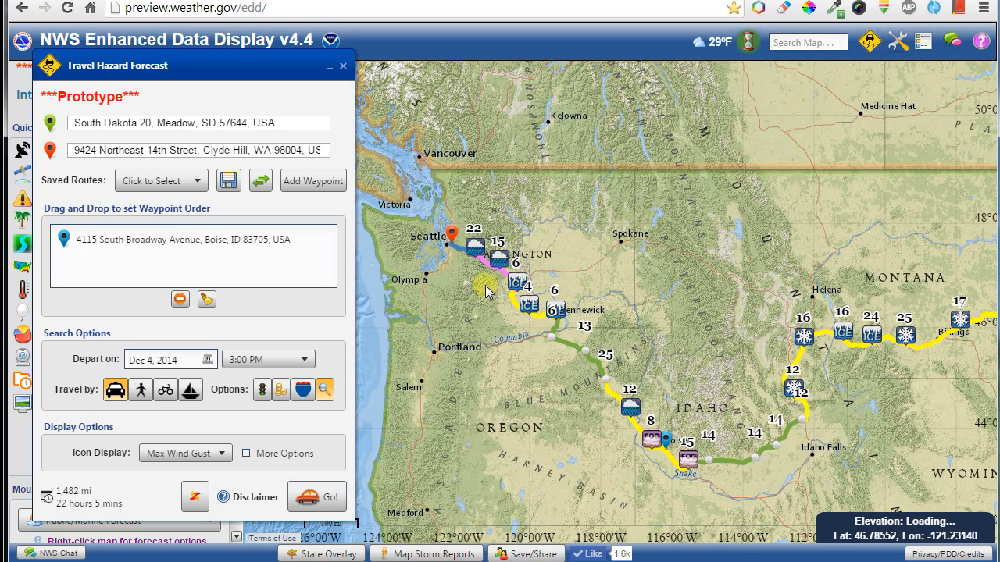
mouse_move(496, 271)
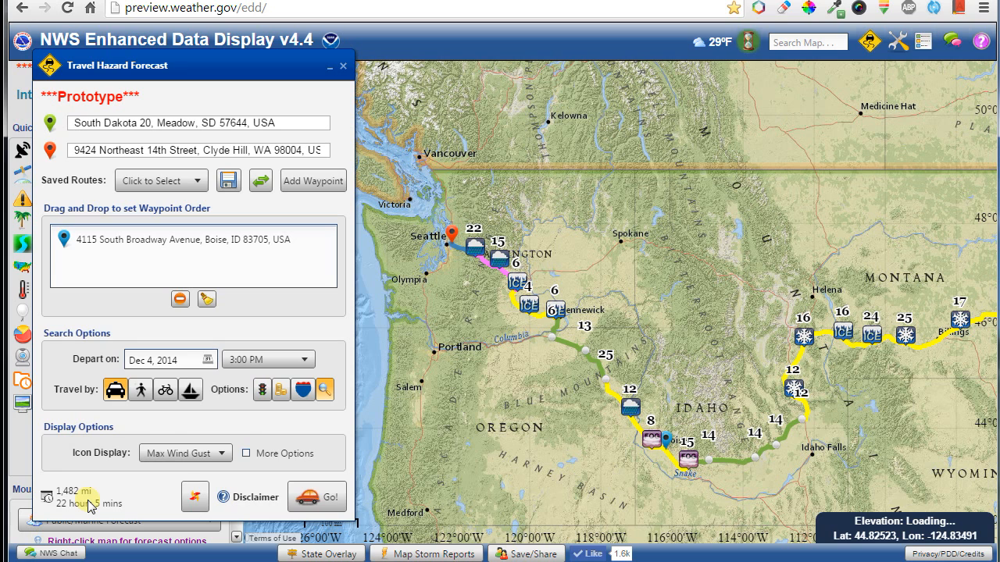
Drop the Boise waypoint and reverse the route to start at Clyde Hill, WA (1,185 mi).
click(204, 300)
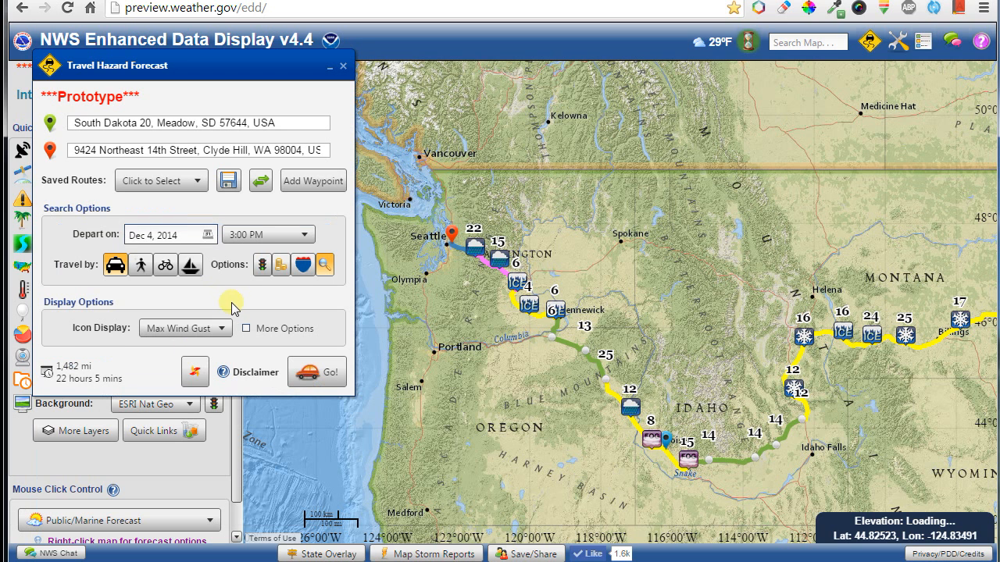
click(261, 182)
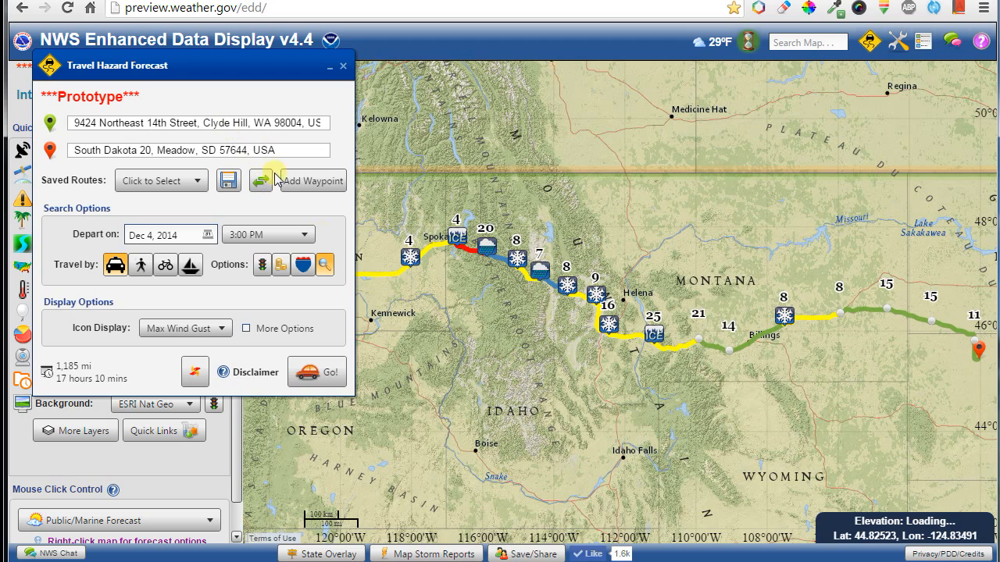
drag(478, 394, 725, 417)
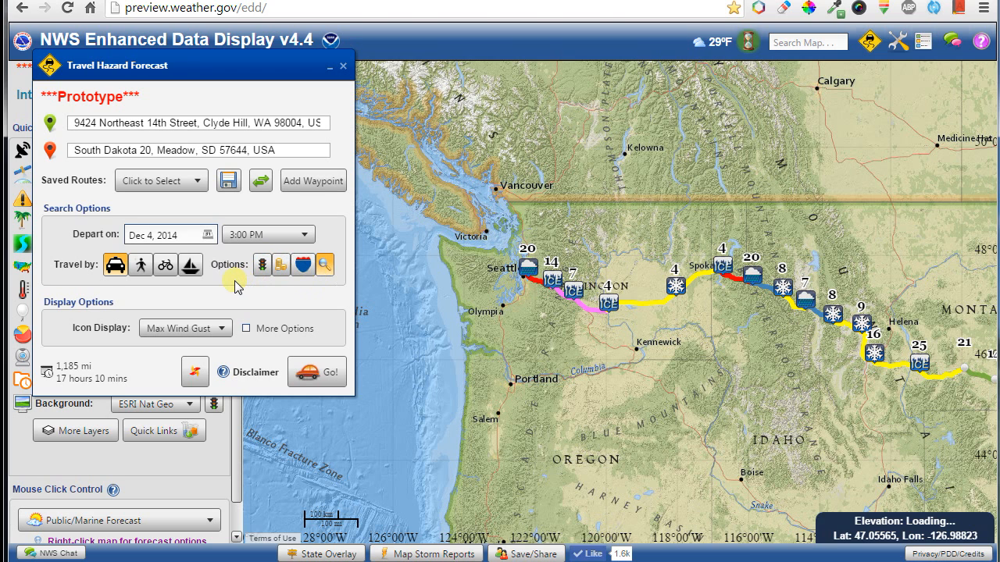
click(282, 148)
Replace the Meadow, SD destination with Denver, CO, giving 1,327 mi and 18 hours 52 mins.
triple_click(281, 149)
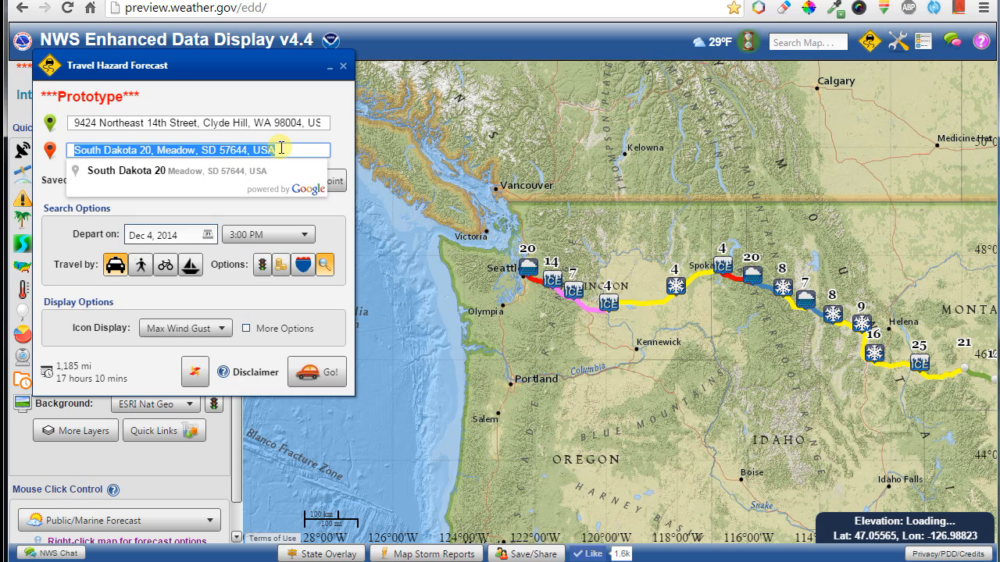
text(den)
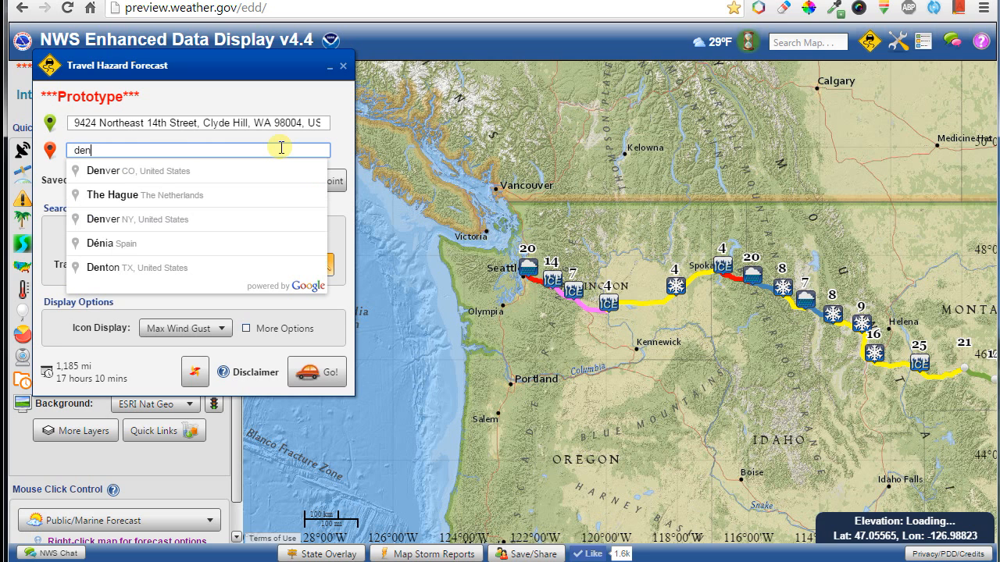
key(Down)
key(Return)
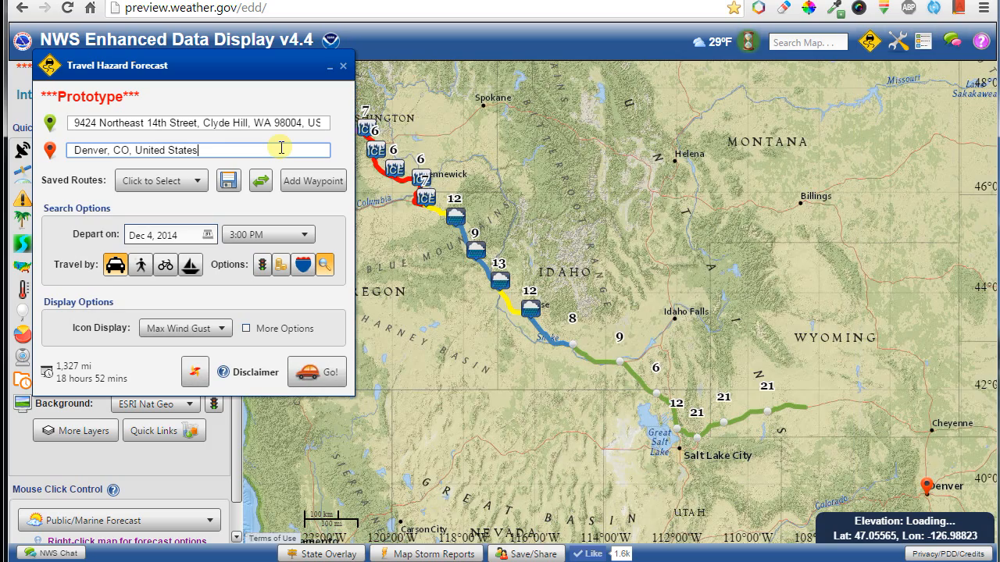
drag(430, 284, 578, 402)
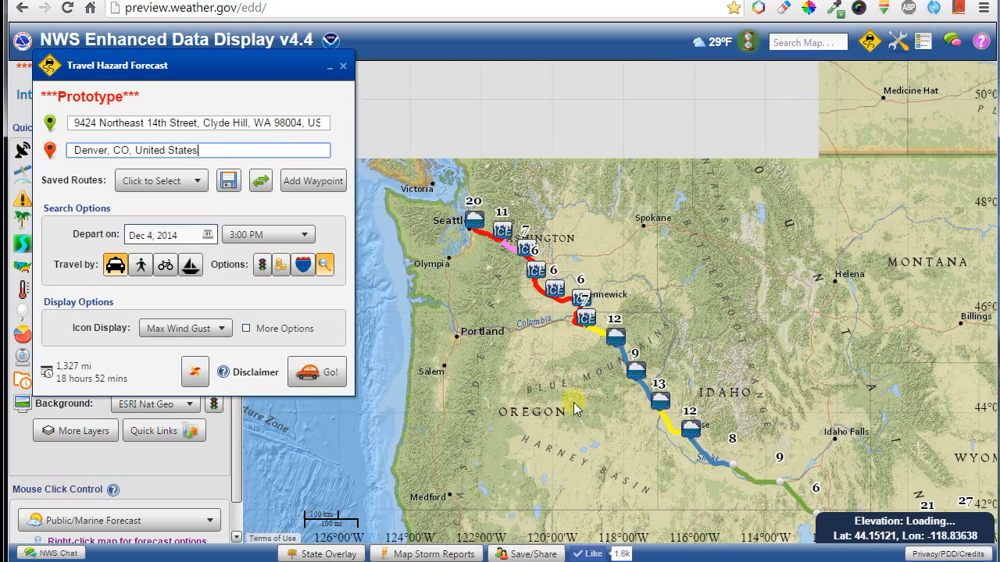
Add Portland, OR and West Sacramento, CA as waypoints on the Denver route.
right_click(459, 338)
click(492, 402)
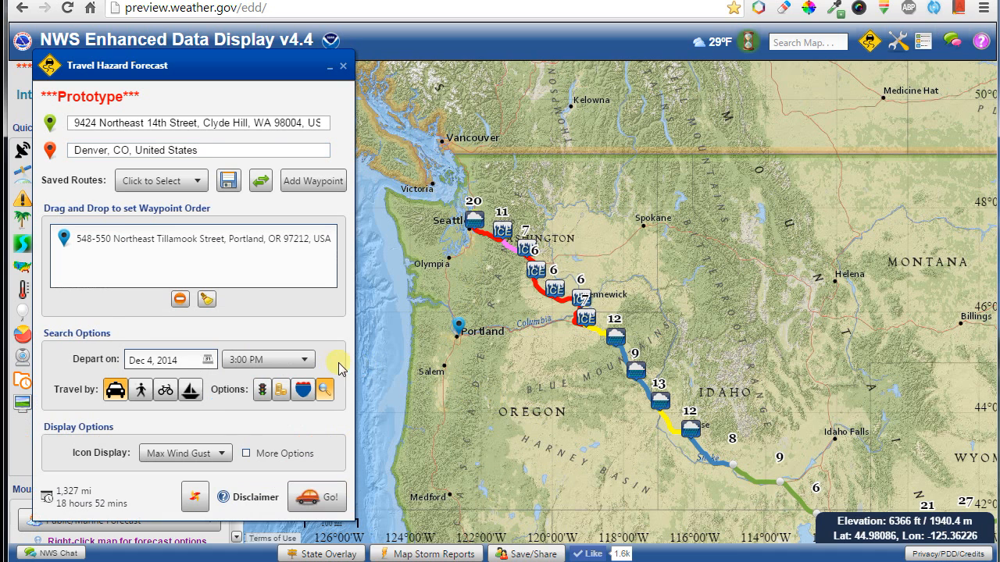
click(310, 508)
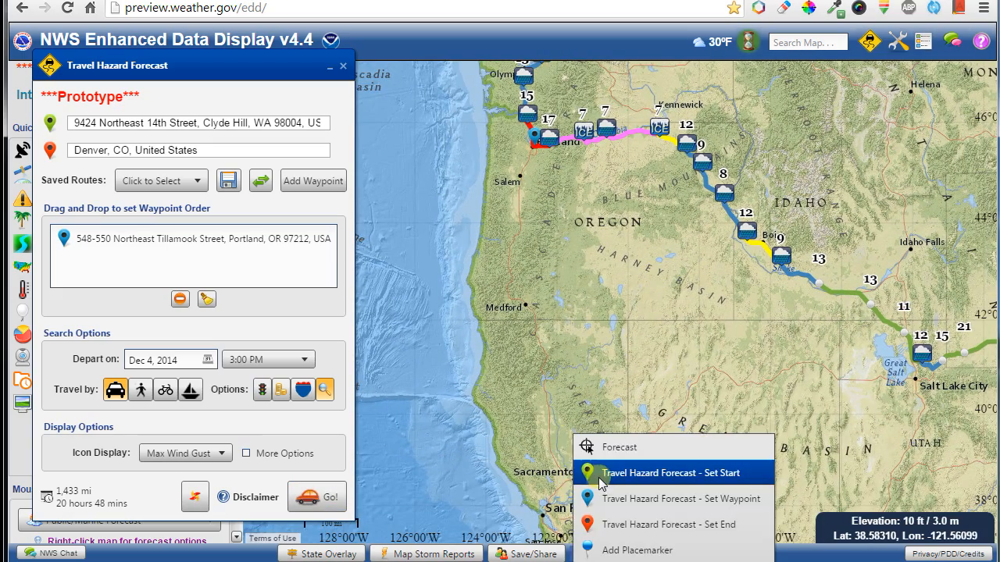
right_click(577, 483)
click(607, 500)
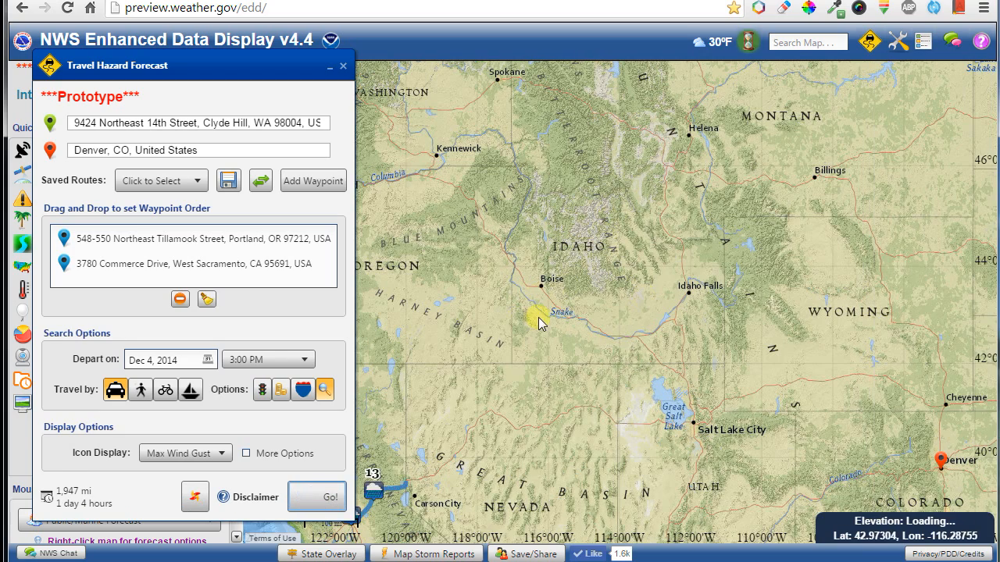
scroll(538, 317, down, 1)
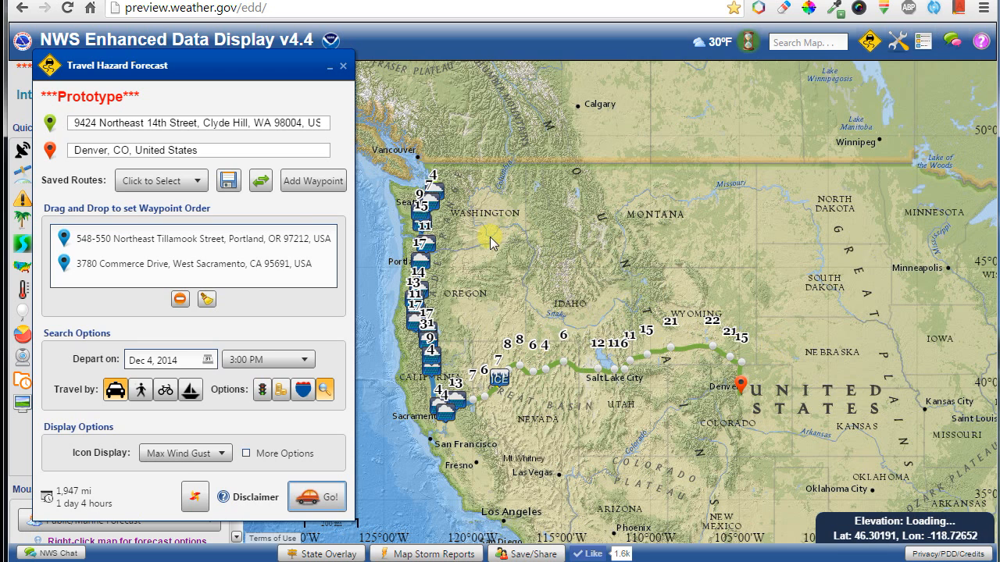
Set the departure date to Dec 6, 2014 and recalculate the Denver route.
click(205, 300)
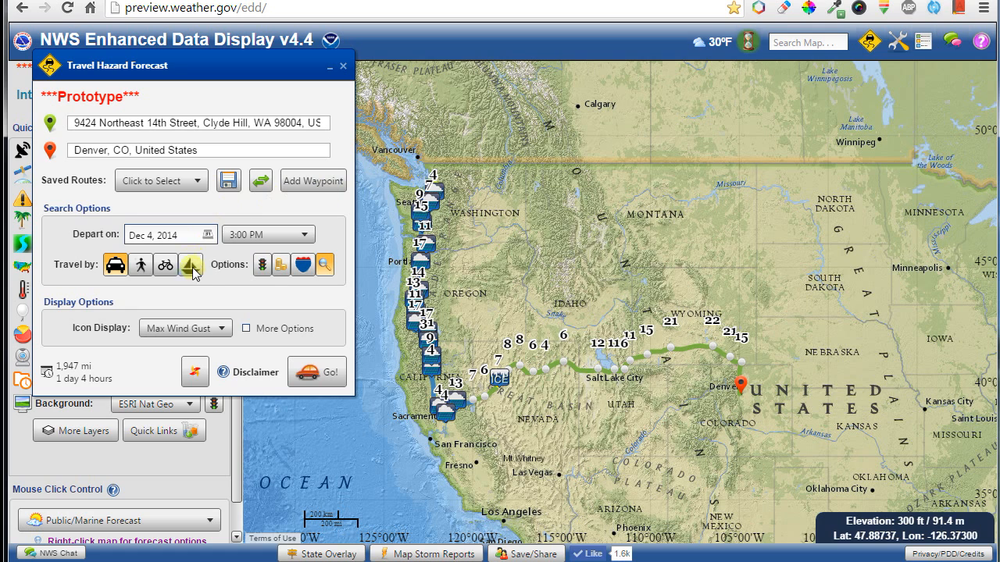
click(205, 237)
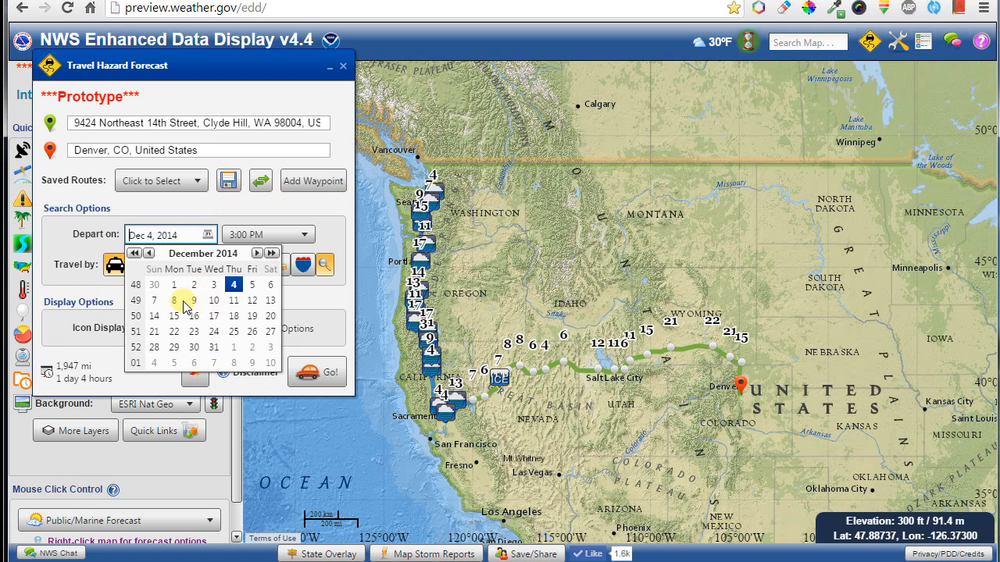
click(270, 286)
click(322, 371)
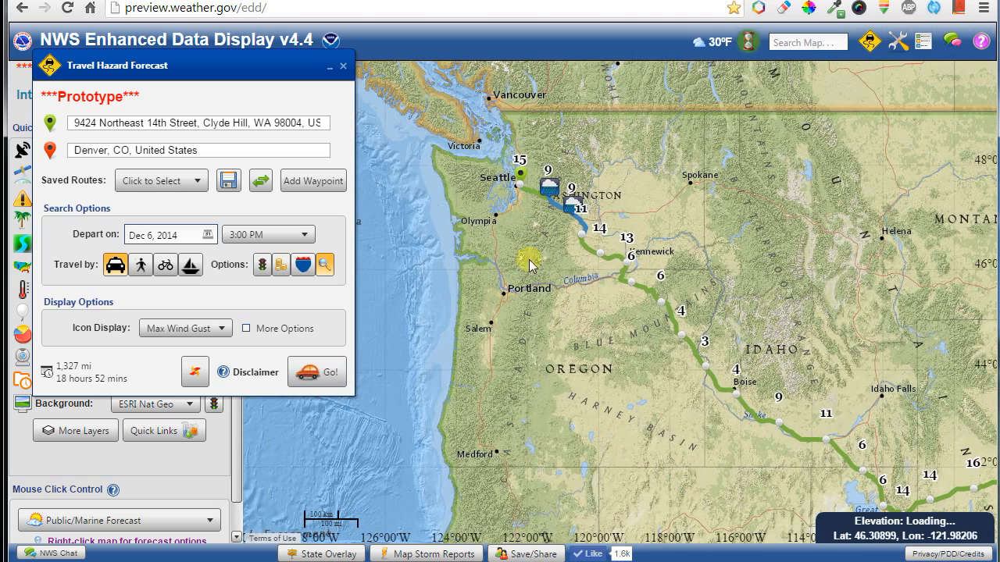
drag(221, 70, 260, 129)
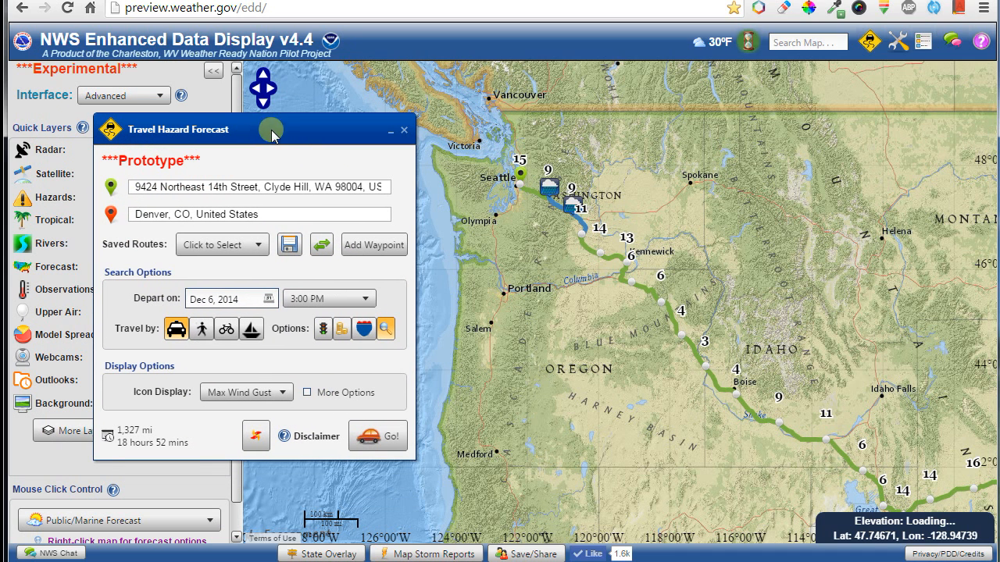
Save the Clyde Hill-to-Denver route under the name 'sea2den'.
click(289, 245)
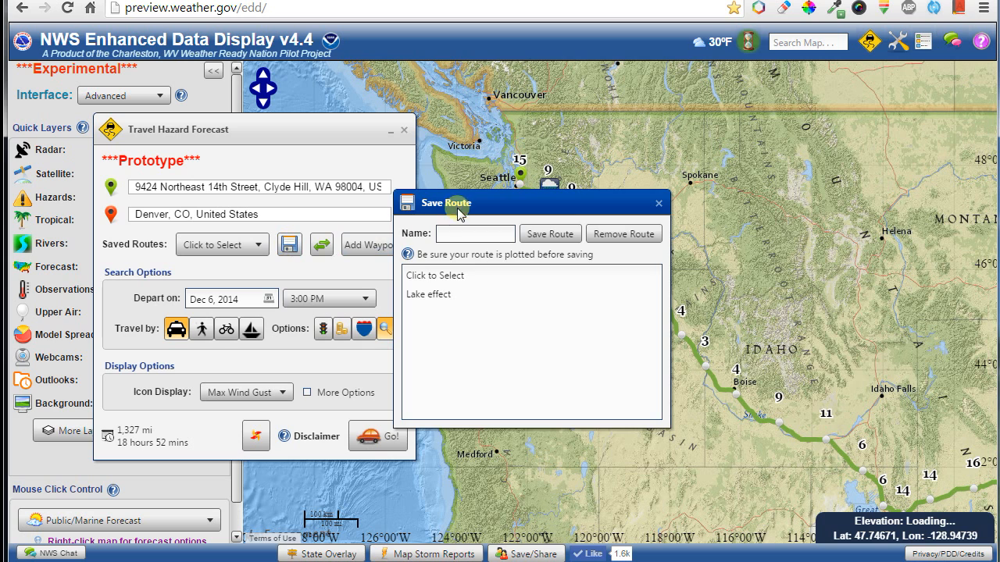
drag(469, 208, 748, 149)
click(719, 175)
text(sea2den)
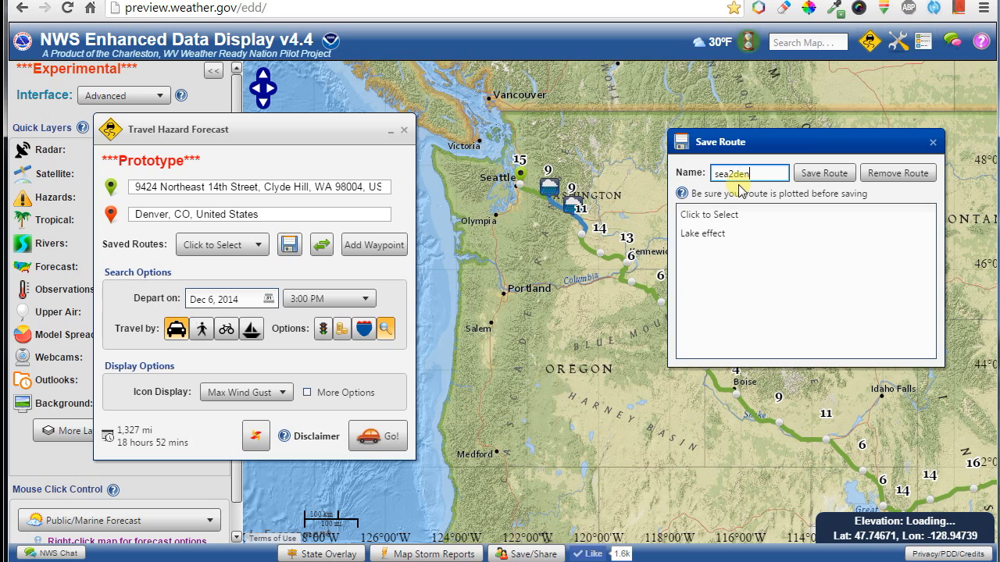
click(822, 174)
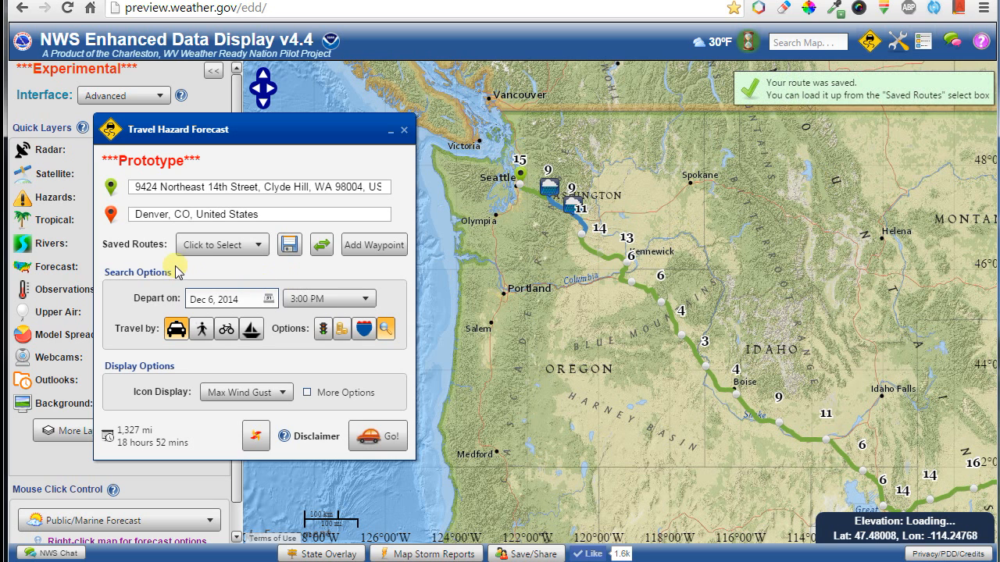
click(232, 249)
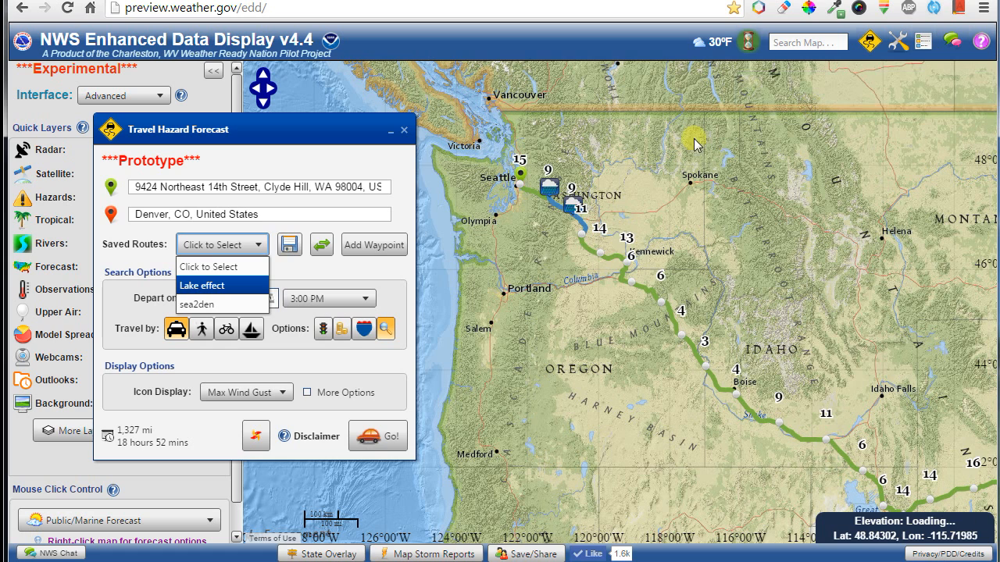
Switch between saved routes sea2den and helena2bis, ending on helena2bis (656 mi, 9 hours 11 mins).
click(254, 272)
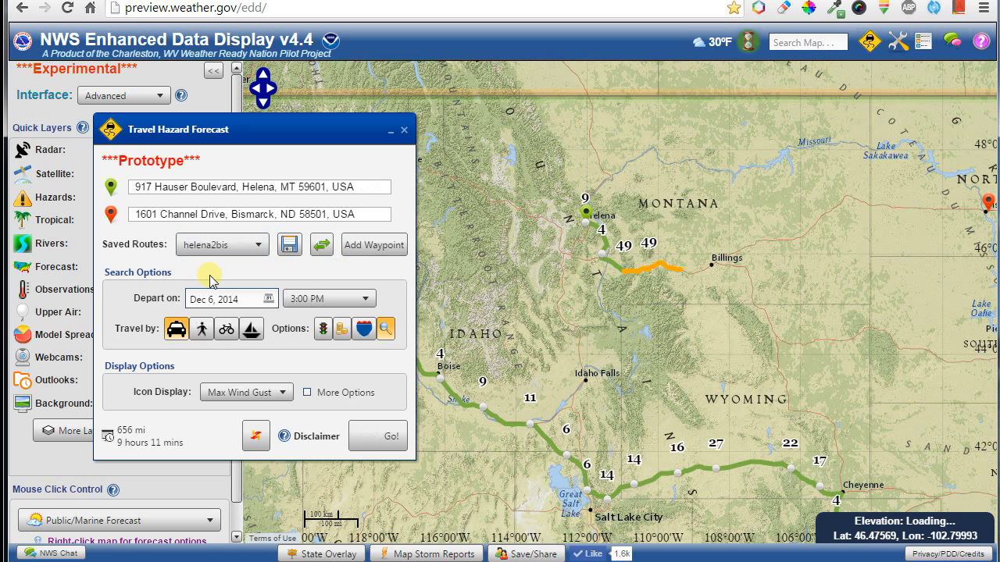
click(258, 245)
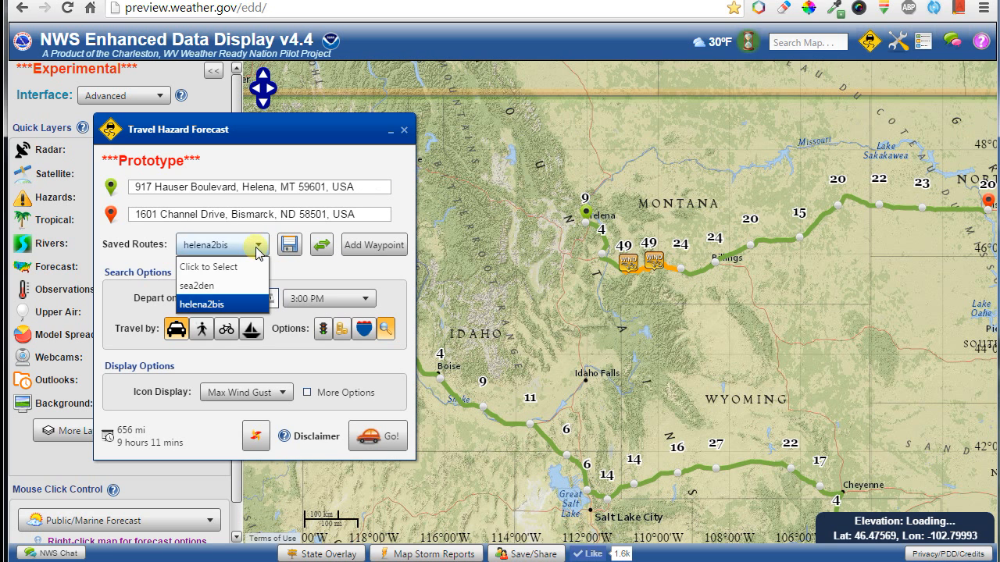
click(205, 287)
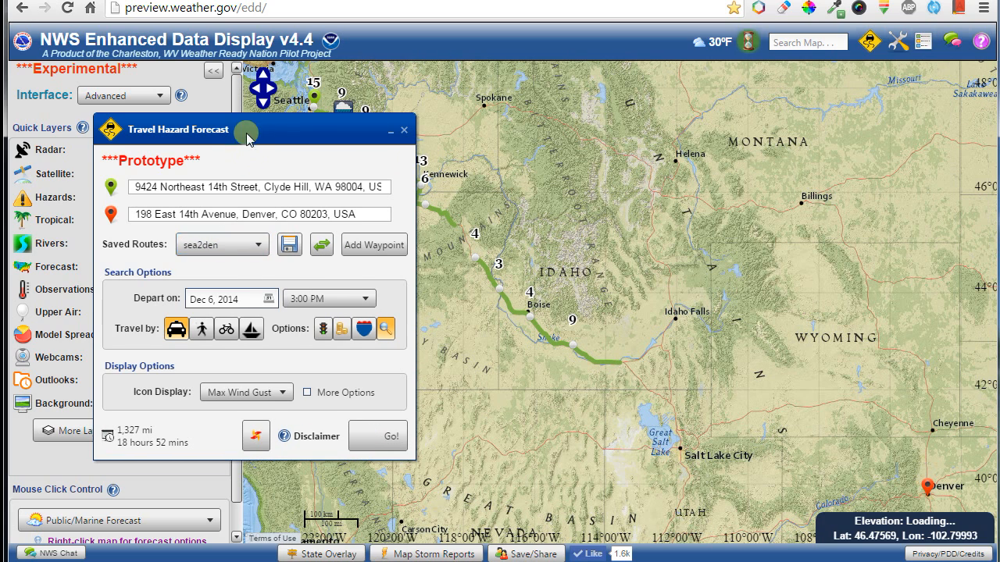
drag(265, 136, 215, 202)
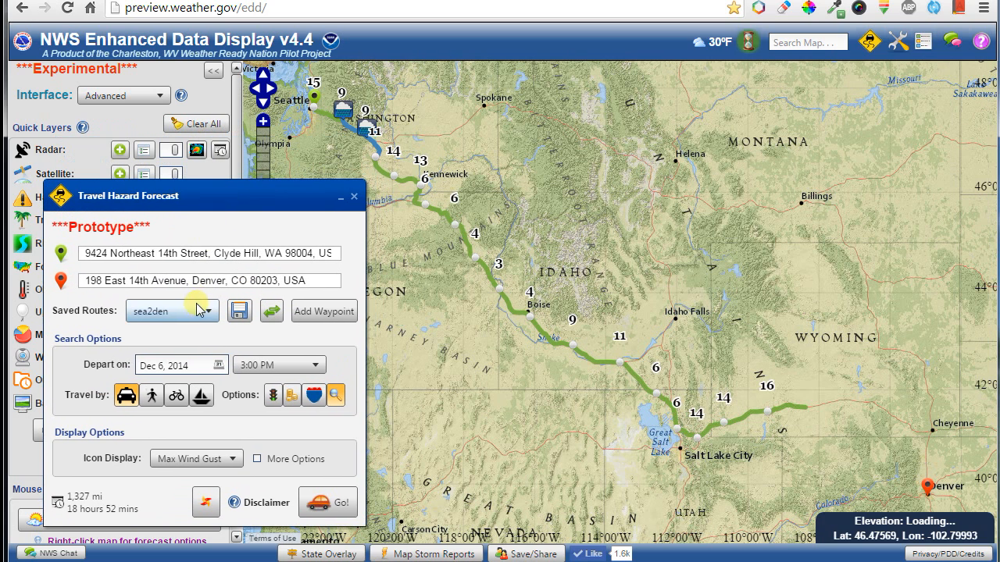
click(196, 309)
click(153, 371)
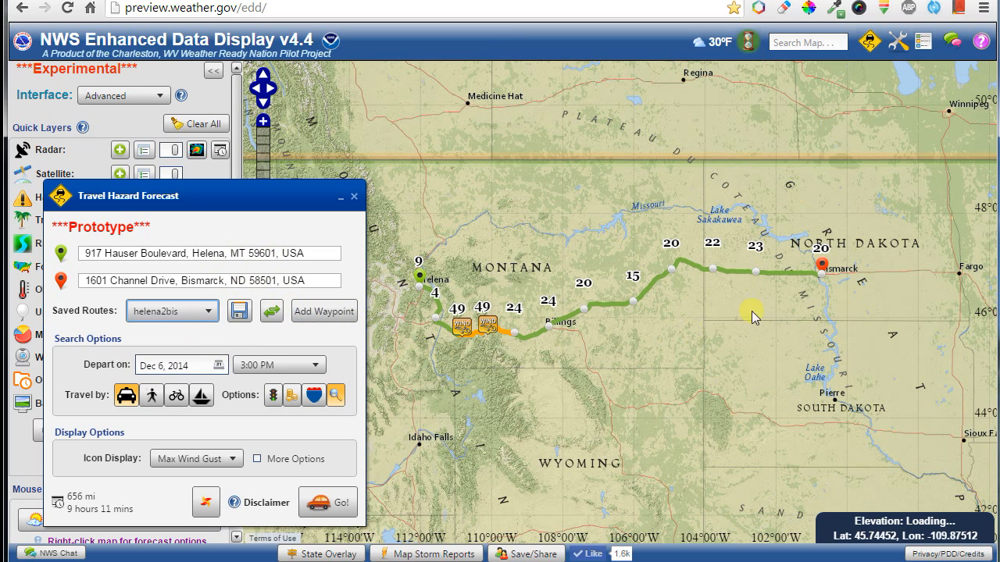
drag(255, 199, 258, 129)
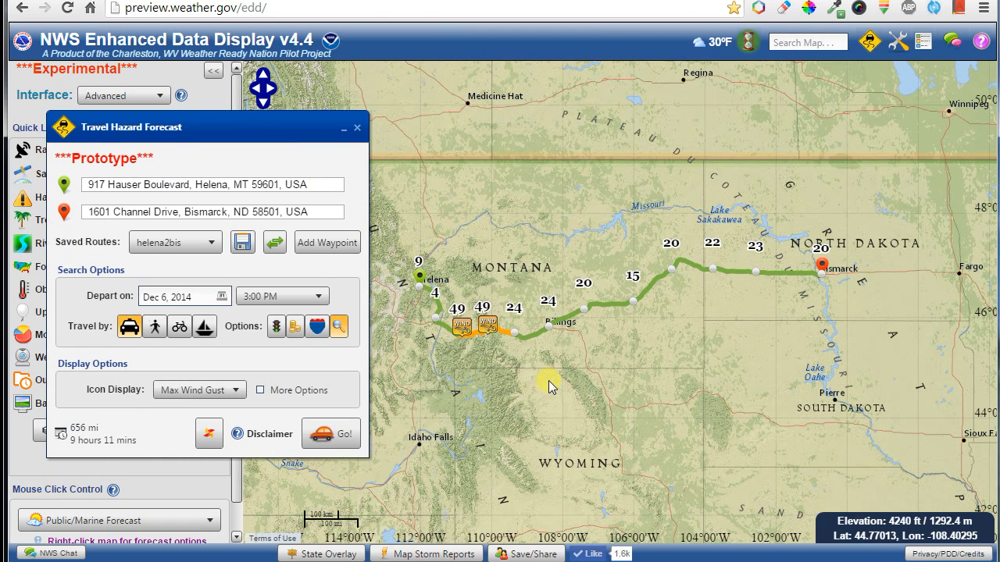
Switch Travel by to boat, showing the Marine Travel Hazard Forecast over North America.
click(203, 333)
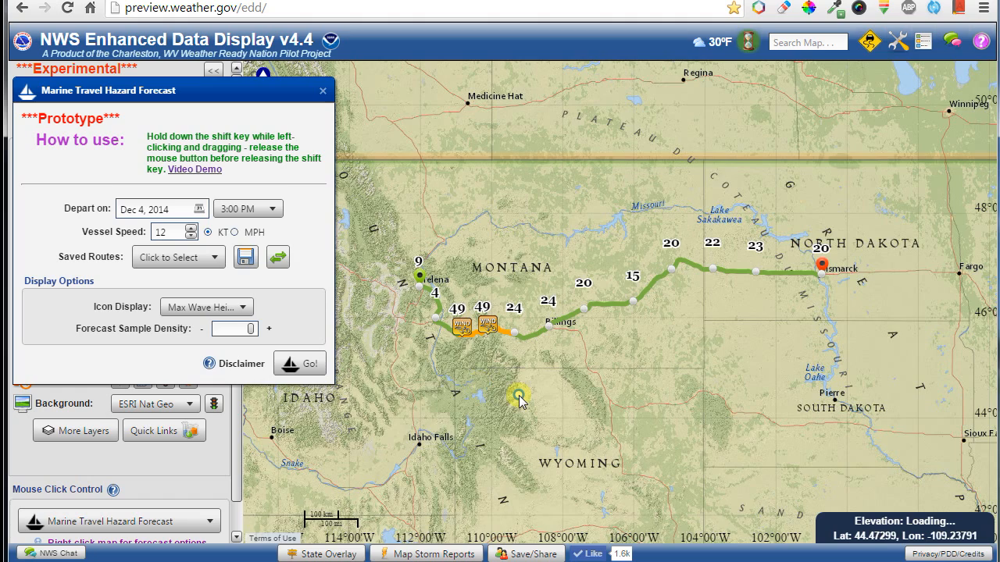
scroll(518, 397, down, 3)
click(870, 41)
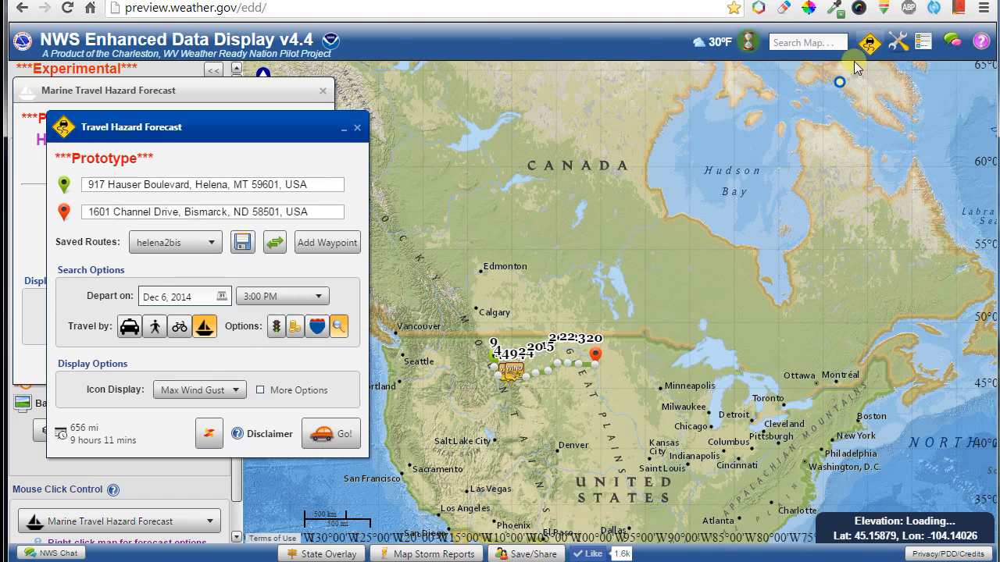
click(365, 126)
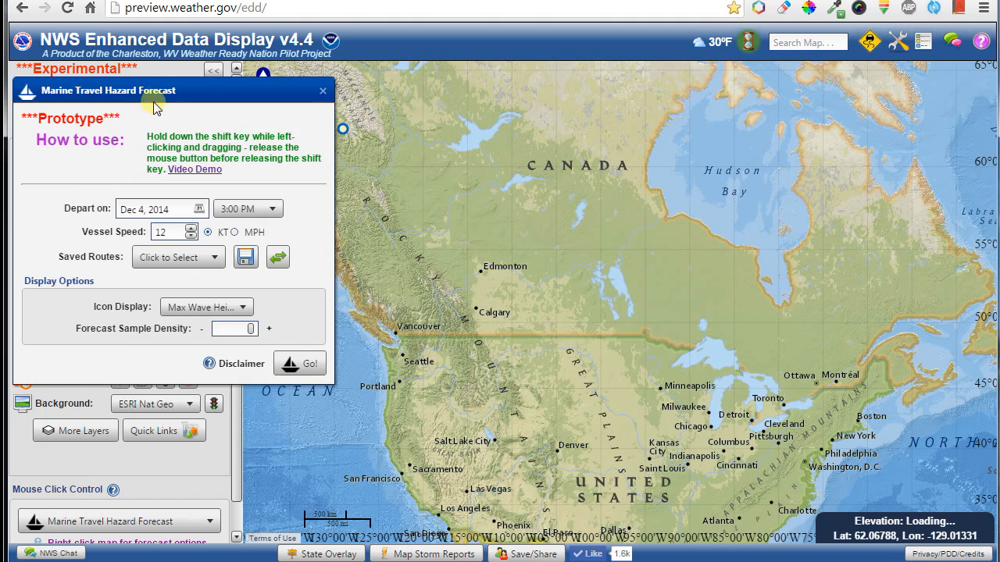
drag(155, 92, 630, 128)
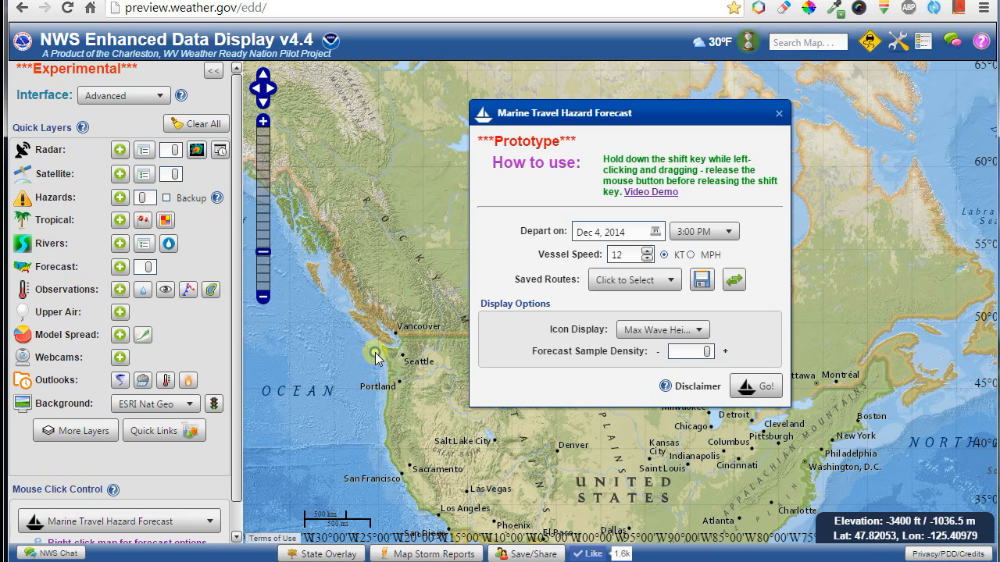
Draw a 1,591-mile offshore route from Washington past California, check its hazards, and hide icons.
mouse_move(375, 349)
mouse_down()
mouse_move(383, 366)
mouse_move(374, 426)
mouse_move(395, 513)
mouse_move(318, 500)
mouse_up()
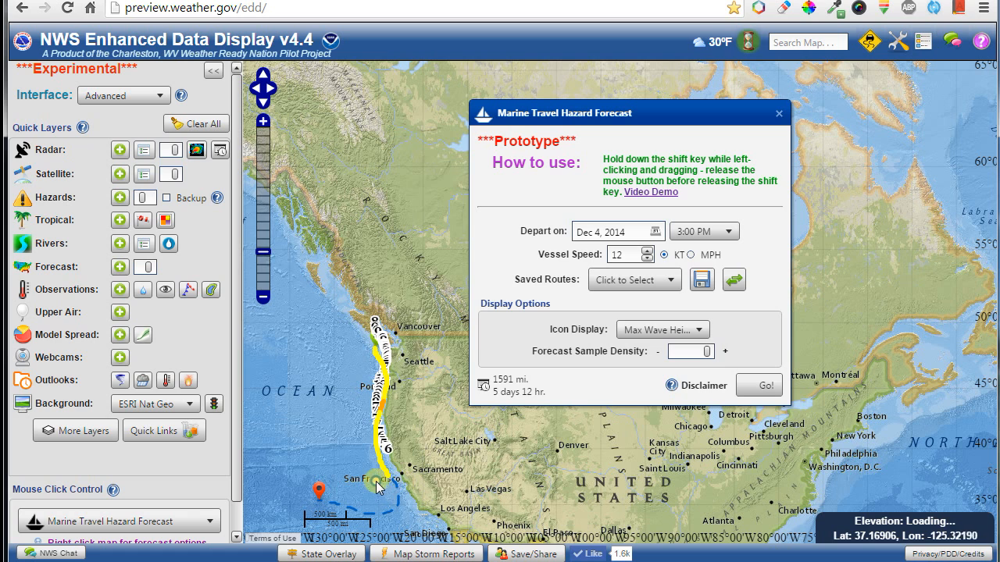
mouse_move(392, 479)
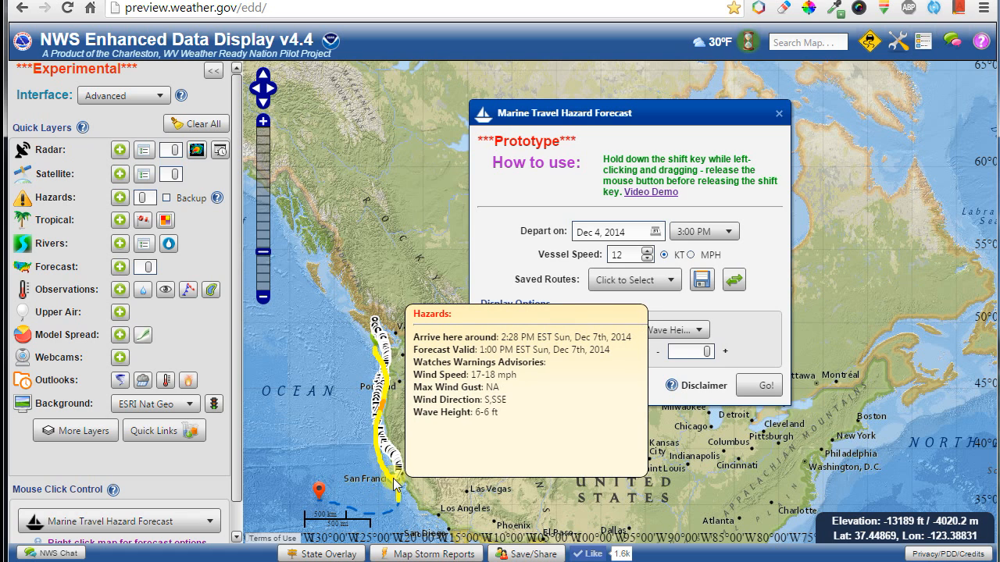
mouse_move(378, 515)
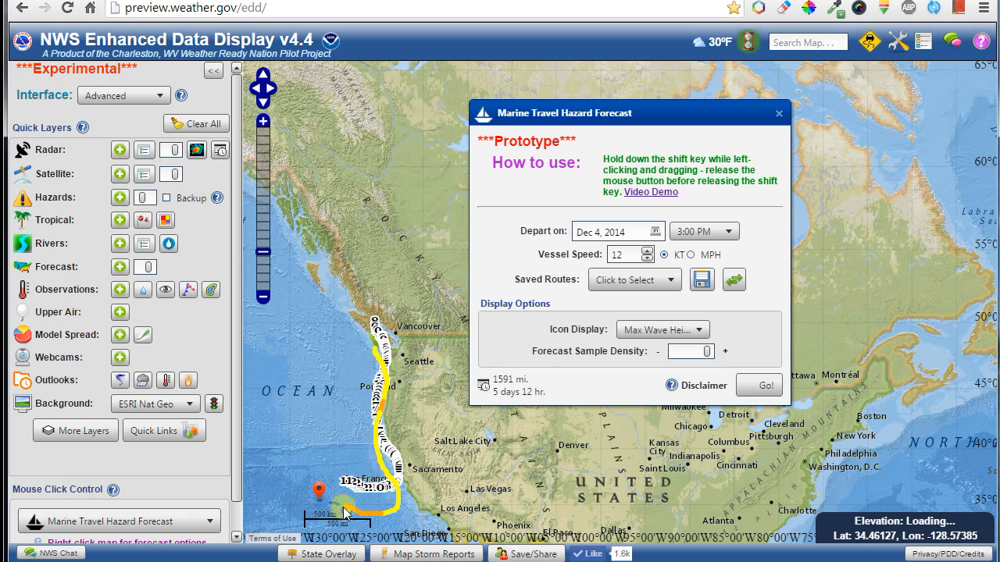
mouse_move(336, 510)
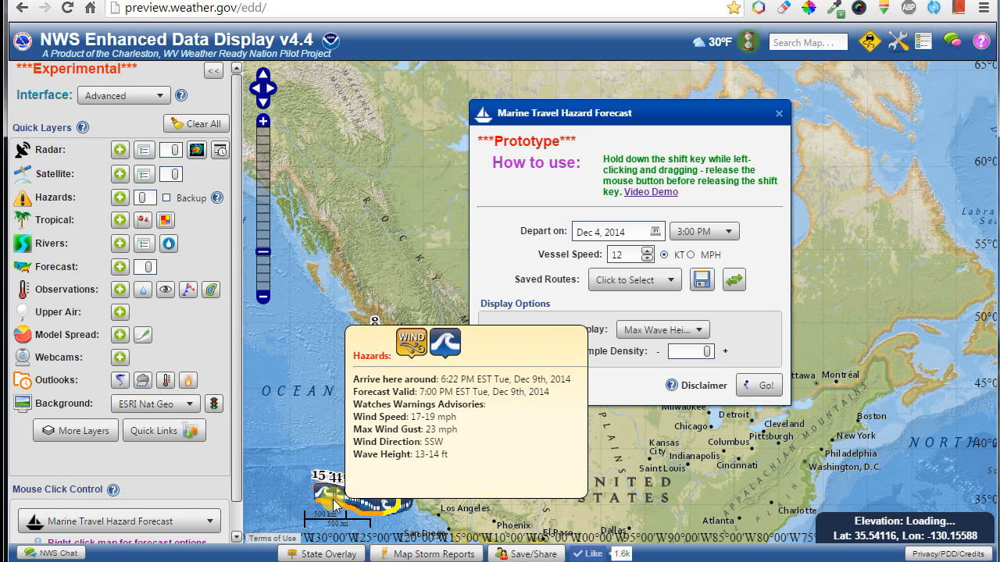
scroll(336, 506, up, 1)
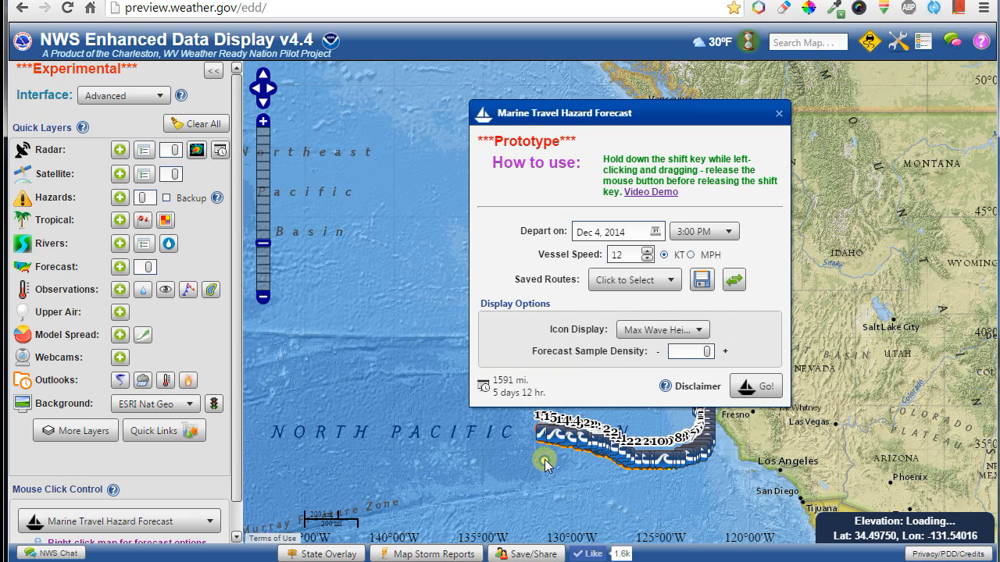
mouse_move(544, 443)
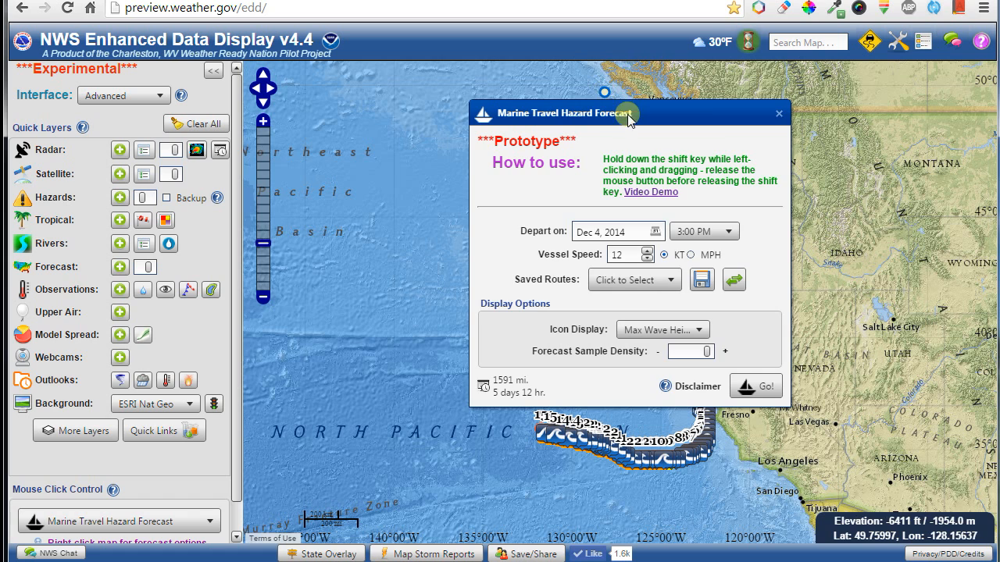
drag(627, 113, 403, 97)
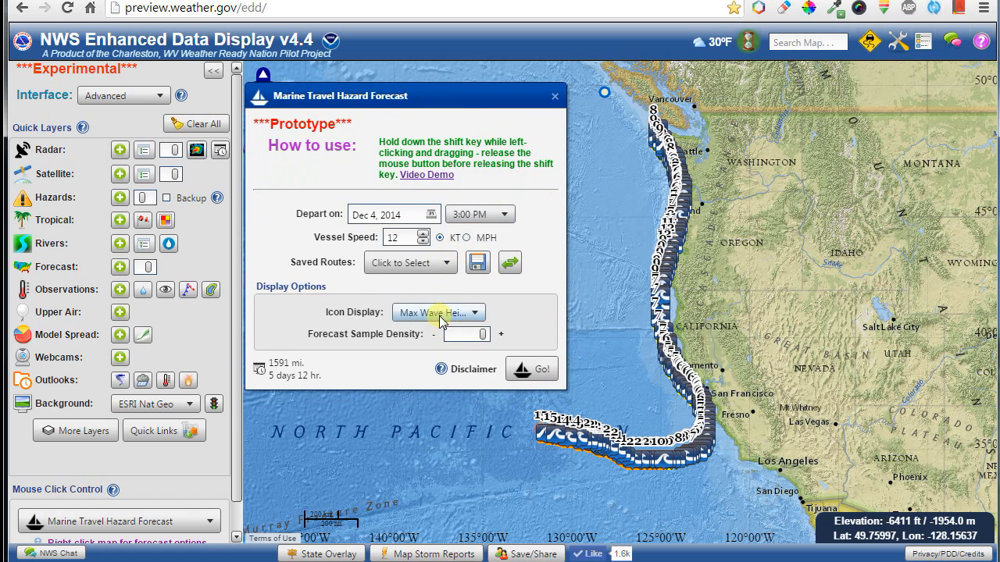
scroll(440, 321, up, 1)
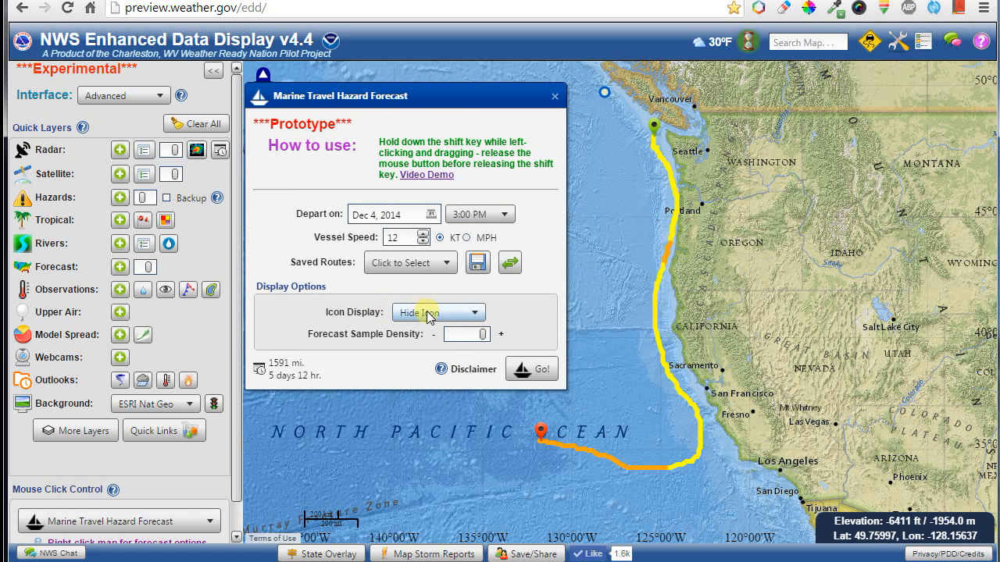
mouse_move(653, 304)
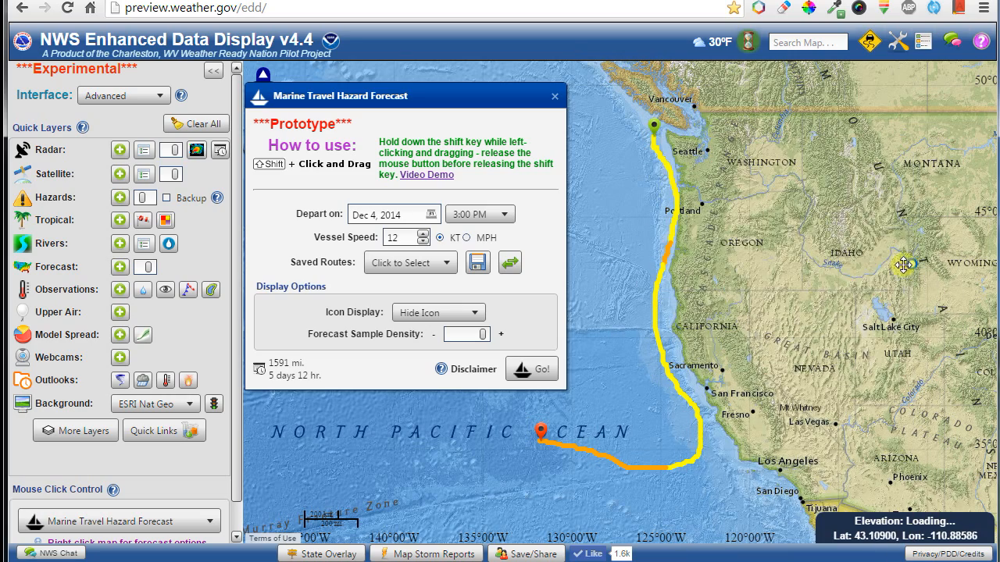
Draw an 832-mile boat route from Lake Superior down Lake Michigan to Chicago.
drag(976, 246, 692, 337)
drag(910, 303, 797, 300)
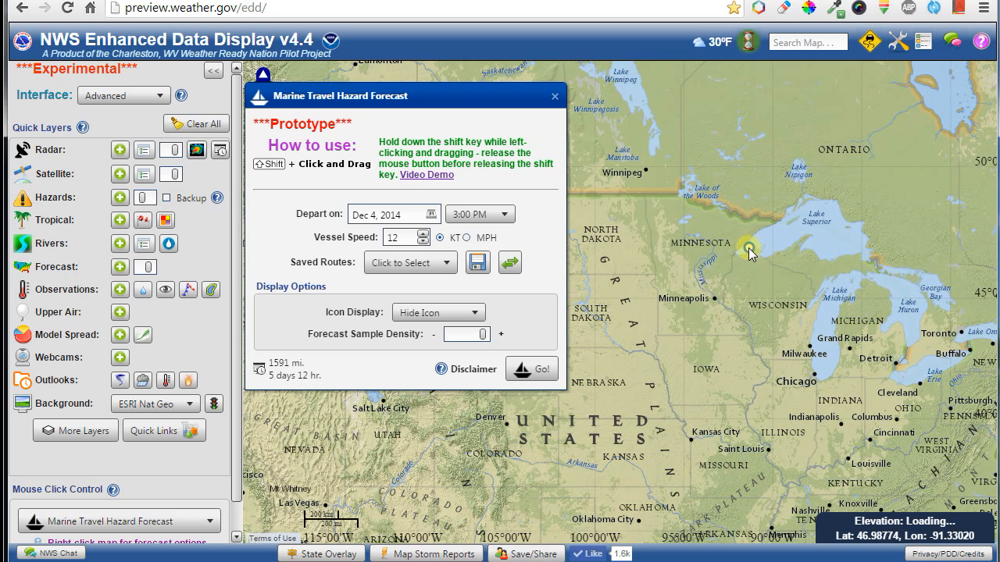
drag(756, 246, 826, 223)
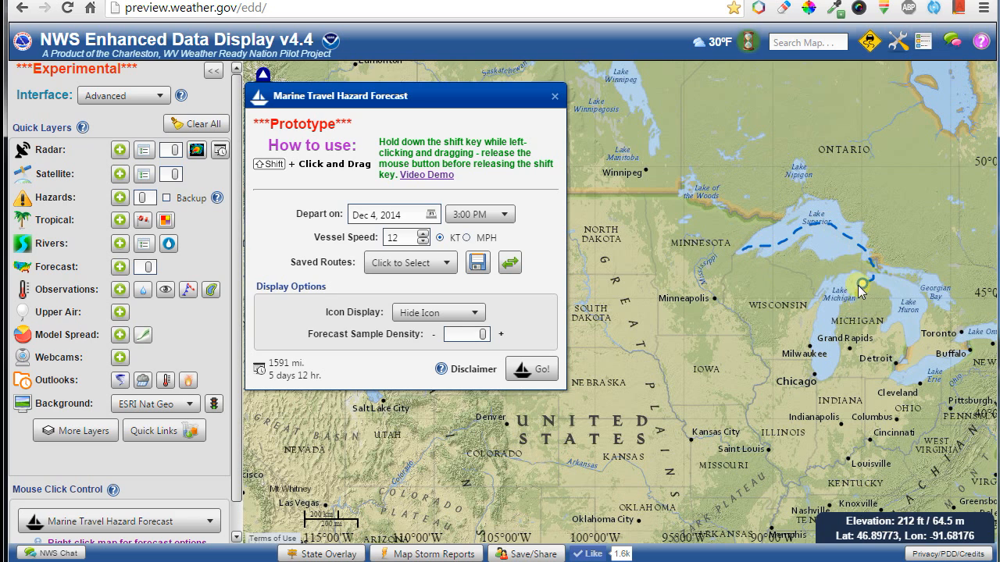
mouse_move(861, 289)
mouse_down()
mouse_move(818, 340)
mouse_move(824, 374)
mouse_up()
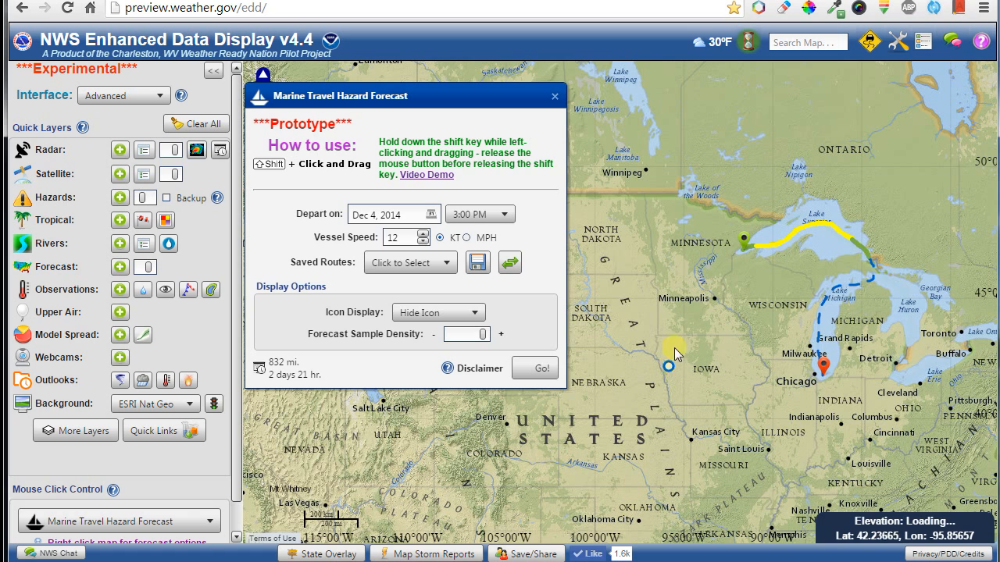
mouse_move(868, 241)
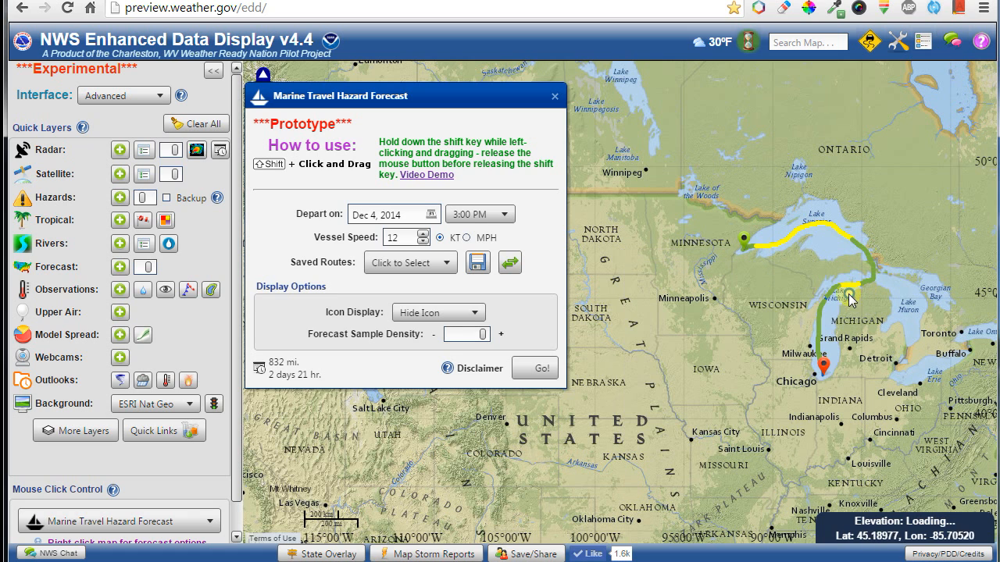
mouse_move(815, 332)
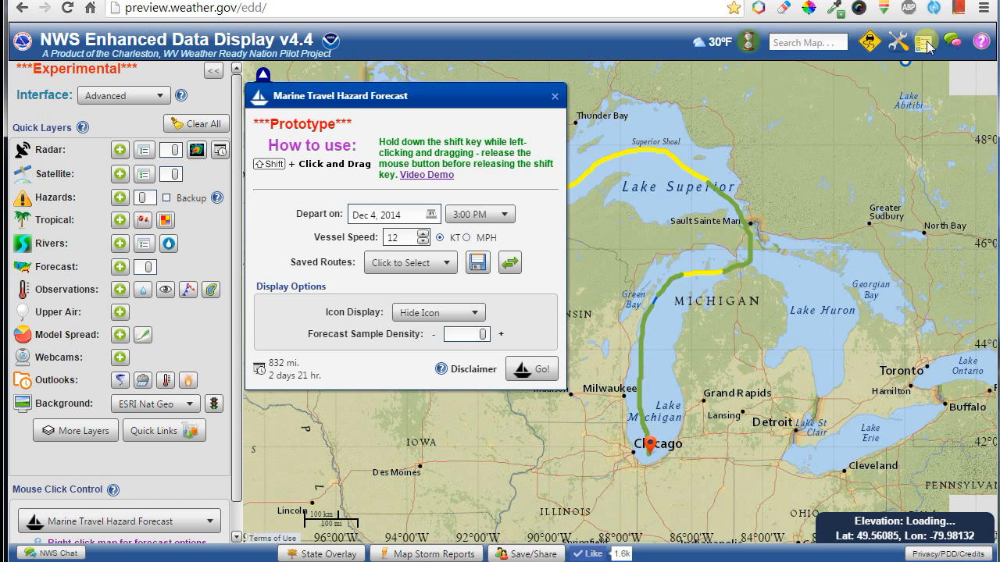
Set the route Icon Display to Wind Speed and close the Legend.
click(925, 46)
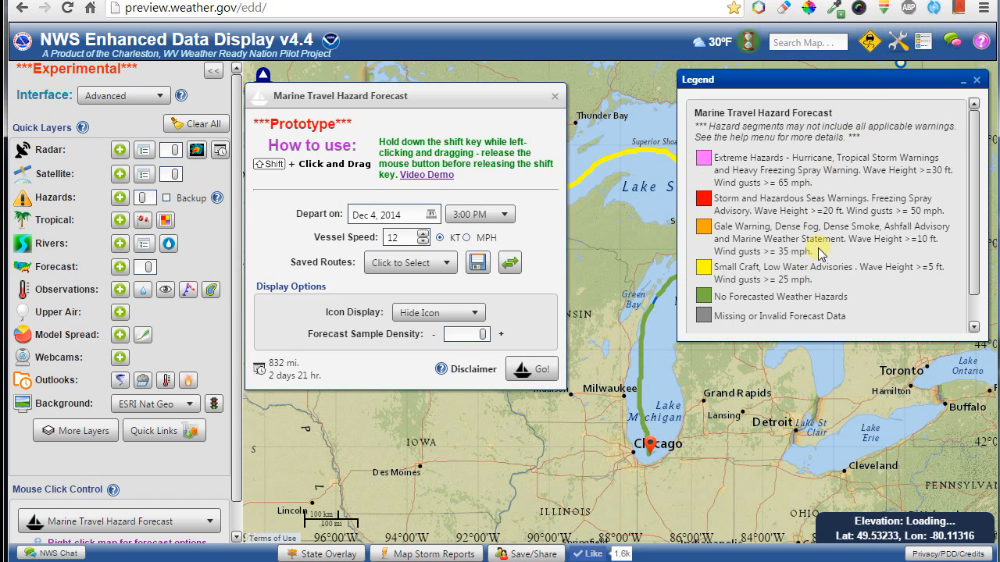
scroll(820, 253, down, 1)
scroll(804, 266, up, 1)
click(430, 311)
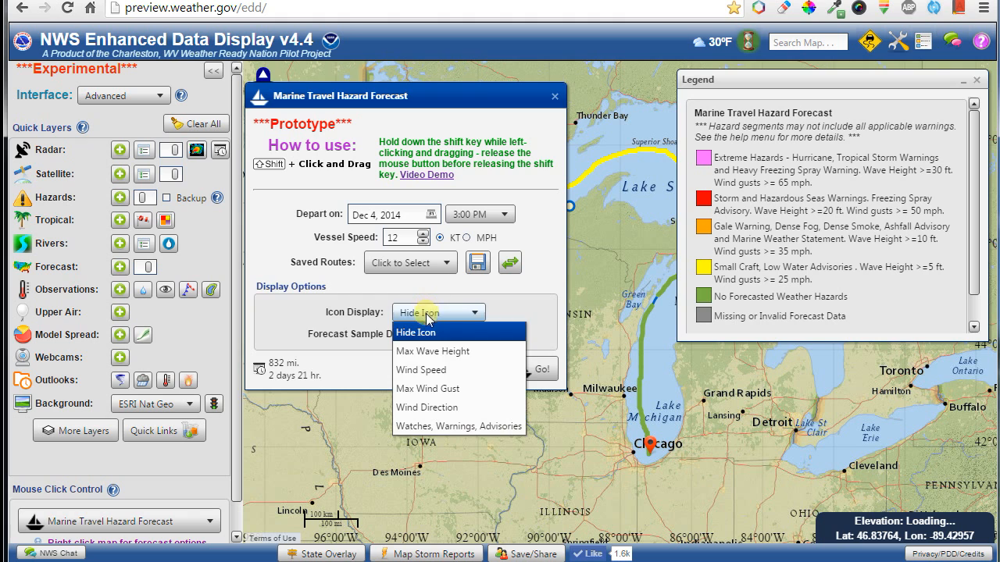
click(426, 369)
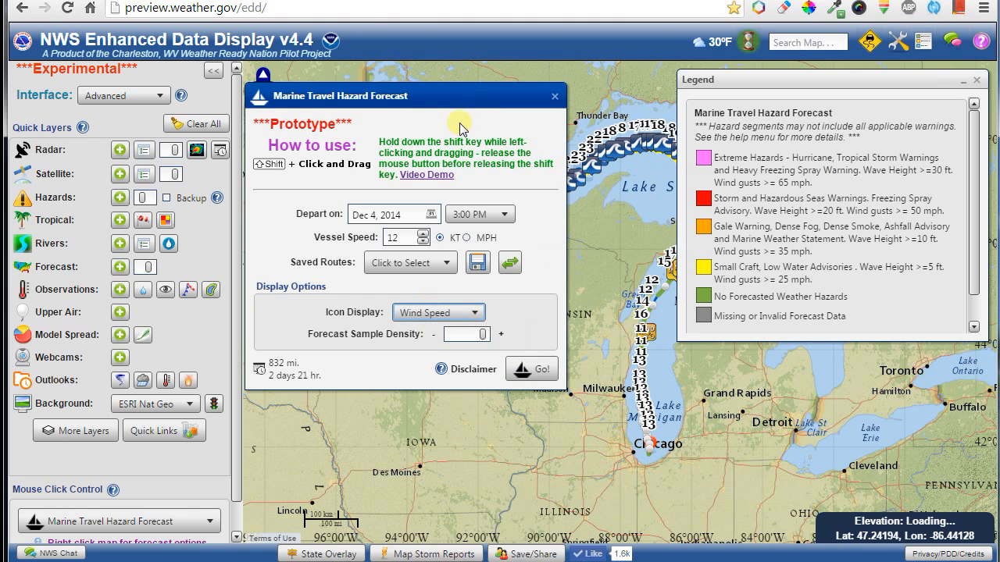
drag(541, 96, 382, 137)
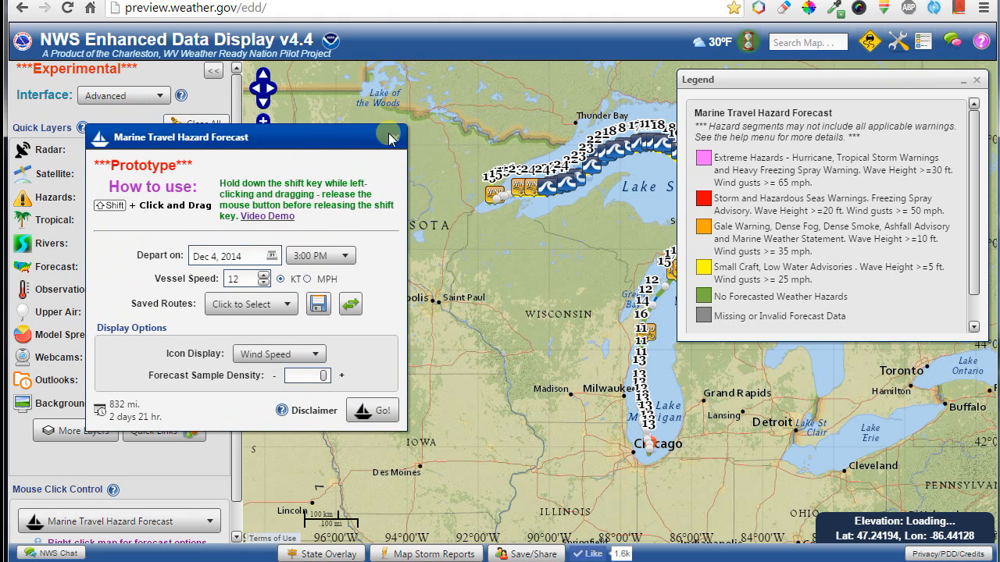
click(980, 81)
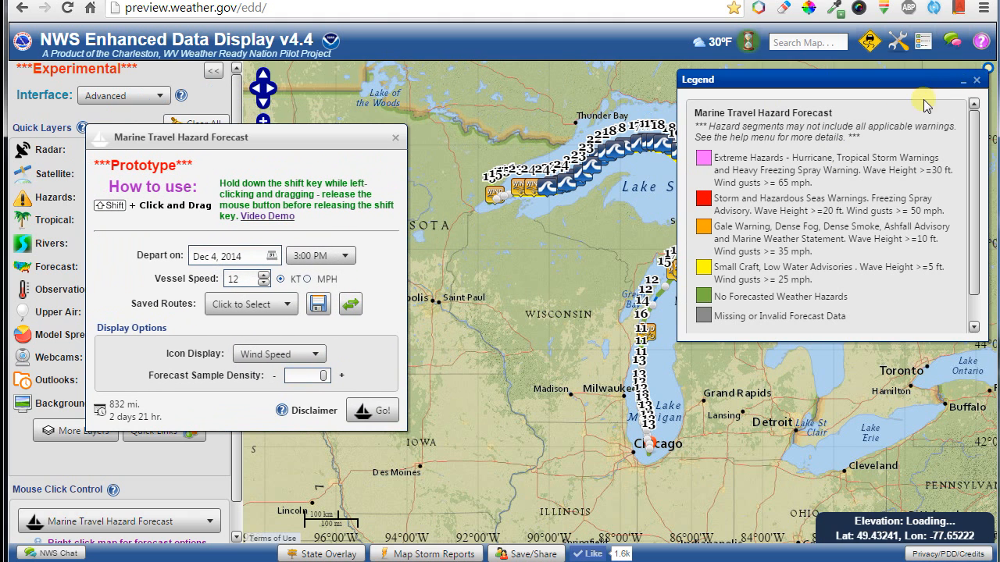
click(976, 79)
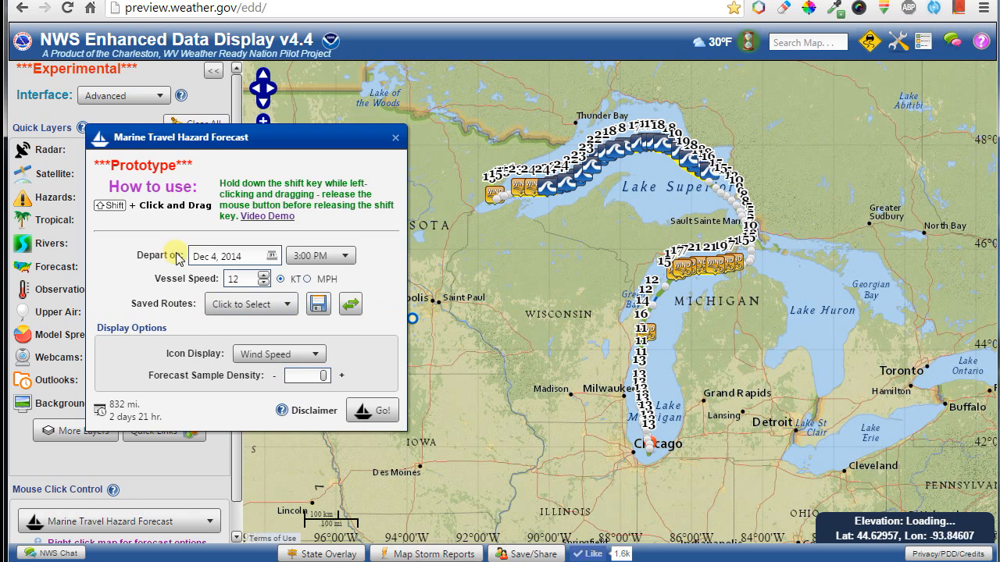
Save the marine route as 'great lakes' and reload the map from its Save/Share link.
click(281, 306)
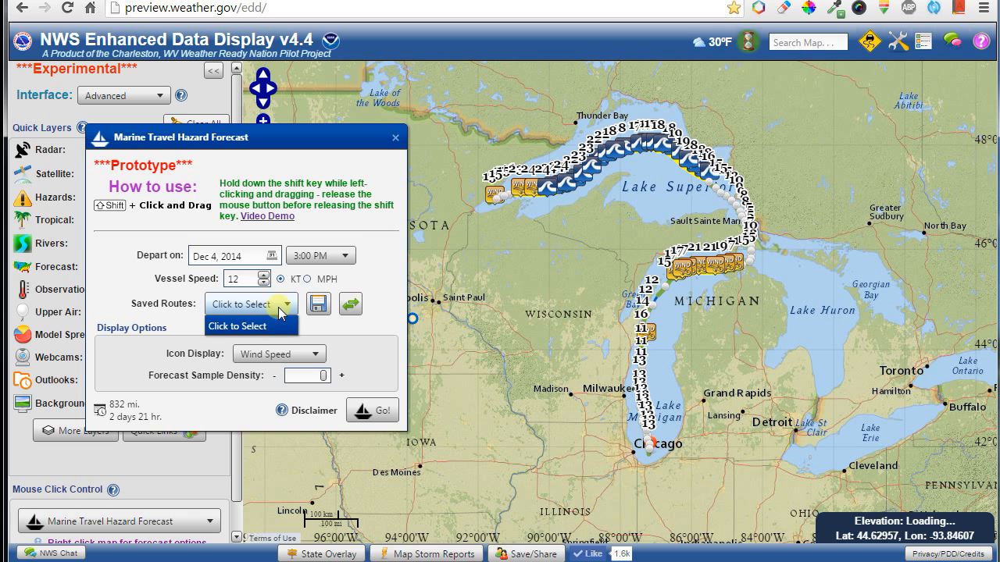
click(318, 304)
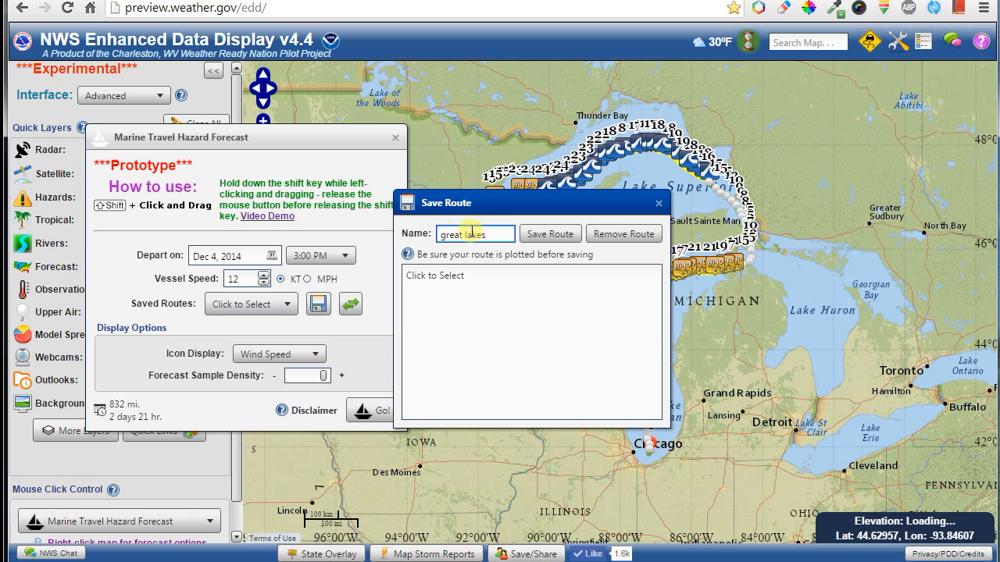
click(538, 234)
click(289, 304)
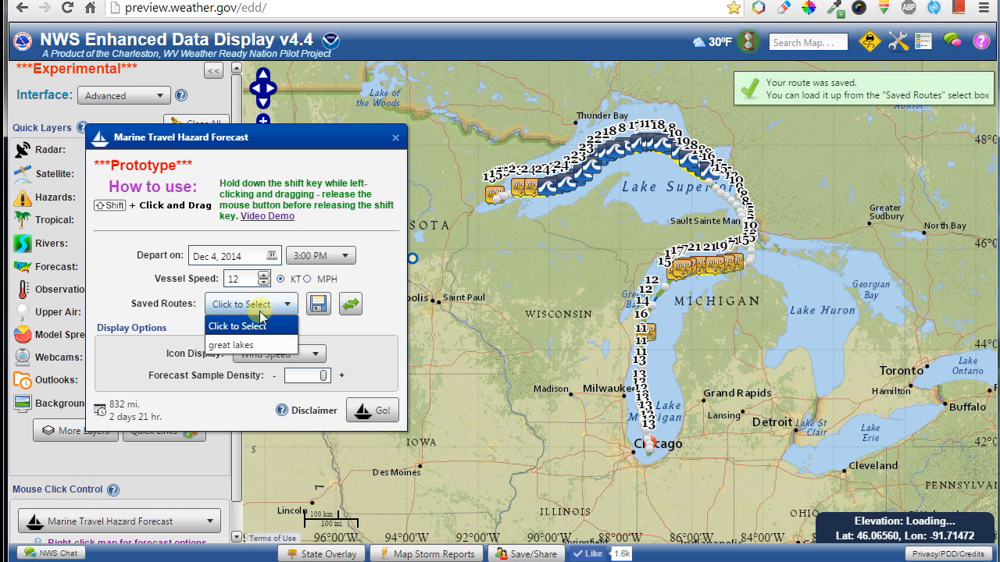
click(232, 135)
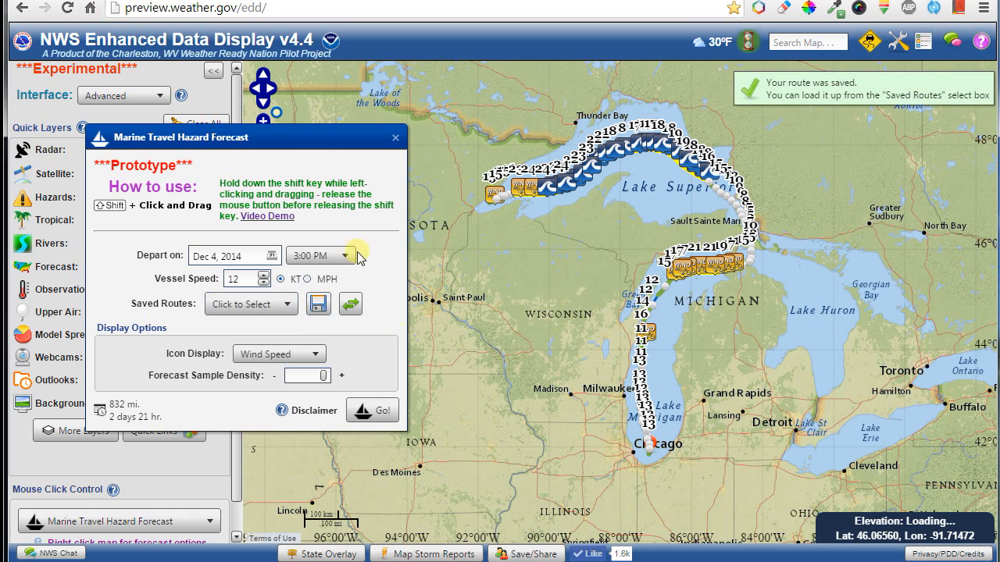
click(523, 554)
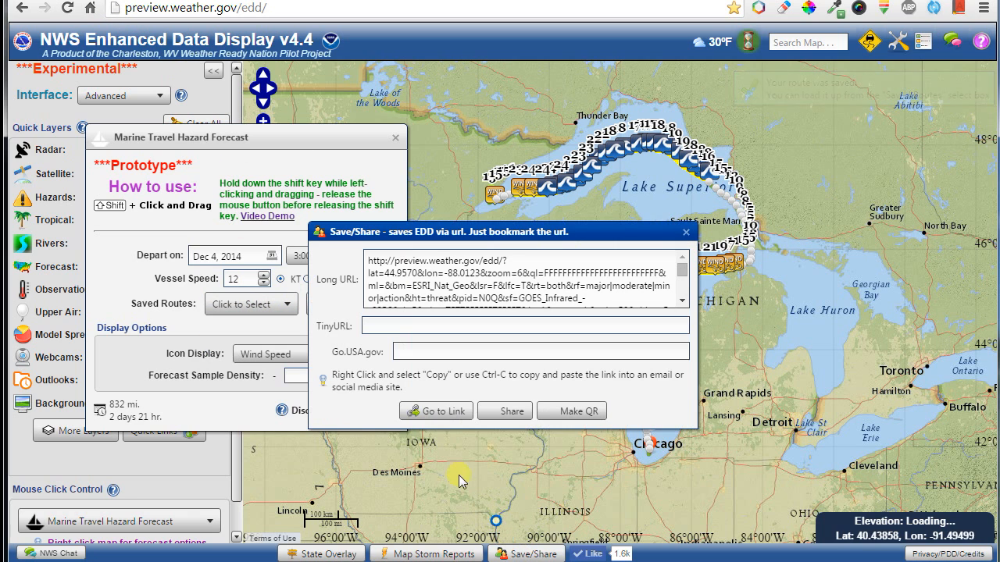
click(447, 420)
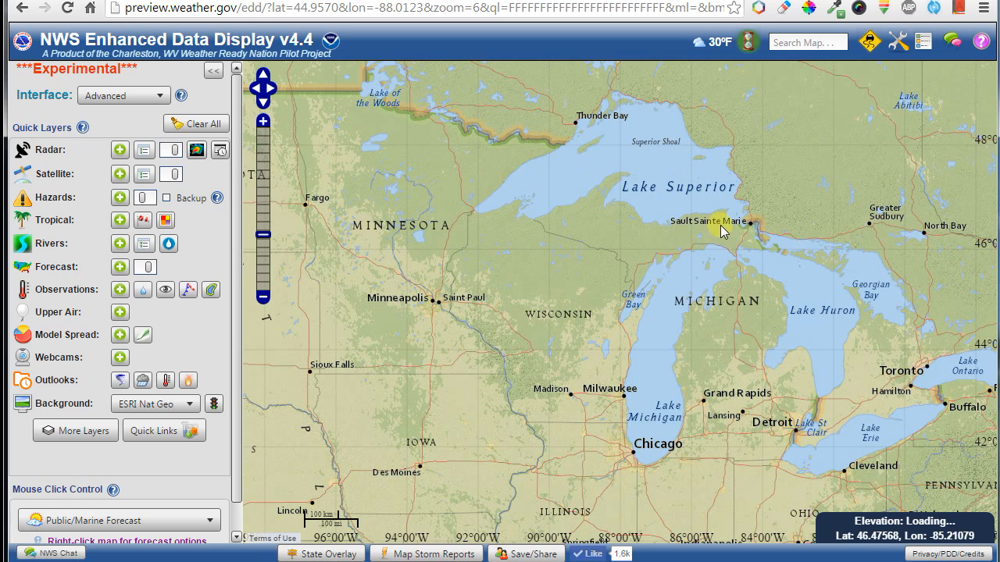
Reload the saved 'great lakes' marine route and lower its forecast sample density to 0.
click(871, 43)
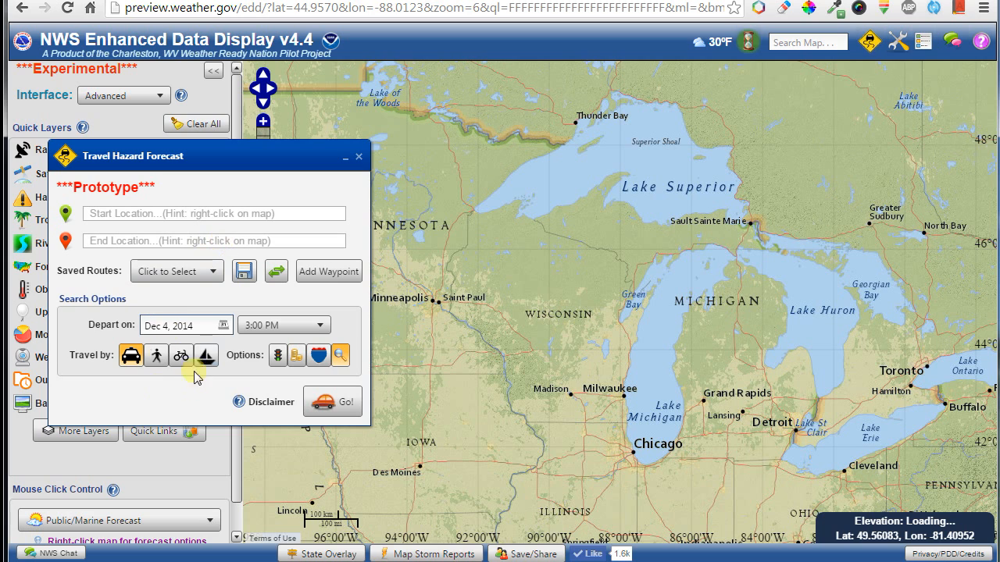
click(205, 357)
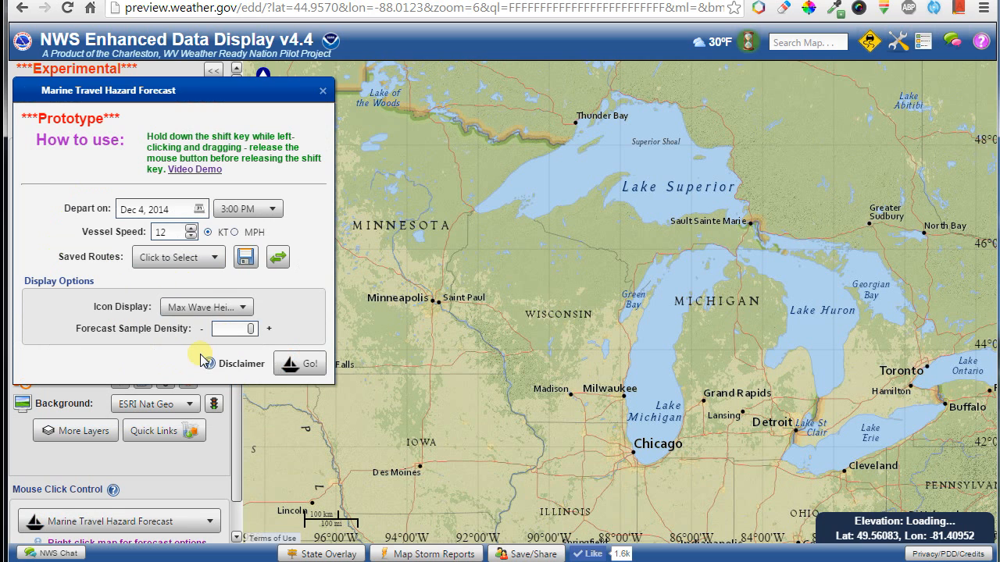
click(205, 250)
click(170, 299)
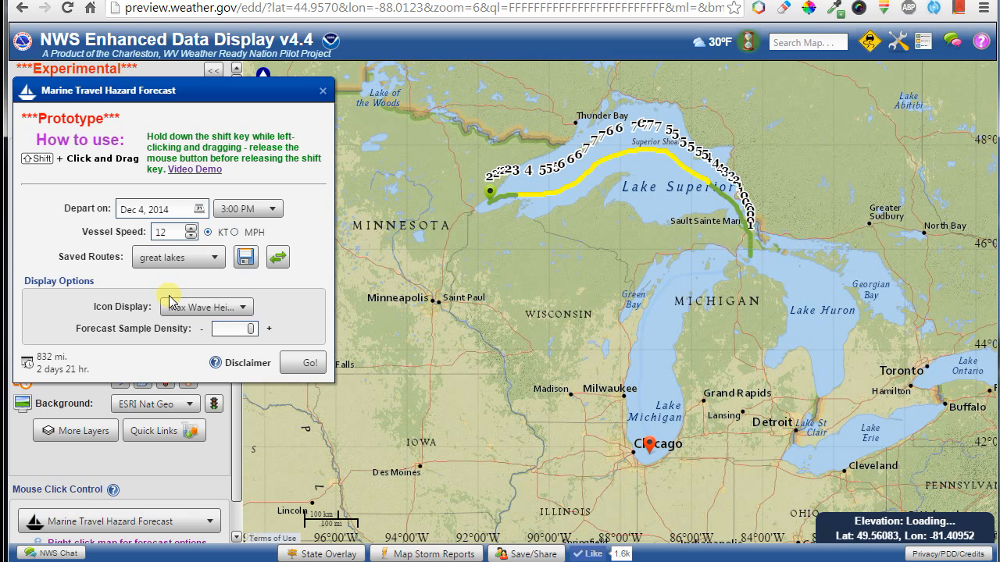
click(246, 258)
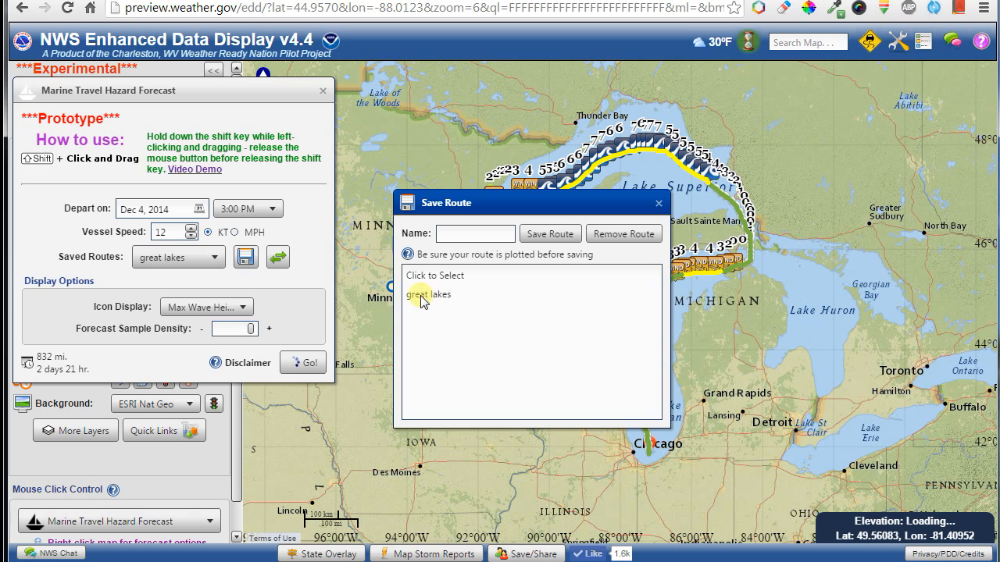
click(423, 296)
click(659, 203)
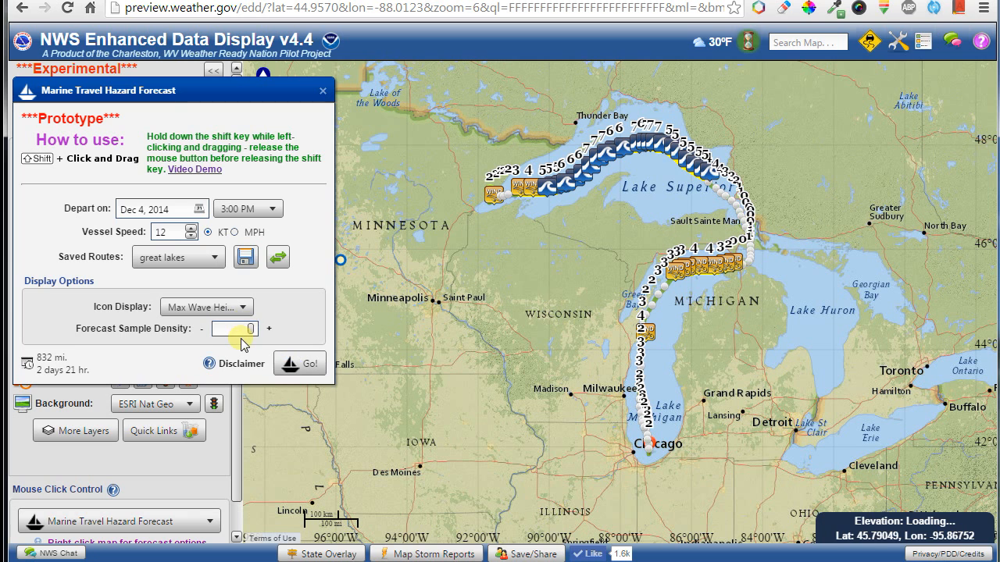
drag(251, 334, 206, 332)
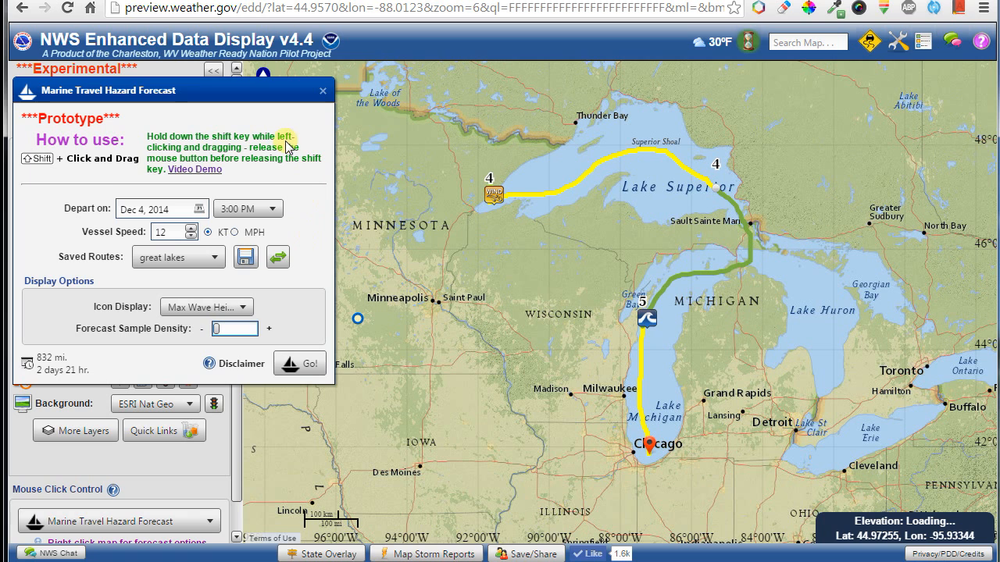
Close the marine forecast, route northeast Minnesota via Madison to near Cleveland, then reload via its share link.
click(323, 90)
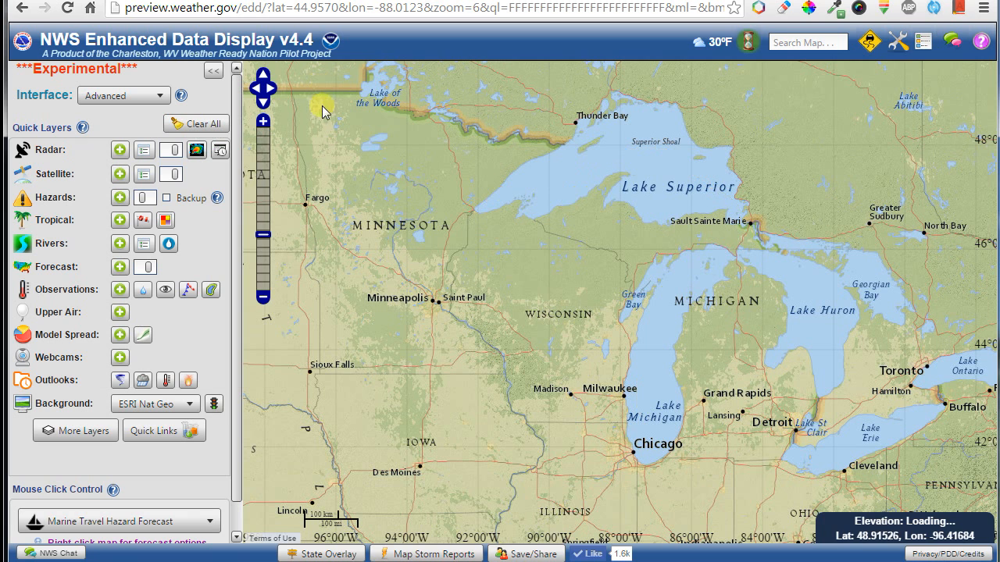
right_click(466, 213)
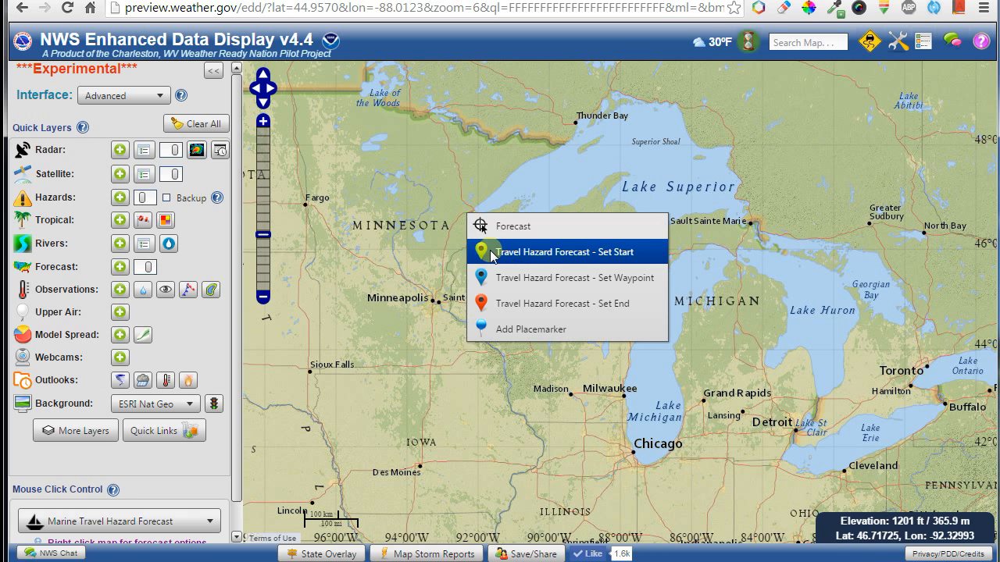
click(492, 250)
right_click(570, 388)
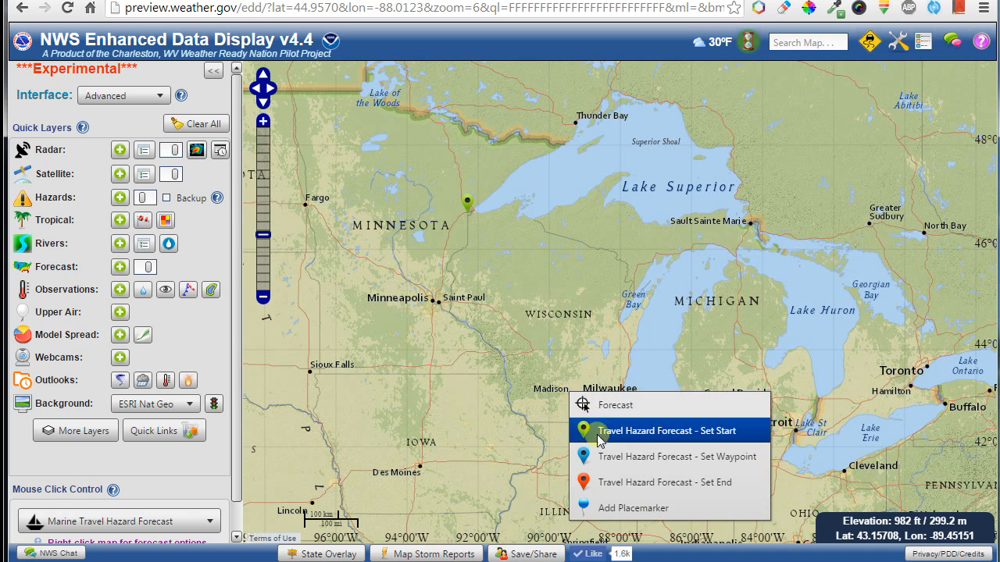
click(657, 459)
right_click(845, 491)
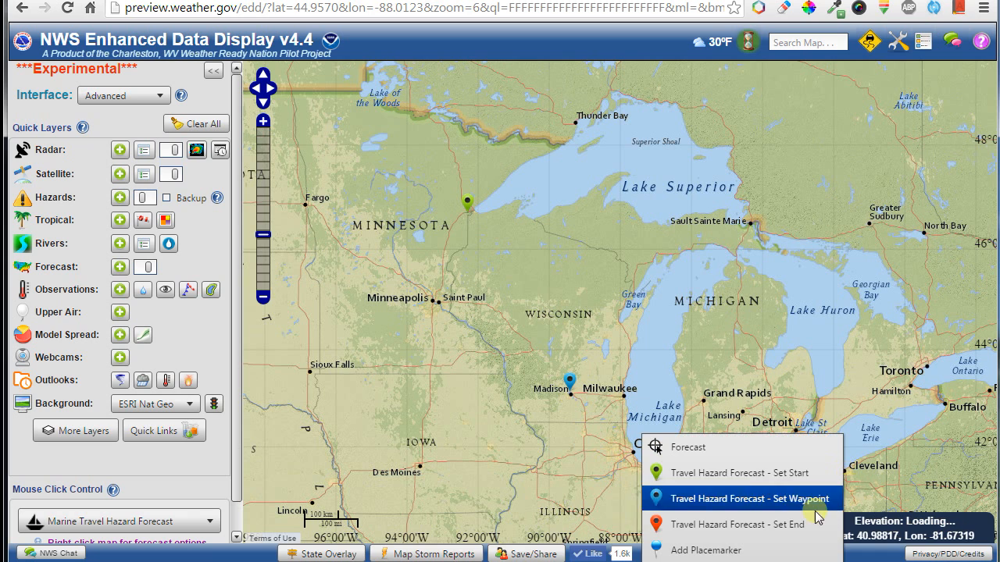
click(711, 524)
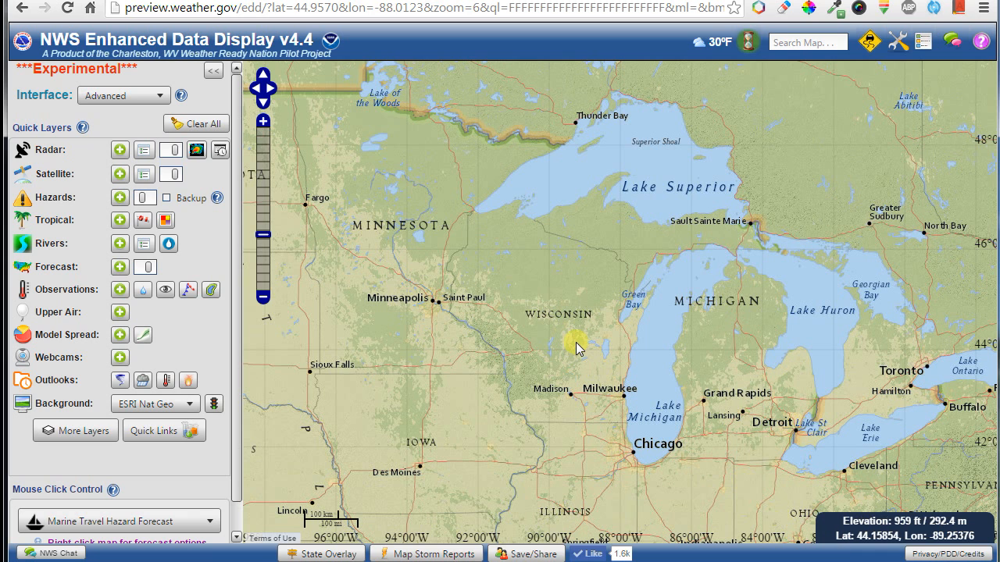
click(522, 553)
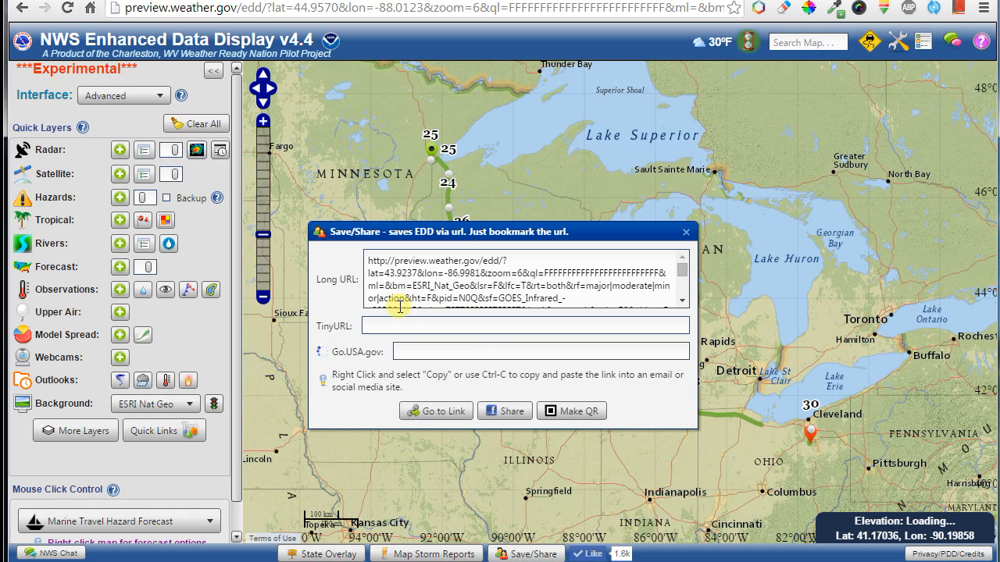
click(428, 412)
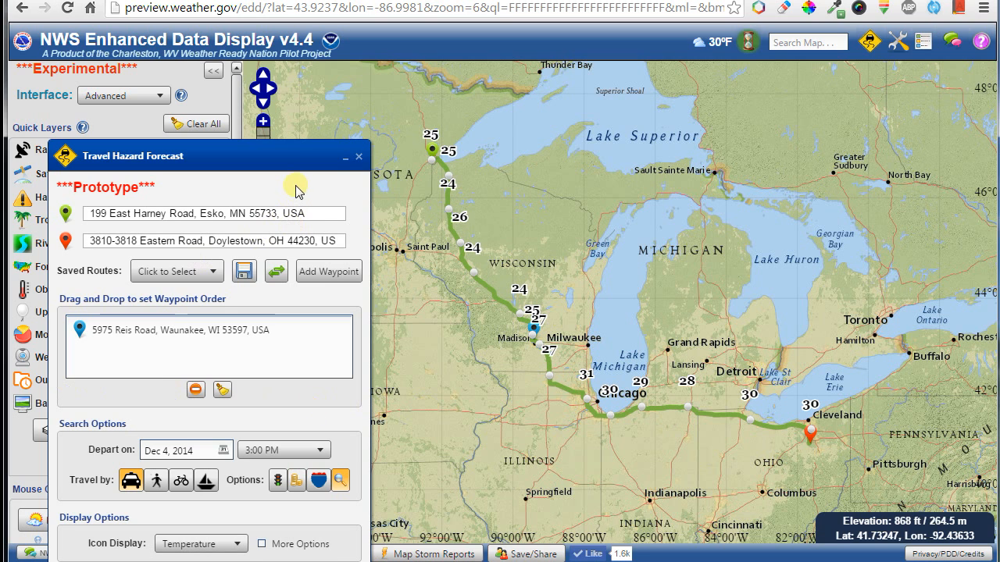
Close the Midwest route forecast, then view and close the Help Center Credits page.
click(359, 159)
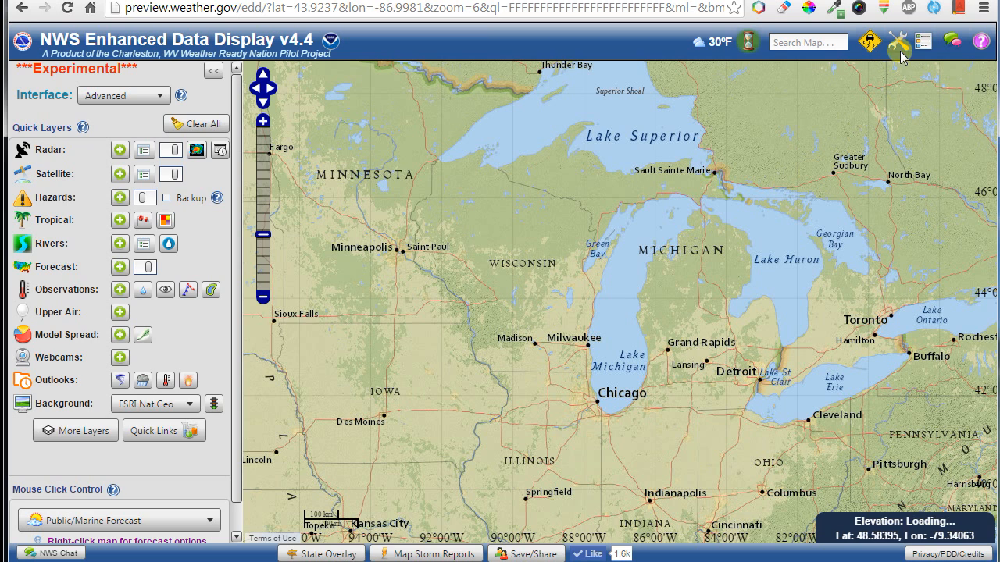
mouse_move(953, 40)
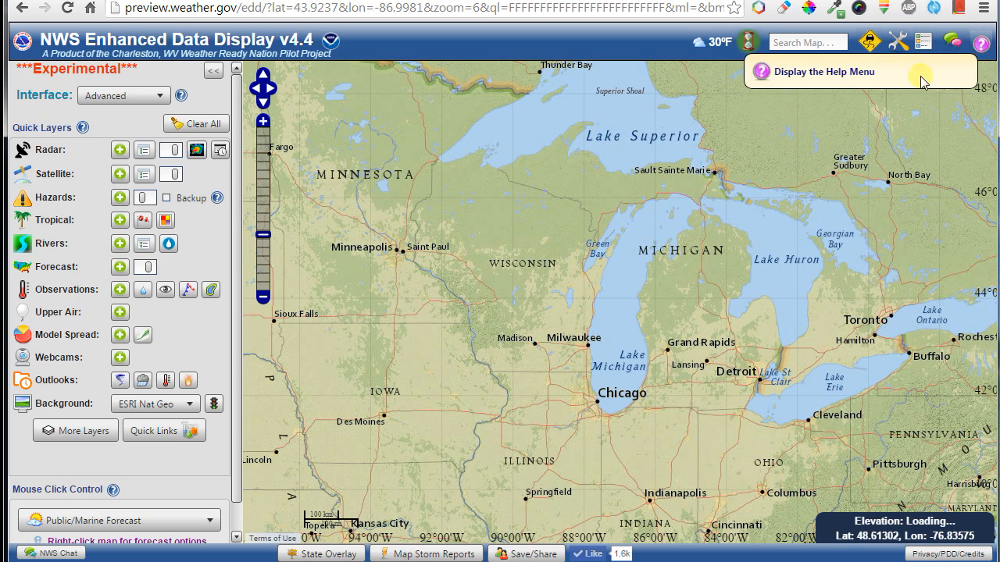
click(981, 41)
click(197, 140)
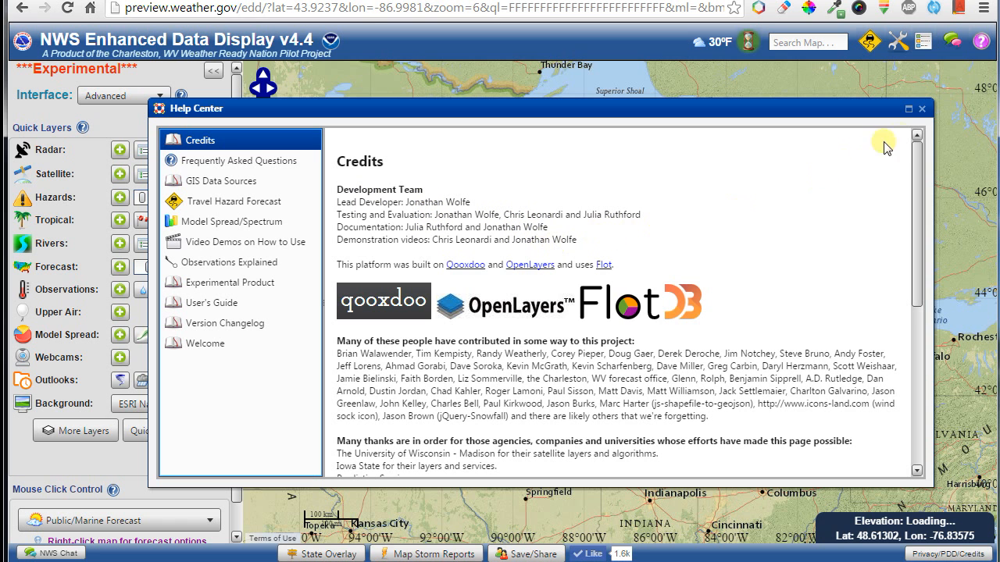
click(921, 109)
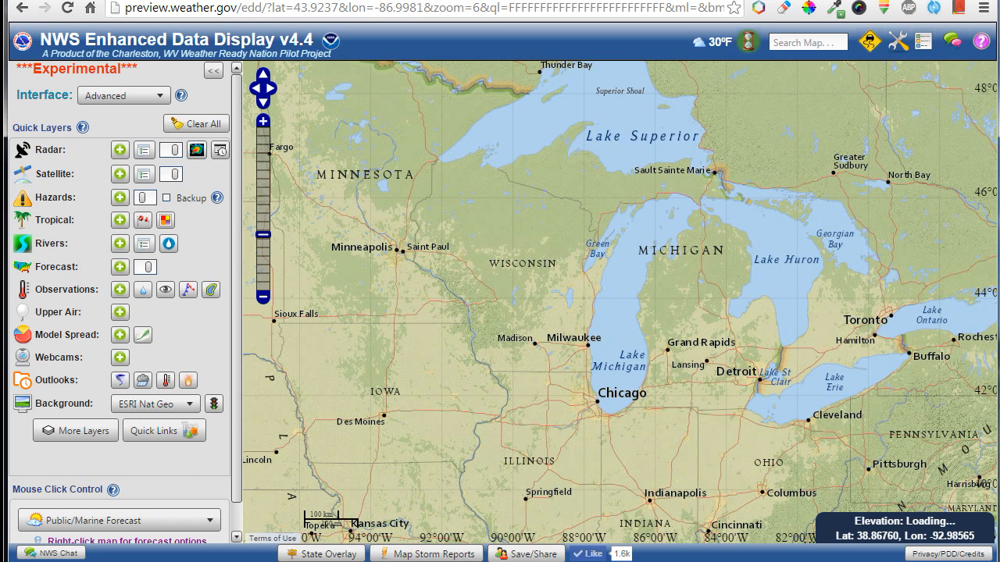